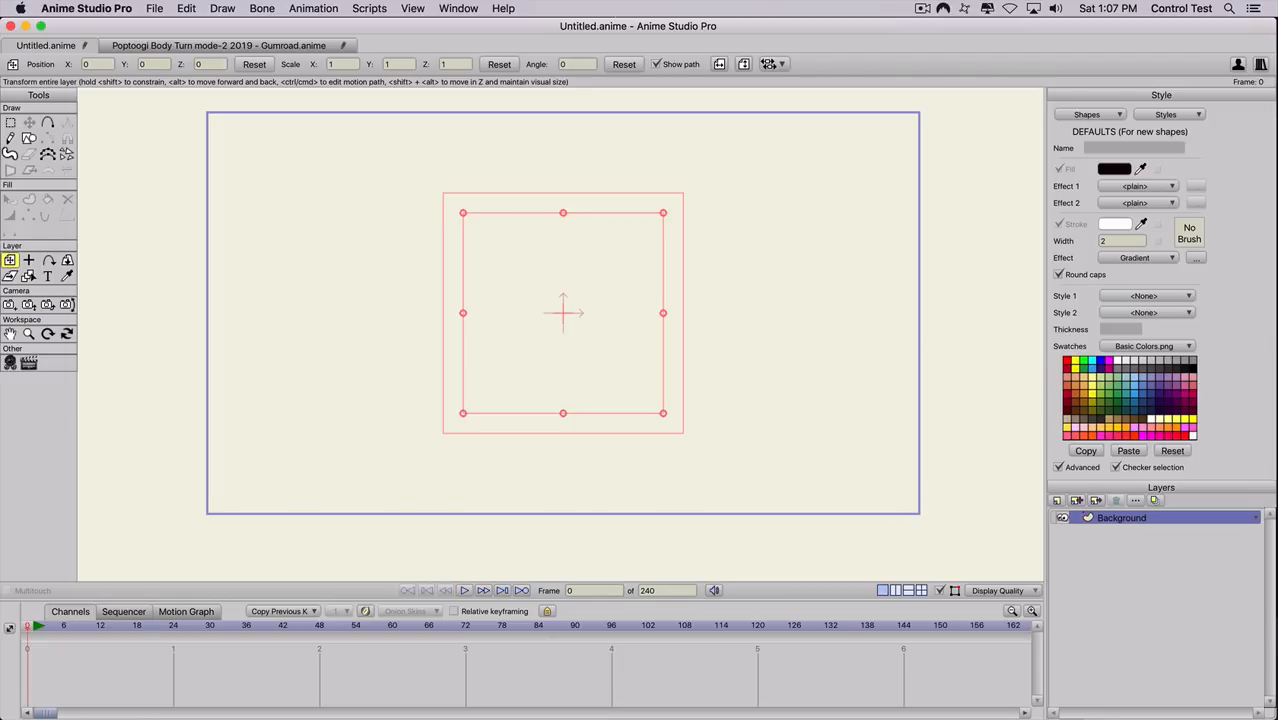
- Place the Avengers: Infinity War reference screenshot on the canvas and shift it so it extends past the frame's right edge, at about X 1.71
{"action": "left_click_drag", "start_coordinate": [1270, 640], "coordinate": [804, 320]}
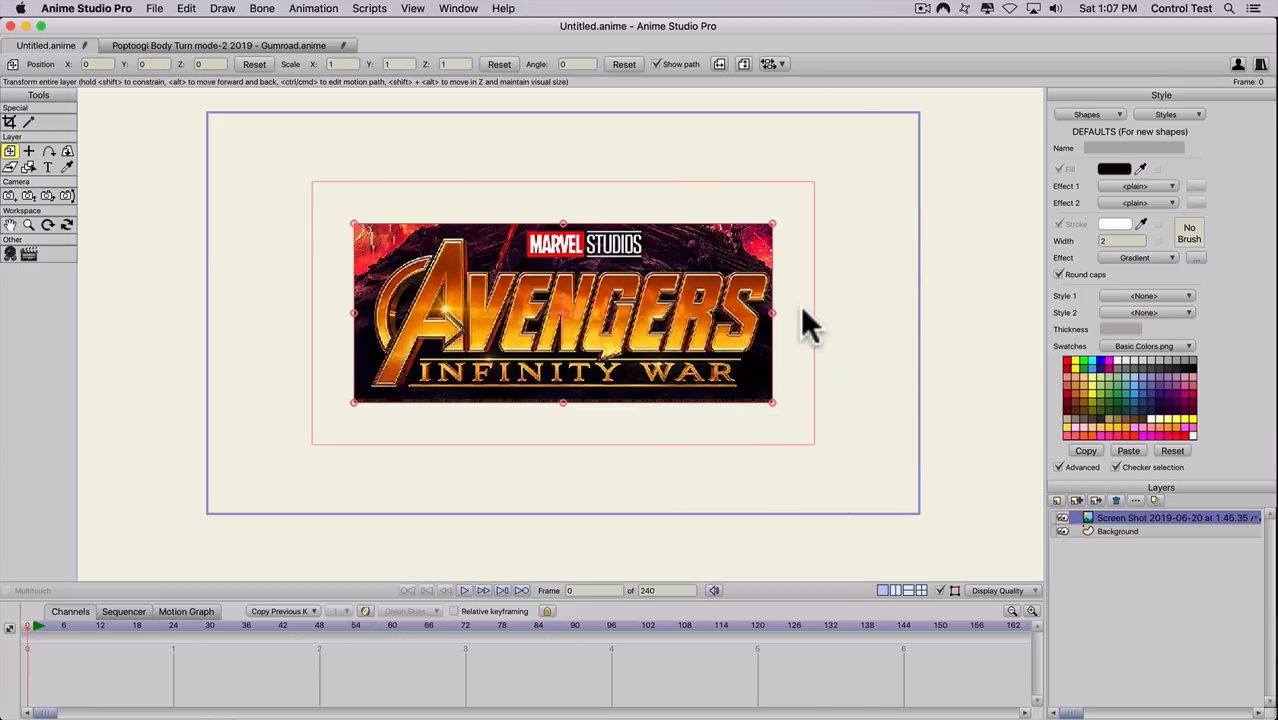
{"action": "left_click_drag", "start_coordinate": [485, 324], "coordinate": [710, 331]}
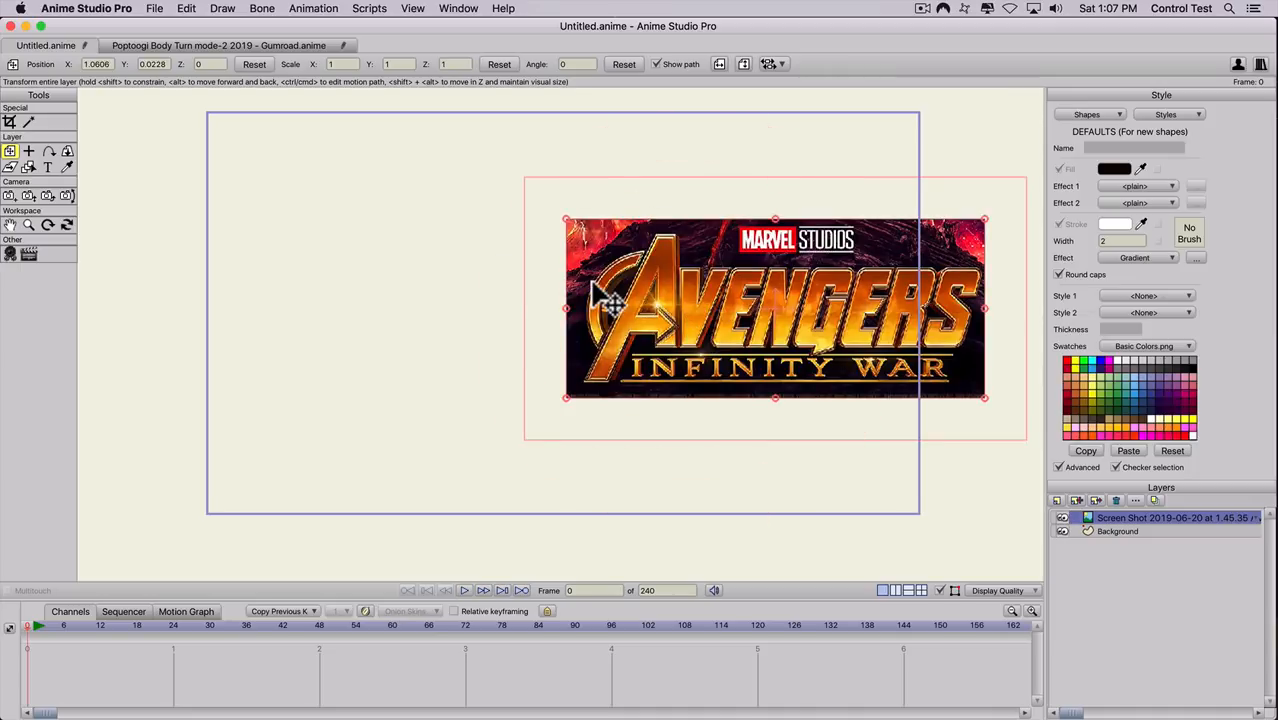
{"action": "left_click_drag", "start_coordinate": [592, 282], "coordinate": [742, 322]}
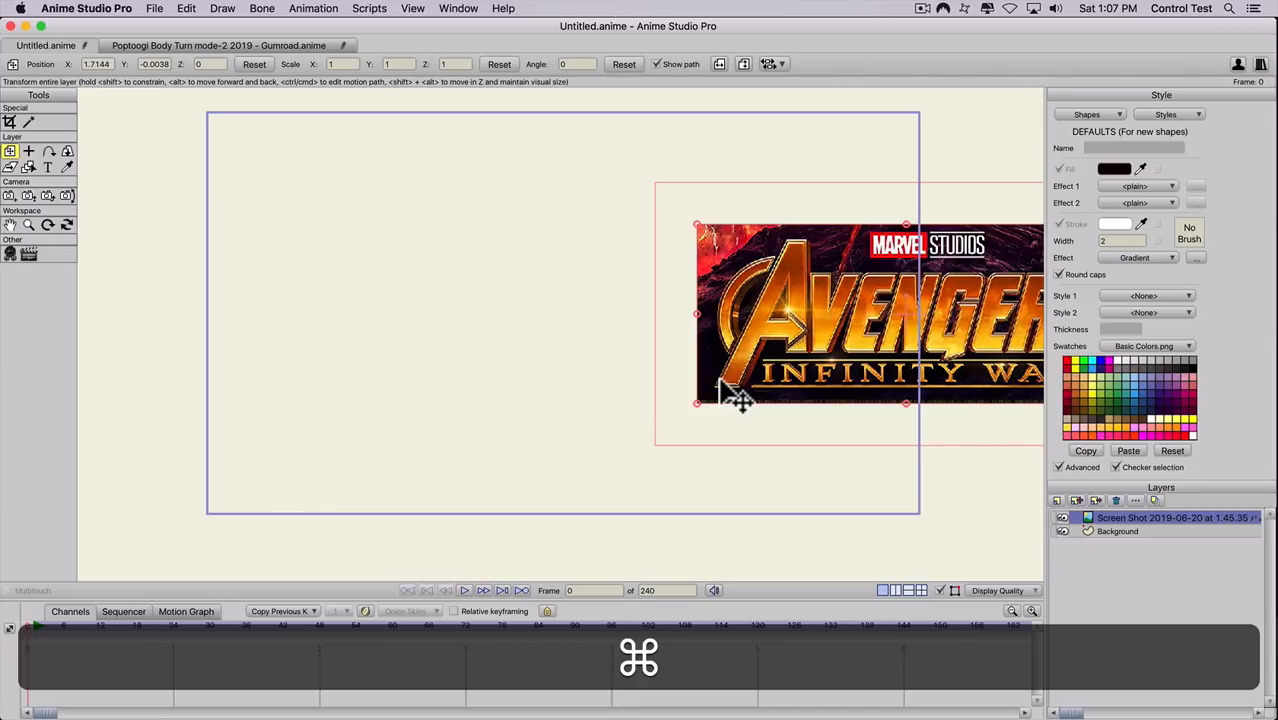
- Insert the text "Avengers" as a text layer in the Avengeance Heroic Avenger Italic font
{"action": "key", "text": "super+t"}
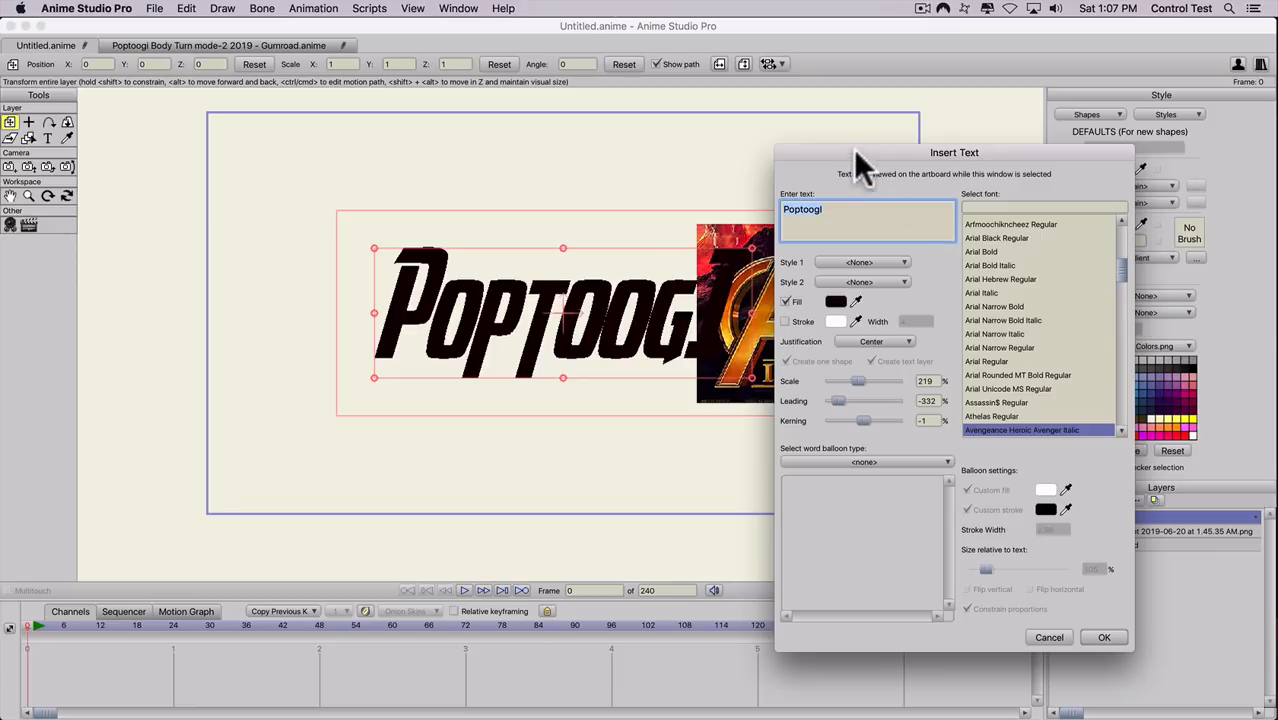
{"action": "left_click_drag", "start_coordinate": [853, 152], "coordinate": [692, 122]}
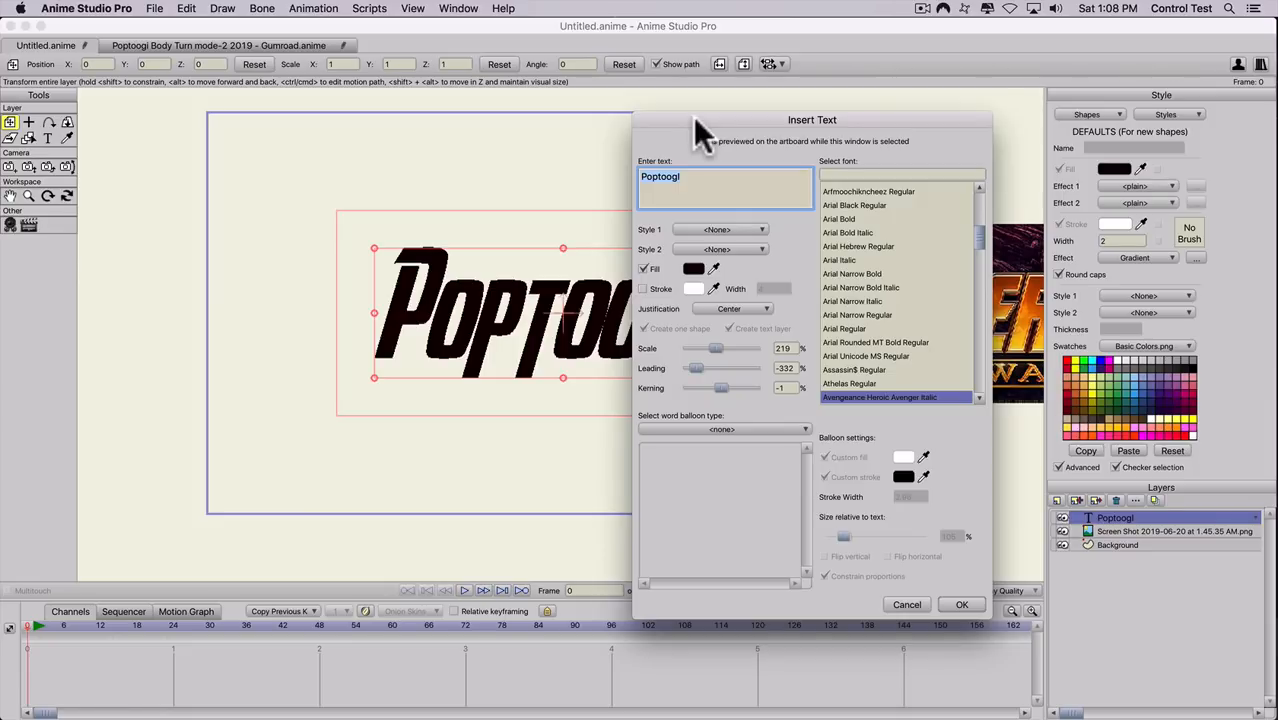
{"action": "left_click", "coordinate": [585, 160]}
{"action": "key", "text": "shift"}
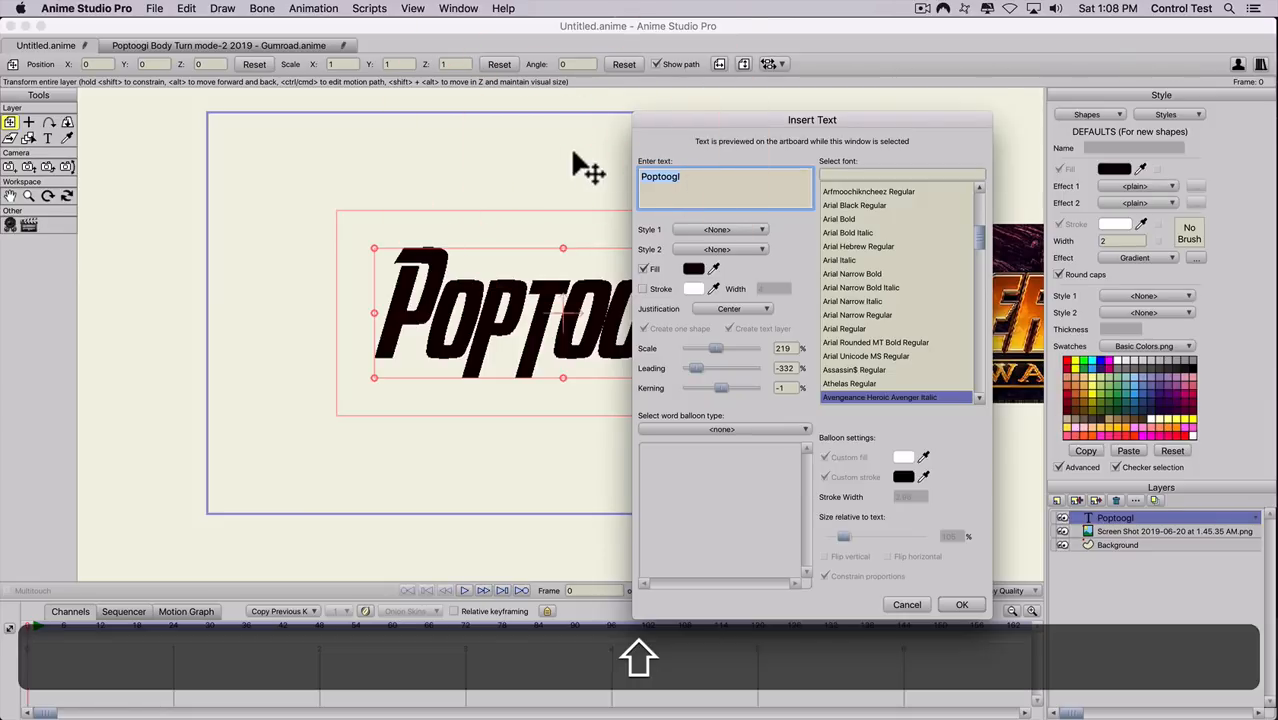
{"action": "type", "text": "Avengers"}
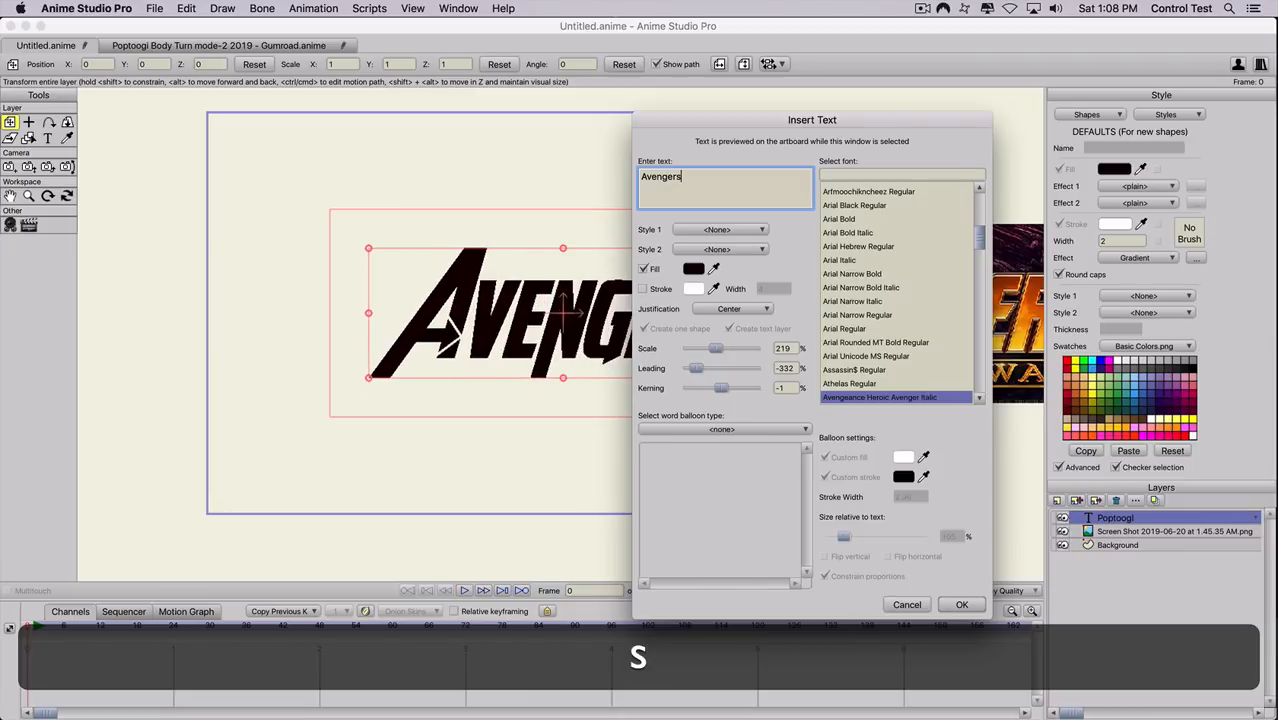
{"action": "key", "text": "Return"}
{"action": "left_click", "coordinate": [958, 605]}
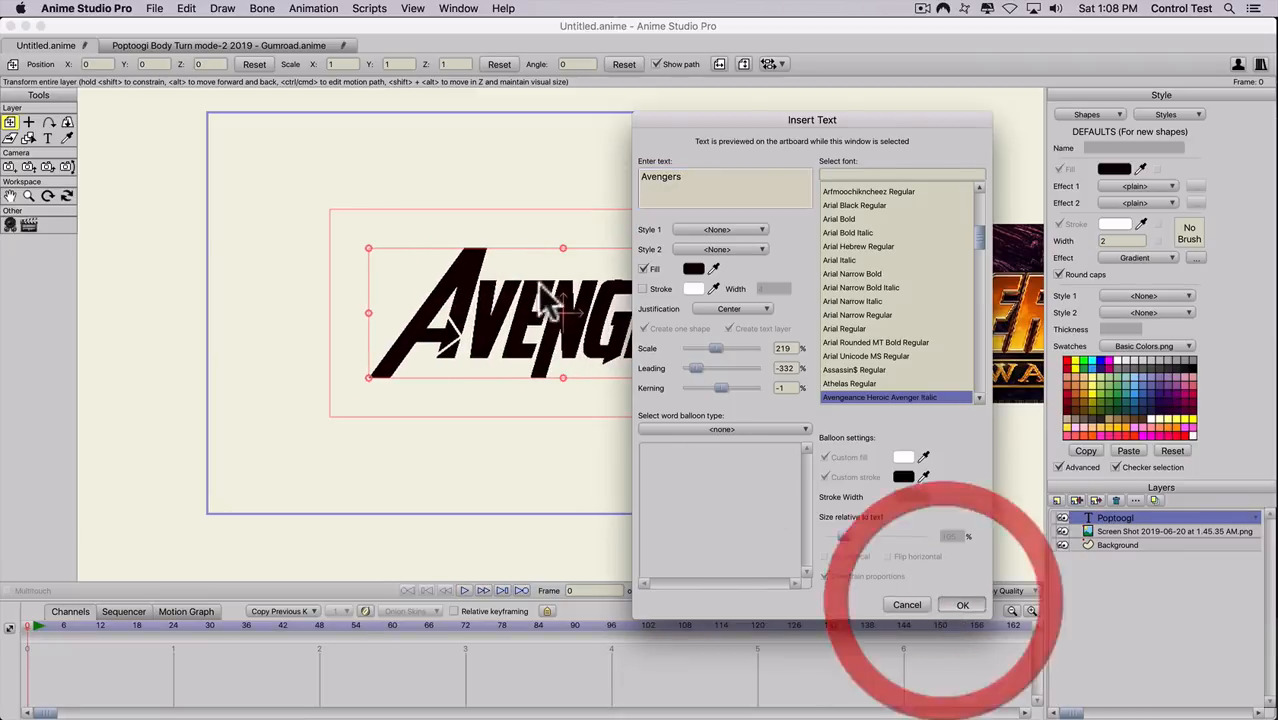
- Move the Avengers text beside the reference image, to about X -0.27, and convert its layer to vector
{"action": "left_click_drag", "start_coordinate": [533, 337], "coordinate": [450, 322]}
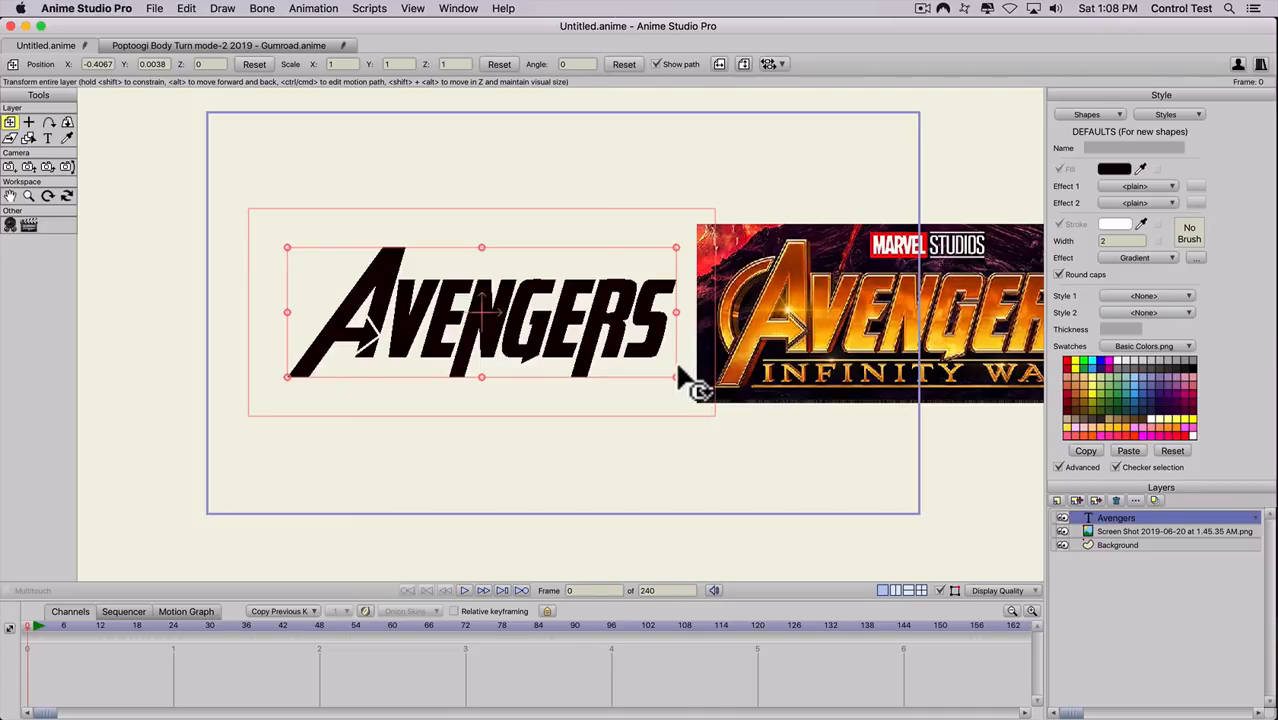
{"action": "right_click", "coordinate": [1133, 520]}
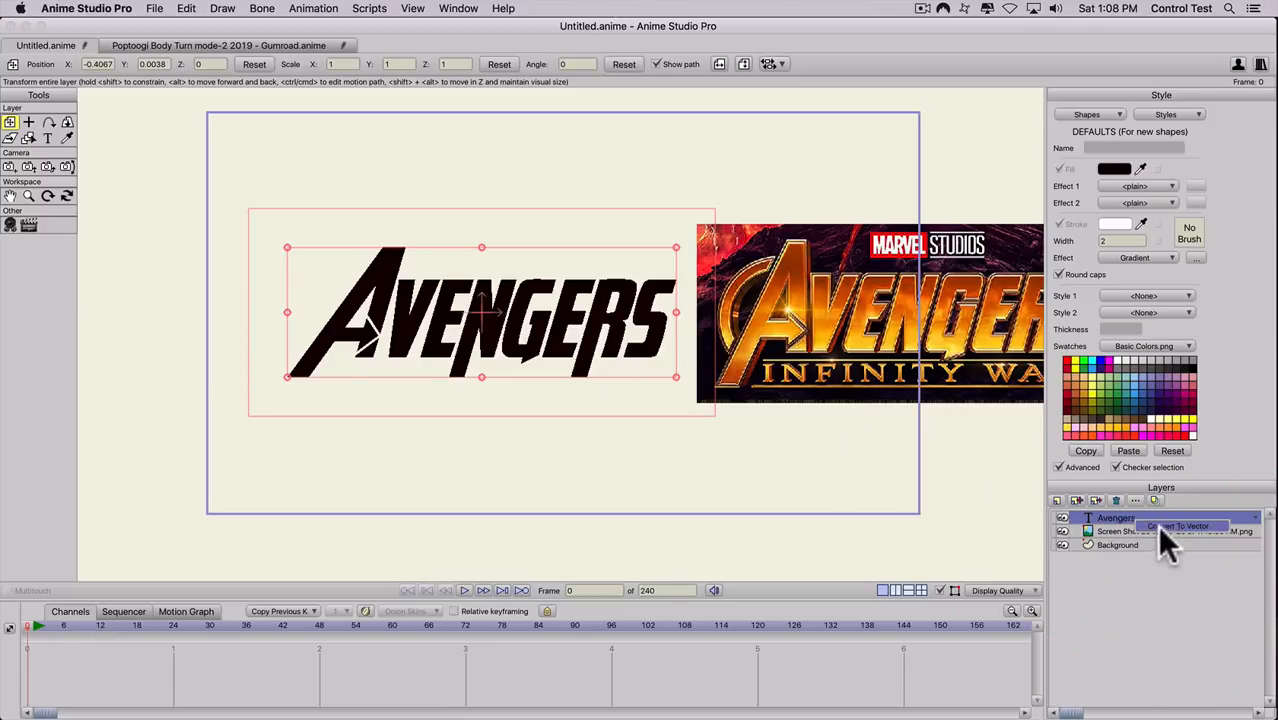
{"action": "left_click", "coordinate": [1165, 528]}
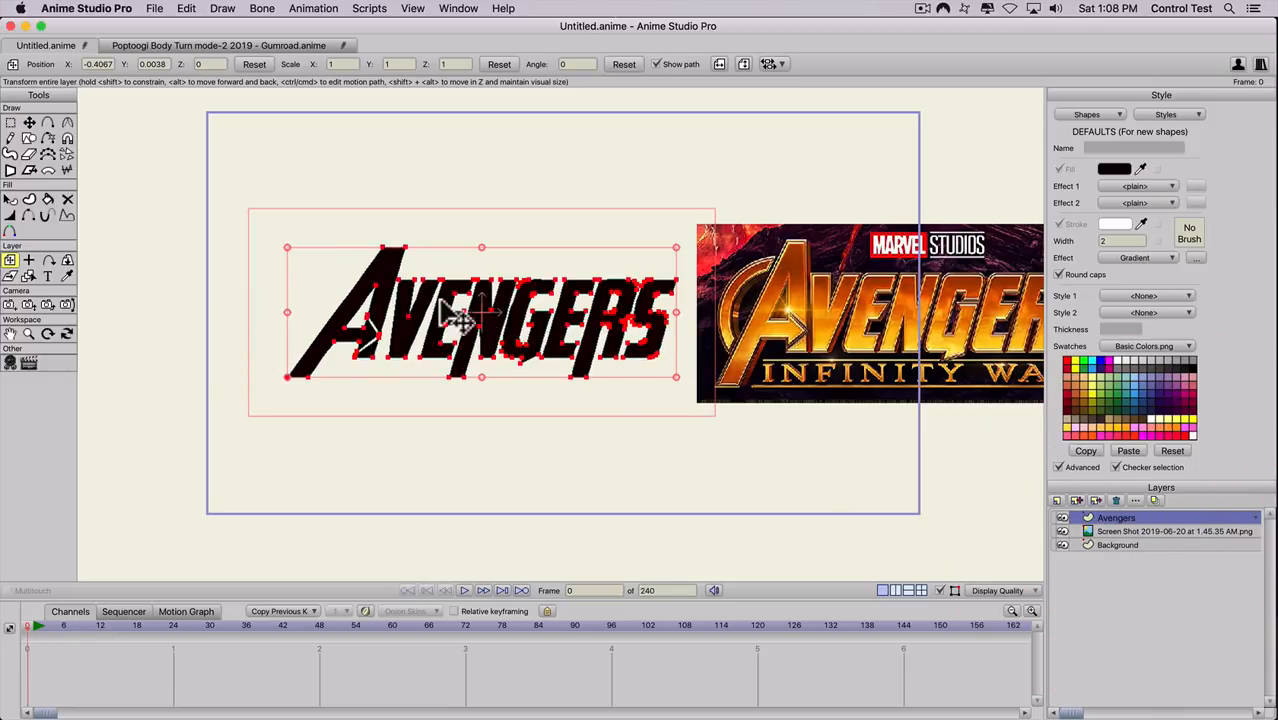
{"action": "left_click_drag", "start_coordinate": [492, 340], "coordinate": [519, 344]}
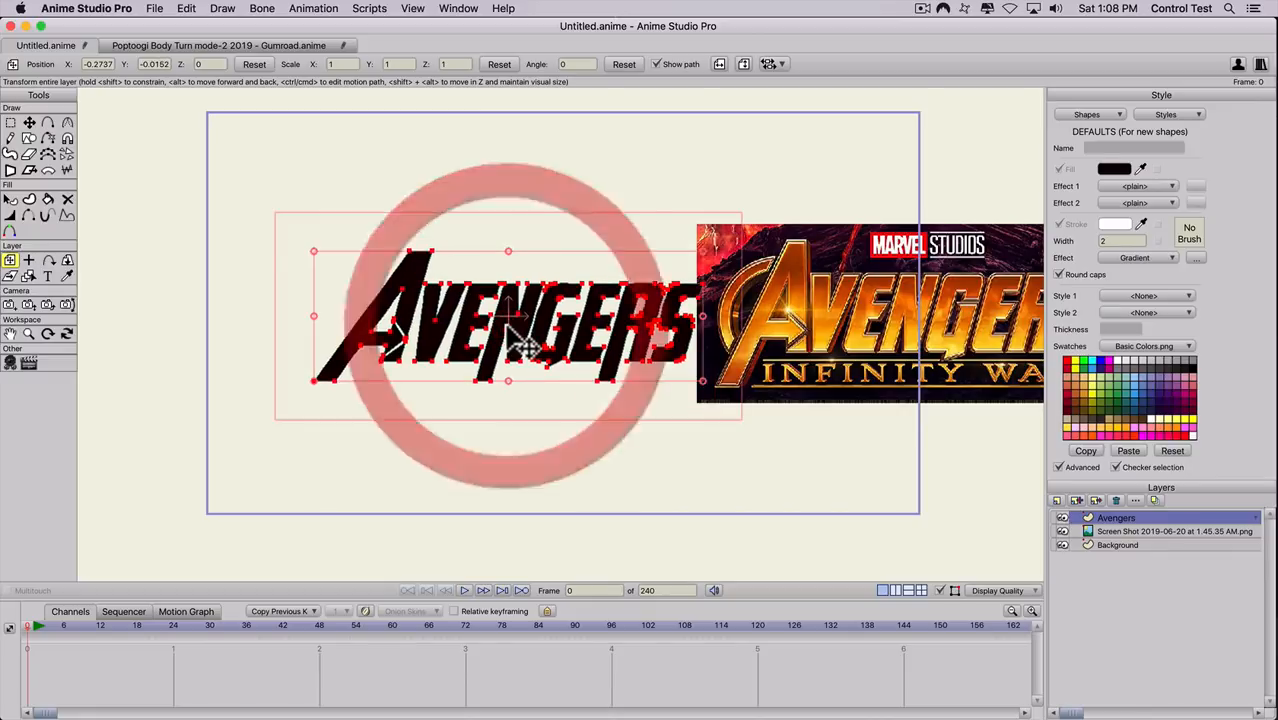
- Apply a linear Gradient fill effect to the Avengers lettering and run its handles from the letters' base up to their top
{"action": "key", "text": "q"}
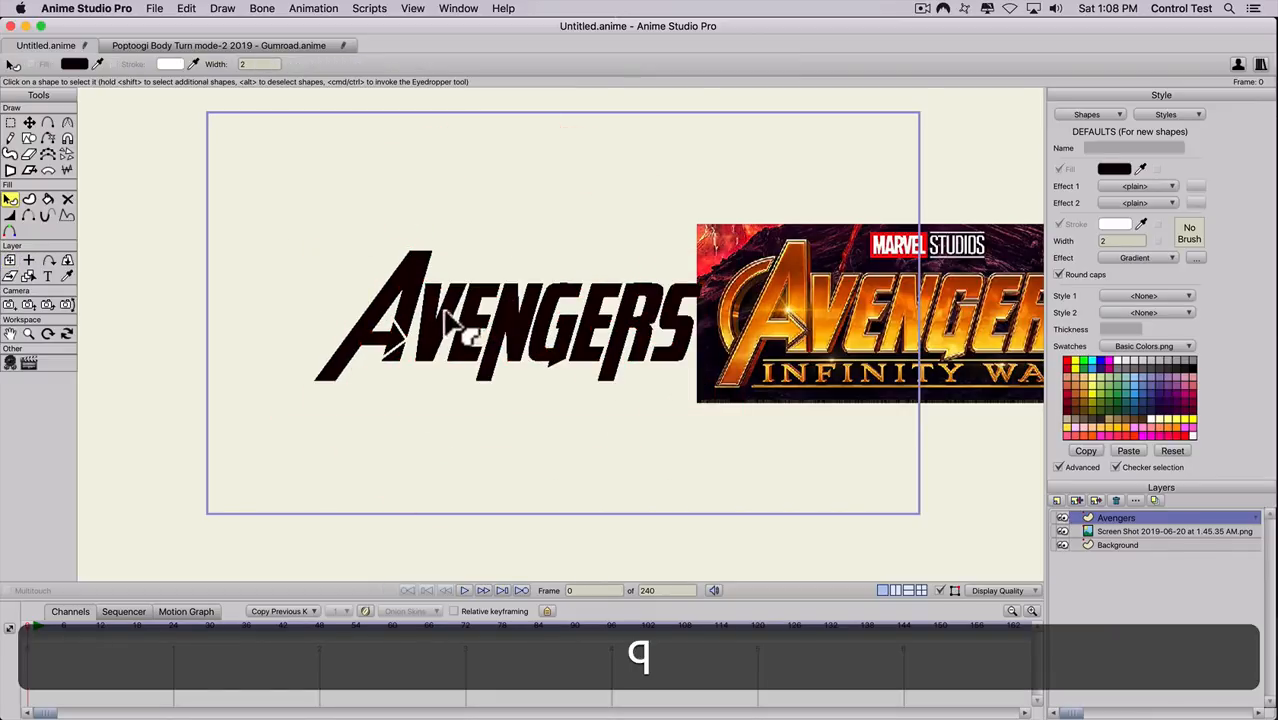
{"action": "left_click", "coordinate": [410, 300]}
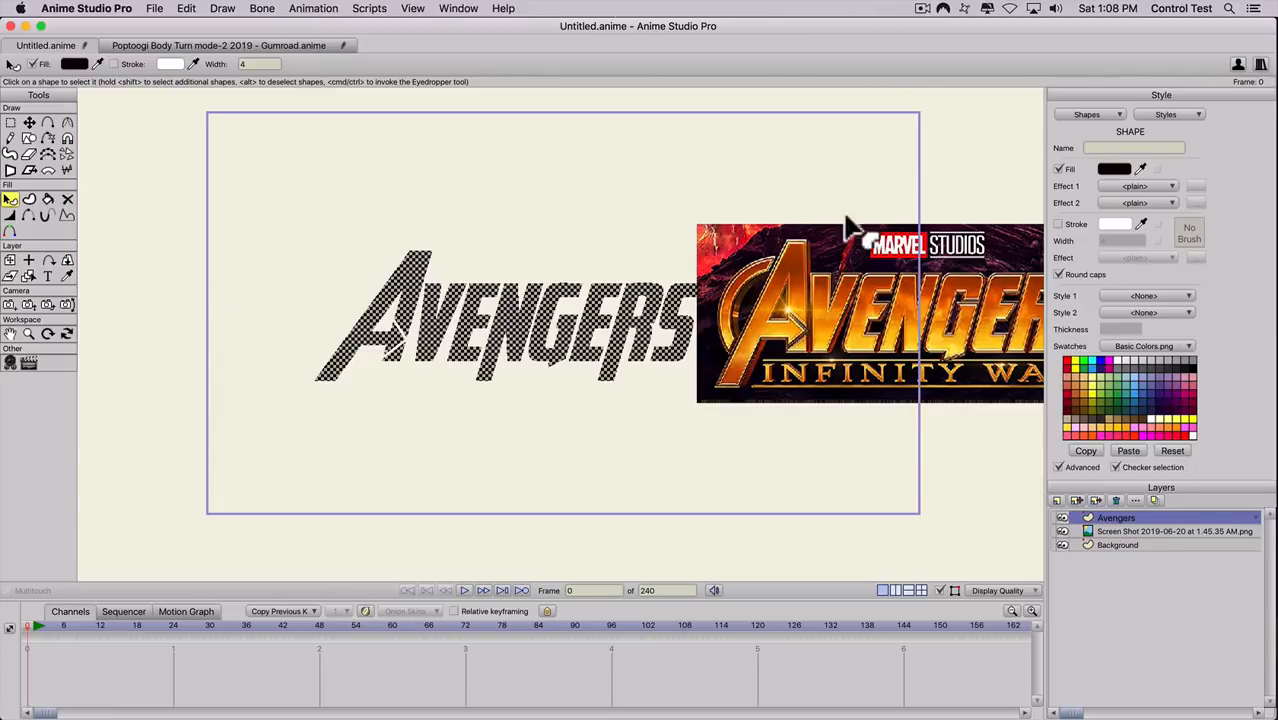
{"action": "left_click", "coordinate": [1121, 186]}
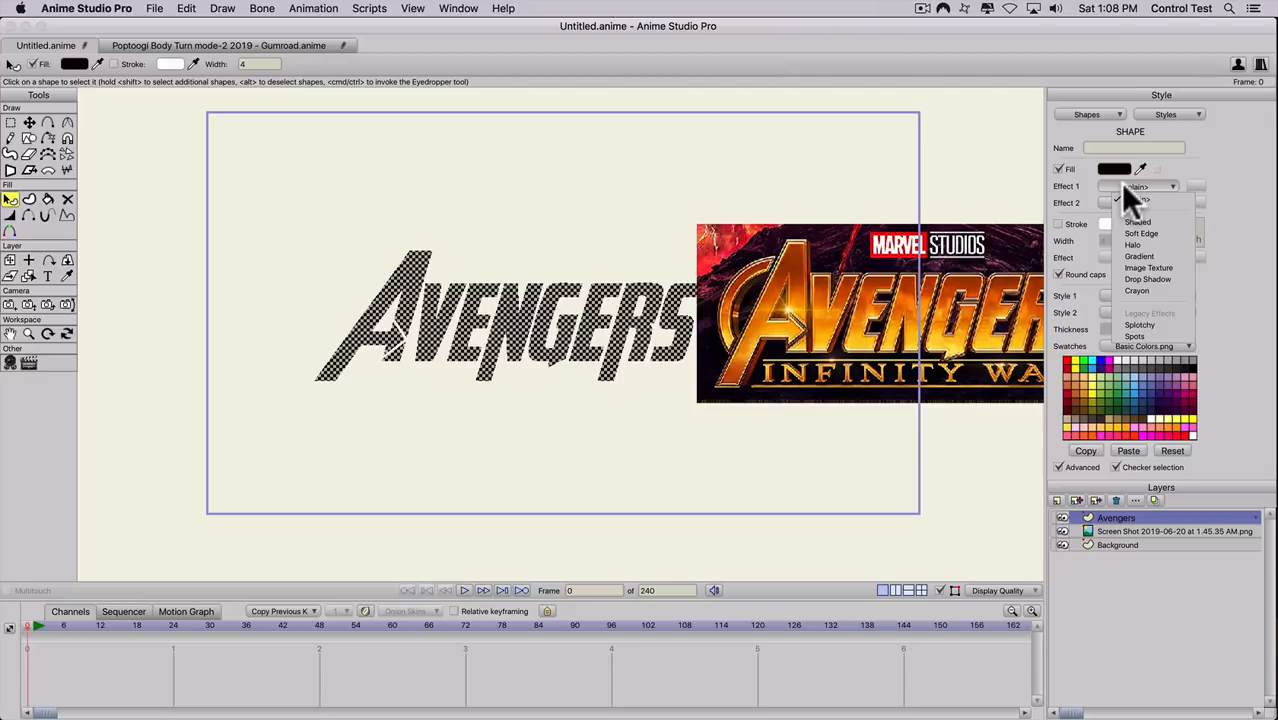
{"action": "left_click", "coordinate": [1130, 256]}
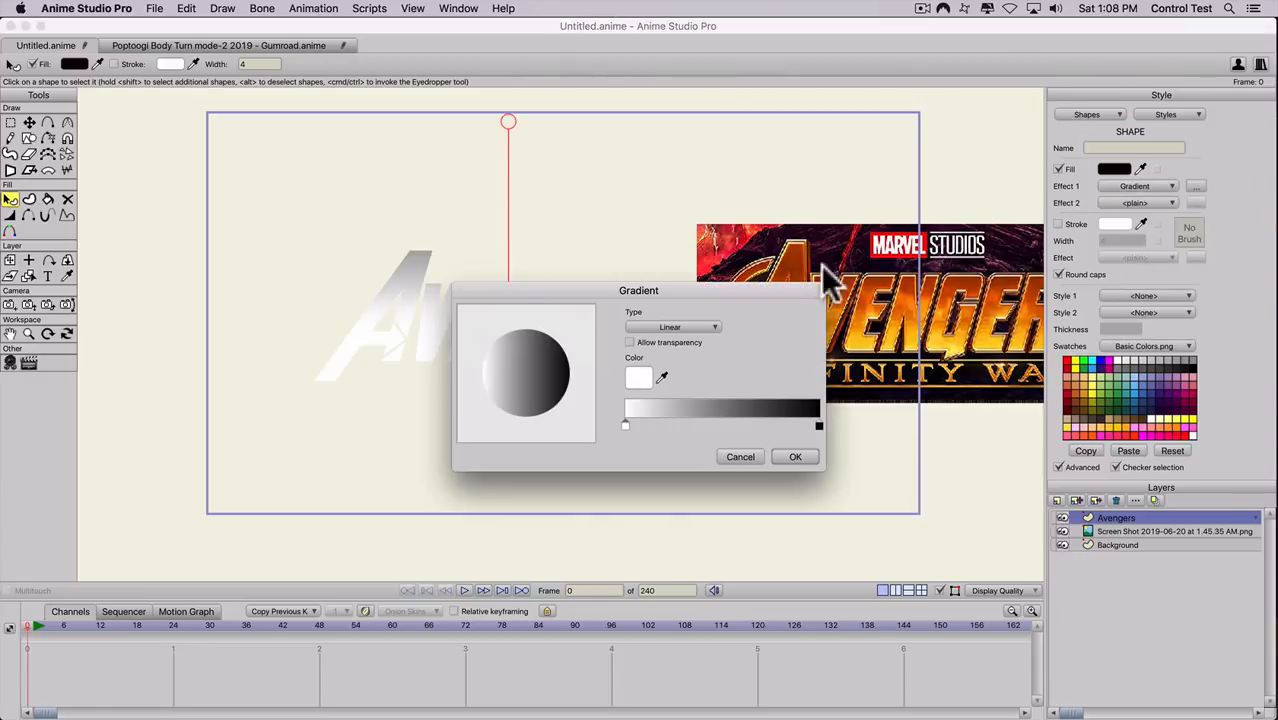
{"action": "left_click_drag", "start_coordinate": [512, 290], "coordinate": [752, 234]}
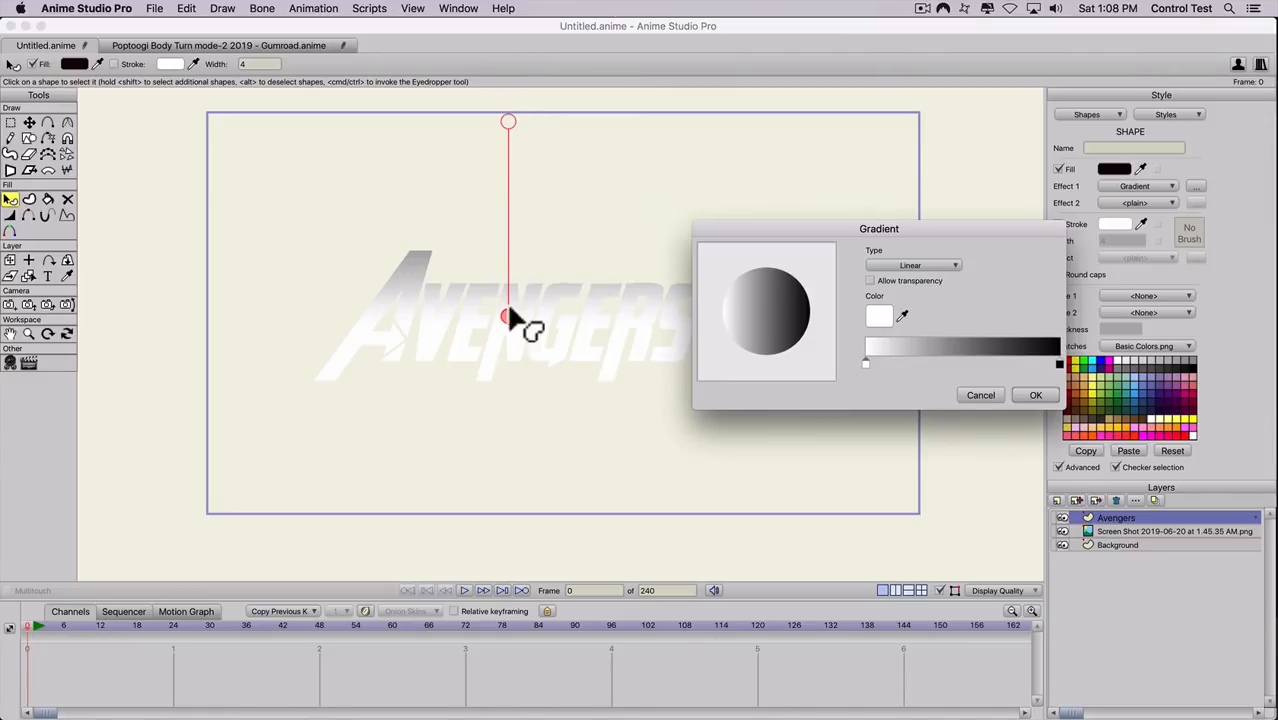
{"action": "left_click", "coordinate": [509, 318]}
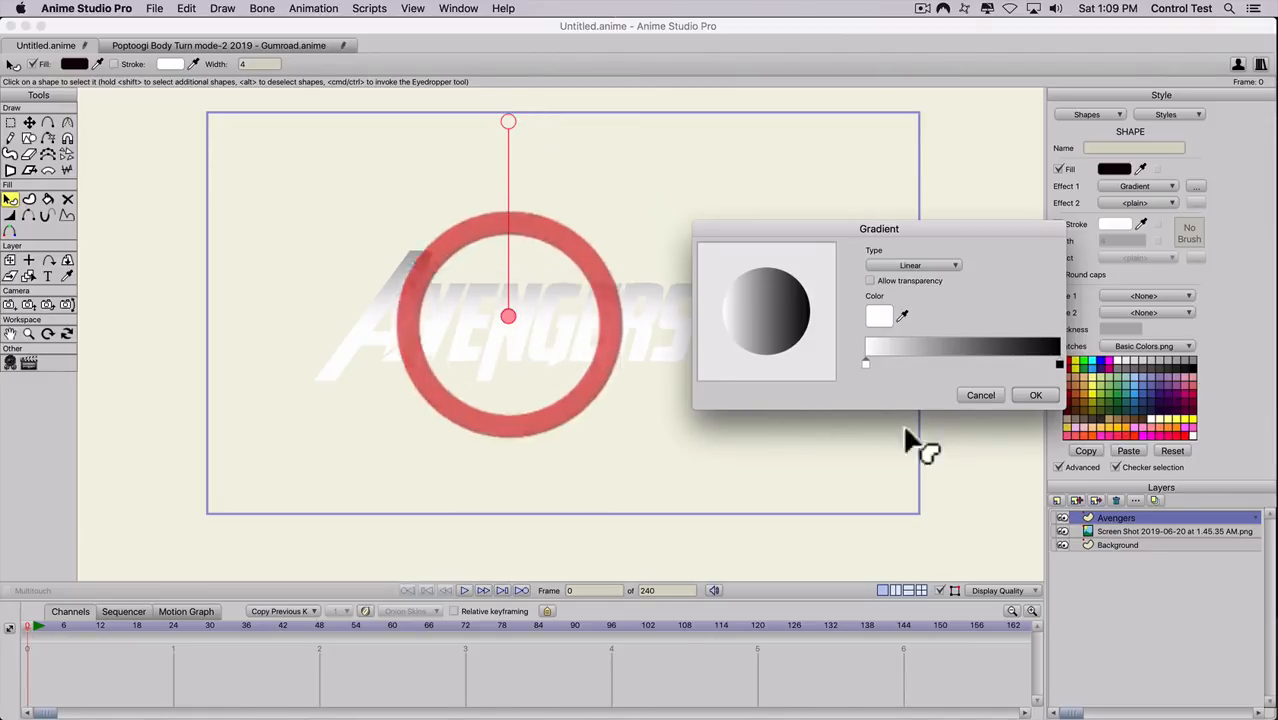
{"action": "left_click_drag", "start_coordinate": [872, 232], "coordinate": [782, 205]}
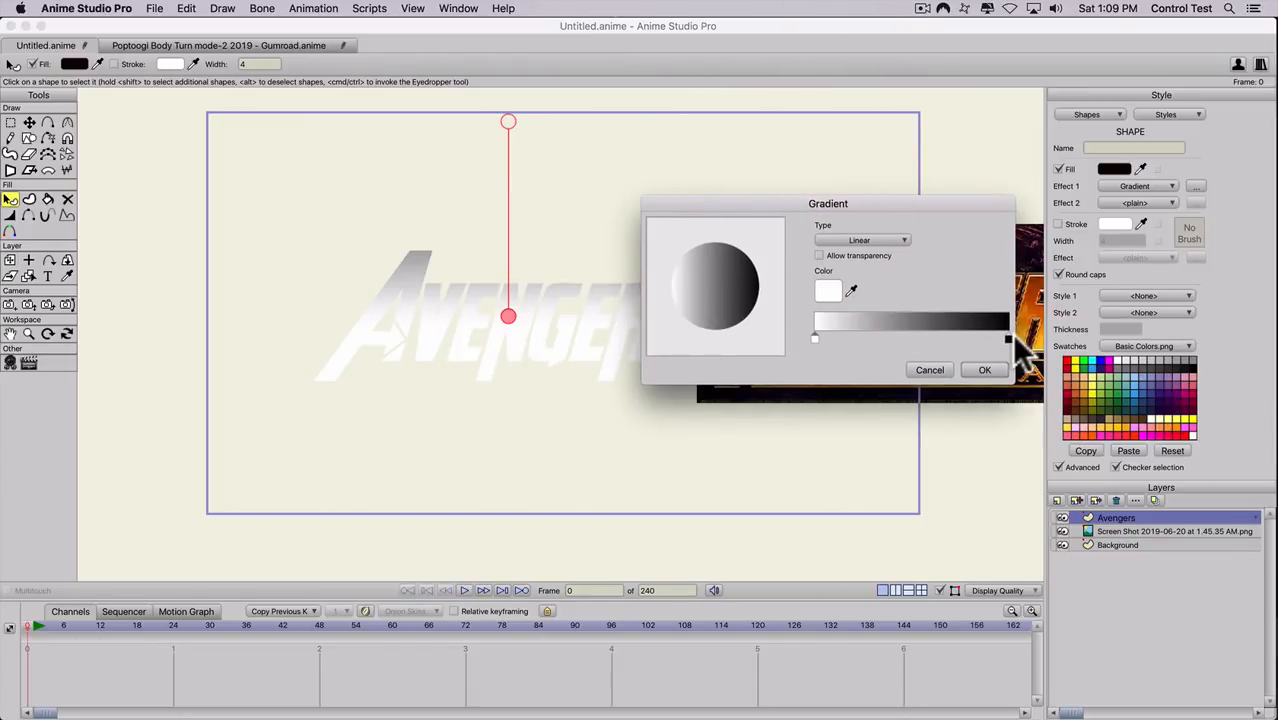
{"action": "left_click", "coordinate": [984, 370]}
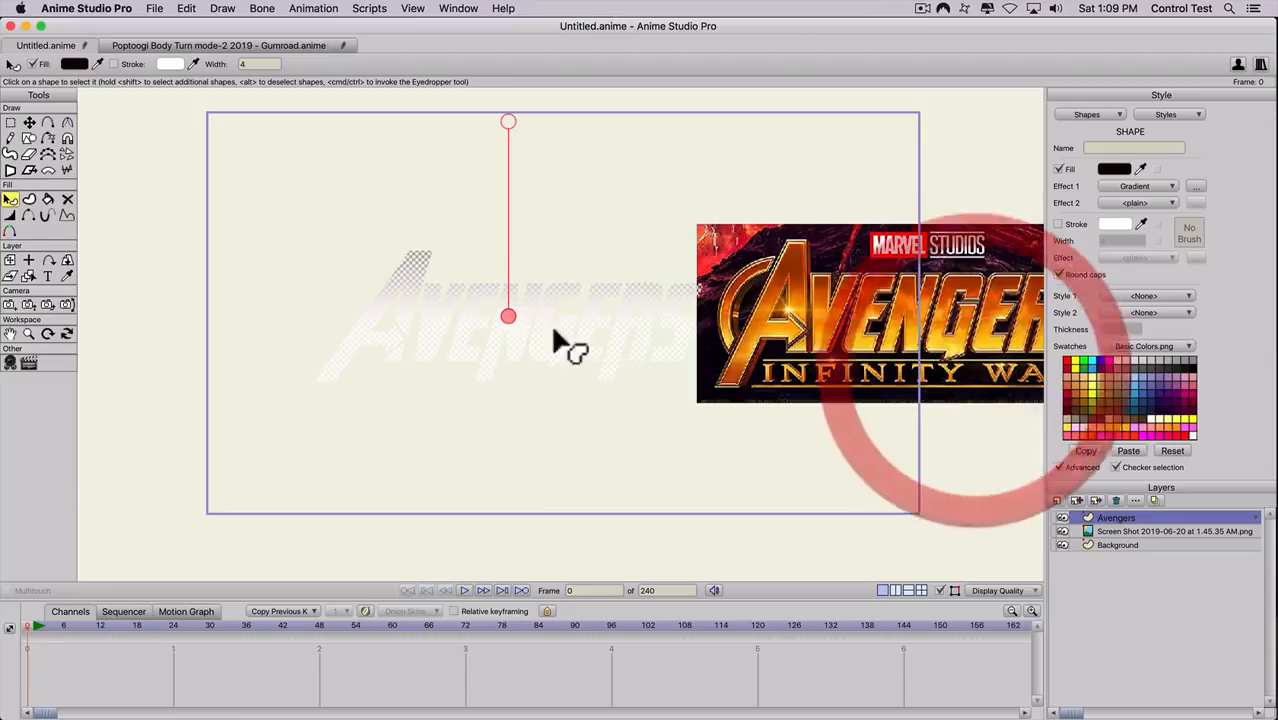
{"action": "left_click_drag", "start_coordinate": [508, 316], "coordinate": [482, 381]}
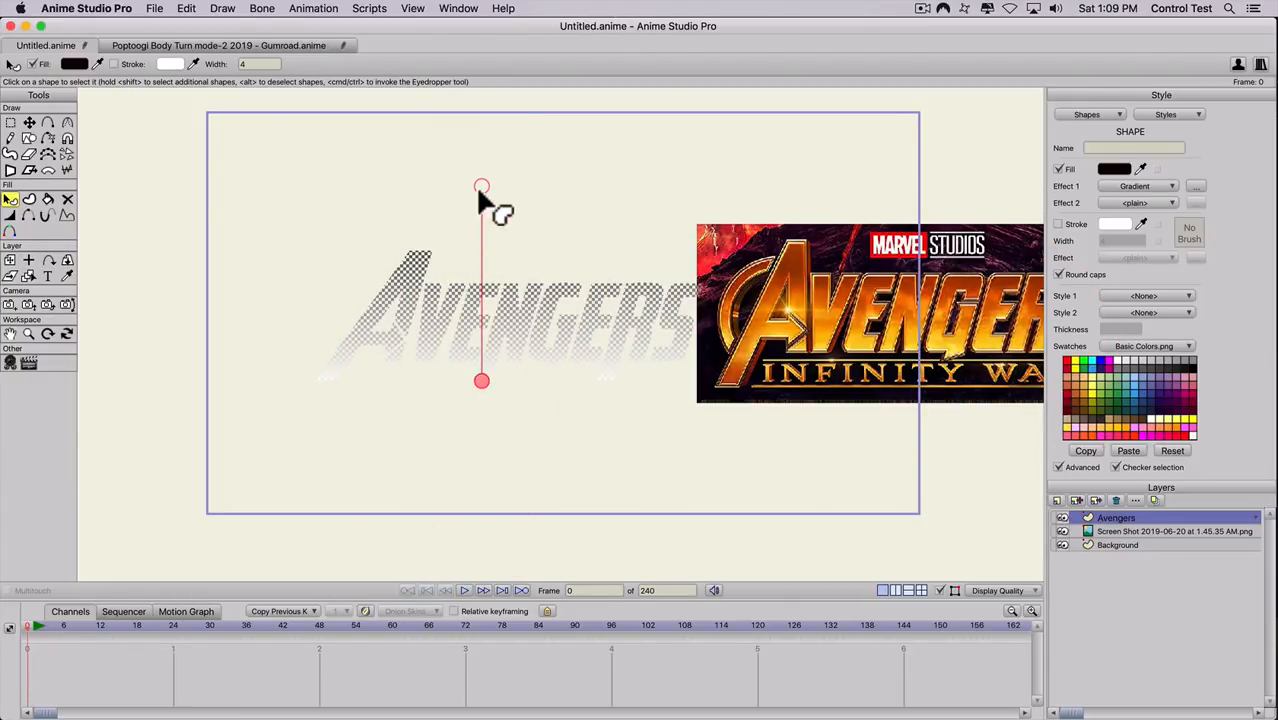
{"action": "left_click_drag", "start_coordinate": [480, 186], "coordinate": [475, 252]}
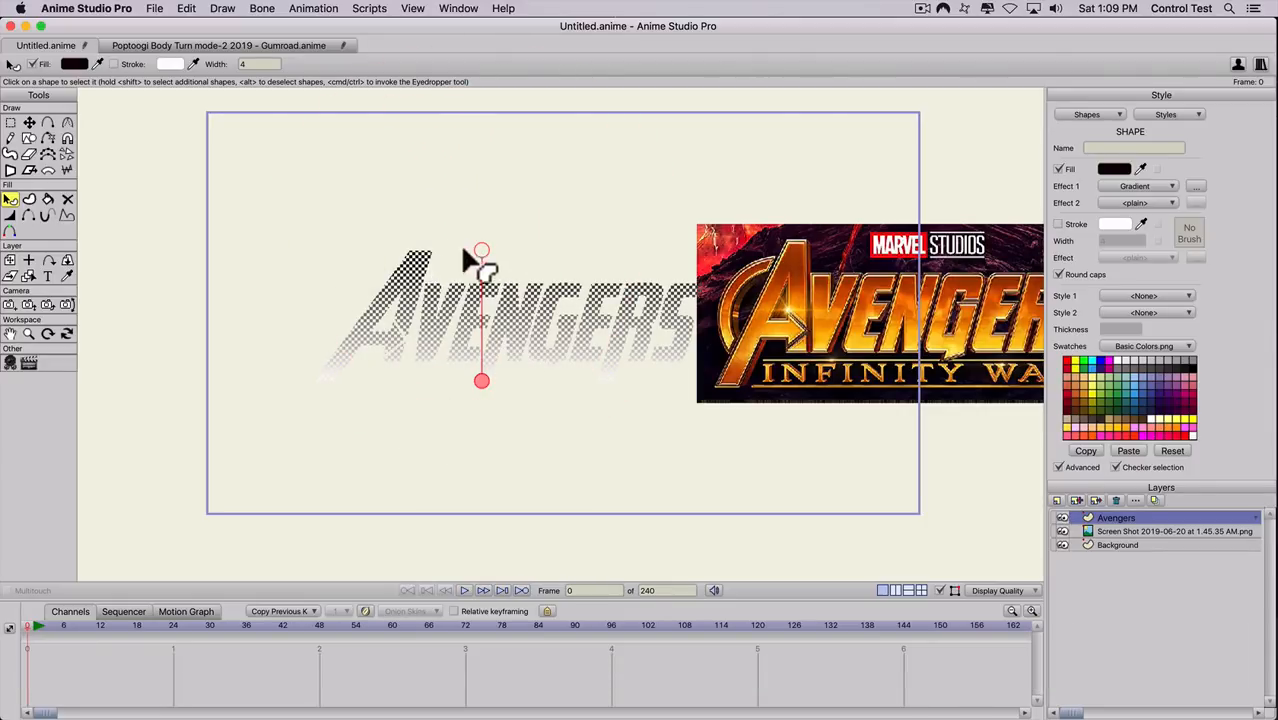
{"action": "left_click", "coordinate": [1195, 185]}
{"action": "left_click_drag", "start_coordinate": [524, 287], "coordinate": [706, 273]}
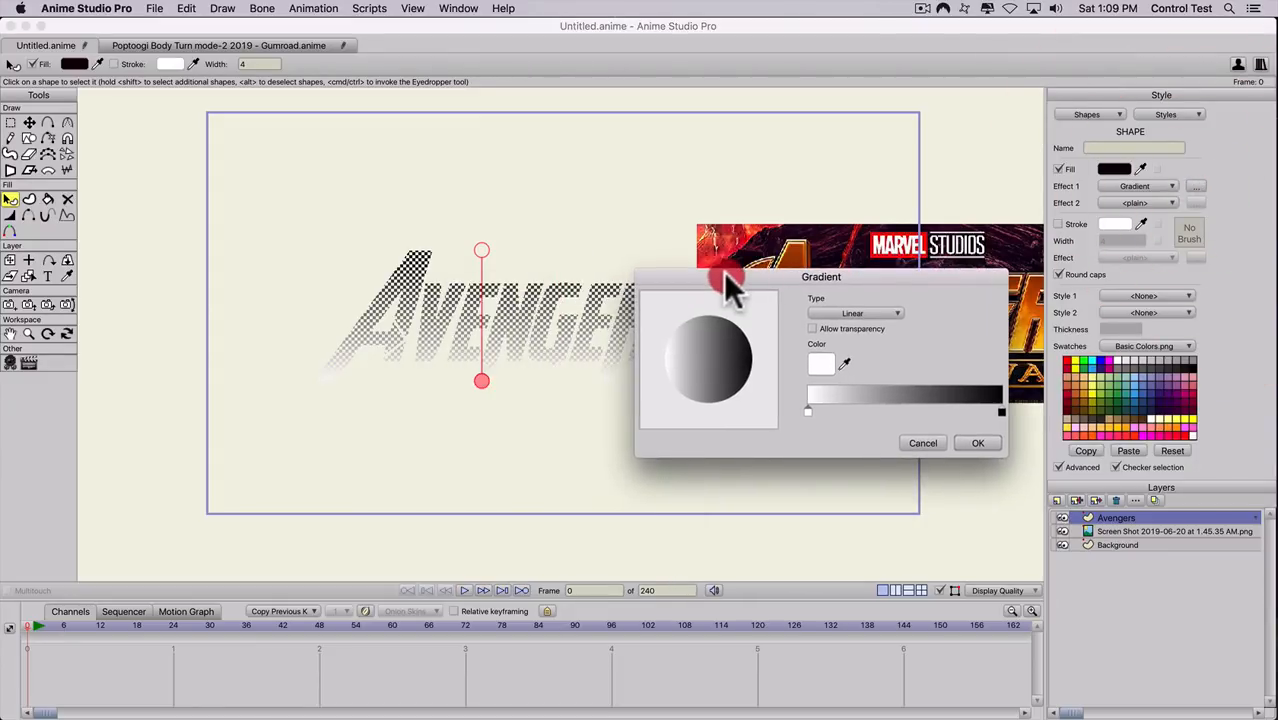
{"action": "left_click", "coordinate": [923, 443]}
{"action": "left_click", "coordinate": [561, 424]}
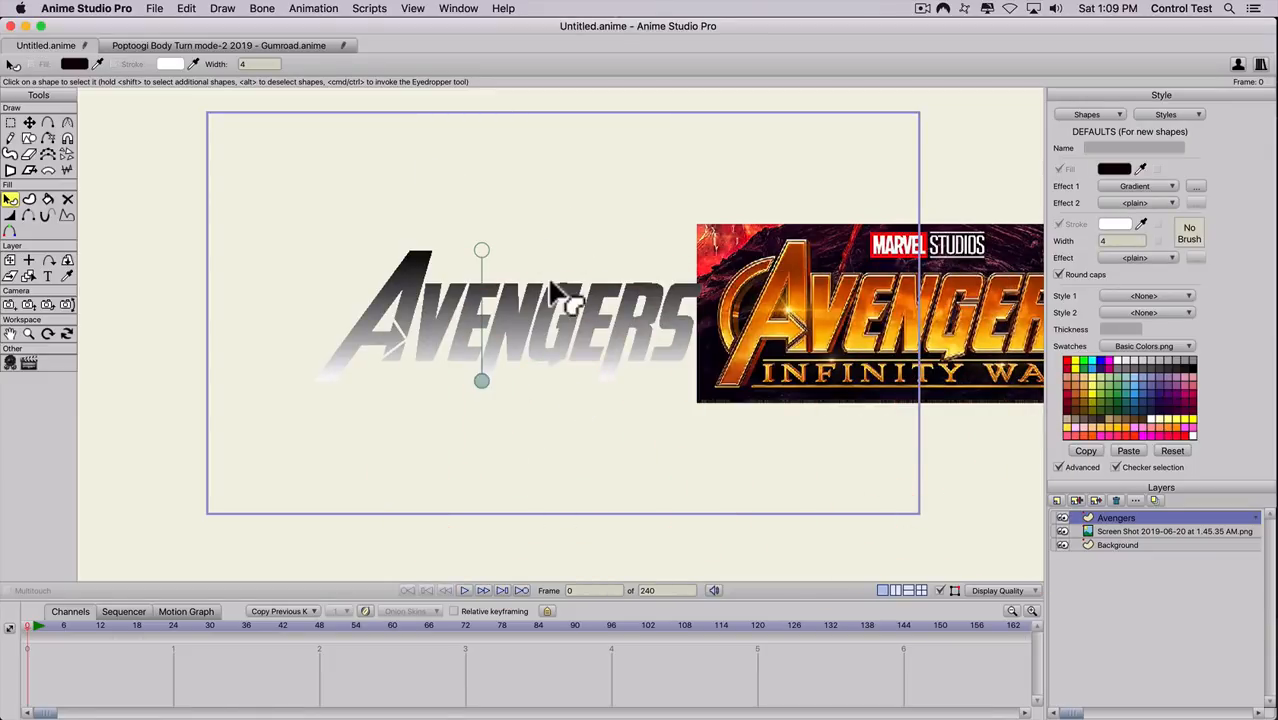
{"action": "key", "text": "q"}
{"action": "left_click", "coordinate": [538, 336]}
- Recolour the lettering gradient's black end stop reddish brown, sampled from the top of the reference logo's A
{"action": "left_click", "coordinate": [1196, 186]}
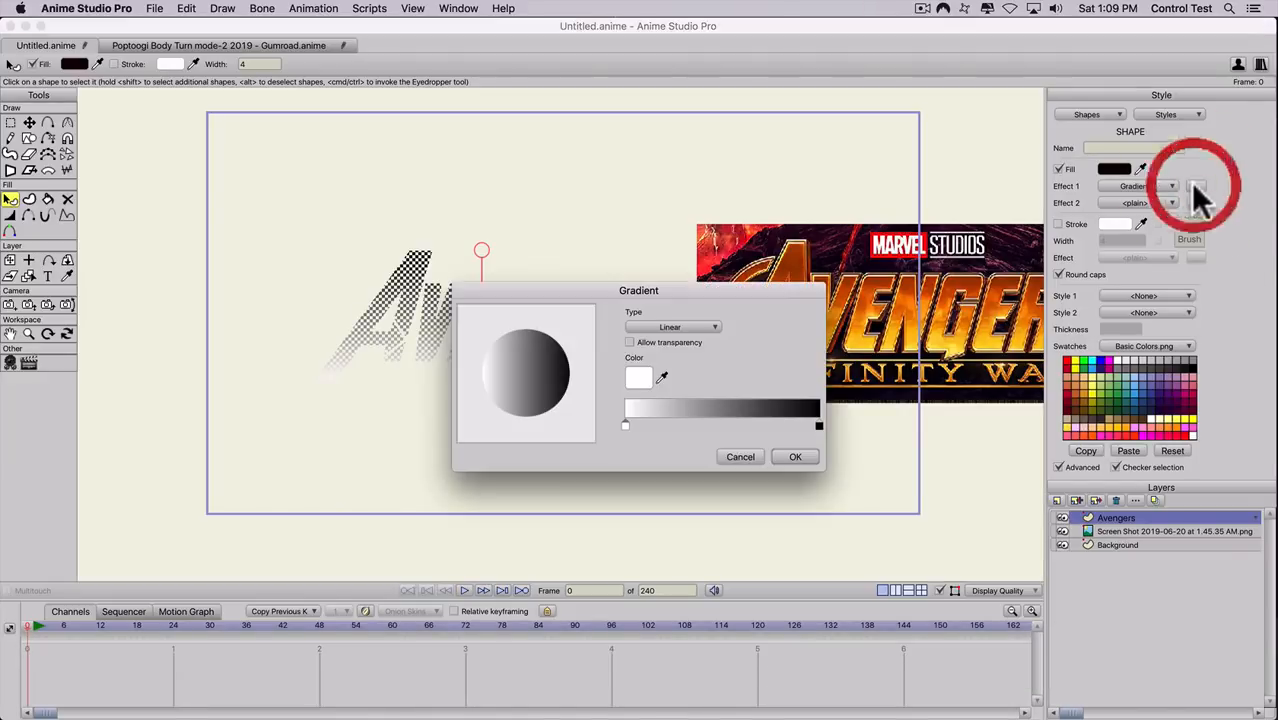
{"action": "left_click_drag", "start_coordinate": [585, 296], "coordinate": [607, 413]}
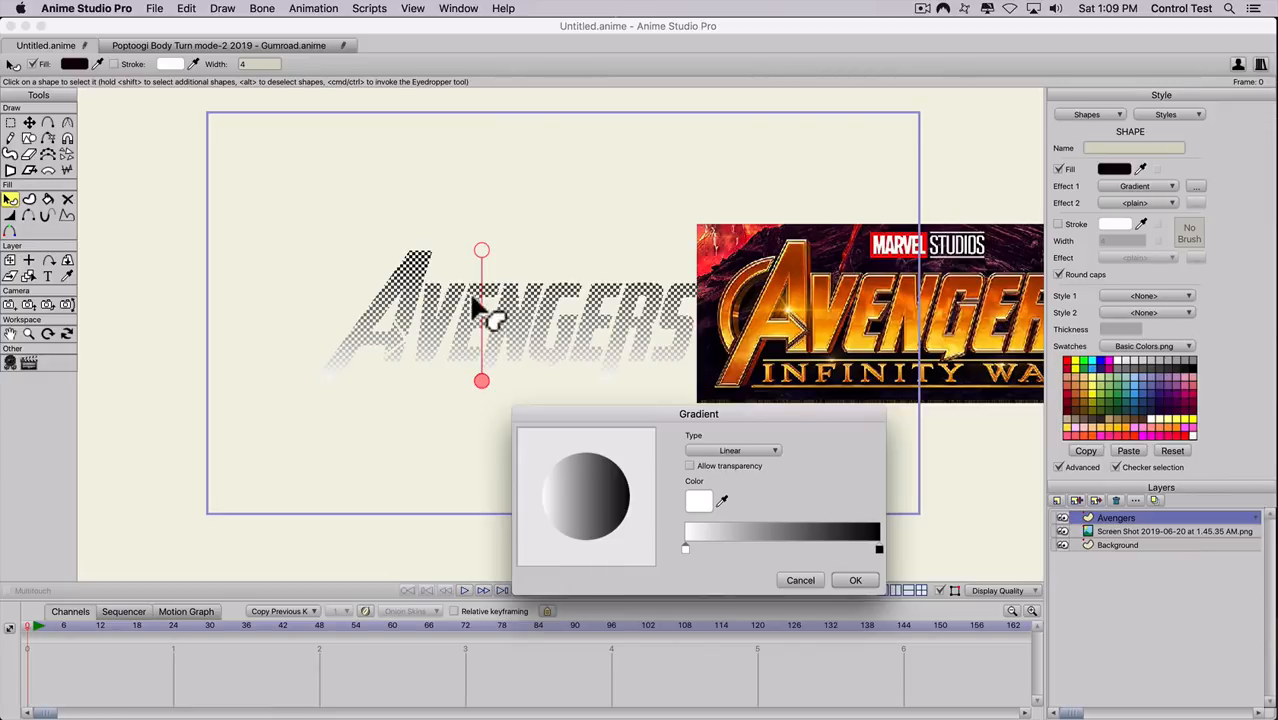
{"action": "left_click", "coordinate": [877, 548]}
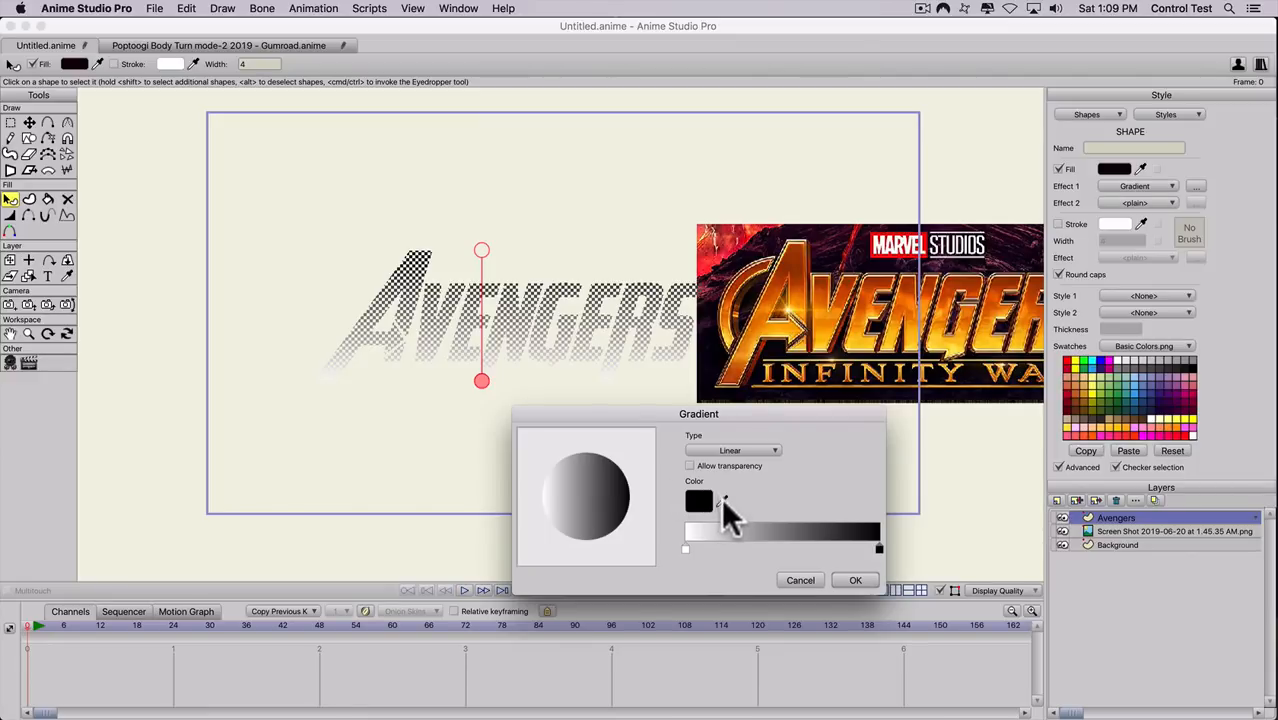
{"action": "left_click", "coordinate": [724, 499]}
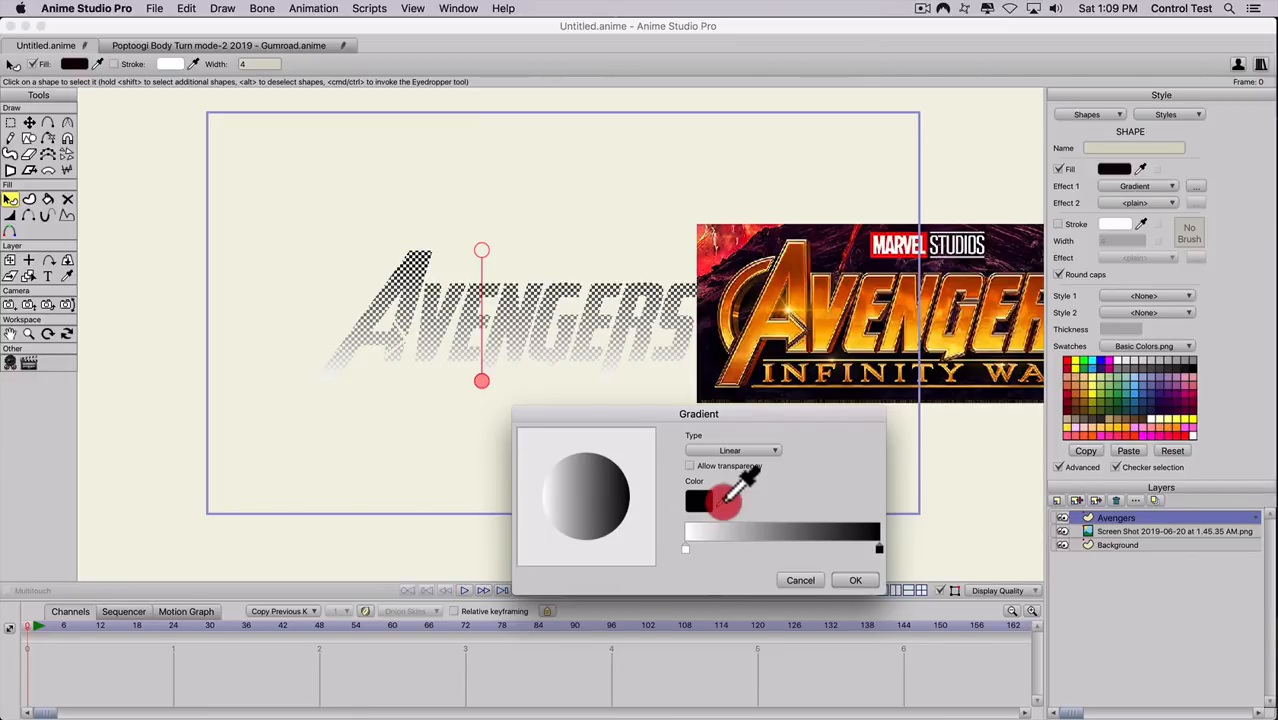
{"action": "left_click_drag", "start_coordinate": [735, 494], "coordinate": [800, 245]}
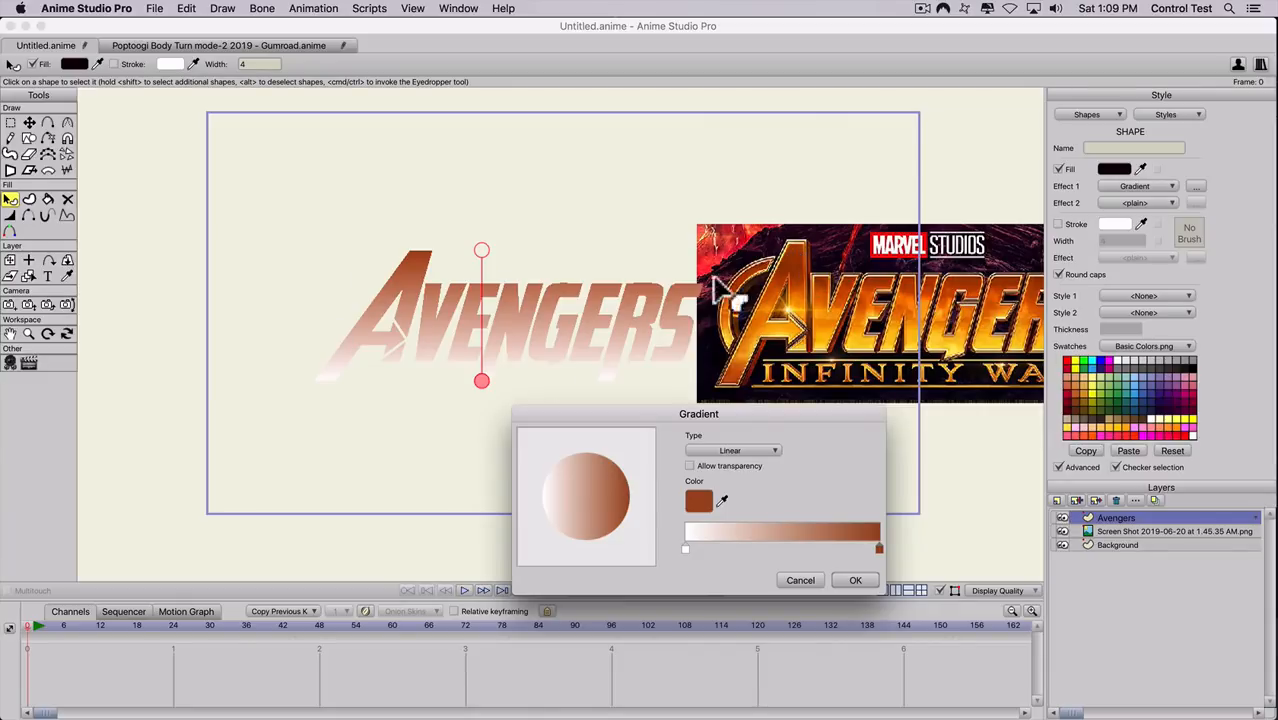
- Add a light orange middle gradient stop and recolour the white start stop reddish brown, sampling both colours from the reference lettering
{"action": "left_click", "coordinate": [776, 542]}
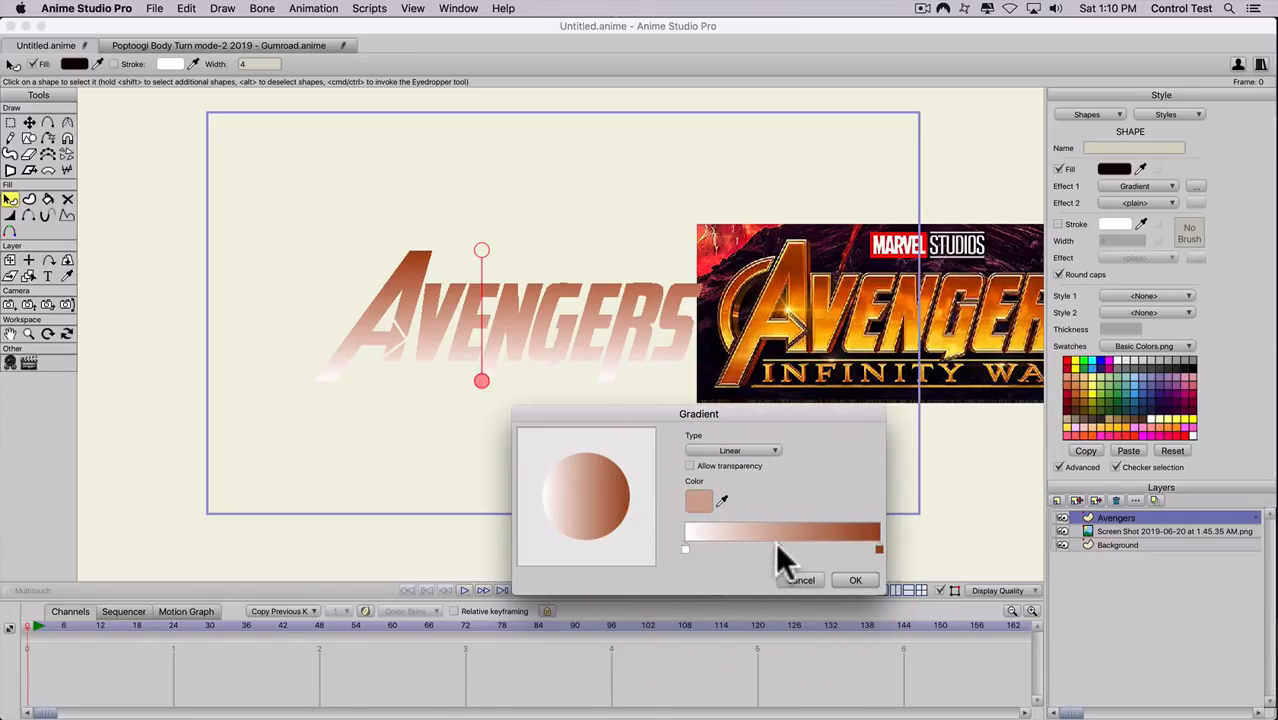
{"action": "left_click_drag", "start_coordinate": [722, 500], "coordinate": [830, 310]}
{"action": "left_click", "coordinate": [684, 547]}
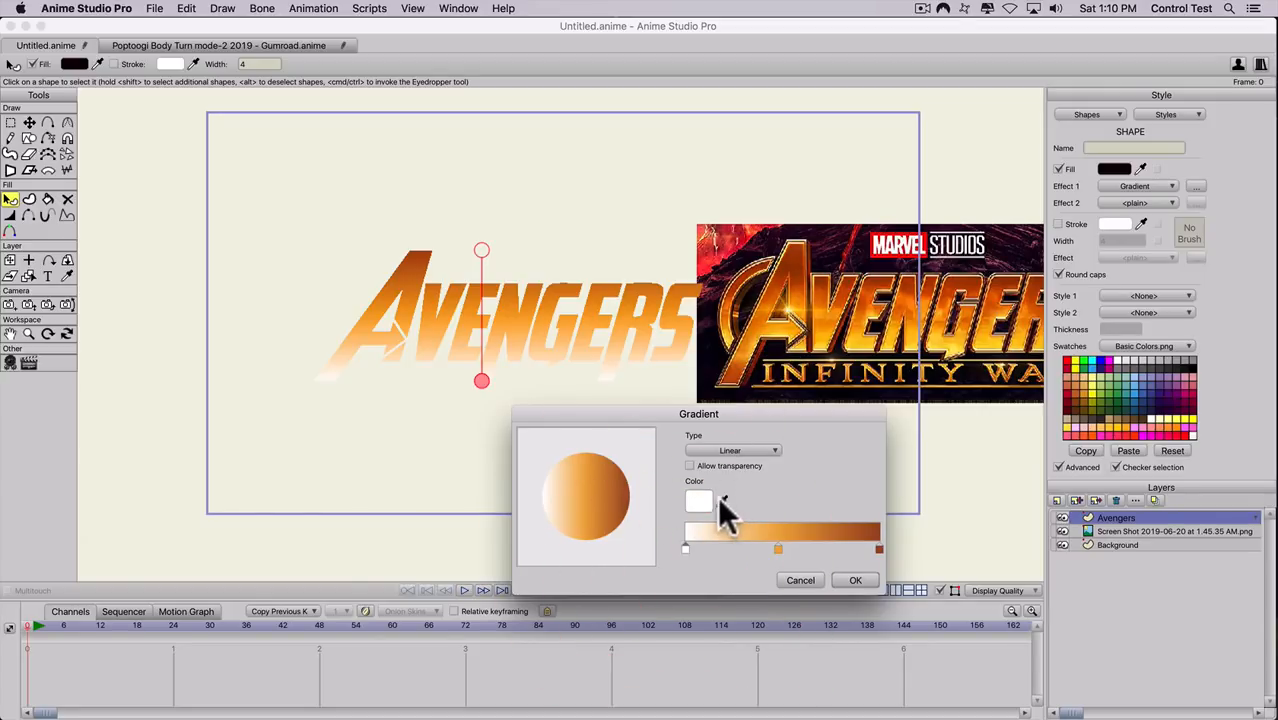
{"action": "left_click_drag", "start_coordinate": [721, 500], "coordinate": [745, 392]}
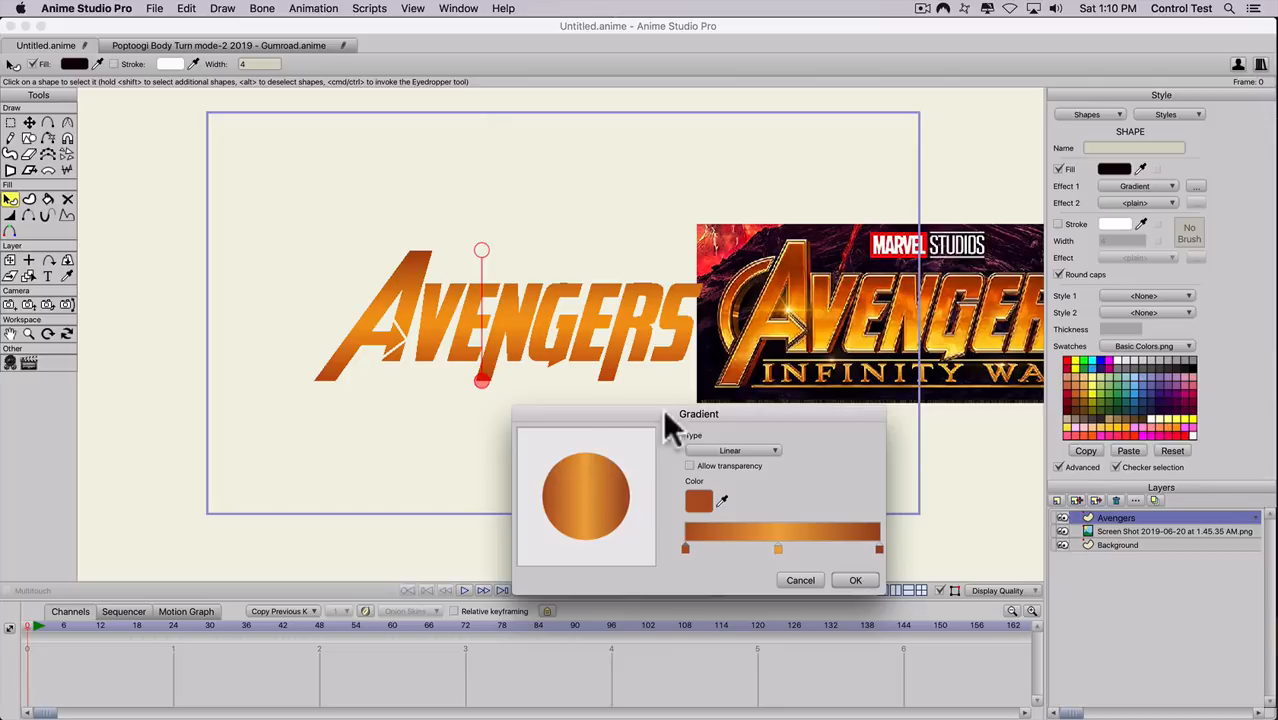
- Add a second middle stop to the lettering's fill gradient and colour it yellow, sampled from the reference lettering
{"action": "left_click", "coordinate": [745, 545]}
{"action": "left_click_drag", "start_coordinate": [777, 546], "coordinate": [809, 544]}
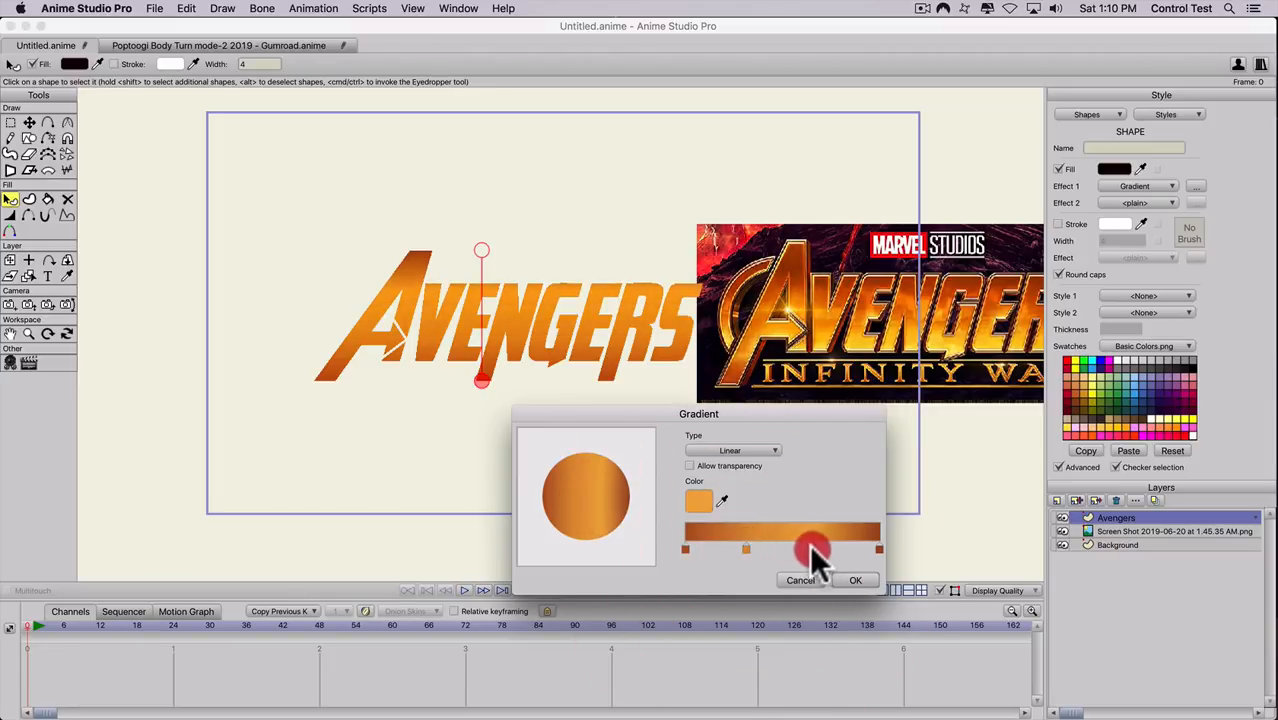
{"action": "left_click", "coordinate": [745, 548]}
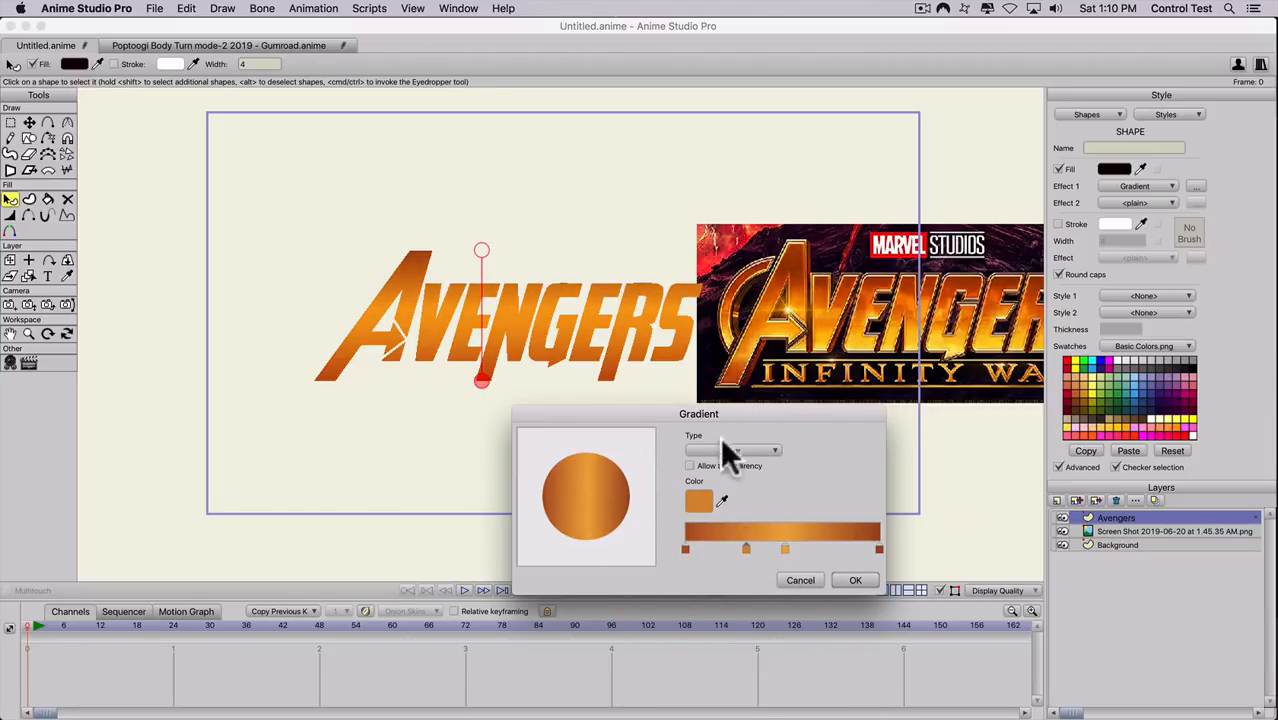
{"action": "left_click", "coordinate": [722, 500]}
{"action": "left_click", "coordinate": [830, 342]}
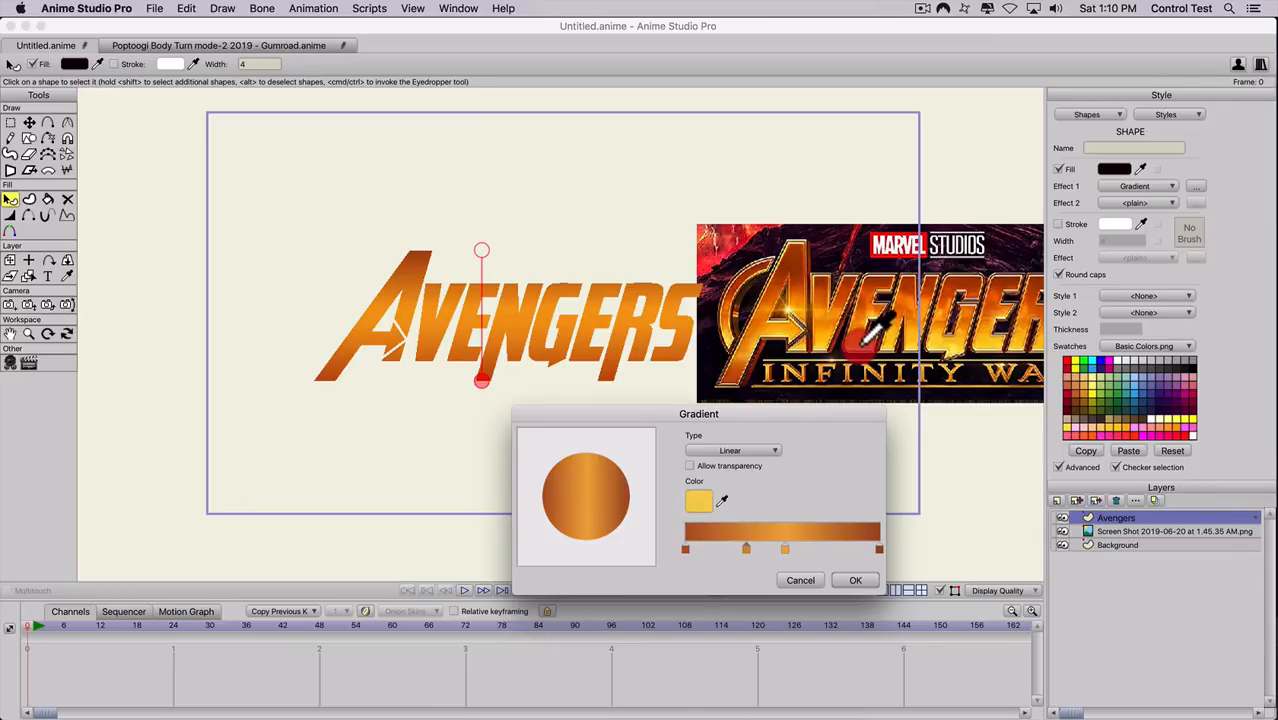
{"action": "left_click", "coordinate": [860, 343]}
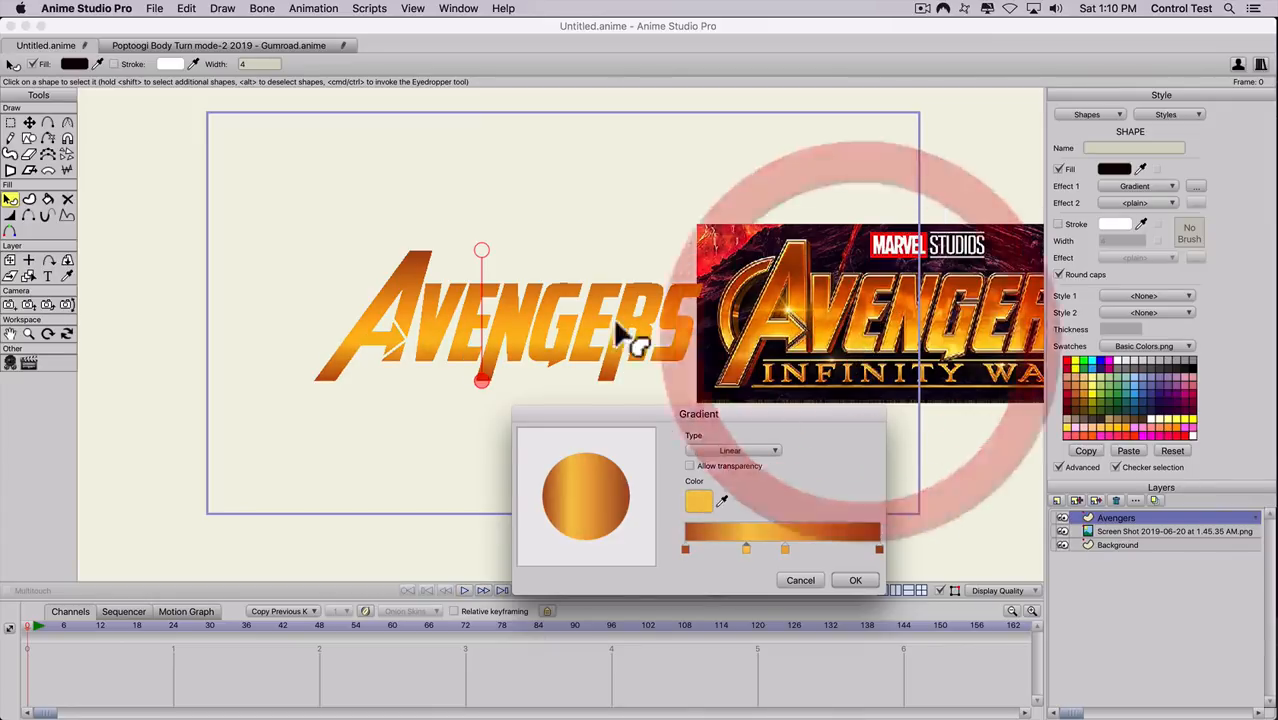
- Shift the light orange fill gradient stop closer to the yellow one and accept the gradient
{"action": "left_click_drag", "start_coordinate": [745, 548], "coordinate": [792, 546]}
{"action": "left_click", "coordinate": [748, 547]}
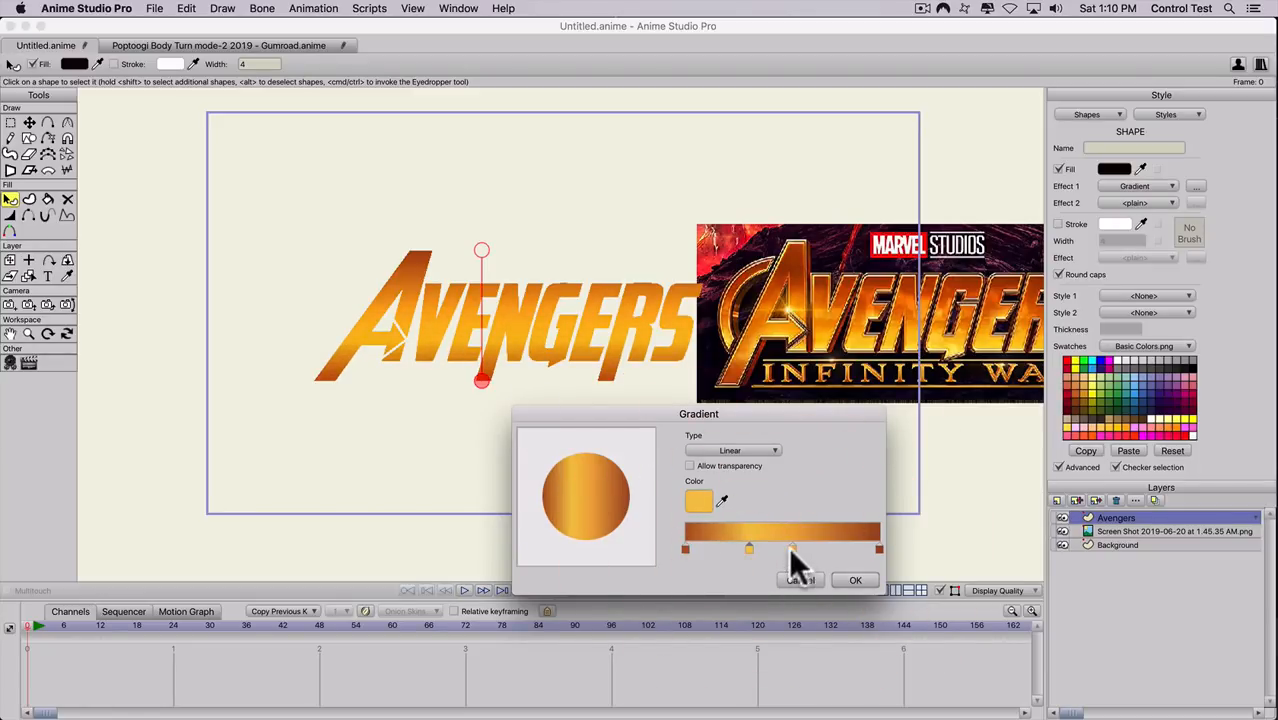
{"action": "left_click_drag", "start_coordinate": [791, 547], "coordinate": [774, 547]}
{"action": "left_click", "coordinate": [748, 547]}
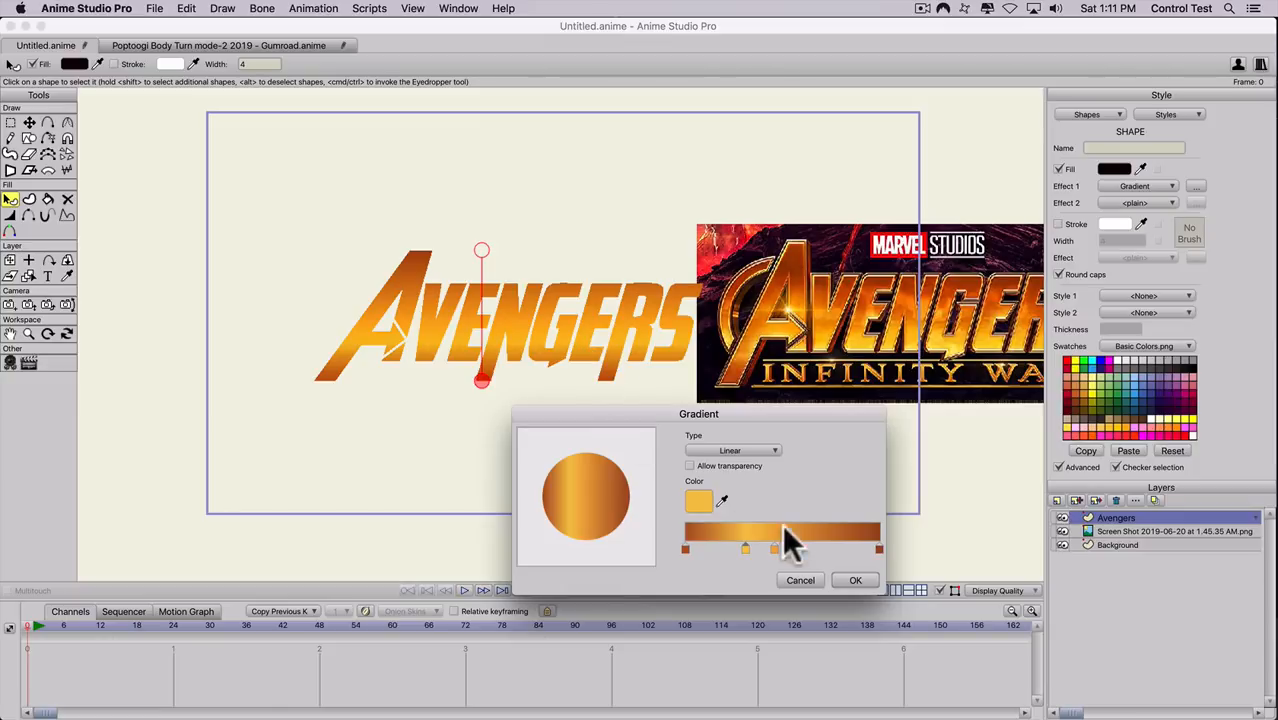
{"action": "left_click", "coordinate": [850, 580]}
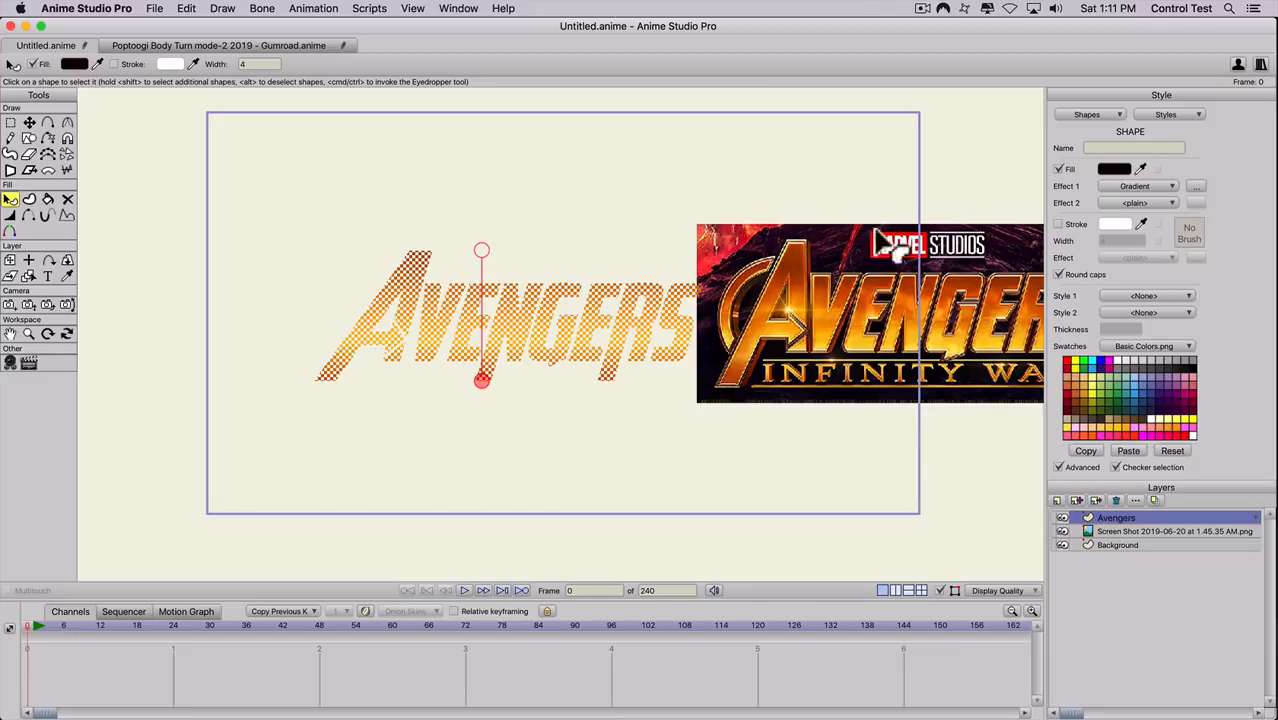
- Turn on the stroke for the Avengers lettering and colour it green, then deselect the shape
{"action": "left_click", "coordinate": [1057, 223]}
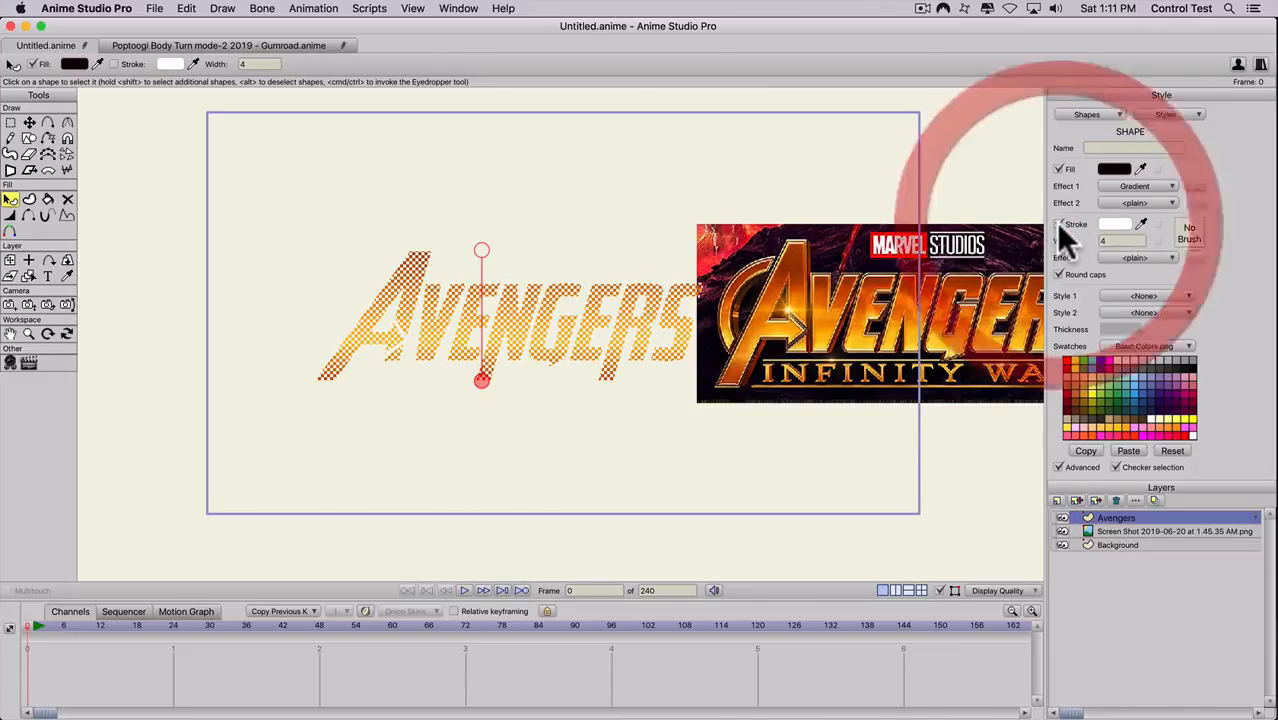
{"action": "scroll", "coordinate": [602, 295], "scroll_direction": "up", "scroll_amount": 3}
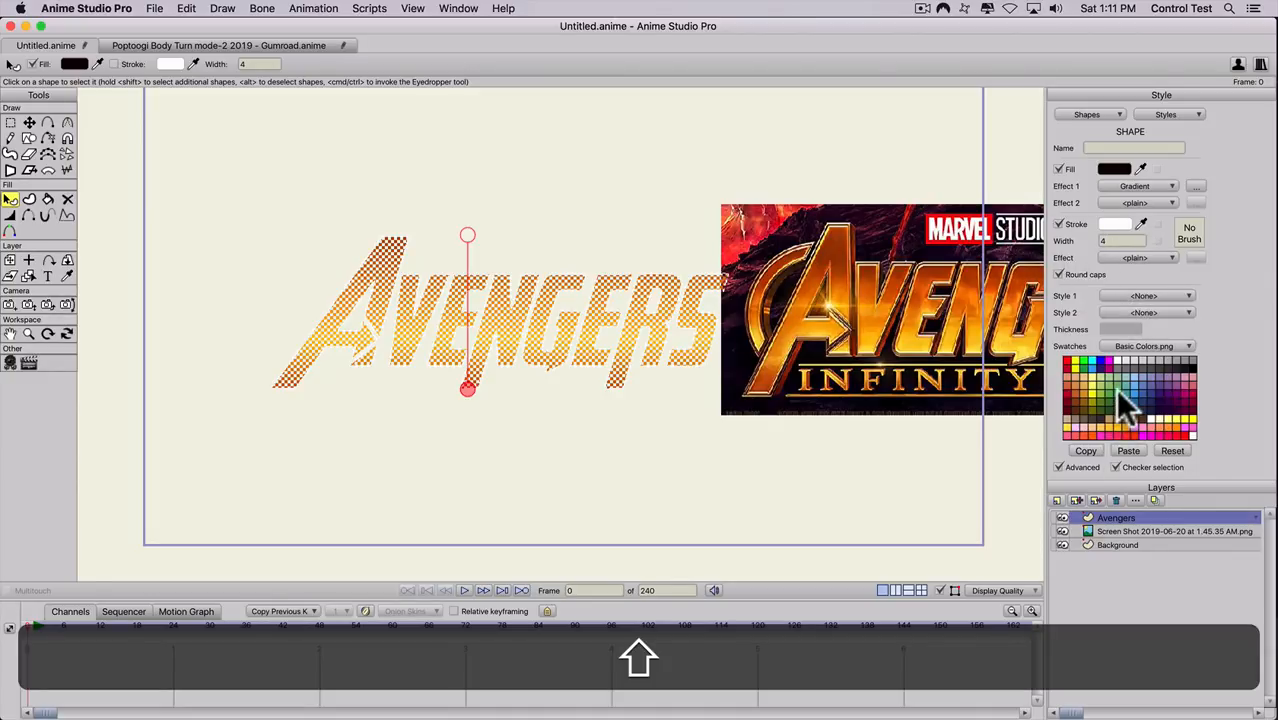
{"action": "left_click", "coordinate": [1130, 408], "text": "shift"}
{"action": "scroll", "coordinate": [580, 330], "scroll_direction": "up", "scroll_amount": 2}
{"action": "left_click", "coordinate": [550, 440]}
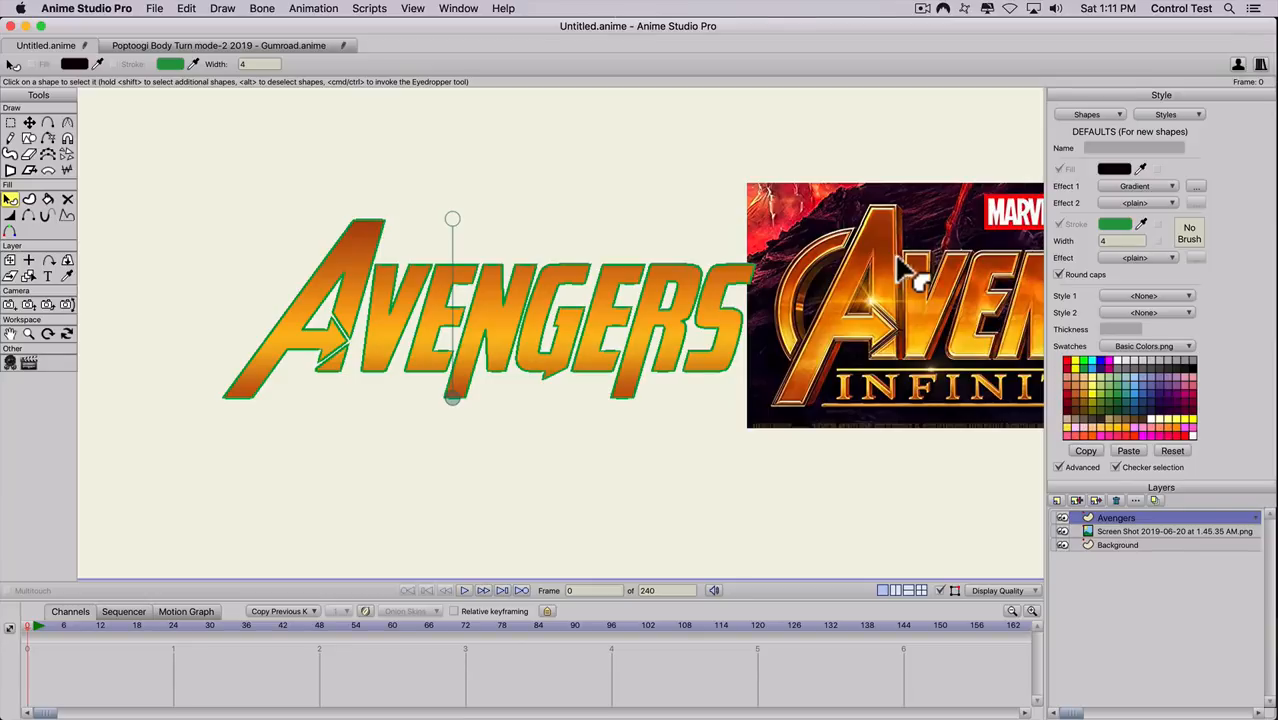
- Reselect the Avengers lettering and apply a linear Gradient effect to its stroke, keeping the settings window clear of the letters
{"action": "left_click", "coordinate": [1140, 258]}
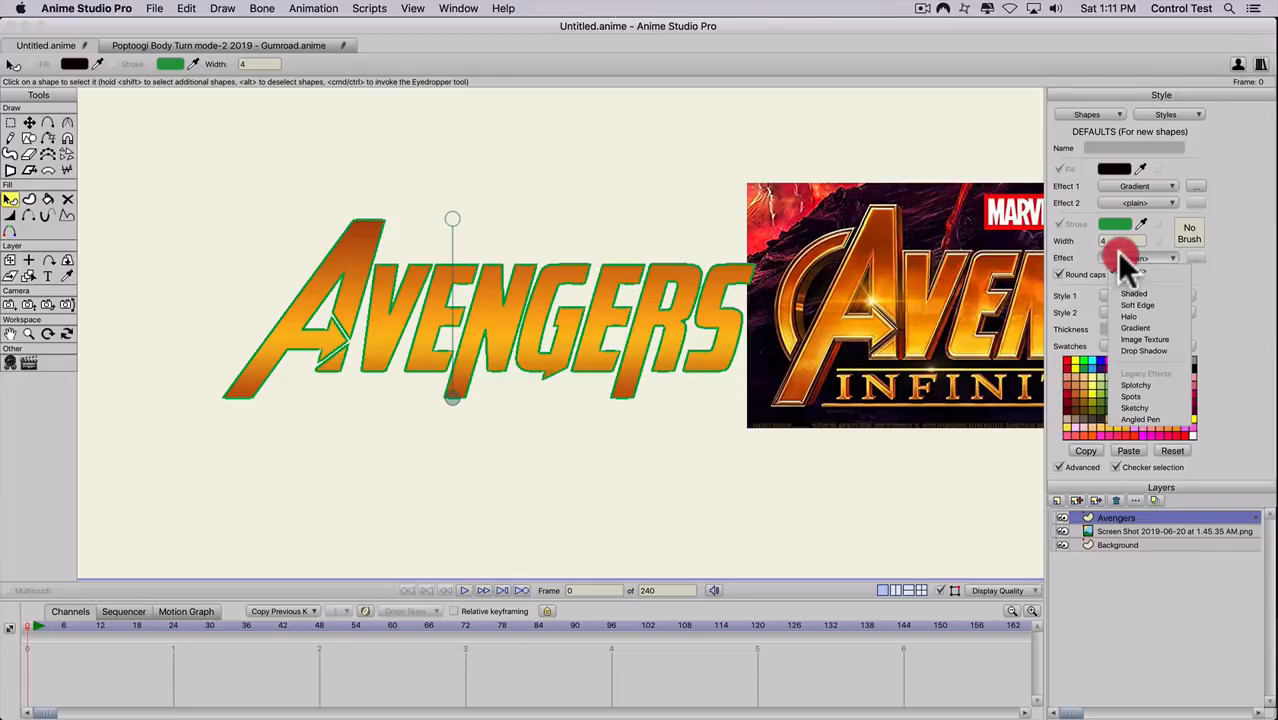
{"action": "key", "text": "q"}
{"action": "left_click", "coordinate": [512, 320]}
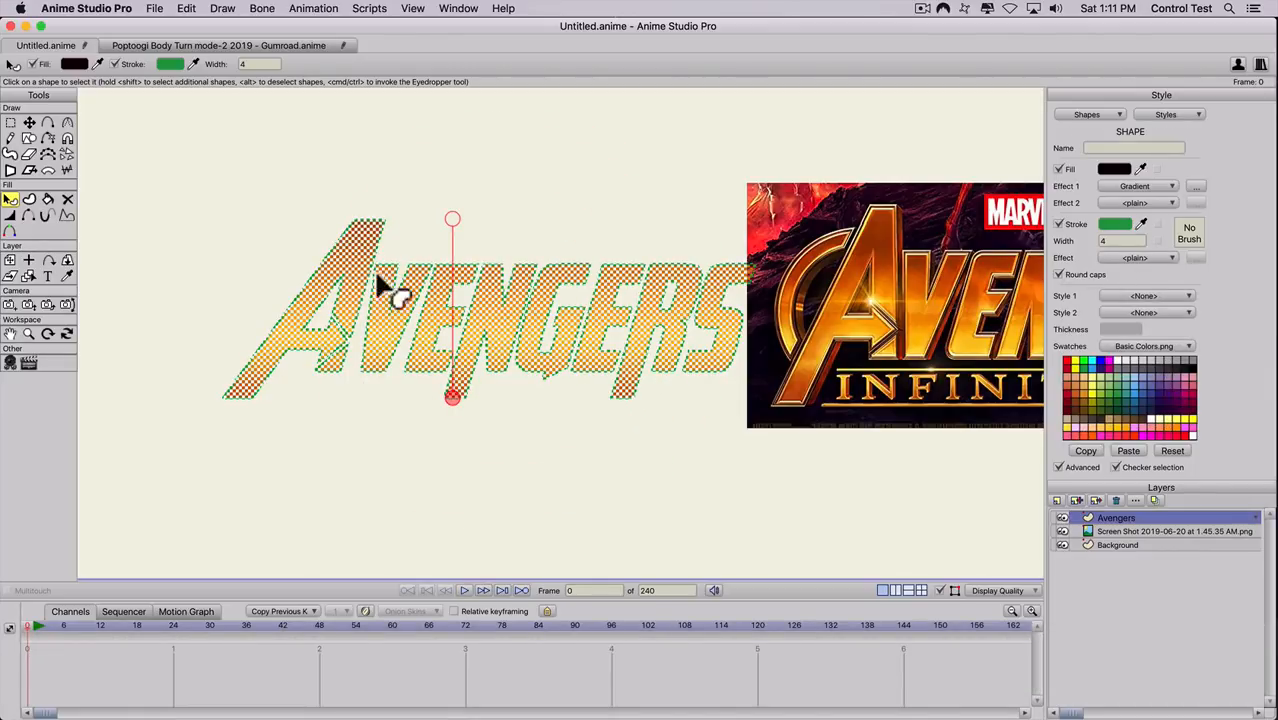
{"action": "left_click", "coordinate": [1118, 258]}
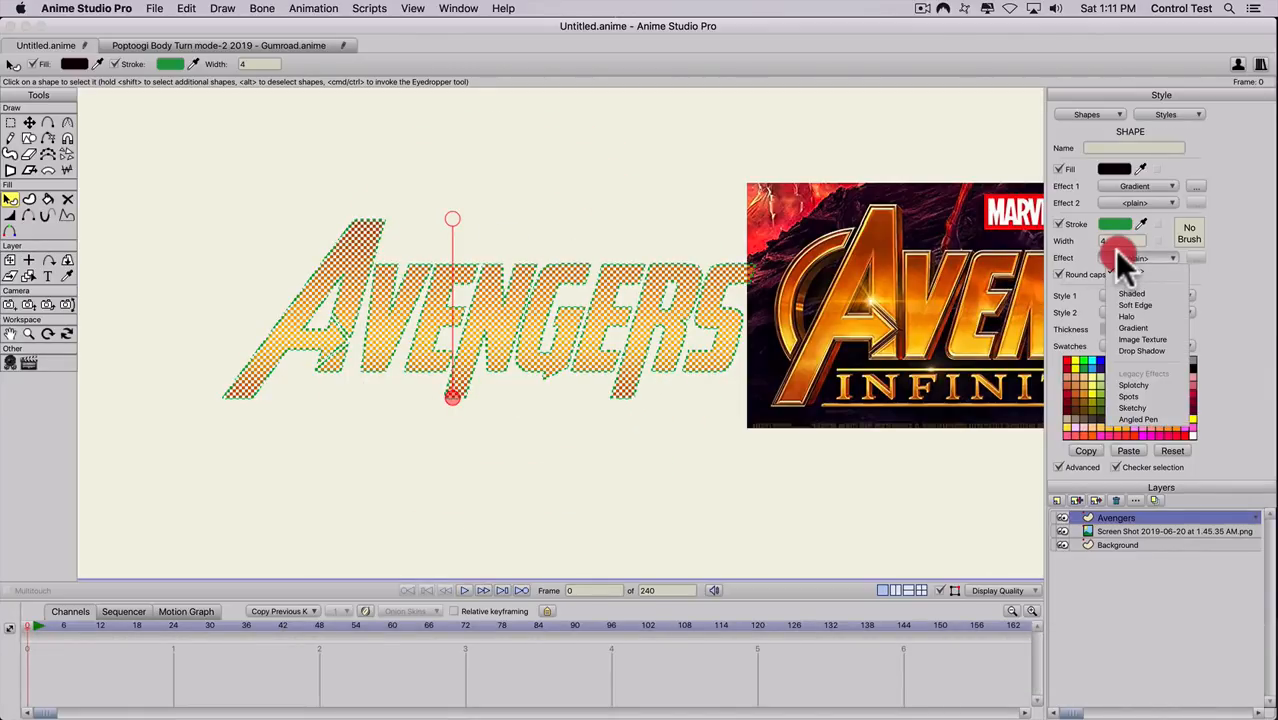
{"action": "left_click", "coordinate": [1122, 329]}
{"action": "left_click", "coordinate": [494, 288]}
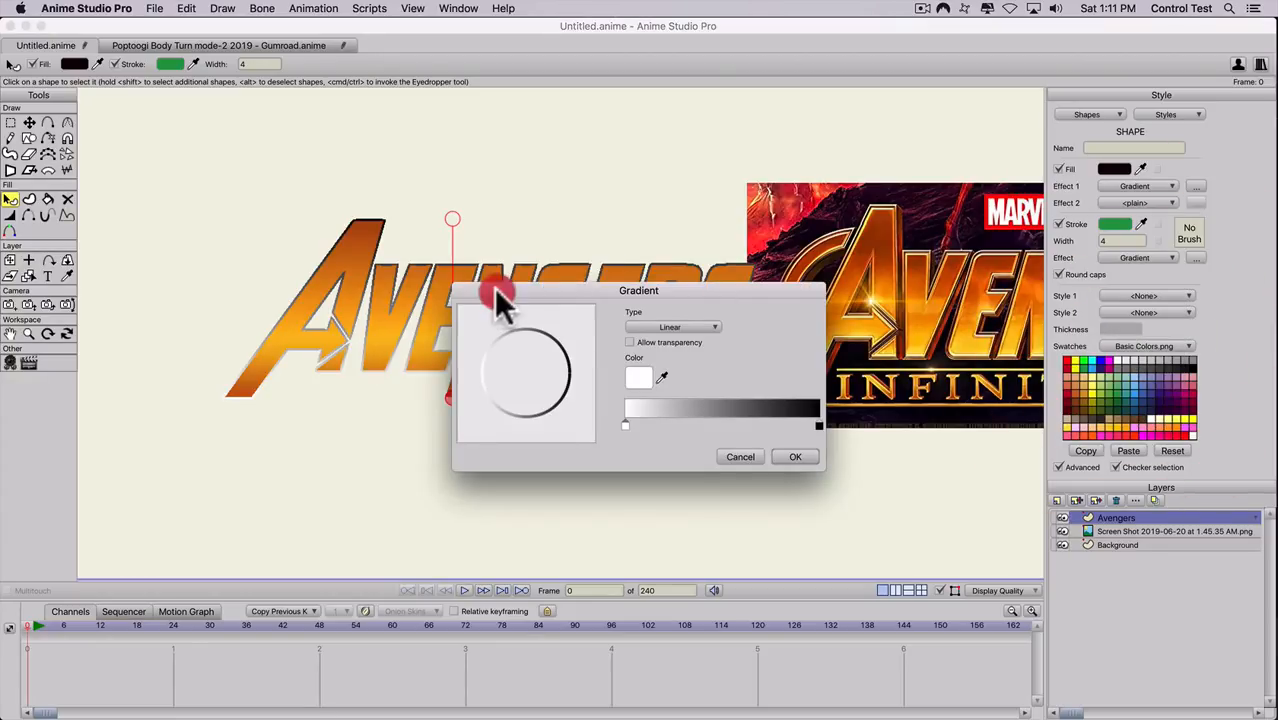
{"action": "left_click_drag", "start_coordinate": [494, 288], "coordinate": [336, 440]}
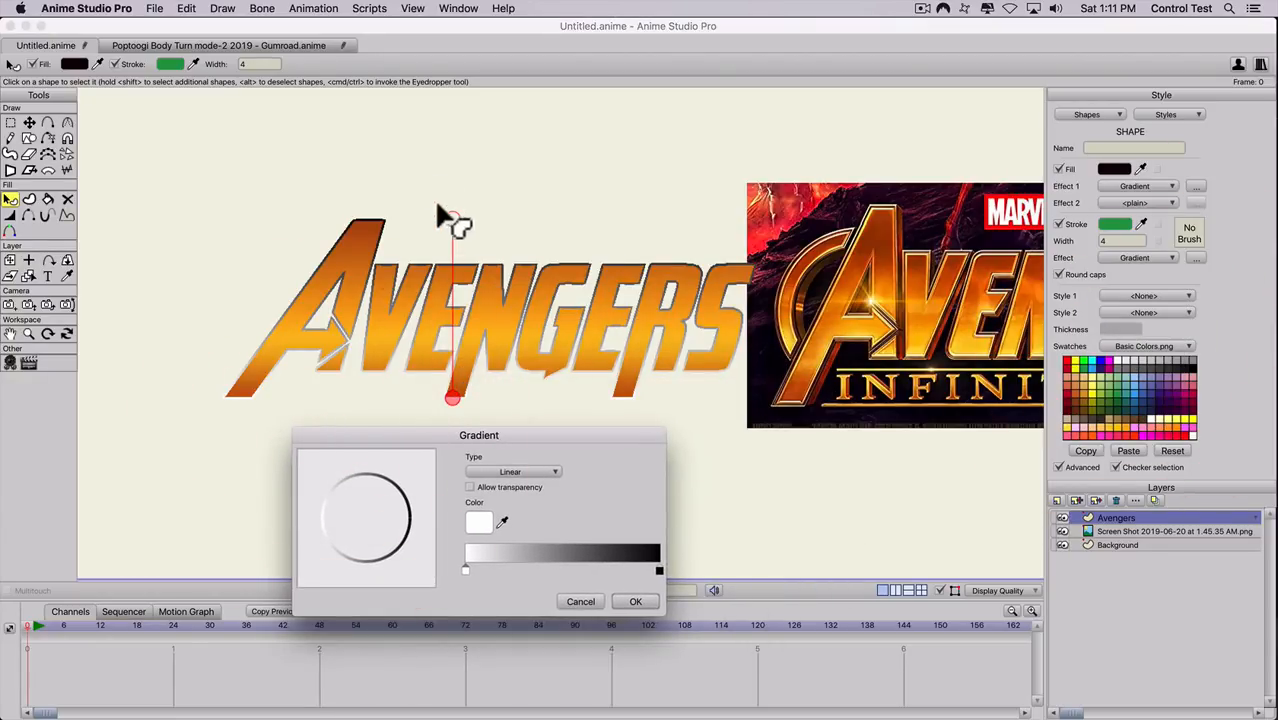
{"action": "left_click_drag", "start_coordinate": [438, 207], "coordinate": [451, 218]}
- Recolour the stroke gradient's white stop gold from the reference logo, and add a reddish brown stop sampled from the lettering's A
{"action": "left_click", "coordinate": [463, 568]}
{"action": "left_click_drag", "start_coordinate": [497, 521], "coordinate": [800, 322]}
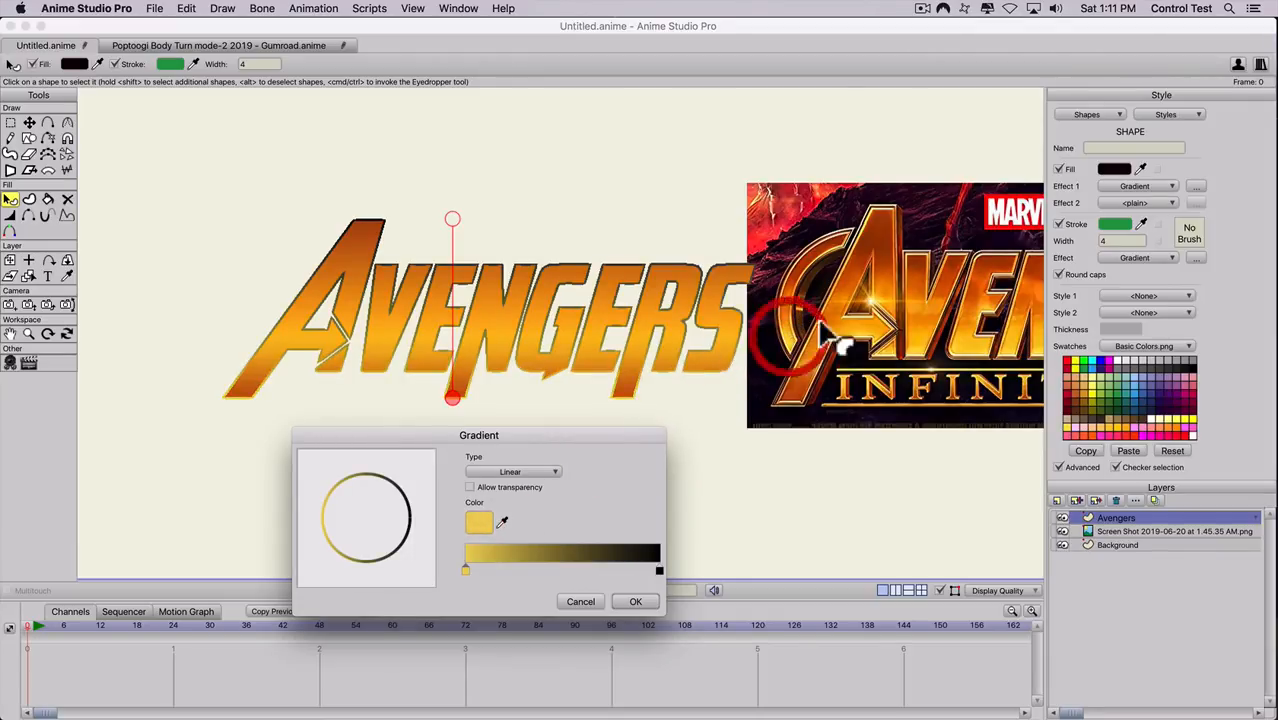
{"action": "left_click", "coordinate": [525, 564]}
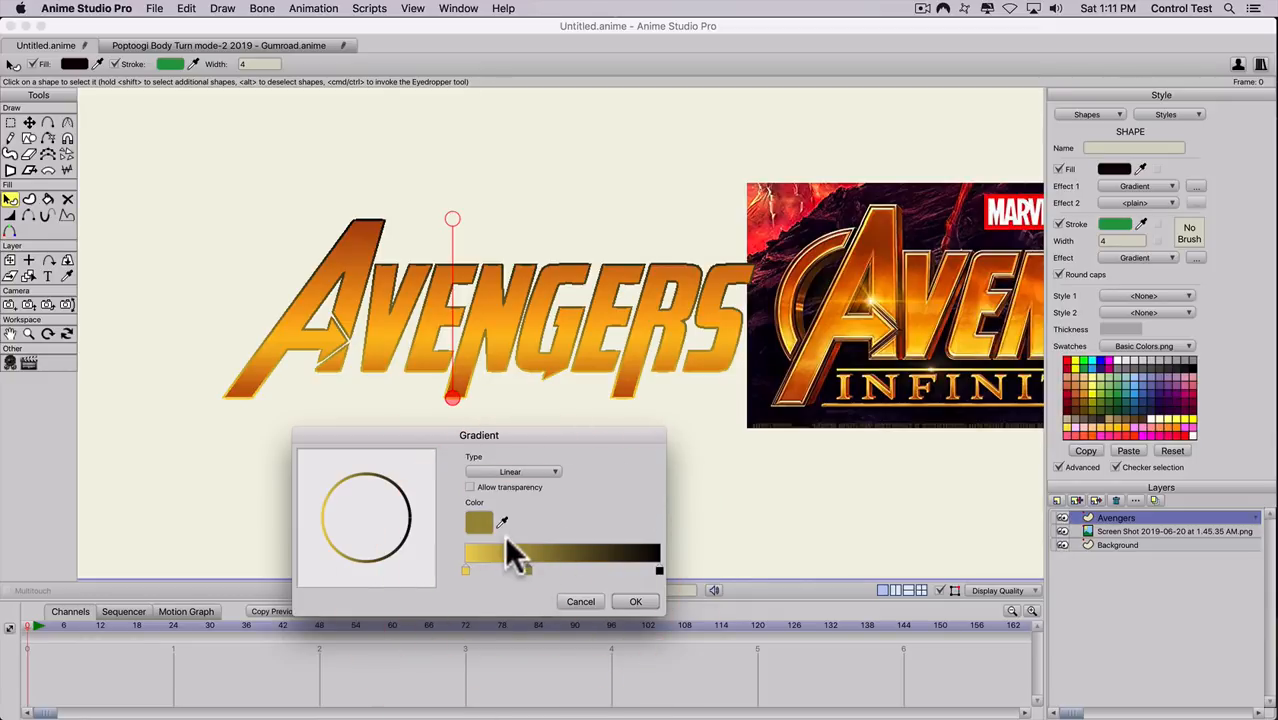
{"action": "left_click_drag", "start_coordinate": [502, 522], "coordinate": [354, 236]}
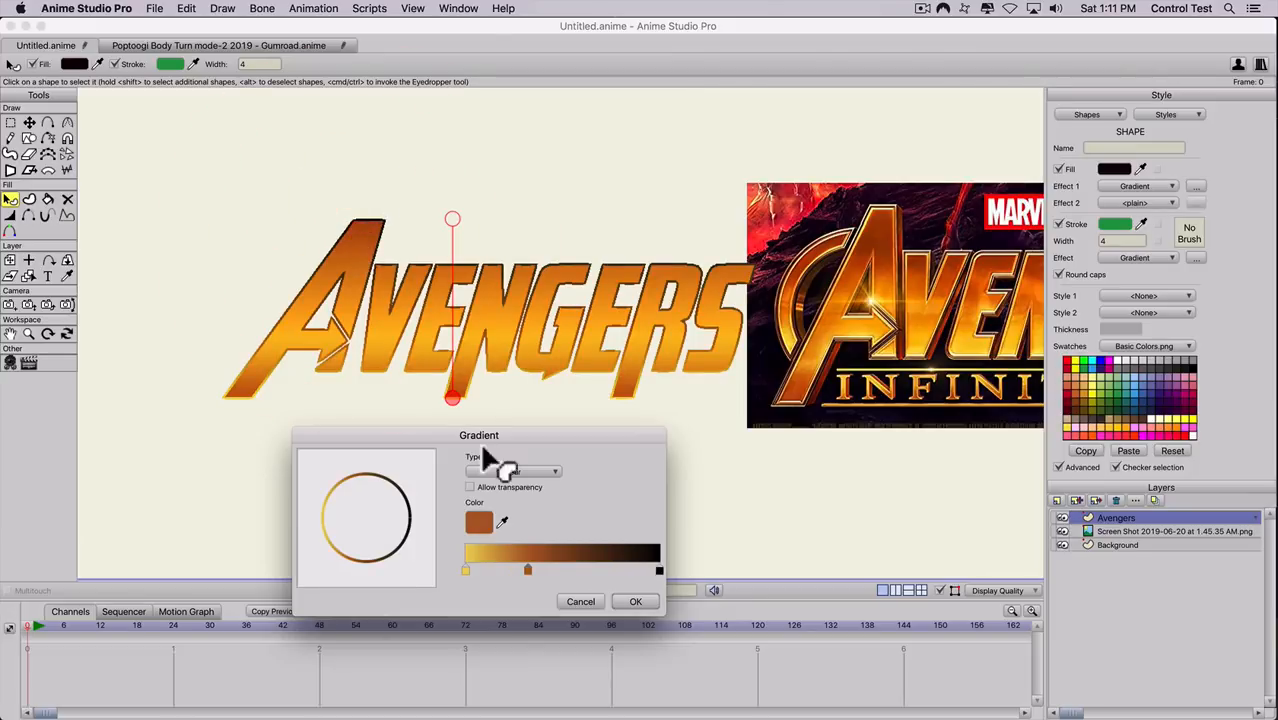
- Delete the black end stop from the lettering's stroke gradient
{"action": "left_click", "coordinate": [657, 567]}
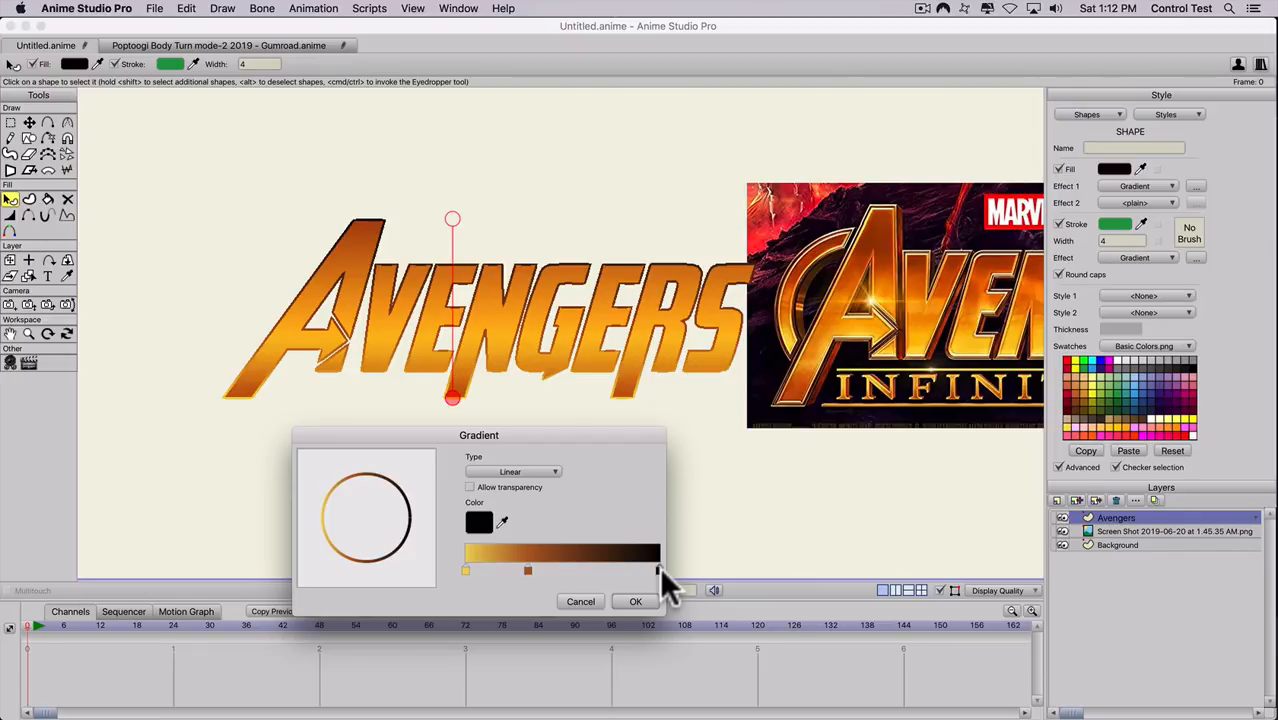
{"action": "left_click", "coordinate": [638, 601]}
{"action": "left_click", "coordinate": [657, 569]}
{"action": "key", "text": "BackSpace"}
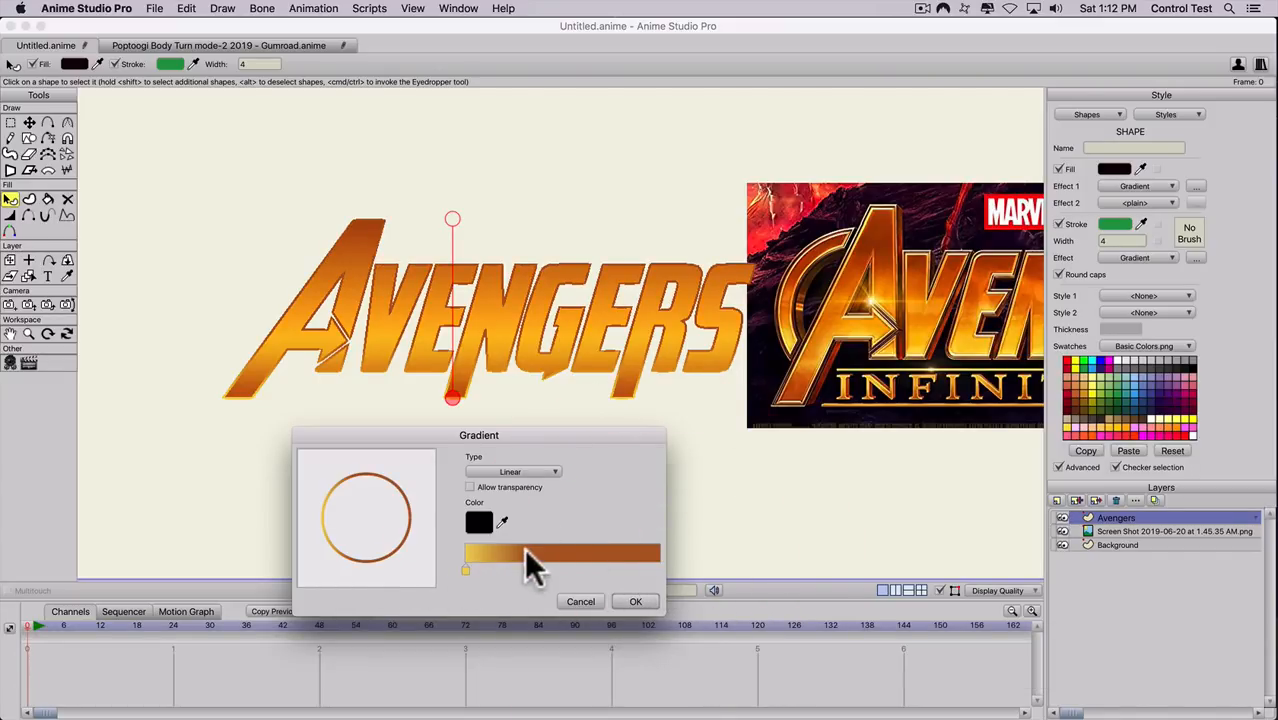
- Extend the stroke gradient past its brown stop with an orange, a second brown and a gold stop, spaced along the ramp
{"action": "left_click", "coordinate": [526, 550]}
{"action": "left_click", "coordinate": [491, 566]}
{"action": "left_click_drag", "start_coordinate": [566, 568], "coordinate": [550, 568]}
{"action": "left_click", "coordinate": [527, 570]}
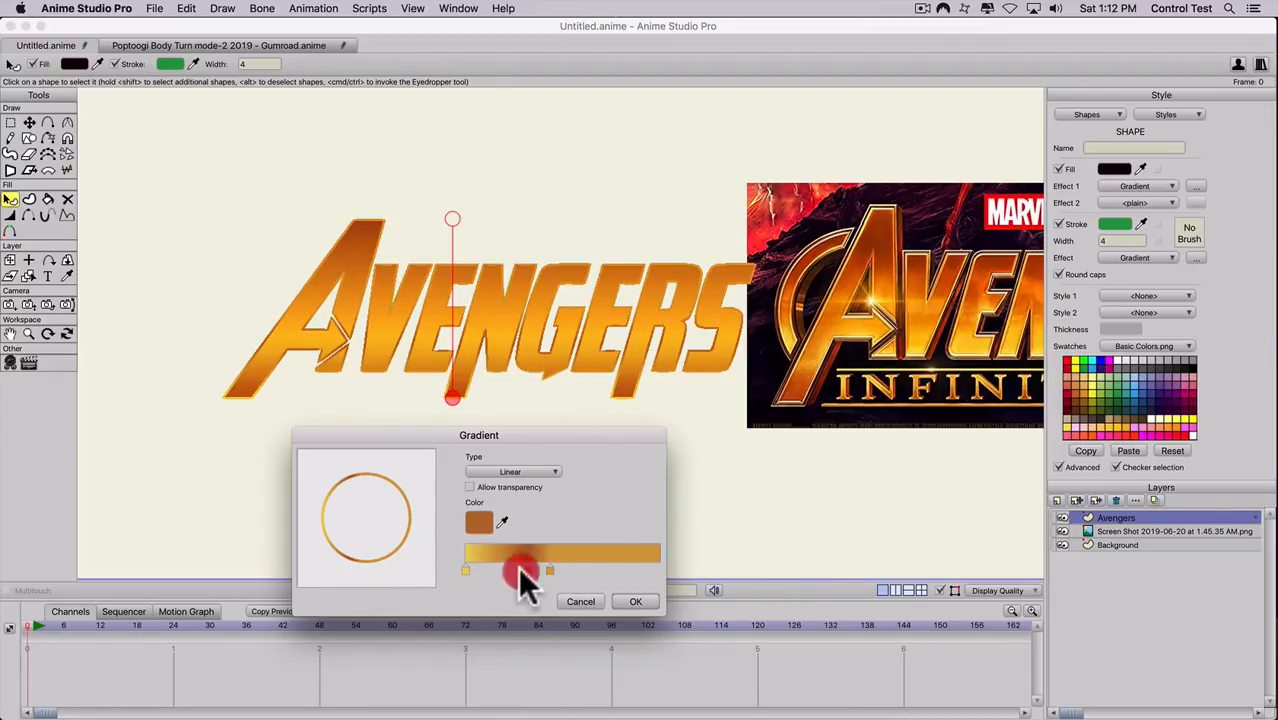
{"action": "left_click", "coordinate": [594, 568]}
{"action": "mouse_move", "coordinate": [597, 570]}
{"action": "left_mouse_down"}
{"action": "mouse_move", "coordinate": [567, 568]}
{"action": "mouse_move", "coordinate": [645, 570]}
{"action": "mouse_move", "coordinate": [620, 570]}
{"action": "left_mouse_up"}
{"action": "left_click", "coordinate": [470, 567]}
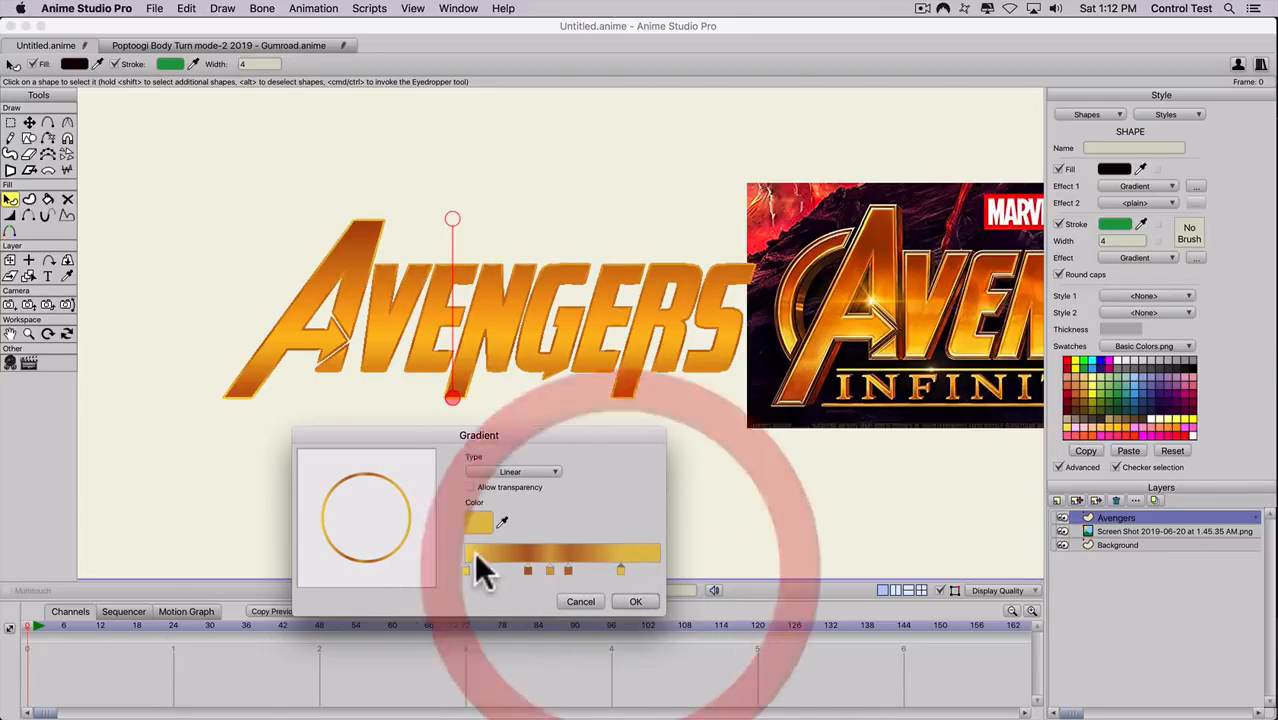
{"action": "left_click", "coordinate": [583, 567]}
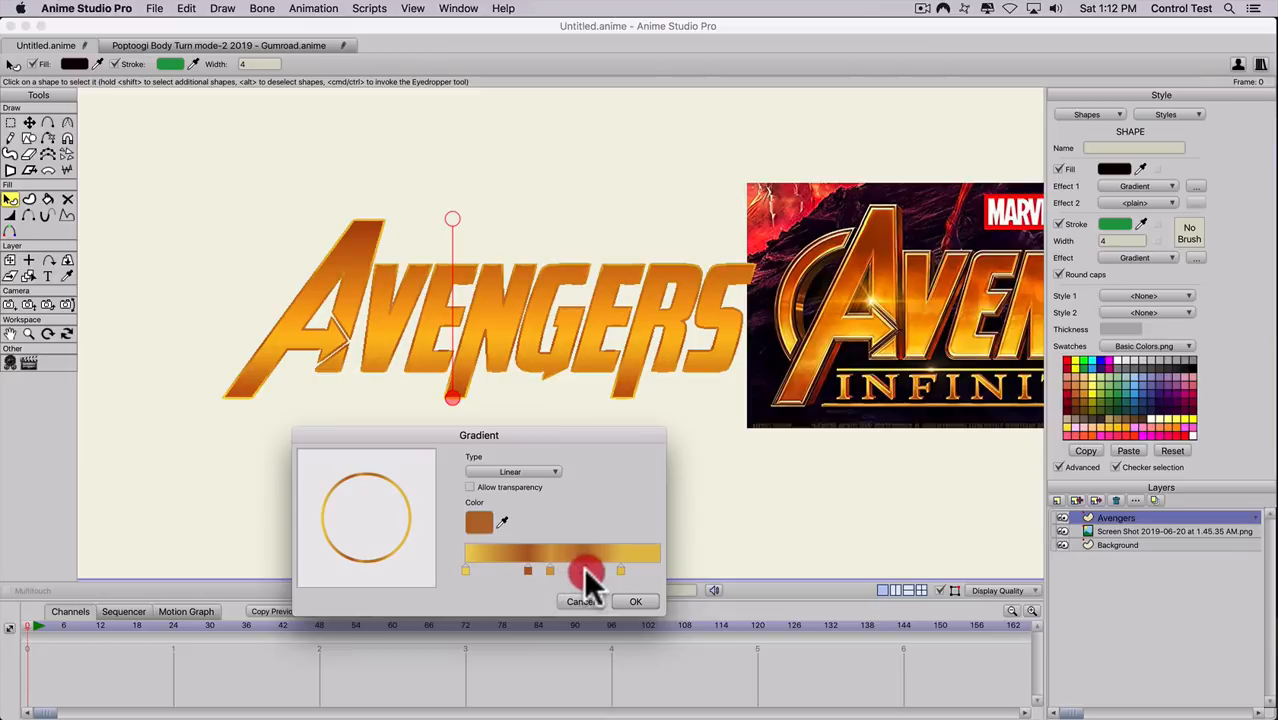
- Add a stop near the end of the stroke gradient, beyond the gold one, and colour it cream, FFF2C3
{"action": "left_click", "coordinate": [644, 568]}
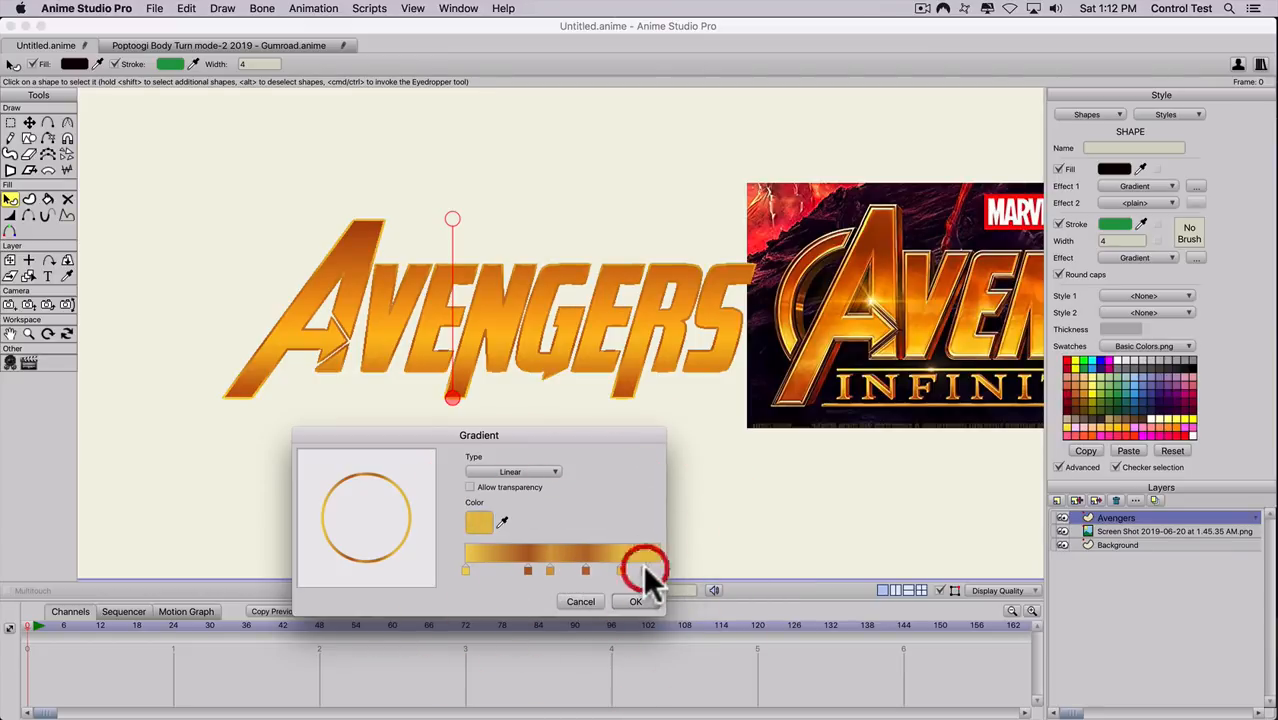
{"action": "left_click", "coordinate": [478, 524]}
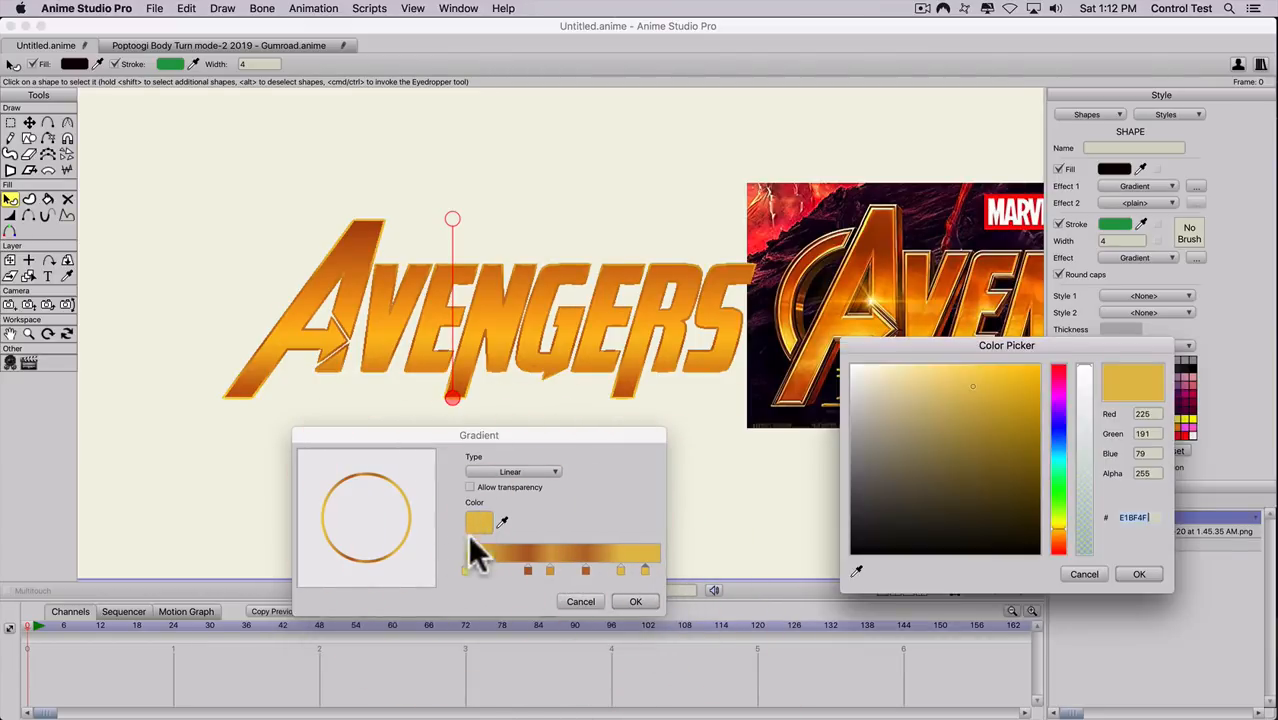
{"action": "left_click_drag", "start_coordinate": [921, 357], "coordinate": [893, 348]}
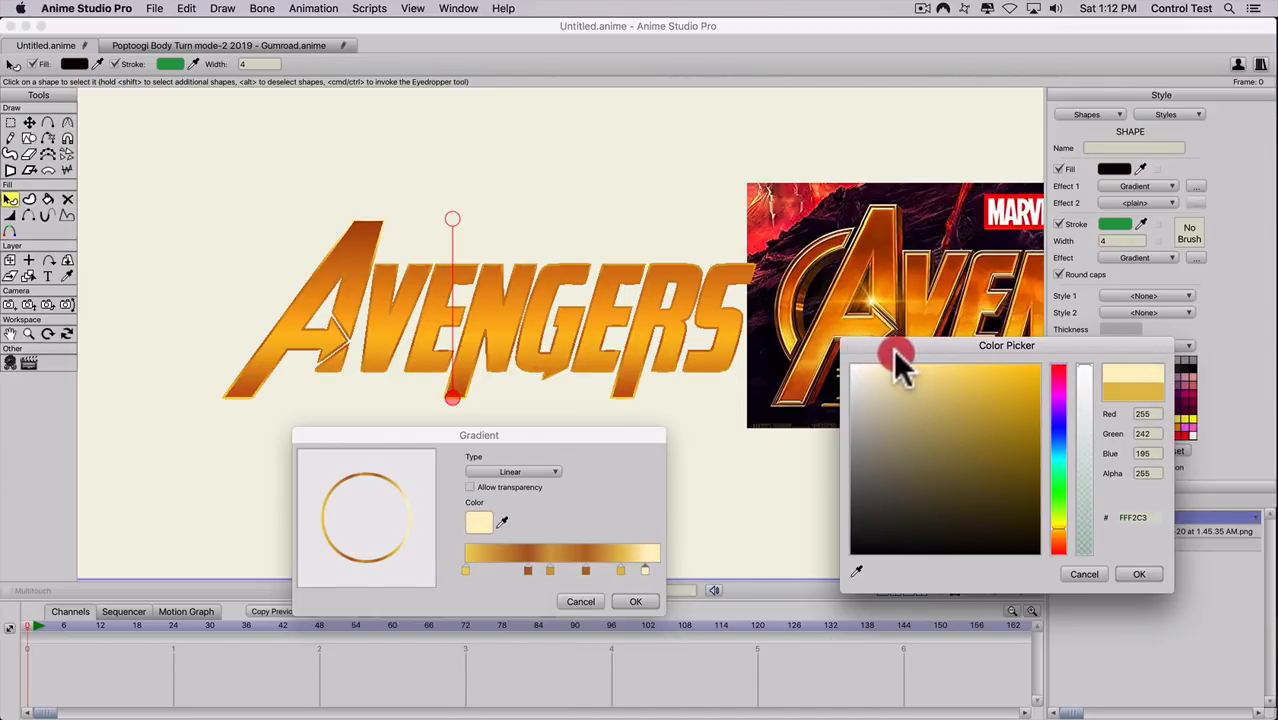
{"action": "left_click", "coordinate": [1140, 576]}
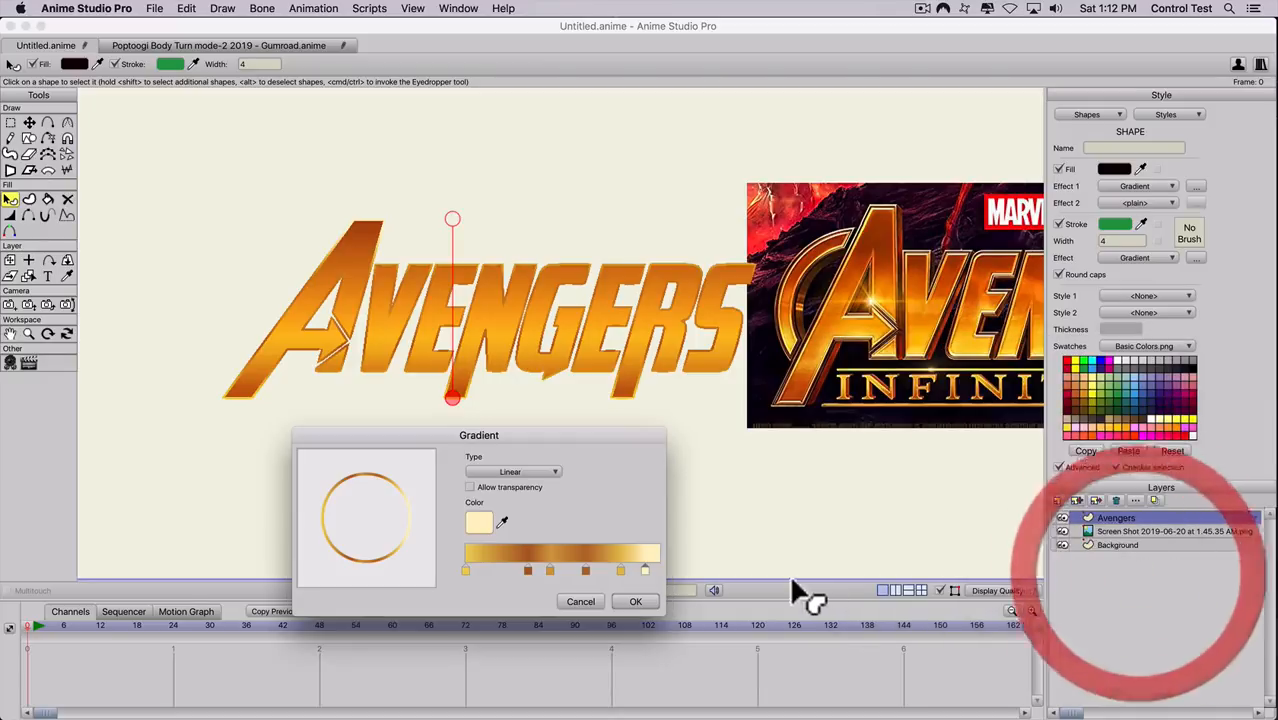
- Place a copy of the cream stop against the first brown stop and move the end cream stop onto the second brown stop
{"action": "left_click", "coordinate": [648, 568]}
{"action": "left_click_drag", "start_coordinate": [649, 566], "coordinate": [512, 565]}
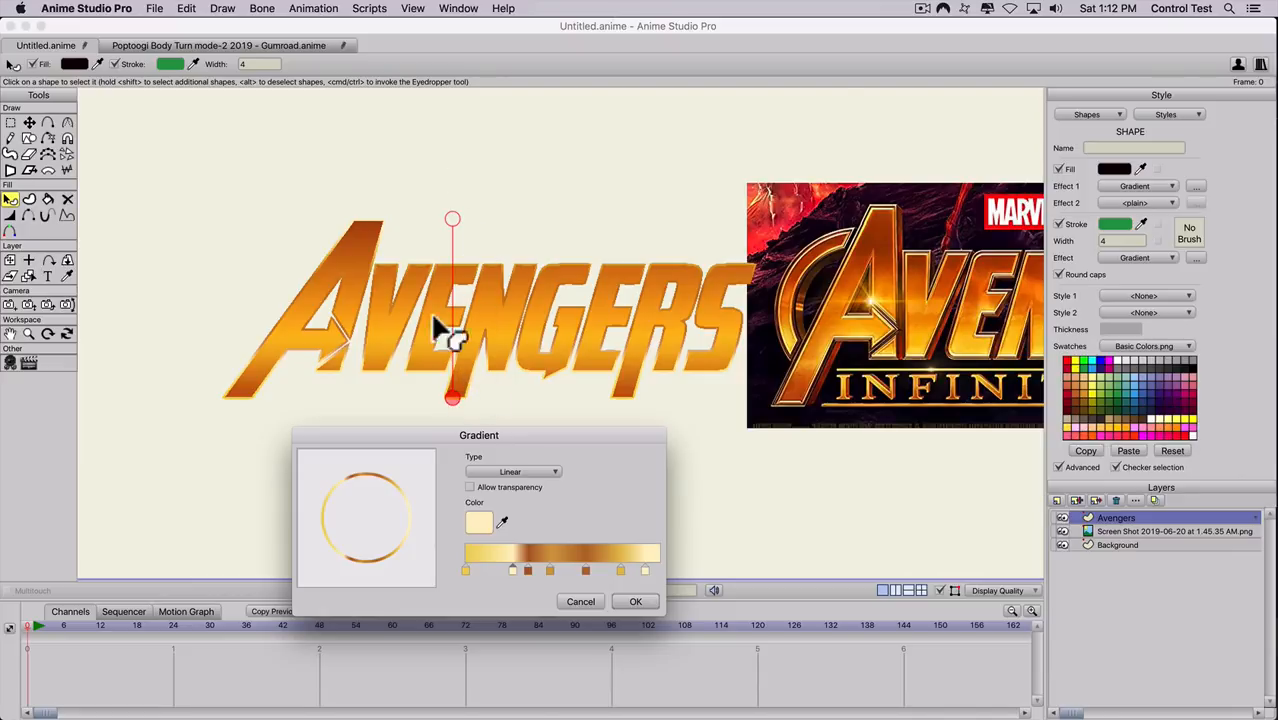
{"action": "left_click", "coordinate": [490, 569]}
{"action": "left_click", "coordinate": [481, 566]}
{"action": "key", "text": "BackSpace"}
{"action": "left_click_drag", "start_coordinate": [500, 566], "coordinate": [525, 572]}
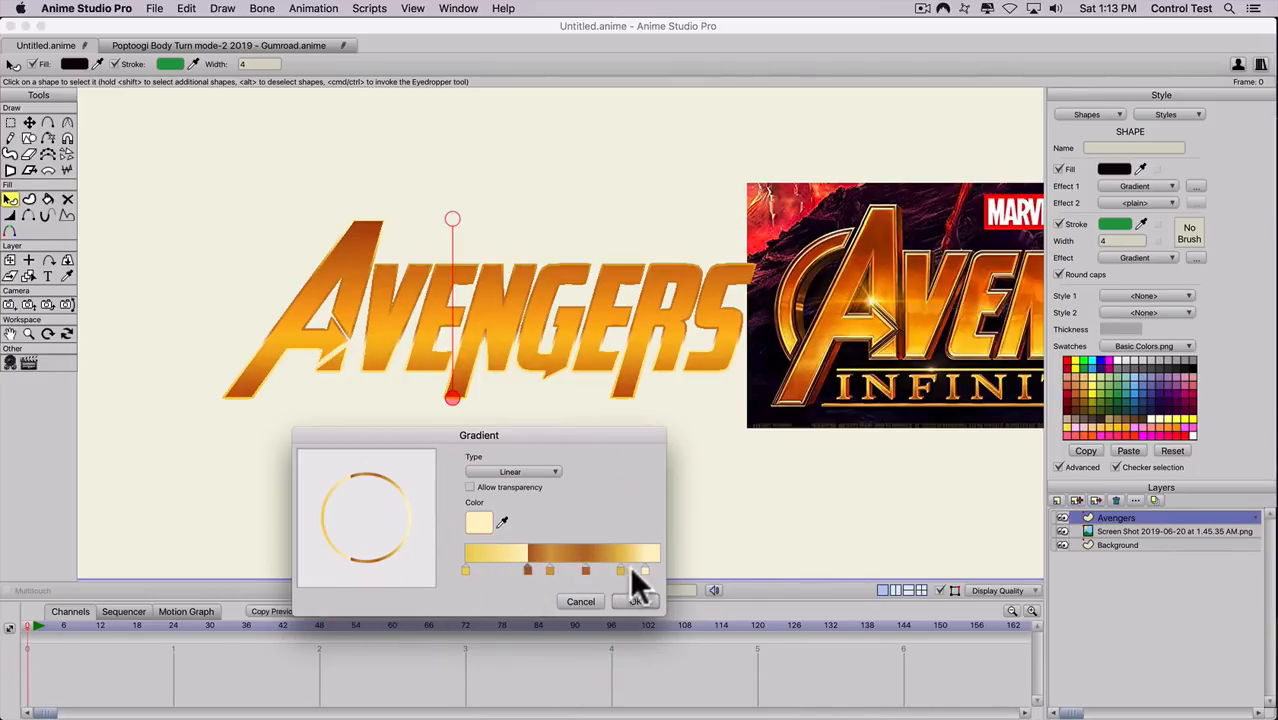
{"action": "mouse_move", "coordinate": [645, 570]}
{"action": "left_mouse_down"}
{"action": "mouse_move", "coordinate": [548, 566]}
{"action": "mouse_move", "coordinate": [594, 568]}
{"action": "mouse_move", "coordinate": [584, 565]}
{"action": "left_mouse_up"}
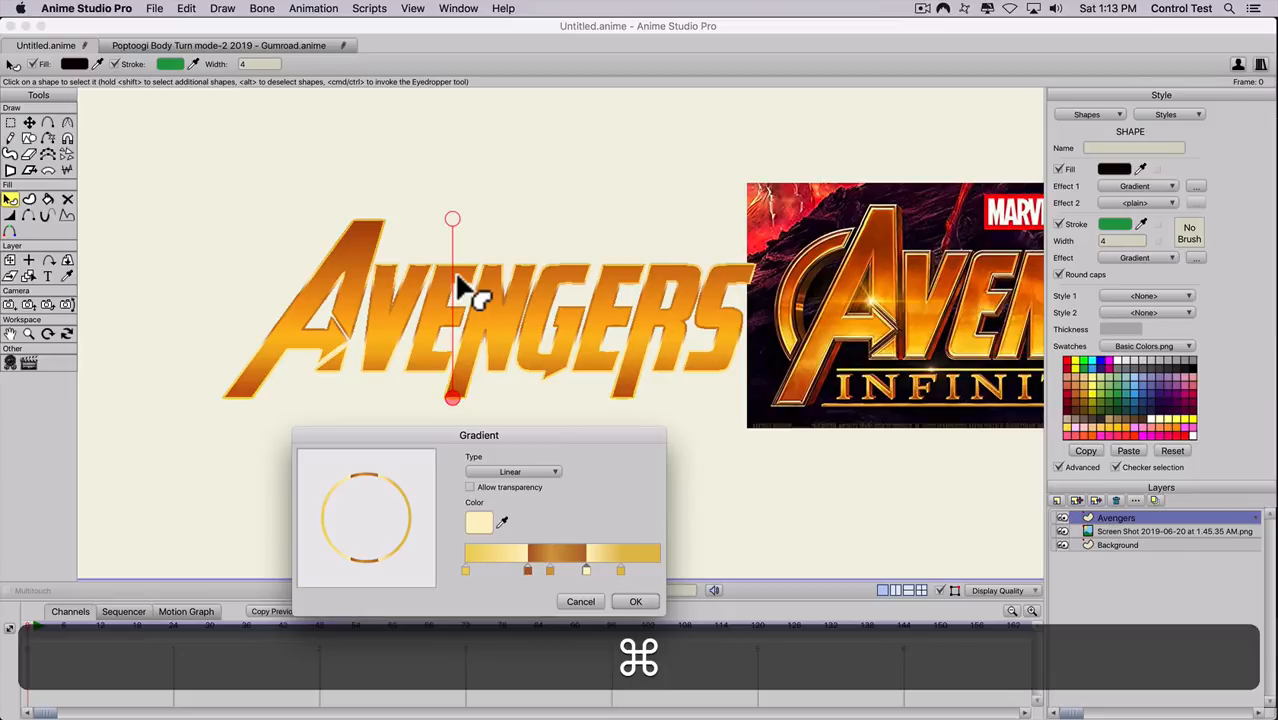
- Accept the stroke gradient, render frame 0 to check the lettering, and close the render
{"action": "key", "text": "super+r"}
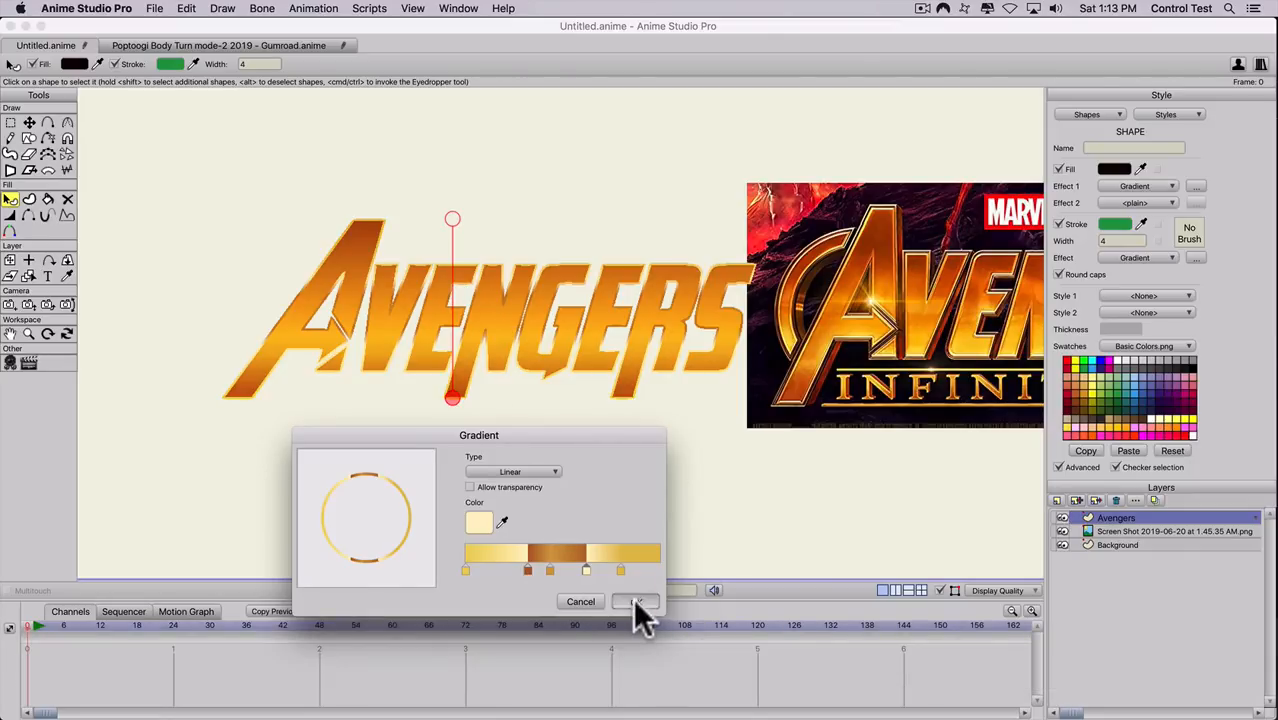
{"action": "left_click", "coordinate": [635, 600]}
{"action": "key", "text": "super+r"}
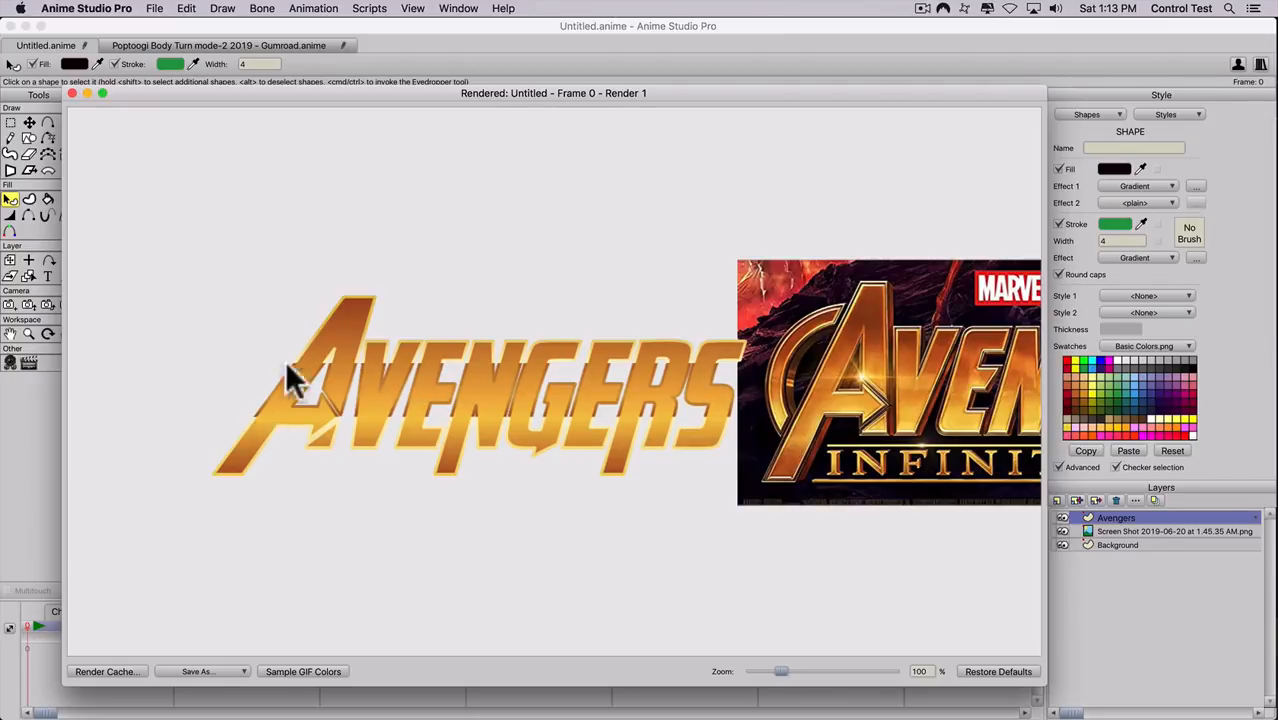
{"action": "left_click", "coordinate": [71, 93]}
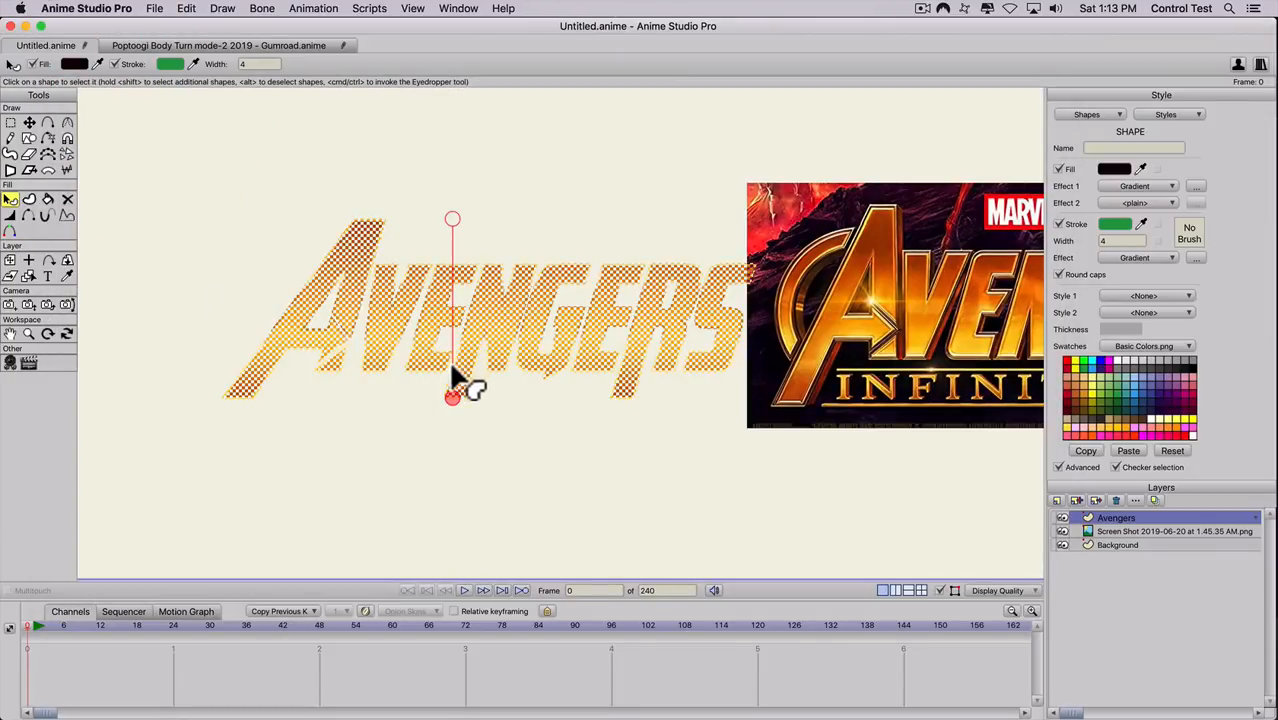
- In the stroke gradient, move the first cream stop towards the gold start and the second brown stop just past the second cream stop
{"action": "left_click", "coordinate": [1194, 256]}
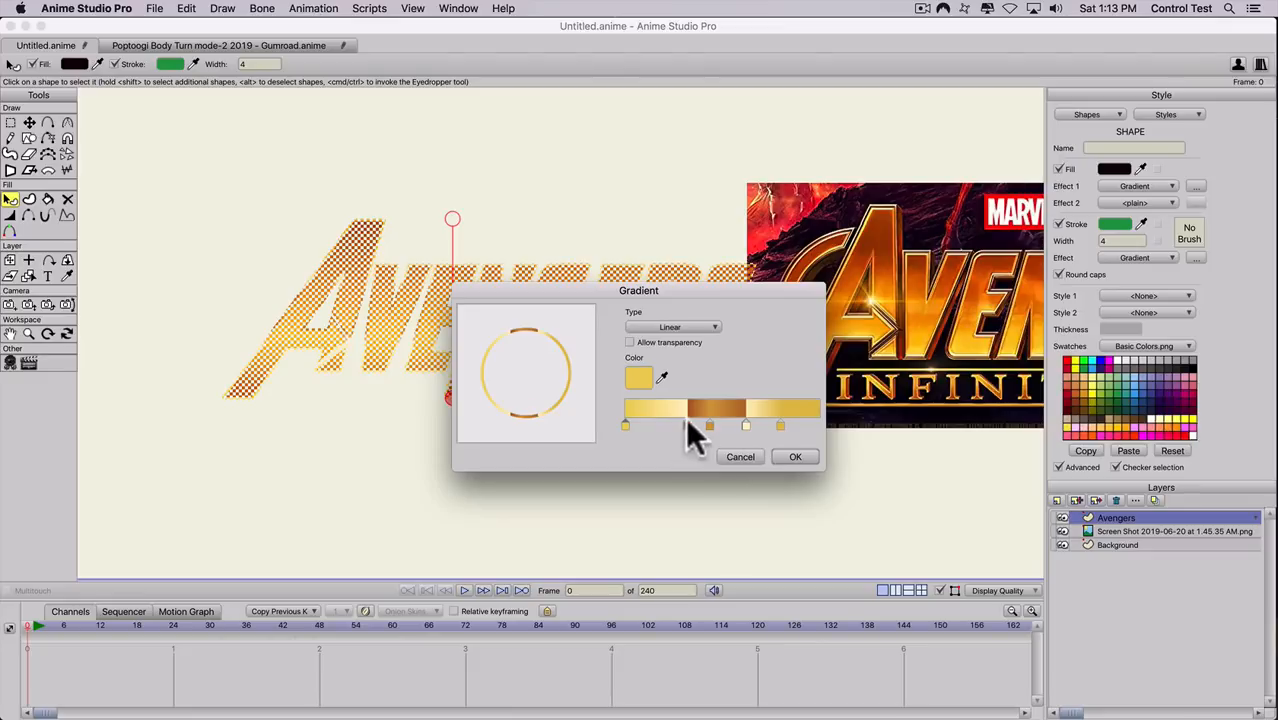
{"action": "left_click", "coordinate": [648, 420]}
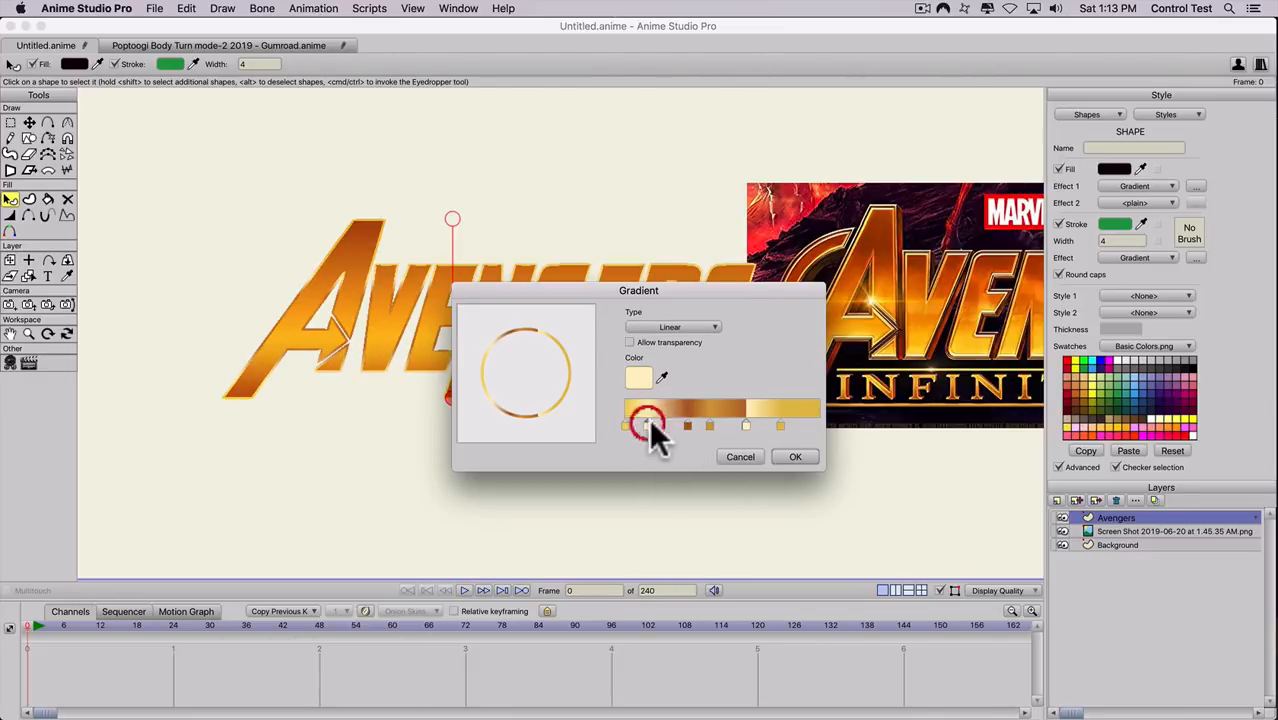
{"action": "left_click", "coordinate": [754, 424]}
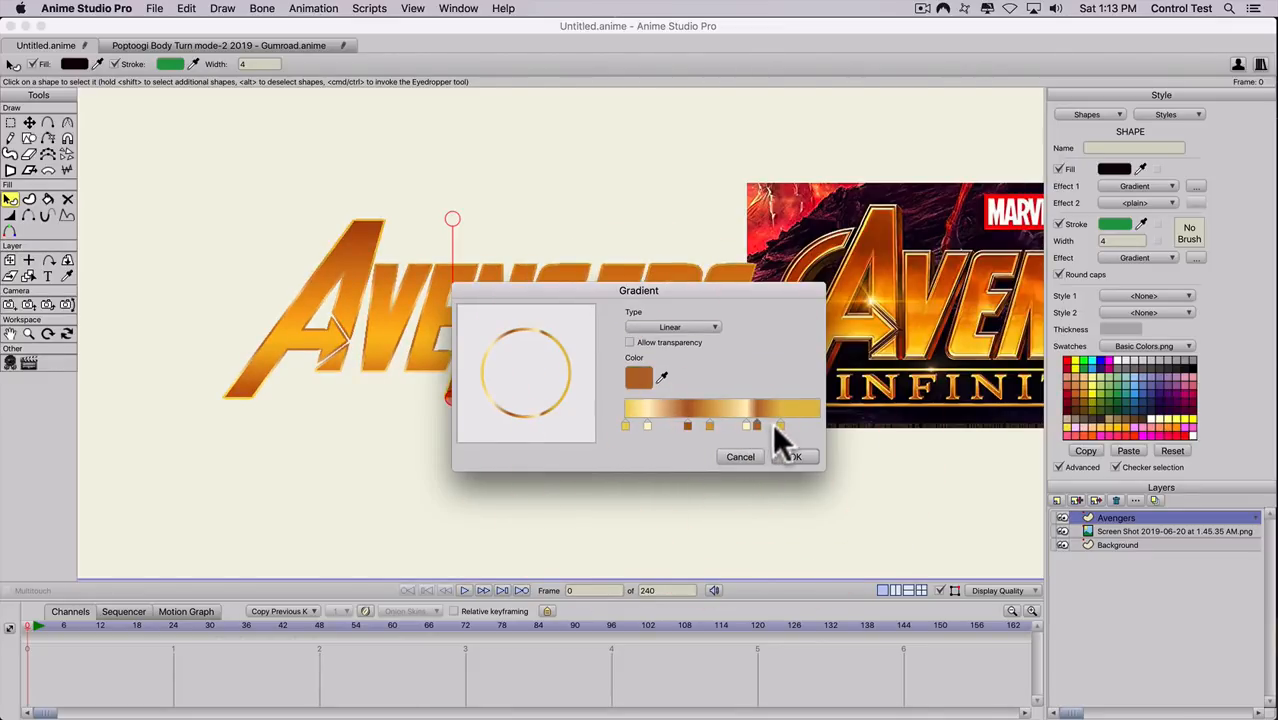
{"action": "left_click", "coordinate": [781, 425]}
{"action": "left_click", "coordinate": [796, 455]}
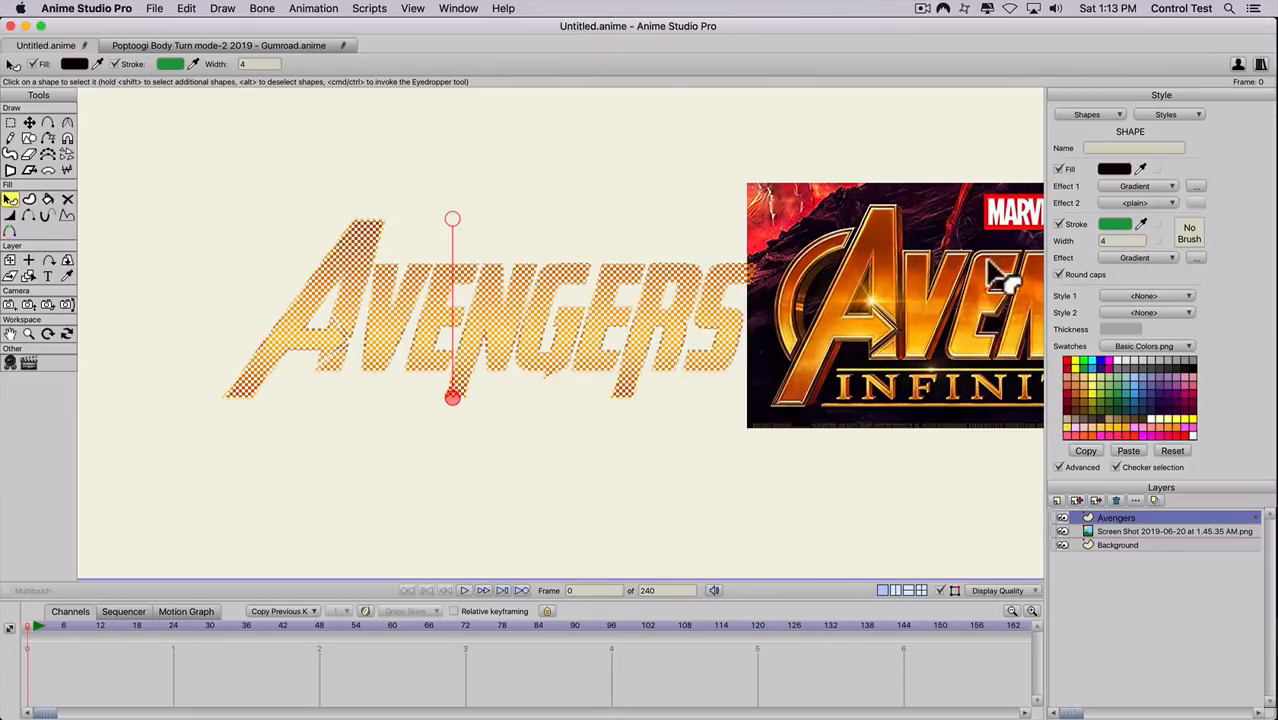
- Set the lettering's stroke width to 3 and reduce it further to 2
{"action": "left_click", "coordinate": [1108, 242]}
{"action": "type", "text": "3"}
{"action": "key", "text": "Return"}
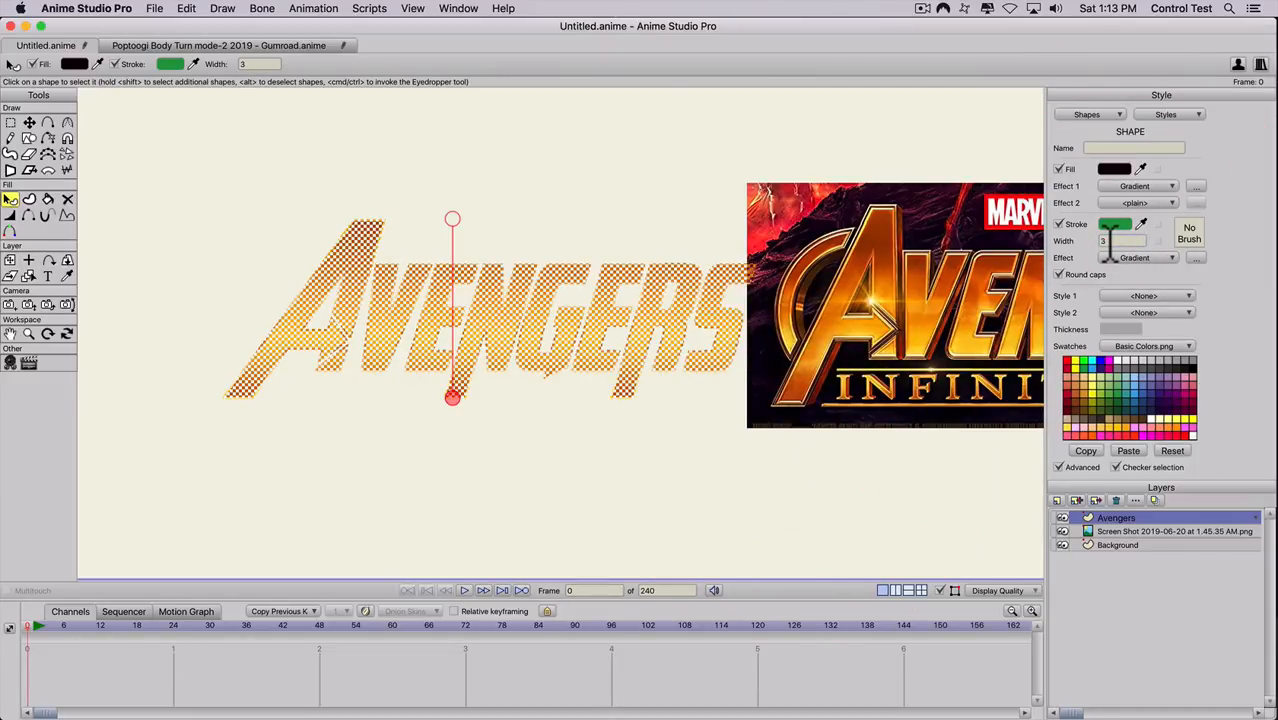
{"action": "type", "text": "2"}
{"action": "key", "text": "Return"}
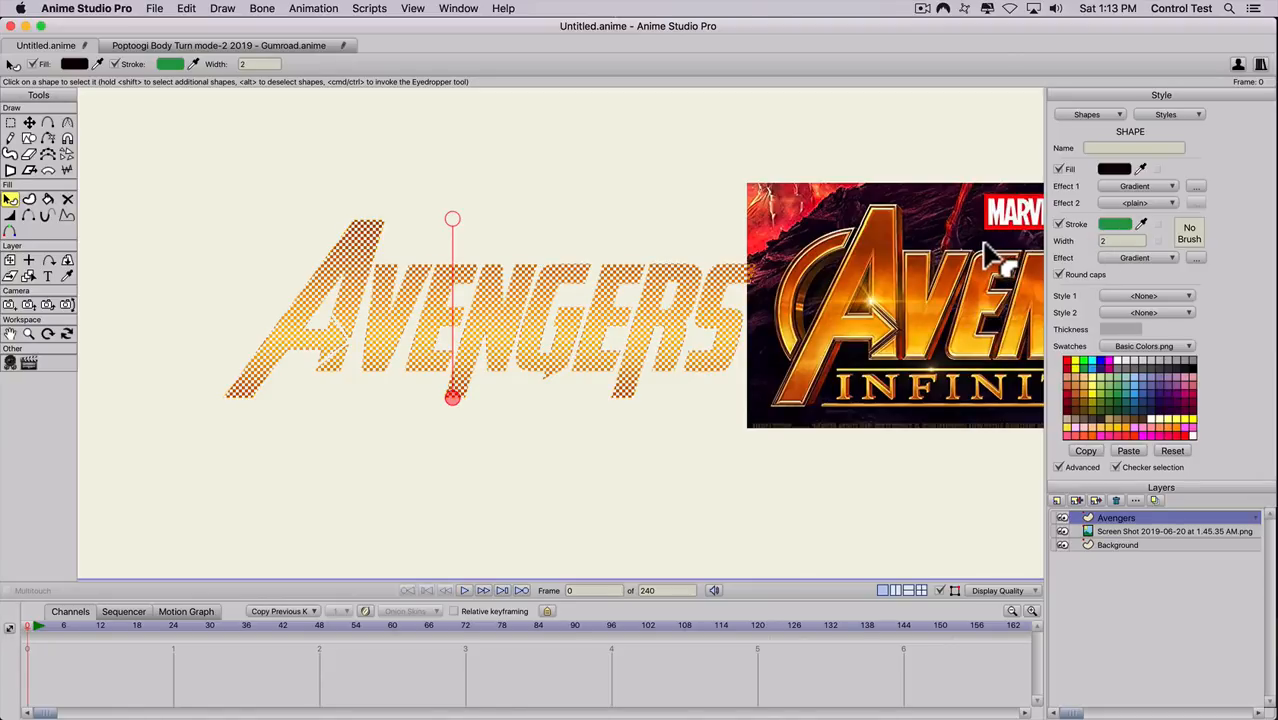
- Render frame 0, examine the thinner stroke on the lettering up close, and close the render
{"action": "key", "text": "super+r"}
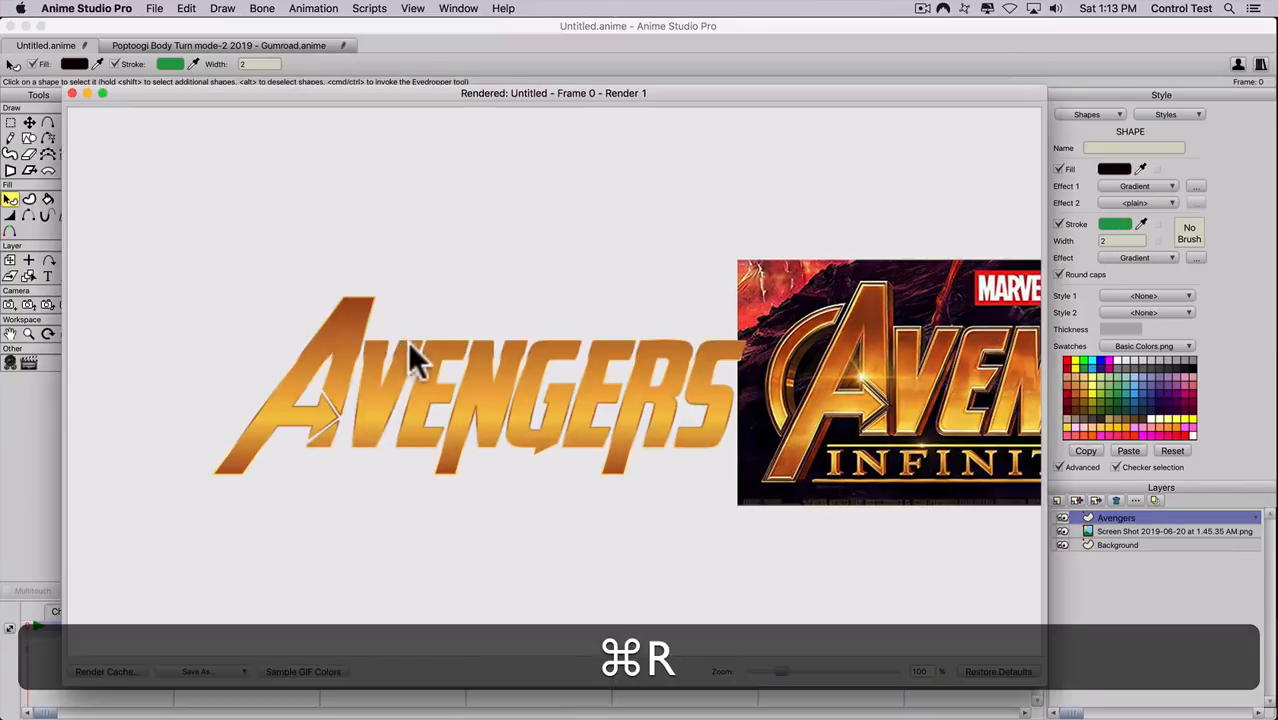
{"action": "scroll", "coordinate": [606, 389], "scroll_direction": "down", "scroll_amount": 1}
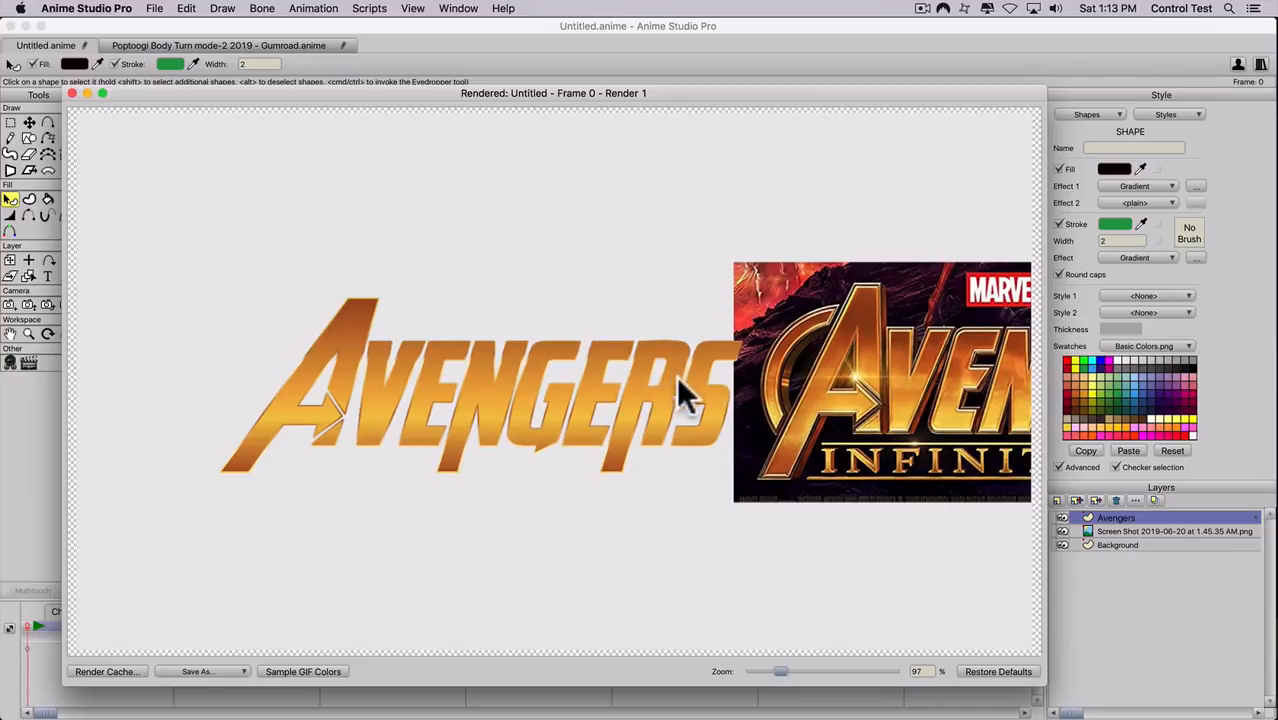
{"action": "scroll", "coordinate": [629, 365], "scroll_direction": "up", "scroll_amount": 2}
{"action": "scroll", "coordinate": [400, 368], "scroll_direction": "up", "scroll_amount": 2}
{"action": "scroll", "coordinate": [433, 335], "scroll_direction": "up", "scroll_amount": 2}
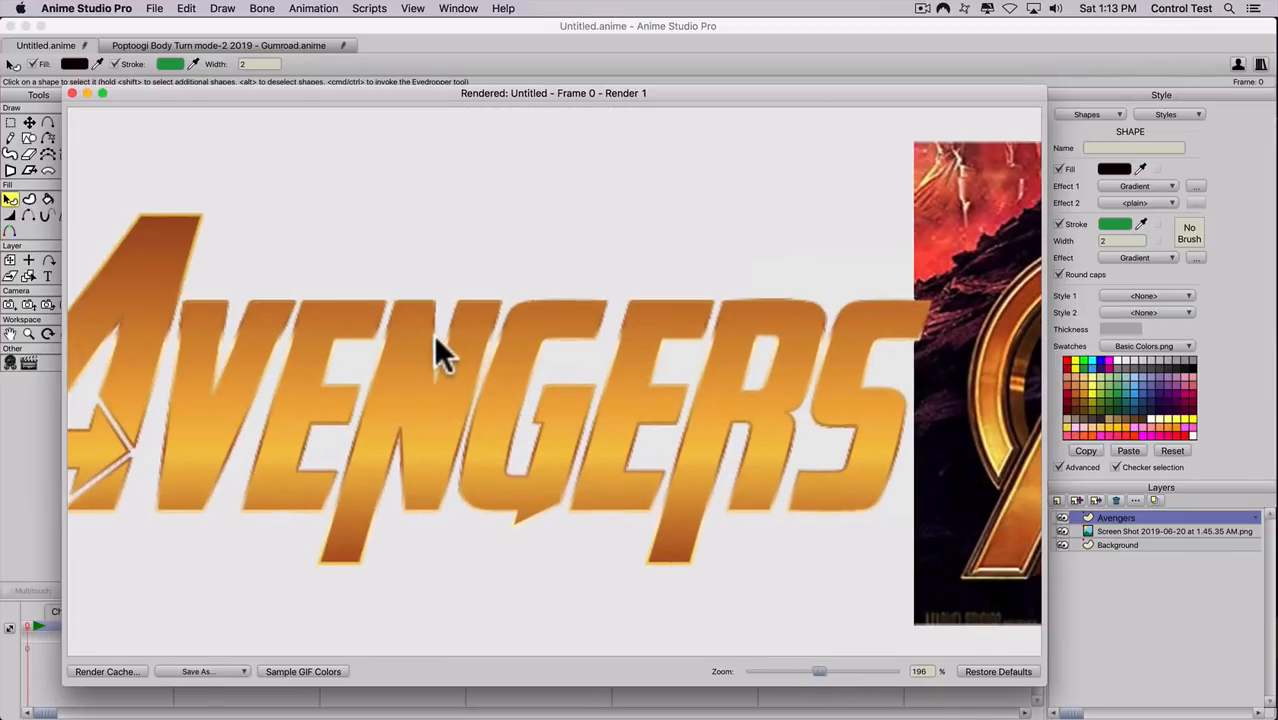
{"action": "scroll", "coordinate": [414, 337], "scroll_direction": "down", "scroll_amount": 2}
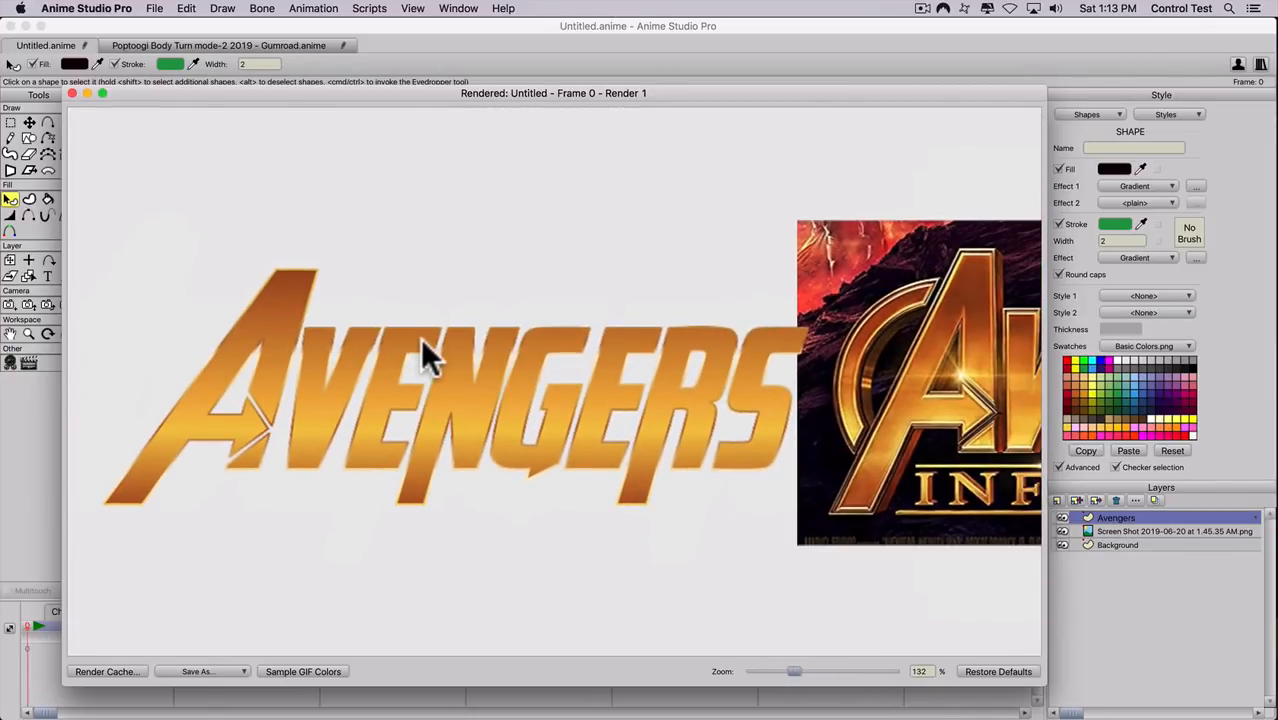
{"action": "scroll", "coordinate": [420, 358], "scroll_direction": "down", "scroll_amount": 1}
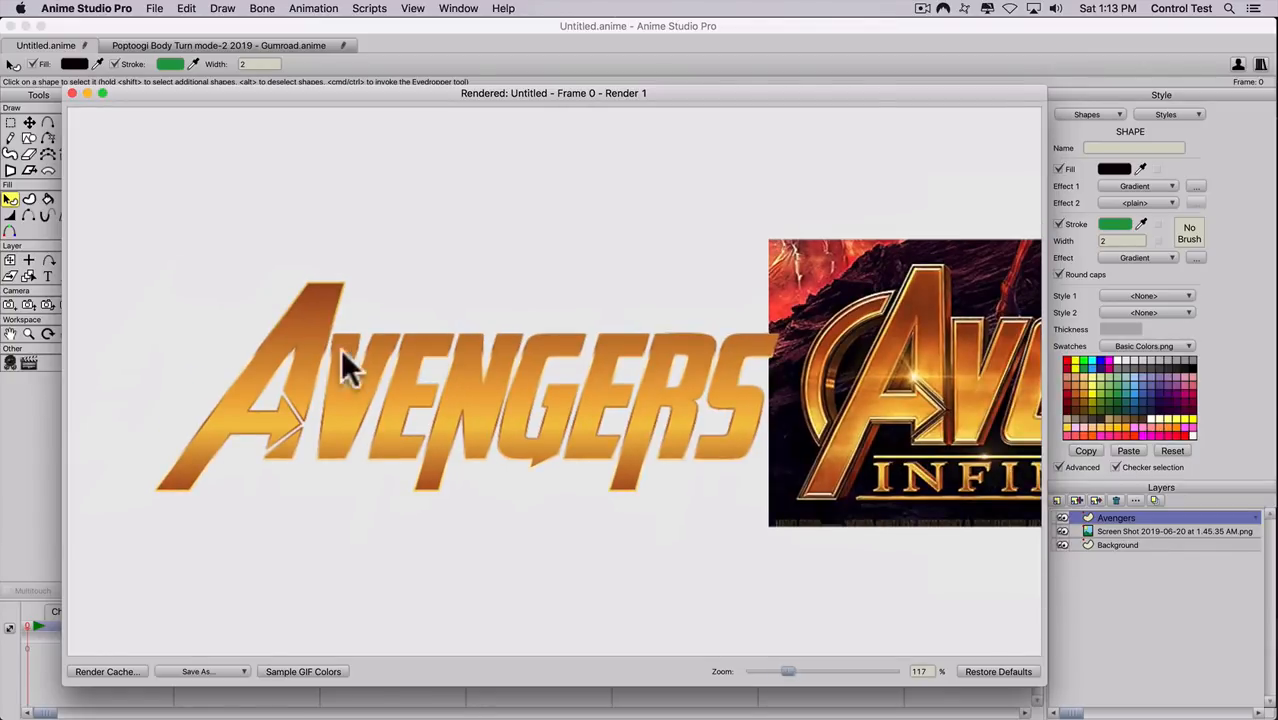
{"action": "left_click", "coordinate": [71, 91]}
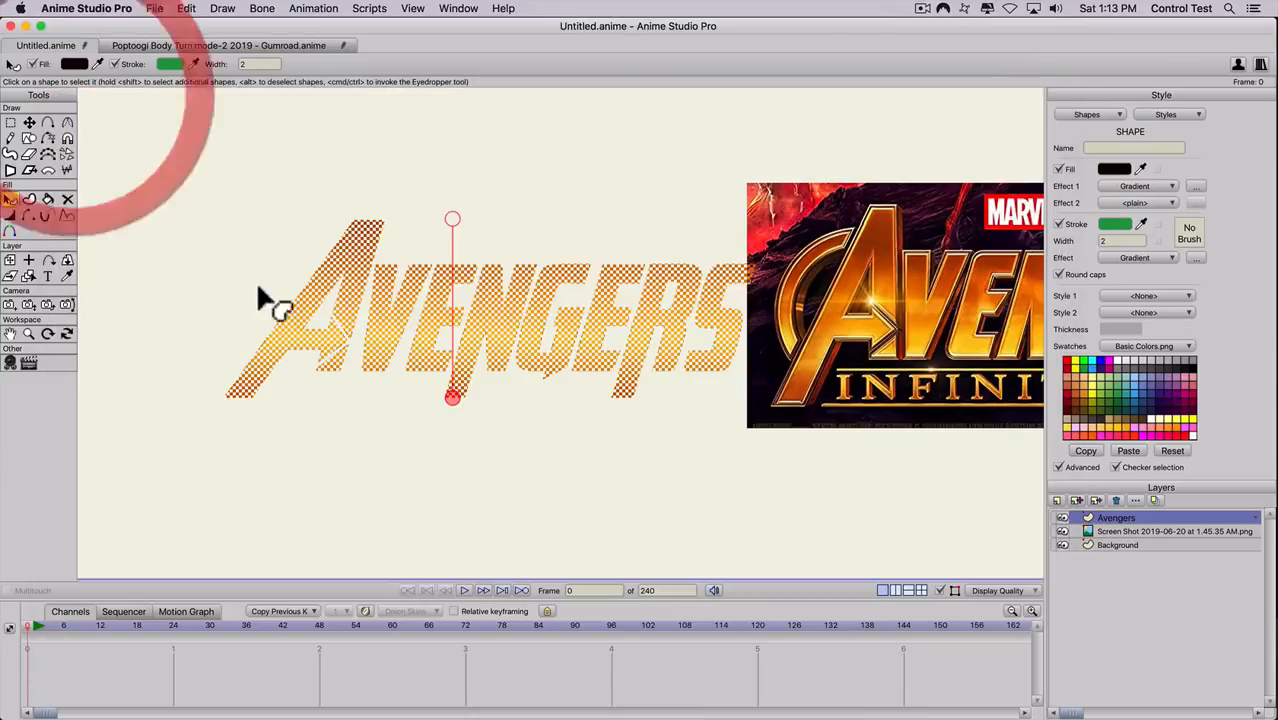
- Deselect the lettering, duplicate the Avengers layer, and make the original layer below the copy active
{"action": "left_click", "coordinate": [492, 413]}
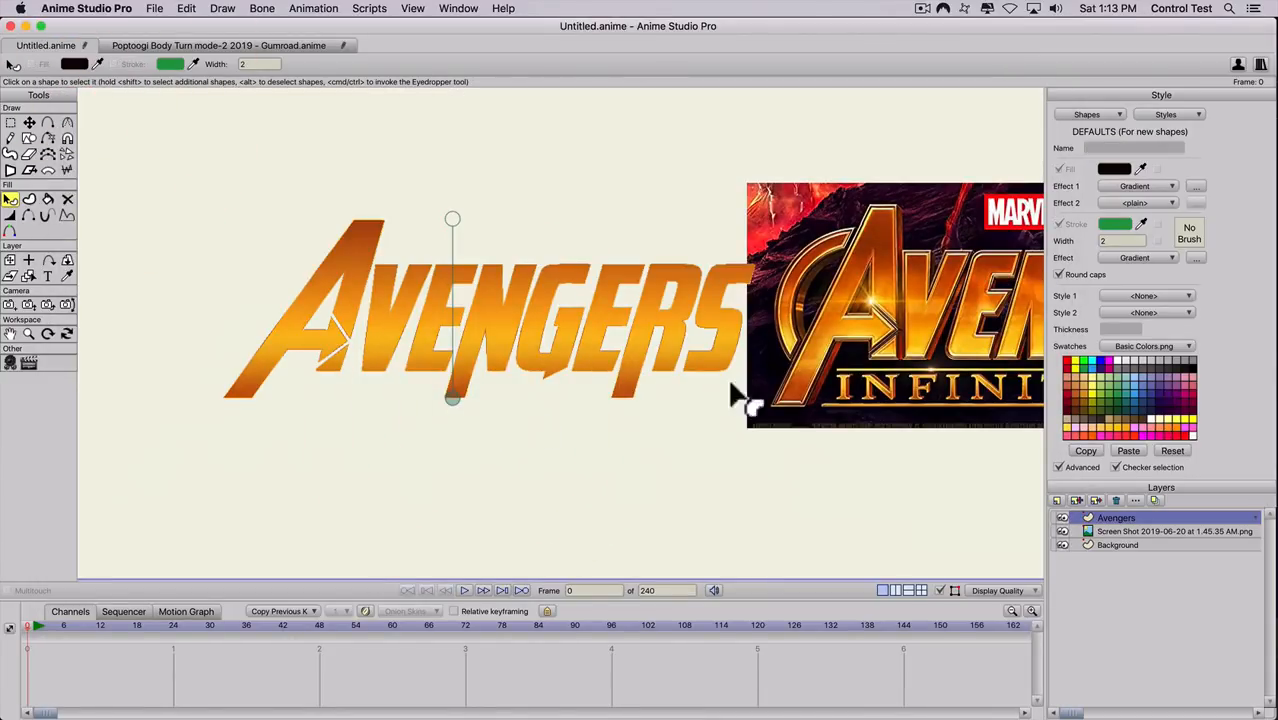
{"action": "left_click", "coordinate": [1076, 499]}
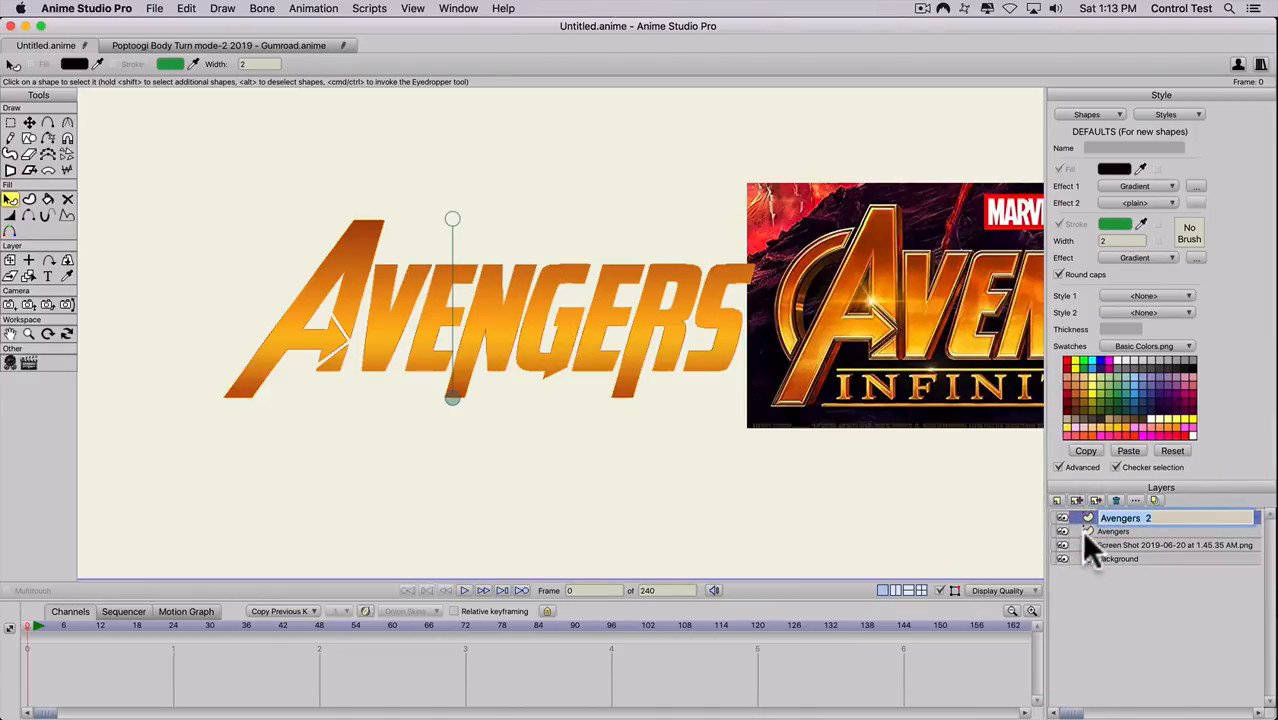
{"action": "left_click", "coordinate": [1080, 530]}
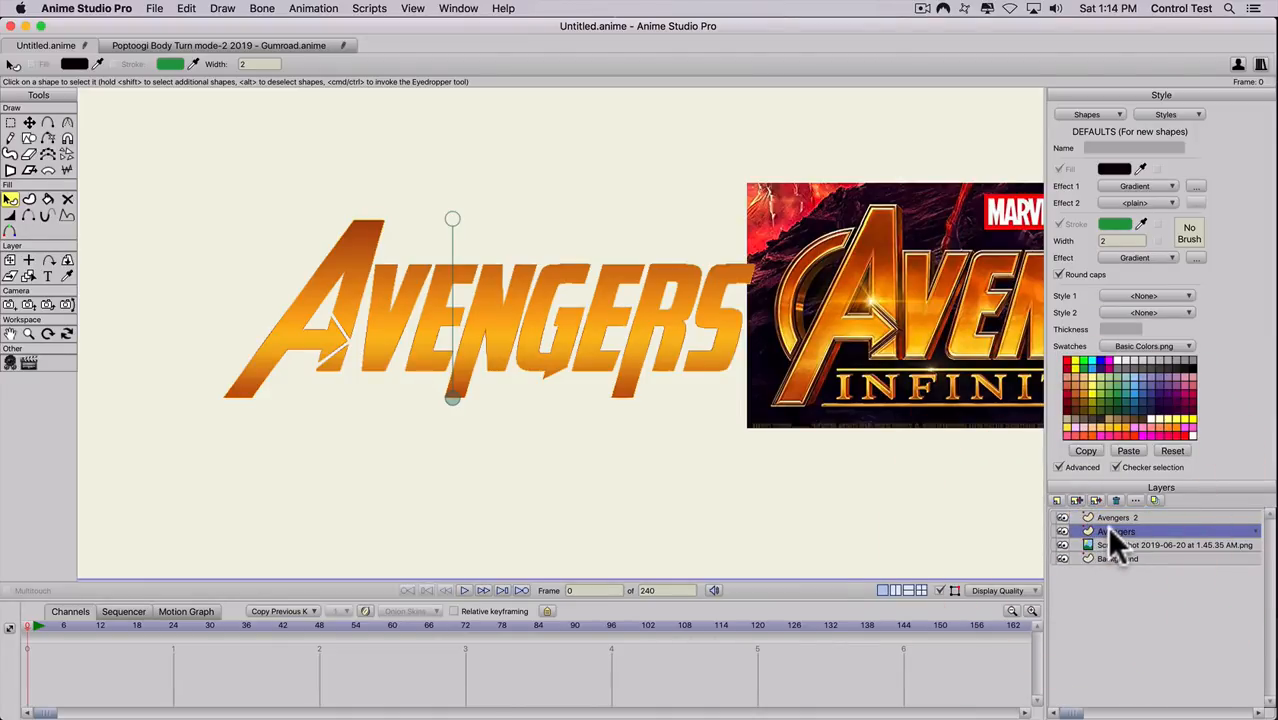
- Select the lettering shape on the original Avengers layer and set its stroke width to 4
{"action": "left_click", "coordinate": [1104, 246]}
{"action": "type", "text": "3q"}
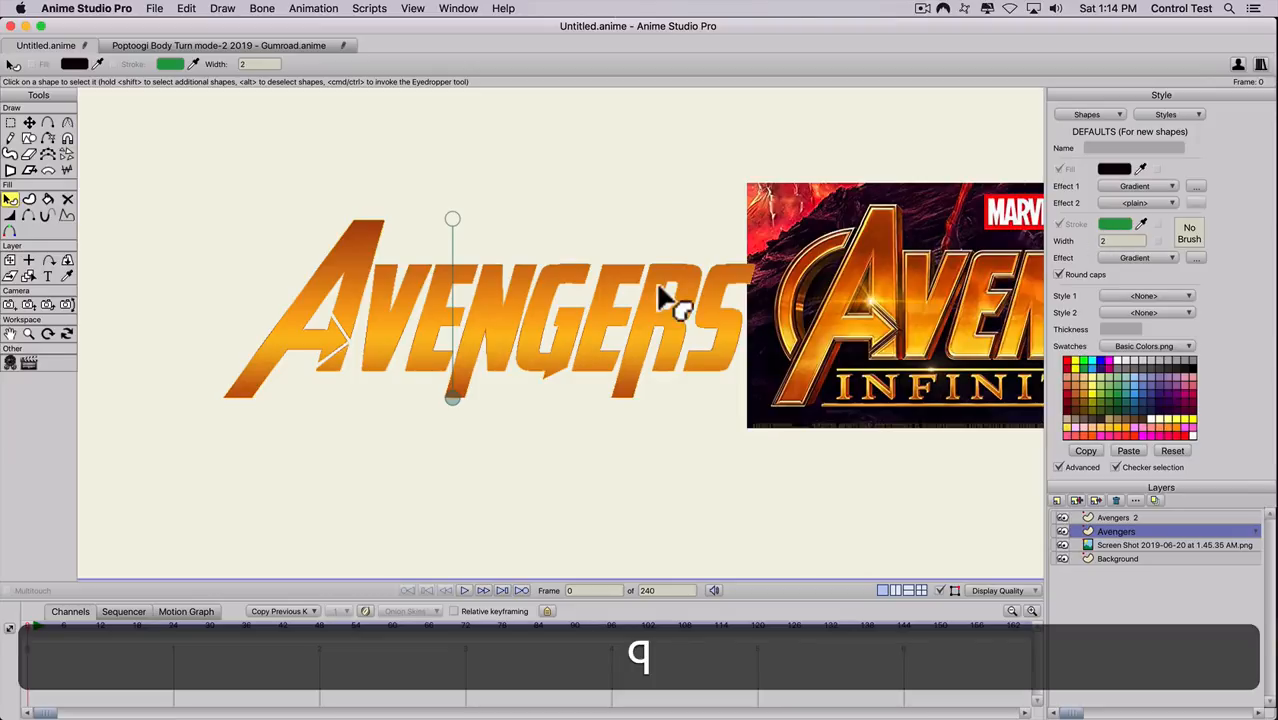
{"action": "left_click", "coordinate": [651, 302]}
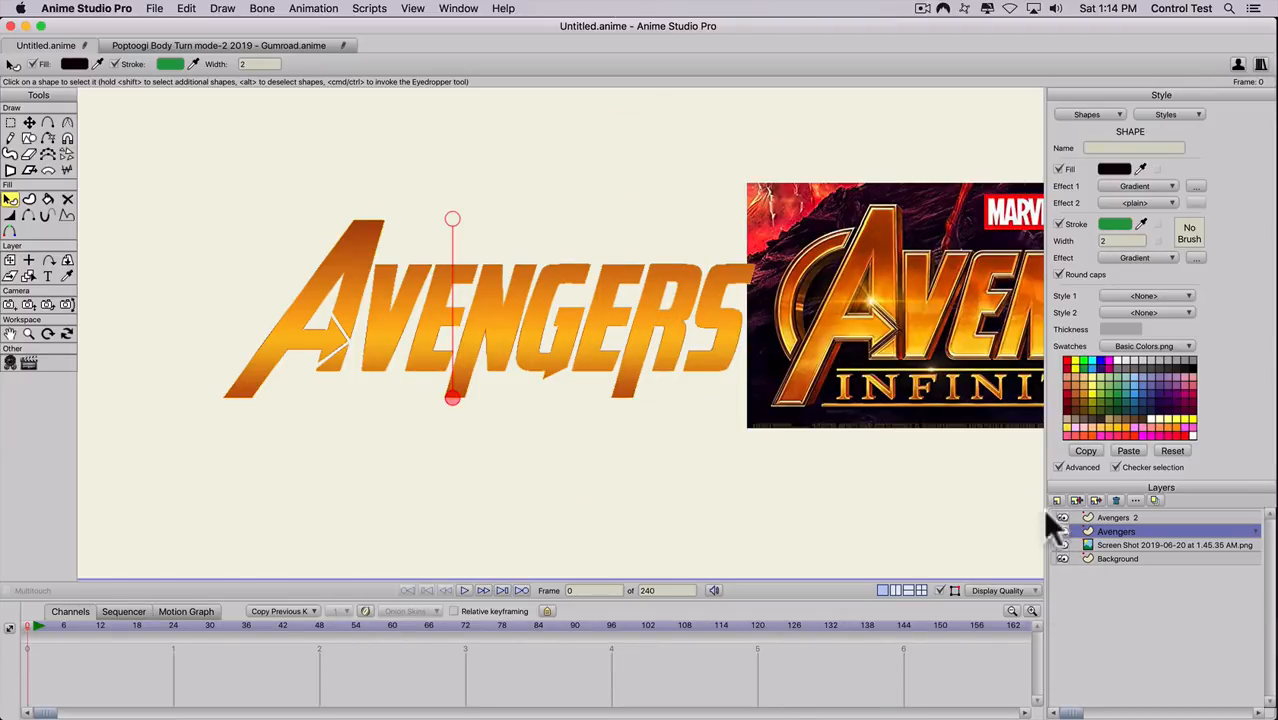
{"action": "left_click", "coordinate": [1118, 243]}
- Flip the lower lettering's gradient direction vertically, starting level with the top of the A and ending just below the lettering
{"action": "scroll", "coordinate": [1118, 243], "scroll_direction": "up", "scroll_amount": 1}
{"action": "scroll", "coordinate": [670, 290], "scroll_direction": "up", "scroll_amount": 5}
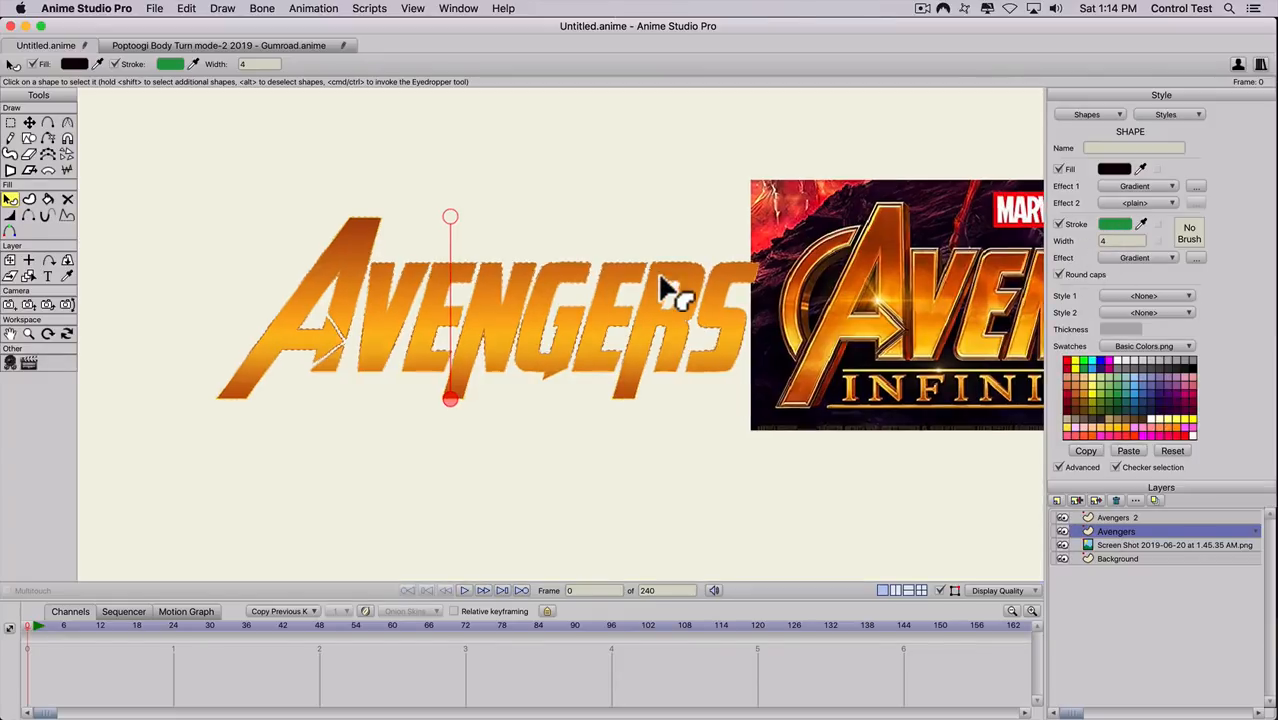
{"action": "scroll", "coordinate": [682, 327], "scroll_direction": "up", "scroll_amount": 1}
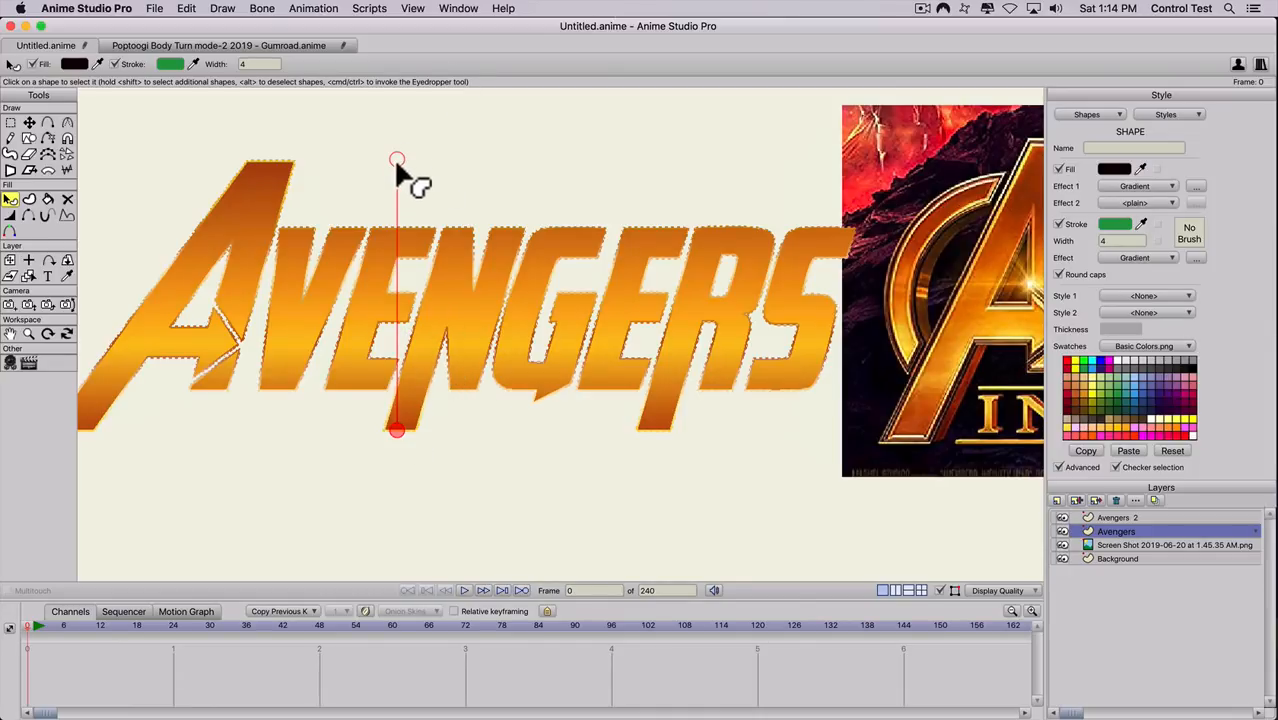
{"action": "left_click_drag", "start_coordinate": [396, 168], "coordinate": [397, 519]}
{"action": "key", "text": "shift"}
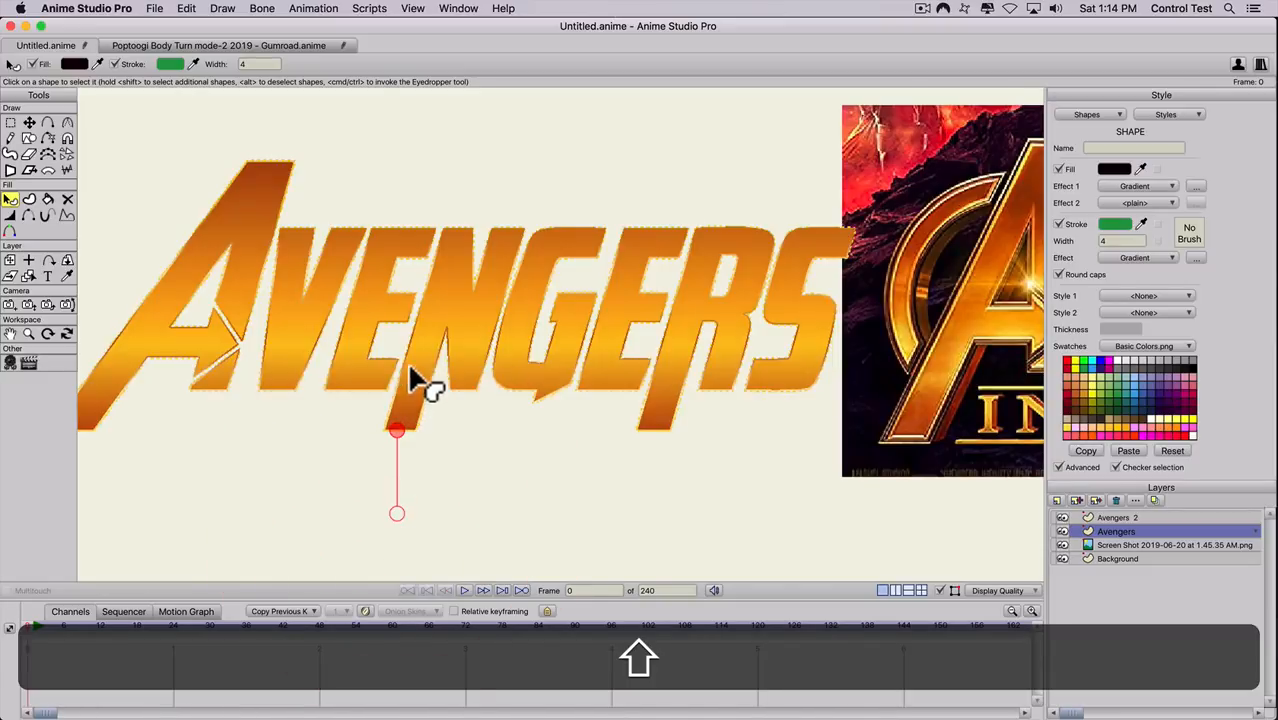
{"action": "left_click_drag", "start_coordinate": [397, 433], "coordinate": [458, 160]}
{"action": "left_click_drag", "start_coordinate": [456, 243], "coordinate": [448, 445]}
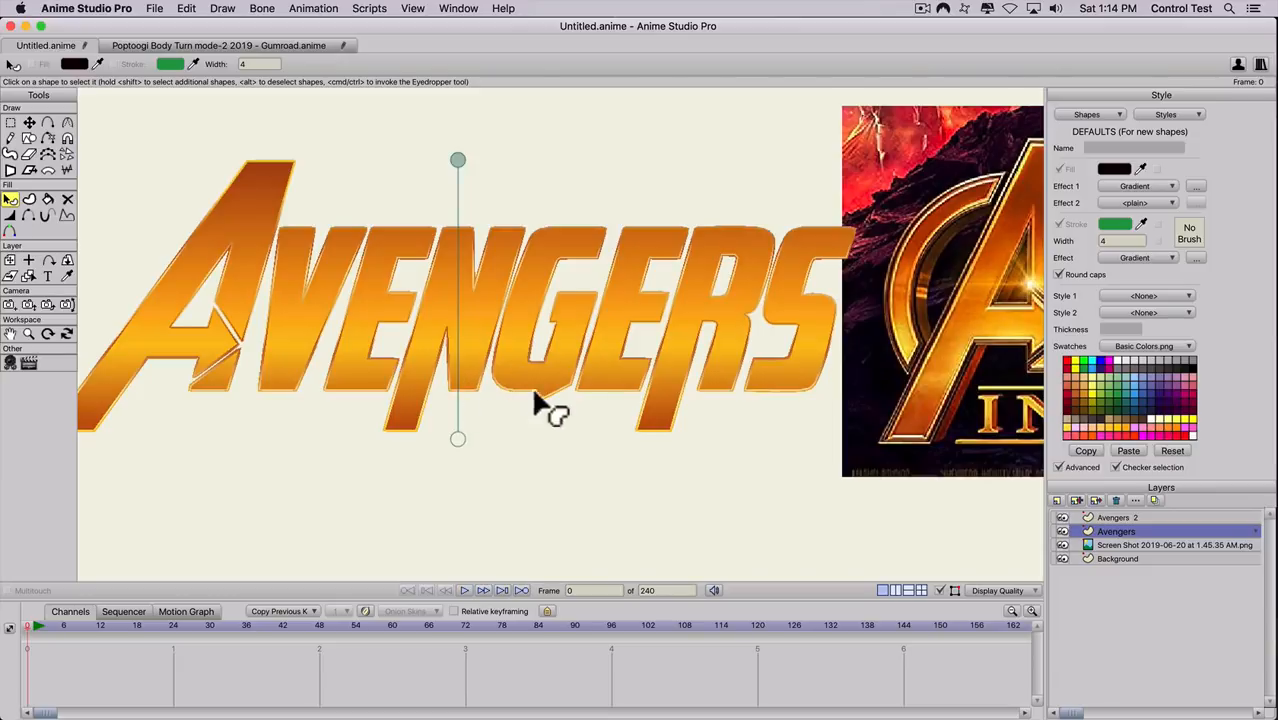
- Inspect the doubled outlines up close, render frame 0 to check them, and close the render
{"action": "scroll", "coordinate": [585, 391], "scroll_direction": "up", "scroll_amount": 3}
{"action": "scroll", "coordinate": [533, 380], "scroll_direction": "up", "scroll_amount": 4}
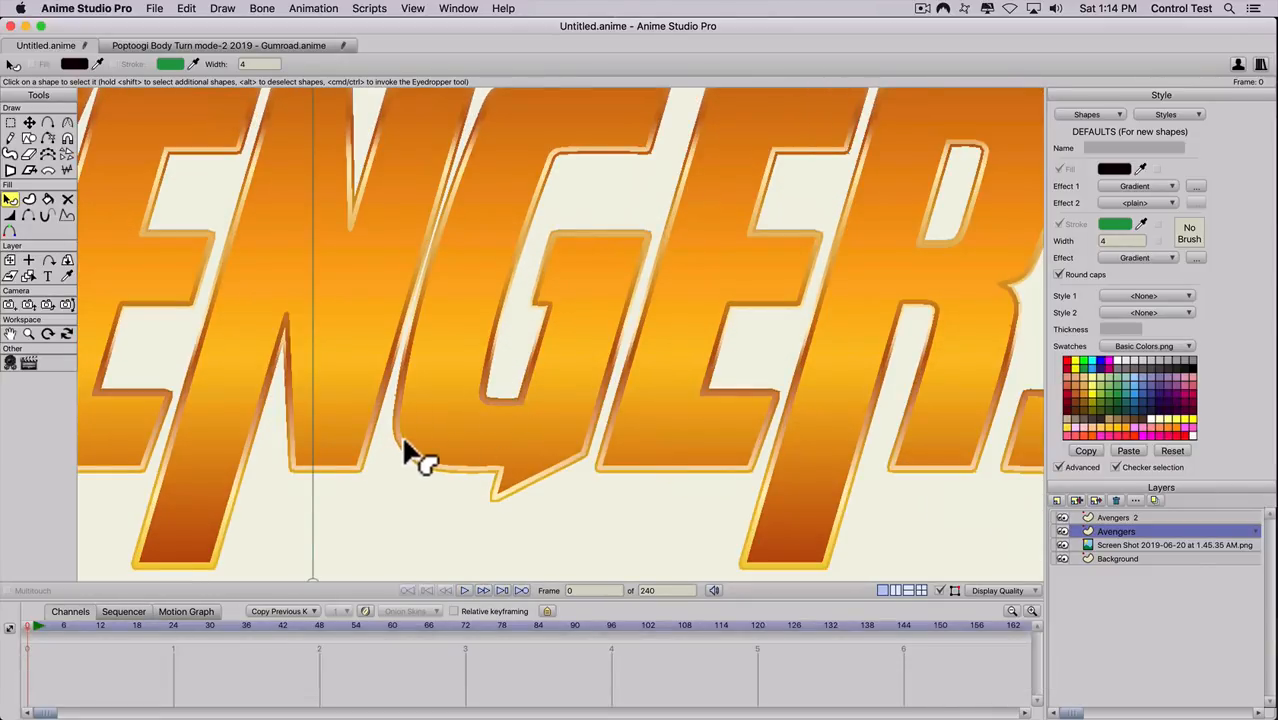
{"action": "key", "text": "super+r"}
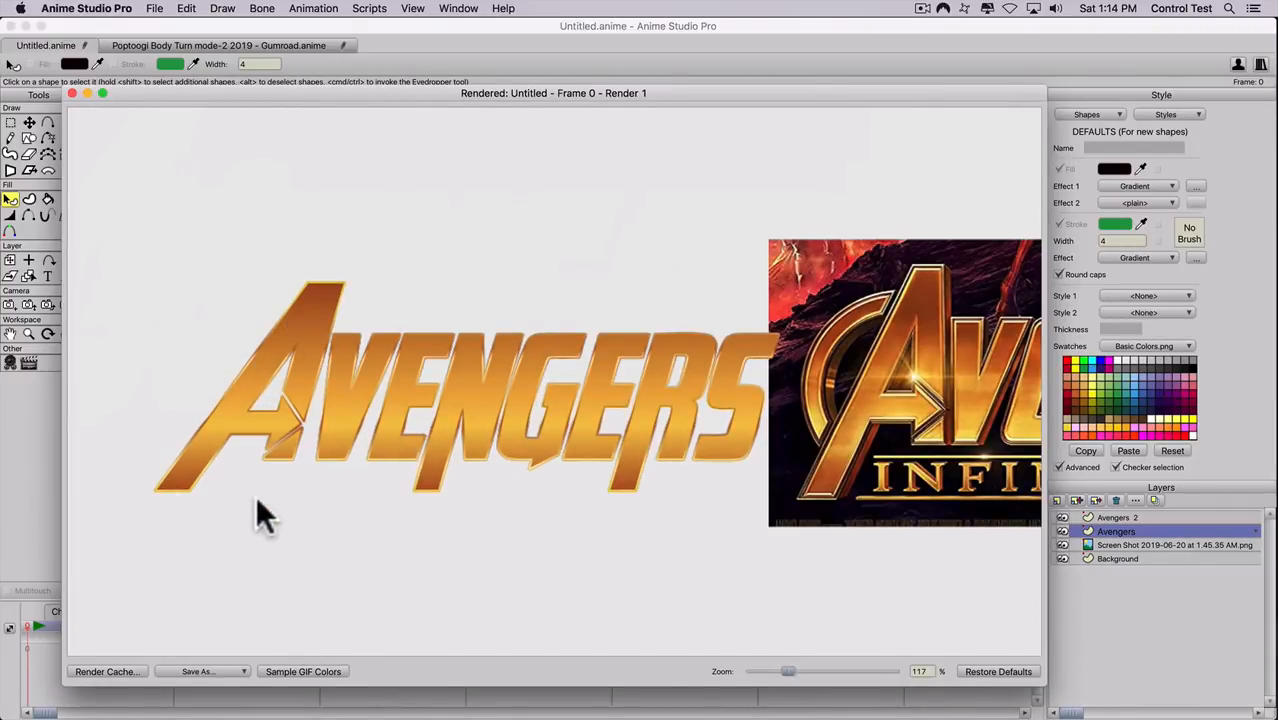
{"action": "left_click", "coordinate": [72, 93]}
{"action": "scroll", "coordinate": [503, 309], "scroll_direction": "down", "scroll_amount": 5}
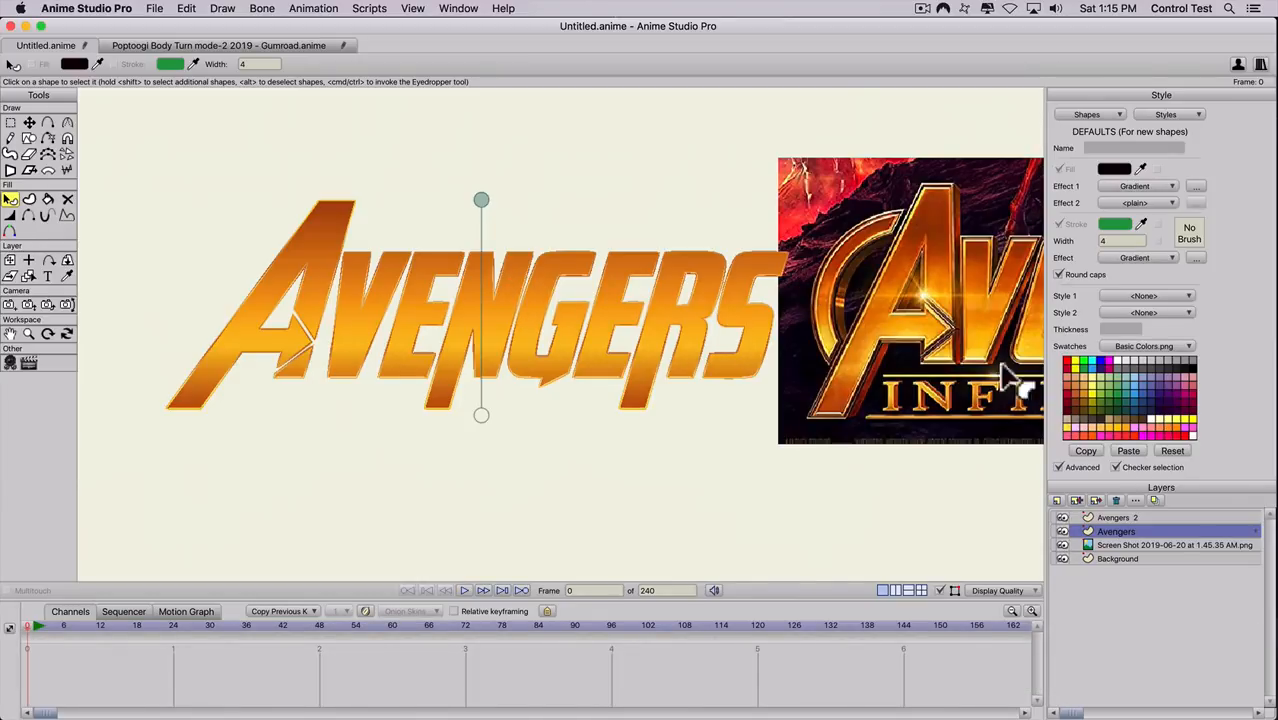
- Create a group layer named avengers logo and place it at the top of the layer stack
{"action": "left_click", "coordinate": [1056, 499]}
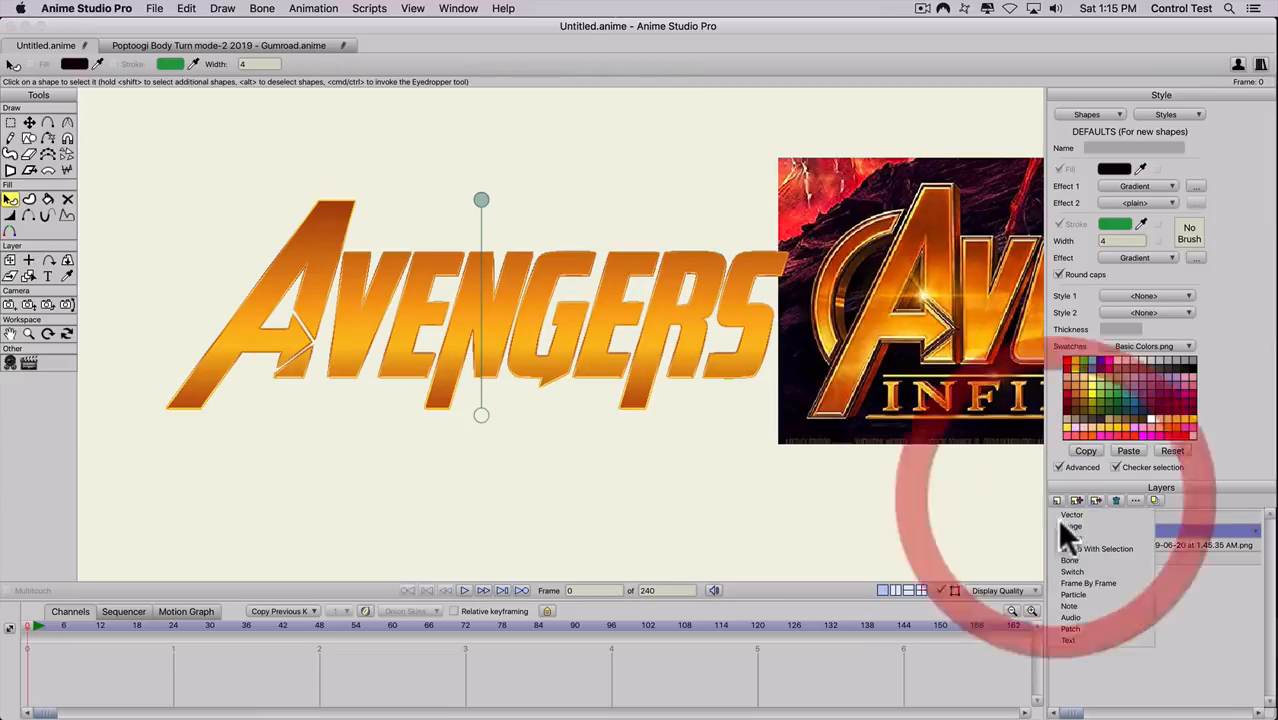
{"action": "left_click", "coordinate": [1062, 536]}
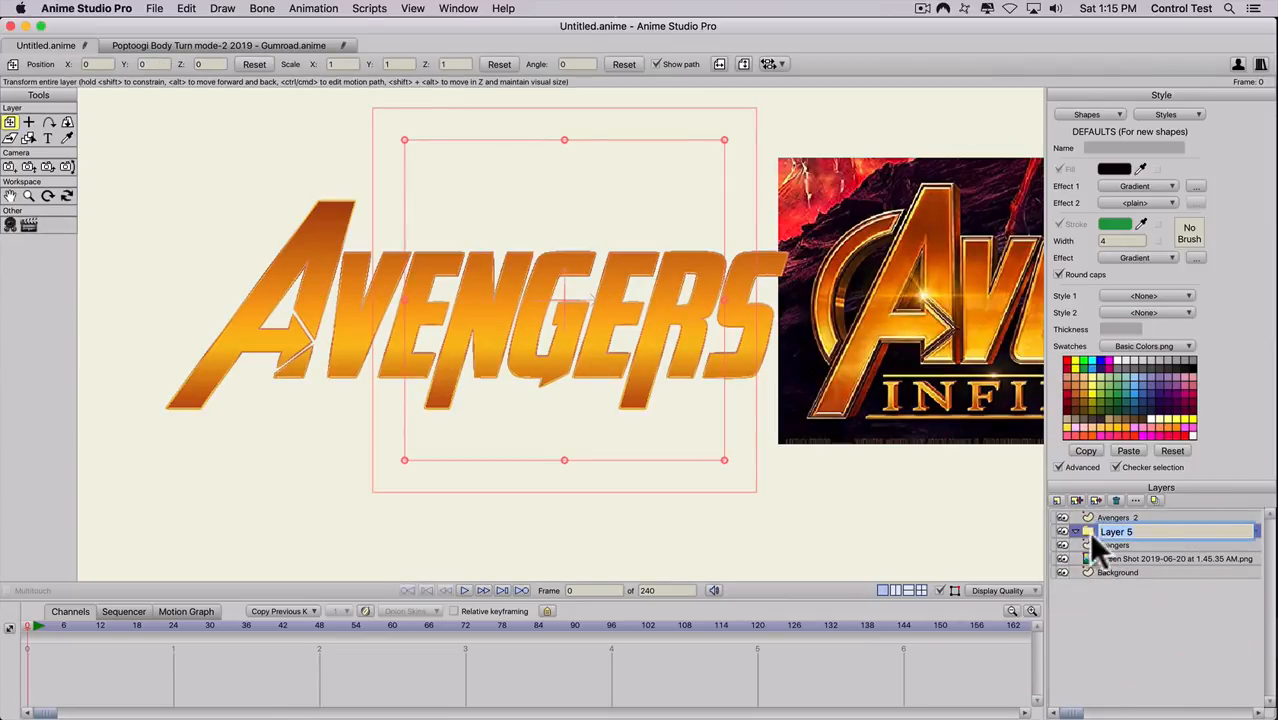
{"action": "left_click", "coordinate": [1115, 531]}
{"action": "type", "text": "l"}
{"action": "key", "text": "BackSpace"}
{"action": "type", "text": "av"}
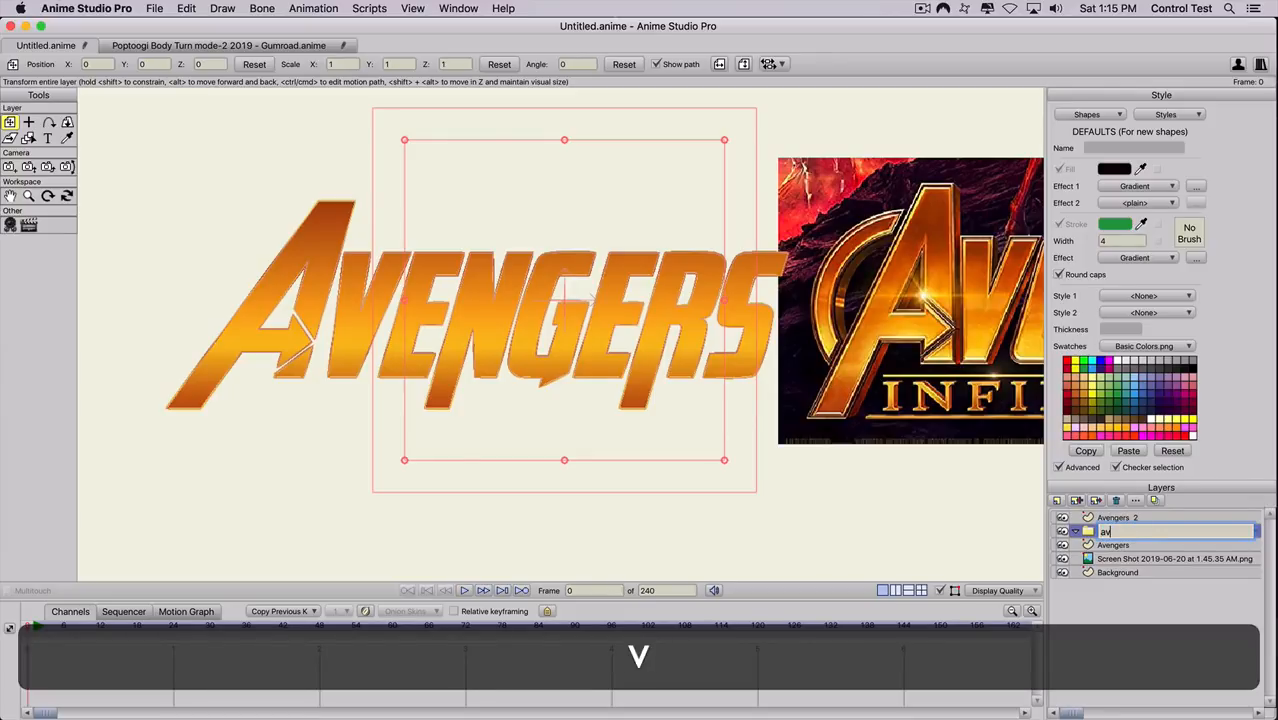
{"action": "type", "text": "engers logo"}
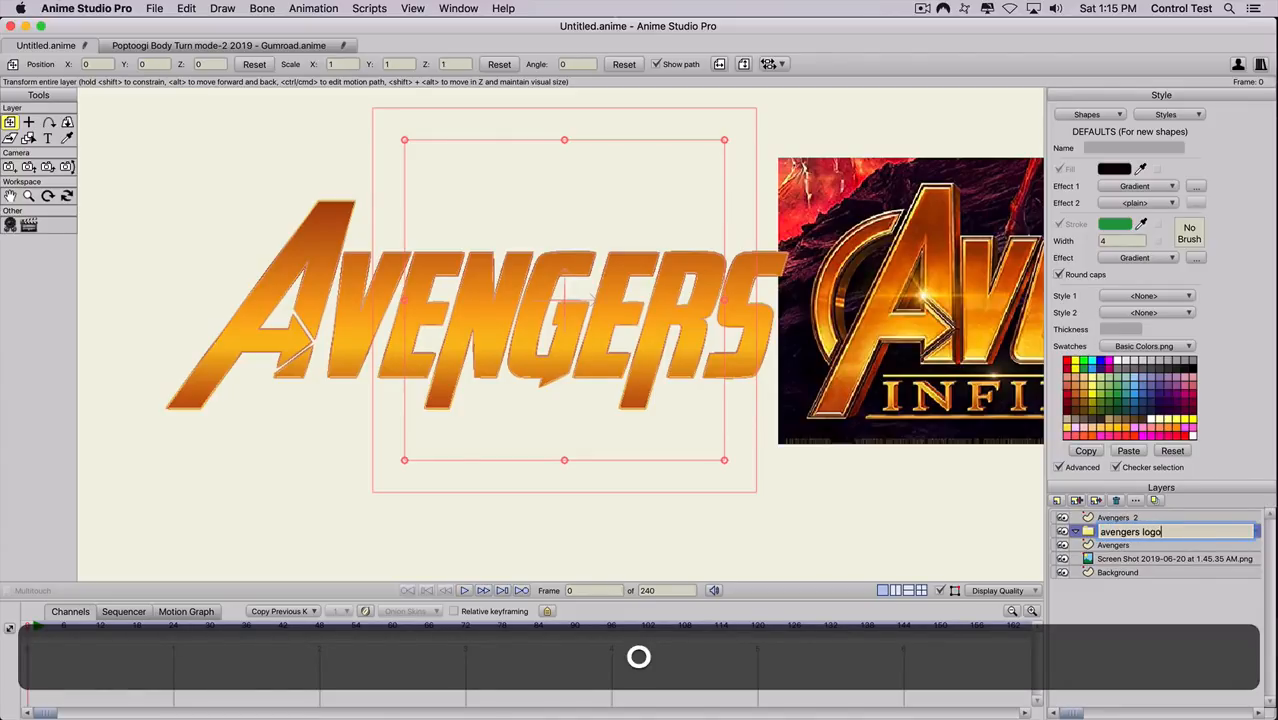
{"action": "key", "text": "Return"}
{"action": "mouse_move", "coordinate": [1138, 531]}
{"action": "left_mouse_down"}
{"action": "mouse_move", "coordinate": [1136, 502]}
{"action": "mouse_move", "coordinate": [1130, 517]}
{"action": "left_mouse_up"}
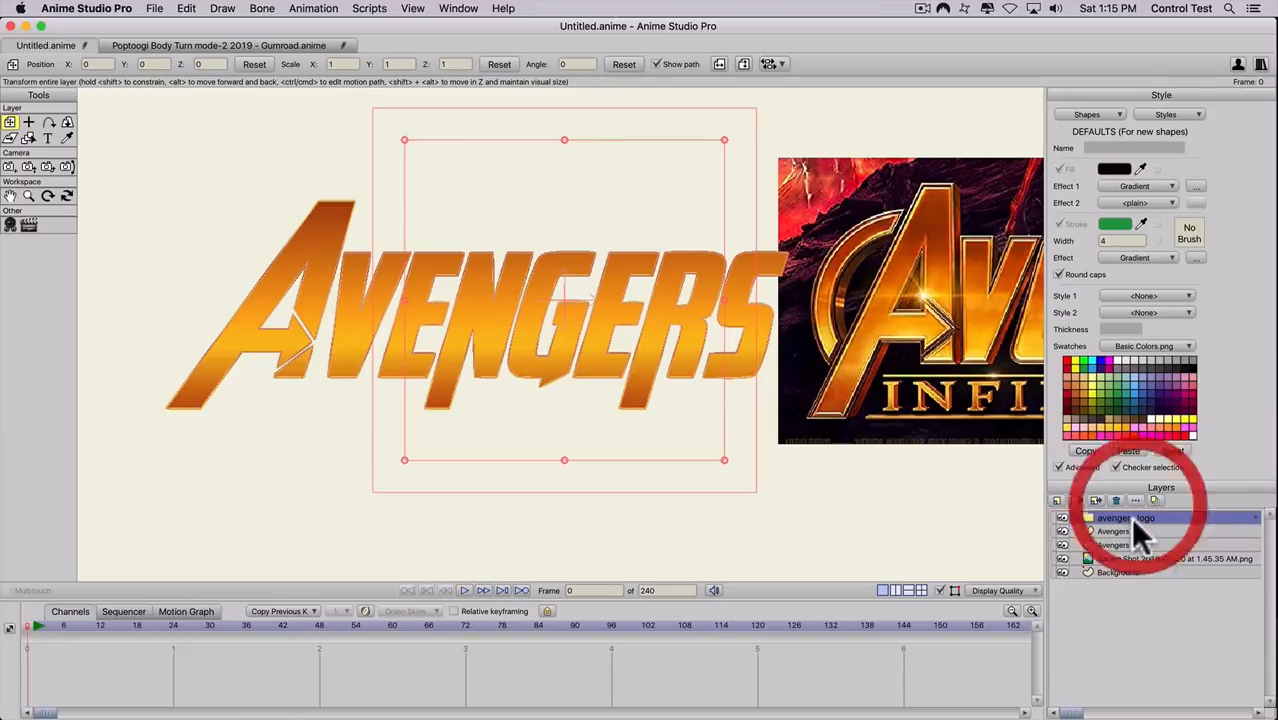
- Move the Avengers 2 and Avengers layers together into the avengers logo group
{"action": "left_click", "coordinate": [1119, 530]}
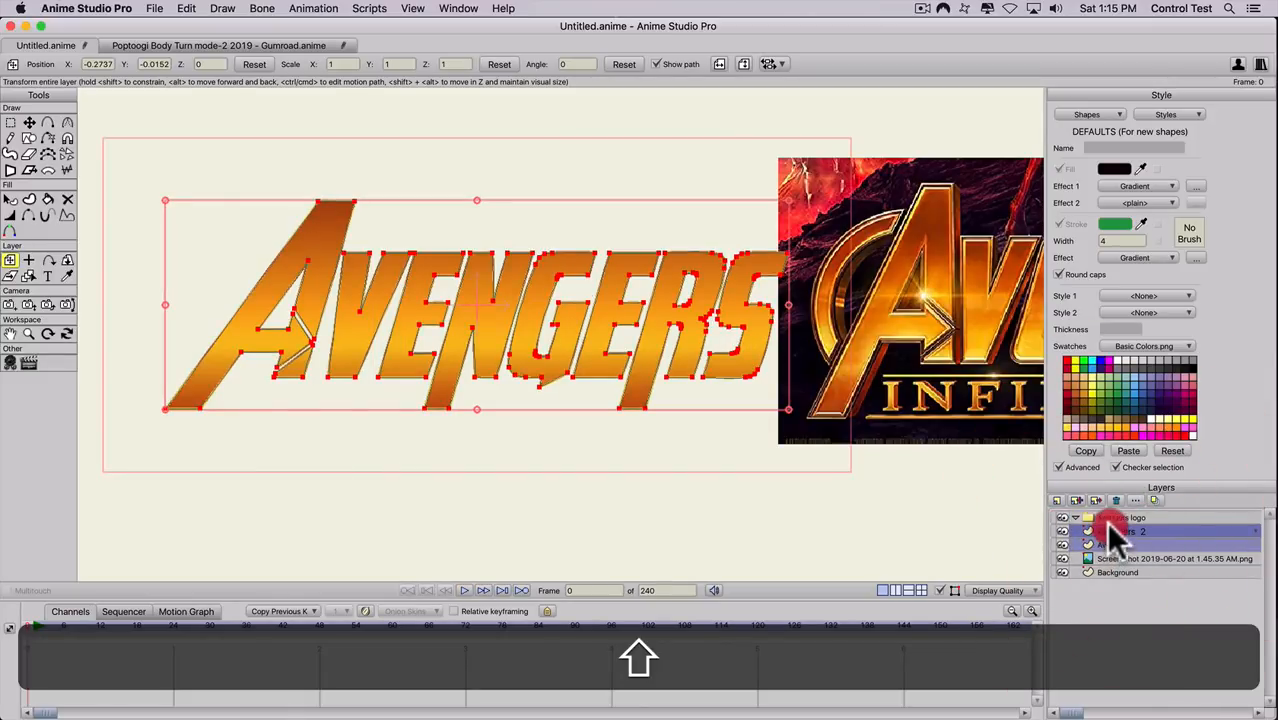
{"action": "left_click", "coordinate": [1103, 517], "text": "shift"}
{"action": "left_click", "coordinate": [1103, 517]}
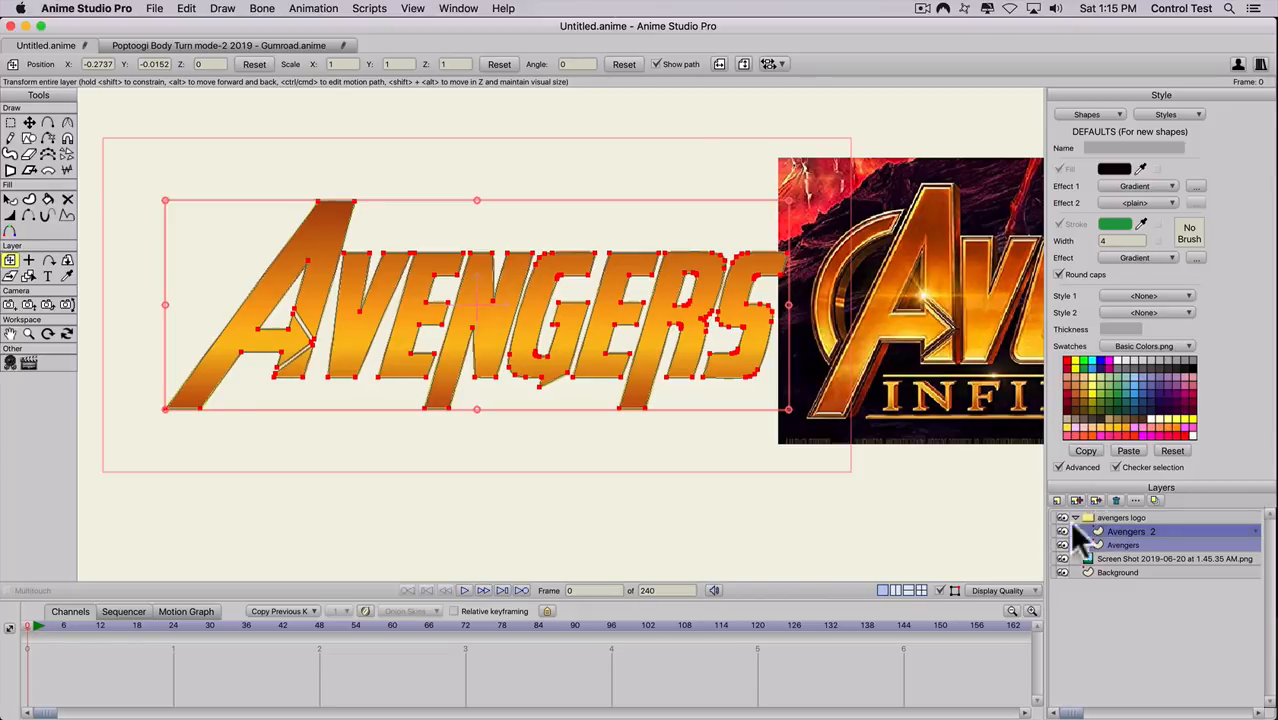
- Hide and reshow the avengers logo group, try shifting the lettering slightly sideways, and undo the move
{"action": "left_click", "coordinate": [1060, 517]}
{"action": "left_click", "coordinate": [1060, 517]}
{"action": "left_click_drag", "start_coordinate": [449, 329], "coordinate": [488, 334]}
{"action": "key", "text": "super+z"}
- Make the original Avengers layer active and hide the reference screenshot layer
{"action": "left_click", "coordinate": [1106, 541]}
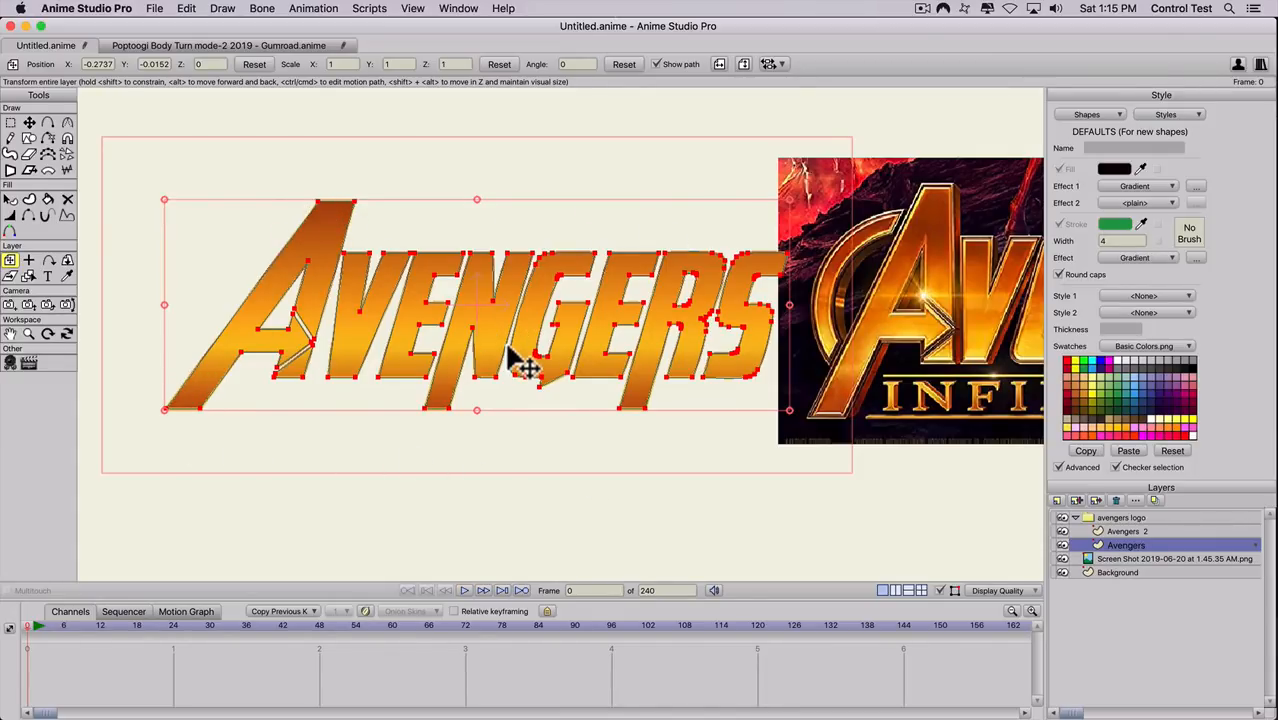
{"action": "left_click", "coordinate": [1062, 558]}
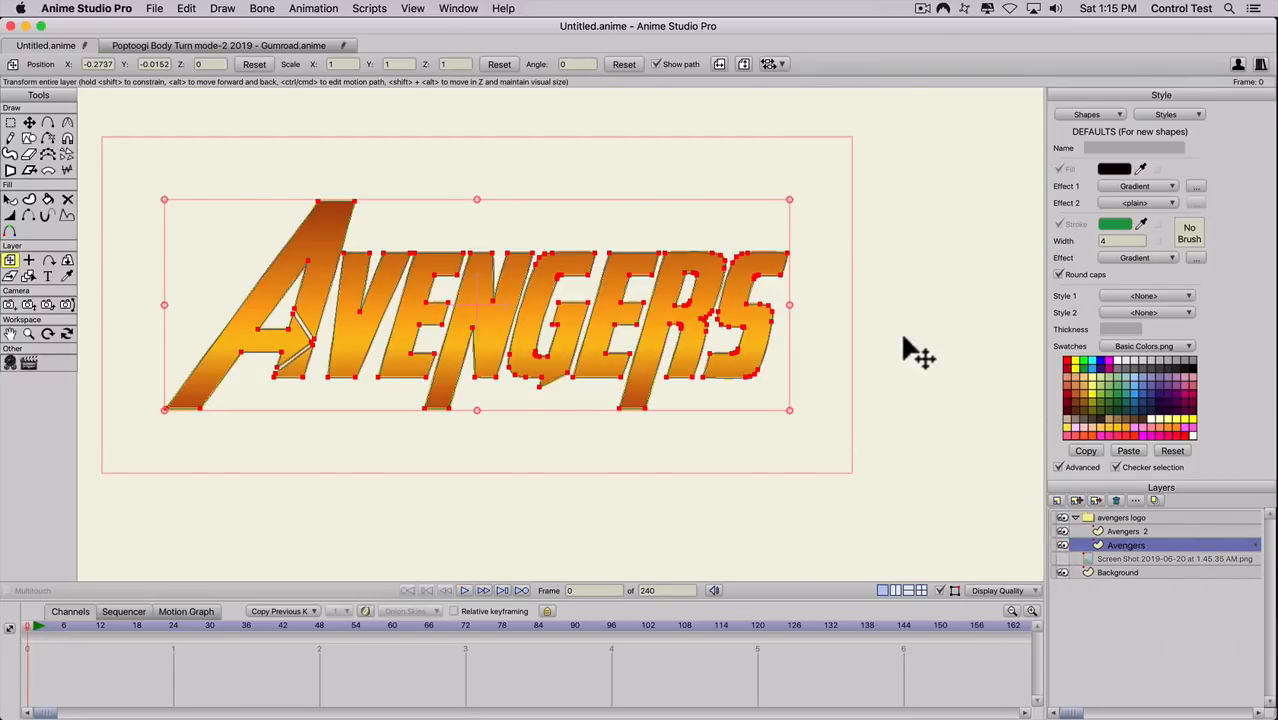
{"action": "scroll", "coordinate": [685, 302], "scroll_direction": "down", "scroll_amount": 3}
{"action": "scroll", "coordinate": [685, 312], "scroll_direction": "up", "scroll_amount": 2}
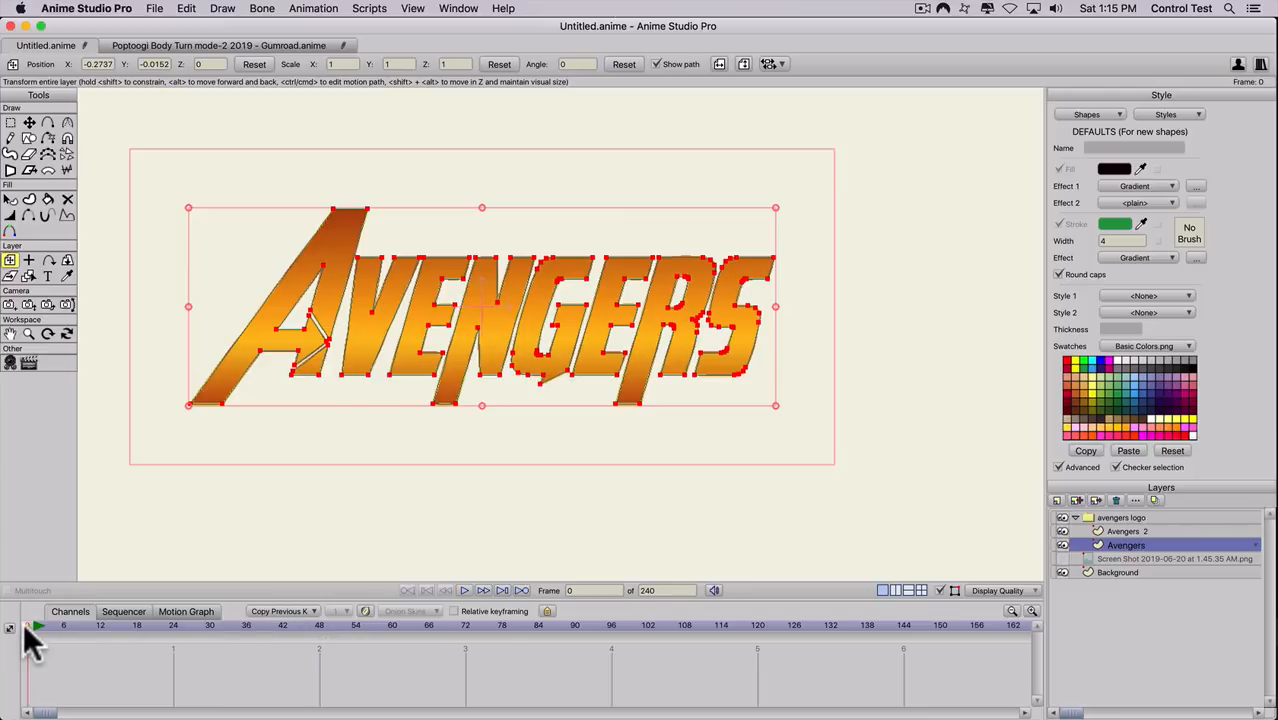
- Create a new vector layer named highlight between Avengers 2 and Avengers in the avengers logo group
{"action": "left_click", "coordinate": [1057, 500]}
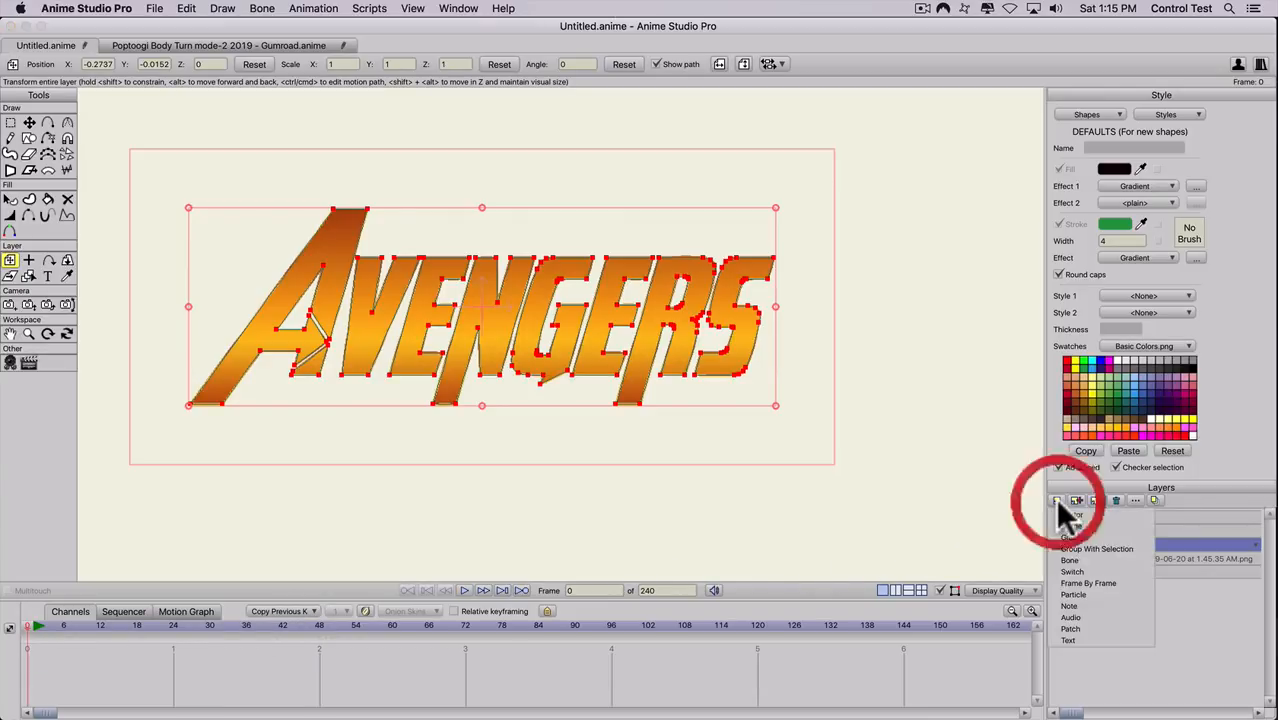
{"action": "left_click", "coordinate": [1062, 512]}
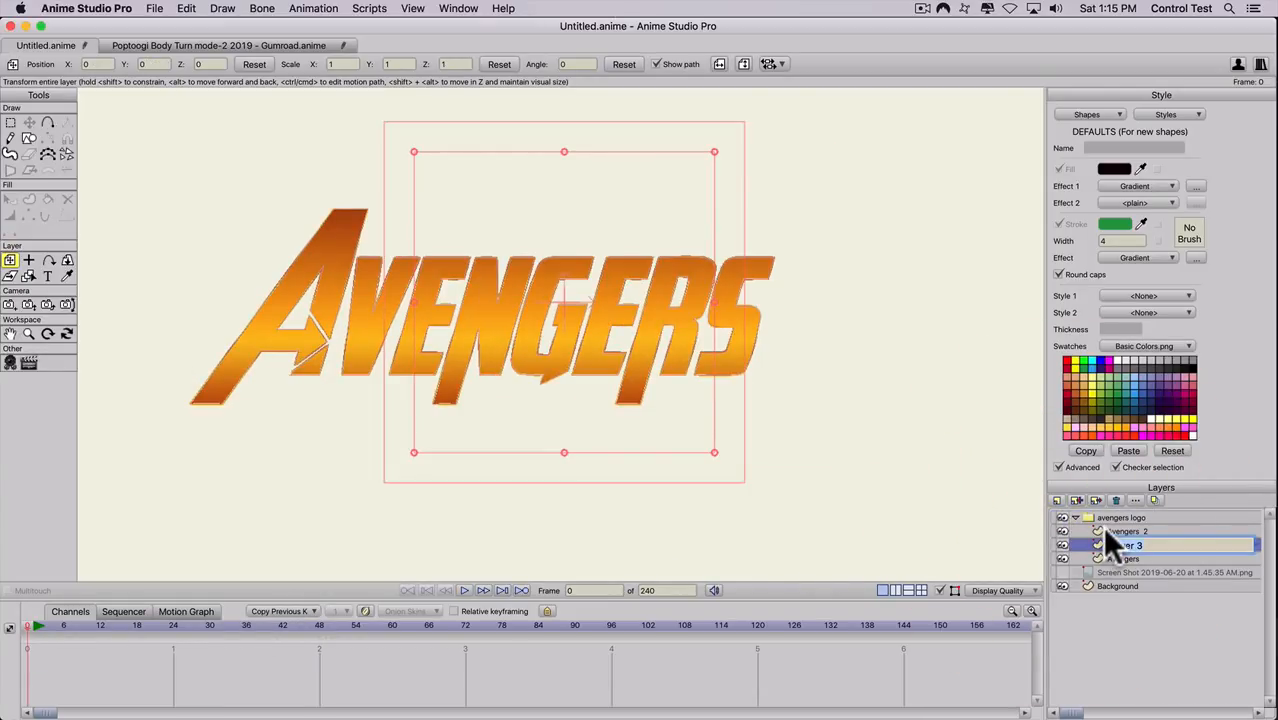
{"action": "type", "text": "highlight"}
{"action": "key", "text": "Return"}
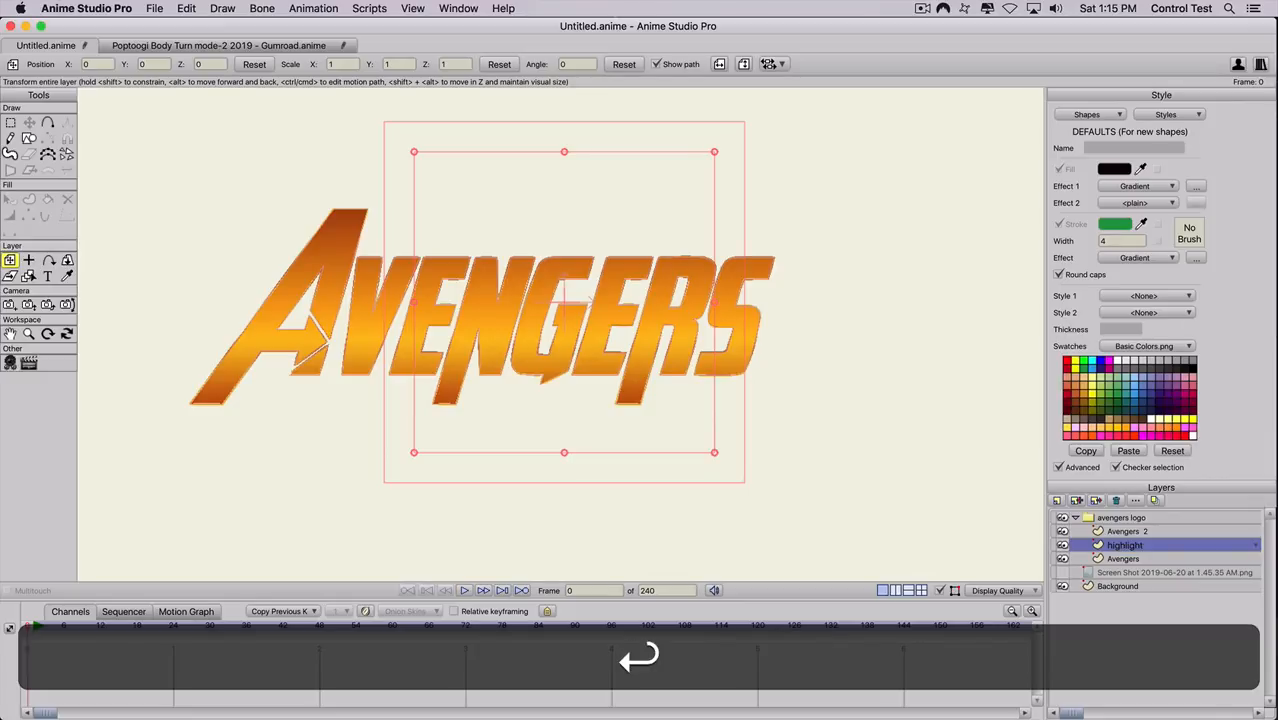
- Draw a wide oval over the lower half of the lettering and move the highlight layer above Avengers 2 in the group
{"action": "left_click", "coordinate": [27, 138]}
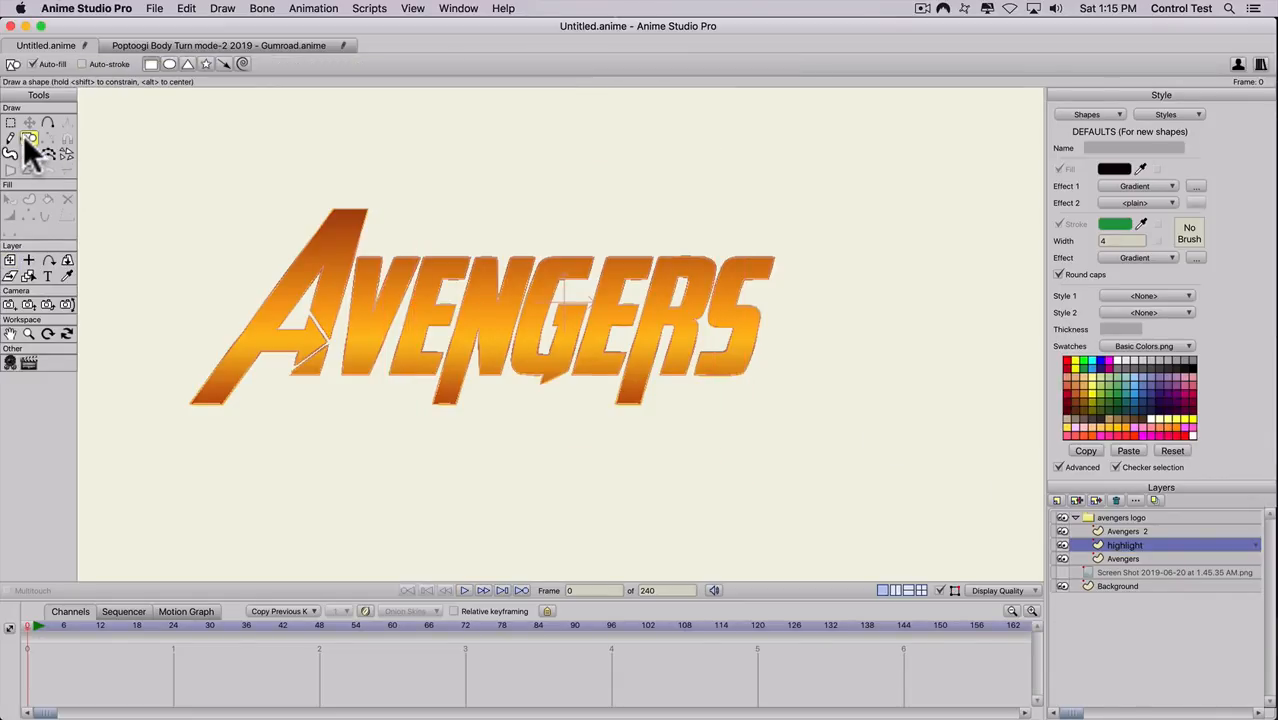
{"action": "left_click", "coordinate": [168, 64]}
{"action": "left_click_drag", "start_coordinate": [157, 460], "coordinate": [838, 299]}
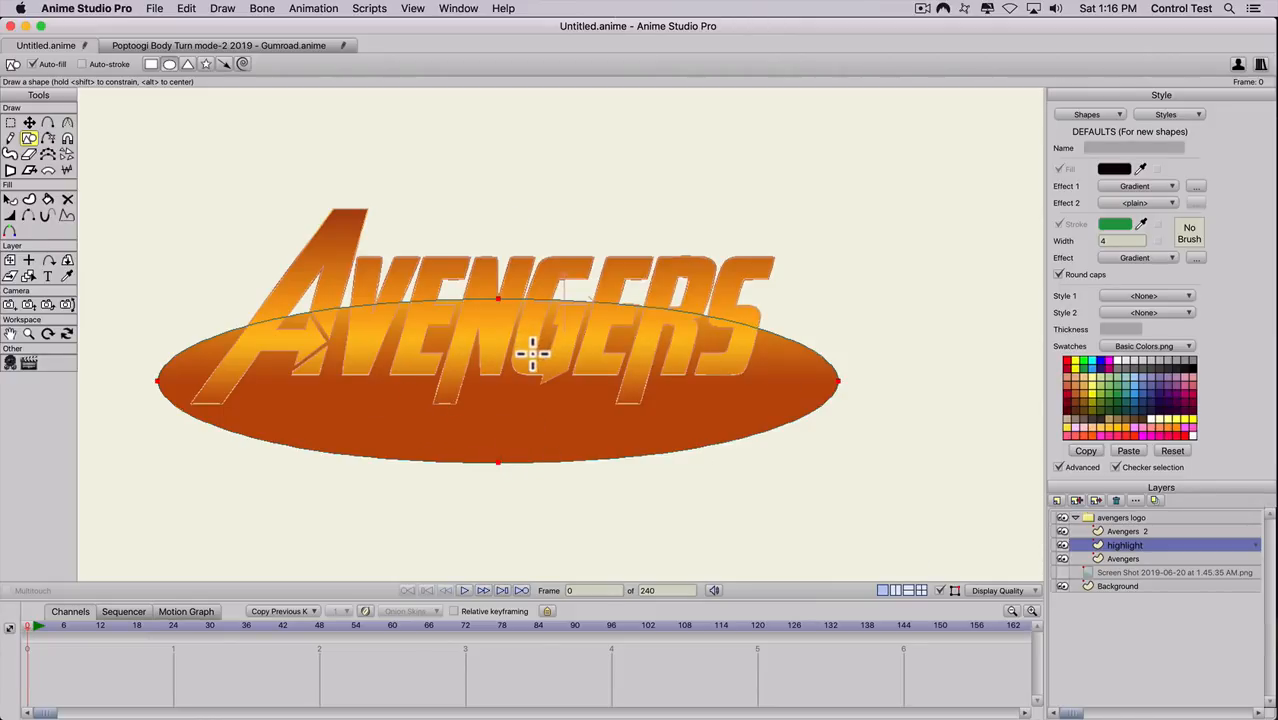
{"action": "left_click_drag", "start_coordinate": [1152, 546], "coordinate": [1146, 521]}
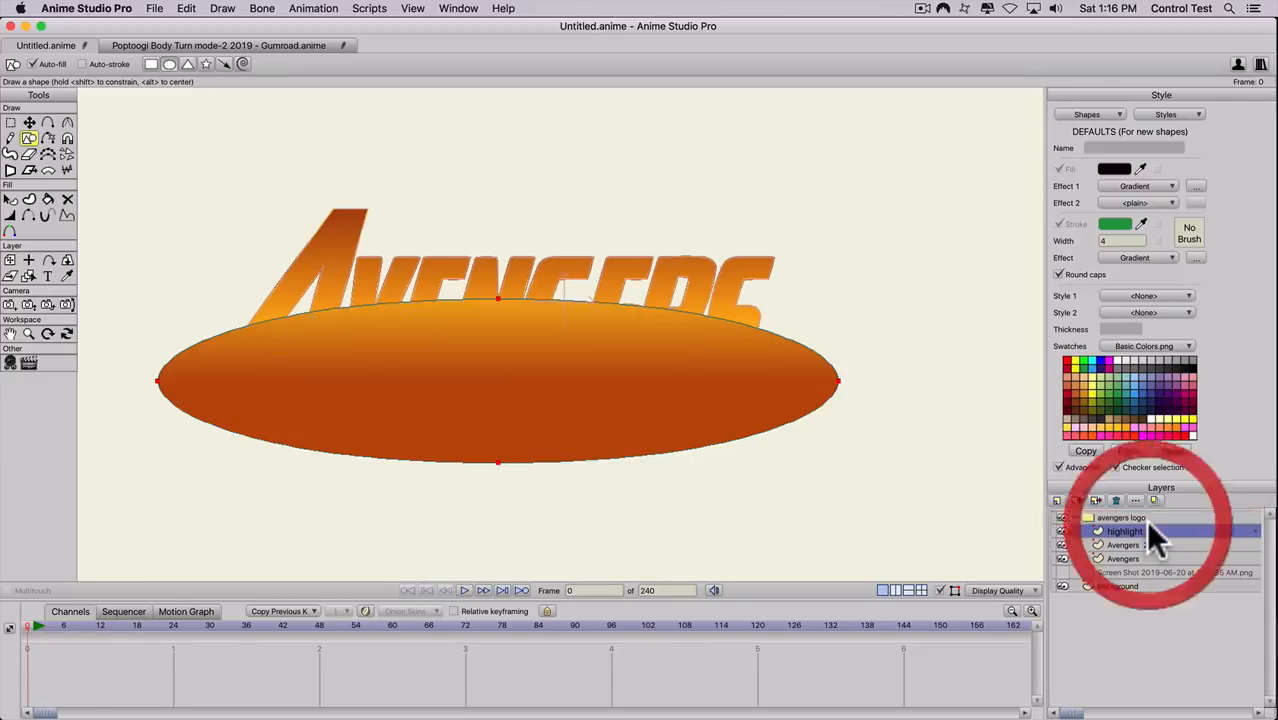
- Select the oval and shorten its vertical gradient to run from the oval's upper edge to its lower edge
{"action": "key", "text": "q"}
{"action": "left_click", "coordinate": [495, 360]}
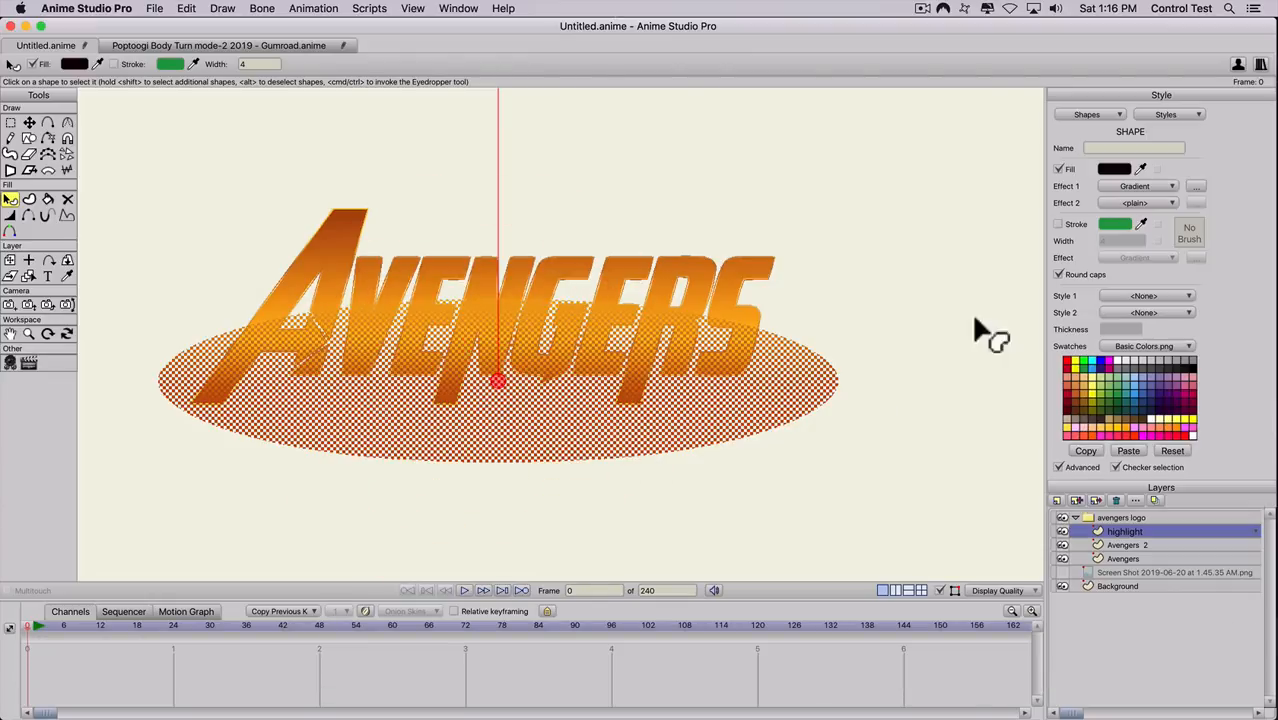
{"action": "scroll", "coordinate": [491, 305], "scroll_direction": "down", "scroll_amount": 5}
{"action": "scroll", "coordinate": [492, 305], "scroll_direction": "up", "scroll_amount": 5}
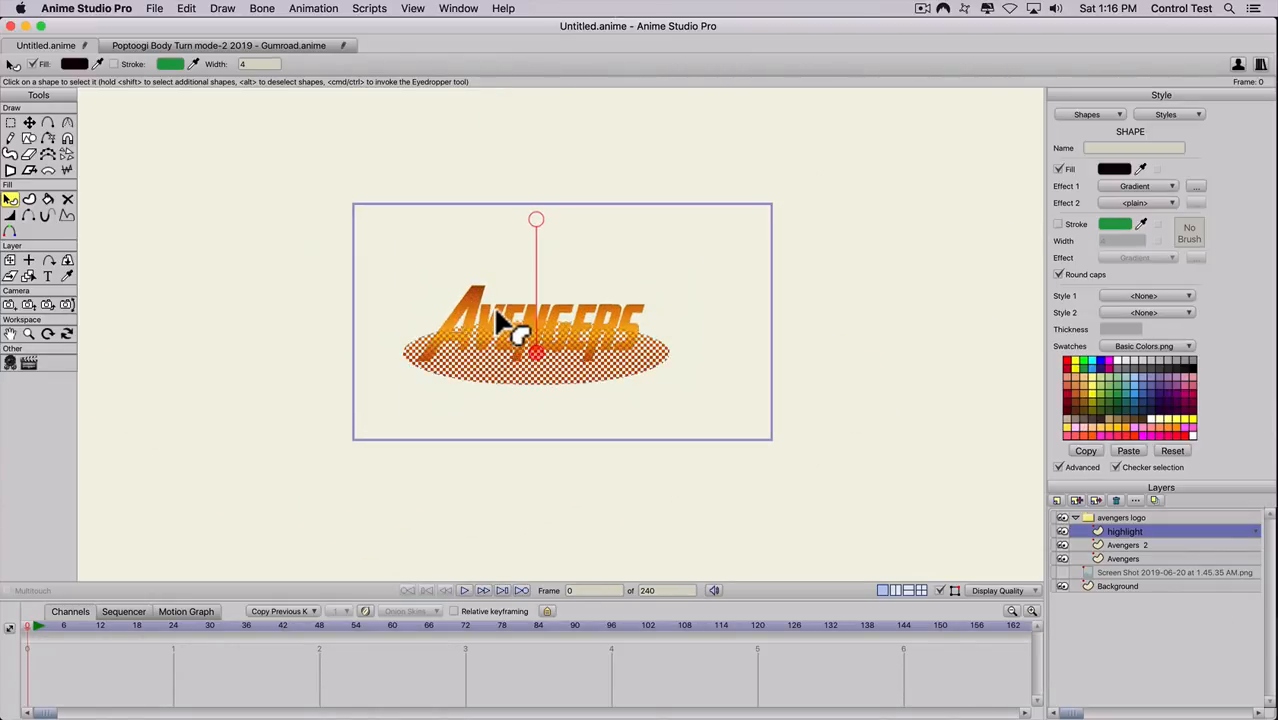
{"action": "scroll", "coordinate": [530, 378], "scroll_direction": "down", "scroll_amount": 4}
{"action": "left_click_drag", "start_coordinate": [538, 362], "coordinate": [536, 380]}
{"action": "left_click_drag", "start_coordinate": [536, 242], "coordinate": [538, 325]}
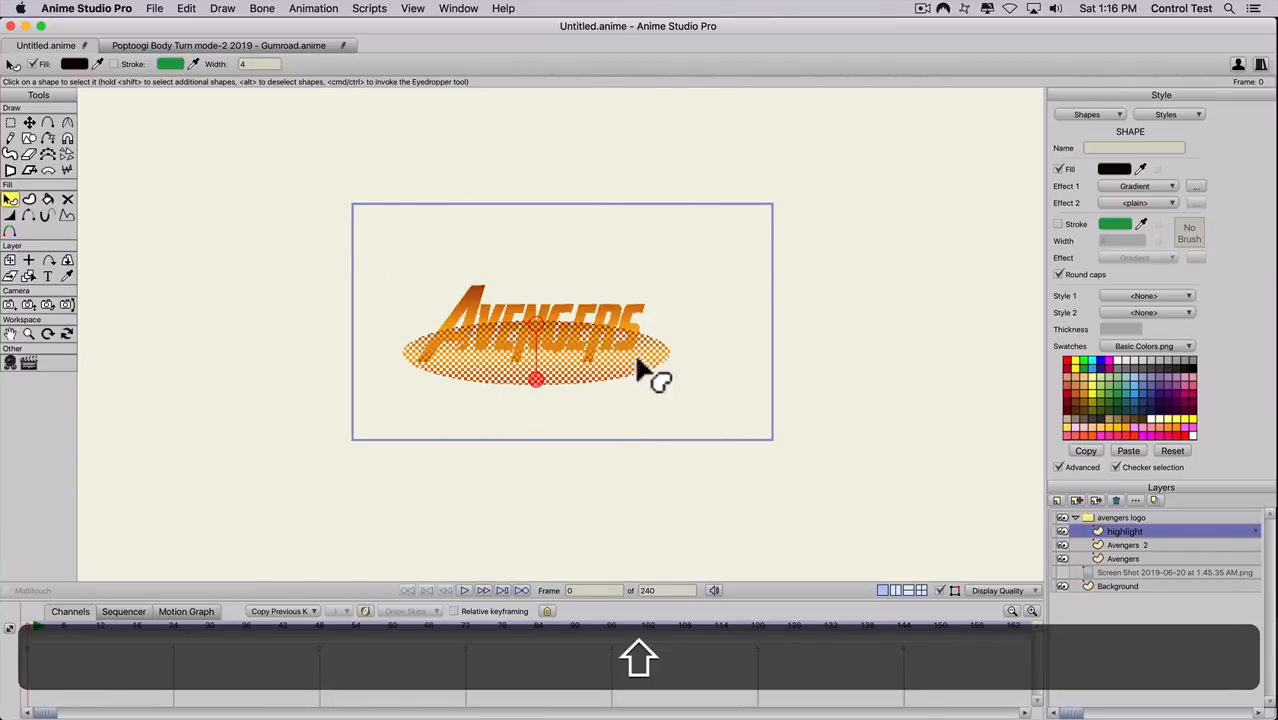
{"action": "scroll", "coordinate": [986, 320], "scroll_direction": "up", "scroll_amount": 1}
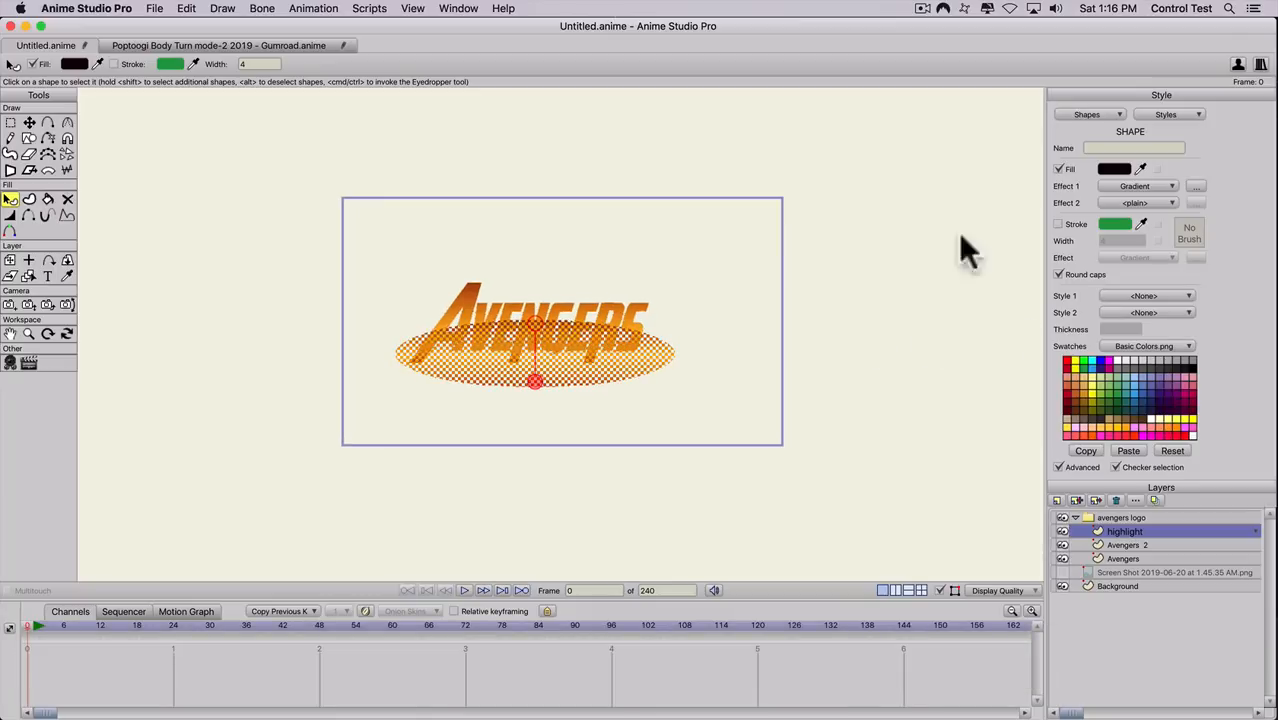
- Remove the two middle colour stops from the oval's fill gradient, keeping only the end stops
{"action": "left_click", "coordinate": [1192, 187]}
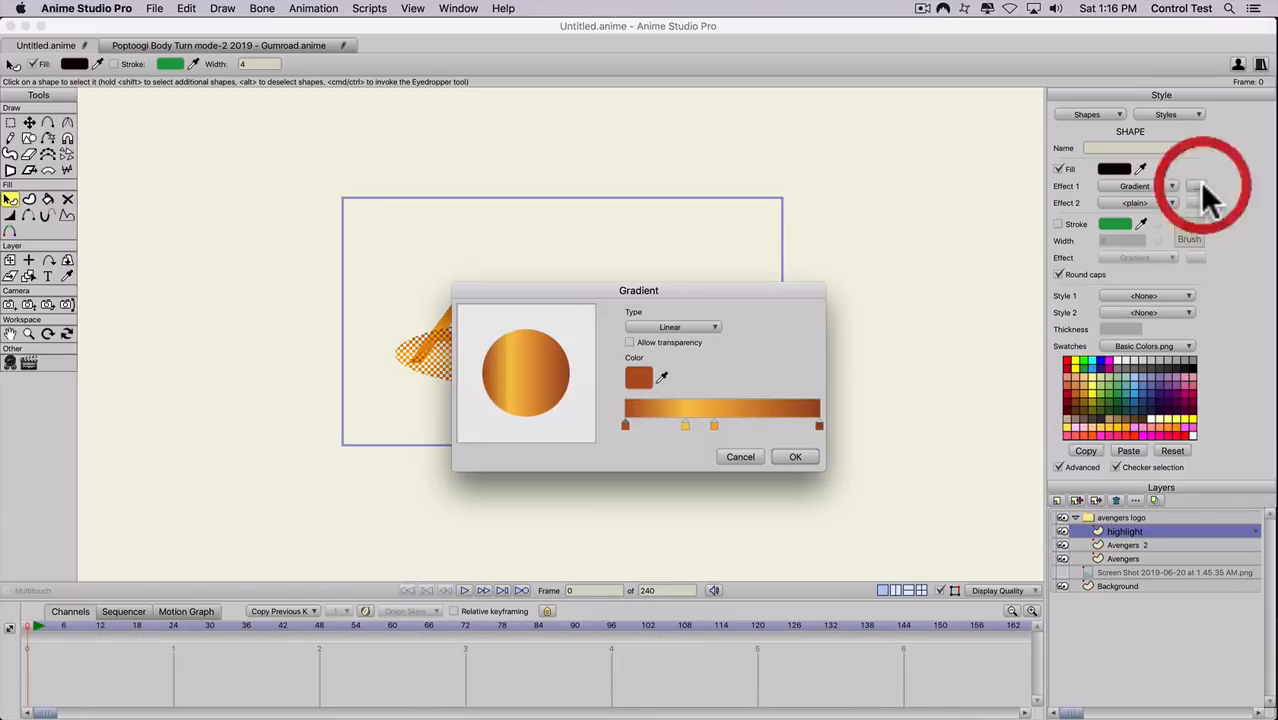
{"action": "left_click", "coordinate": [685, 423]}
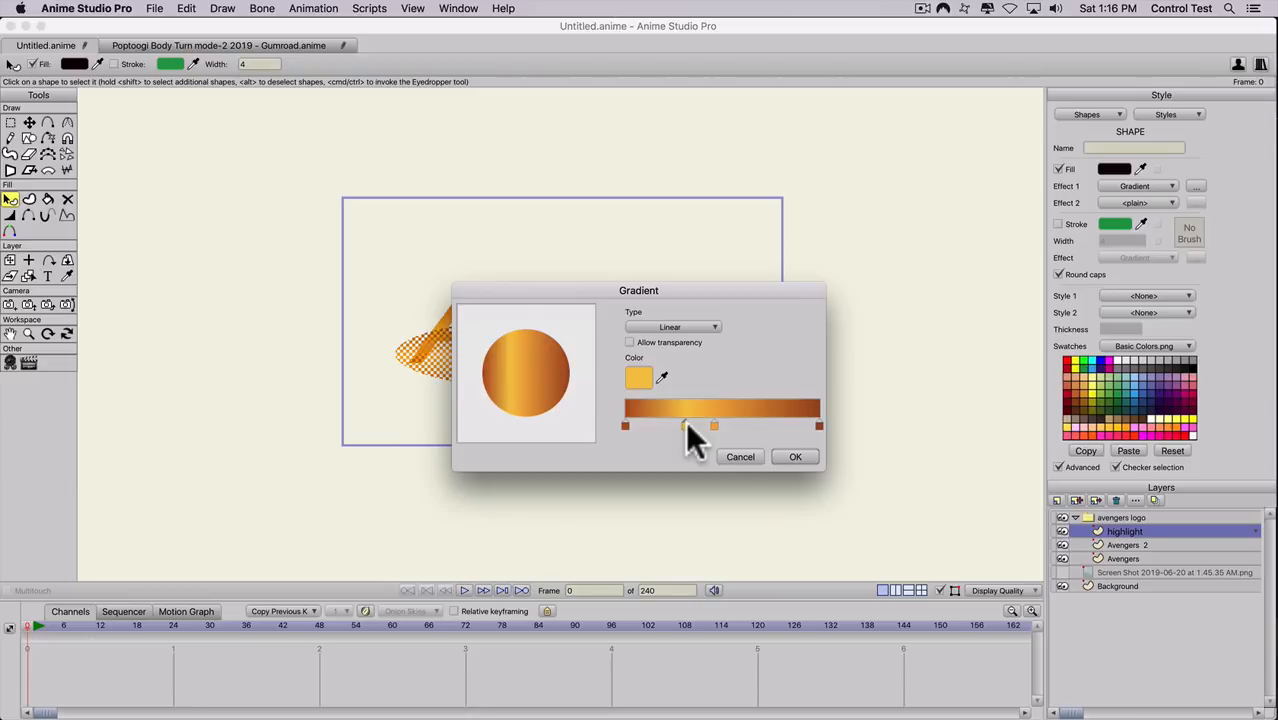
{"action": "key", "text": "BackSpace"}
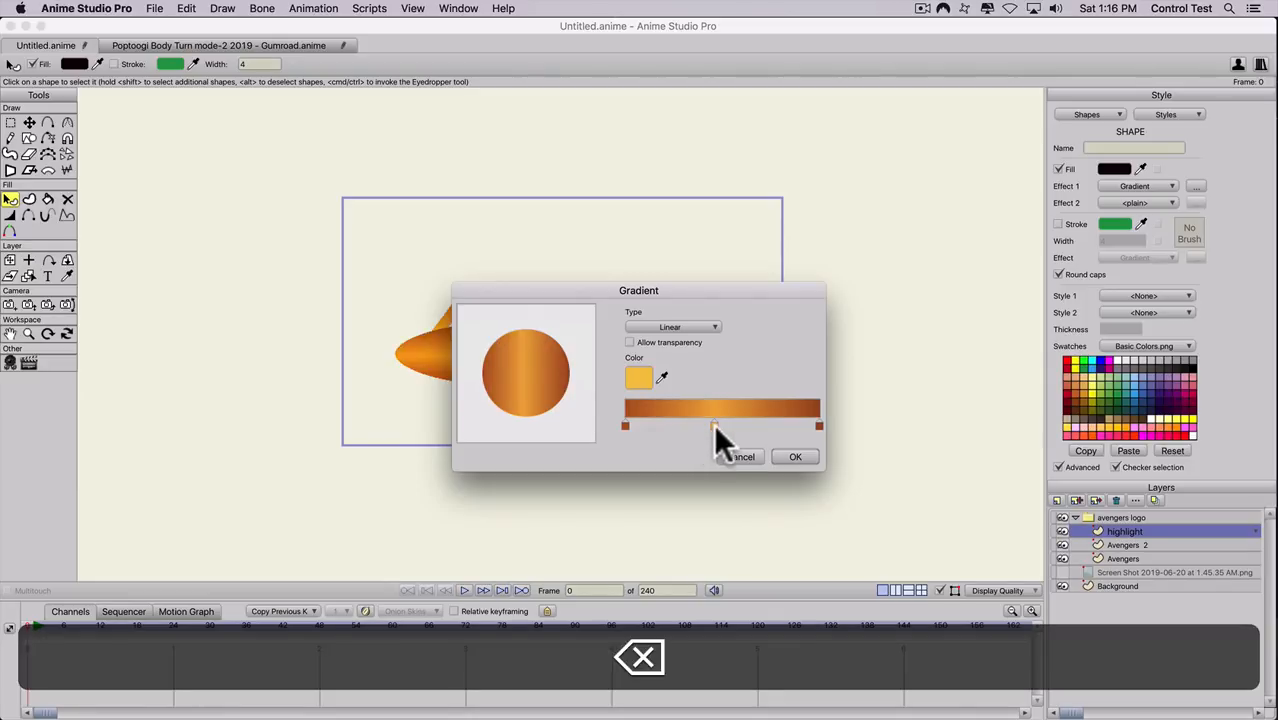
{"action": "left_click", "coordinate": [713, 423]}
{"action": "key", "text": "BackSpace"}
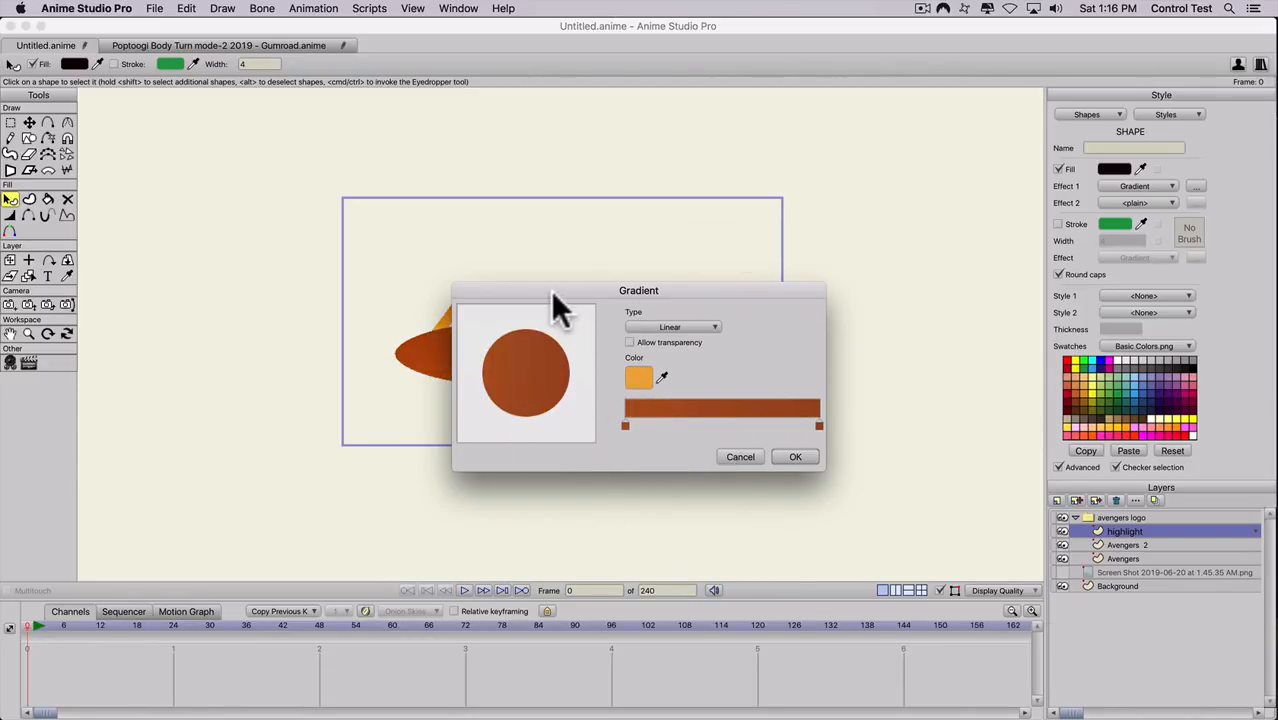
- Set the first colour stop of the oval's gradient to white (FFFFFF)
{"action": "left_click_drag", "start_coordinate": [560, 292], "coordinate": [767, 283]}
{"action": "left_click", "coordinate": [828, 410]}
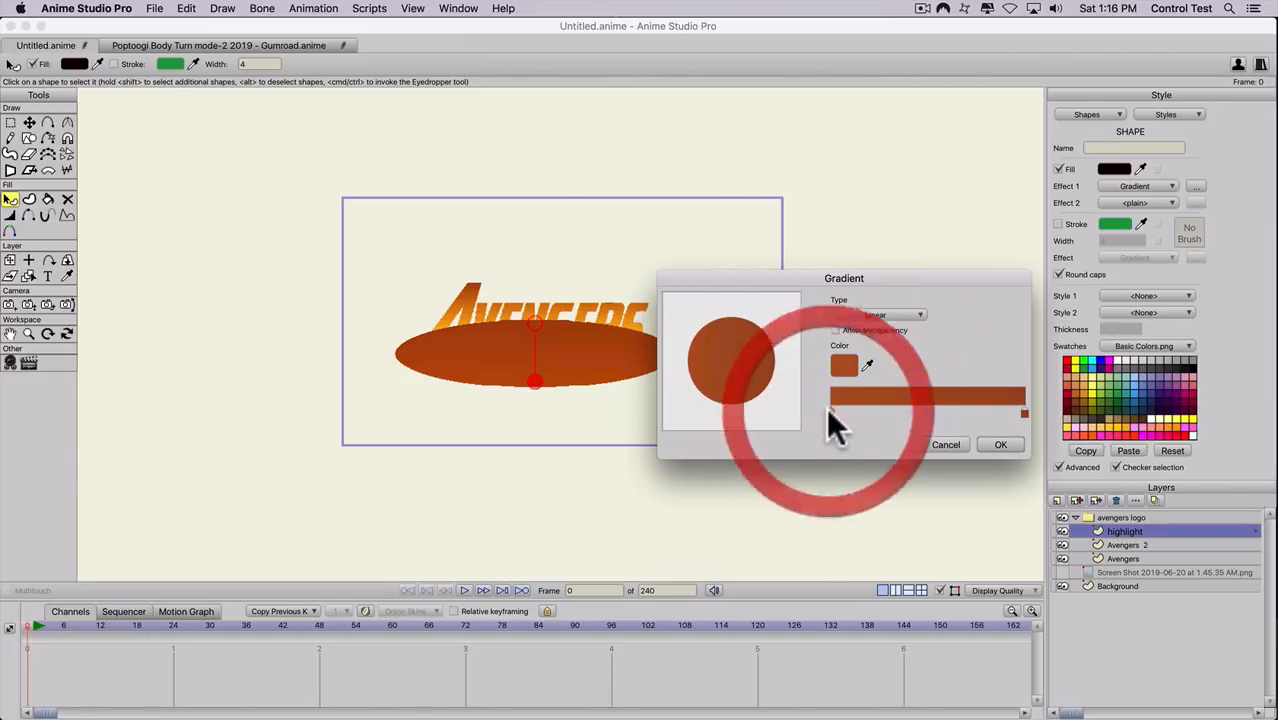
{"action": "left_click", "coordinate": [840, 364]}
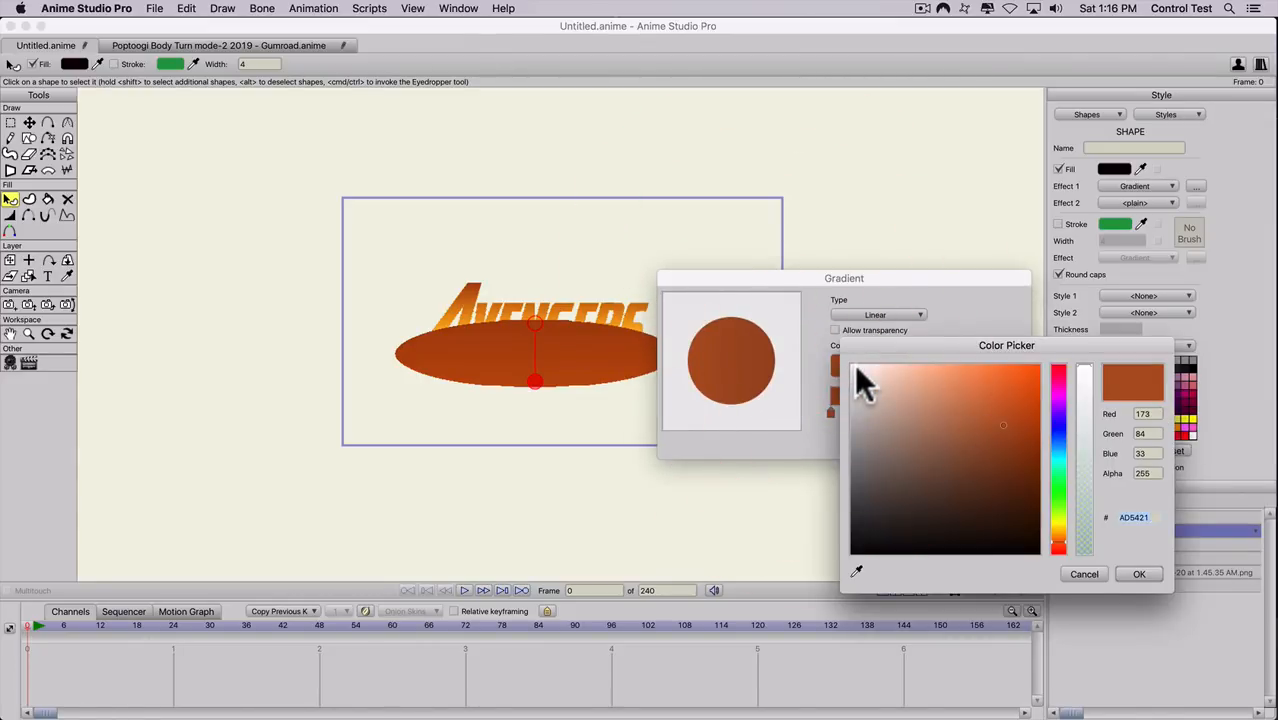
{"action": "left_click", "coordinate": [851, 365]}
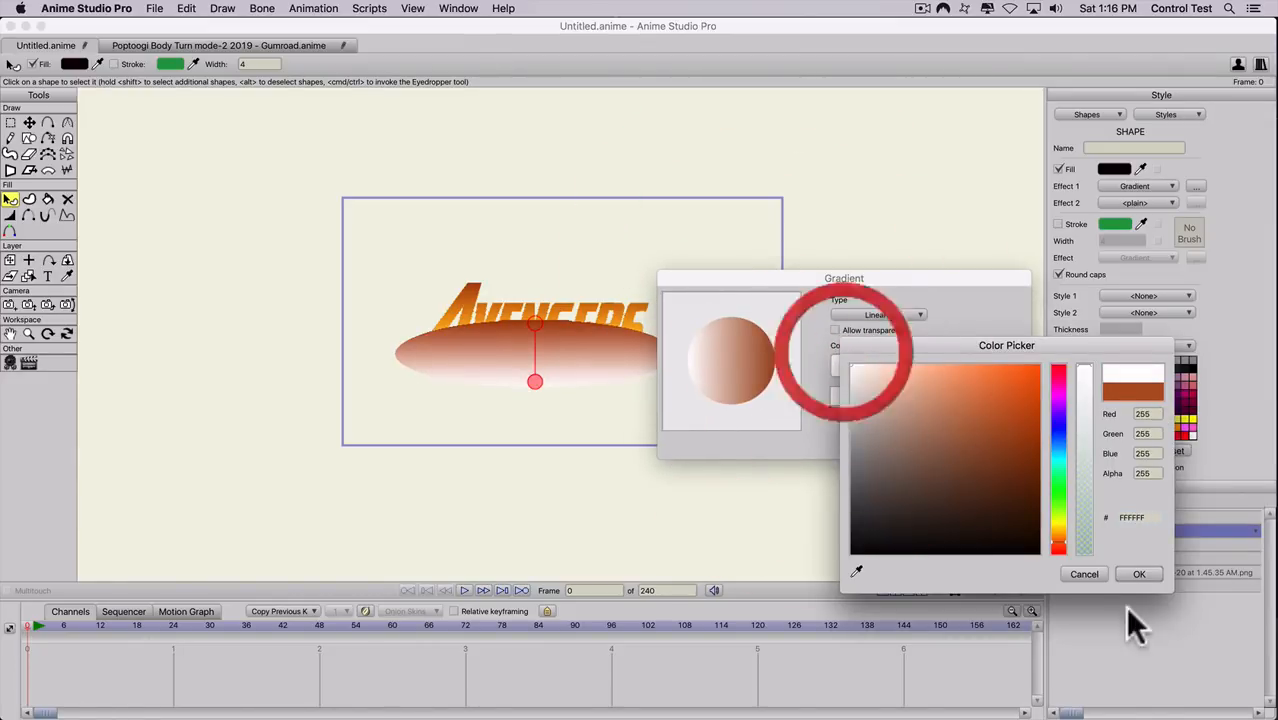
{"action": "left_click", "coordinate": [1137, 573]}
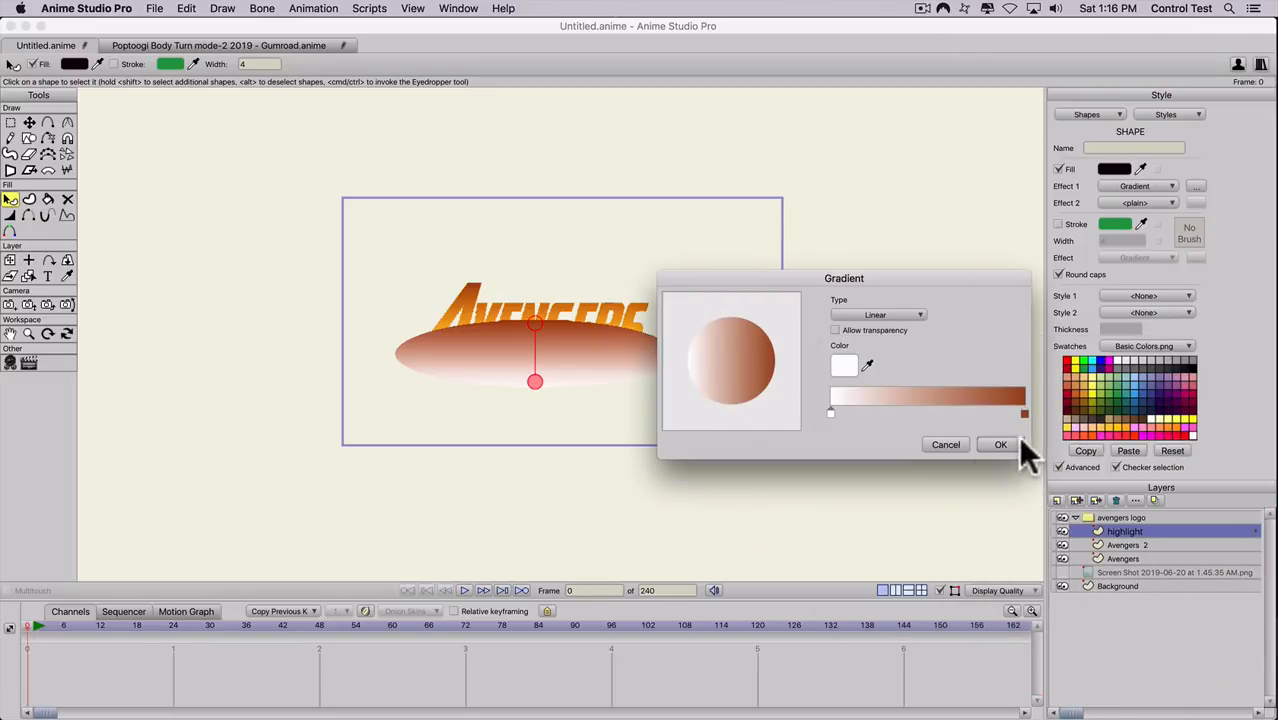
- Make the gradient's last colour stop white with its alpha lowered to fully transparent
{"action": "left_click", "coordinate": [1022, 410]}
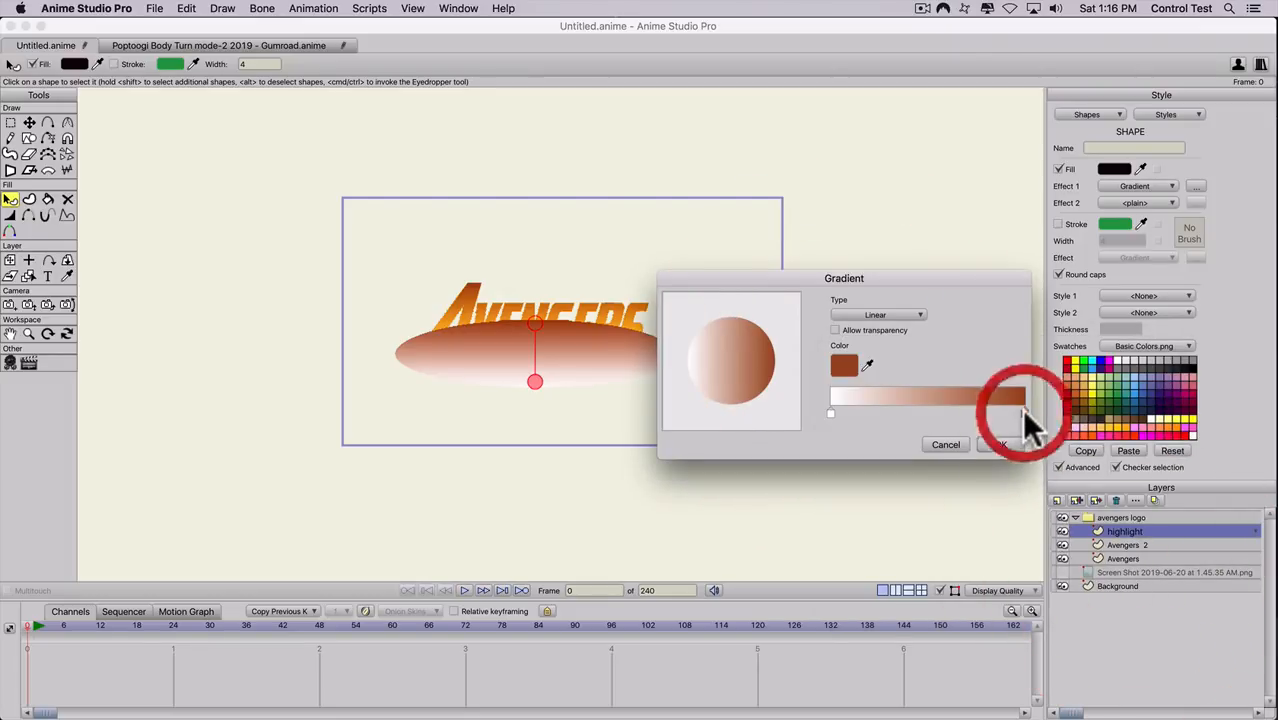
{"action": "left_click", "coordinate": [840, 366]}
{"action": "left_click_drag", "start_coordinate": [862, 372], "coordinate": [820, 334]}
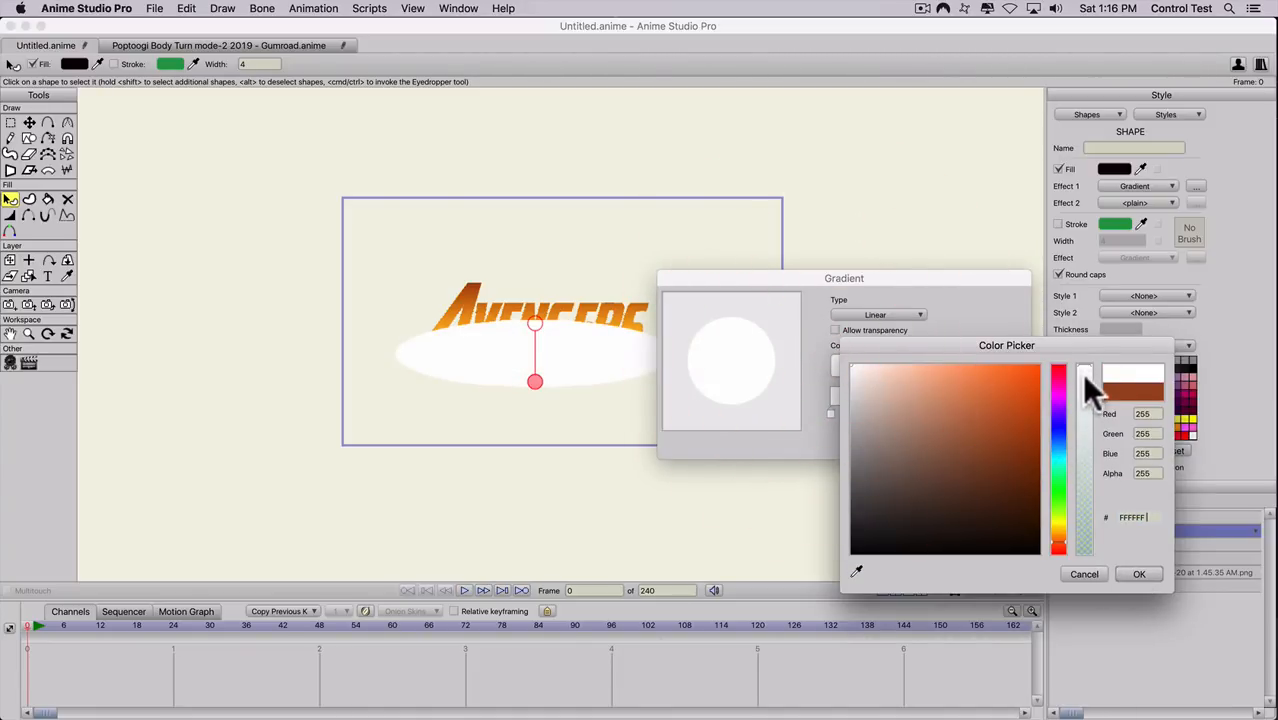
{"action": "mouse_move", "coordinate": [1085, 540]}
{"action": "left_mouse_down"}
{"action": "mouse_move", "coordinate": [1080, 577]}
{"action": "mouse_move", "coordinate": [1088, 552]}
{"action": "left_mouse_up"}
{"action": "left_click", "coordinate": [1136, 573]}
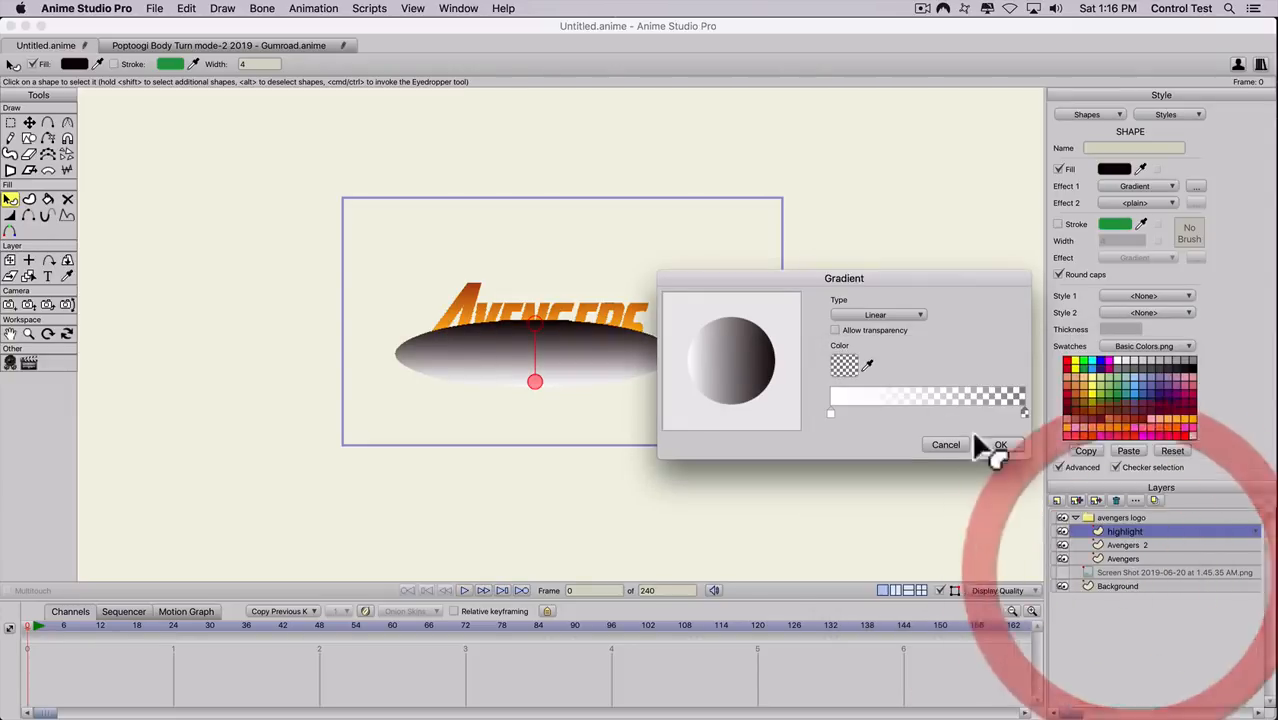
- Allow transparency in the oval's gradient, accept the settings and deselect the oval
{"action": "left_click", "coordinate": [836, 331]}
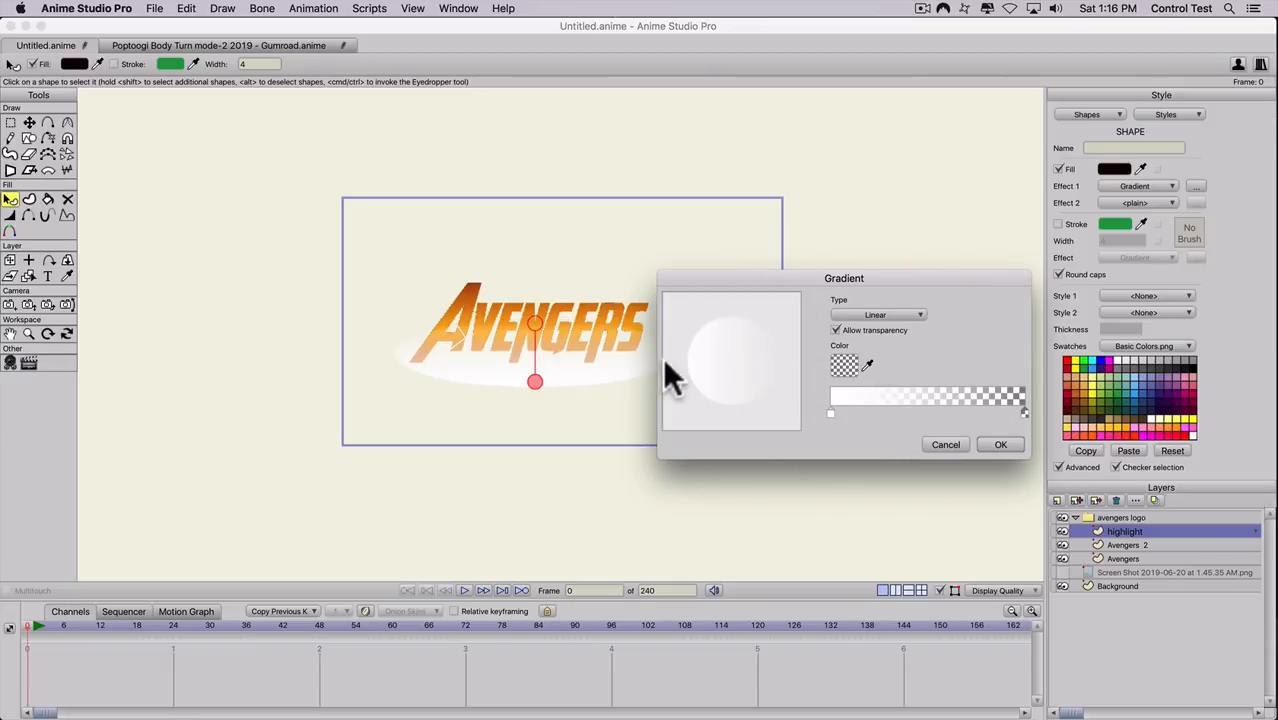
{"action": "left_click", "coordinate": [1003, 447]}
{"action": "left_click", "coordinate": [478, 482]}
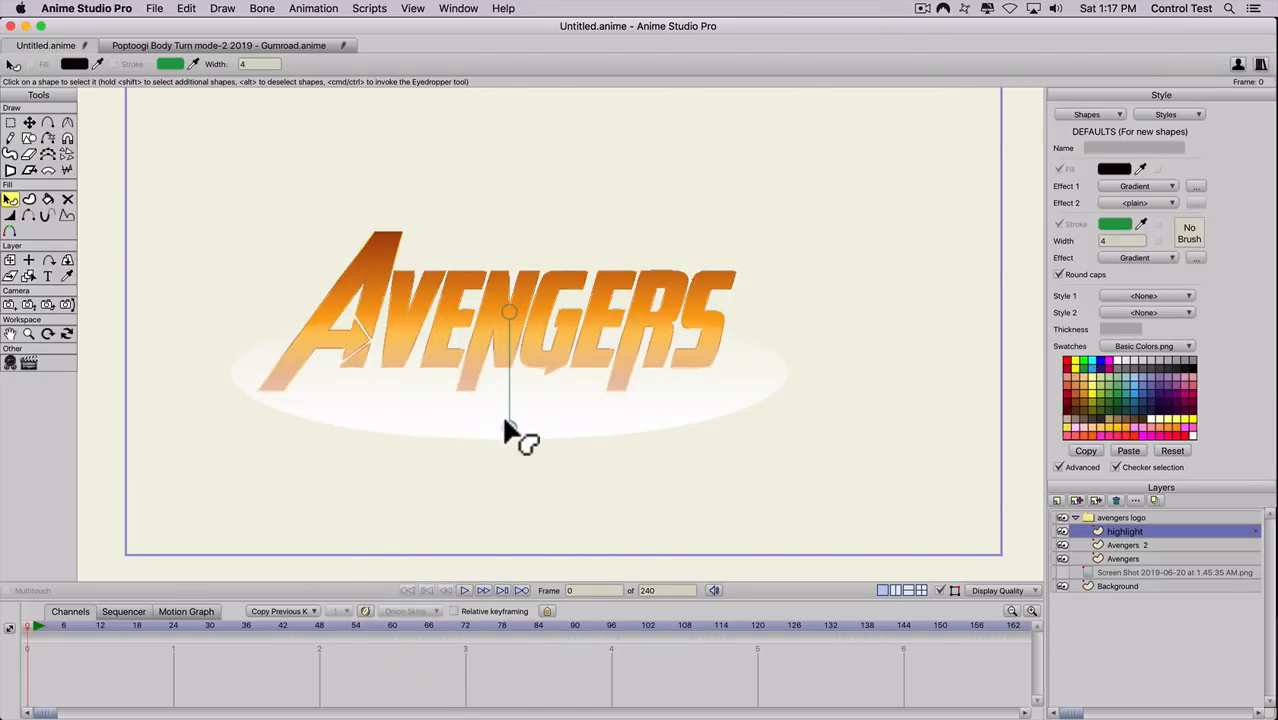
{"action": "left_click_drag", "start_coordinate": [505, 422], "coordinate": [505, 422]}
- Set the group mask of the avengers logo group to Hide all and apply it
{"action": "double_click", "coordinate": [1108, 516]}
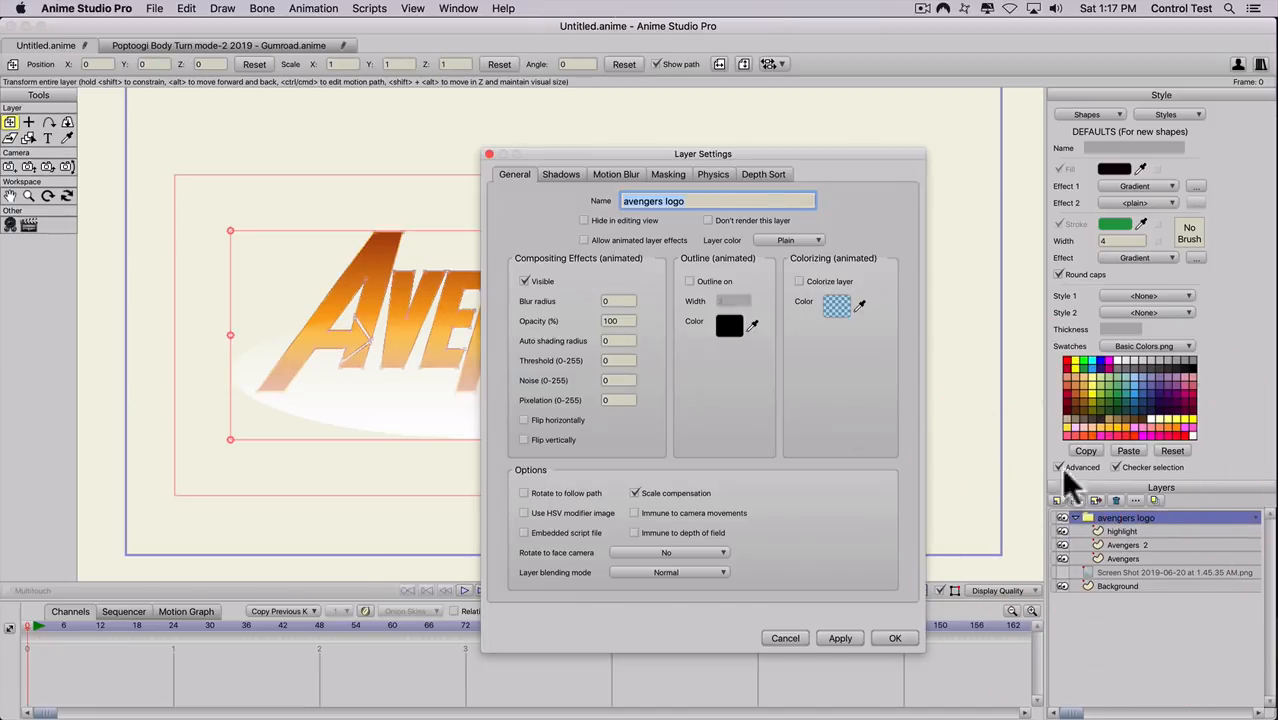
{"action": "left_click", "coordinate": [666, 175]}
{"action": "left_click", "coordinate": [608, 261]}
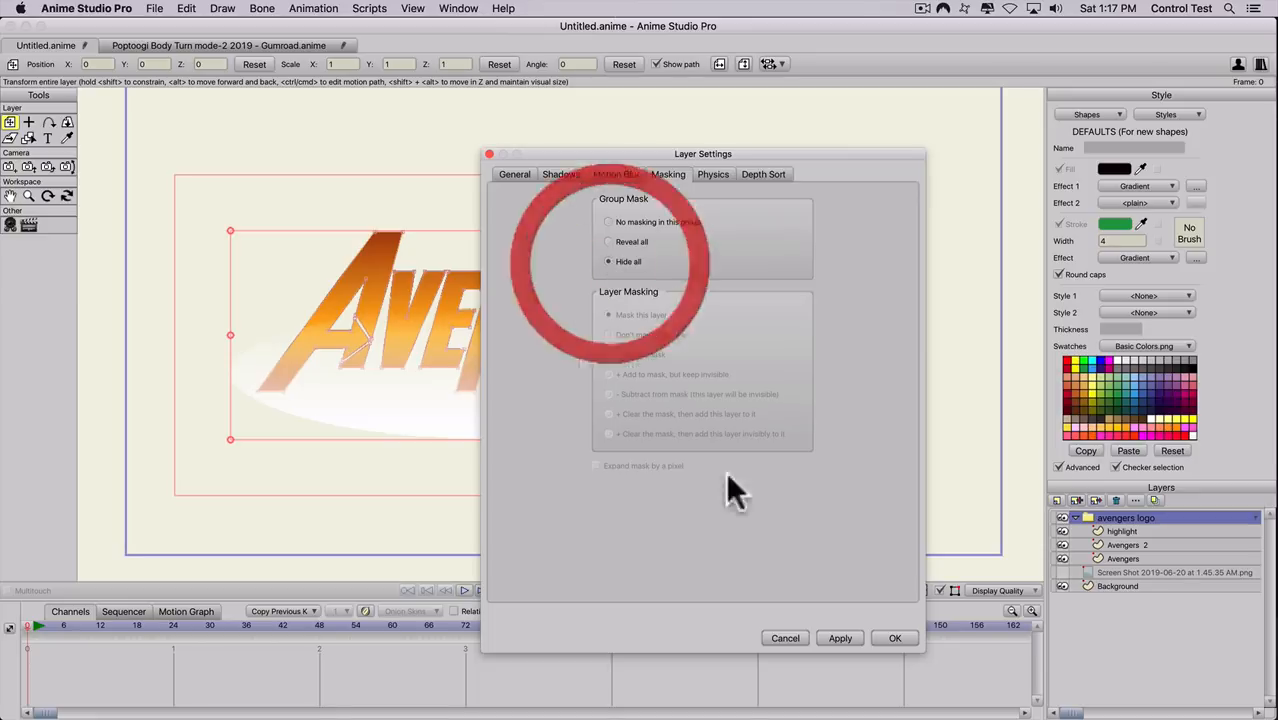
{"action": "left_click", "coordinate": [831, 637]}
{"action": "left_click", "coordinate": [893, 638]}
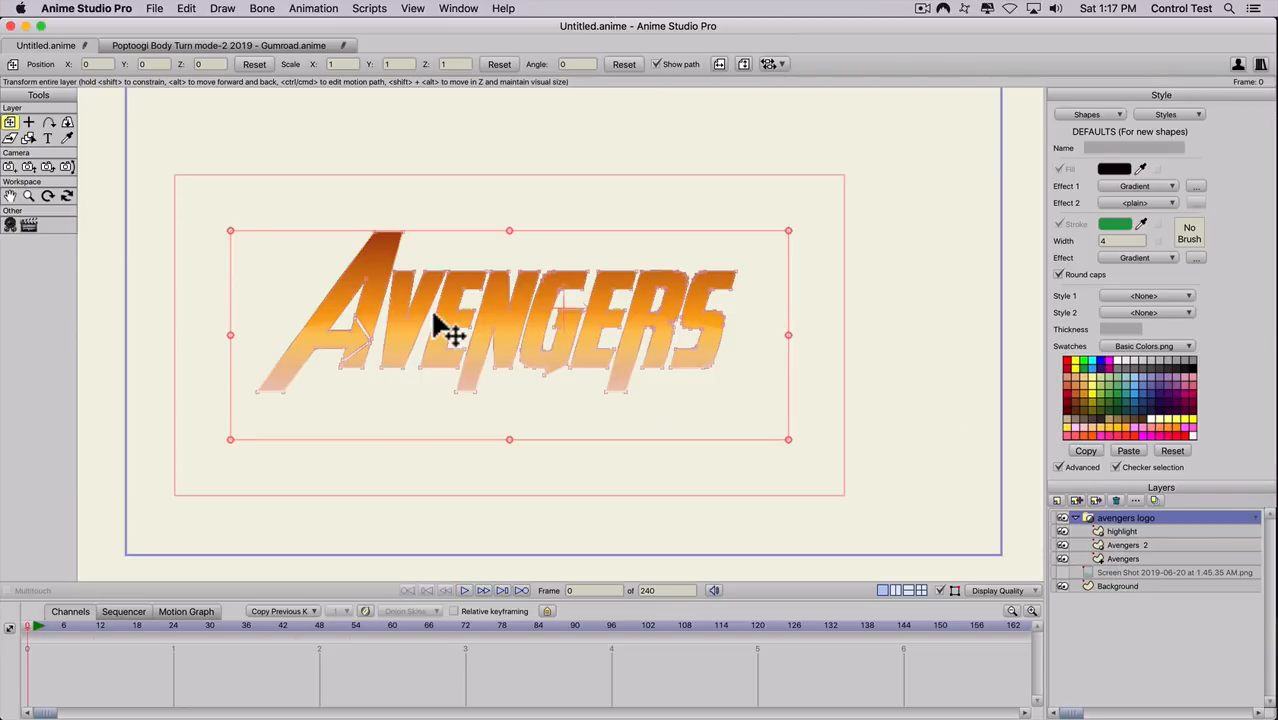
- Draw a rectangle covering the whole canvas frame on the Background layer
{"action": "scroll", "coordinate": [433, 318], "scroll_direction": "down", "scroll_amount": 2}
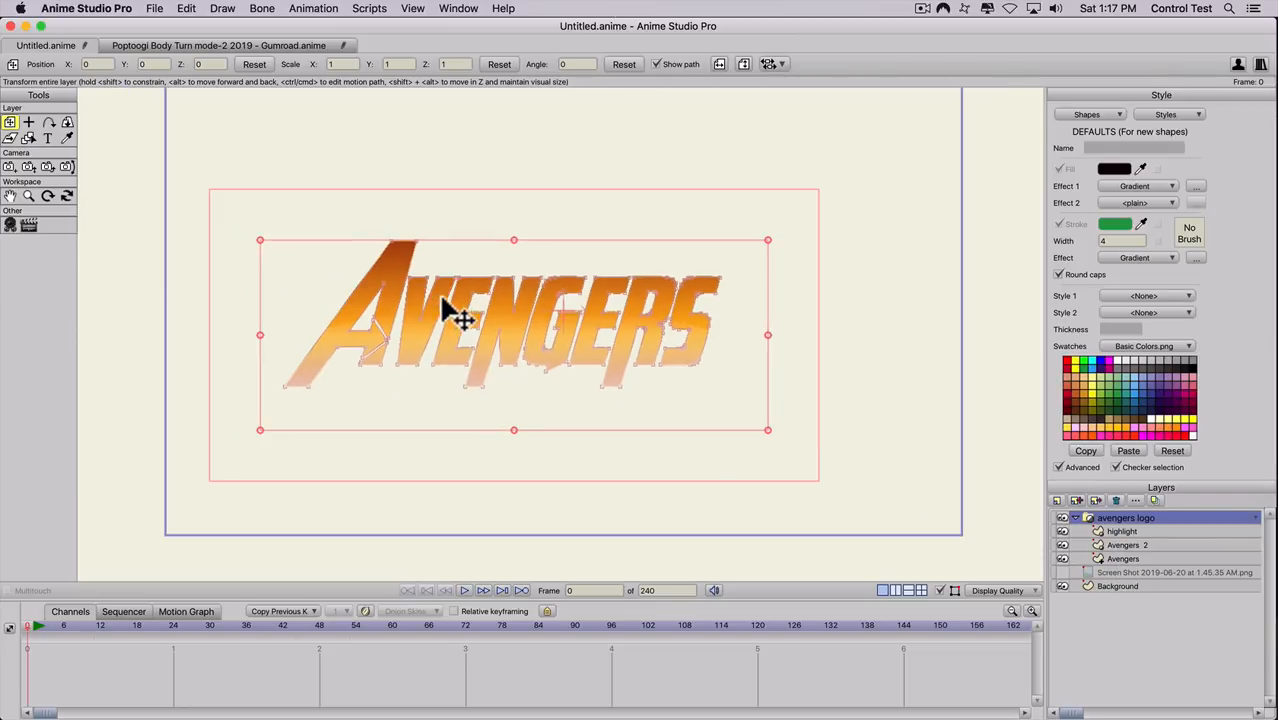
{"action": "left_click", "coordinate": [1089, 585]}
{"action": "left_click", "coordinate": [10, 138]}
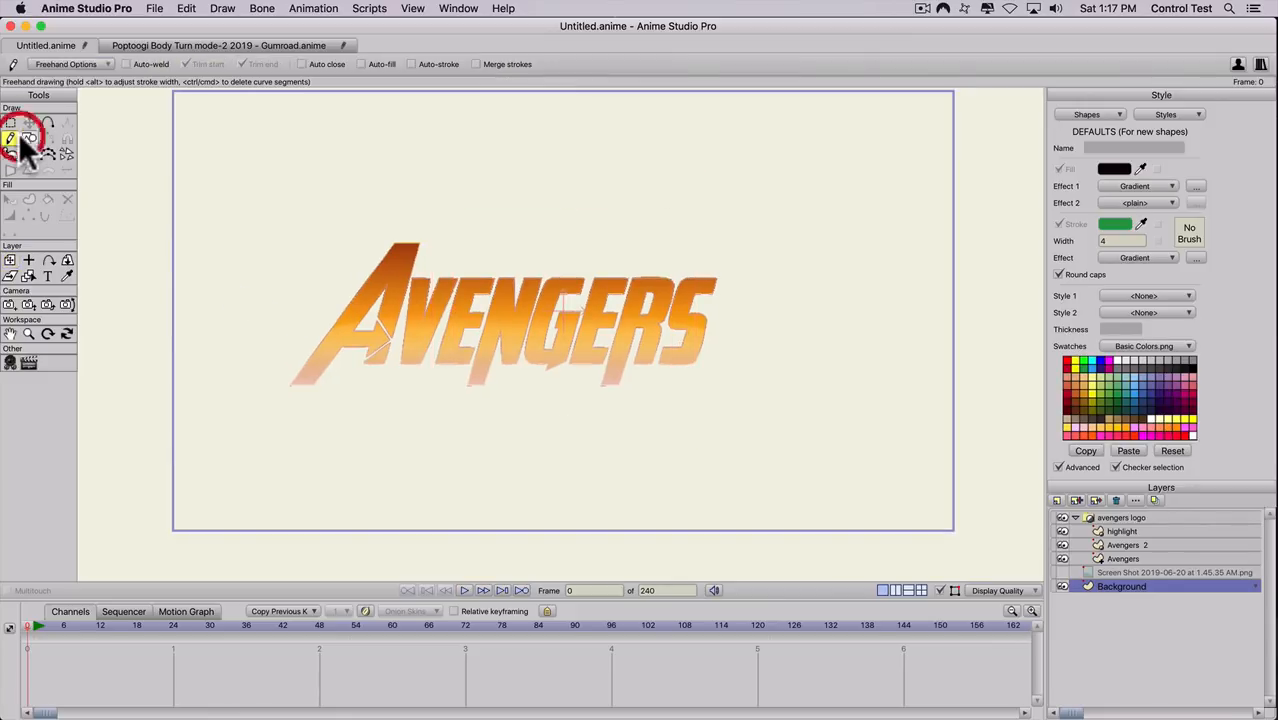
{"action": "scroll", "coordinate": [171, 165], "scroll_direction": "down", "scroll_amount": 1}
{"action": "key", "text": "s"}
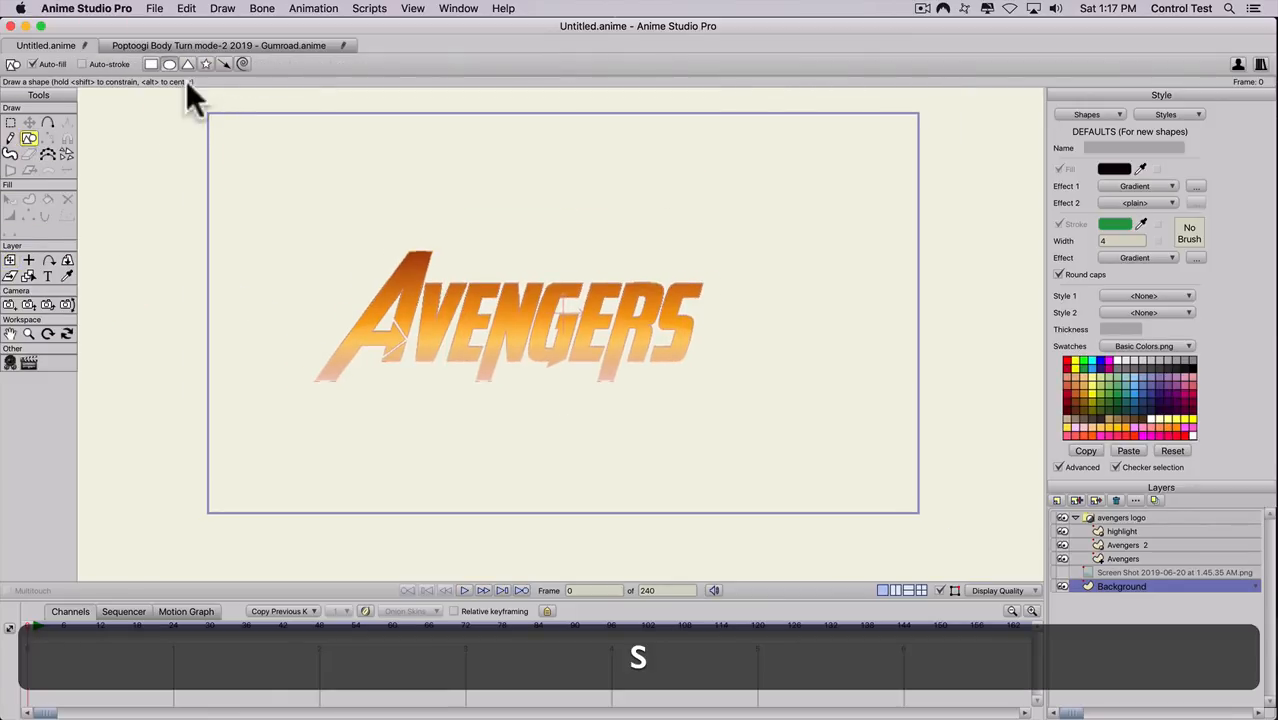
{"action": "left_click", "coordinate": [150, 63]}
{"action": "mouse_move", "coordinate": [205, 111]}
{"action": "left_mouse_down"}
{"action": "mouse_move", "coordinate": [761, 465]}
{"action": "mouse_move", "coordinate": [918, 515]}
{"action": "left_mouse_up"}
- Switch the background rectangle's first fill effect from Gradient to <plain> for a solid black backdrop, and deselect it
{"action": "key", "text": "q"}
{"action": "left_click", "coordinate": [856, 457]}
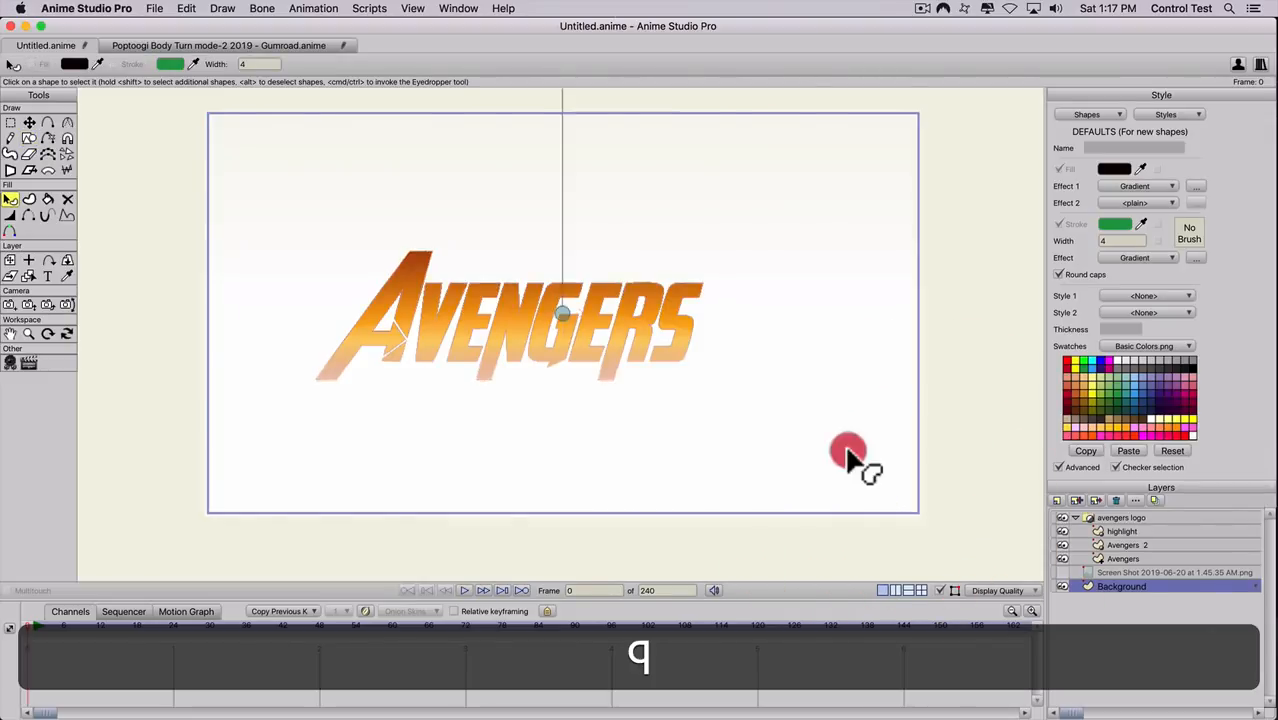
{"action": "left_click", "coordinate": [1140, 197]}
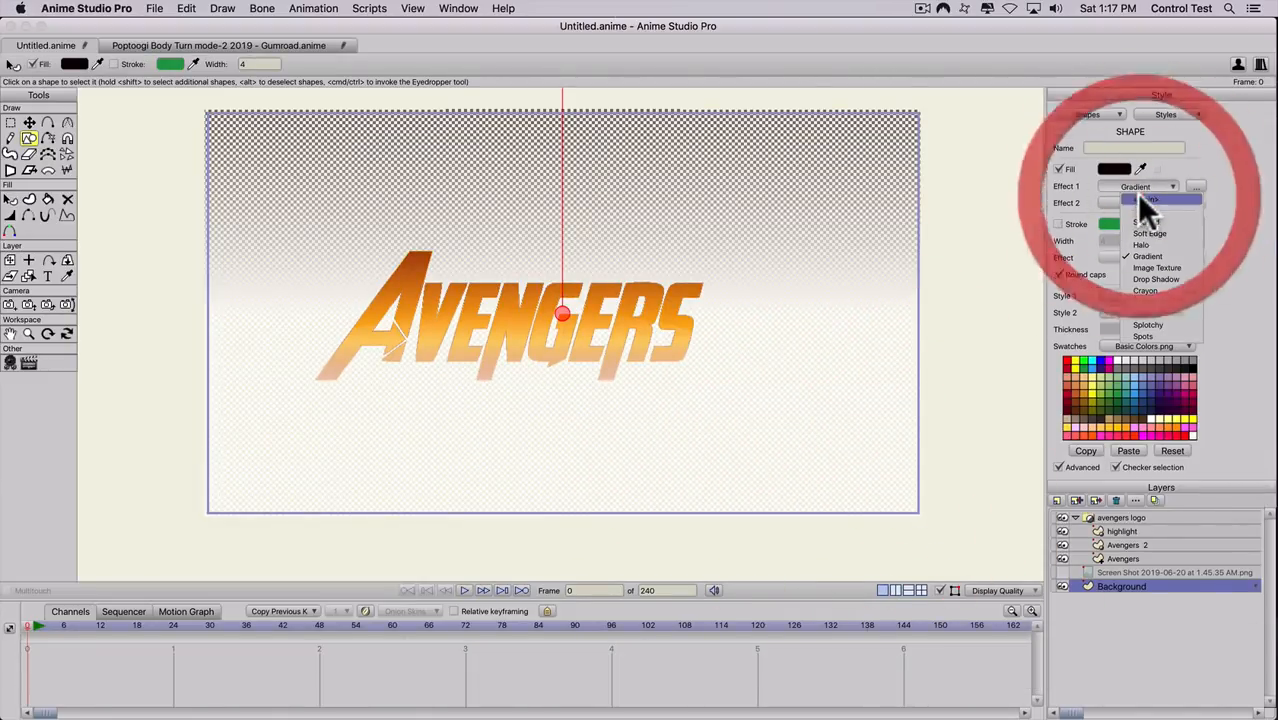
{"action": "left_click", "coordinate": [1137, 197]}
{"action": "key", "text": "t"}
{"action": "left_click", "coordinate": [941, 434]}
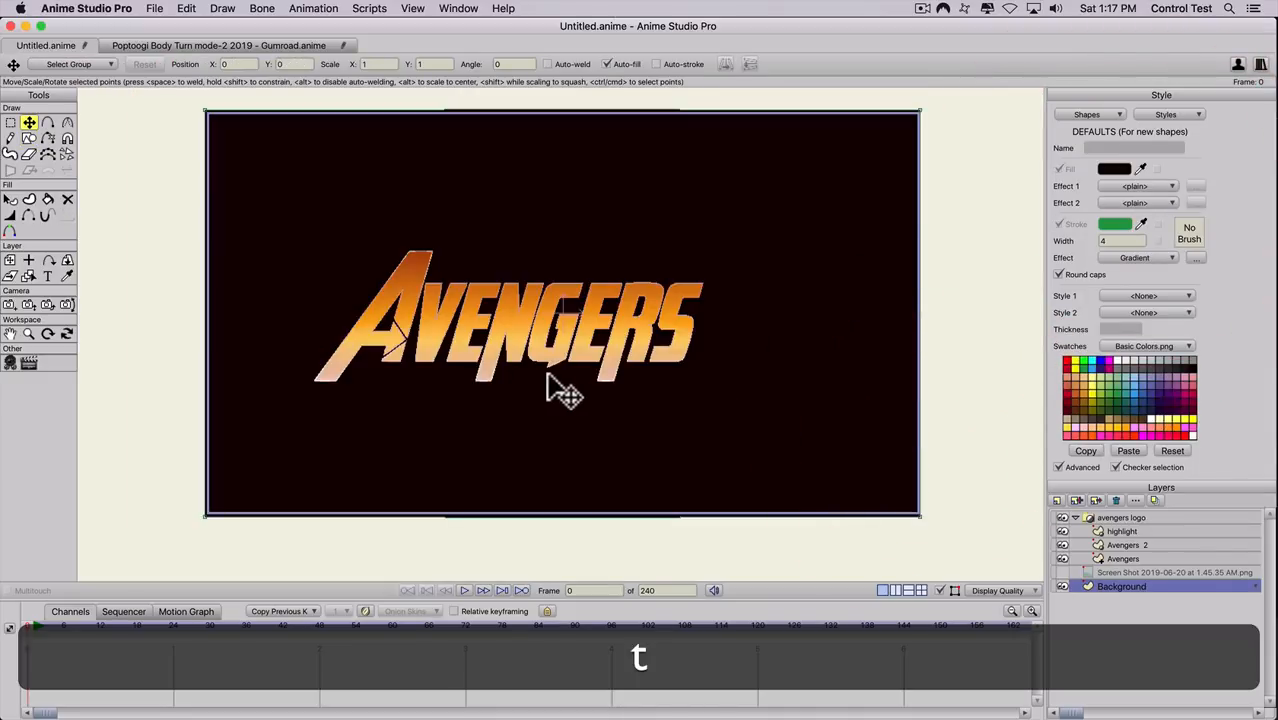
- Move the highlight layer's oval up over the upper half of the lettering, to about X -0.18, Y 0.19
{"action": "left_click", "coordinate": [1118, 531]}
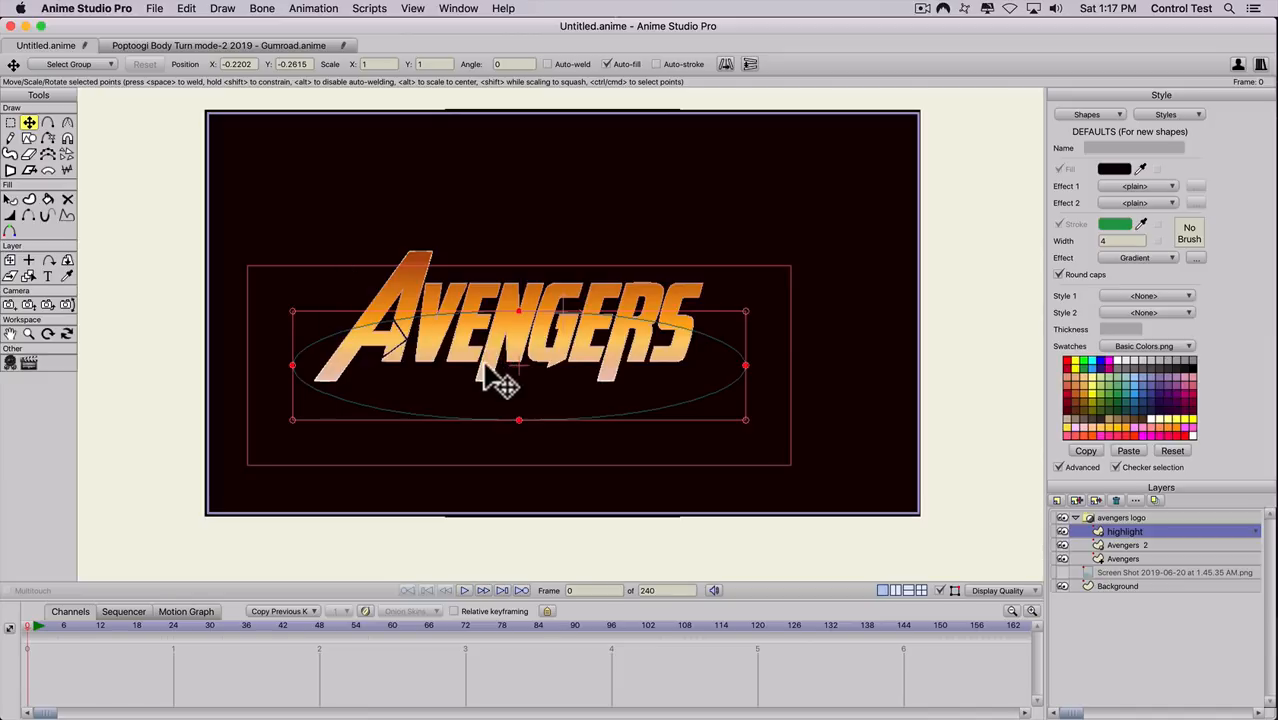
{"action": "left_click_drag", "start_coordinate": [488, 360], "coordinate": [498, 278]}
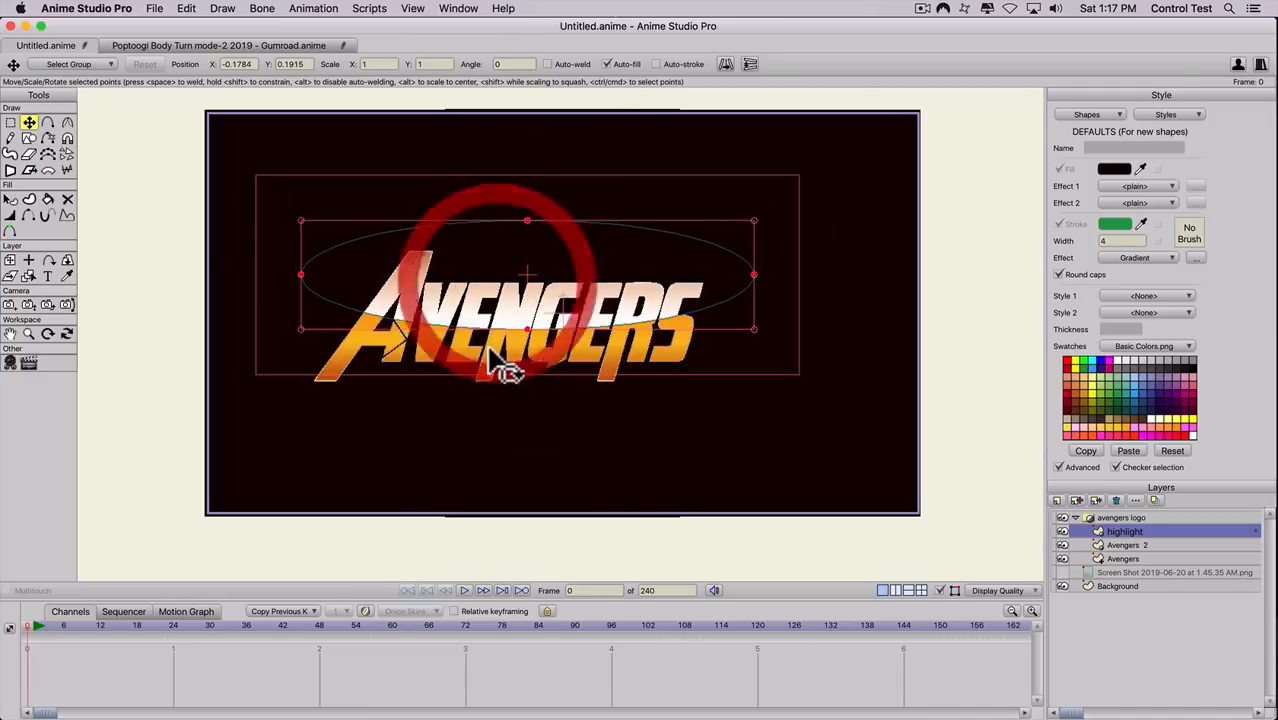
{"action": "scroll", "coordinate": [494, 350], "scroll_direction": "up", "scroll_amount": 1}
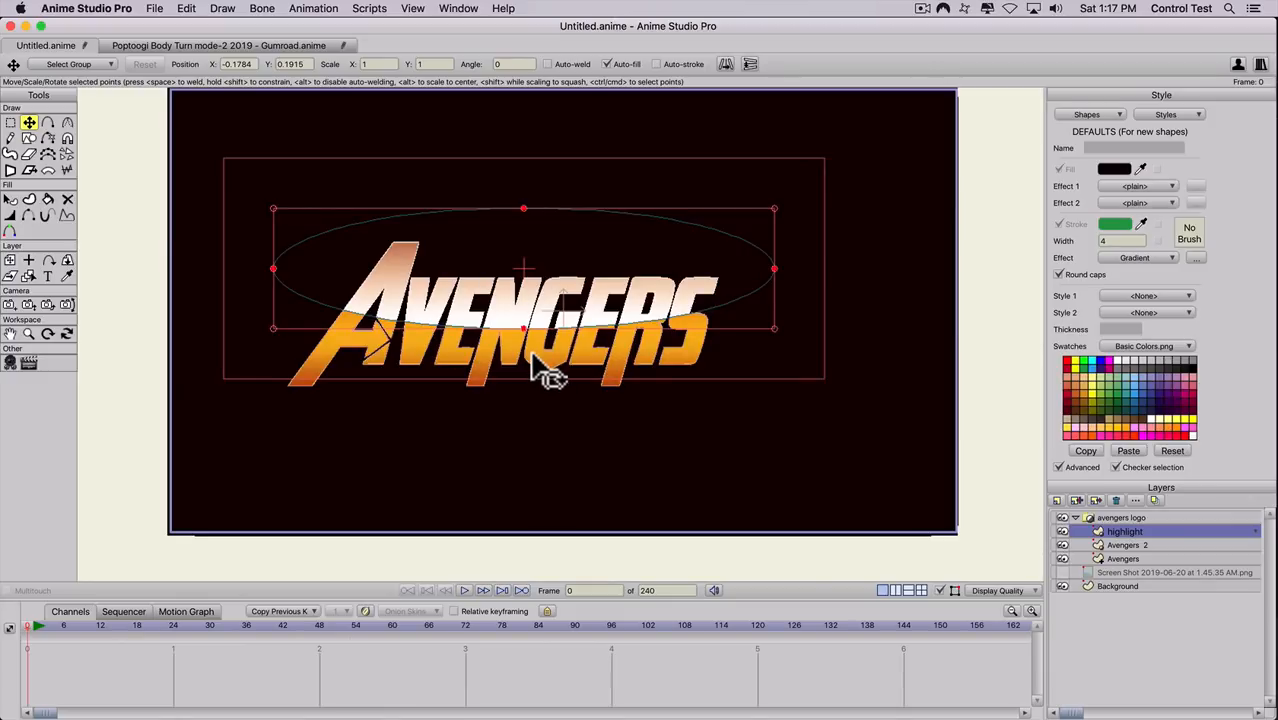
- Lower the highlight oval to about X -0.19, Y 0.17, and shift both gradient handles down into the lower half of the lettering, closer together
{"action": "scroll", "coordinate": [520, 352], "scroll_direction": "up", "scroll_amount": 1}
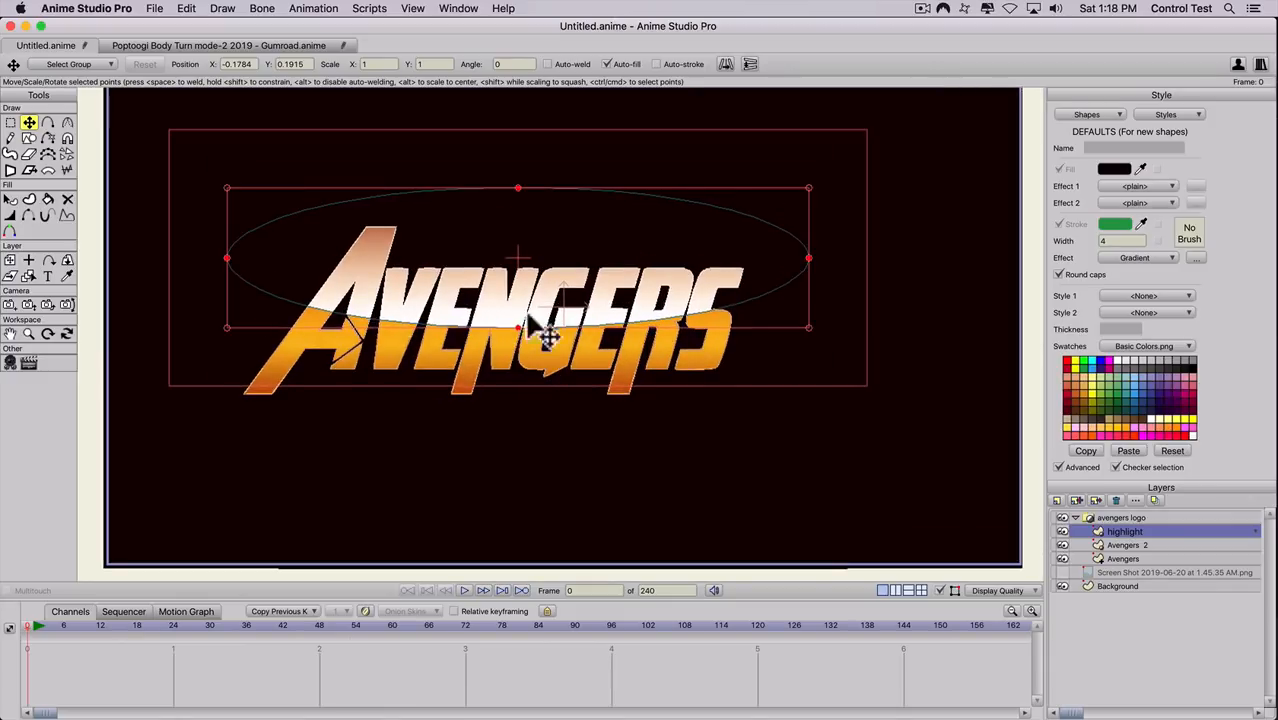
{"action": "left_click_drag", "start_coordinate": [442, 234], "coordinate": [440, 285]}
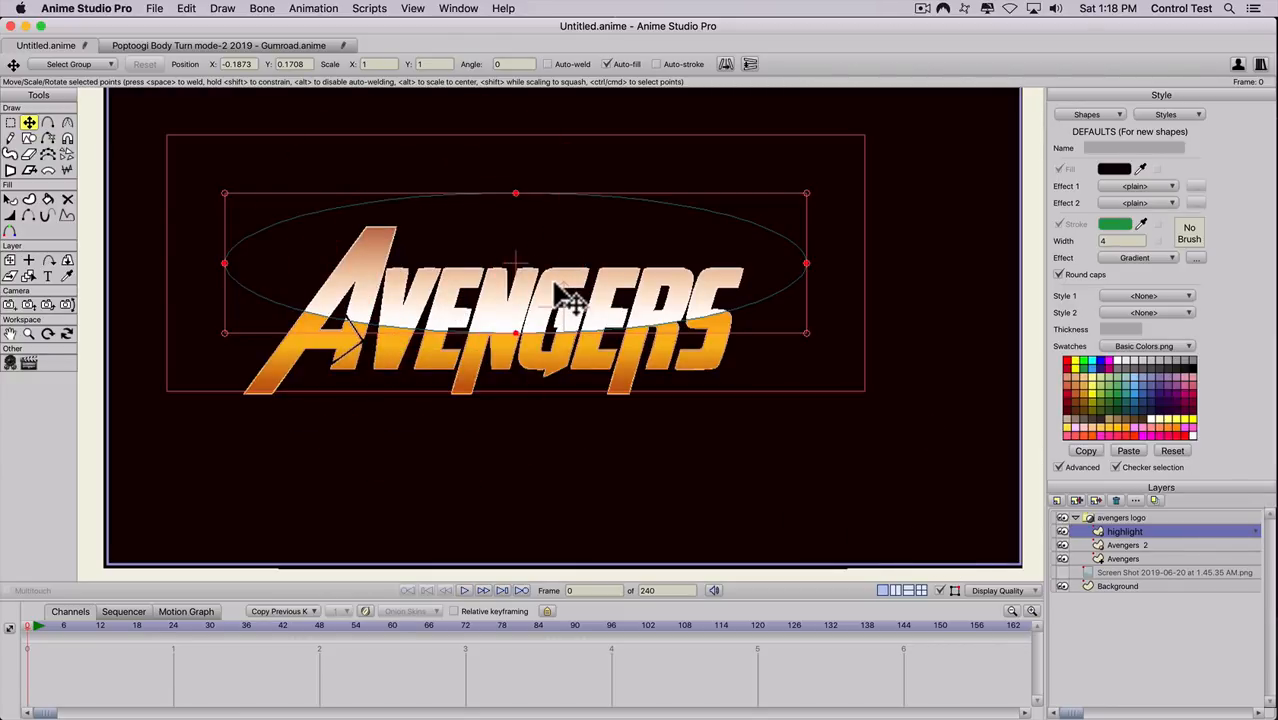
{"action": "key", "text": "q"}
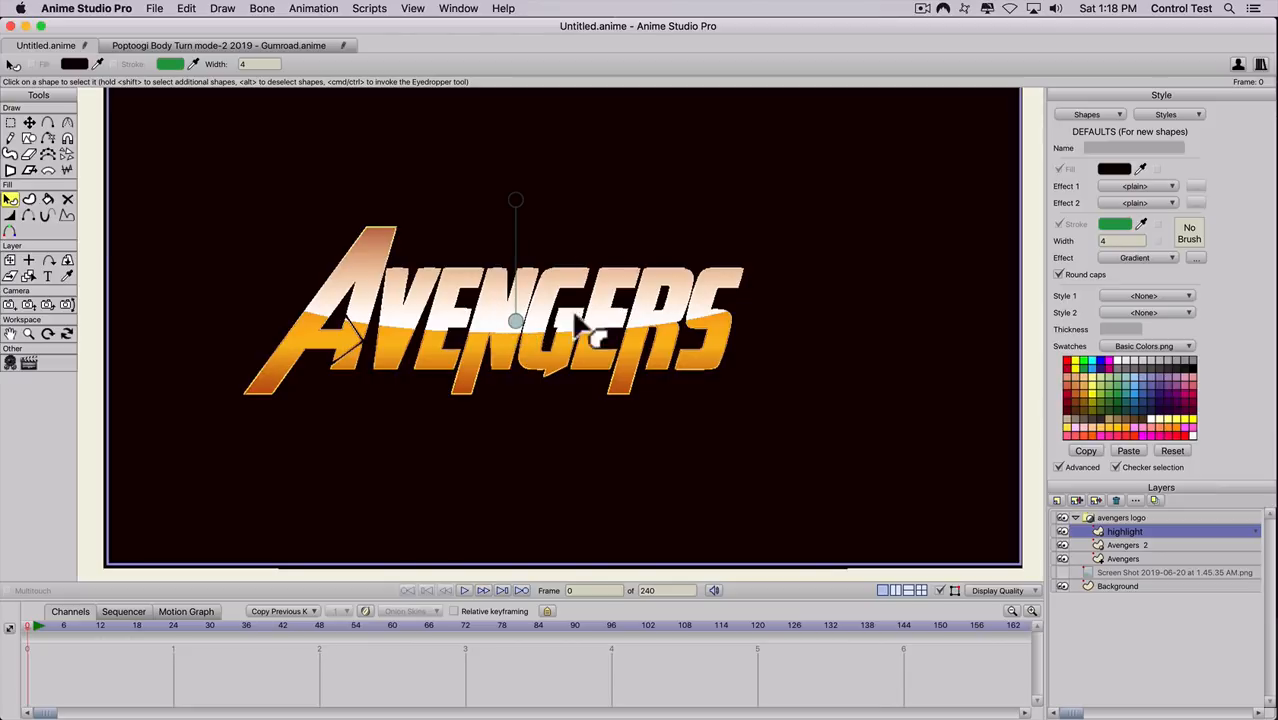
{"action": "mouse_move", "coordinate": [513, 317]}
{"action": "left_mouse_down"}
{"action": "mouse_move", "coordinate": [513, 365]}
{"action": "mouse_move", "coordinate": [513, 300]}
{"action": "mouse_move", "coordinate": [512, 333]}
{"action": "left_mouse_up"}
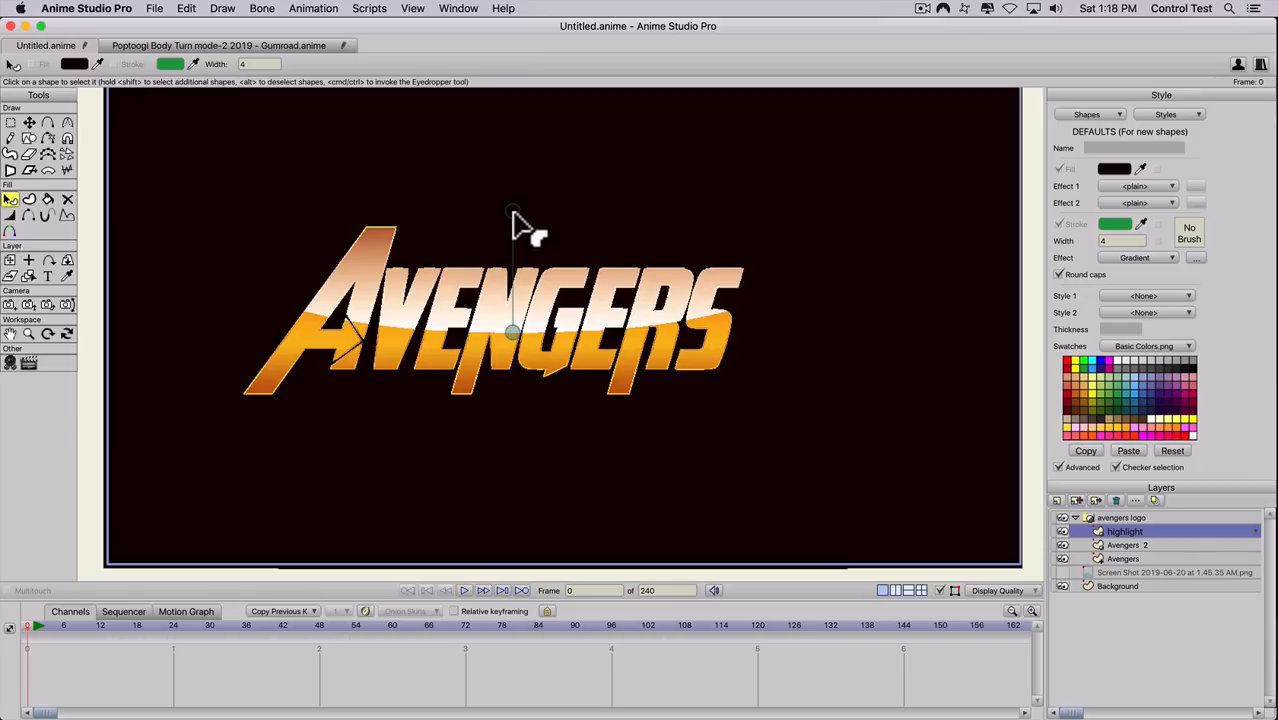
{"action": "left_click_drag", "start_coordinate": [512, 218], "coordinate": [513, 255]}
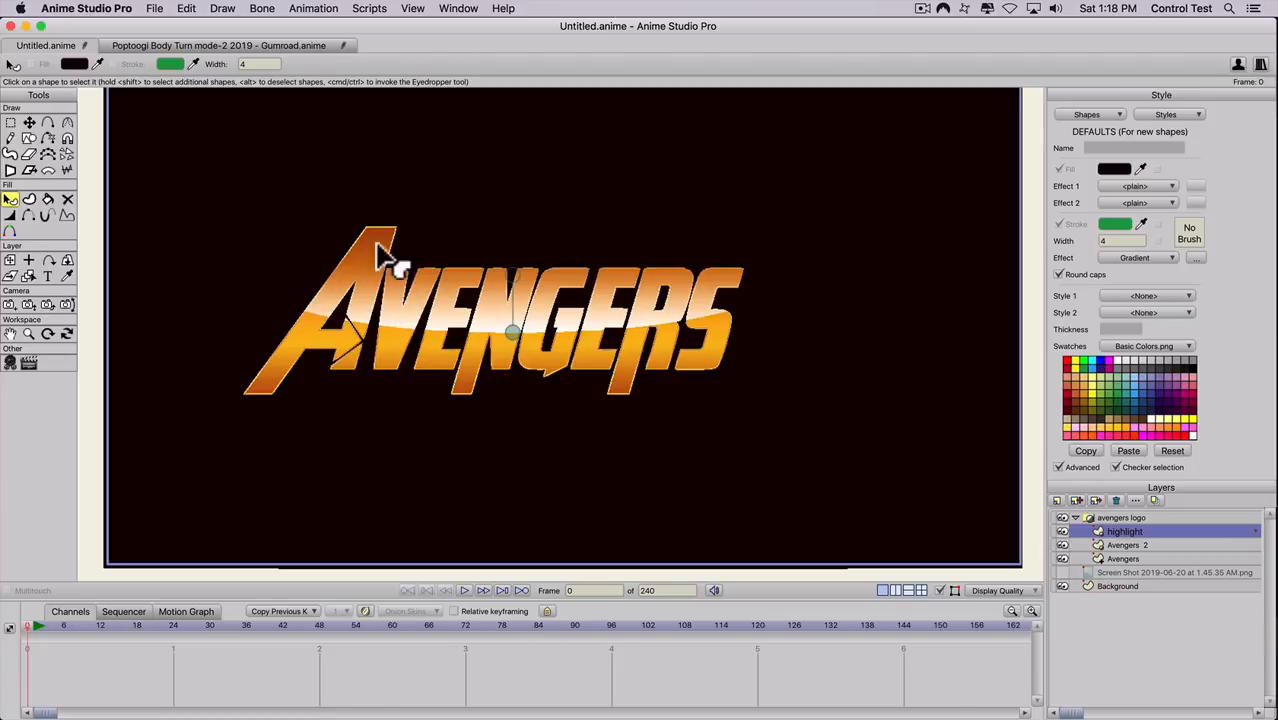
{"action": "left_click_drag", "start_coordinate": [514, 338], "coordinate": [513, 371]}
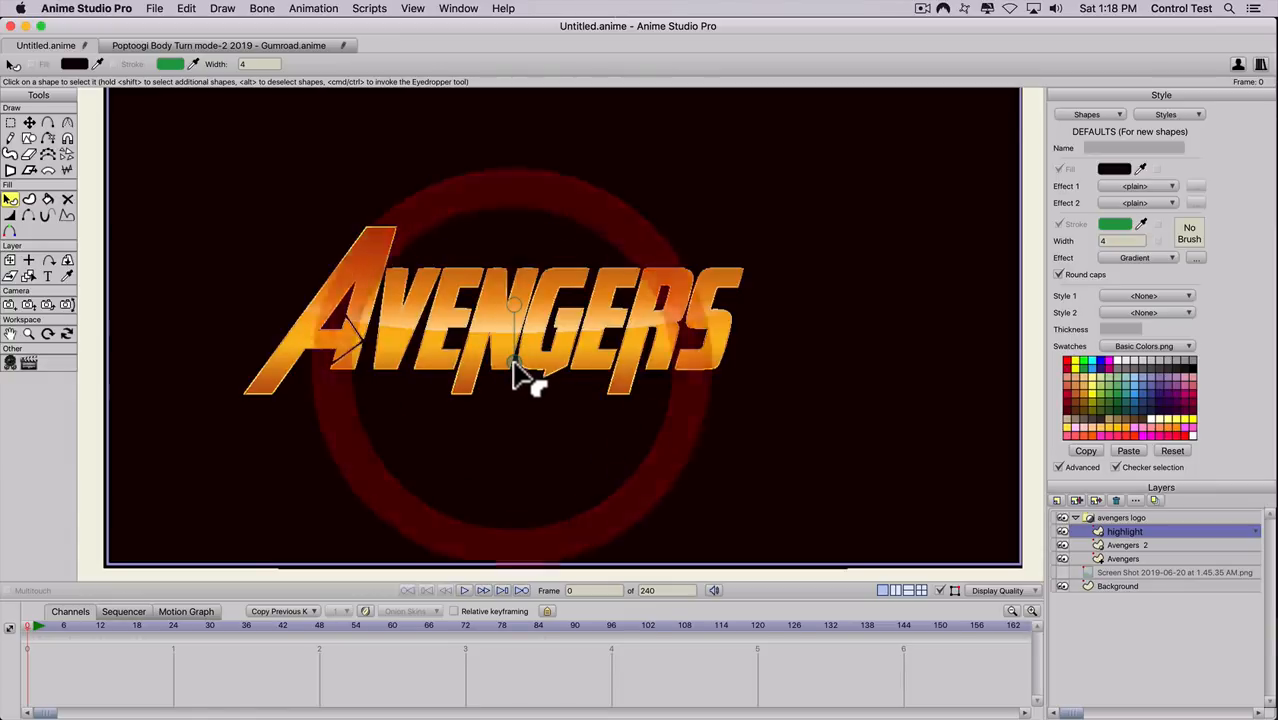
{"action": "left_click", "coordinate": [515, 302], "text": "shift"}
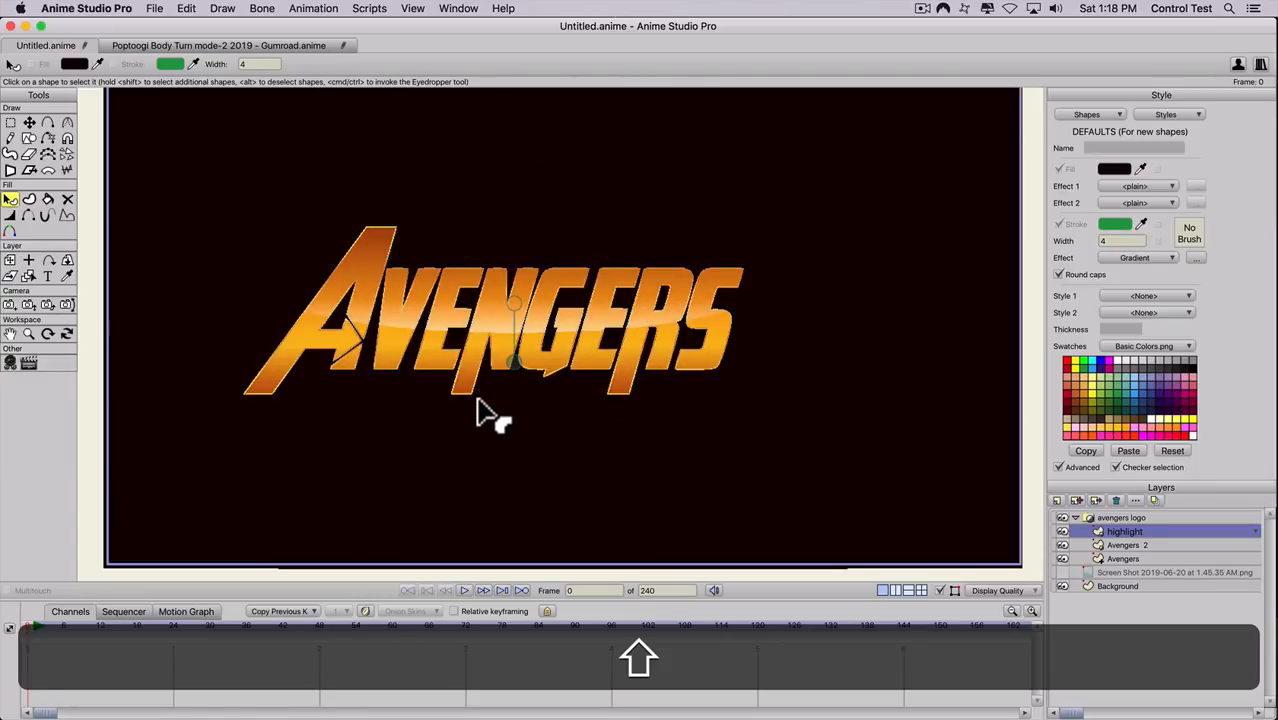
- Render the current frame to preview the logo, and close the render
{"action": "key", "text": "super+r"}
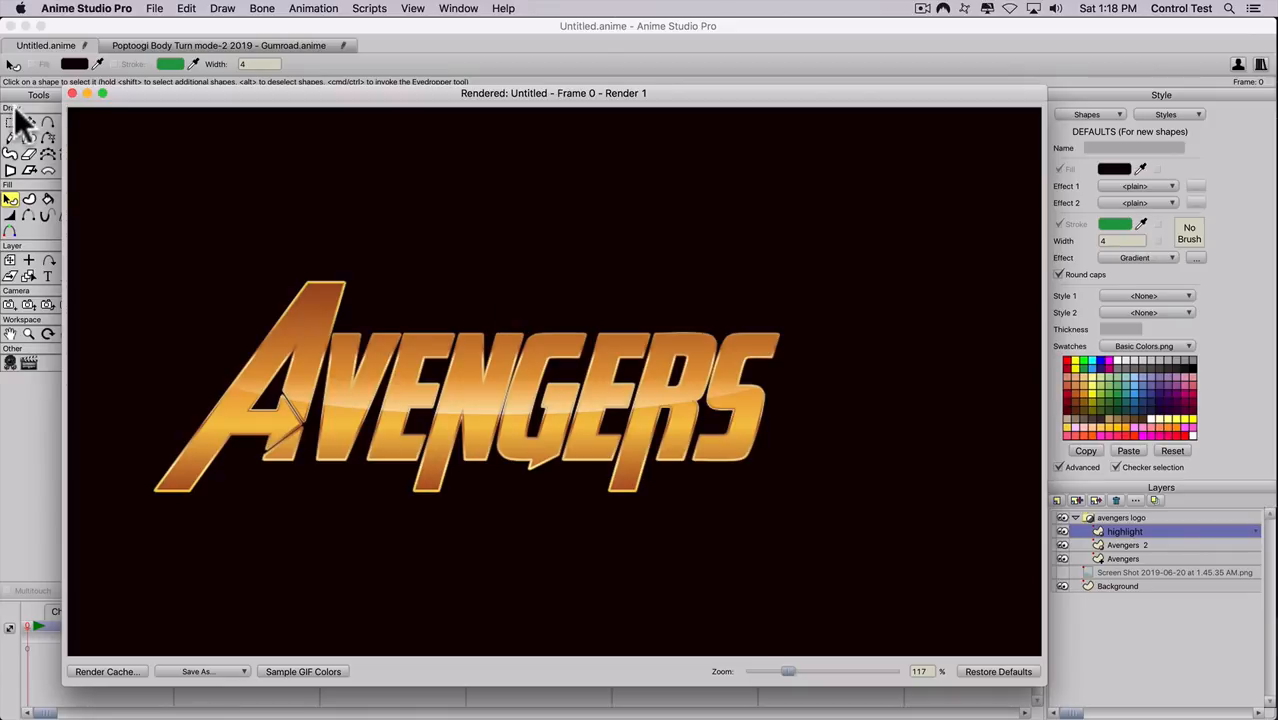
{"action": "left_click", "coordinate": [72, 93]}
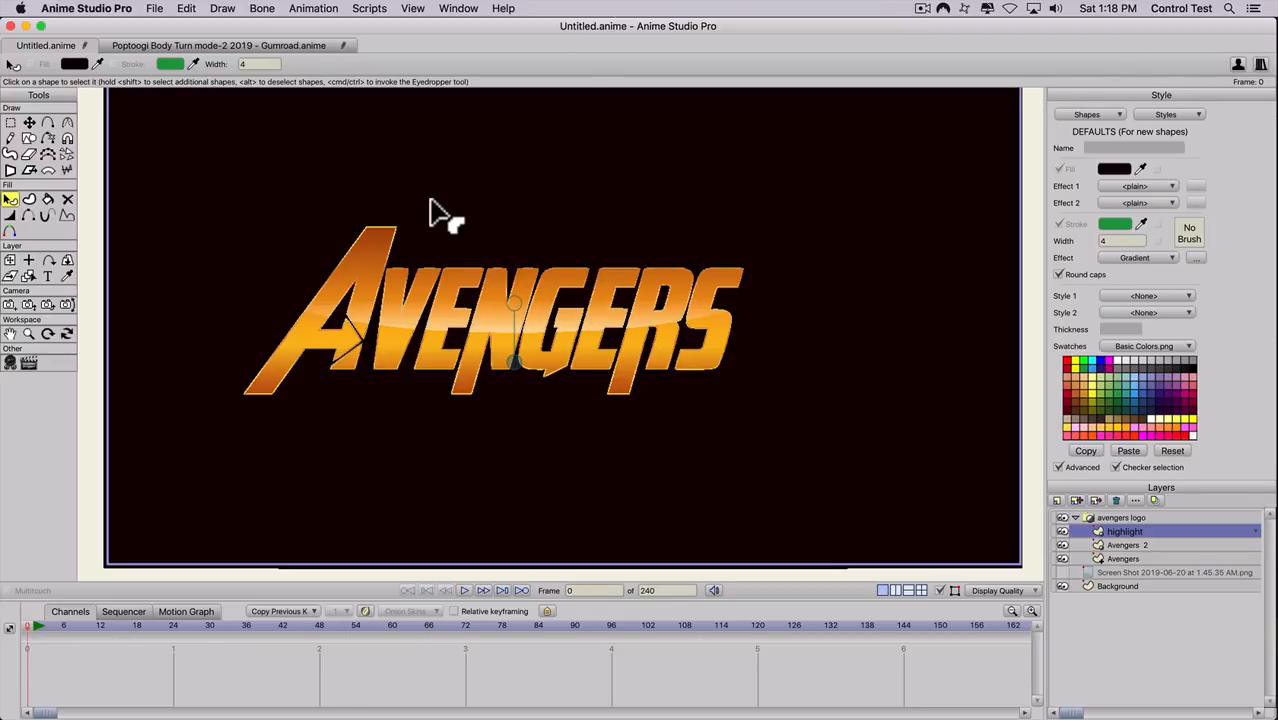
- Move the whole avengers logo group to about X 0.40, Y -0.06 on the canvas
{"action": "left_click", "coordinate": [1099, 516]}
{"action": "left_click", "coordinate": [605, 328]}
{"action": "left_click_drag", "start_coordinate": [605, 328], "coordinate": [708, 285]}
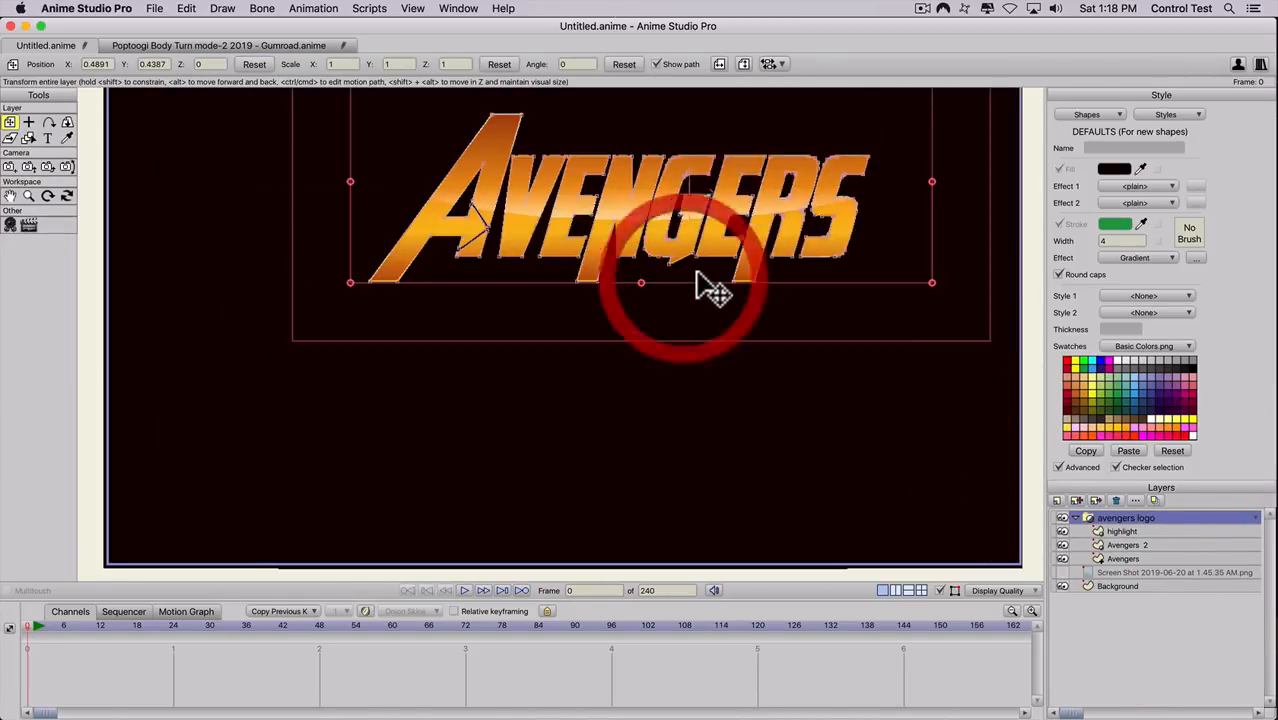
{"action": "left_click_drag", "start_coordinate": [528, 371], "coordinate": [576, 374]}
{"action": "left_click_drag", "start_coordinate": [452, 352], "coordinate": [419, 400]}
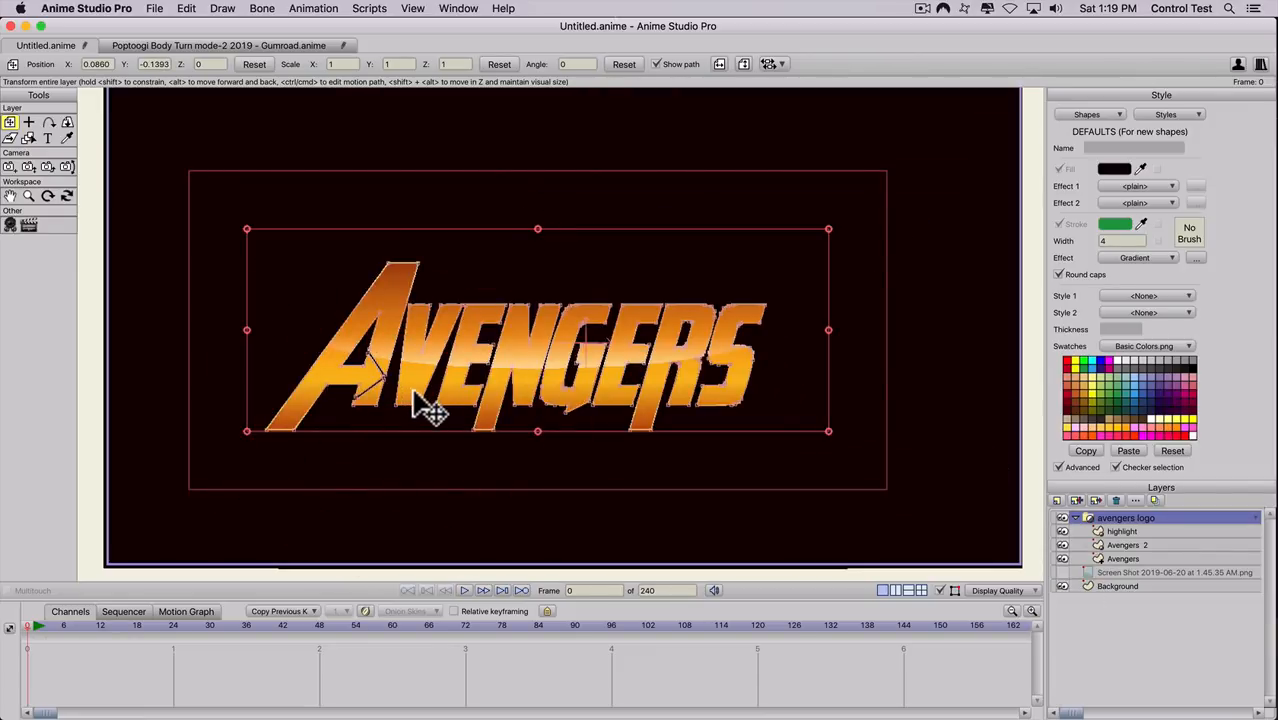
{"action": "key", "text": "super+z"}
{"action": "key", "text": "super+z"}
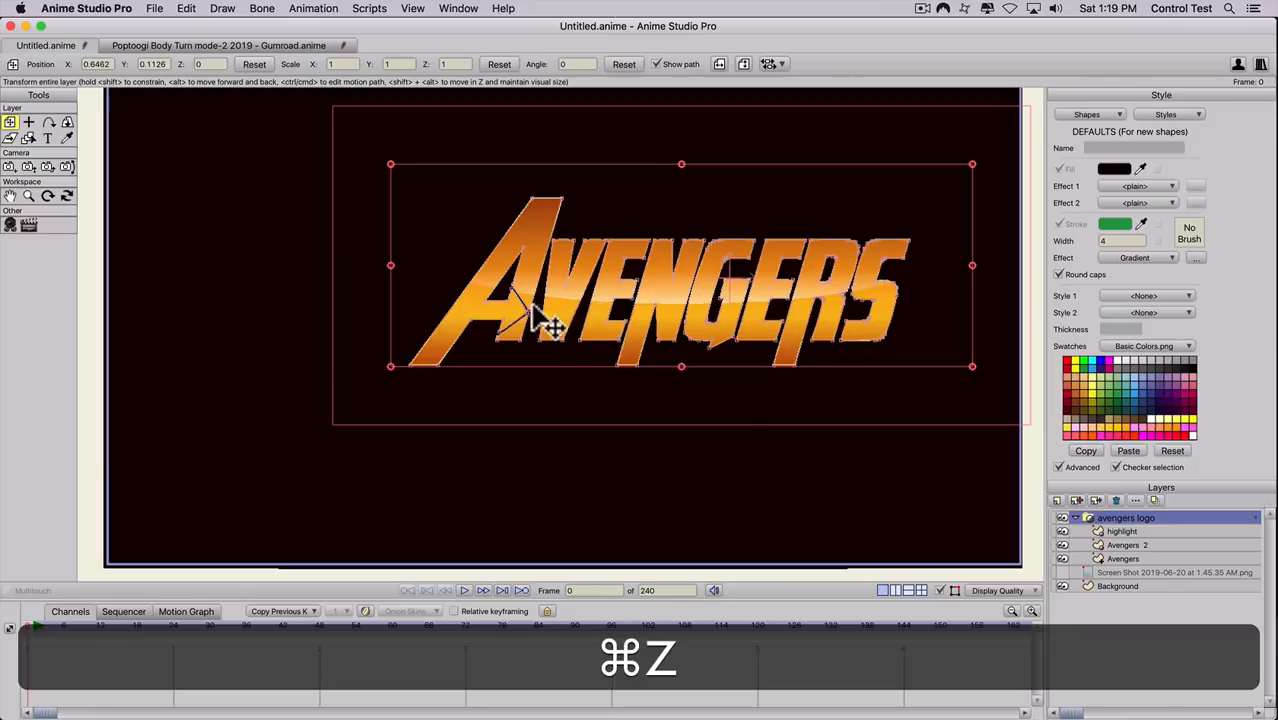
{"action": "scroll", "coordinate": [398, 348], "scroll_direction": "down", "scroll_amount": 3}
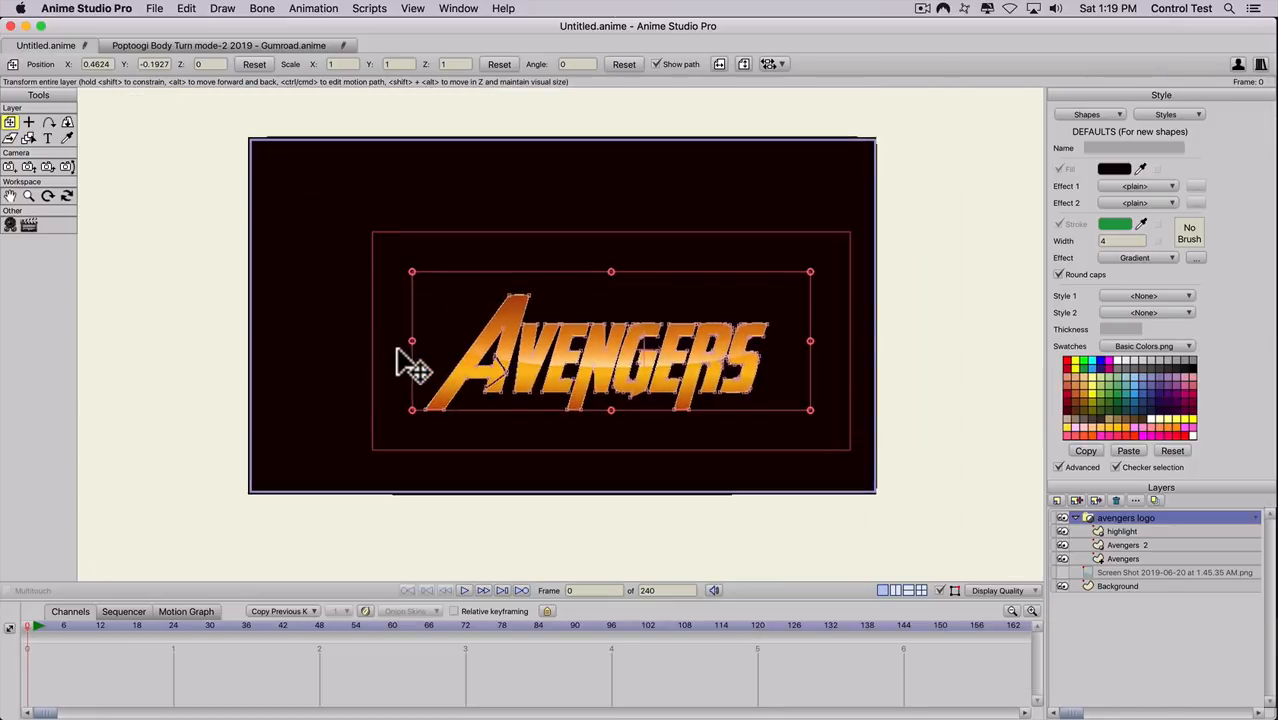
{"action": "left_click_drag", "start_coordinate": [556, 364], "coordinate": [546, 342]}
- Collapse the avengers logo group and hide it
{"action": "left_click", "coordinate": [1075, 518]}
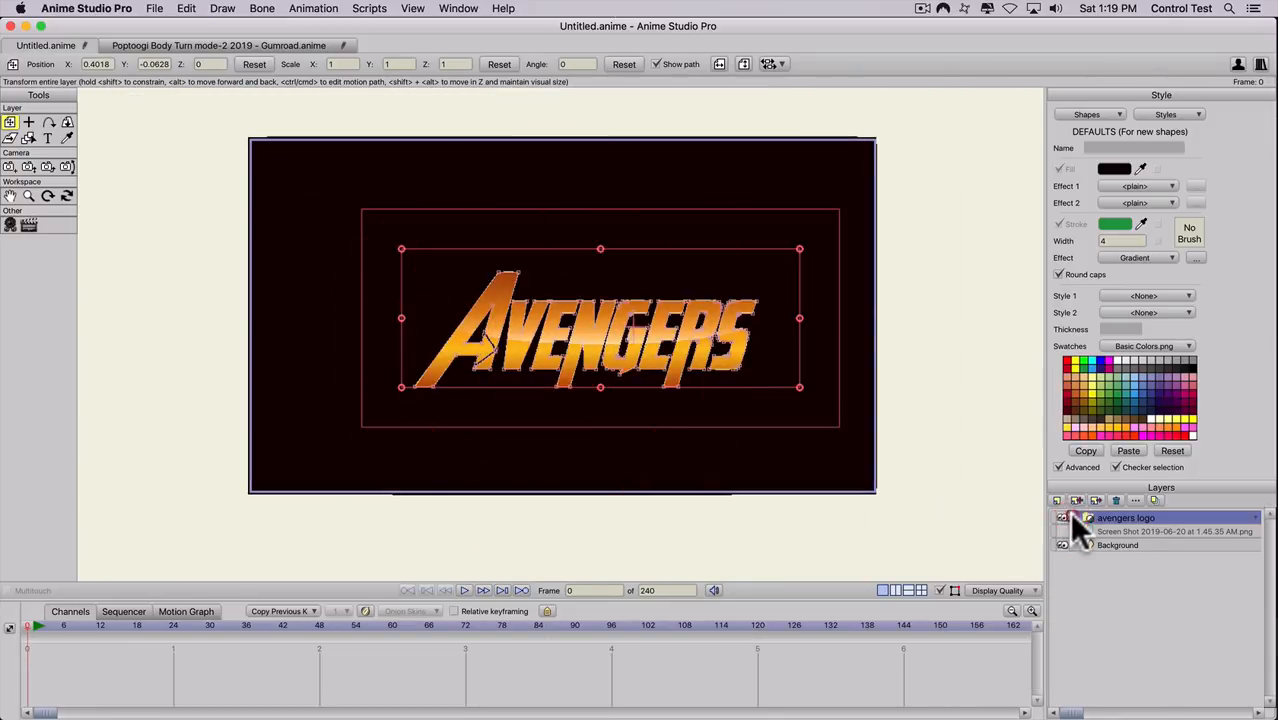
{"action": "left_click", "coordinate": [1062, 518]}
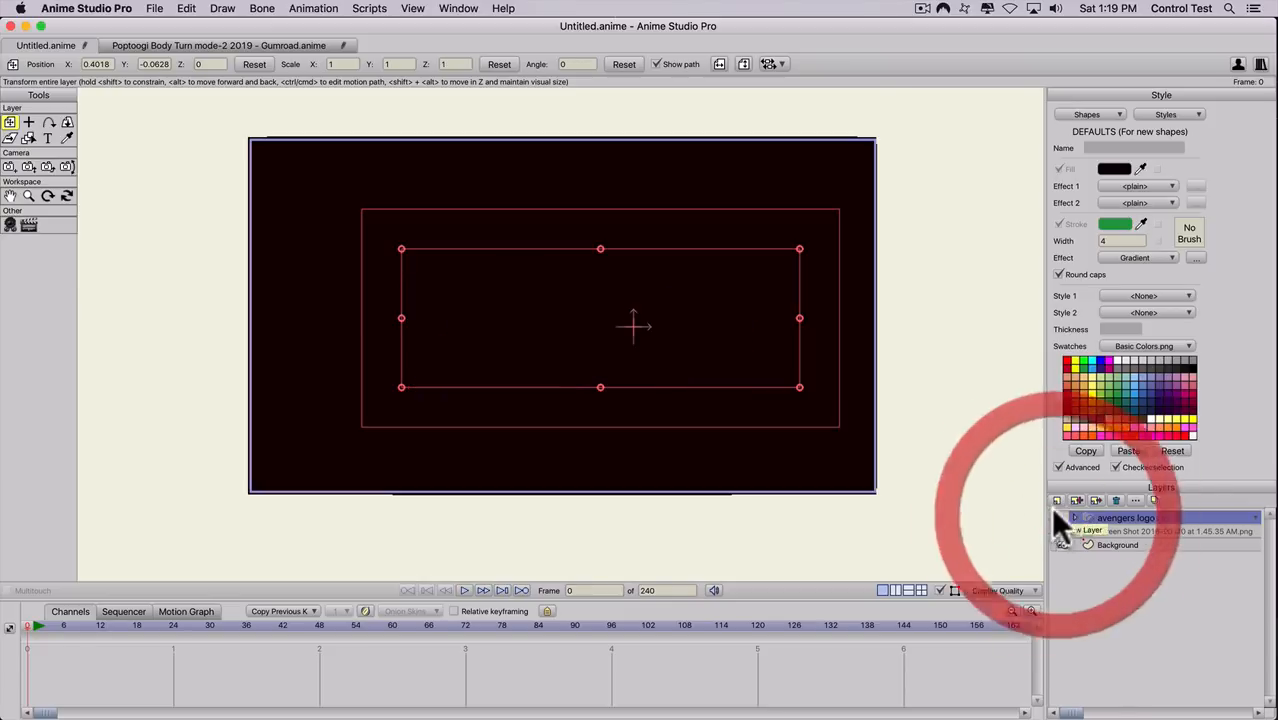
{"action": "key", "text": "s"}
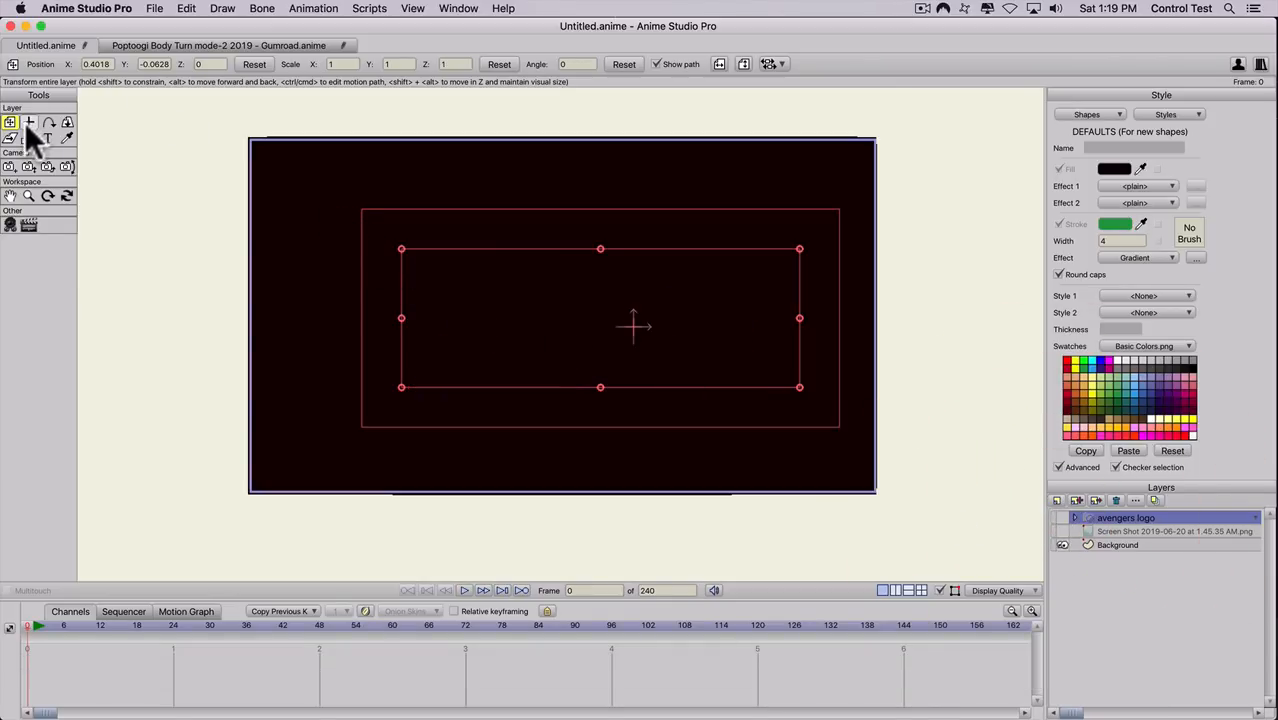
- Add a new vector layer above the avengers logo group and name it gold
{"action": "left_click", "coordinate": [1057, 500]}
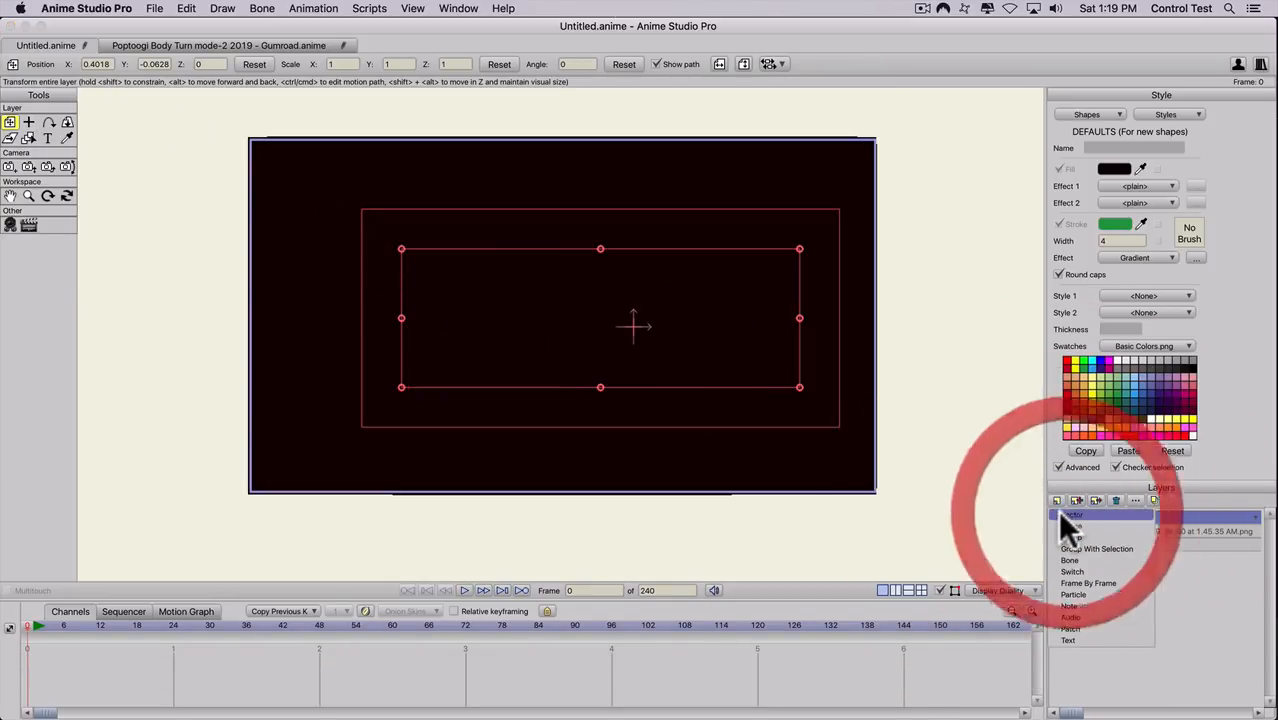
{"action": "left_click", "coordinate": [1060, 512]}
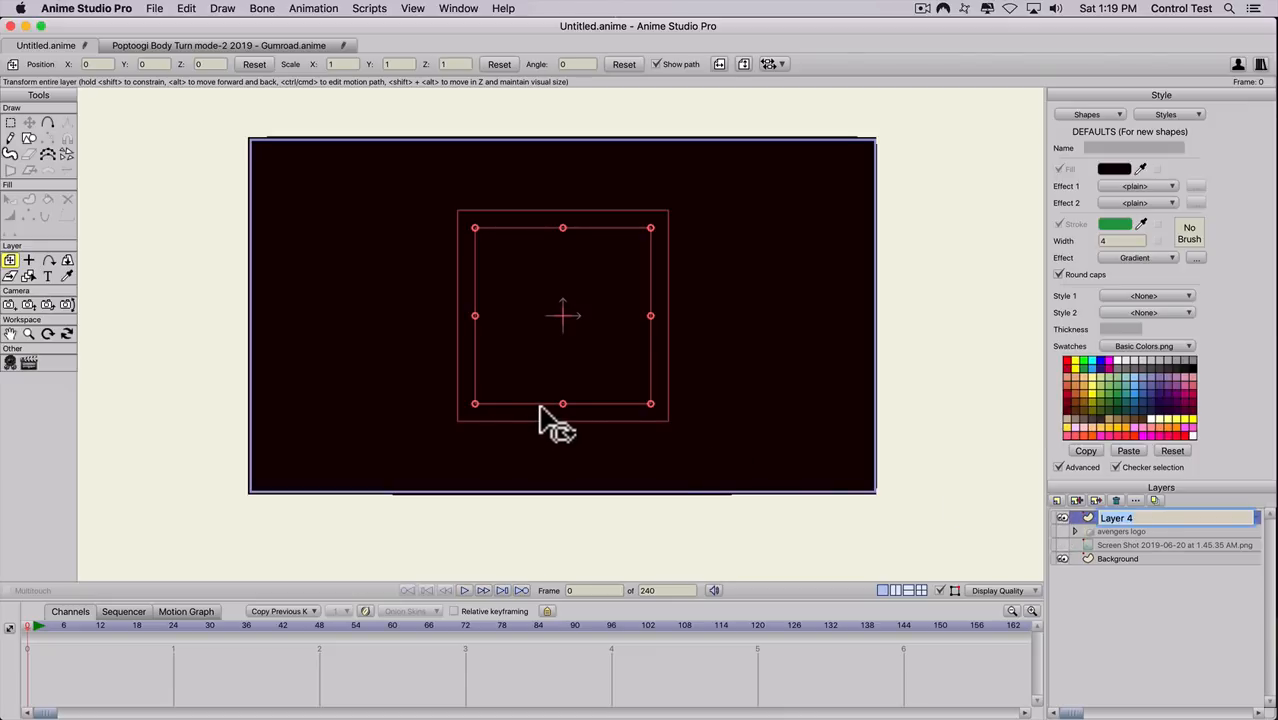
{"action": "type", "text": "gold"}
{"action": "key", "text": "Return"}
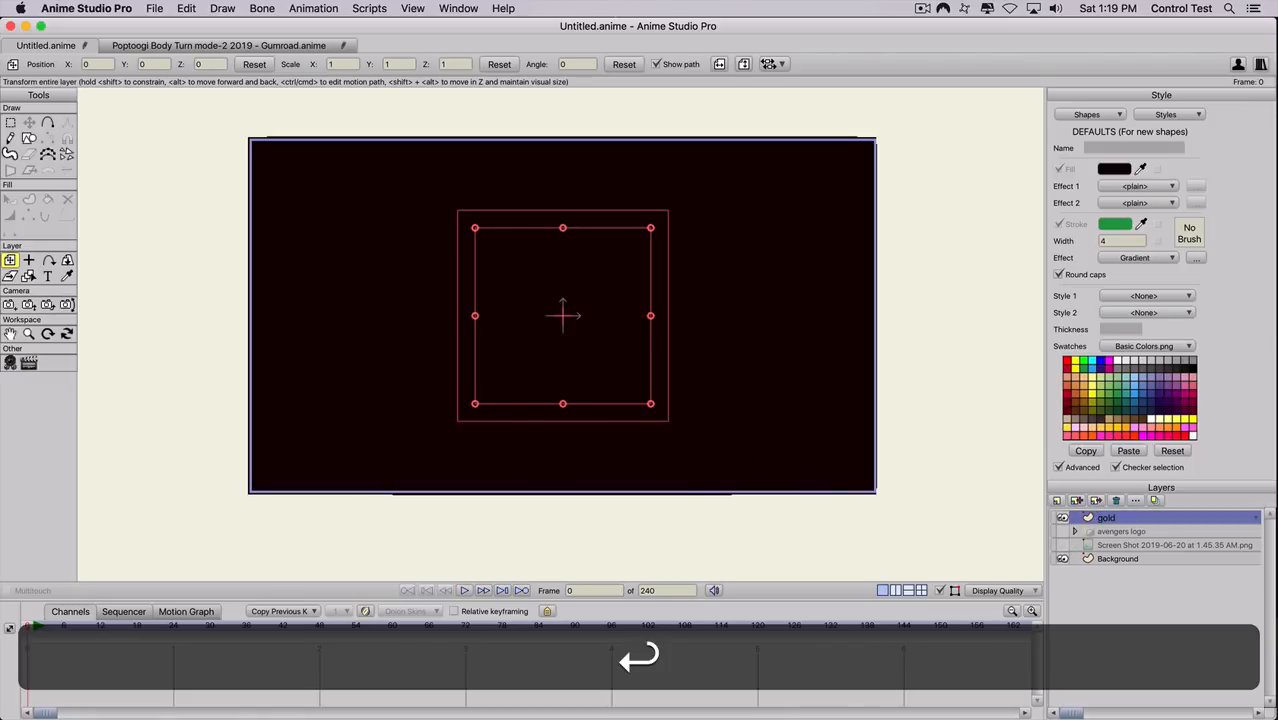
- Draw a tall, narrow rectangle on the gold layer in the left part of the canvas frame
{"action": "key", "text": "s"}
{"action": "left_click", "coordinate": [150, 66]}
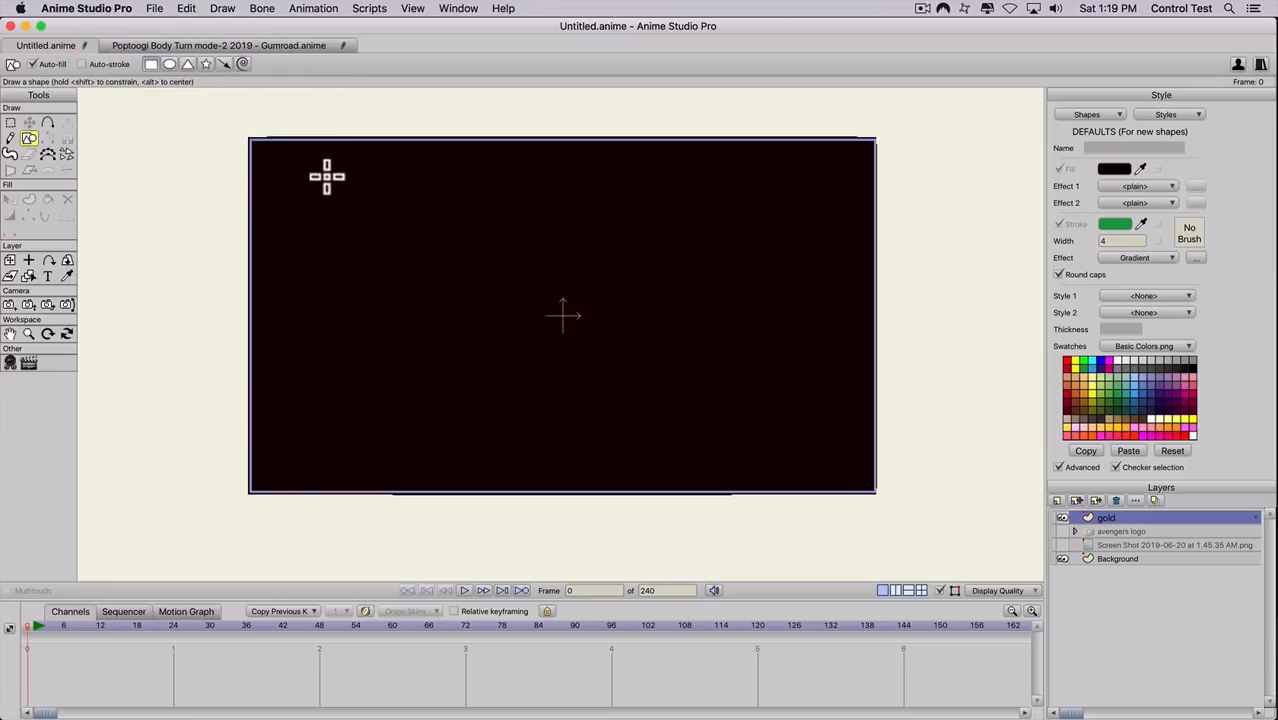
{"action": "mouse_move", "coordinate": [323, 172]}
{"action": "left_mouse_down"}
{"action": "mouse_move", "coordinate": [399, 423]}
{"action": "mouse_move", "coordinate": [419, 430]}
{"action": "left_mouse_up"}
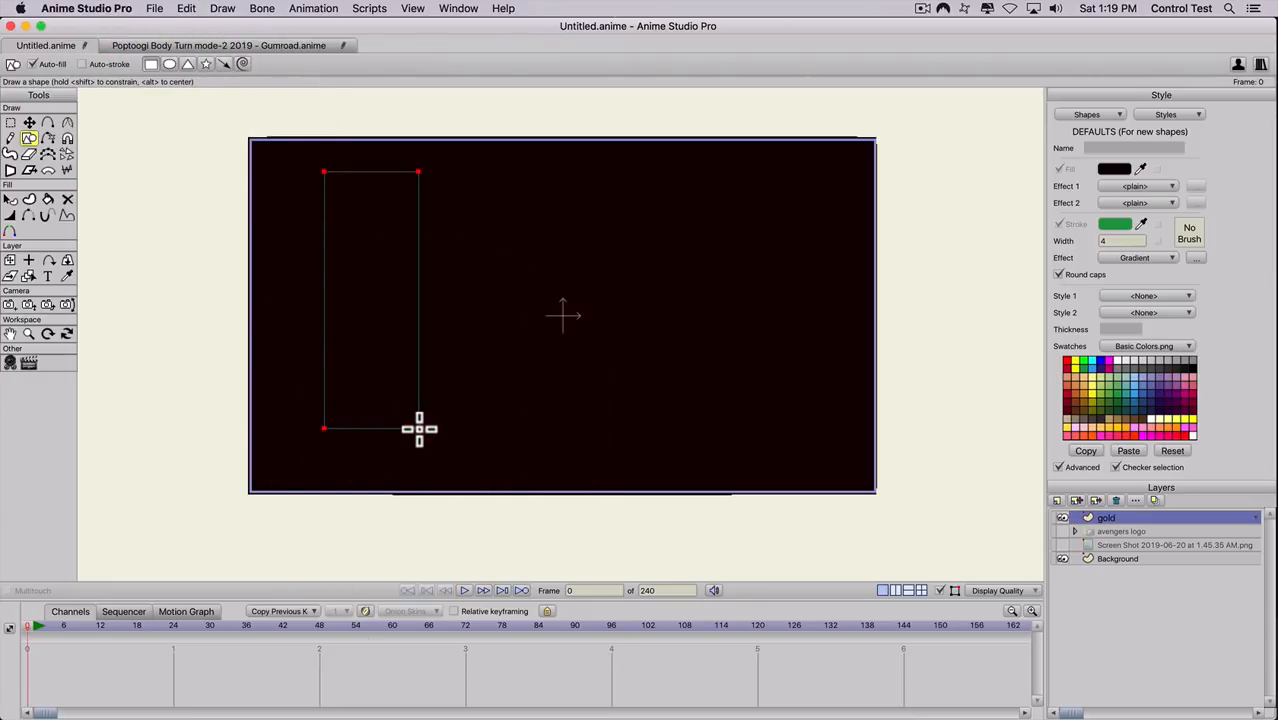
- Fill the tall rectangle with light green from the swatches, with its first fill effect at <plain>
{"action": "key", "text": "q"}
{"action": "left_click", "coordinate": [363, 384]}
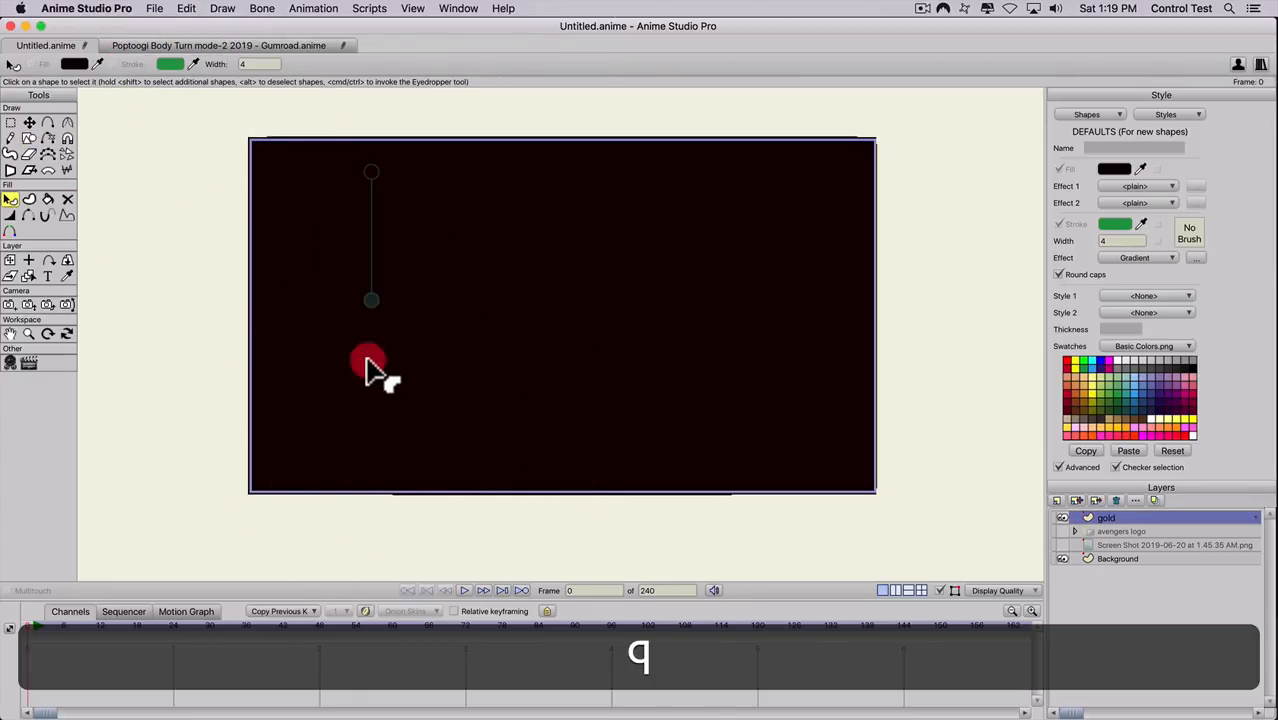
{"action": "left_click", "coordinate": [1134, 185]}
{"action": "left_click", "coordinate": [1128, 177]}
{"action": "left_click", "coordinate": [1099, 386]}
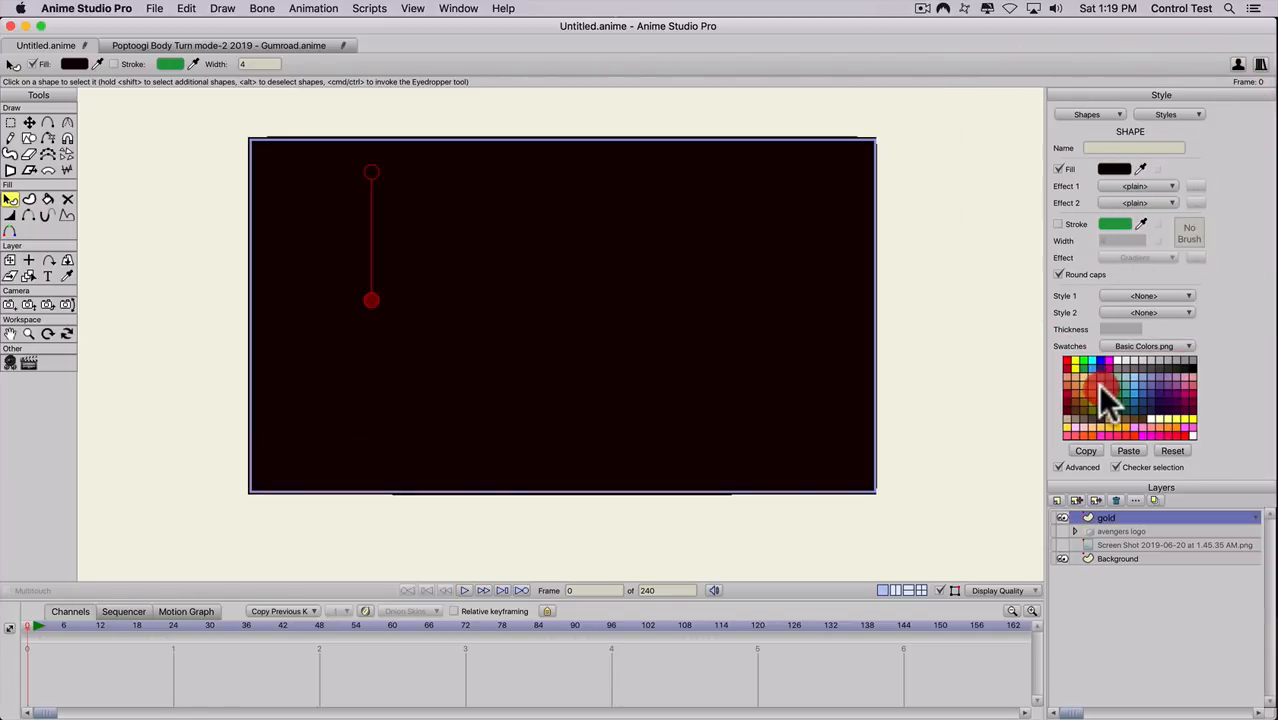
{"action": "key", "text": "t"}
{"action": "left_click", "coordinate": [168, 378]}
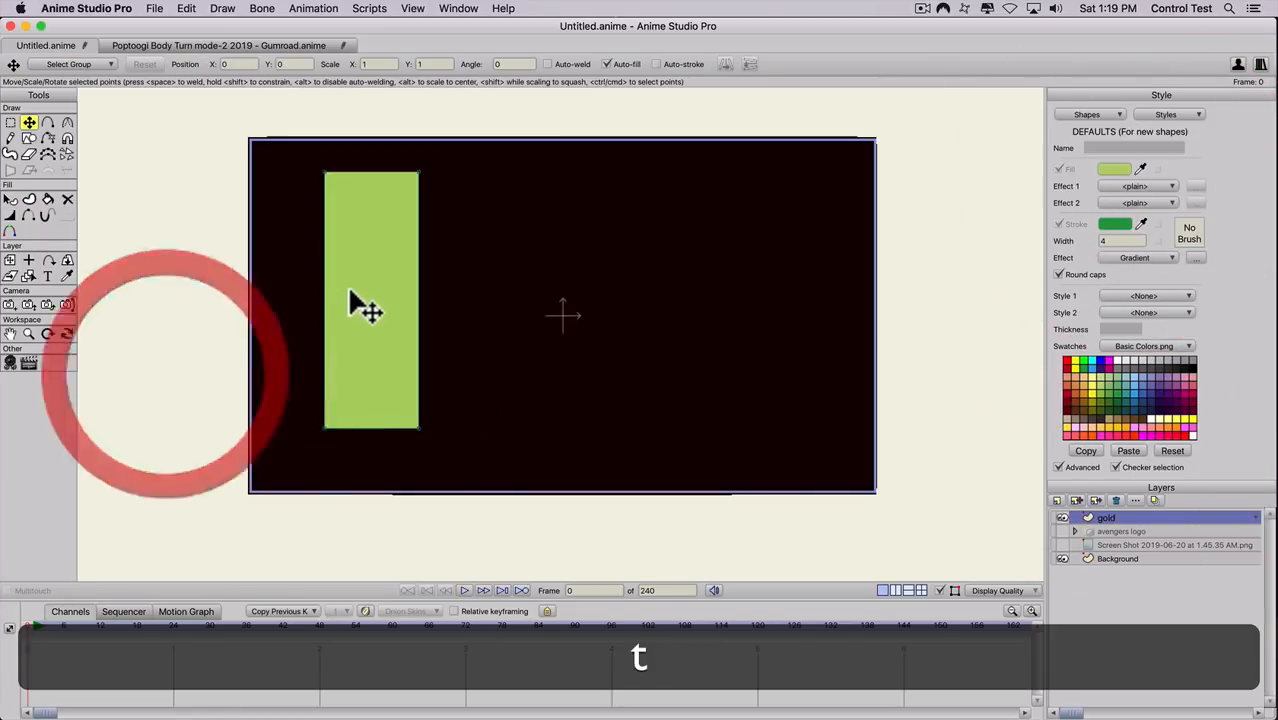
{"action": "left_click_drag", "start_coordinate": [352, 298], "coordinate": [360, 340]}
{"action": "key", "text": "super+z"}
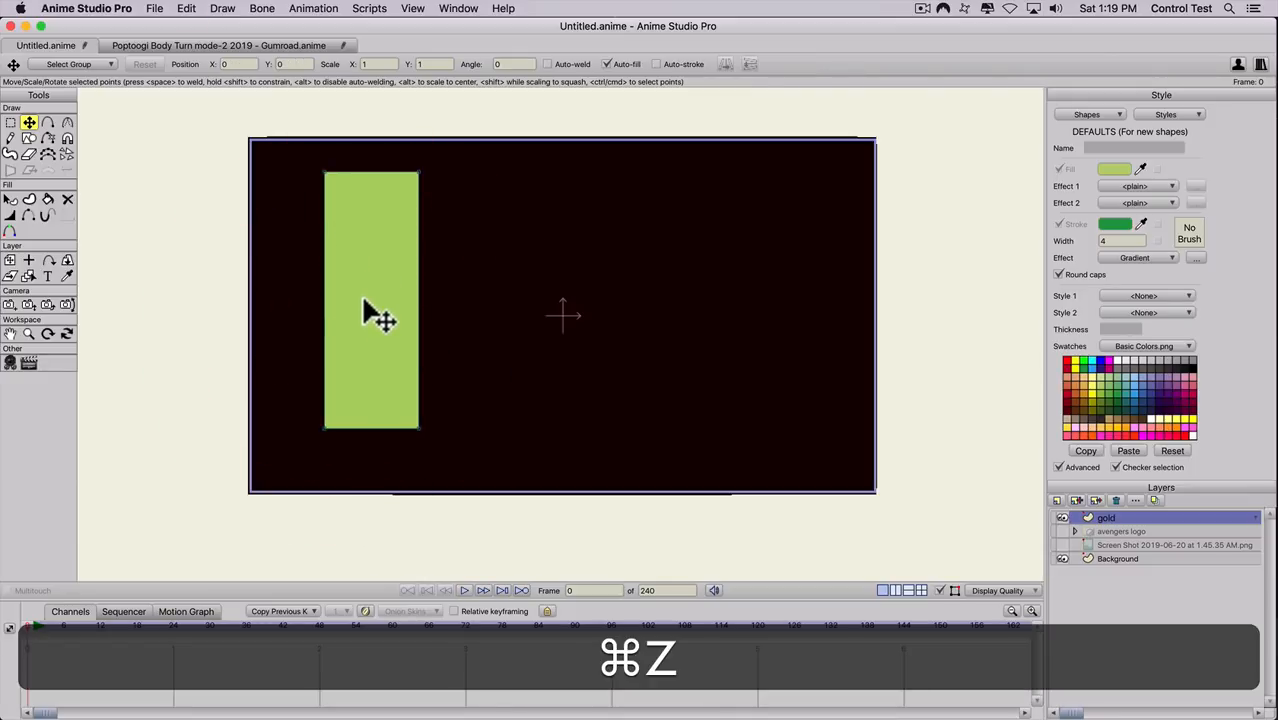
- Move the green rectangle to about X -0.90, Y -0.01 and keep it upright, undoing the trial rotation
{"action": "key", "text": "t"}
{"action": "left_click_drag", "start_coordinate": [361, 294], "coordinate": [363, 305]}
{"action": "left_click_drag", "start_coordinate": [408, 322], "coordinate": [408, 320]}
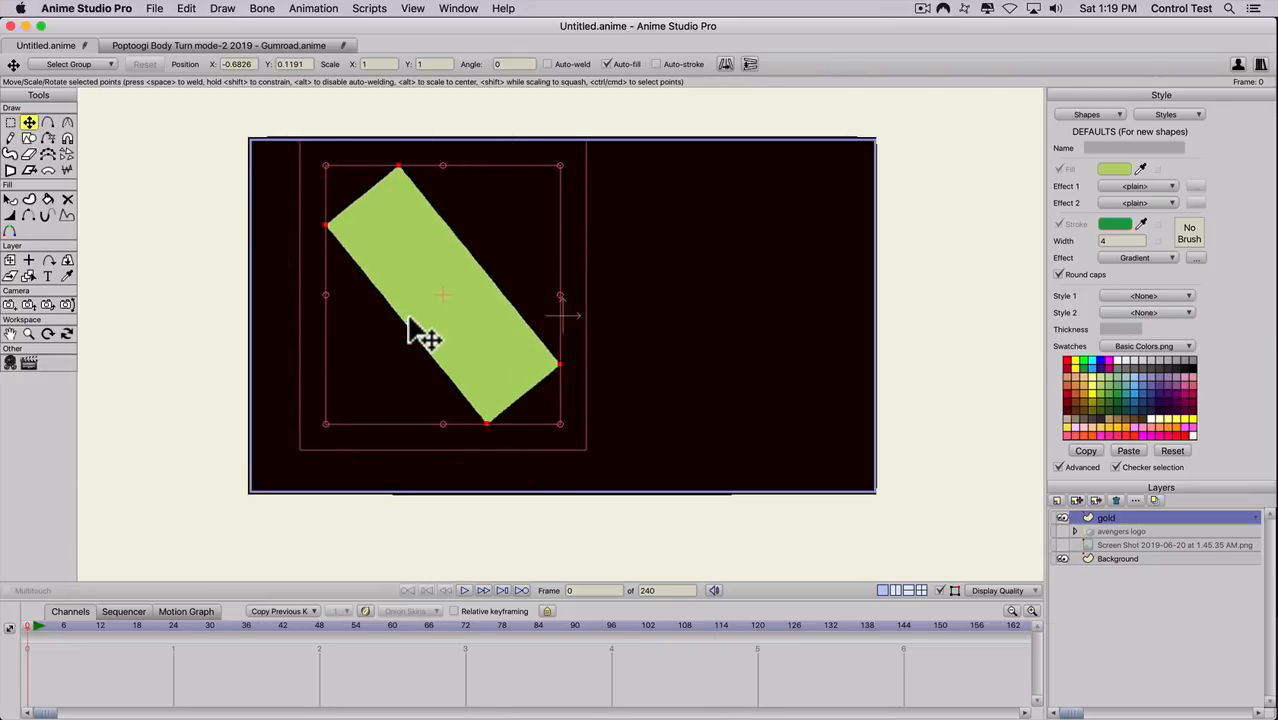
{"action": "key", "text": "super+z"}
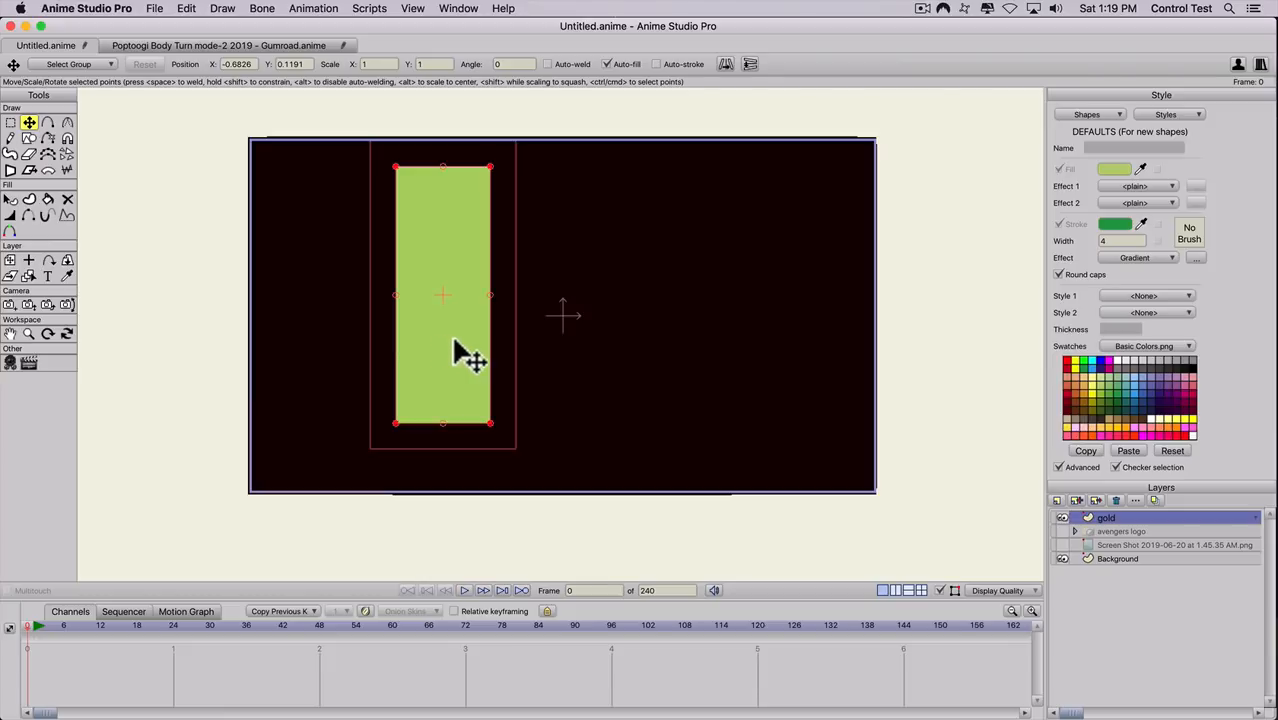
{"action": "key", "text": "t"}
{"action": "left_click_drag", "start_coordinate": [450, 372], "coordinate": [417, 360]}
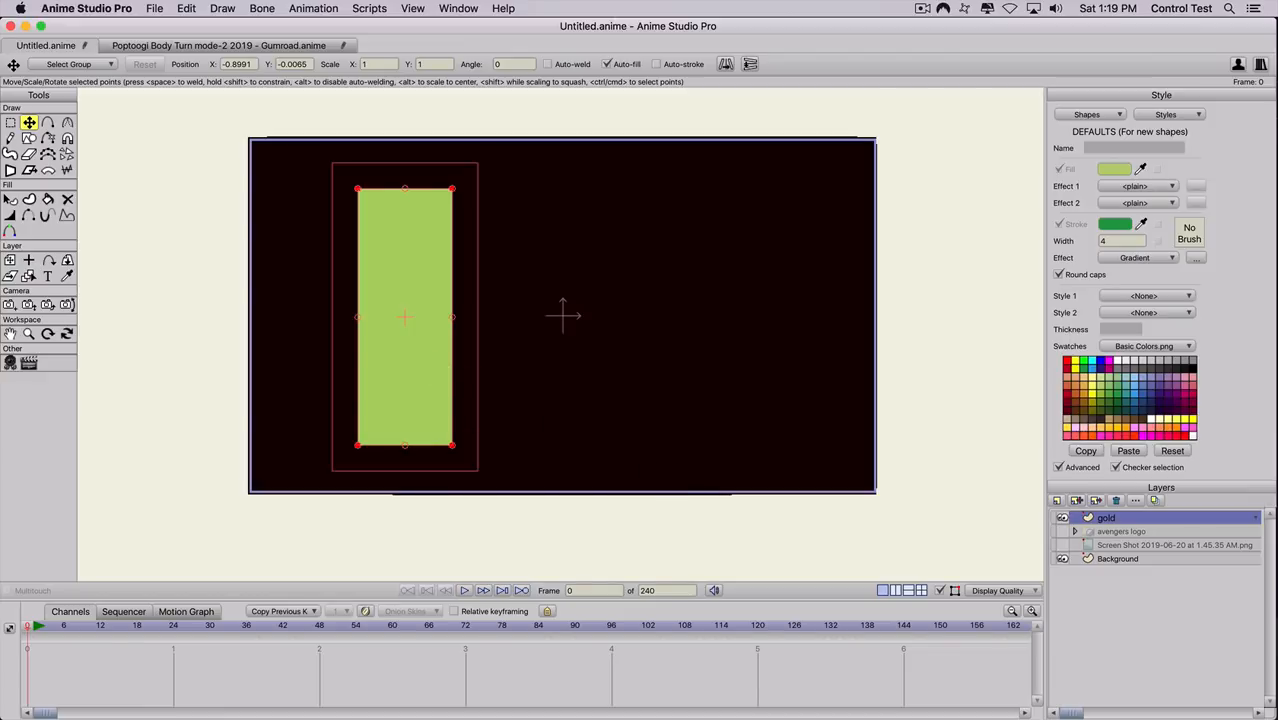
- Bring in Gold_Bar_1000_0001.jpg as a reference beside the green rectangle, at about X 0.83, Y -0.13, scaled to about 0.57
{"action": "left_click_drag", "start_coordinate": [599, 371], "coordinate": [736, 362]}
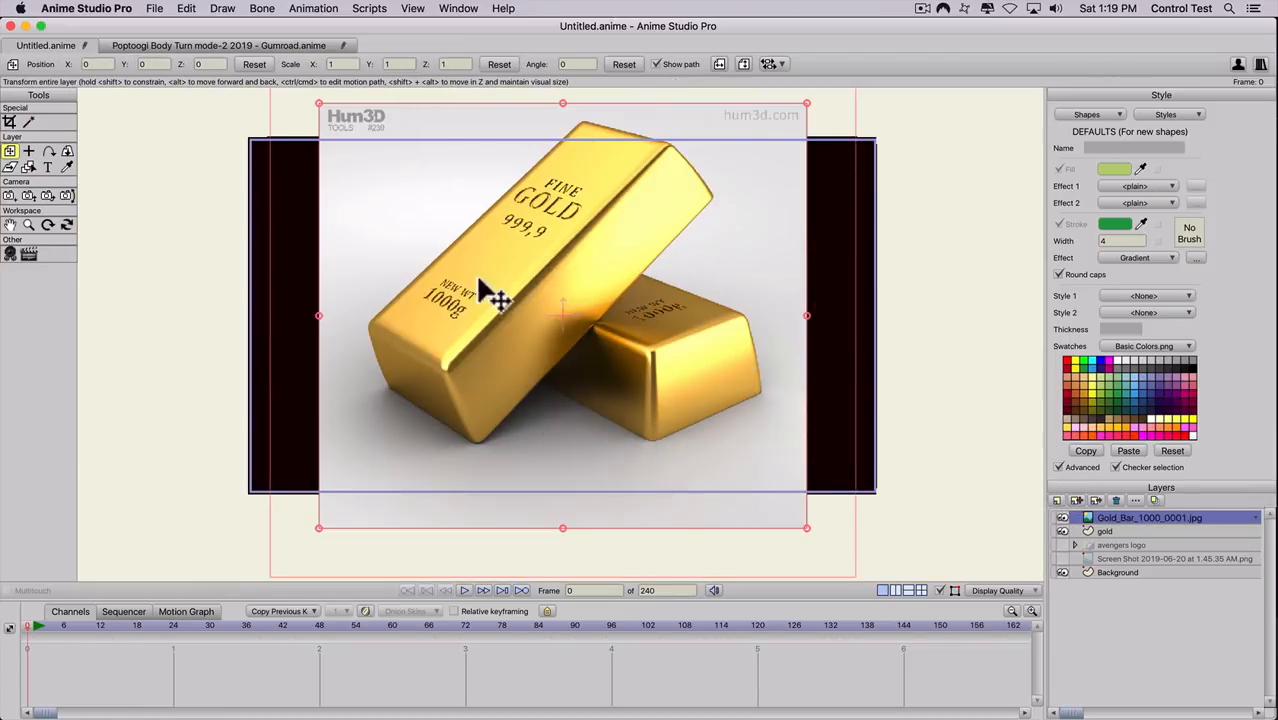
{"action": "left_click_drag", "start_coordinate": [432, 275], "coordinate": [550, 275]}
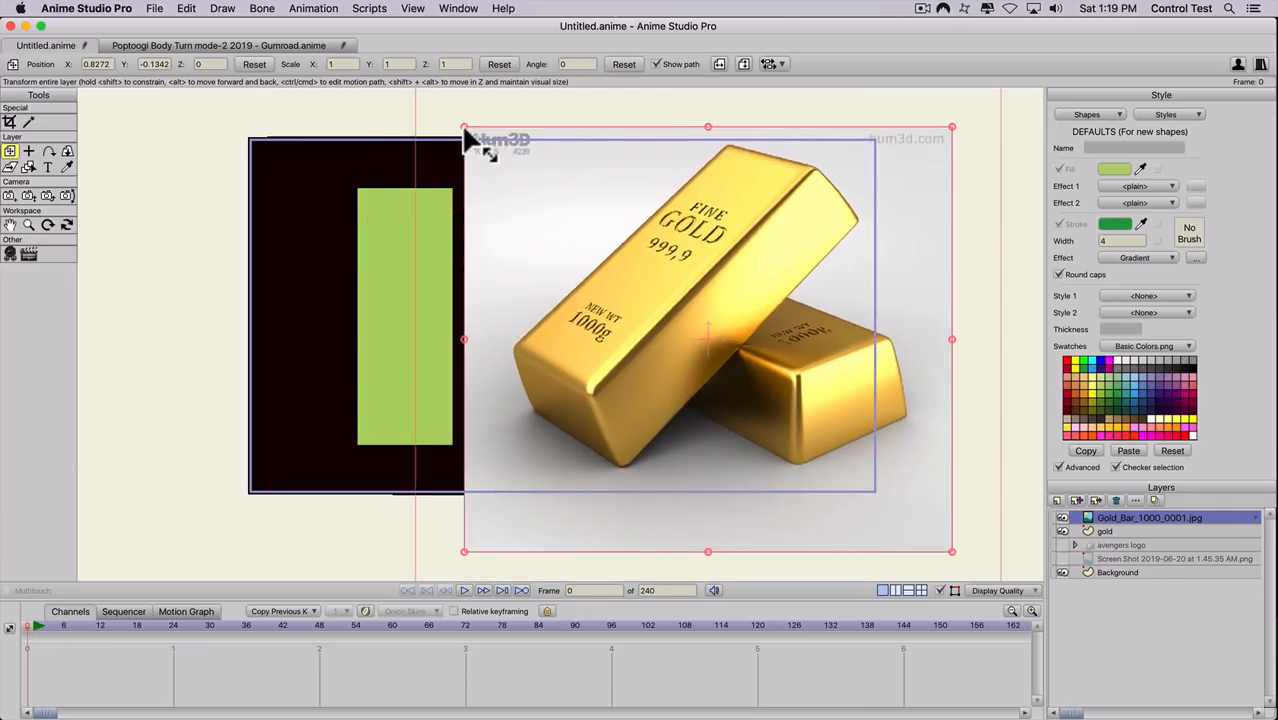
{"action": "left_click_drag", "start_coordinate": [471, 134], "coordinate": [595, 231]}
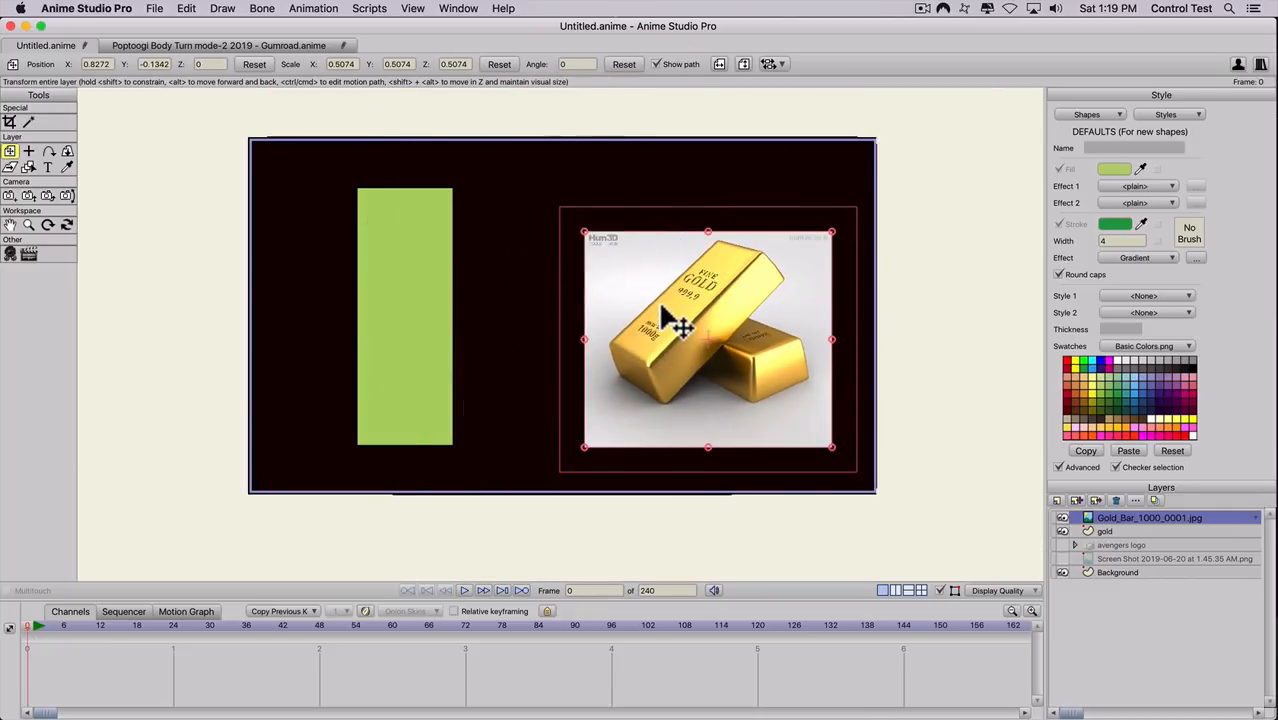
{"action": "left_click_drag", "start_coordinate": [581, 232], "coordinate": [566, 218]}
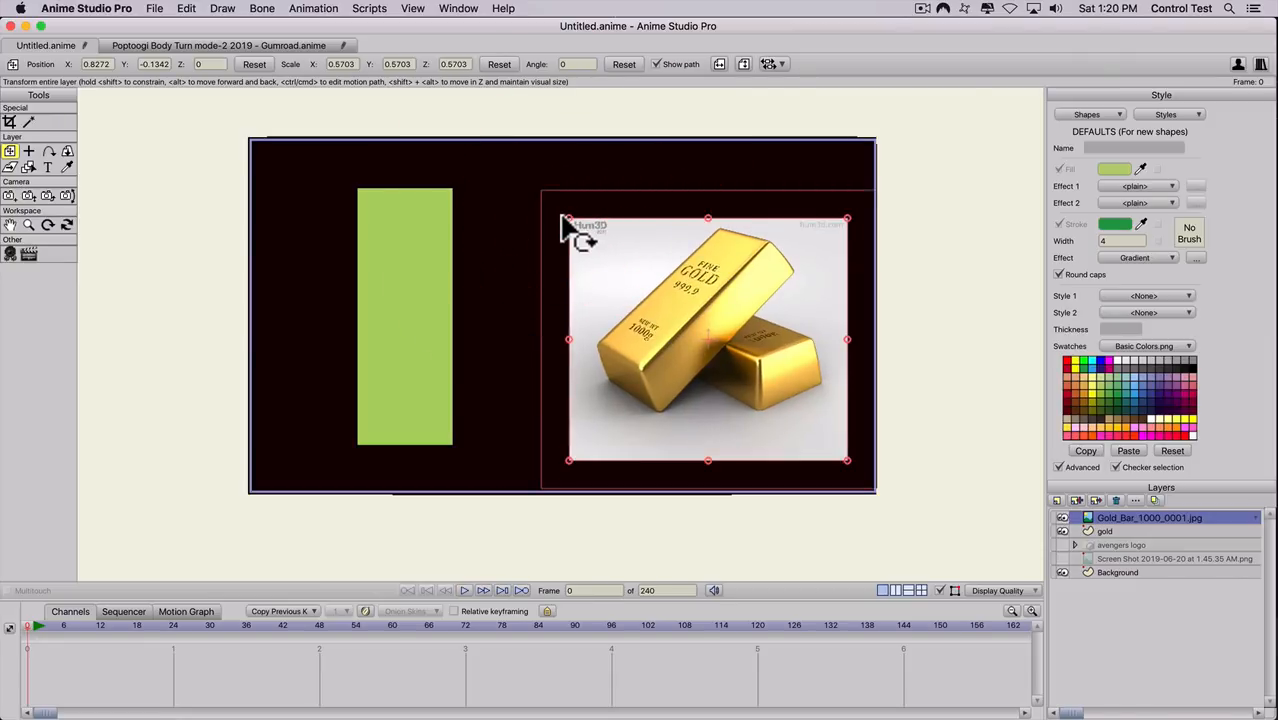
- Apply a Gradient as the first fill effect of the green rectangle on the gold layer
{"action": "key", "text": "q"}
{"action": "left_click", "coordinate": [1100, 531]}
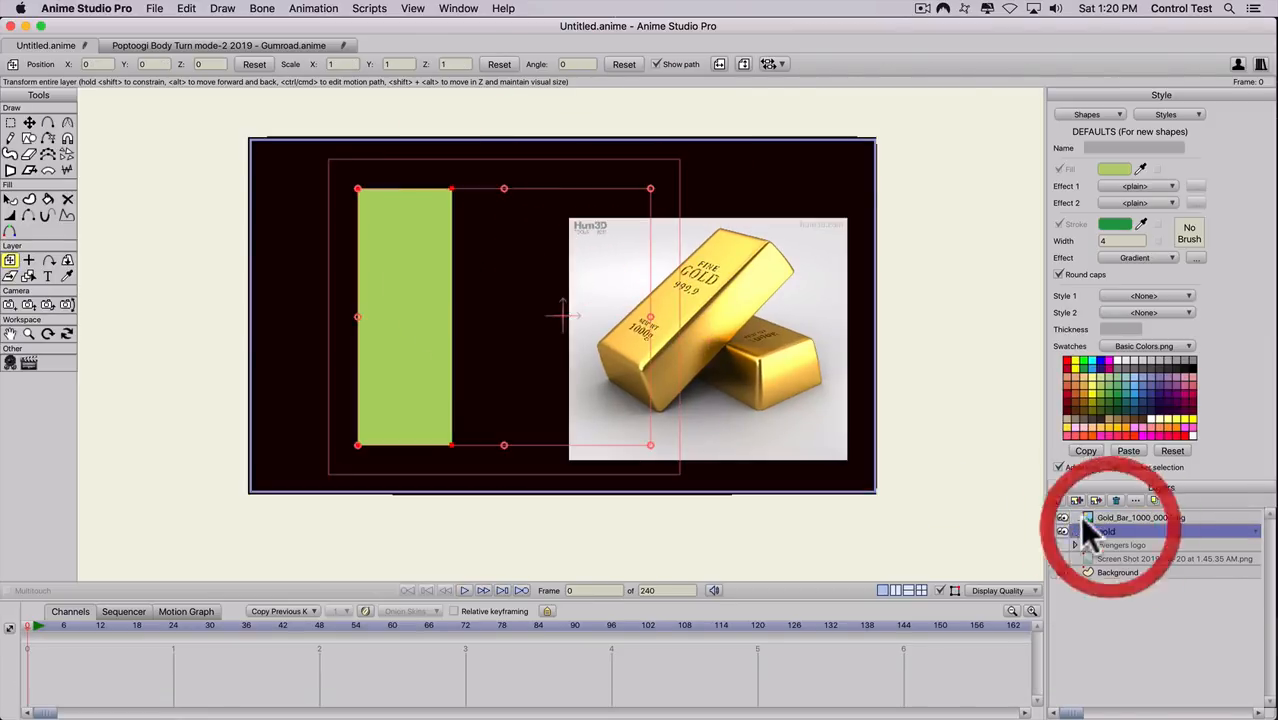
{"action": "left_click", "coordinate": [414, 323]}
{"action": "key", "text": "q"}
{"action": "left_click", "coordinate": [388, 278]}
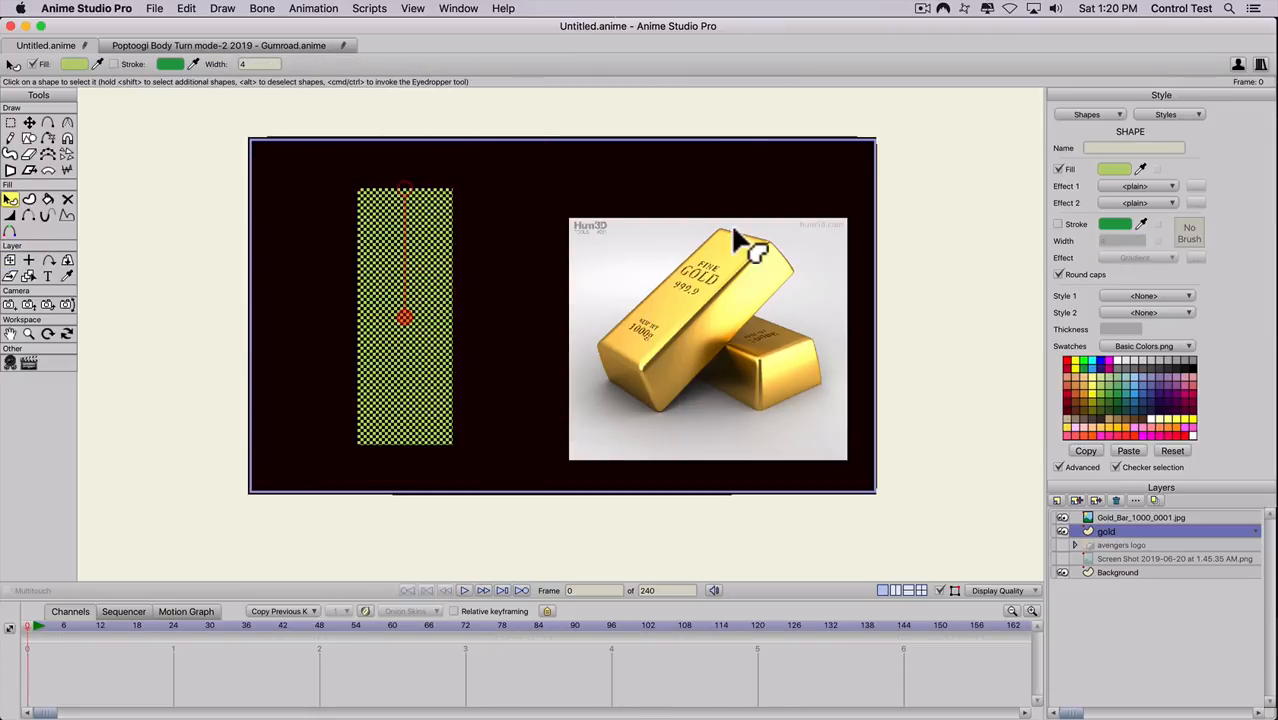
{"action": "left_click", "coordinate": [1120, 186]}
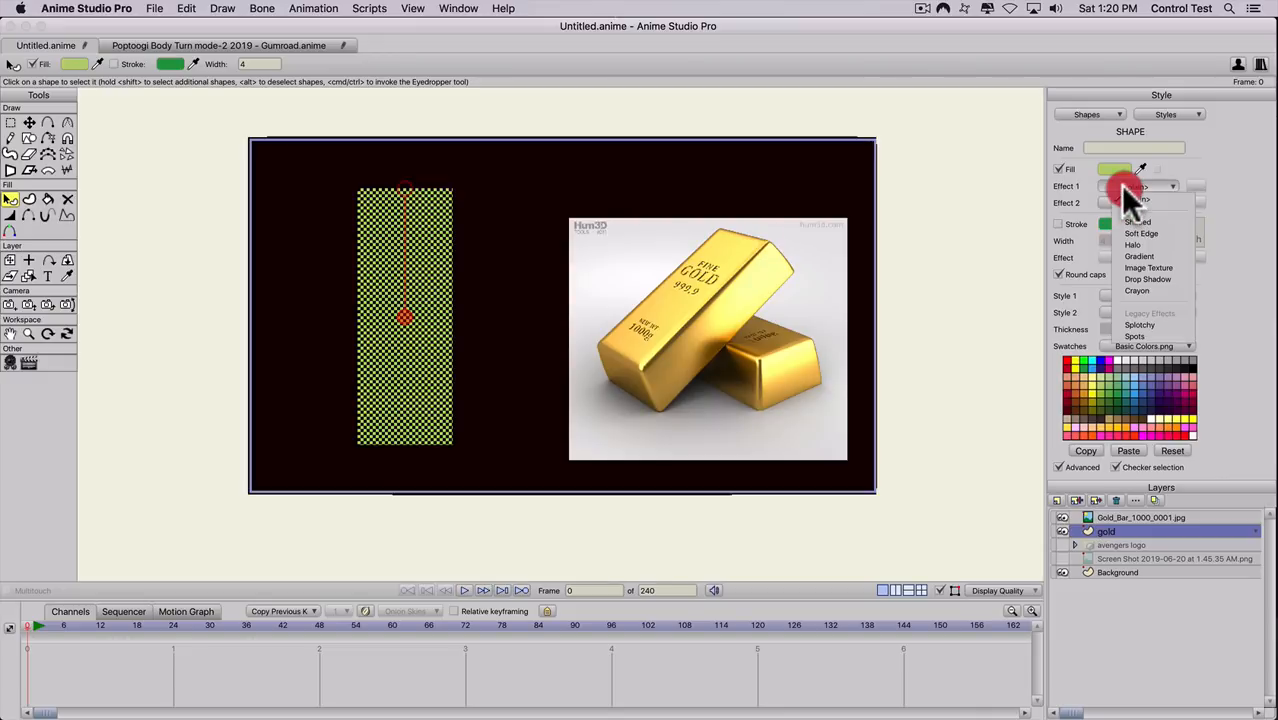
{"action": "left_click", "coordinate": [1132, 254]}
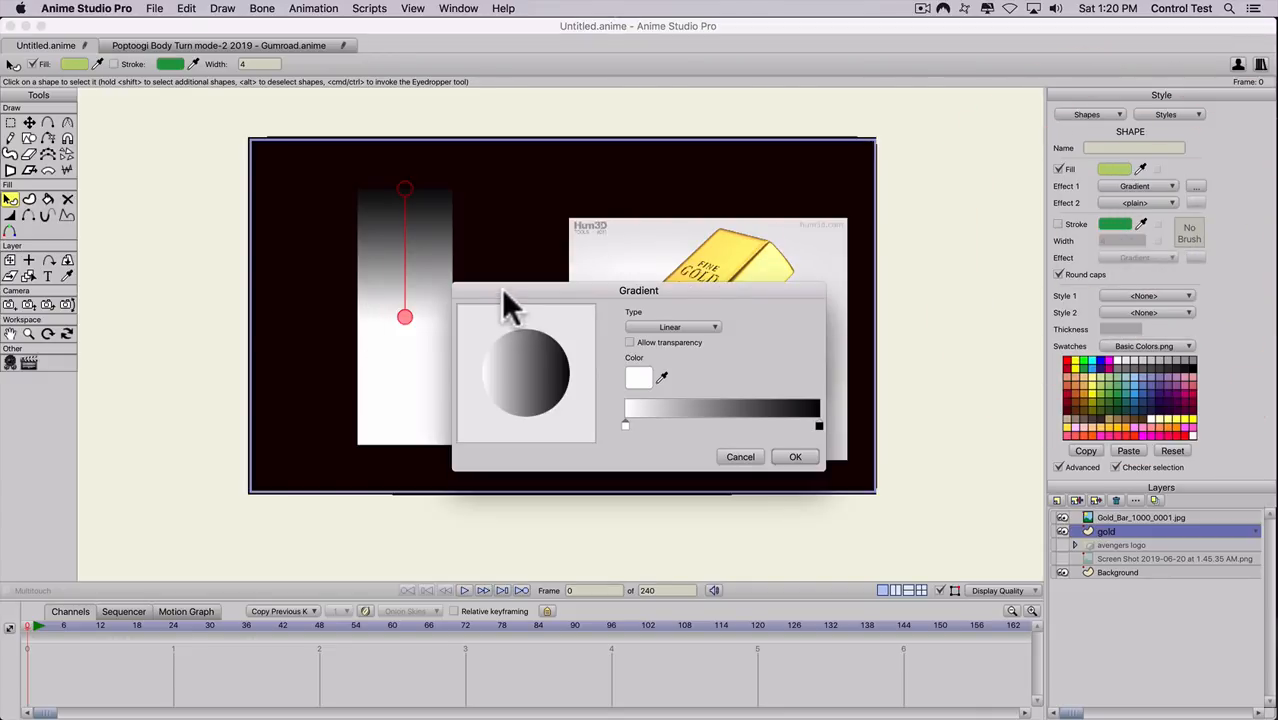
- Set the gradient's first stop to pale yellow and add an orange-gold stop about 30% along, sampling both colours from the gold bar photo
{"action": "left_click_drag", "start_coordinate": [501, 288], "coordinate": [226, 424]}
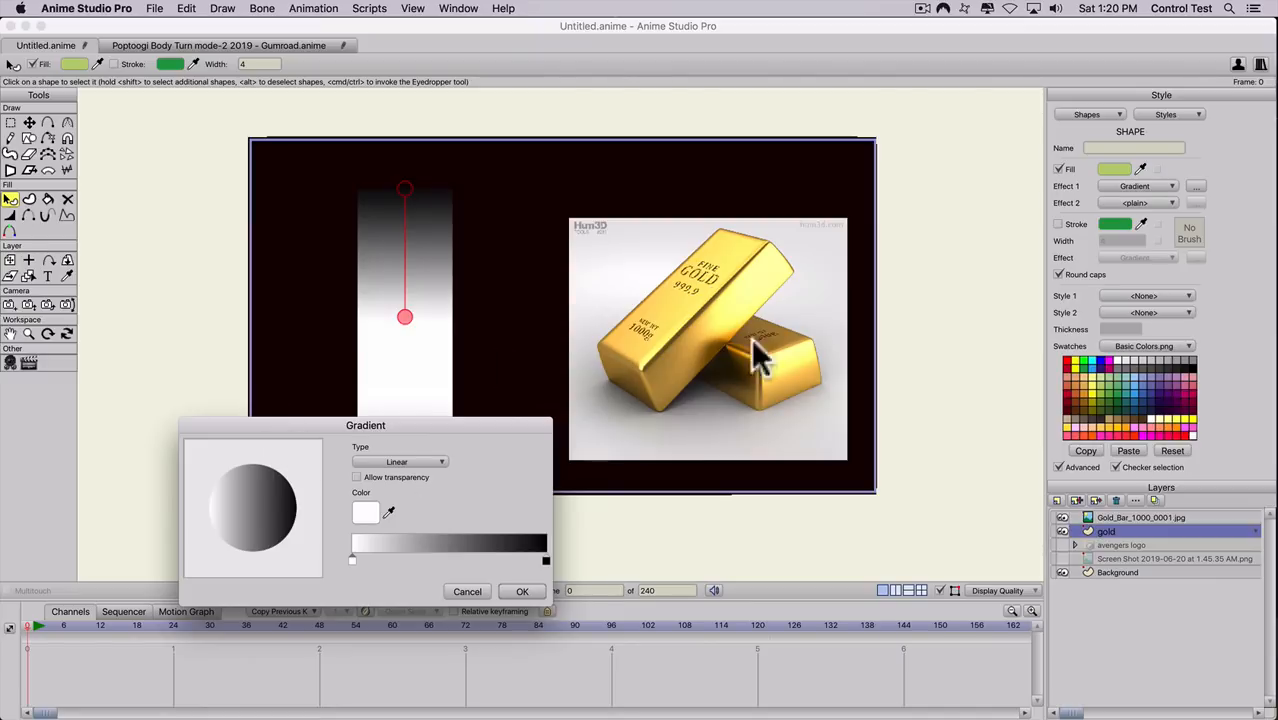
{"action": "left_click", "coordinate": [350, 558]}
{"action": "left_click_drag", "start_coordinate": [389, 512], "coordinate": [772, 250]}
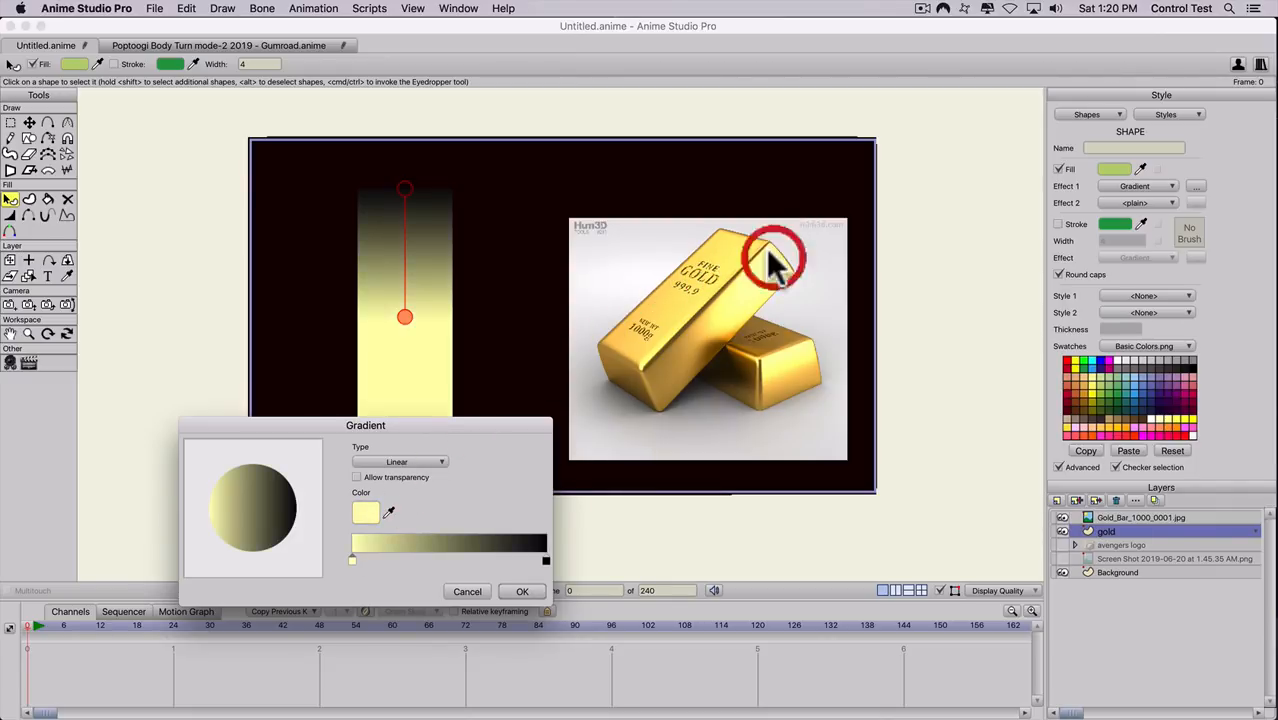
{"action": "left_click", "coordinate": [406, 553]}
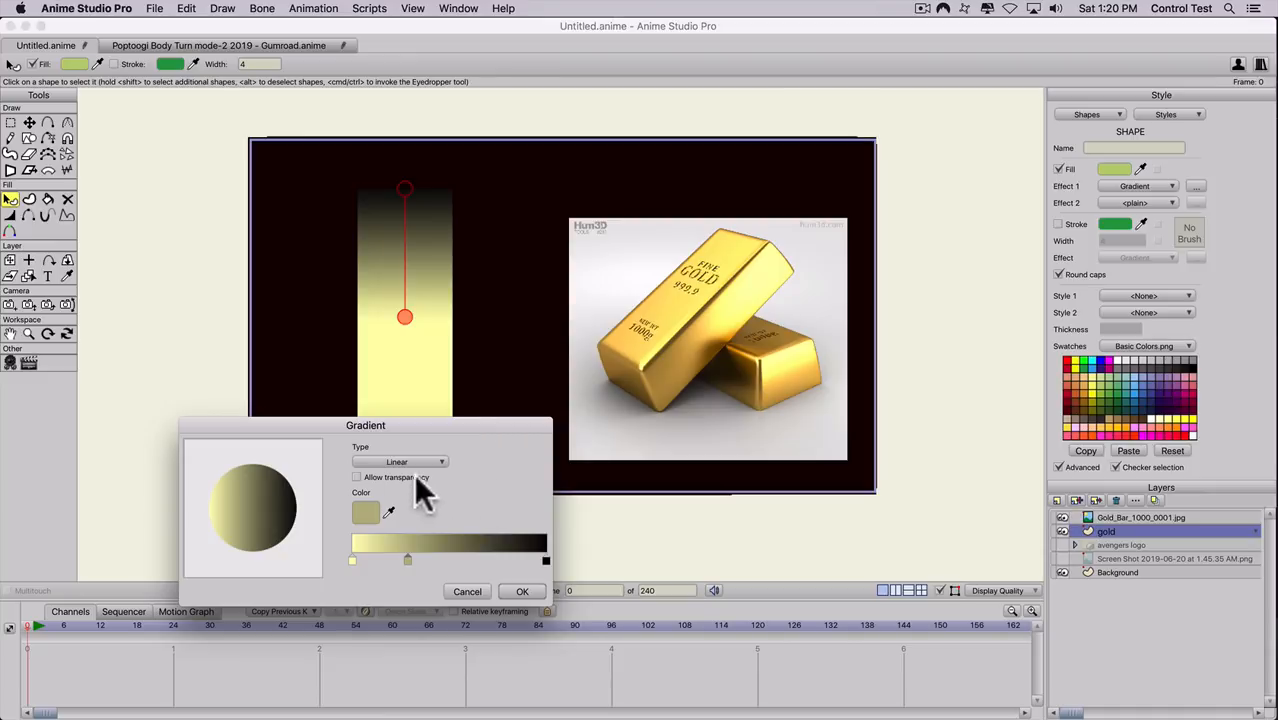
{"action": "left_click_drag", "start_coordinate": [390, 513], "coordinate": [707, 320]}
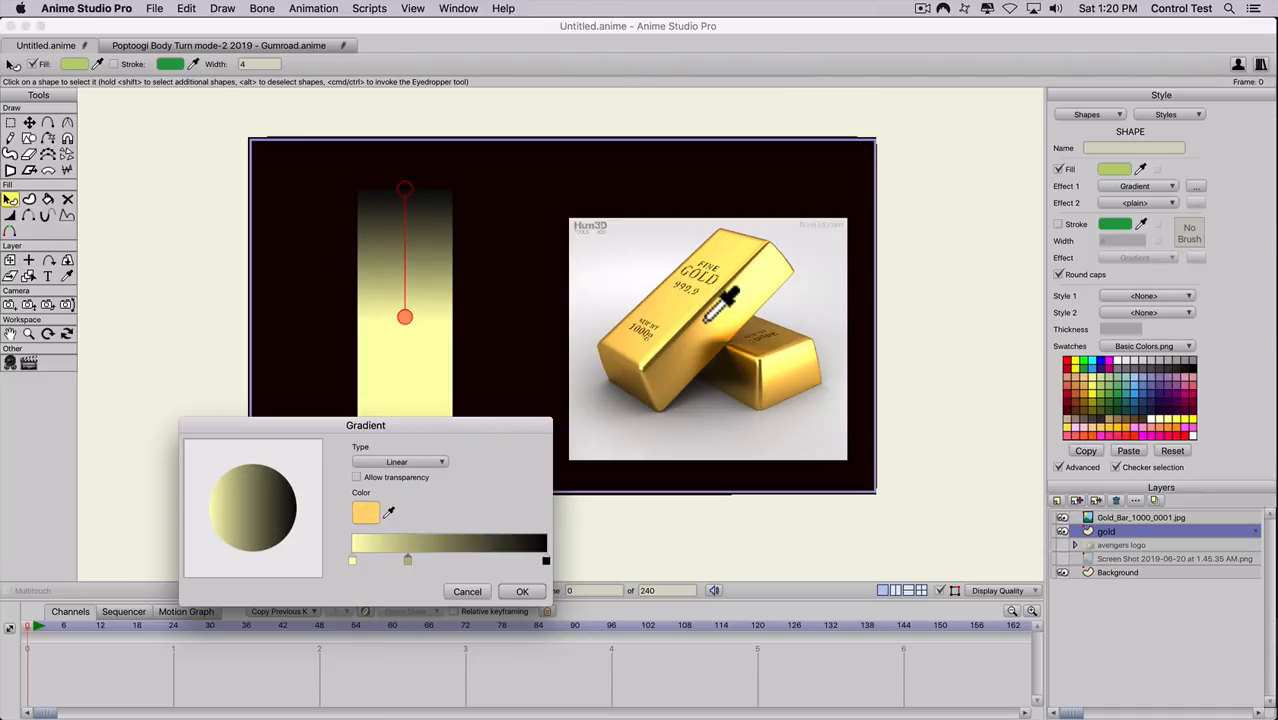
{"action": "left_click", "coordinate": [702, 318]}
- Add a brown stop about three quarters along the gradient and recolour the black end stop dark brown, sampling both from the bar's shaded areas
{"action": "left_click", "coordinate": [494, 558]}
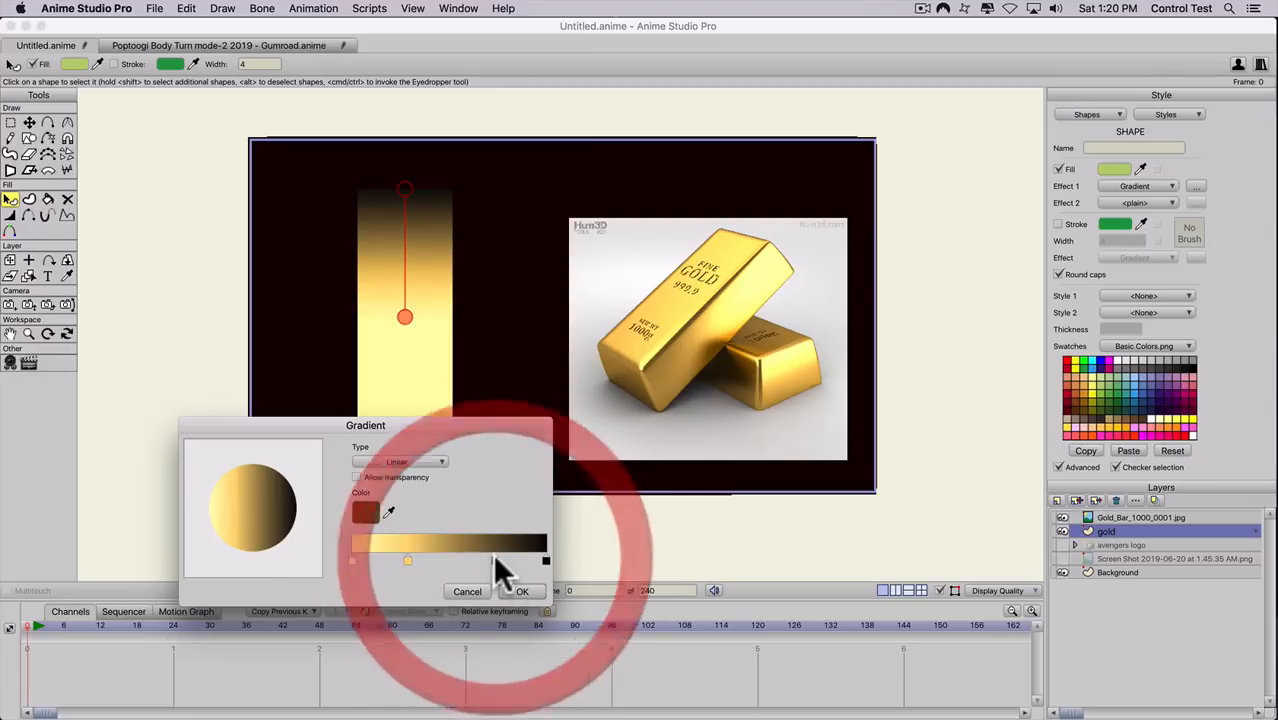
{"action": "left_click_drag", "start_coordinate": [389, 512], "coordinate": [650, 420]}
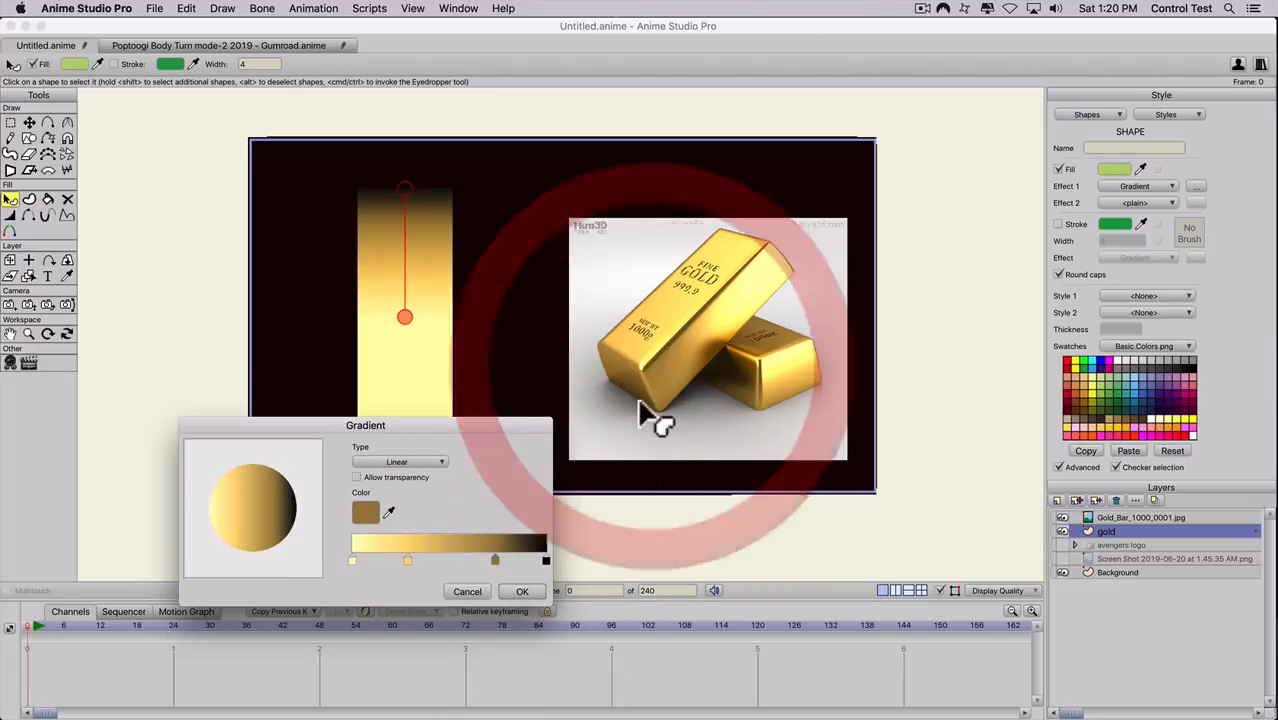
{"action": "left_click", "coordinate": [545, 559]}
{"action": "left_click_drag", "start_coordinate": [389, 512], "coordinate": [622, 391]}
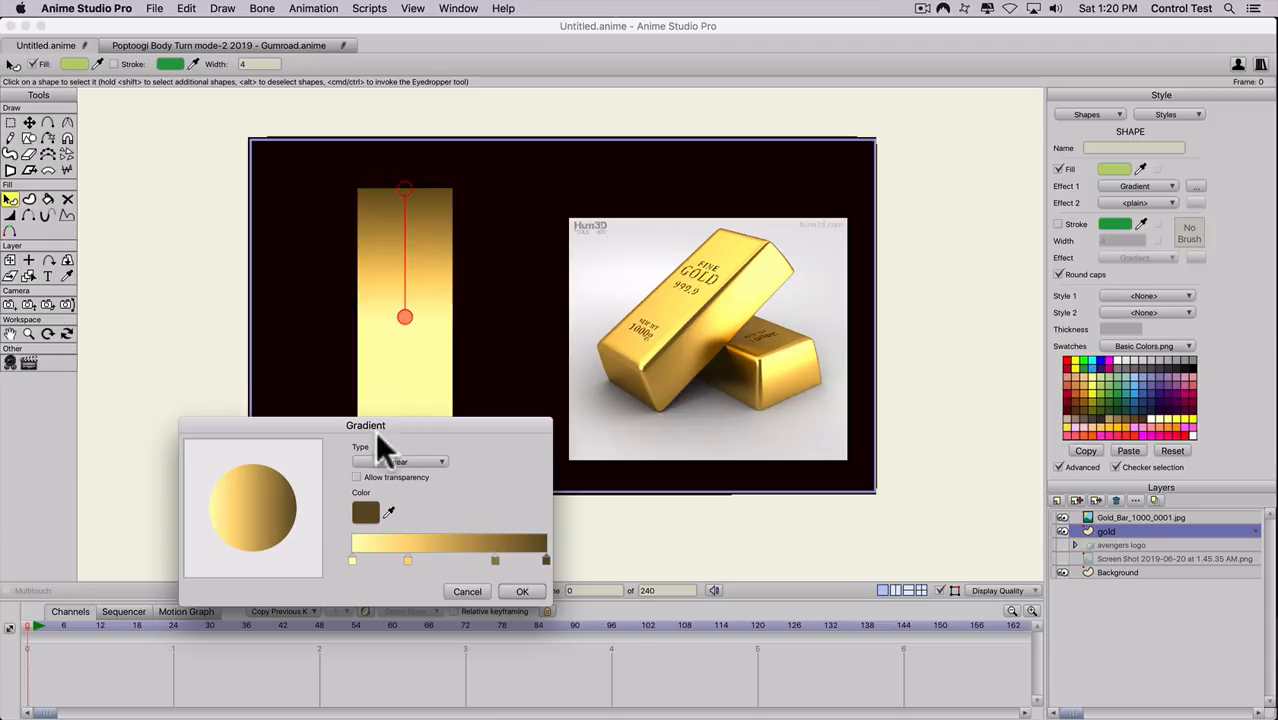
- Rearrange the gradient as pale yellow, gold, brown just past the middle, pale yellow, gold and dark brown, and accept it
{"action": "left_click_drag", "start_coordinate": [340, 427], "coordinate": [744, 337]}
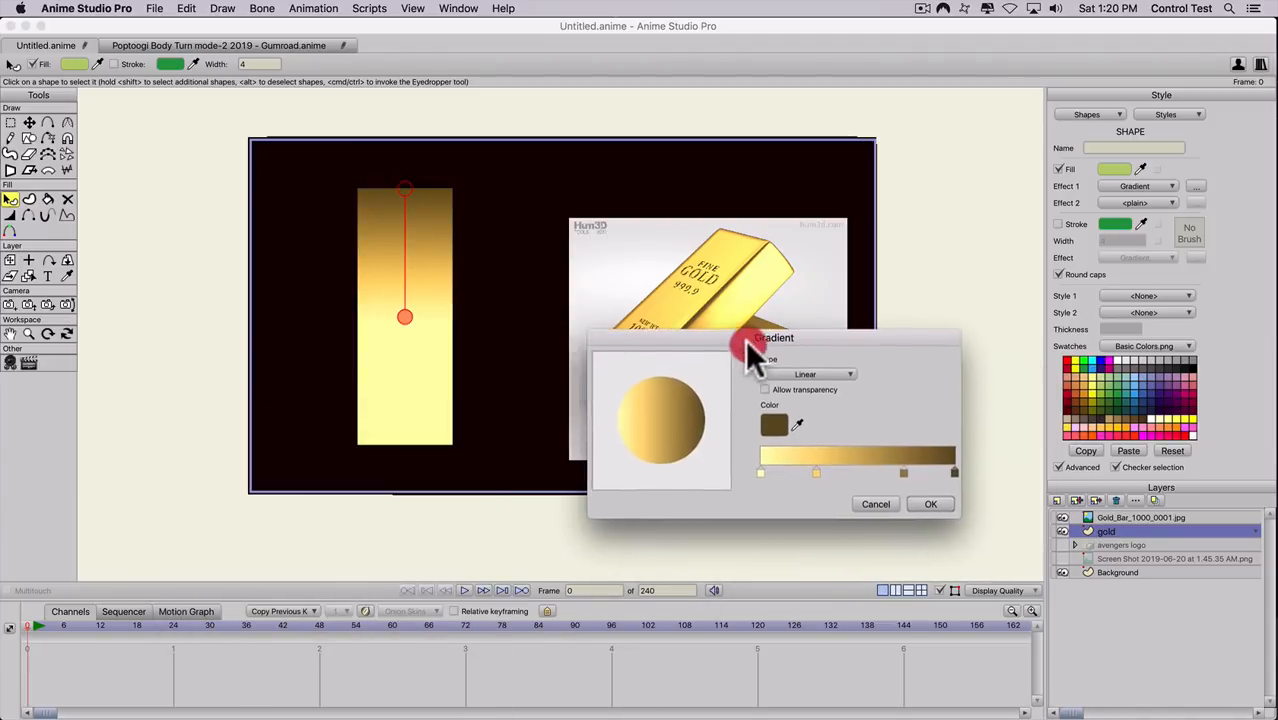
{"action": "left_click", "coordinate": [722, 434]}
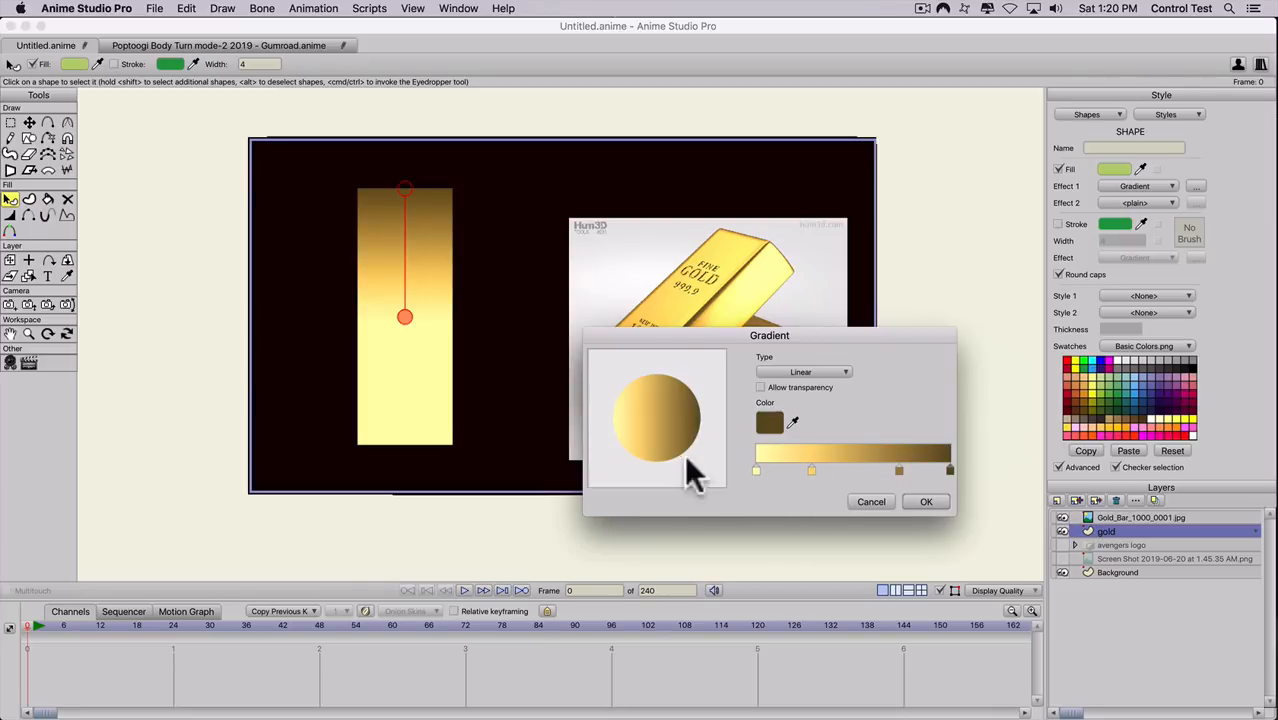
{"action": "left_click", "coordinate": [815, 470]}
{"action": "left_click_drag", "start_coordinate": [818, 466], "coordinate": [867, 468]}
{"action": "left_click", "coordinate": [764, 470]}
{"action": "left_click_drag", "start_coordinate": [765, 468], "coordinate": [902, 468]}
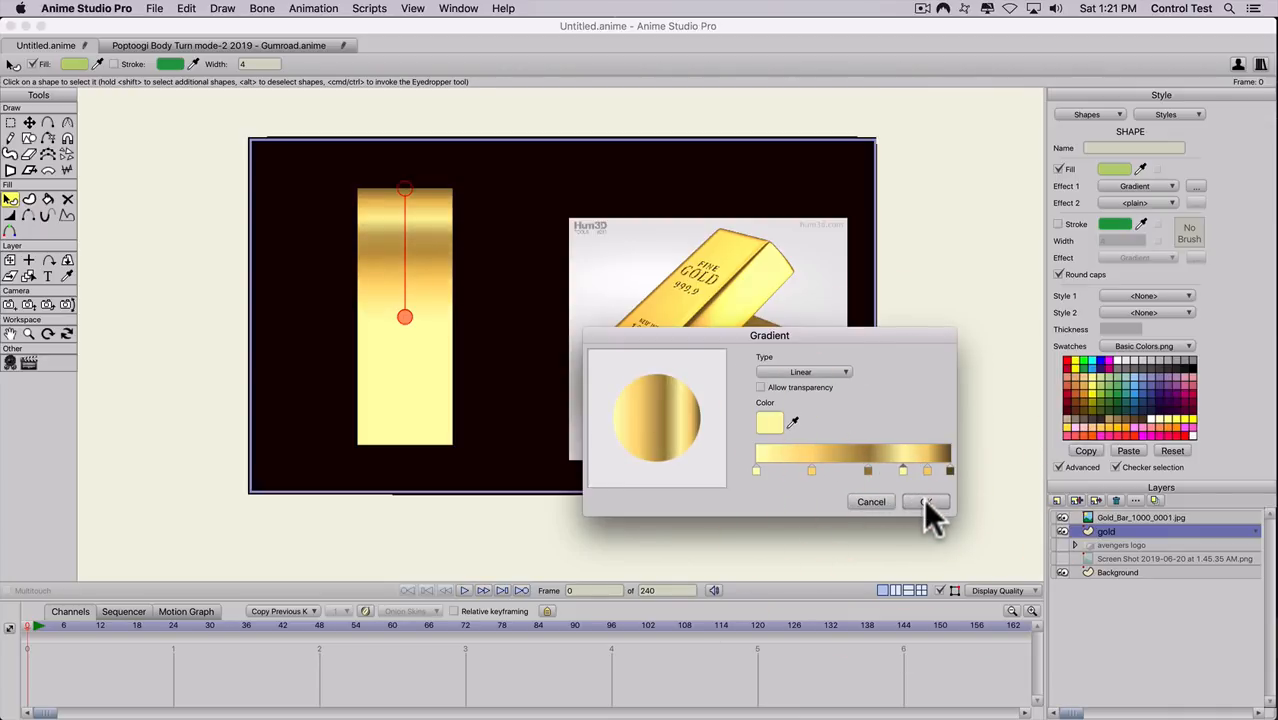
{"action": "left_click", "coordinate": [928, 505]}
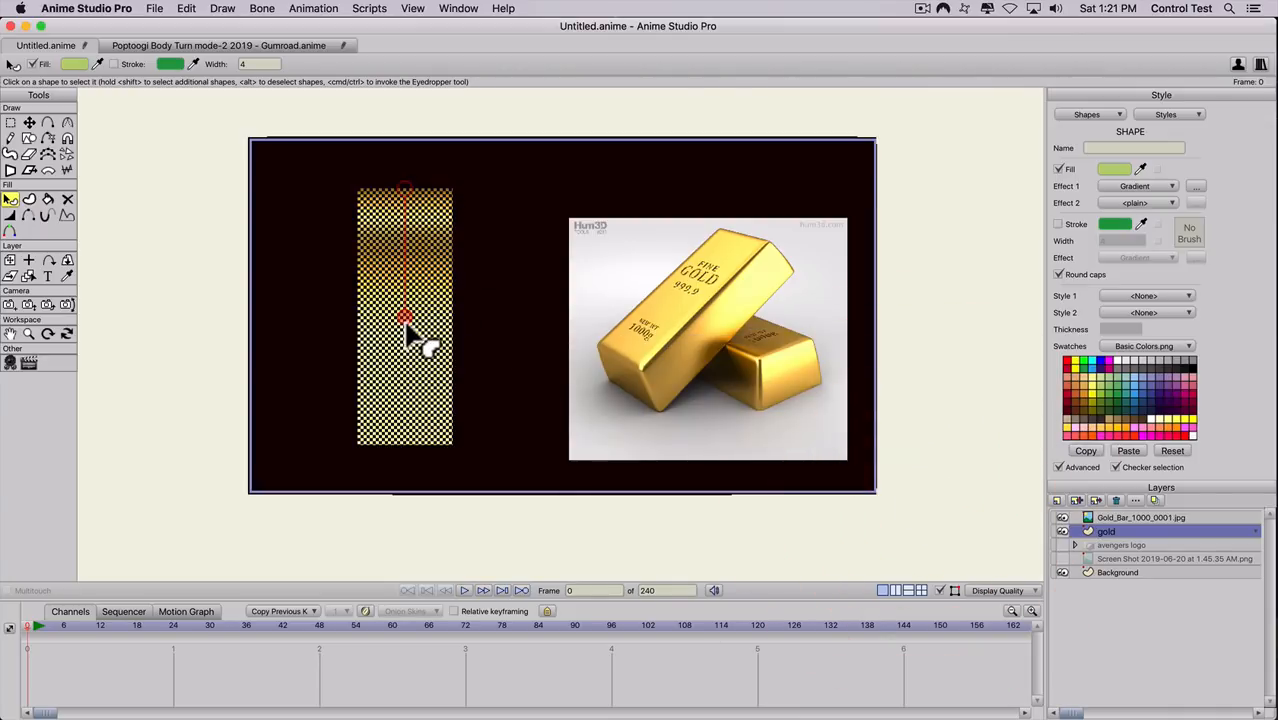
- Stretch the gradient over the rectangle's full height with the dark end on top, and move the rectangle to about X -0.99, Y -0.06
{"action": "left_click_drag", "start_coordinate": [405, 342], "coordinate": [401, 216]}
{"action": "key", "text": "shift"}
{"action": "left_click", "coordinate": [232, 276]}
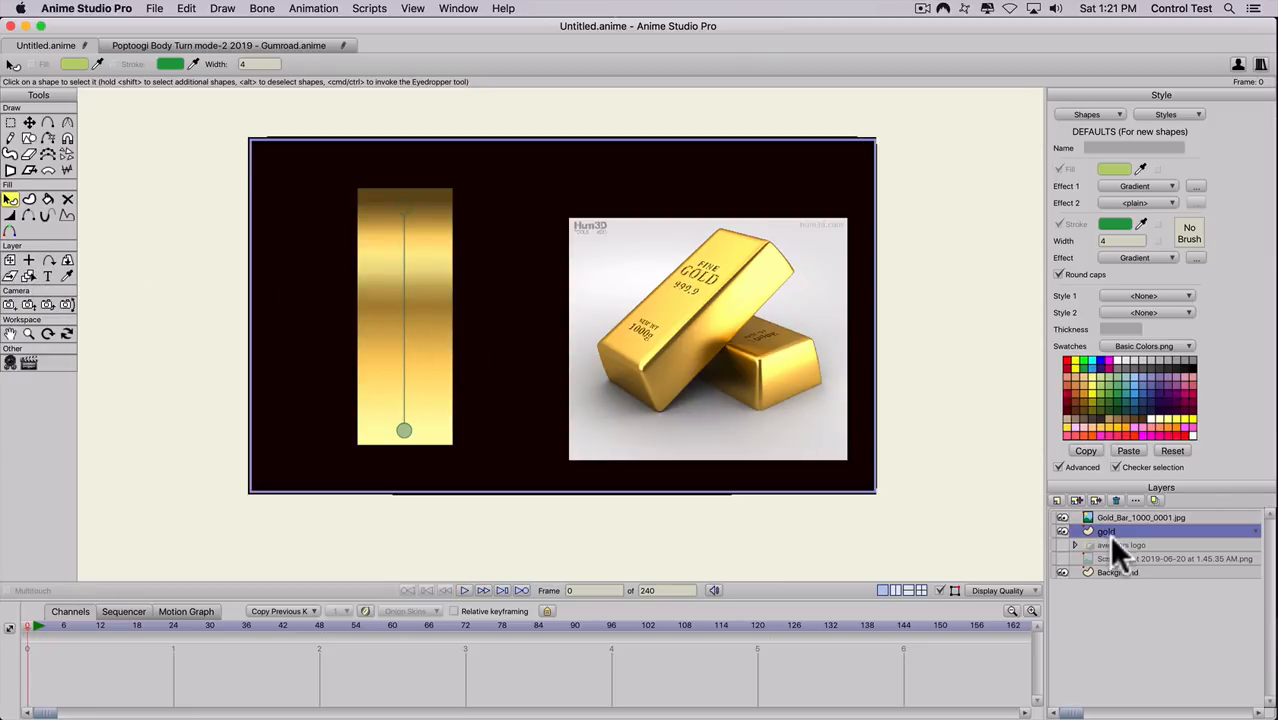
{"action": "key", "text": "t"}
{"action": "left_click_drag", "start_coordinate": [400, 285], "coordinate": [422, 322]}
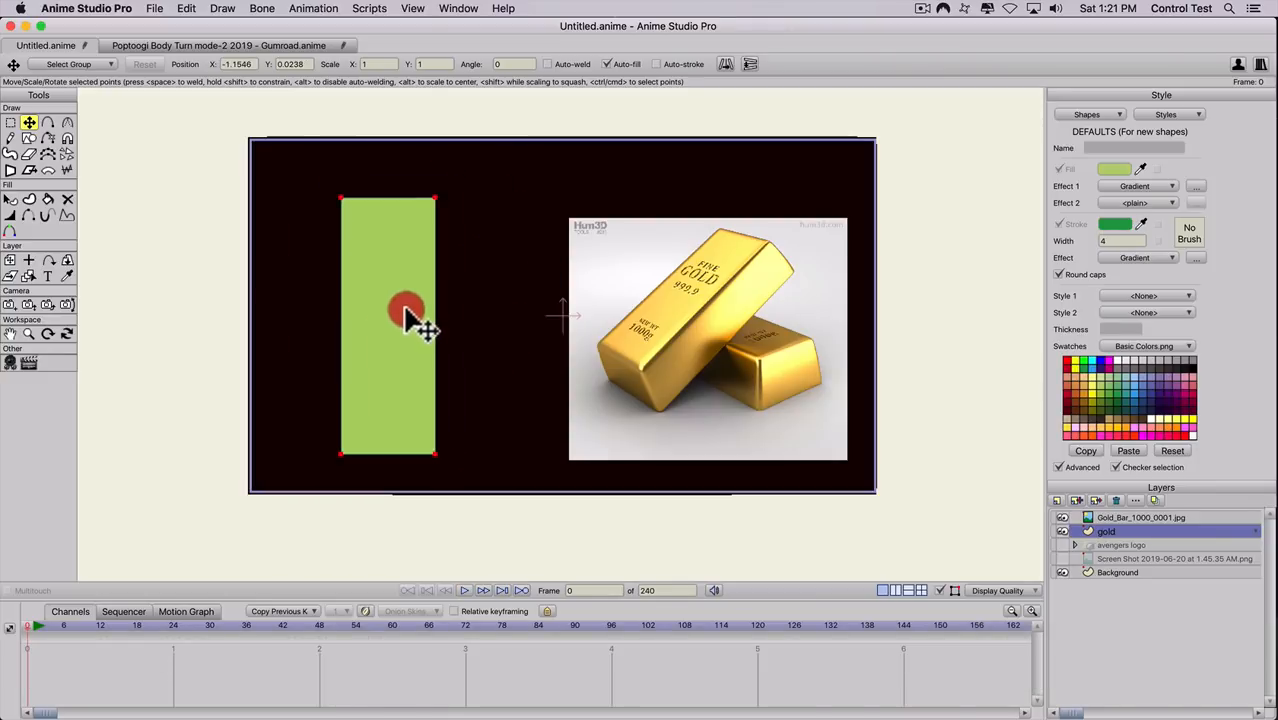
- Try rotating the gold rectangle freely to test its gradient, and undo the rotations
{"action": "left_click_drag", "start_coordinate": [342, 242], "coordinate": [434, 251]}
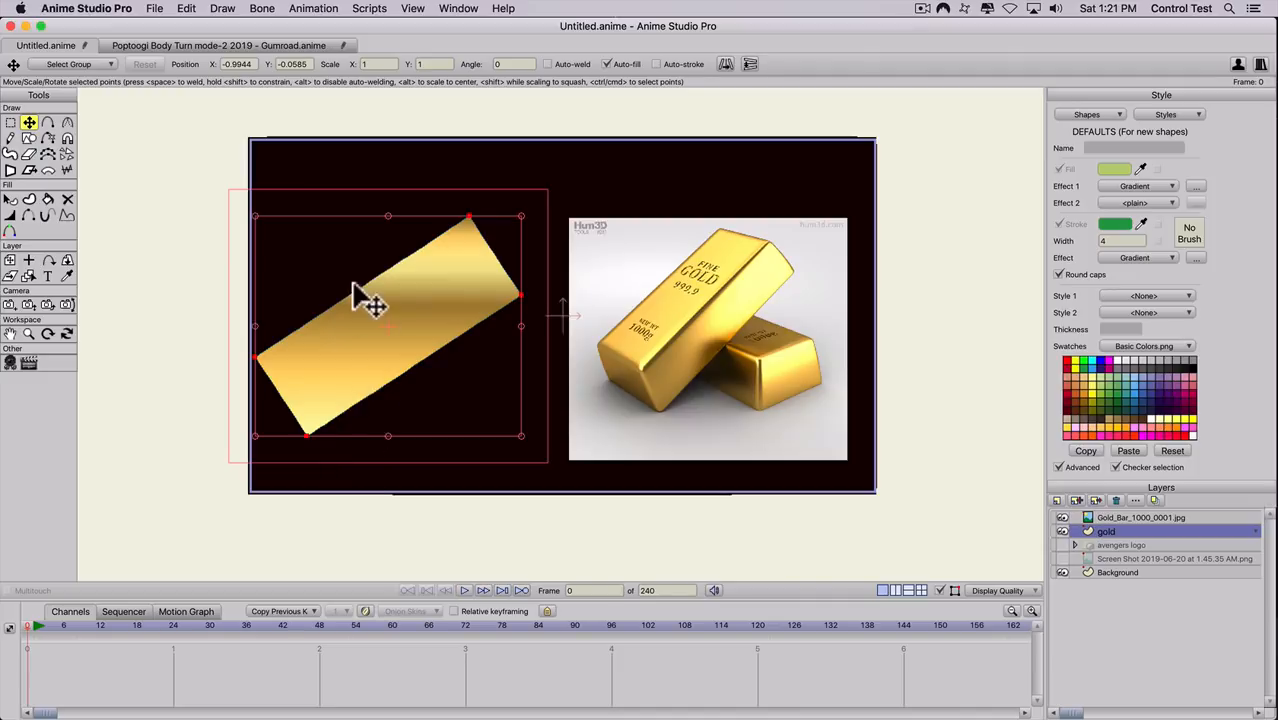
{"action": "left_click_drag", "start_coordinate": [395, 215], "coordinate": [314, 371]}
{"action": "key", "text": "super+z"}
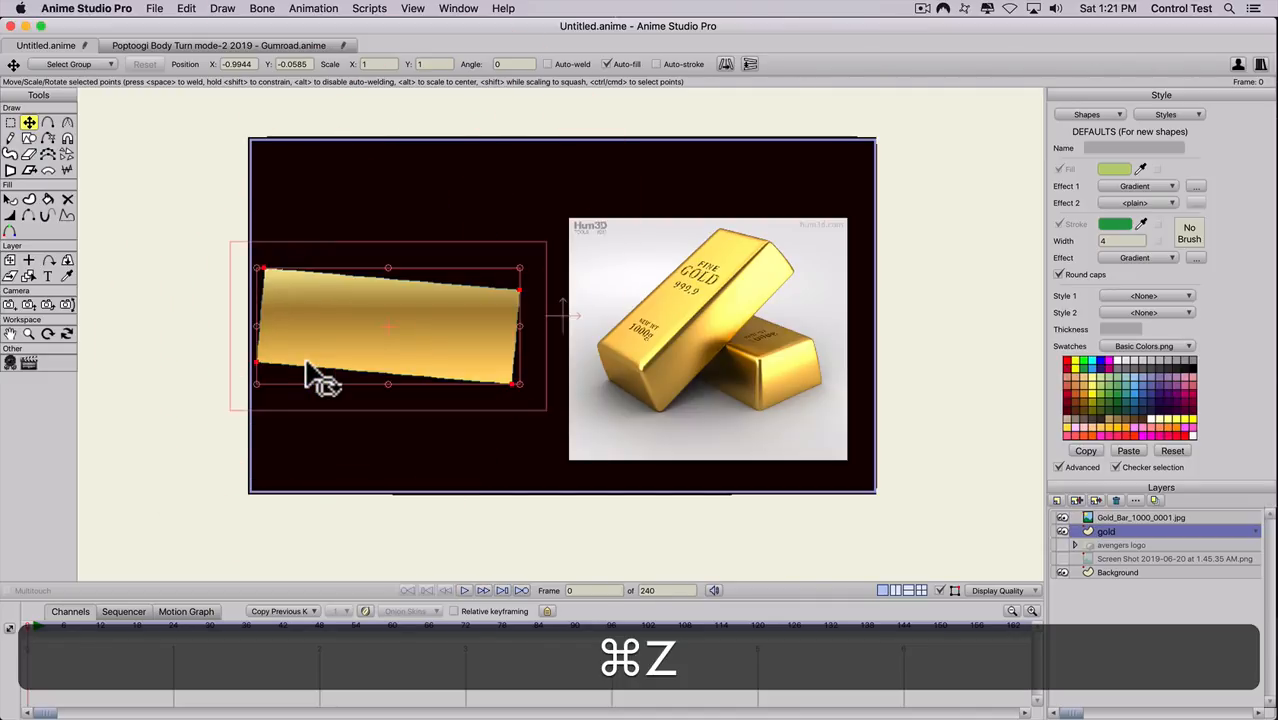
{"action": "key", "text": "super+z"}
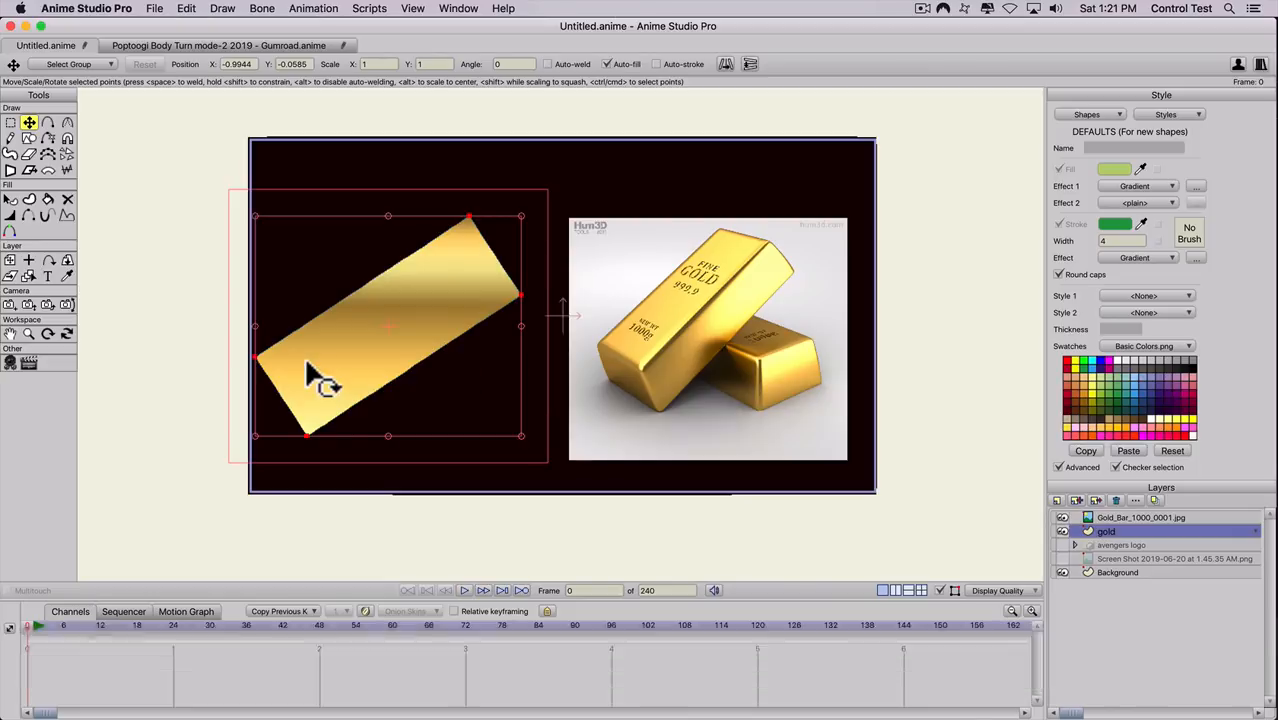
{"action": "key", "text": "super+z"}
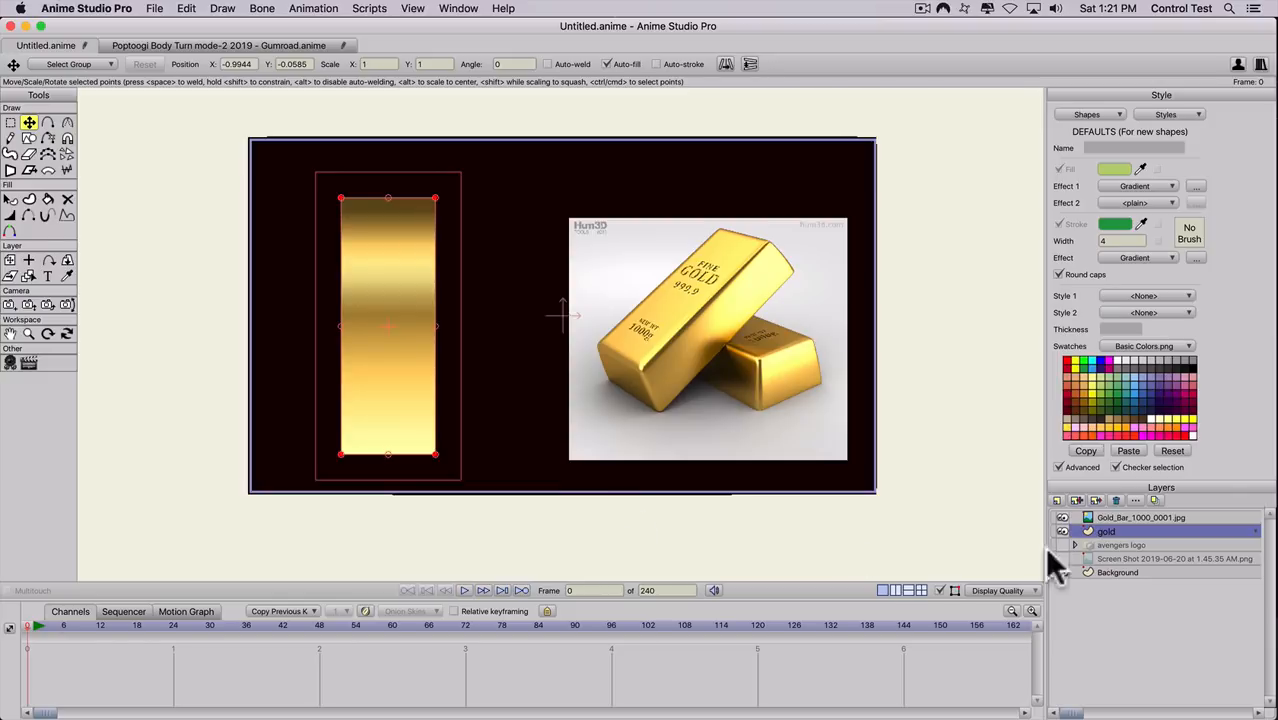
- Create a bone layer named "gold bar" and nest the gold layer inside it
{"action": "left_click", "coordinate": [1057, 500]}
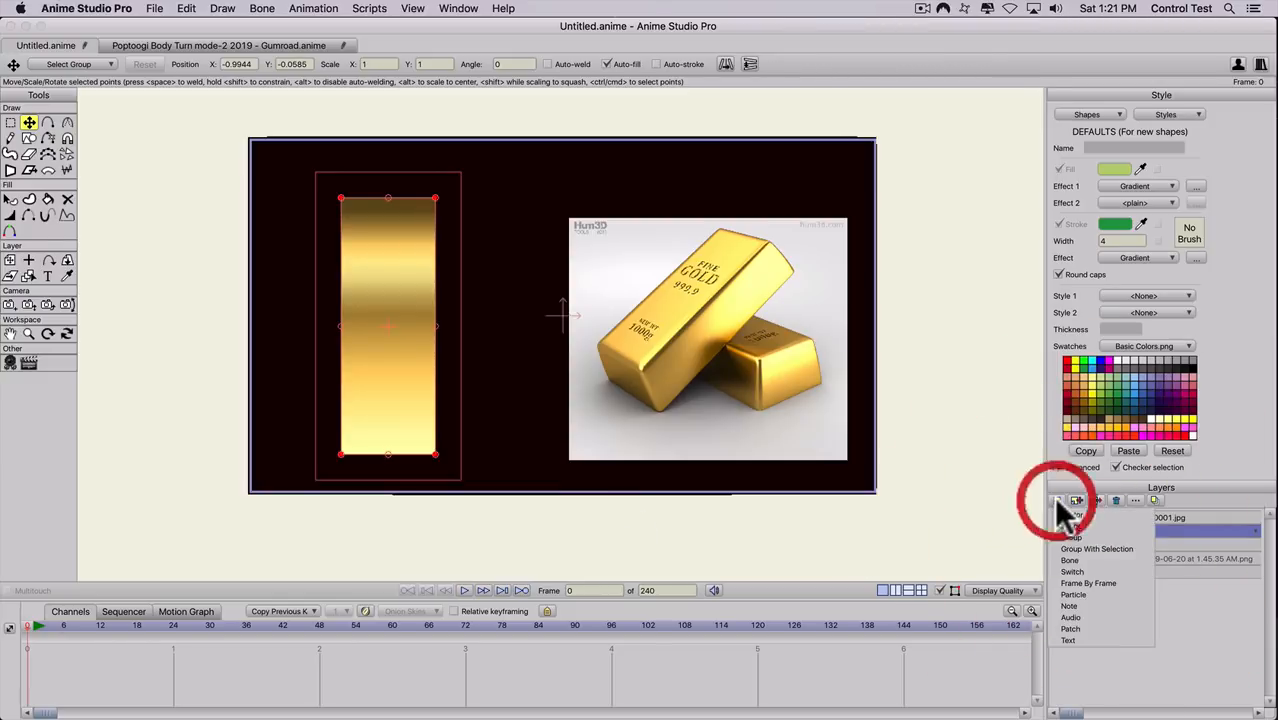
{"action": "left_click", "coordinate": [1070, 558]}
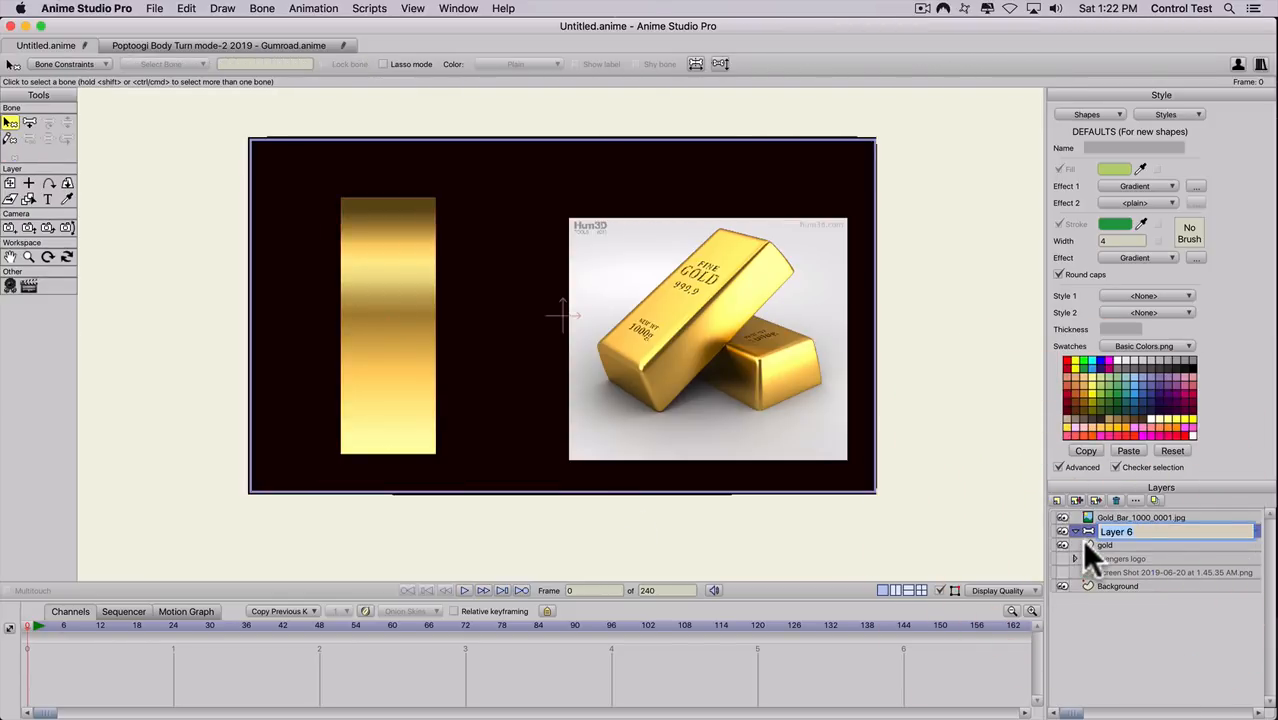
{"action": "type", "text": "gold bar"}
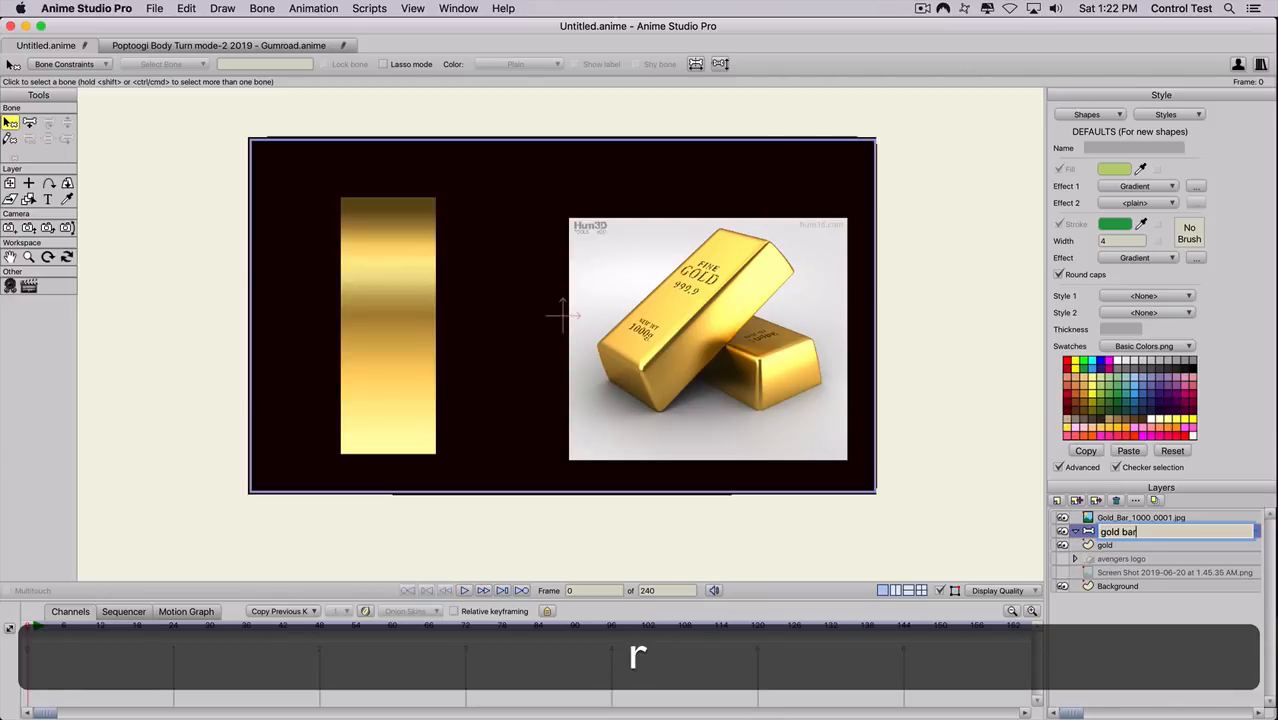
{"action": "key", "text": "Return"}
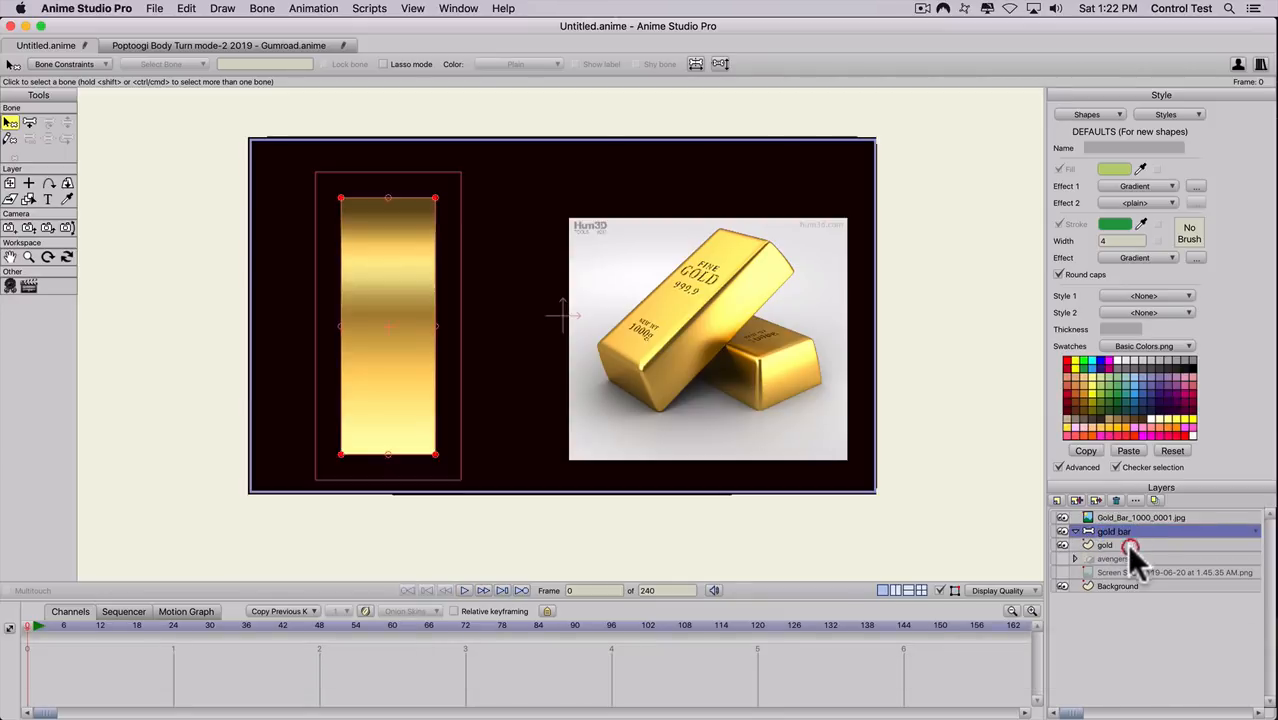
{"action": "left_click", "coordinate": [1126, 544]}
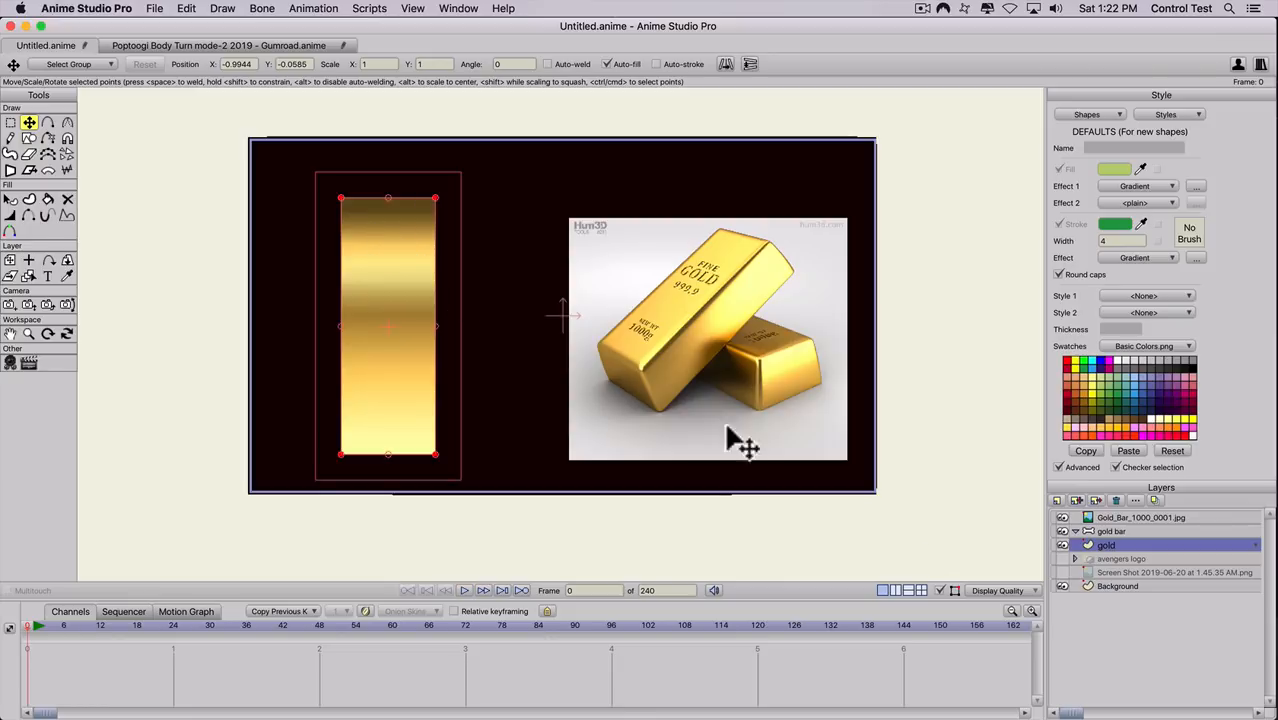
{"action": "left_click_drag", "start_coordinate": [1121, 540], "coordinate": [1116, 528]}
- Draw a single upright bone along the middle of the gold rectangle on the gold bar layer
{"action": "left_click", "coordinate": [1080, 531]}
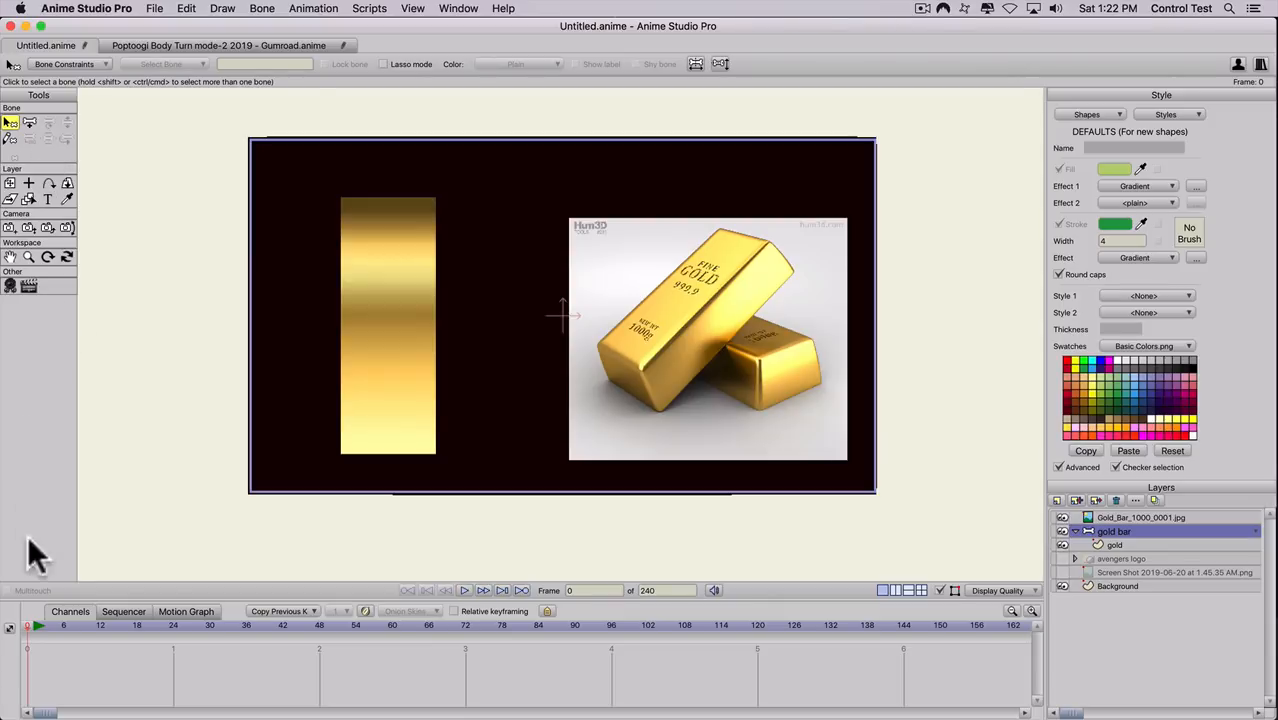
{"action": "key", "text": "a"}
{"action": "left_click", "coordinate": [28, 122]}
{"action": "mouse_move", "coordinate": [387, 308]}
{"action": "left_mouse_down"}
{"action": "mouse_move", "coordinate": [385, 388]}
{"action": "mouse_move", "coordinate": [385, 268]}
{"action": "left_mouse_up"}
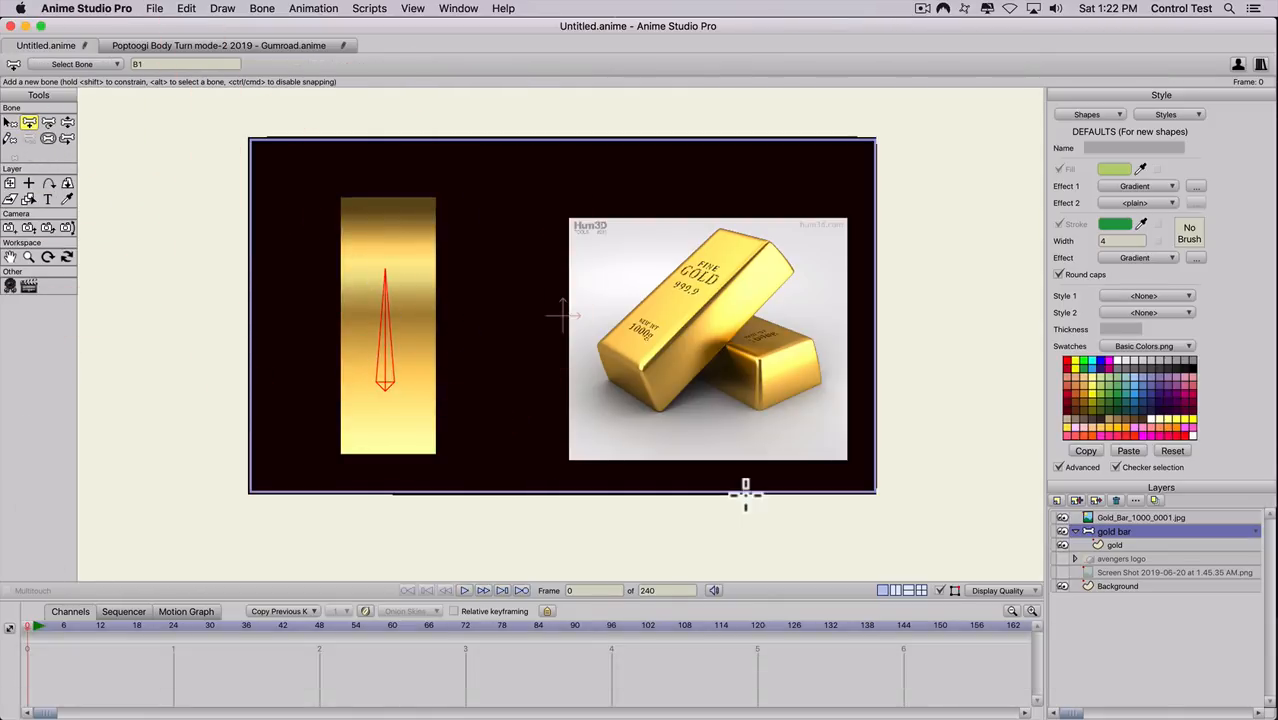
- Select all points of the rectangle on the gold layer and bind them to the upright bone
{"action": "left_click", "coordinate": [1110, 544]}
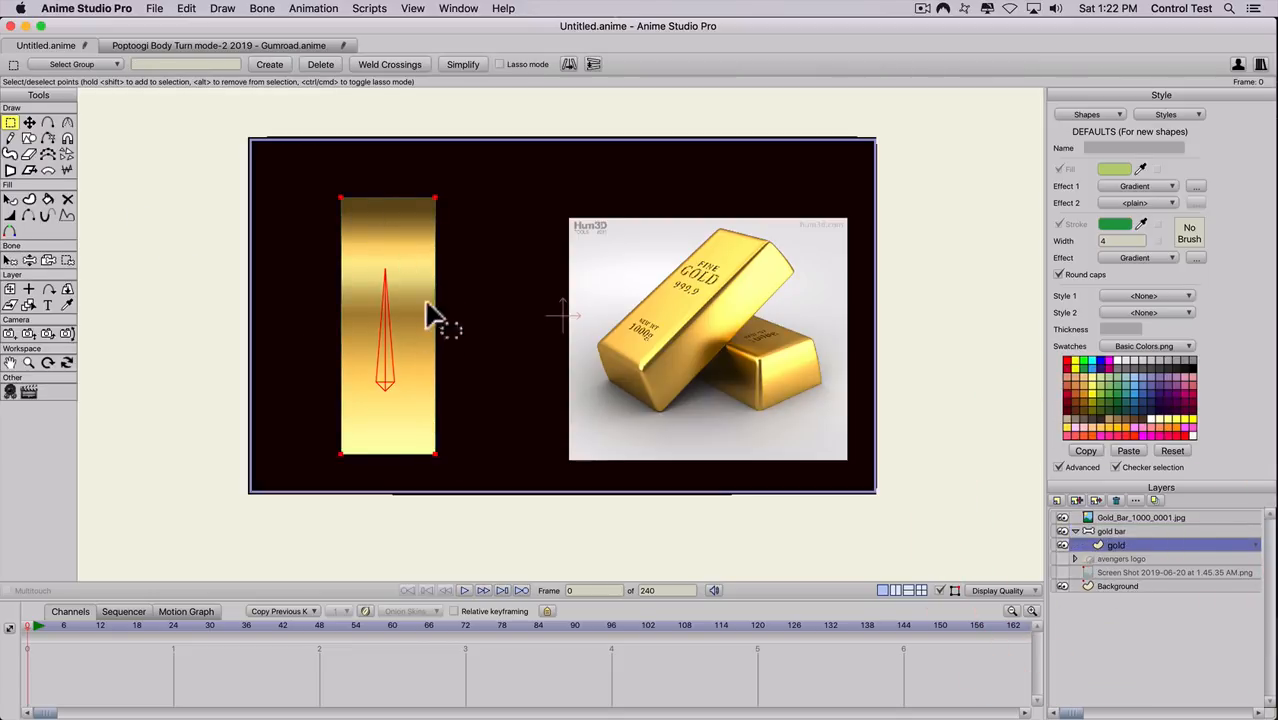
{"action": "key", "text": "b"}
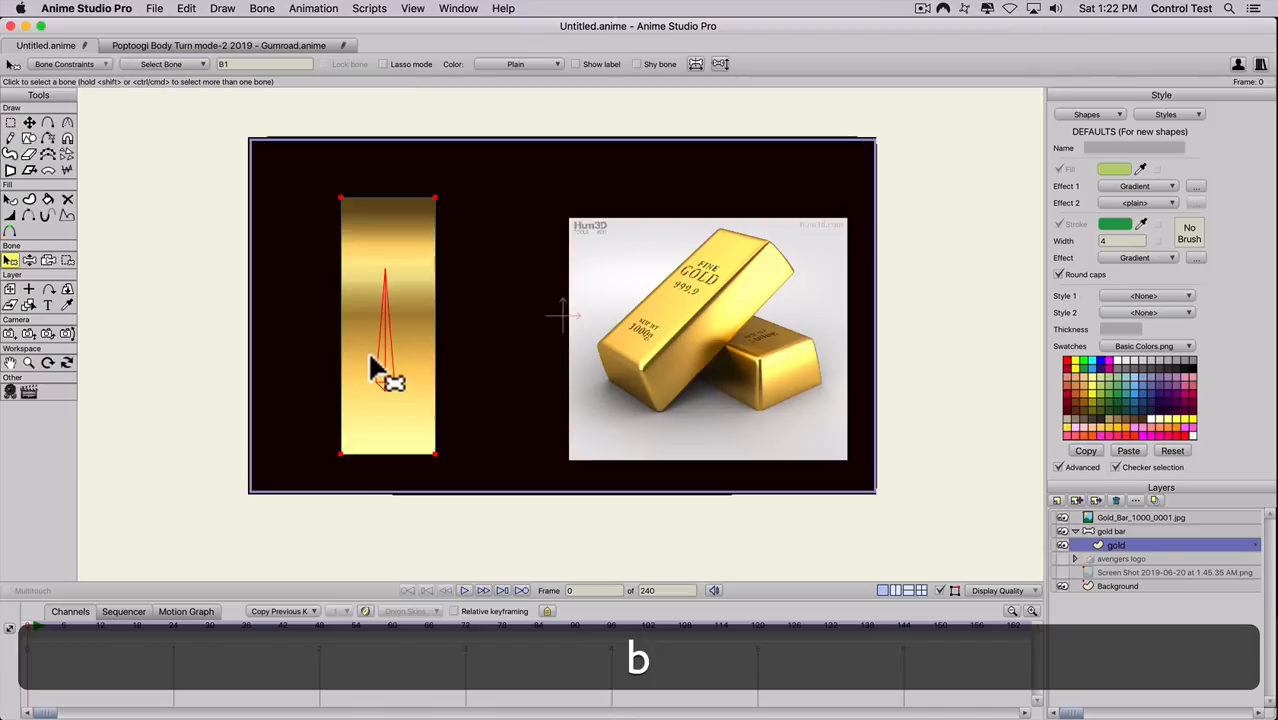
{"action": "left_click", "coordinate": [383, 358]}
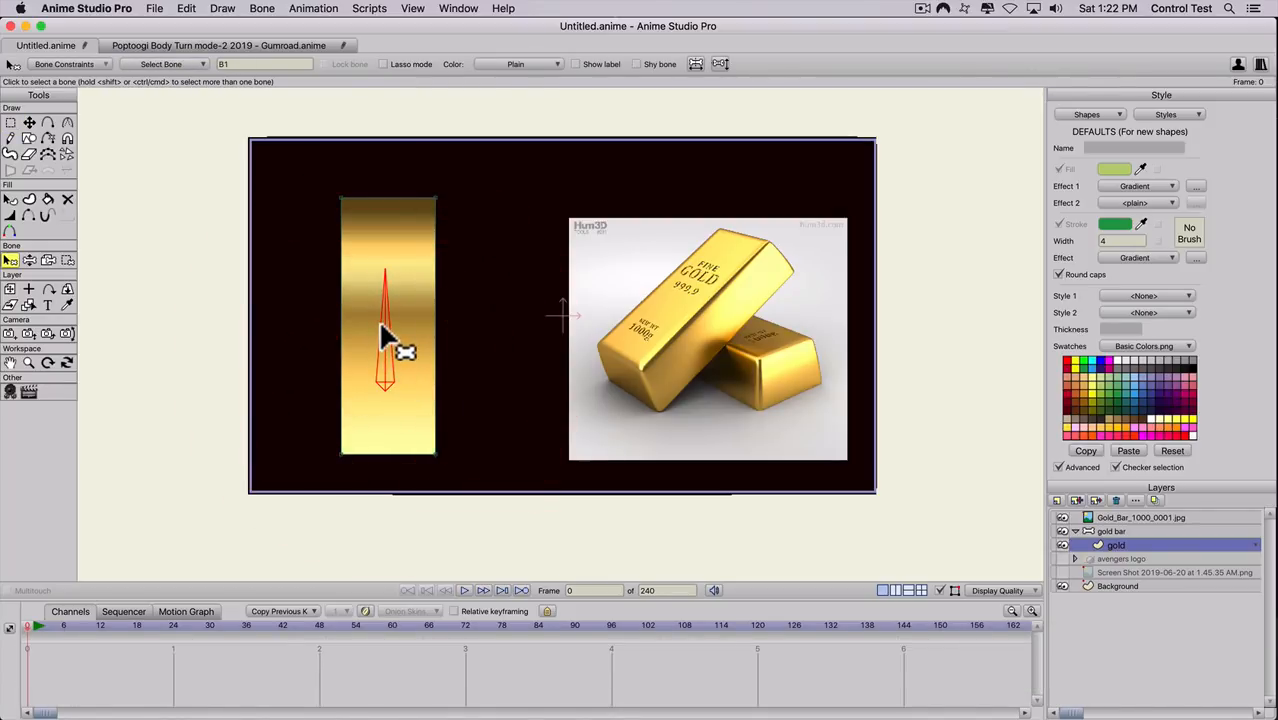
{"action": "key", "text": "g"}
{"action": "left_click", "coordinate": [375, 318]}
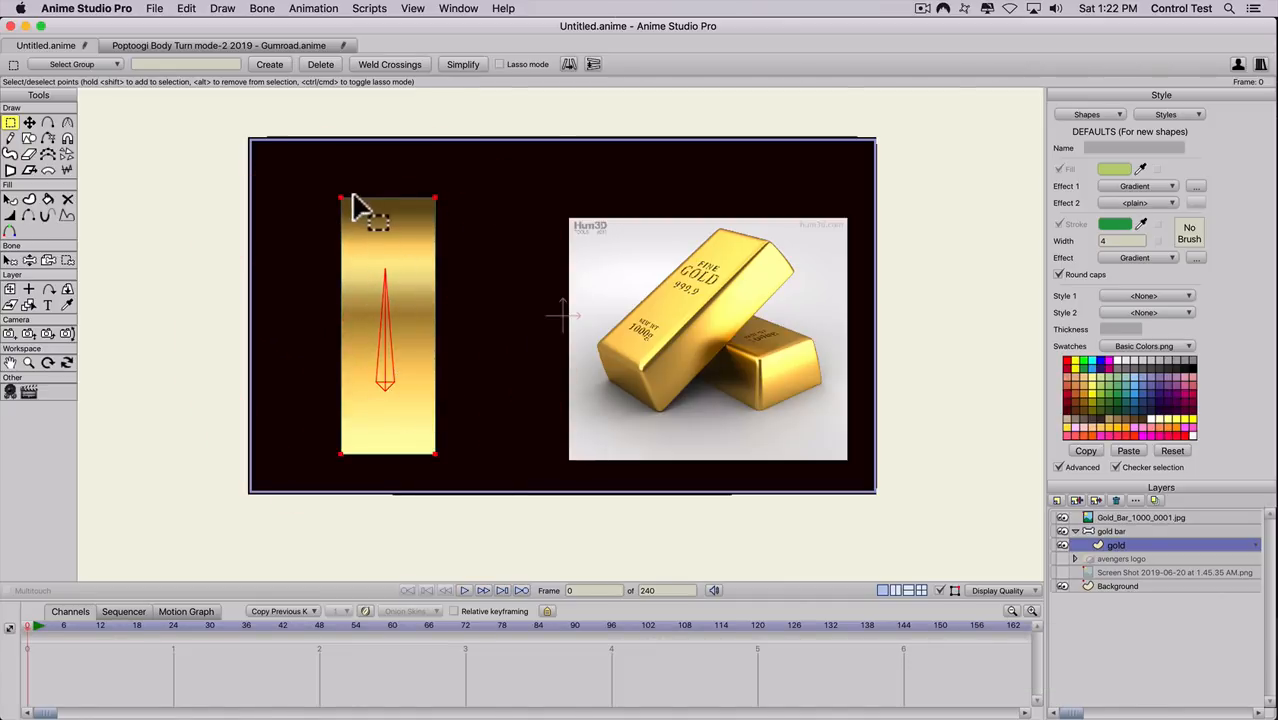
{"action": "left_click", "coordinate": [66, 260]}
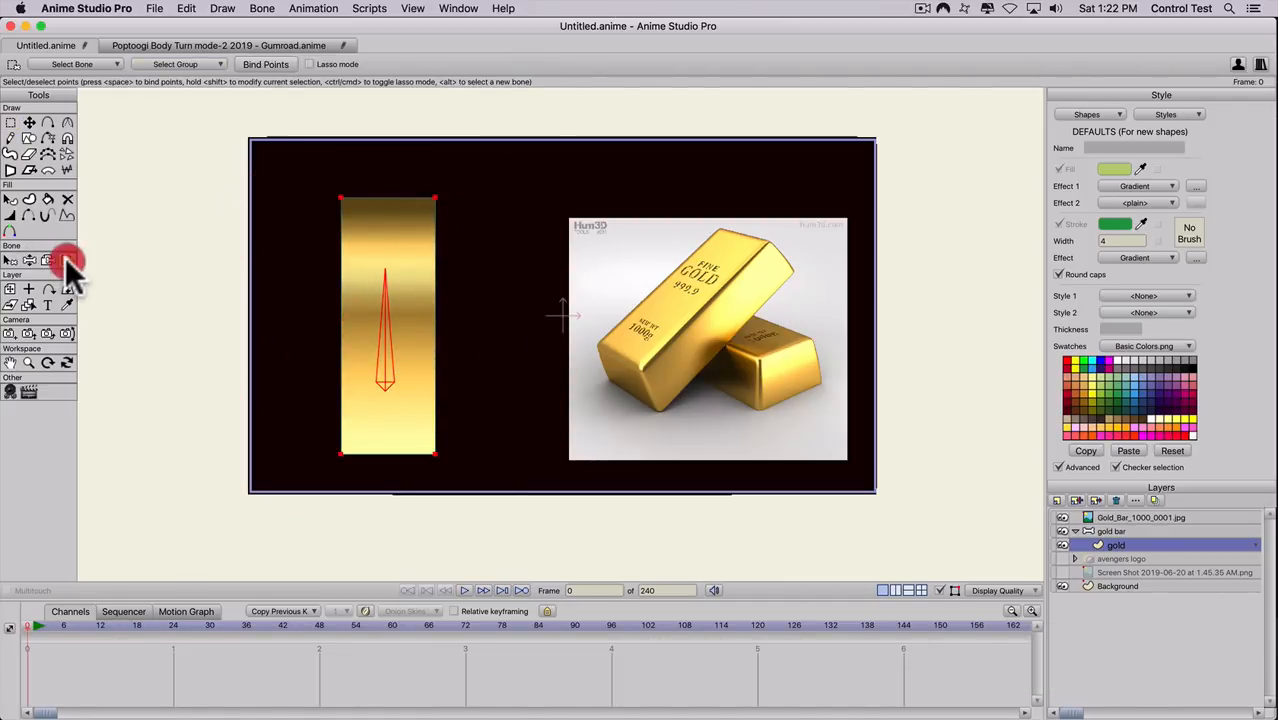
{"action": "left_click", "coordinate": [233, 62]}
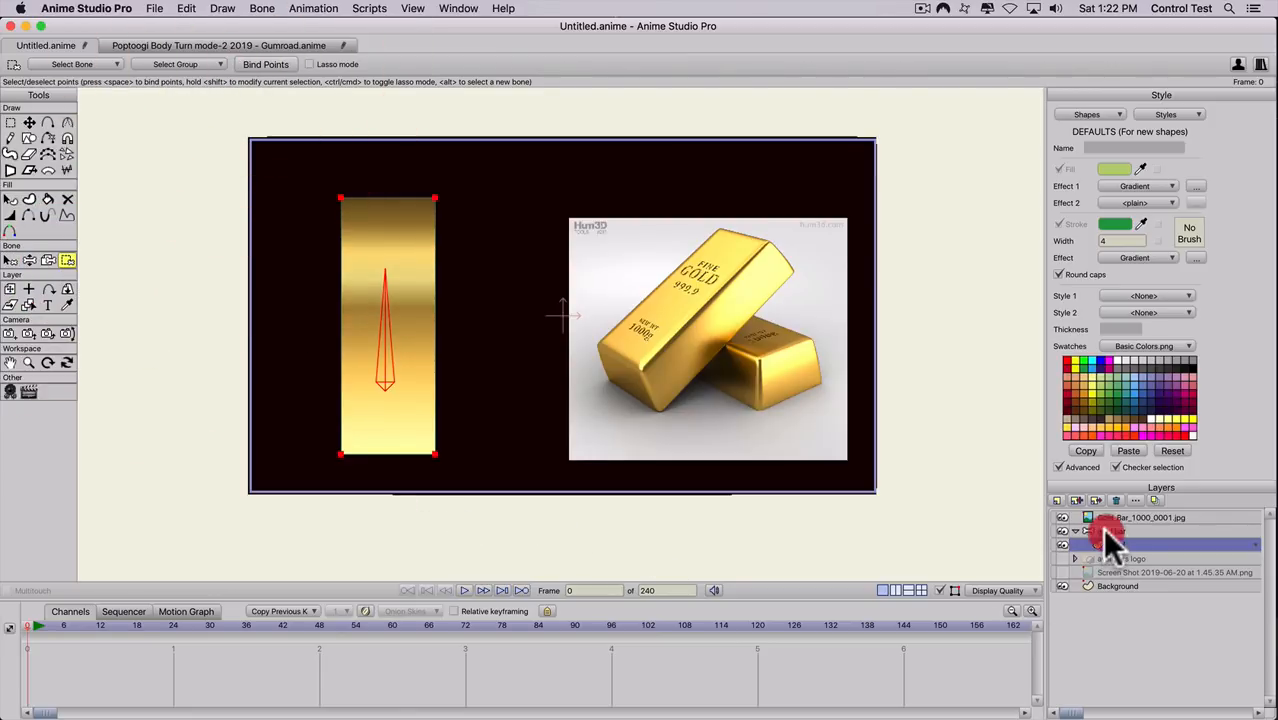
- Reduce the strength of the upright bone on the gold bar layer to about 0.91
{"action": "left_click", "coordinate": [1112, 531]}
{"action": "left_click", "coordinate": [48, 138]}
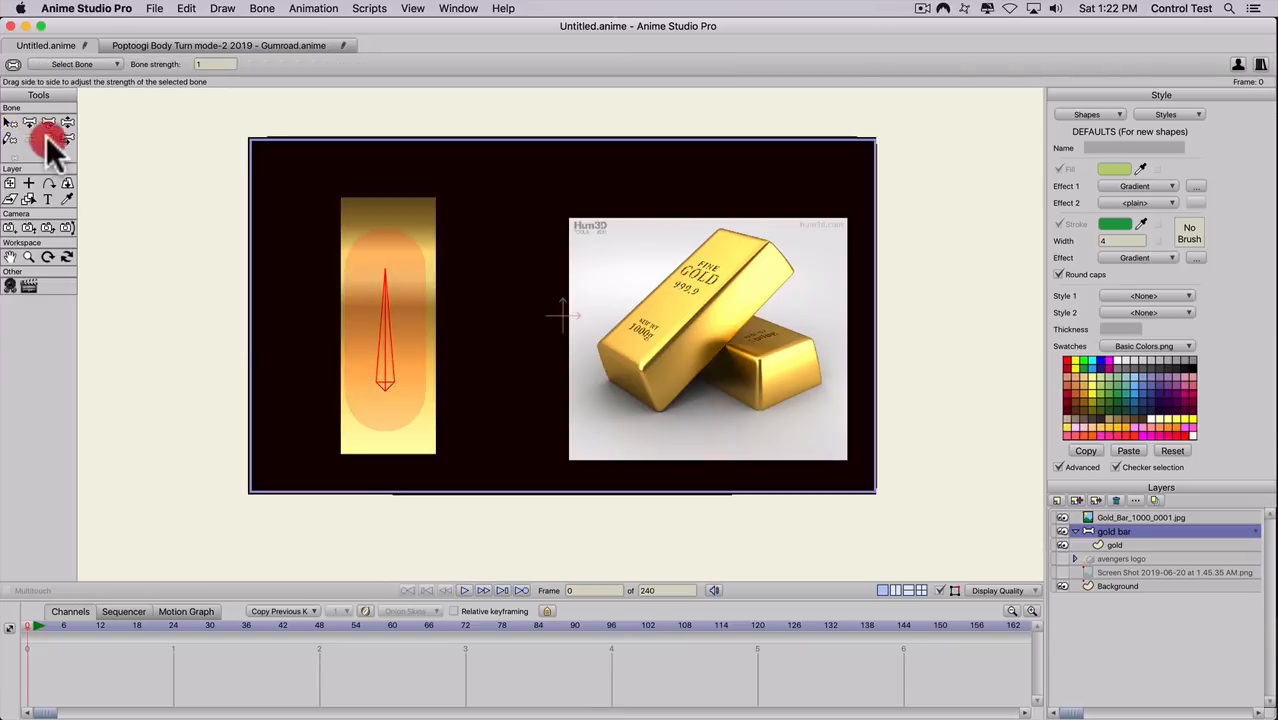
{"action": "mouse_move", "coordinate": [385, 338]}
{"action": "left_mouse_down"}
{"action": "mouse_move", "coordinate": [292, 344]}
{"action": "mouse_move", "coordinate": [447, 349]}
{"action": "mouse_move", "coordinate": [245, 337]}
{"action": "mouse_move", "coordinate": [311, 340]}
{"action": "mouse_move", "coordinate": [305, 351]}
{"action": "left_mouse_up"}
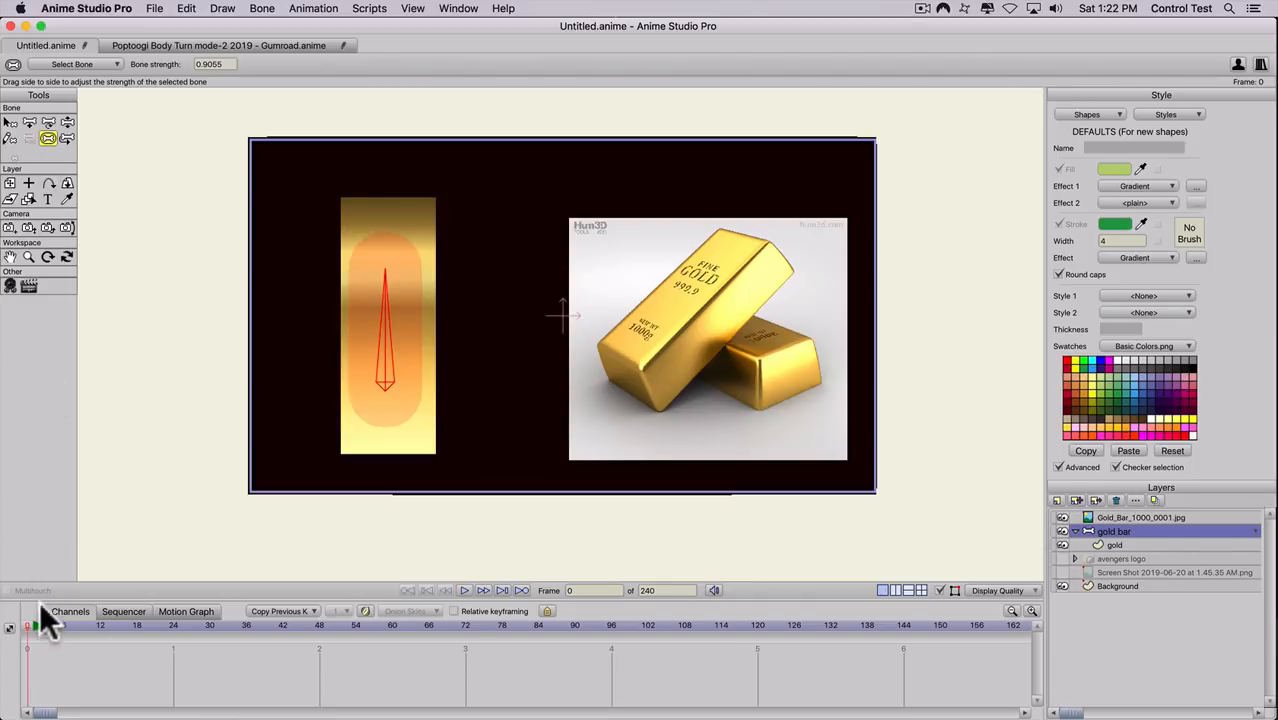
- Test the rig by rotating the upright bone to several angles at frame 2, and delete the resulting keyframes
{"action": "left_click", "coordinate": [40, 628]}
{"action": "key", "text": "t"}
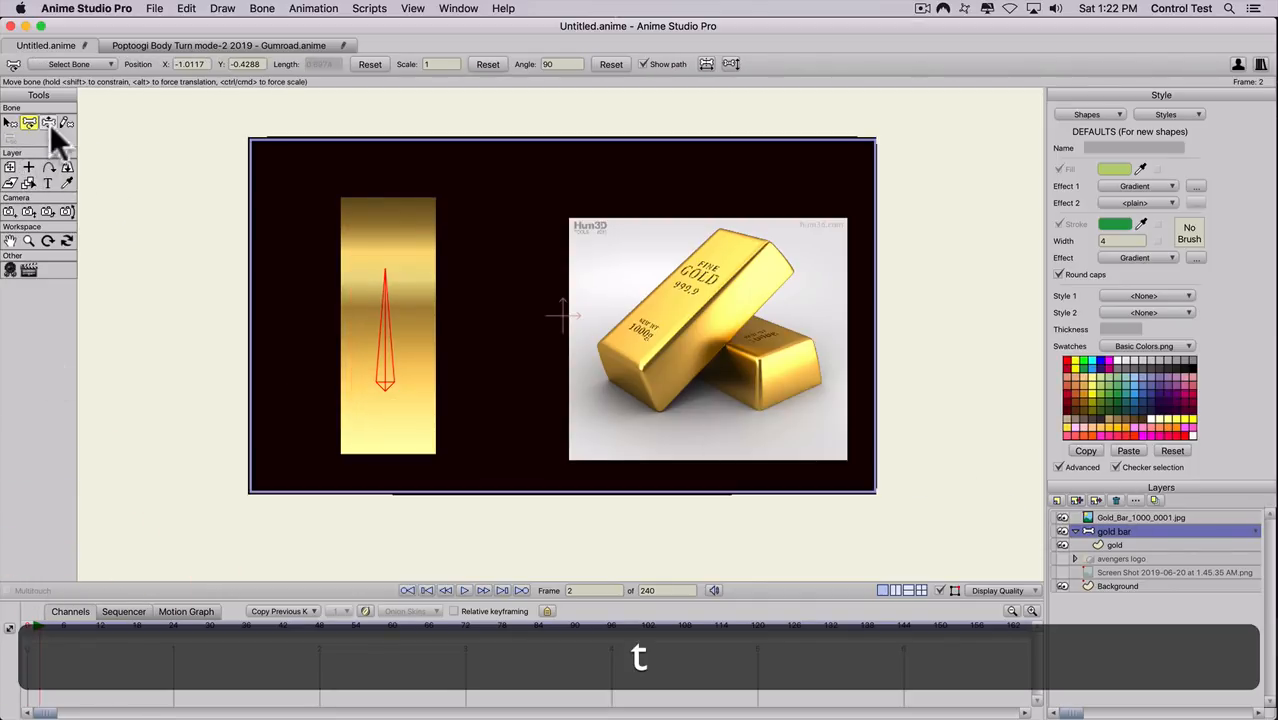
{"action": "key", "text": "t"}
{"action": "left_click_drag", "start_coordinate": [390, 330], "coordinate": [443, 352]}
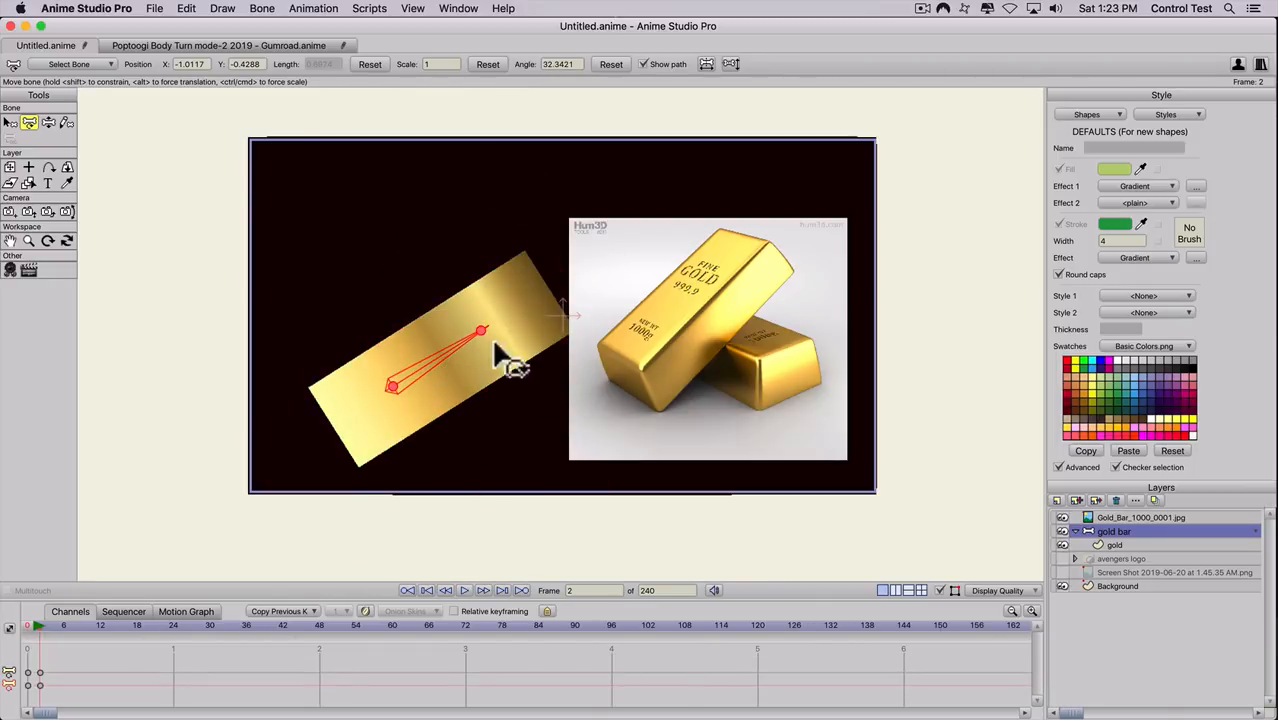
{"action": "left_click_drag", "start_coordinate": [494, 349], "coordinate": [442, 486]}
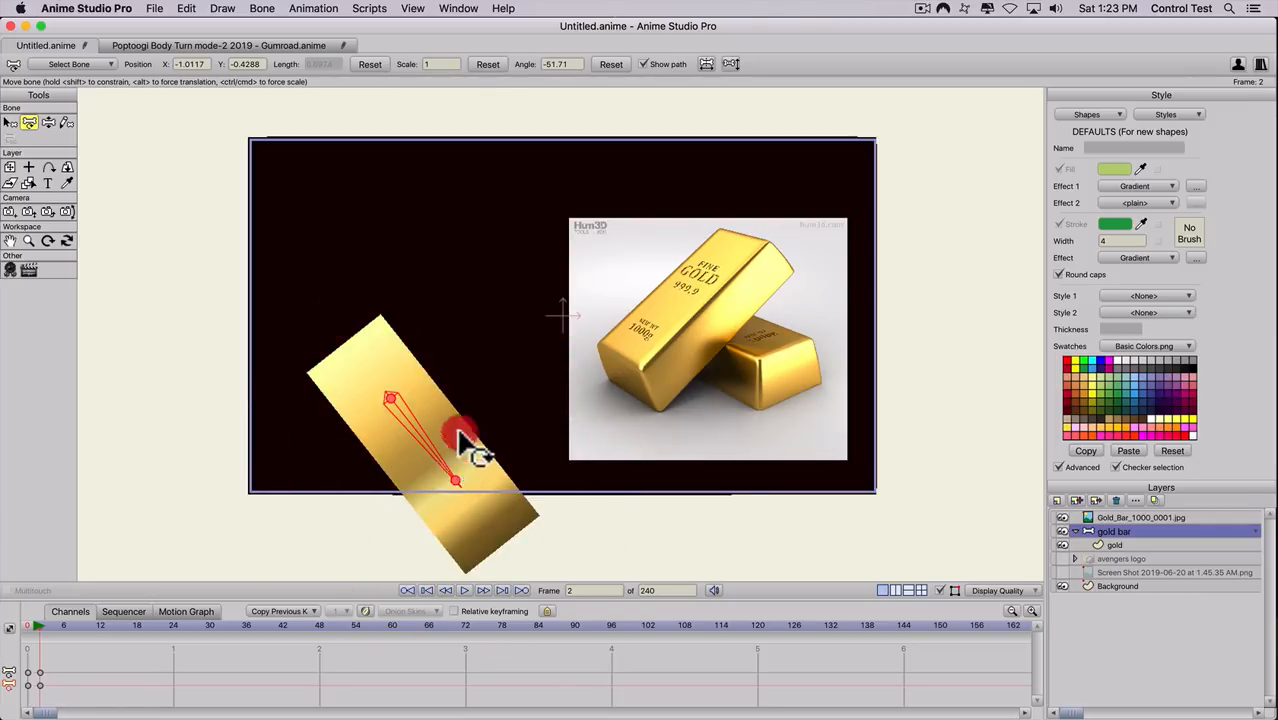
{"action": "left_click_drag", "start_coordinate": [460, 437], "coordinate": [425, 250]}
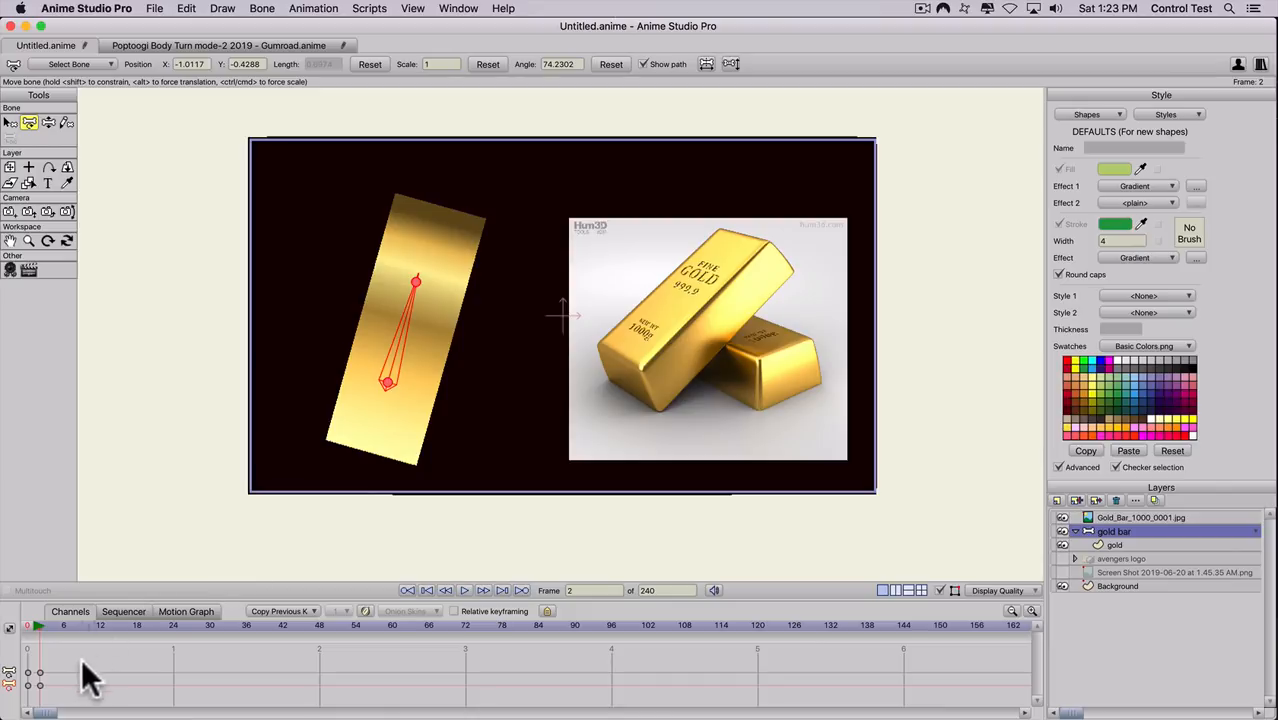
{"action": "left_click_drag", "start_coordinate": [82, 661], "coordinate": [8, 704]}
{"action": "key", "text": "BackSpace"}
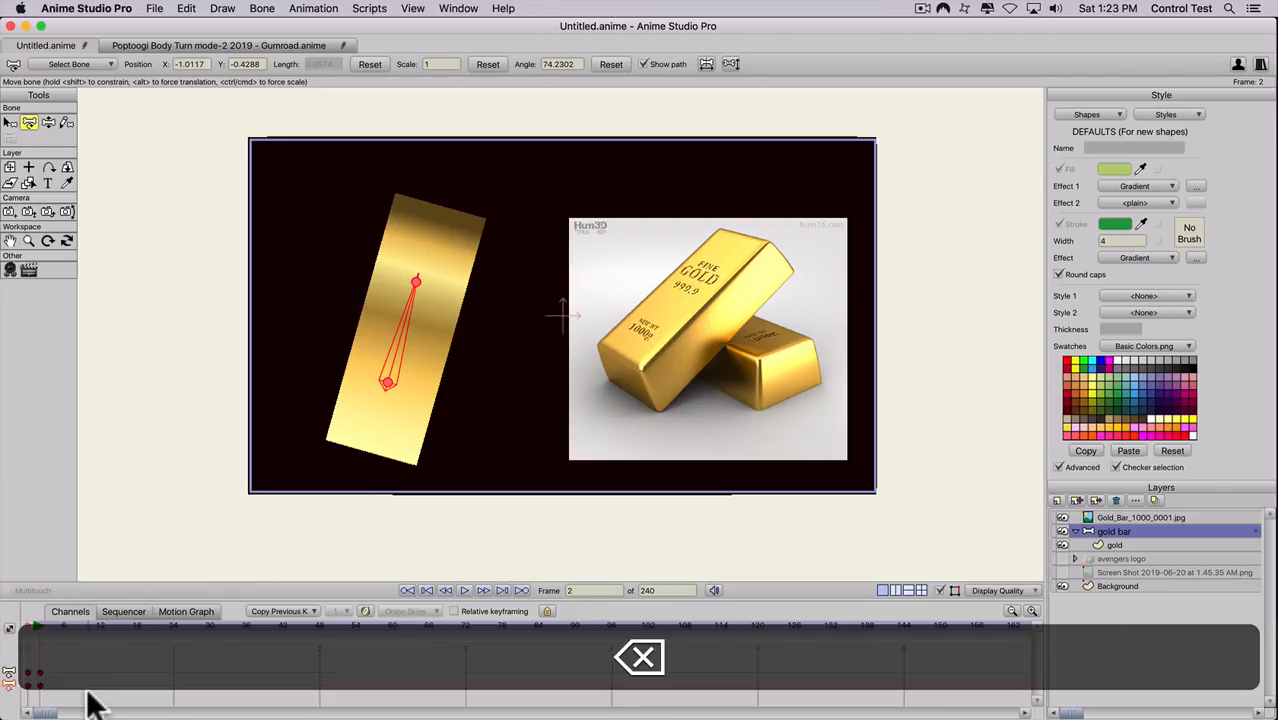
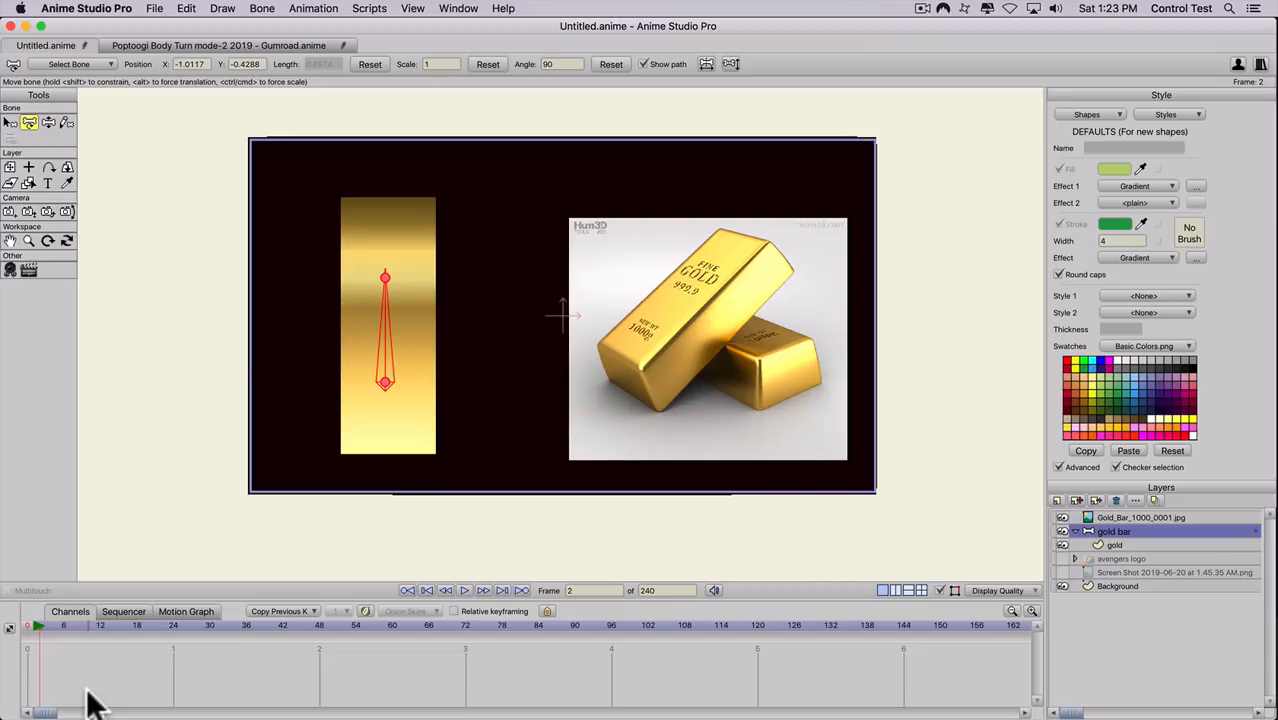
- Switch to the Poptoogi Body Turn mode-2 2019 - Gumroad document and show the start of its timeline
{"action": "left_click", "coordinate": [141, 46]}
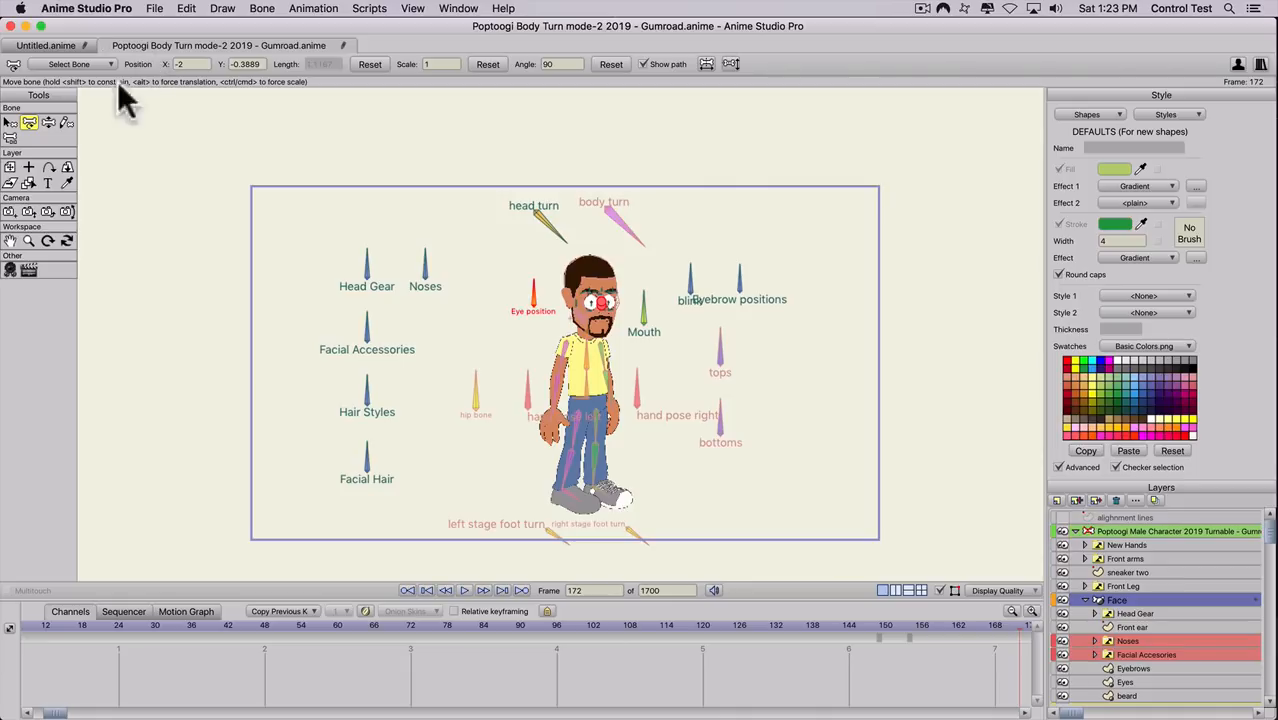
{"action": "left_click_drag", "start_coordinate": [55, 712], "coordinate": [20, 708]}
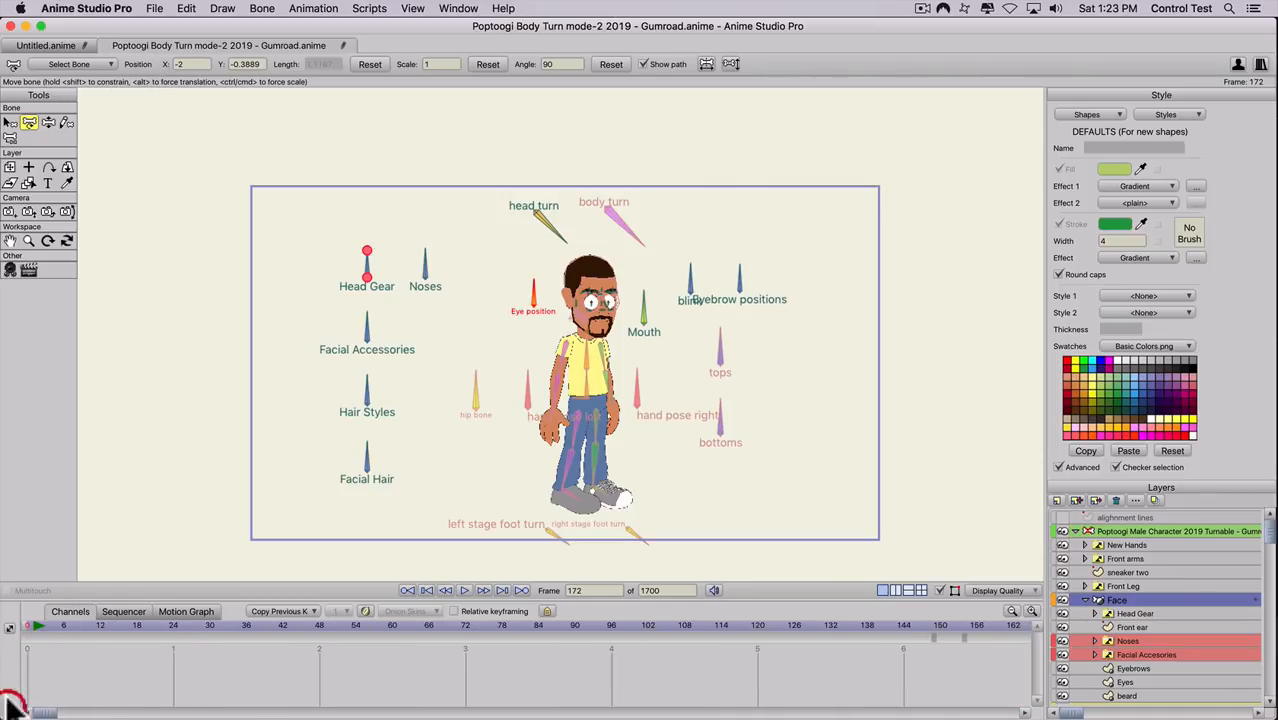
- At frame 5, rotate the head turn bone upward to turn the character's head to side profile
{"action": "left_click", "coordinate": [40, 625]}
{"action": "left_click_drag", "start_coordinate": [50, 625], "coordinate": [71, 625]}
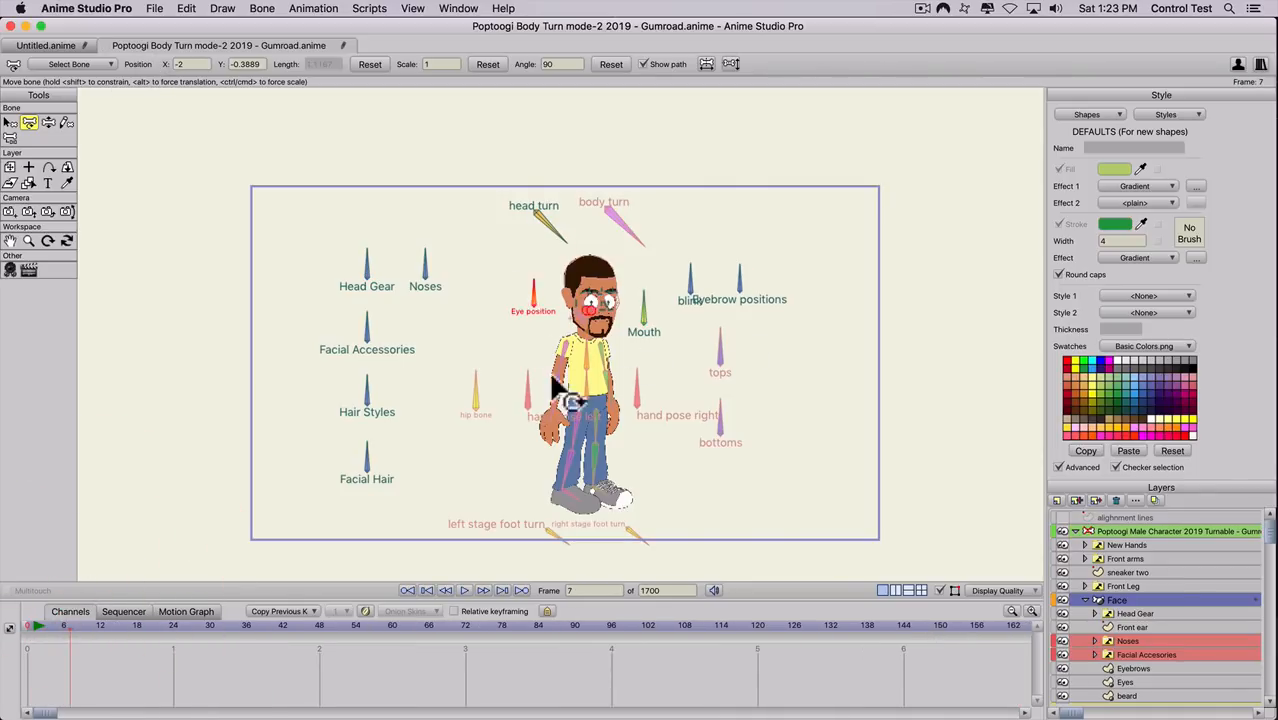
{"action": "left_click", "coordinate": [52, 626]}
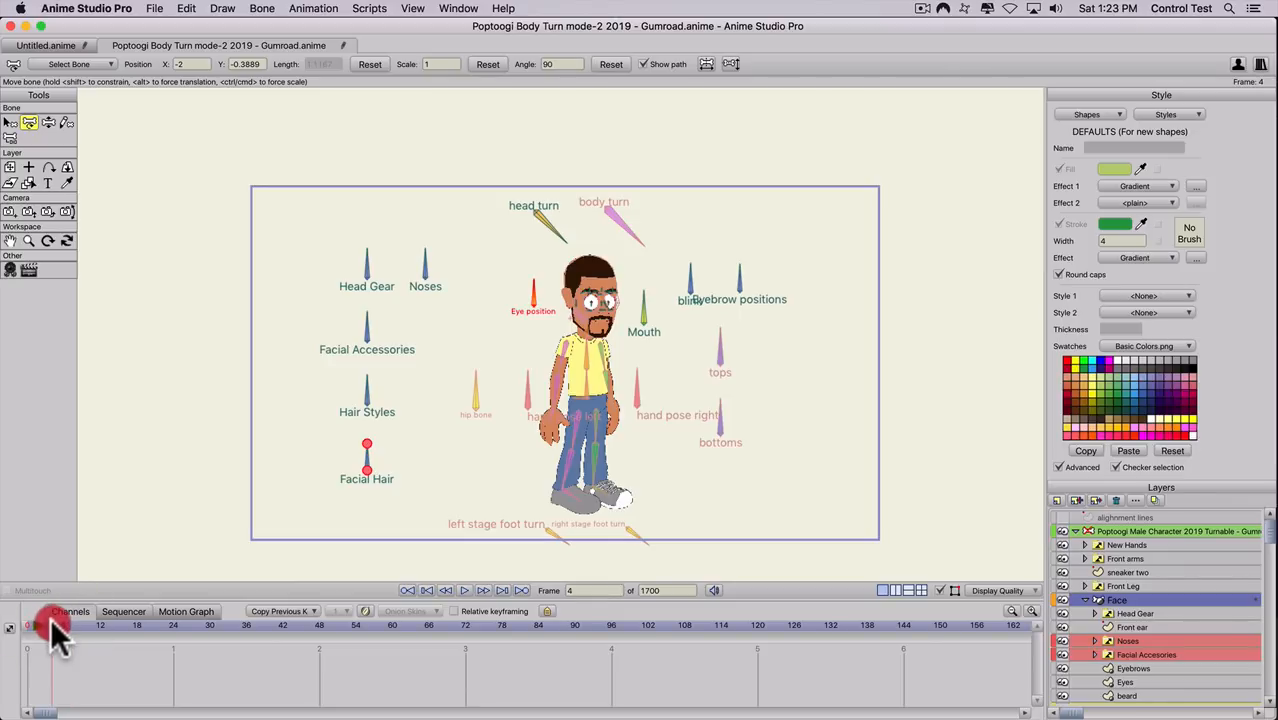
{"action": "left_click_drag", "start_coordinate": [68, 625], "coordinate": [58, 620]}
{"action": "left_click_drag", "start_coordinate": [545, 228], "coordinate": [545, 188]}
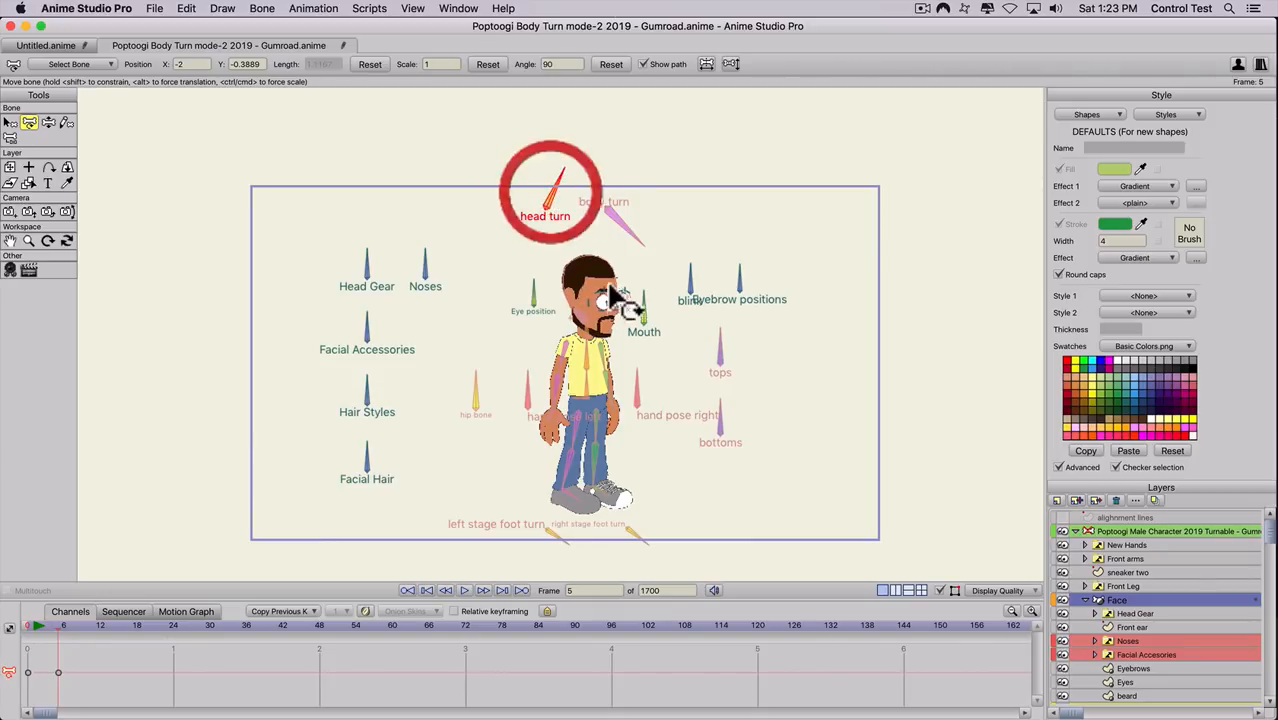
- Activate the Poptoogi Male Character 2019 Turnable bone layer with the Manipulate Bones tool
{"action": "scroll", "coordinate": [604, 322], "scroll_direction": "up", "scroll_amount": 1}
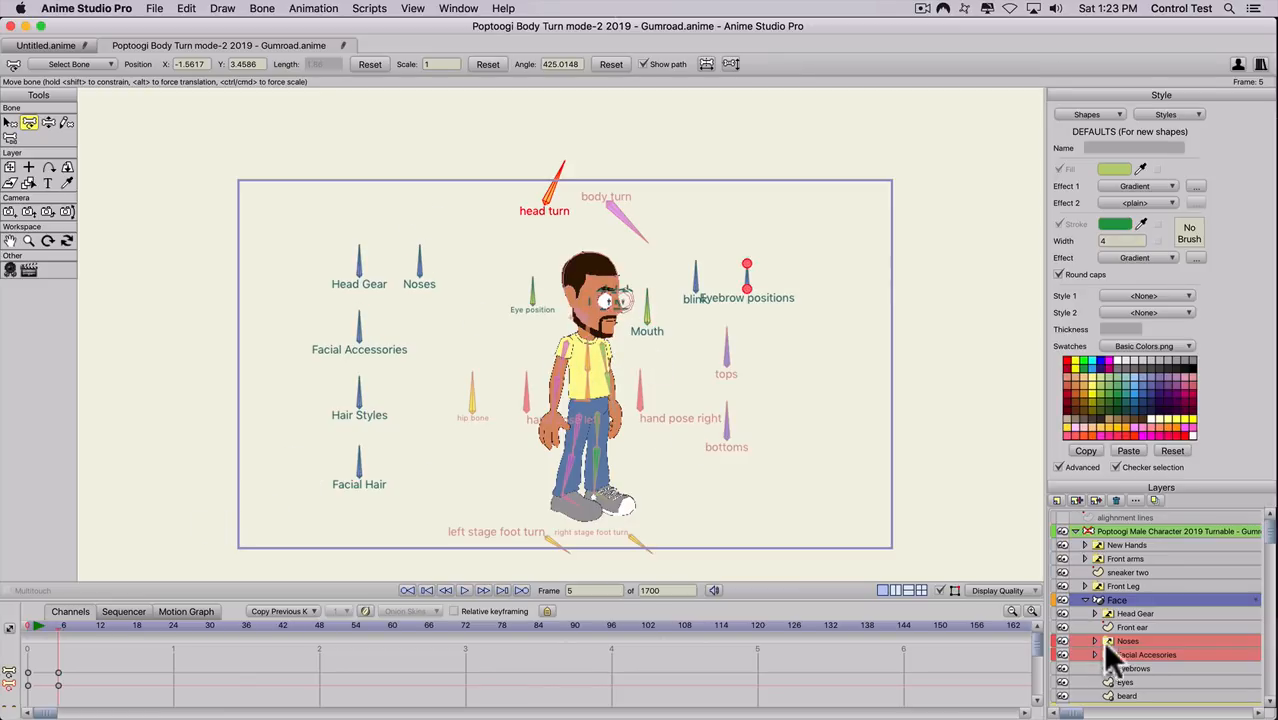
{"action": "left_click", "coordinate": [1108, 527]}
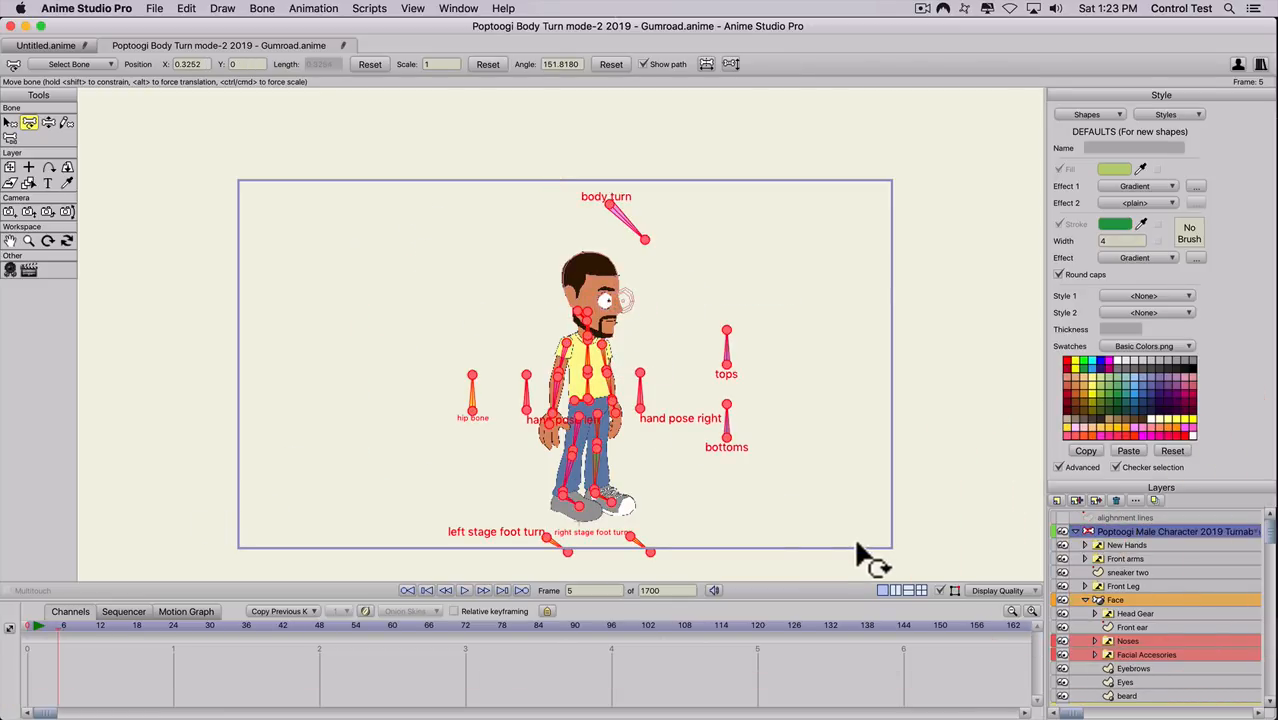
{"action": "left_click", "coordinate": [1118, 528]}
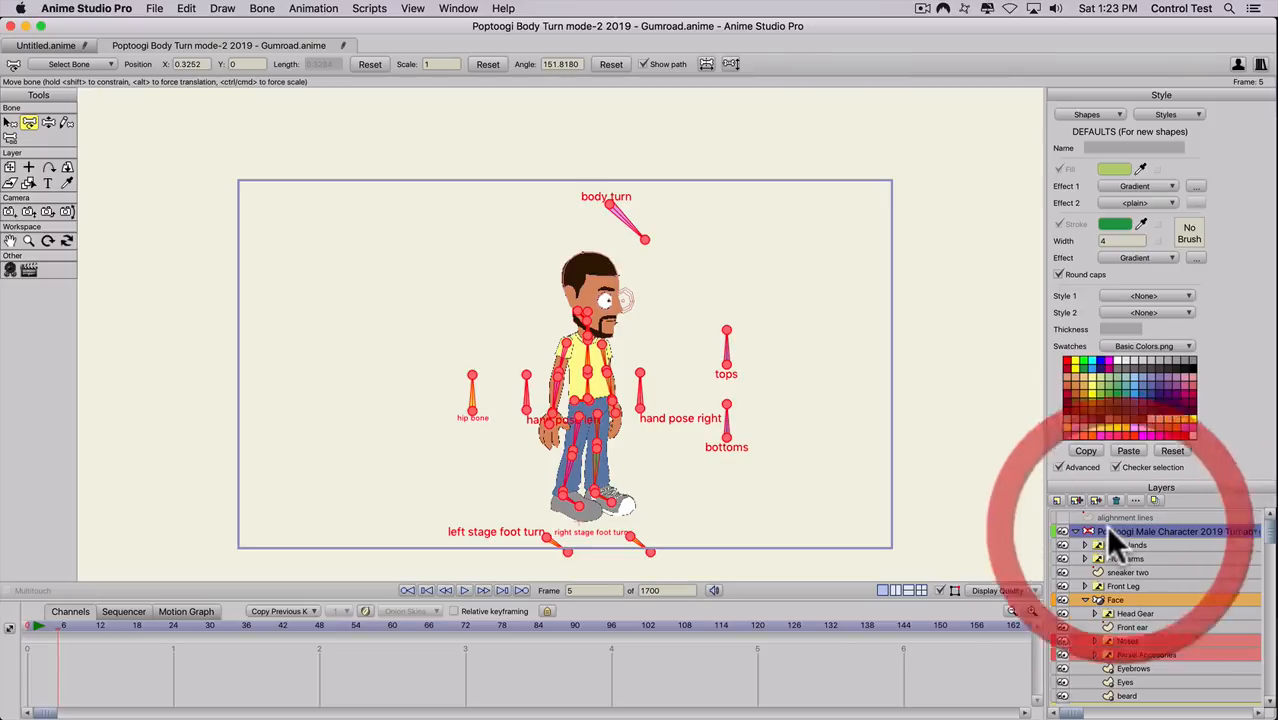
{"action": "key", "text": "z"}
{"action": "left_click", "coordinate": [795, 492]}
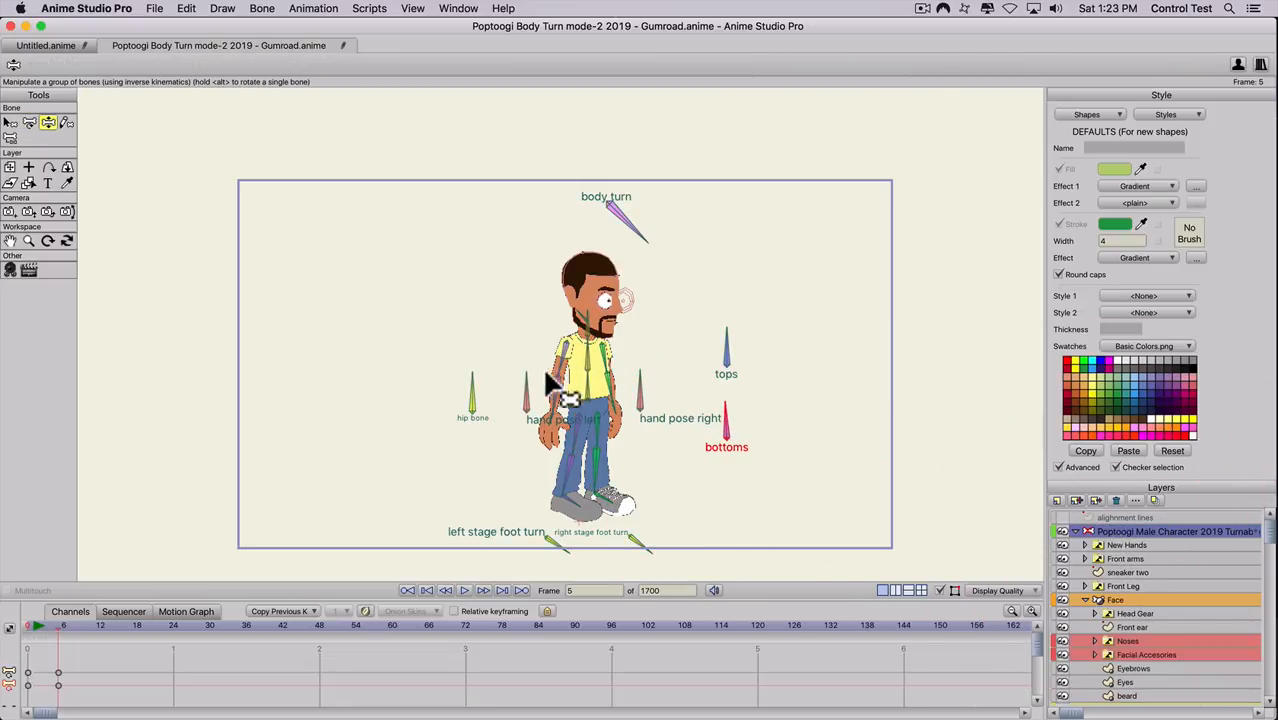
- Try to turn the body to side view at frame 5 with the body turn bone
{"action": "left_click", "coordinate": [628, 222]}
{"action": "left_click_drag", "start_coordinate": [630, 226], "coordinate": [614, 203]}
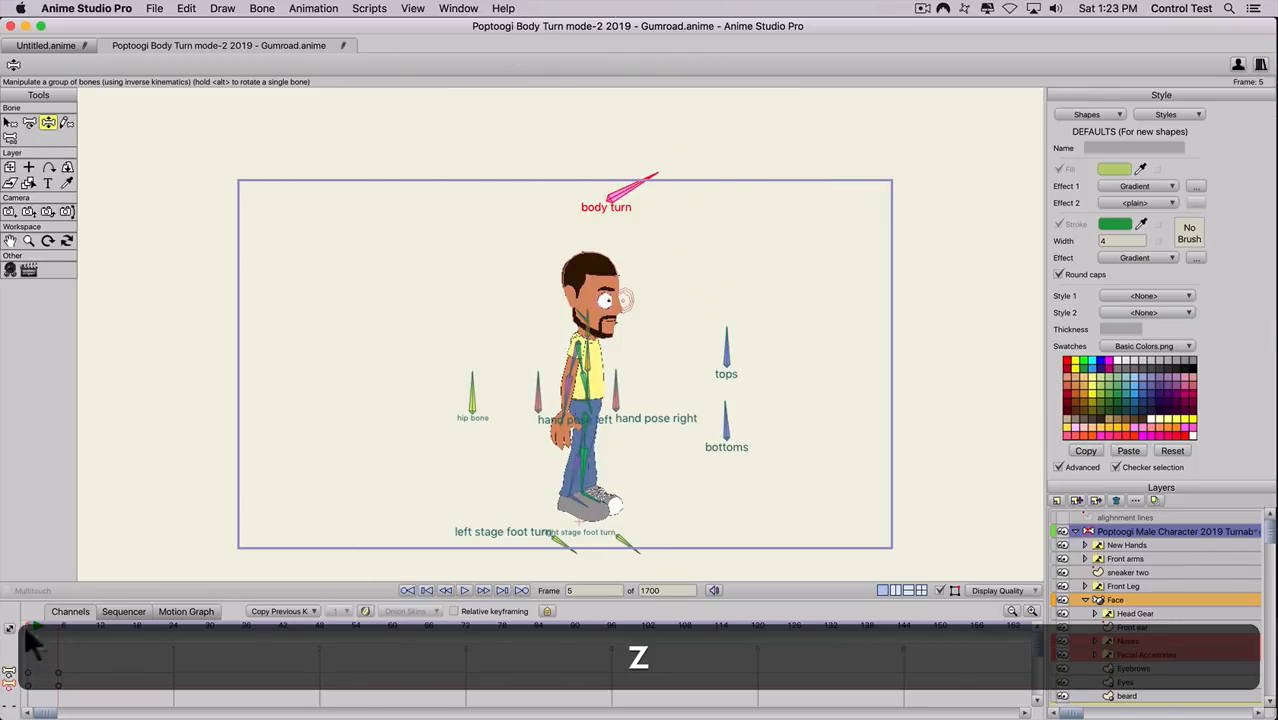
{"action": "key", "text": "BackSpace"}
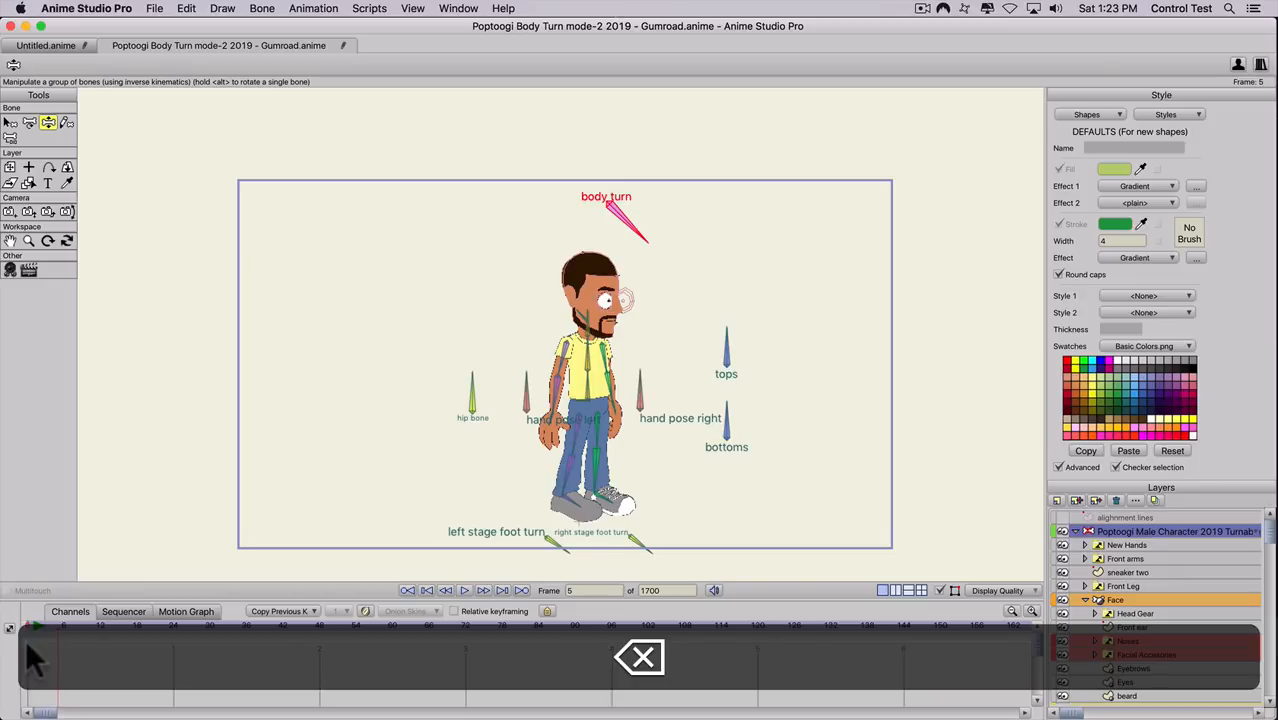
- At frame 1, rotate the body turn bone upward so the character's body faces sideways in profile
{"action": "left_click", "coordinate": [28, 624]}
{"action": "mouse_move", "coordinate": [31, 626]}
{"action": "left_mouse_down"}
{"action": "mouse_move", "coordinate": [56, 631]}
{"action": "mouse_move", "coordinate": [14, 638]}
{"action": "mouse_move", "coordinate": [32, 631]}
{"action": "left_mouse_up"}
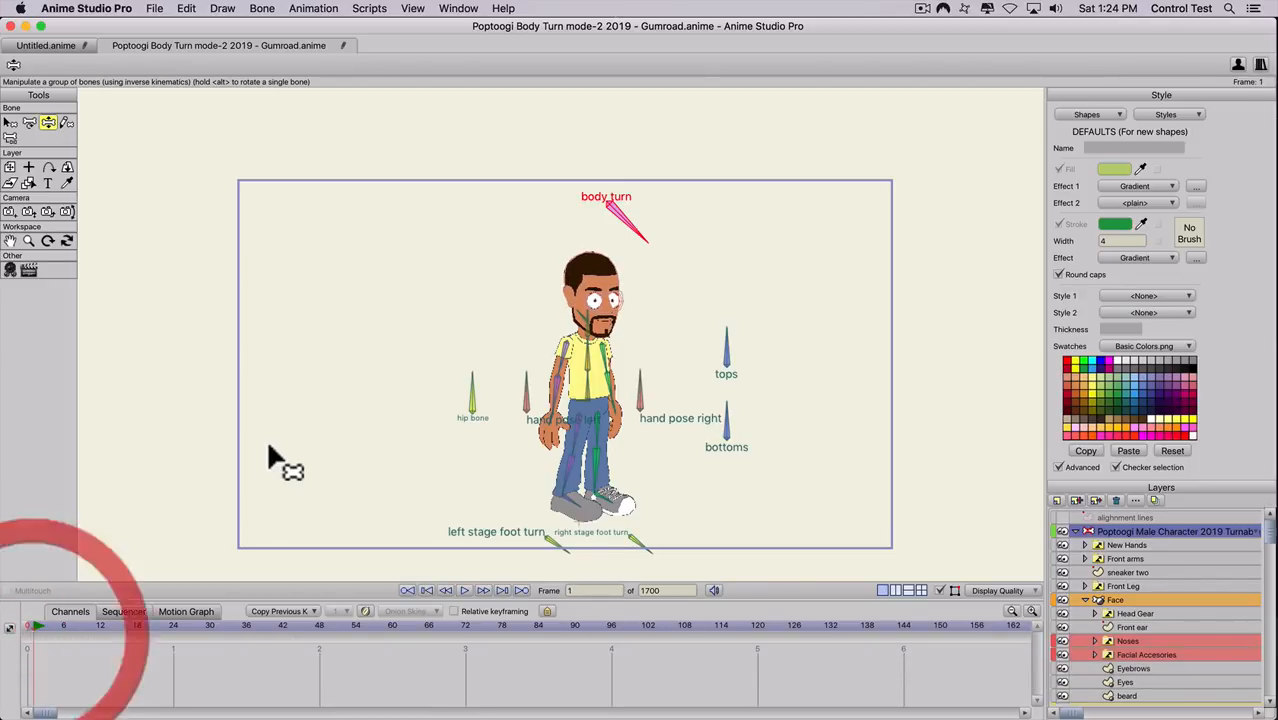
{"action": "scroll", "coordinate": [270, 443], "scroll_direction": "up", "scroll_amount": 1}
{"action": "key", "text": "space"}
{"action": "left_click_drag", "start_coordinate": [314, 408], "coordinate": [334, 271]}
{"action": "scroll", "coordinate": [372, 378], "scroll_direction": "down", "scroll_amount": 2}
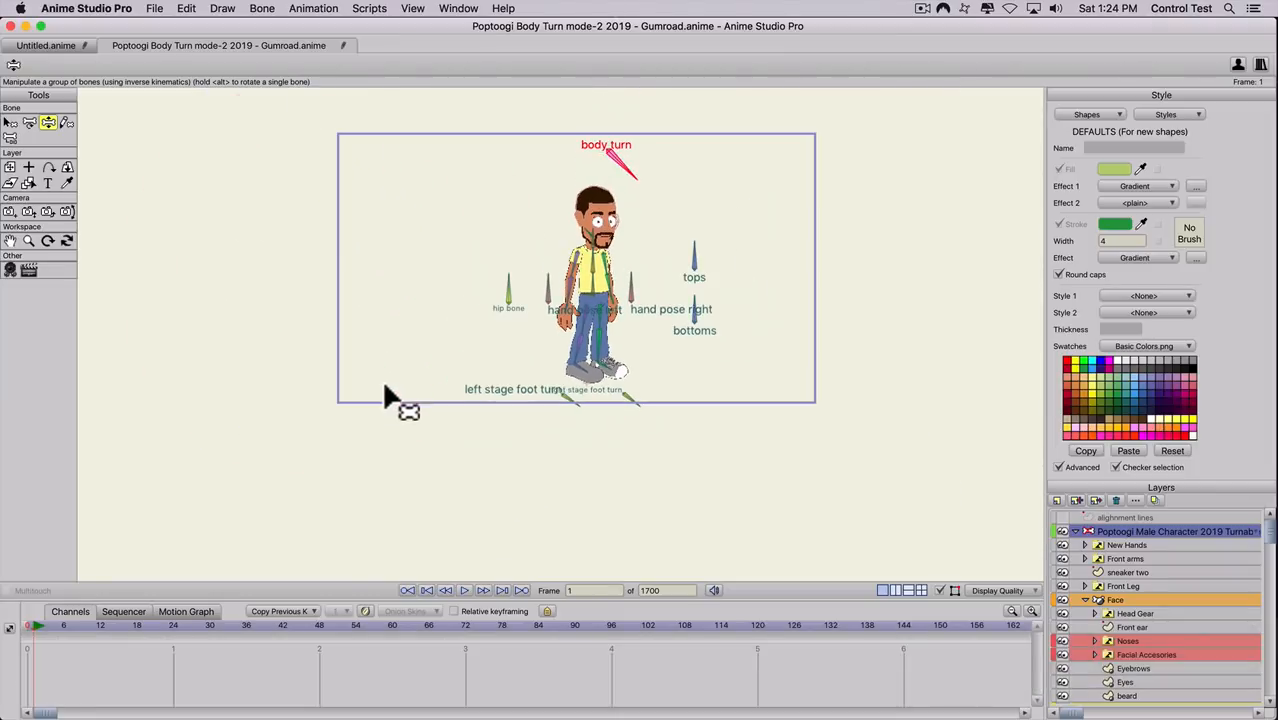
{"action": "key", "text": "space"}
{"action": "left_click_drag", "start_coordinate": [466, 282], "coordinate": [455, 314]}
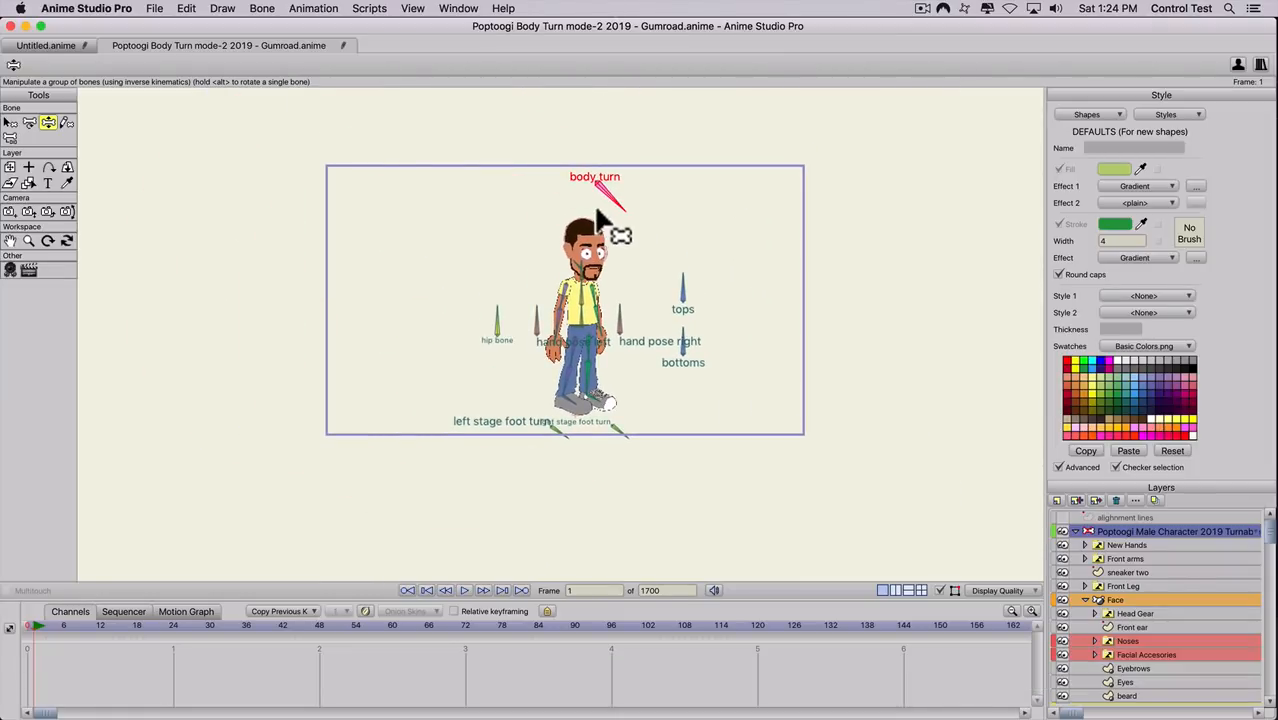
{"action": "left_click_drag", "start_coordinate": [616, 203], "coordinate": [674, 121]}
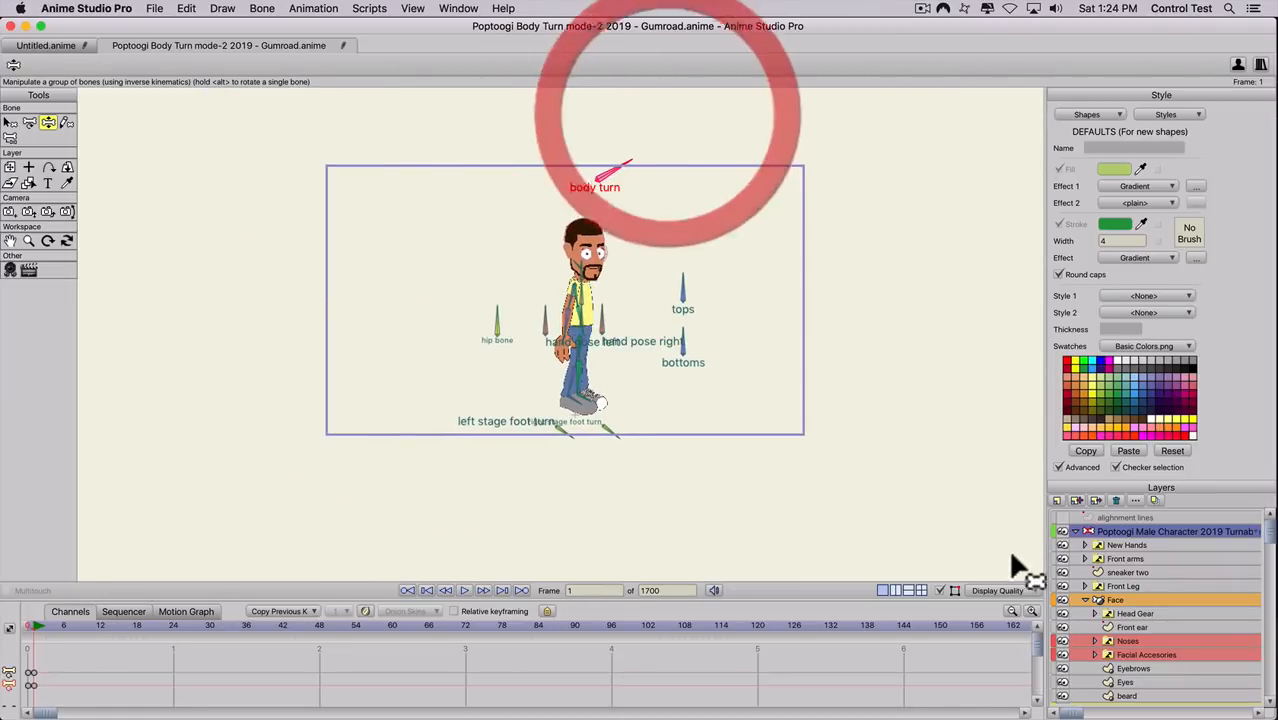
- Rotate the Face layer's head turn bone to side profile at frame 1 and reactivate the main character bone layer
{"action": "left_click", "coordinate": [1116, 596]}
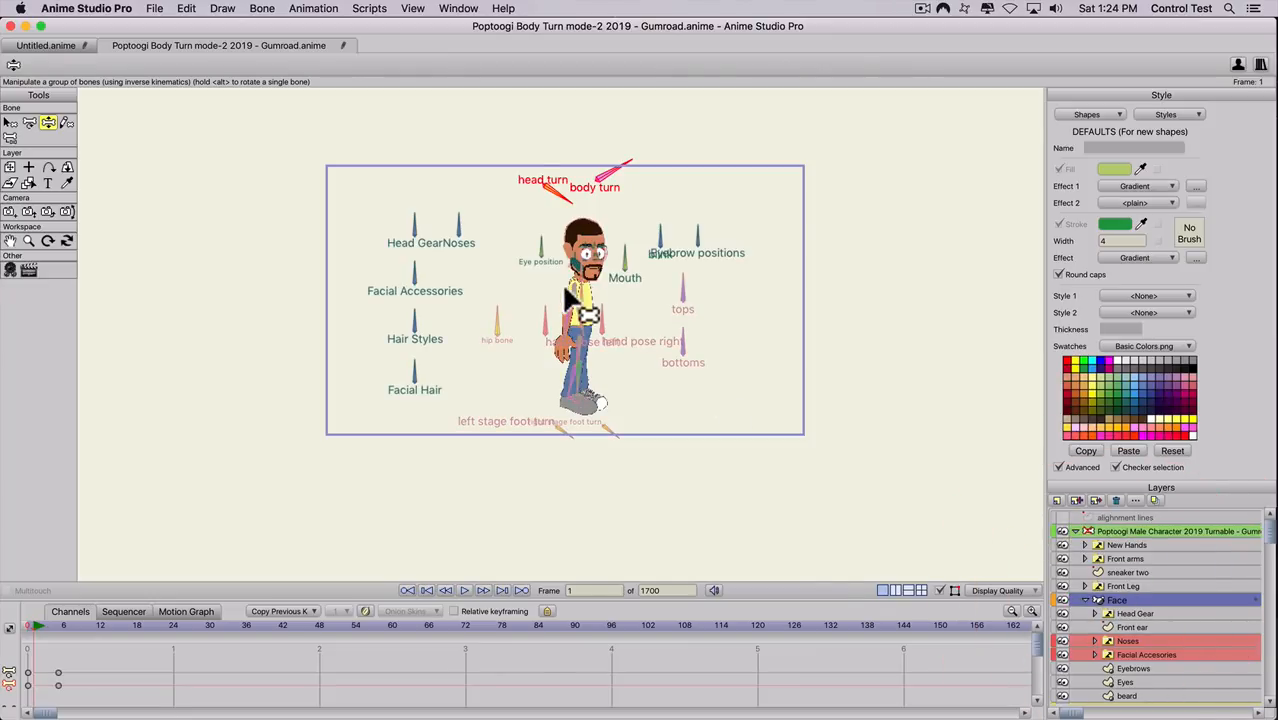
{"action": "left_click_drag", "start_coordinate": [553, 188], "coordinate": [556, 176]}
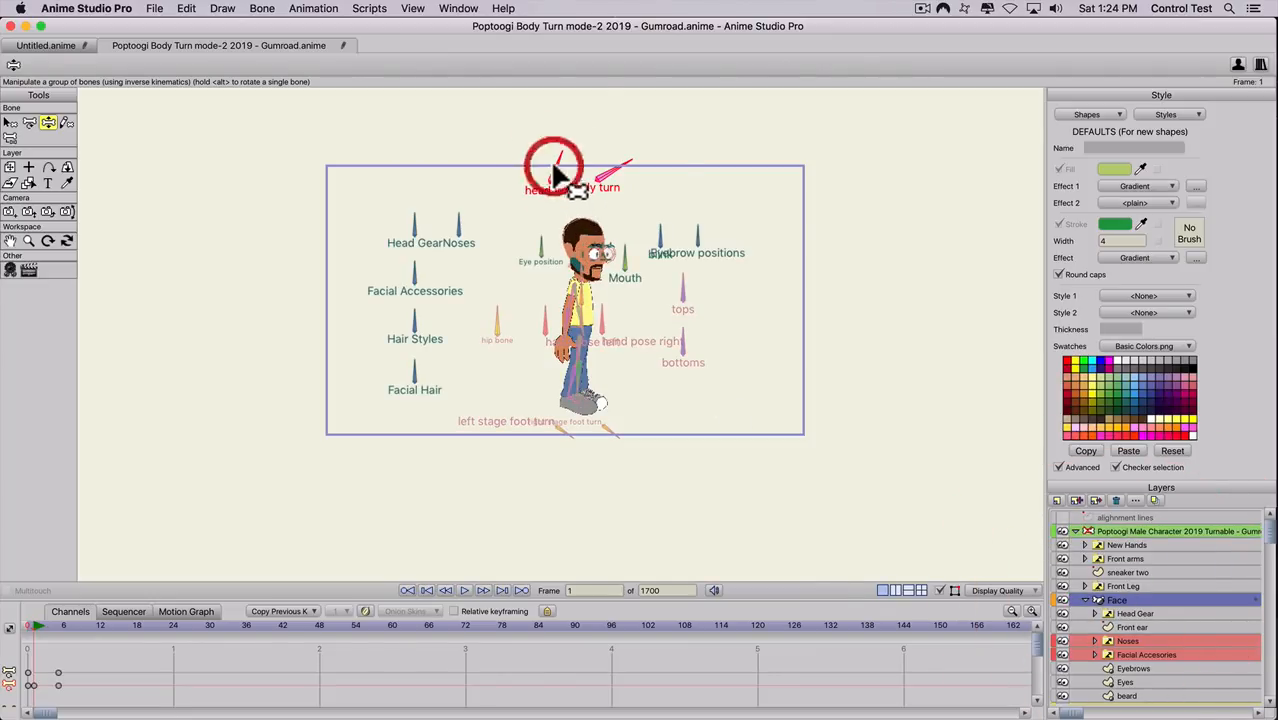
{"action": "scroll", "coordinate": [549, 240], "scroll_direction": "up", "scroll_amount": 3}
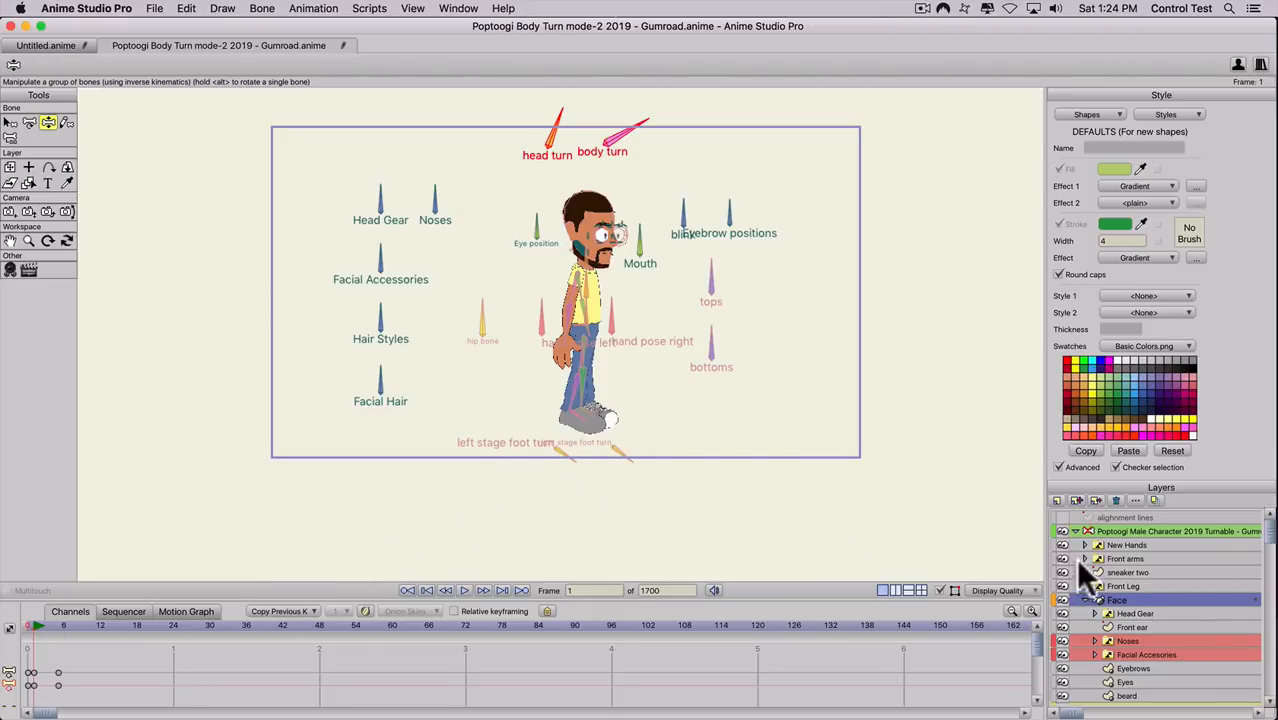
{"action": "left_click", "coordinate": [1110, 531]}
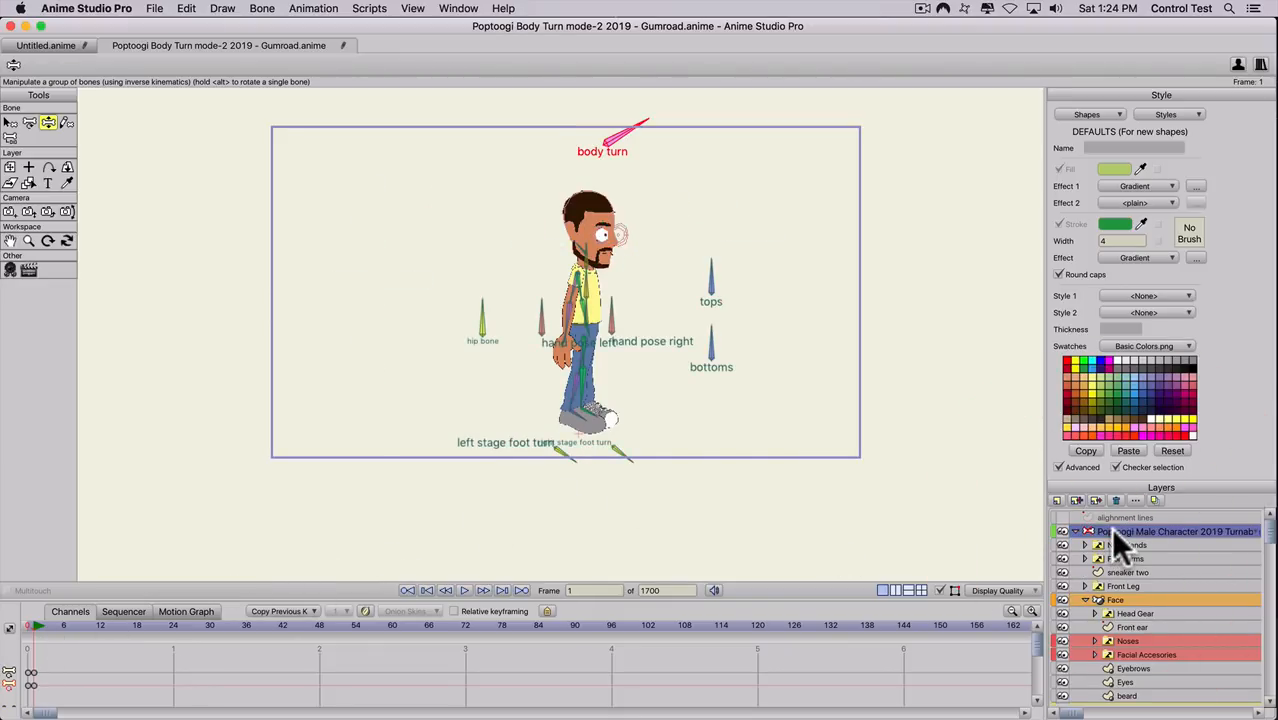
{"action": "key", "text": "z"}
- Try to flip the left foot's direction by rotating the left stage foot turn bone
{"action": "left_click_drag", "start_coordinate": [561, 452], "coordinate": [556, 456]}
{"action": "scroll", "coordinate": [575, 437], "scroll_direction": "up", "scroll_amount": 3}
{"action": "key", "text": "space"}
{"action": "left_click_drag", "start_coordinate": [495, 409], "coordinate": [525, 260]}
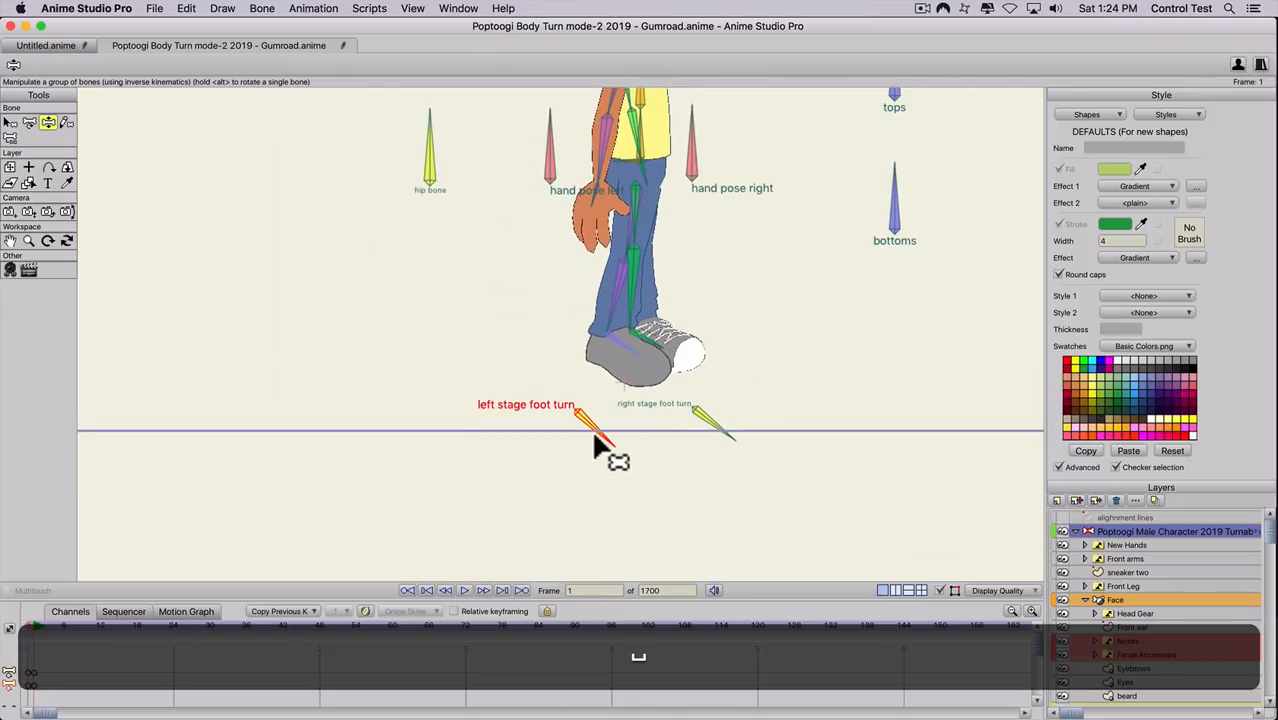
{"action": "scroll", "coordinate": [591, 428], "scroll_direction": "down", "scroll_amount": 1}
{"action": "mouse_move", "coordinate": [588, 407]}
{"action": "left_mouse_down"}
{"action": "mouse_move", "coordinate": [524, 404]}
{"action": "mouse_move", "coordinate": [588, 381]}
{"action": "mouse_move", "coordinate": [525, 395]}
{"action": "mouse_move", "coordinate": [502, 386]}
{"action": "mouse_move", "coordinate": [597, 384]}
{"action": "left_mouse_up"}
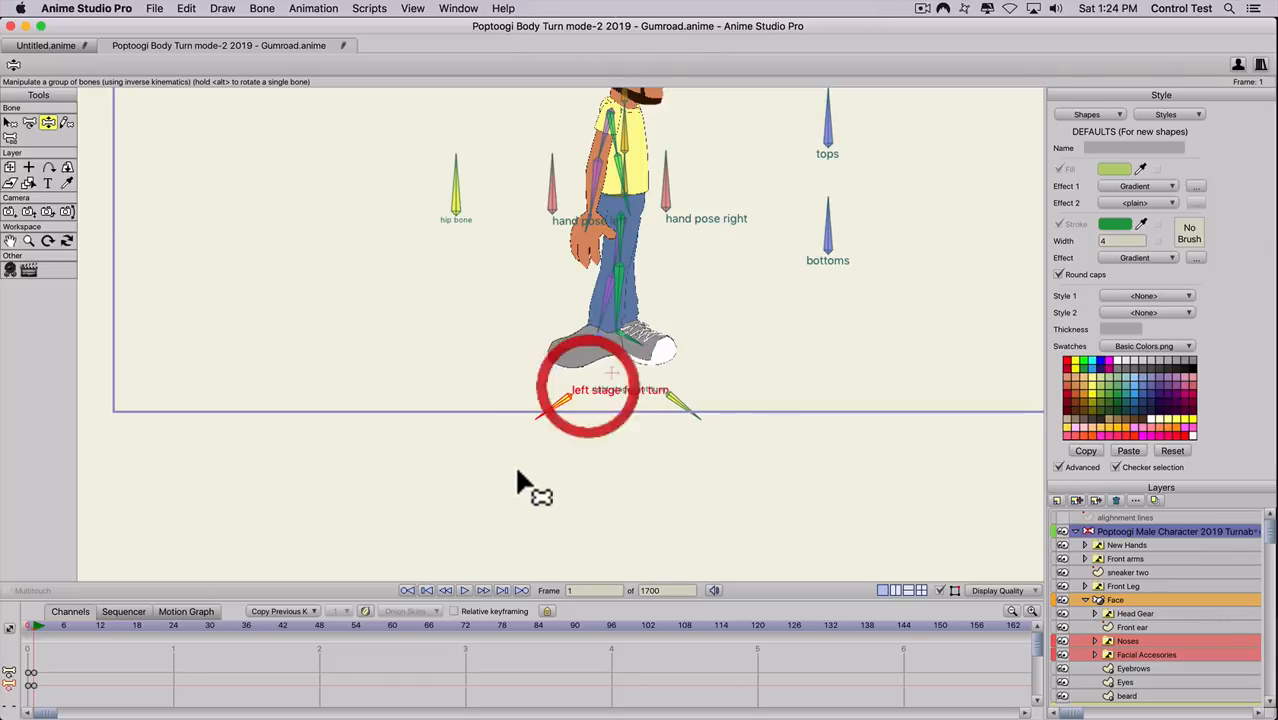
{"action": "key", "text": "cmd+z"}
- Enlarge the timeline area to make room for more bone channels, keeping the whole character in view
{"action": "scroll", "coordinate": [518, 293], "scroll_direction": "up", "scroll_amount": 1}
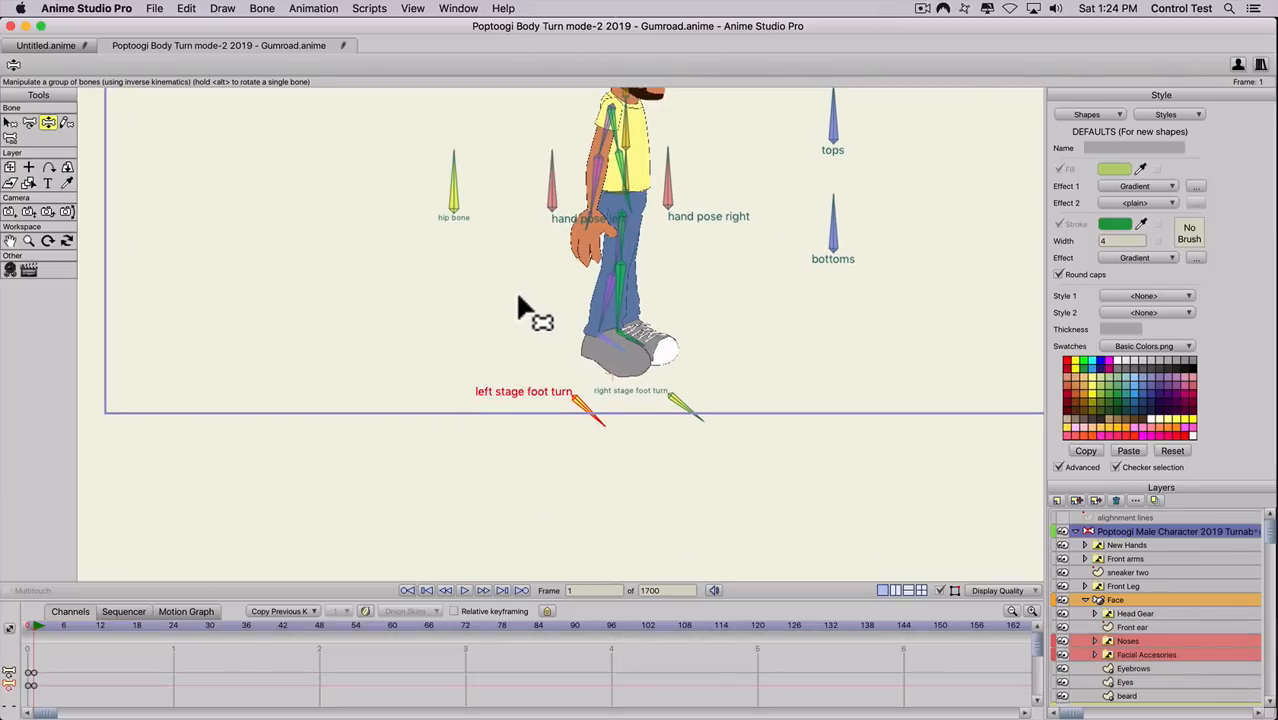
{"action": "scroll", "coordinate": [518, 293], "scroll_direction": "down", "scroll_amount": 3}
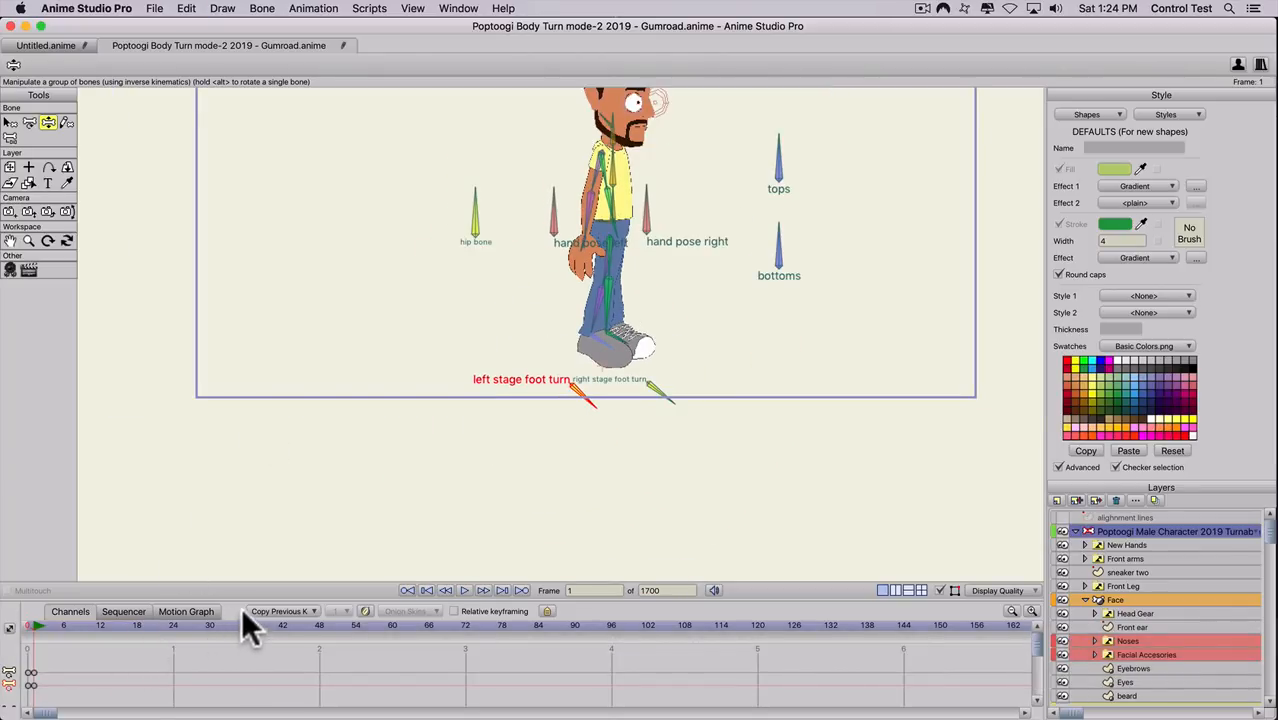
{"action": "left_click_drag", "start_coordinate": [242, 600], "coordinate": [304, 458]}
{"action": "key", "text": "space"}
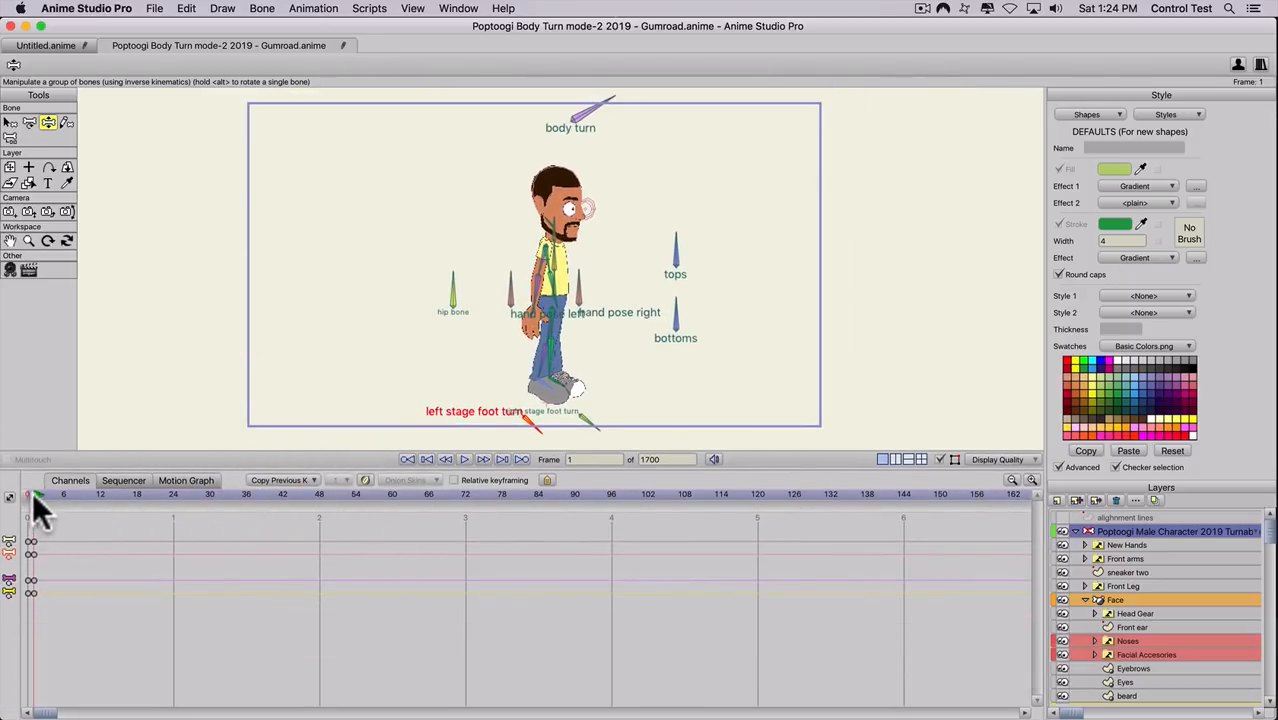
- At frame 1, pose a walking stride with the right stage leg and left arm forward, opposite limbs back
{"action": "left_click_drag", "start_coordinate": [28, 494], "coordinate": [33, 496]}
{"action": "key", "text": "z"}
{"action": "left_click_drag", "start_coordinate": [548, 368], "coordinate": [576, 379]}
{"action": "left_click_drag", "start_coordinate": [566, 363], "coordinate": [536, 356]}
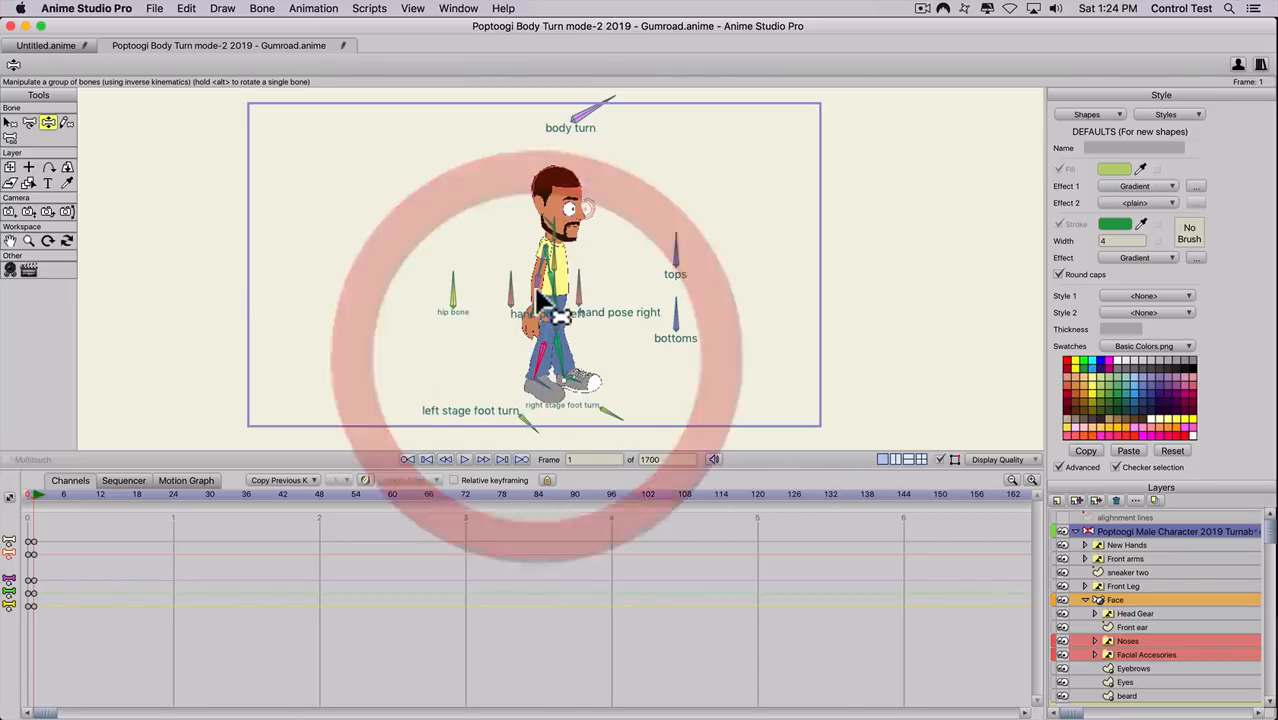
{"action": "left_click_drag", "start_coordinate": [542, 292], "coordinate": [559, 317]}
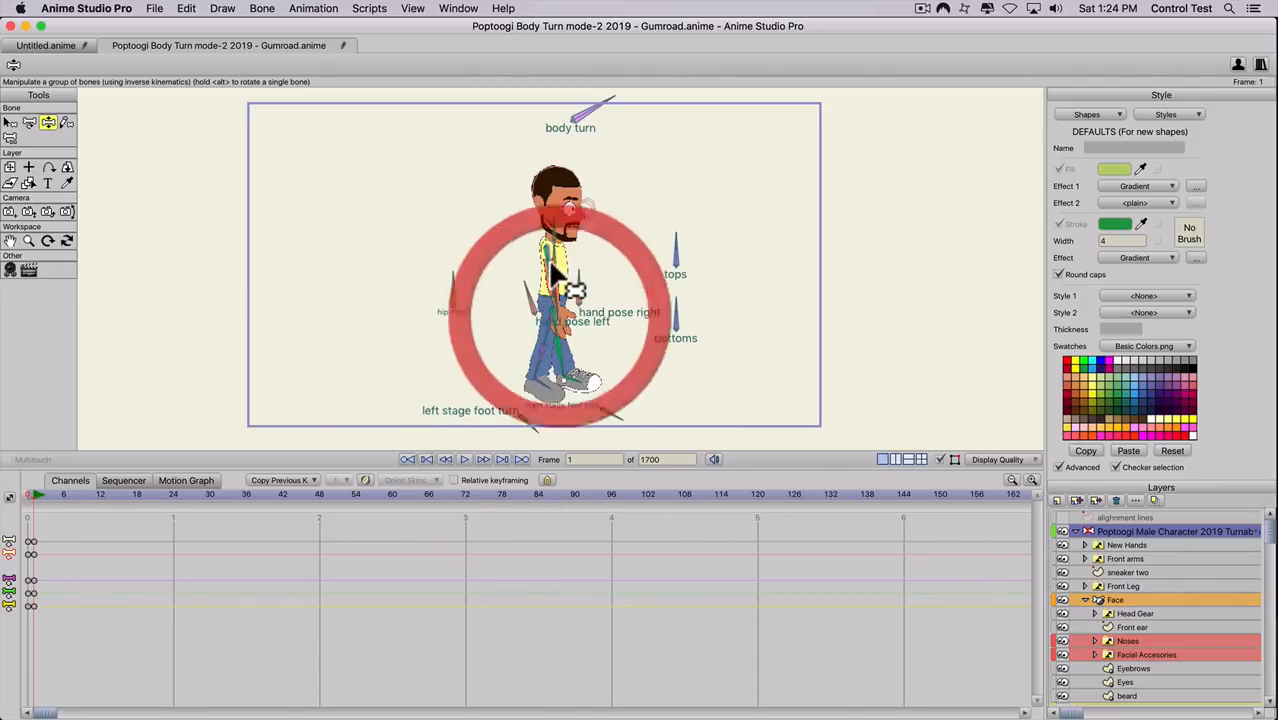
{"action": "left_click_drag", "start_coordinate": [551, 264], "coordinate": [494, 326]}
{"action": "key", "text": "super+z"}
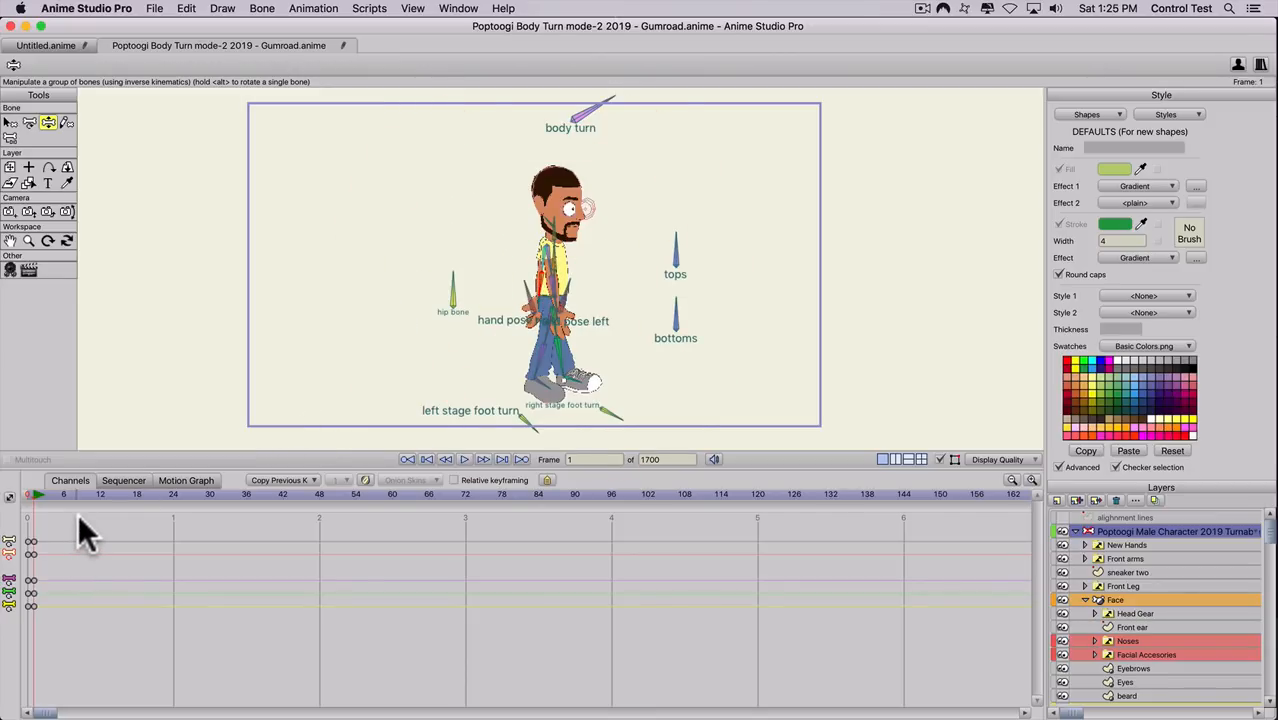
- Select all bones and freeze the stride pose at frames 1 and 24
{"action": "key", "text": "super+a"}
{"action": "key", "text": "super+f"}
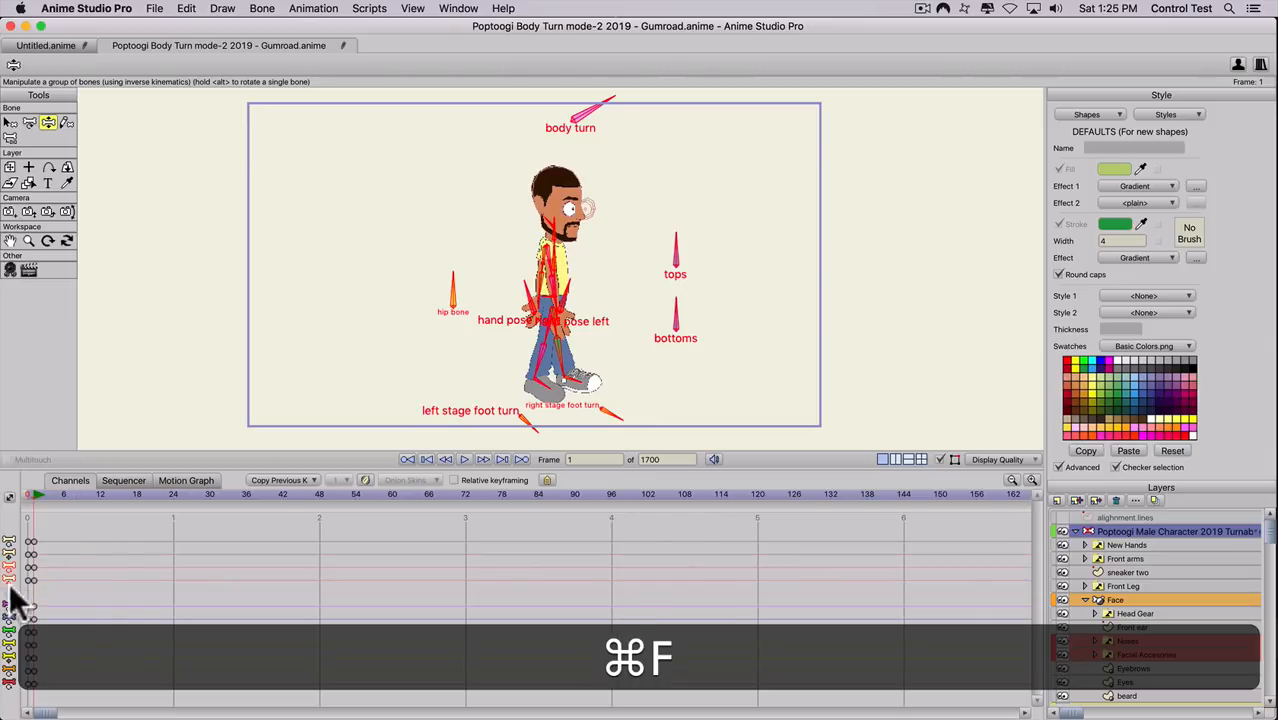
{"action": "left_click", "coordinate": [173, 495]}
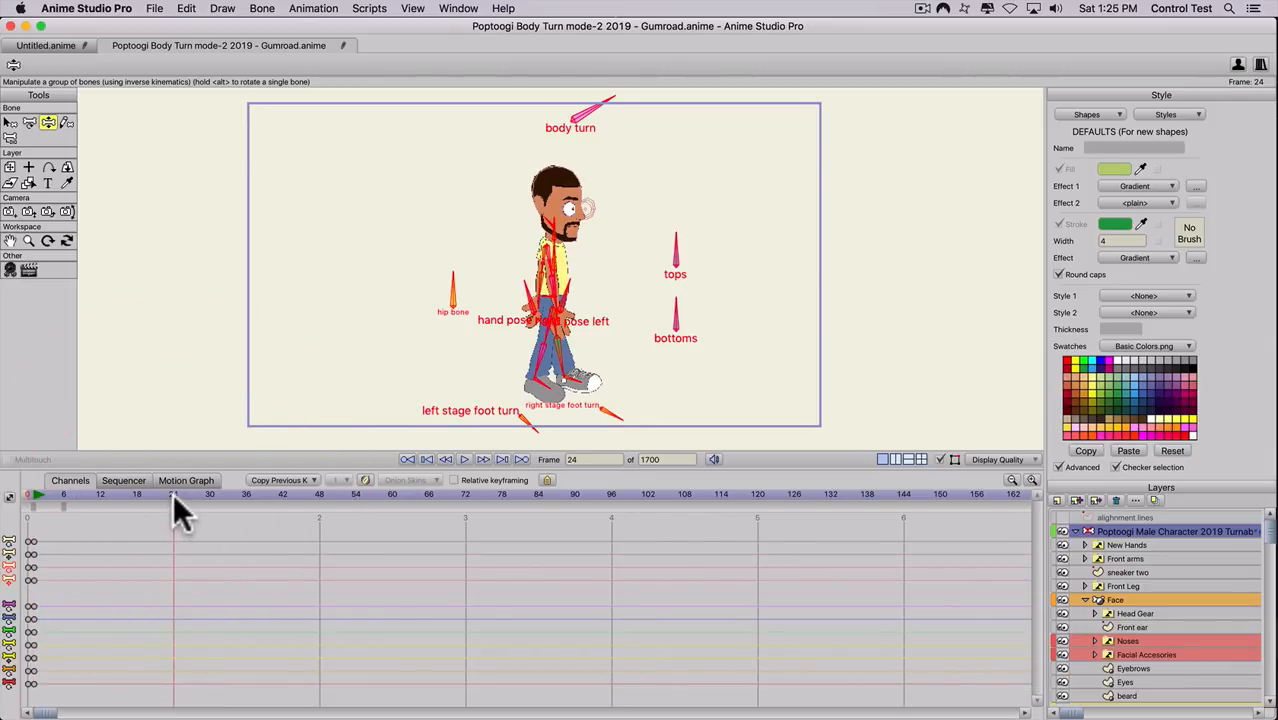
{"action": "key", "text": "super+a"}
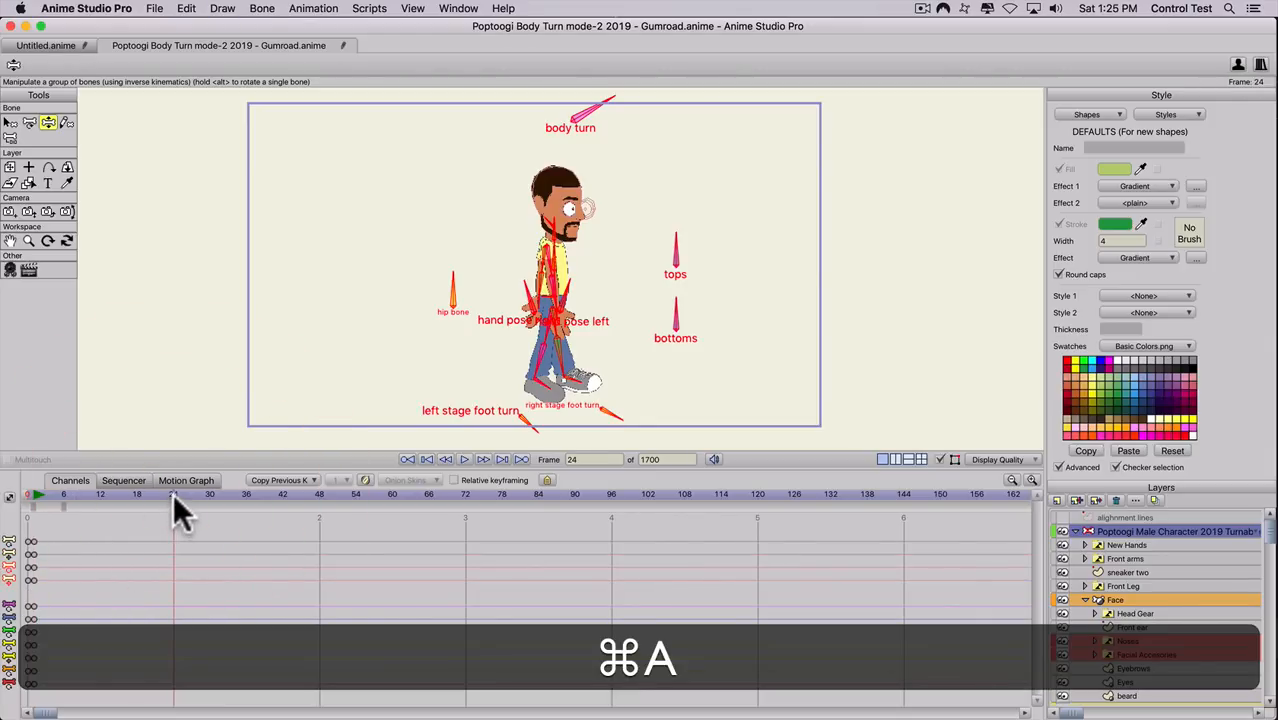
{"action": "key", "text": "super+f"}
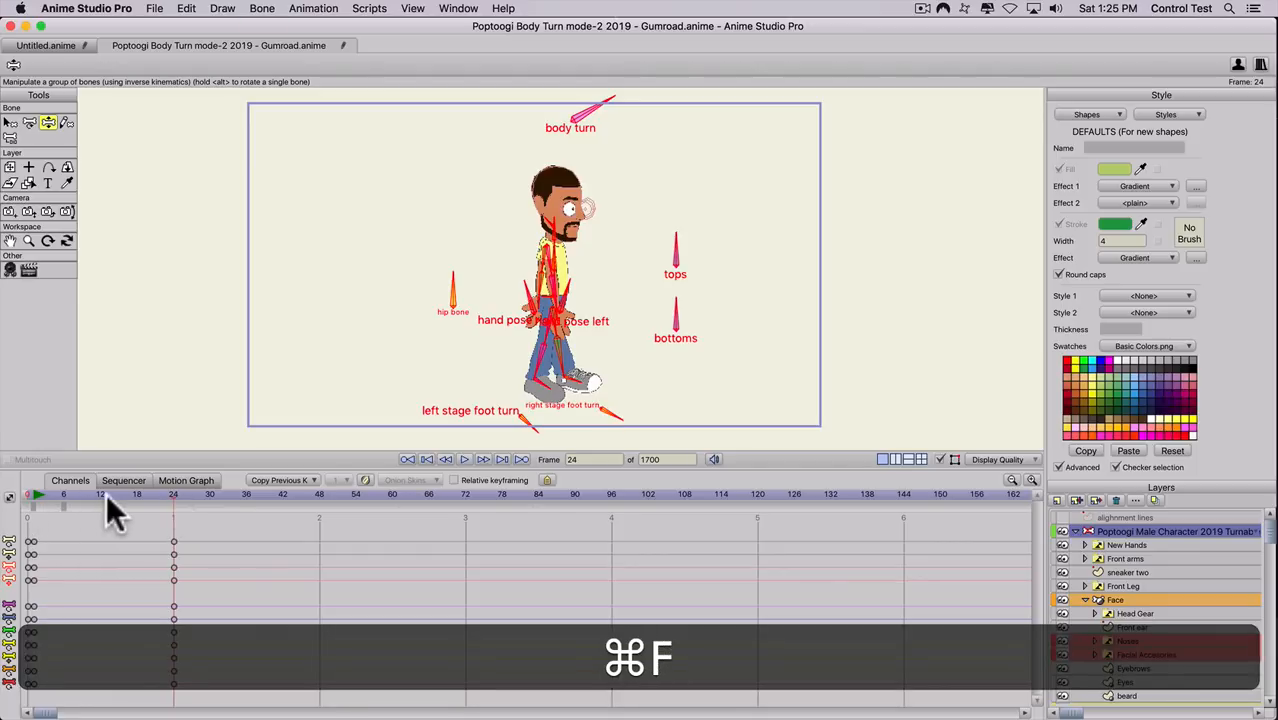
- At frame 12, swap the stride so the left stage leg is forward and the right stage leg is back
{"action": "left_click", "coordinate": [100, 493]}
{"action": "key", "text": "z"}
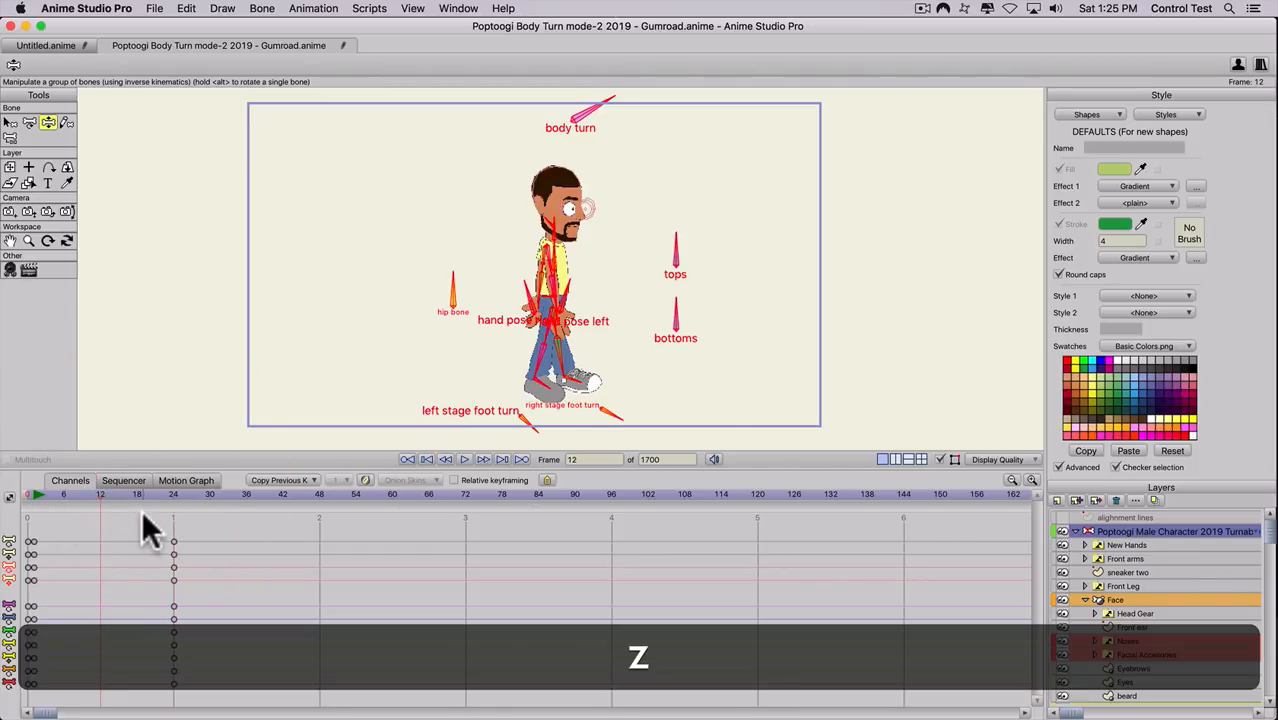
{"action": "left_click", "coordinate": [528, 358]}
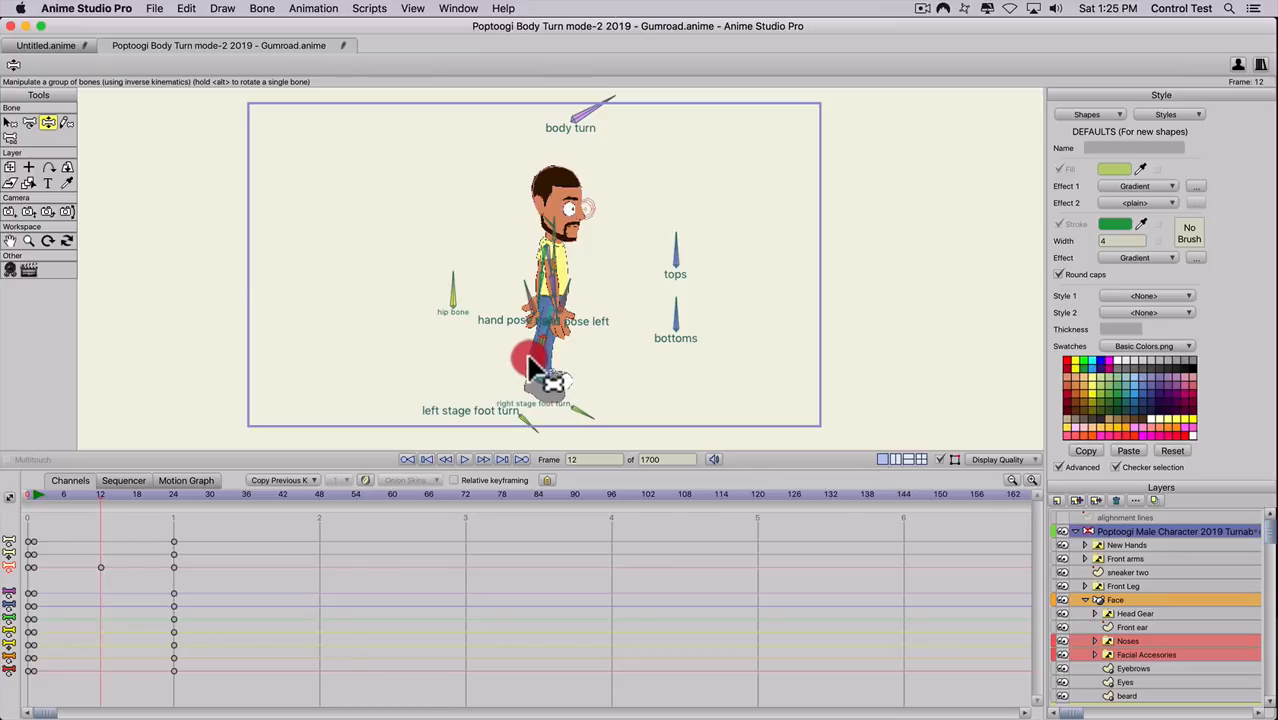
{"action": "mouse_move", "coordinate": [553, 362]}
{"action": "left_mouse_down"}
{"action": "mouse_move", "coordinate": [582, 378]}
{"action": "mouse_move", "coordinate": [538, 383]}
{"action": "mouse_move", "coordinate": [568, 374]}
{"action": "left_mouse_up"}
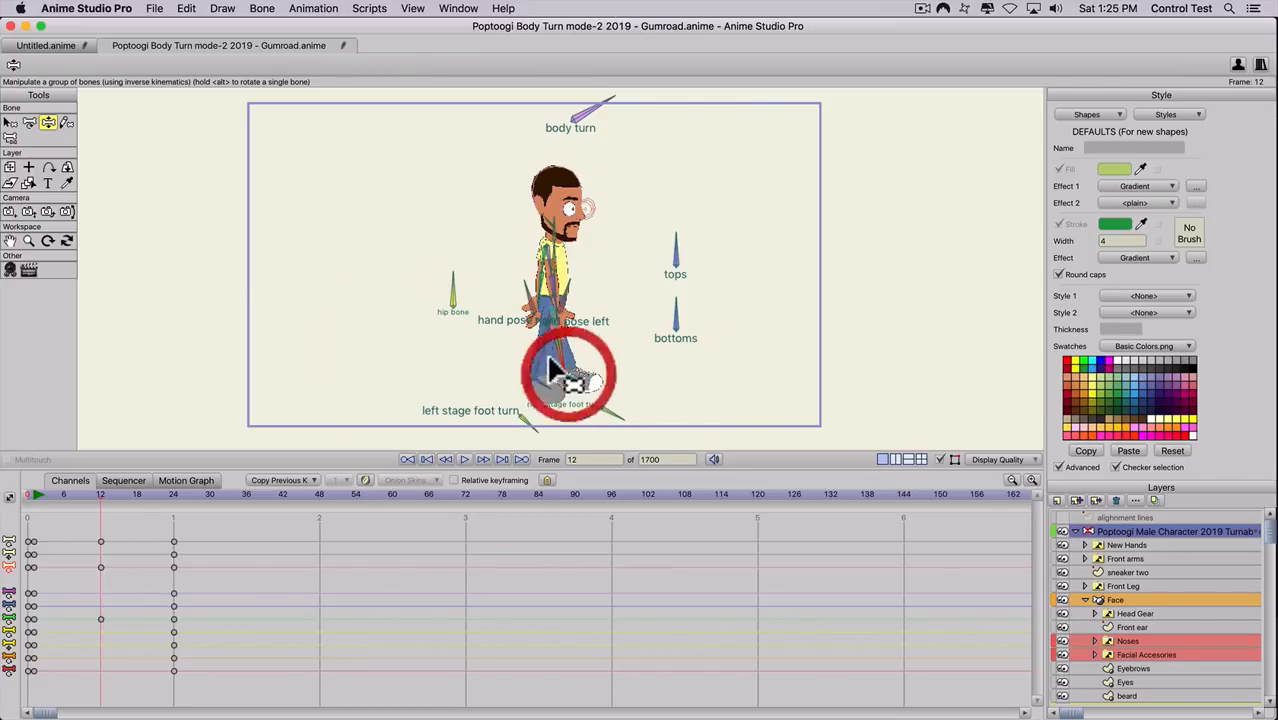
{"action": "left_click_drag", "start_coordinate": [35, 489], "coordinate": [99, 495]}
{"action": "key", "text": "z"}
{"action": "left_click_drag", "start_coordinate": [545, 372], "coordinate": [571, 376]}
{"action": "key", "text": "z"}
- Swing the left arm back and the right arm forward at frame 12, and freeze the pose on all bones
{"action": "left_click_drag", "start_coordinate": [546, 282], "coordinate": [513, 295]}
{"action": "left_click_drag", "start_coordinate": [558, 288], "coordinate": [548, 250]}
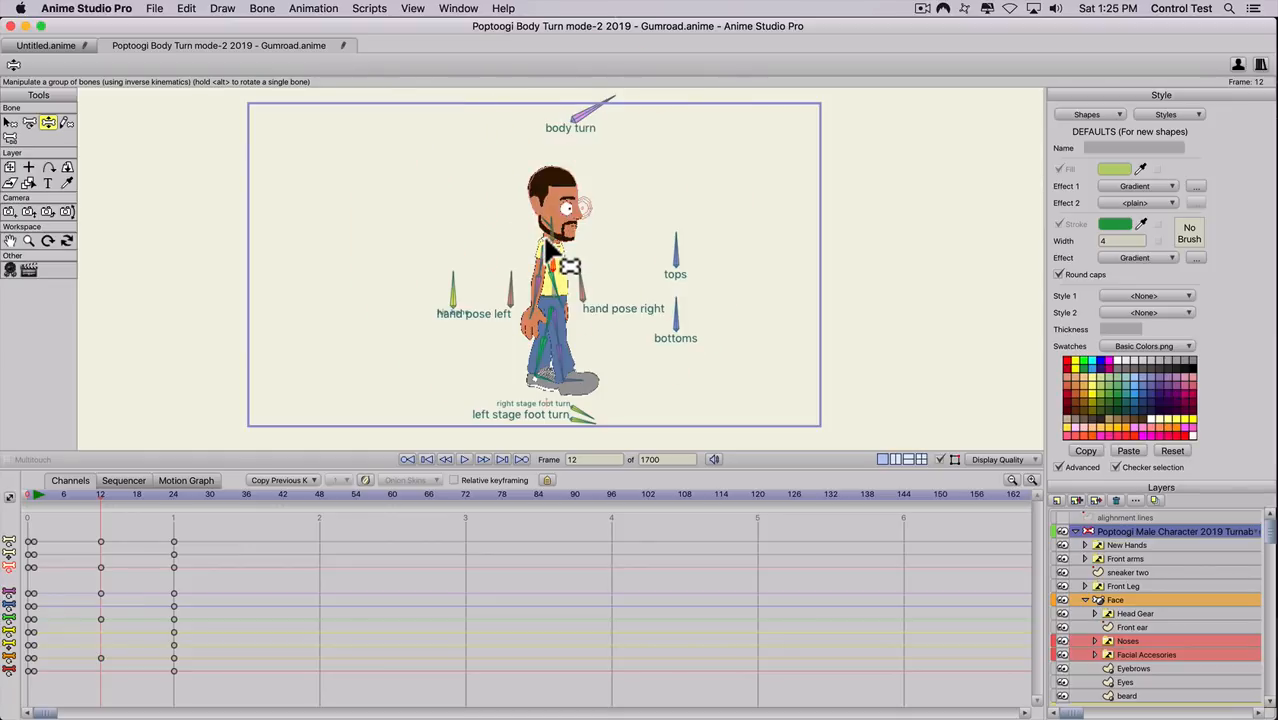
{"action": "key", "text": "super+a"}
{"action": "key", "text": "super+f"}
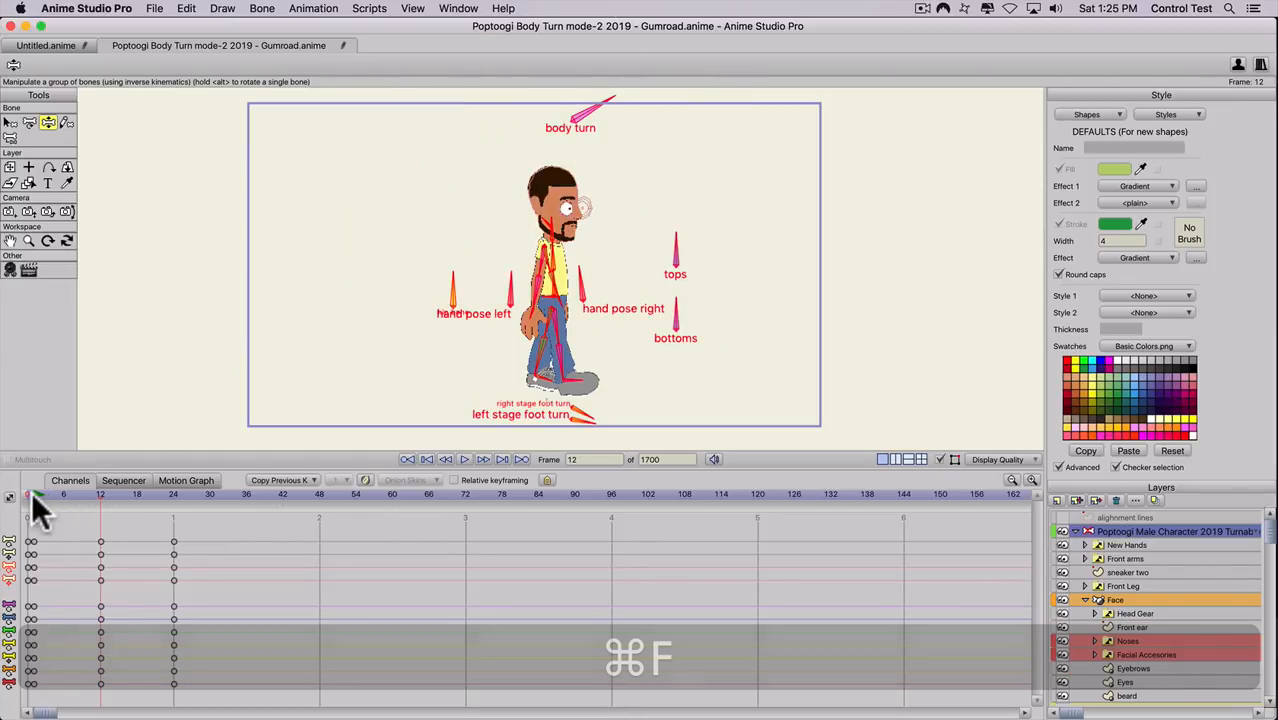
- At frame 6, bend the left stage leg upward into a passing pose
{"action": "left_click", "coordinate": [30, 491]}
{"action": "left_click_drag", "start_coordinate": [33, 492], "coordinate": [64, 487]}
{"action": "key", "text": "z"}
{"action": "mouse_move", "coordinate": [572, 378]}
{"action": "left_mouse_down"}
{"action": "mouse_move", "coordinate": [558, 336]}
{"action": "mouse_move", "coordinate": [570, 380]}
{"action": "mouse_move", "coordinate": [553, 383]}
{"action": "mouse_move", "coordinate": [568, 360]}
{"action": "left_mouse_up"}
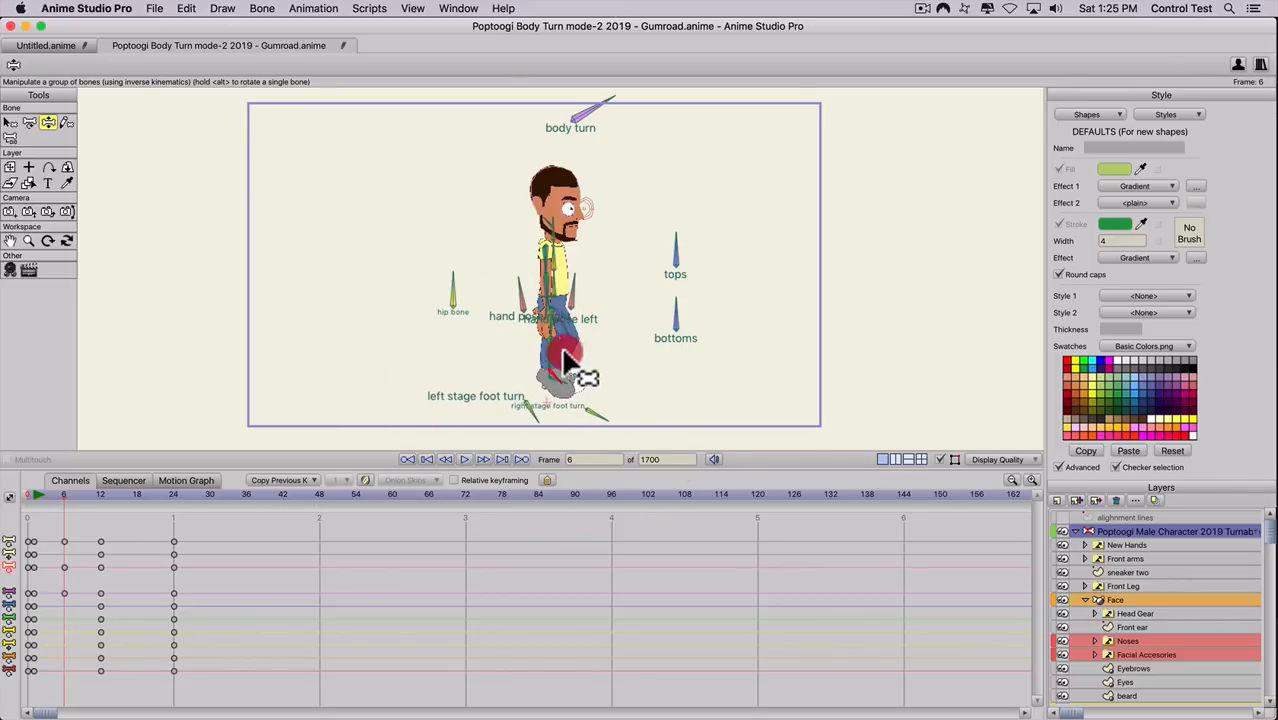
{"action": "key", "text": "z"}
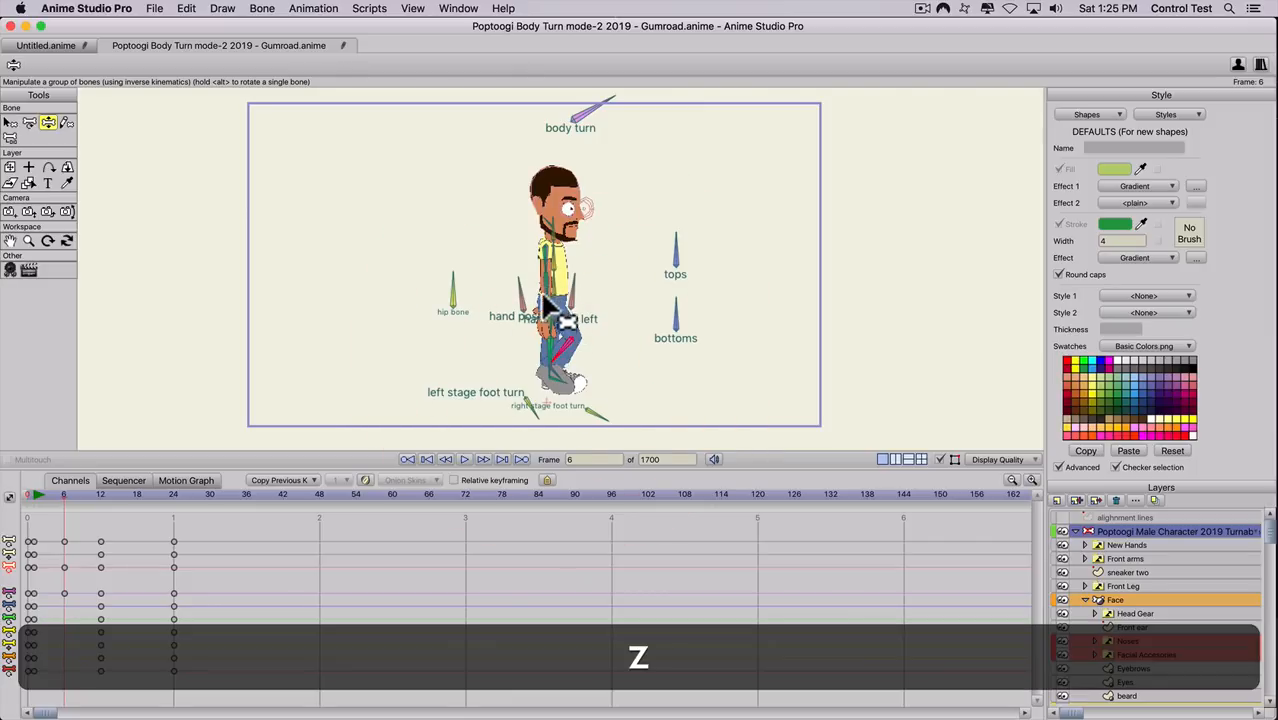
- Bend the forearm at frame 6, and freeze the passing pose on all bones
{"action": "scroll", "coordinate": [545, 320], "scroll_direction": "up", "scroll_amount": 6}
{"action": "left_click_drag", "start_coordinate": [506, 317], "coordinate": [440, 350]}
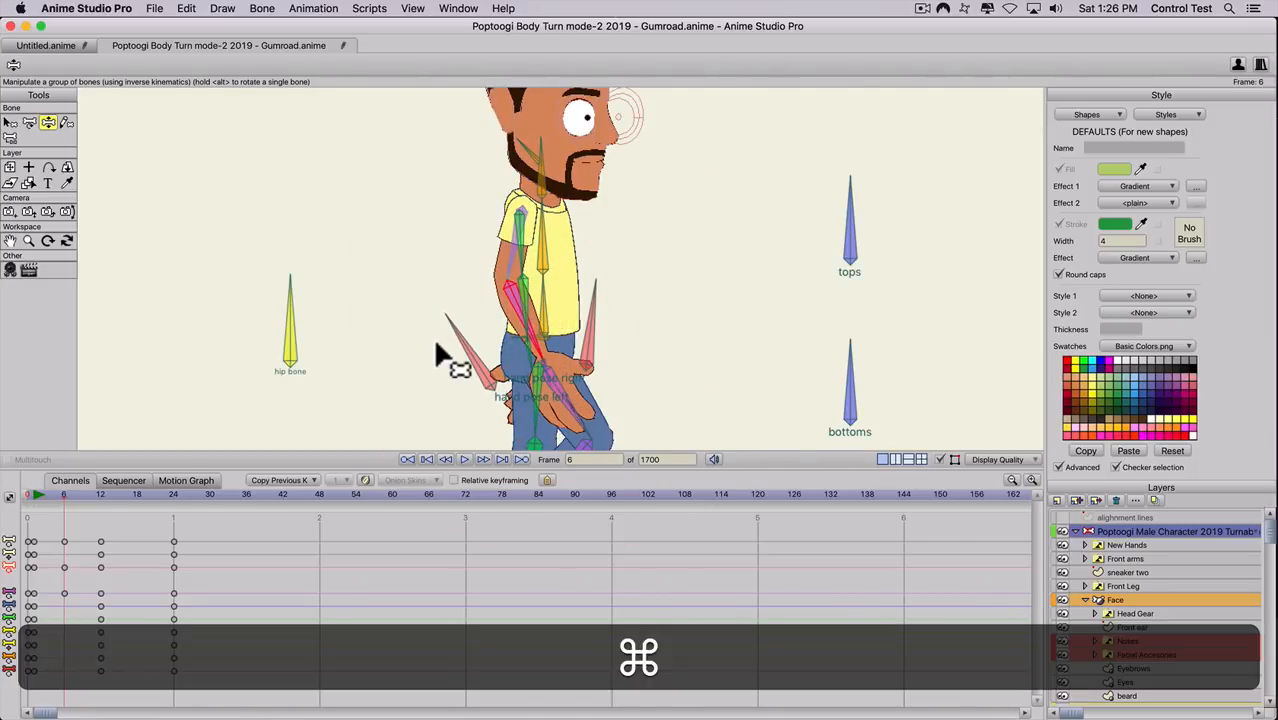
{"action": "key", "text": "super+a"}
{"action": "key", "text": "super+f"}
{"action": "scroll", "coordinate": [495, 320], "scroll_direction": "down", "scroll_amount": 2}
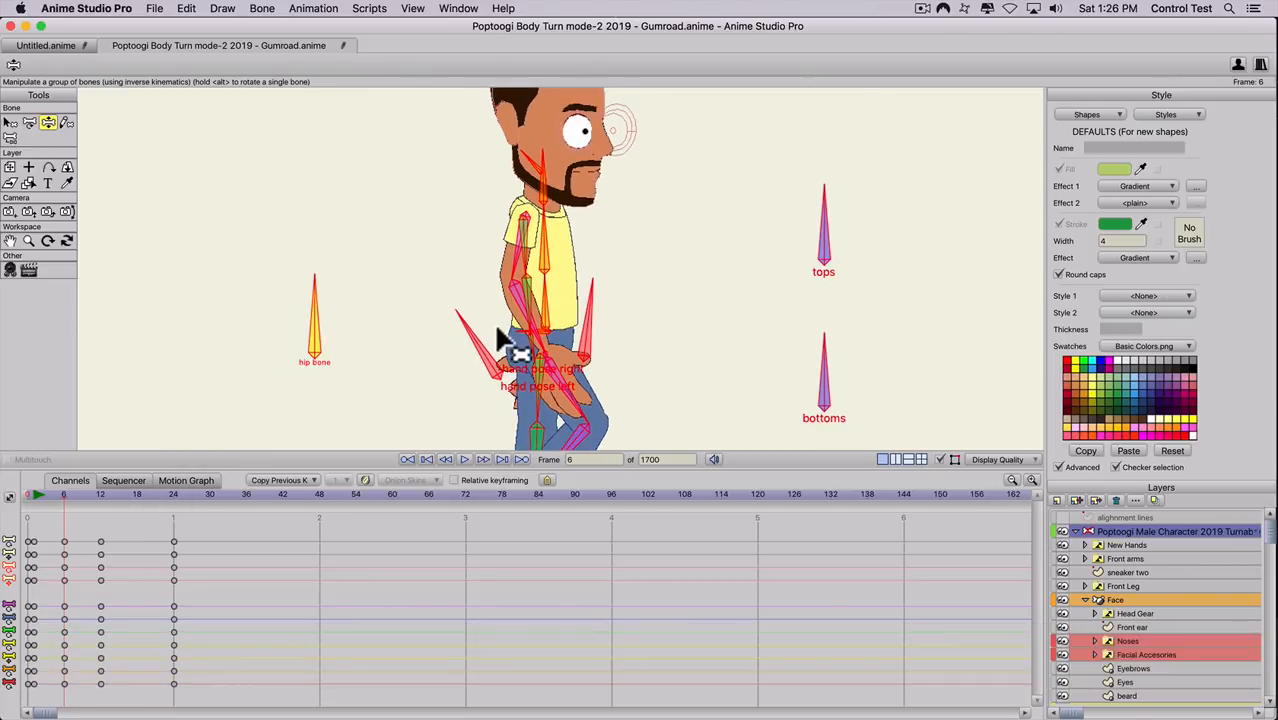
- At frame 18, pose the opposite passing position with the right stage leg bent and the arm flexed at the elbow
{"action": "left_click", "coordinate": [134, 494]}
{"action": "key", "text": "space"}
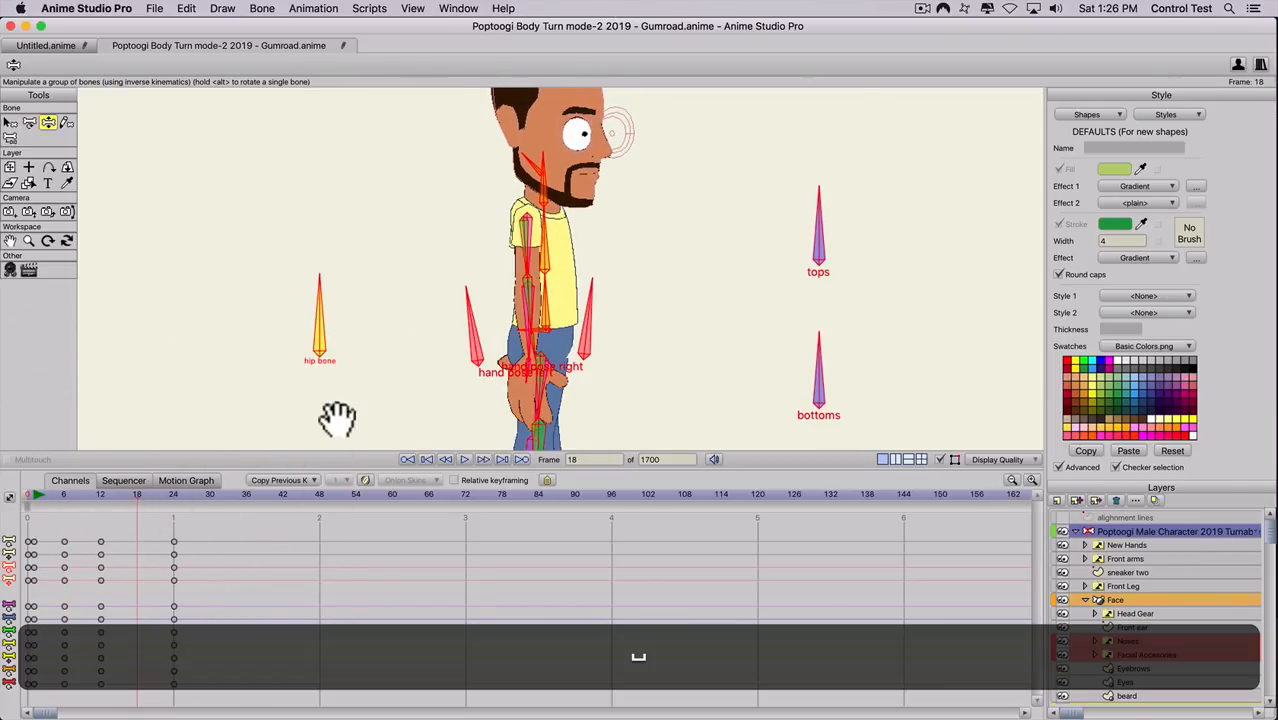
{"action": "left_click_drag", "start_coordinate": [337, 419], "coordinate": [362, 234]}
{"action": "key", "text": "z"}
{"action": "mouse_move", "coordinate": [522, 350]}
{"action": "left_mouse_down"}
{"action": "mouse_move", "coordinate": [502, 285]}
{"action": "mouse_move", "coordinate": [510, 361]}
{"action": "left_mouse_up"}
{"action": "key", "text": "space"}
{"action": "left_click_drag", "start_coordinate": [593, 294], "coordinate": [589, 374]}
{"action": "left_click_drag", "start_coordinate": [508, 236], "coordinate": [519, 206]}
{"action": "scroll", "coordinate": [426, 282], "scroll_direction": "down", "scroll_amount": 2}
{"action": "scroll", "coordinate": [423, 276], "scroll_direction": "down", "scroll_amount": 1}
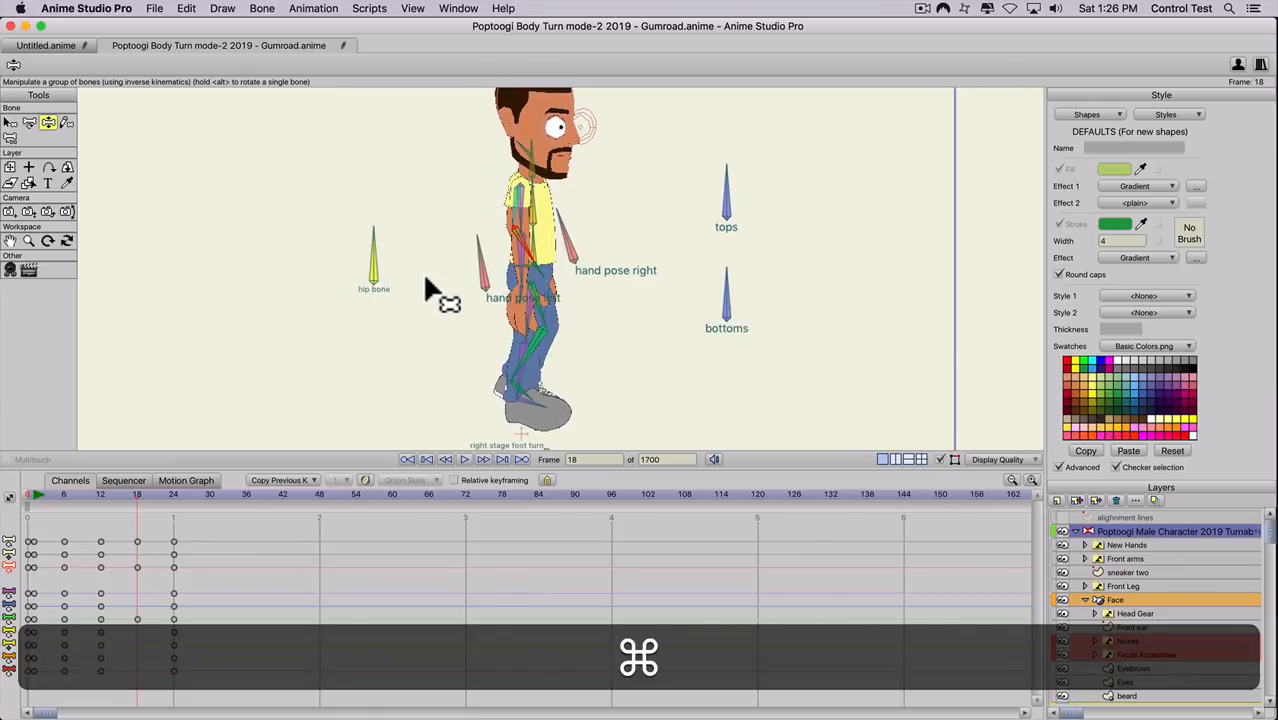
- Freeze the frame 18 pose on all bones and scrub through the walk
{"action": "key", "text": "super+a"}
{"action": "key", "text": "super+f"}
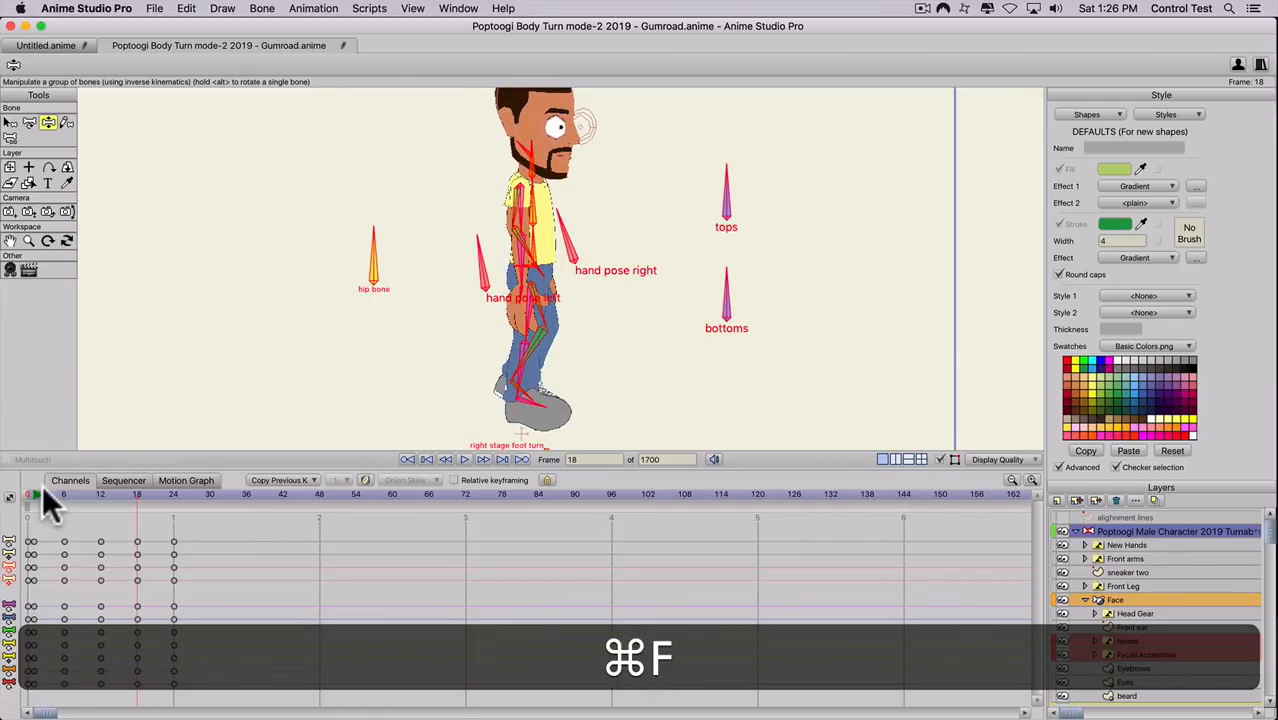
{"action": "left_click_drag", "start_coordinate": [42, 487], "coordinate": [137, 498]}
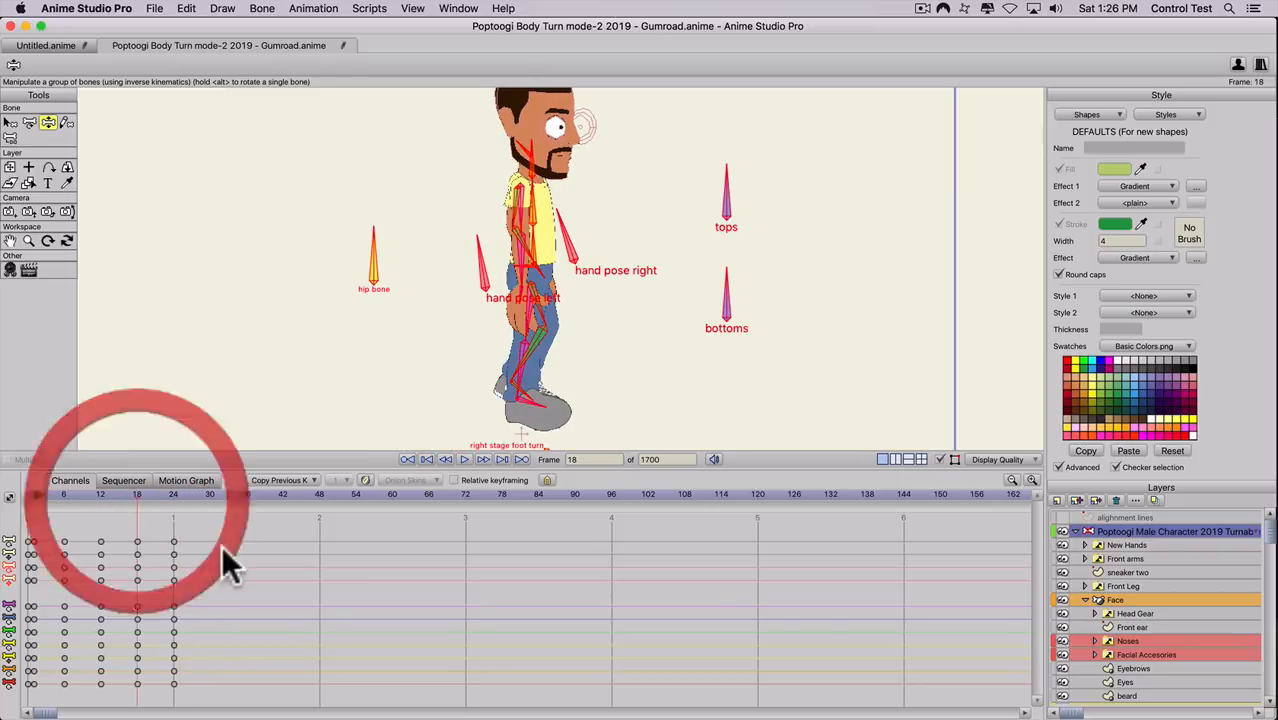
- Key the character layer's position at frame 1 and lower it to Y -0.0558 at frame 6
{"action": "left_click", "coordinate": [36, 494]}
{"action": "scroll", "coordinate": [228, 404], "scroll_direction": "down", "scroll_amount": 3}
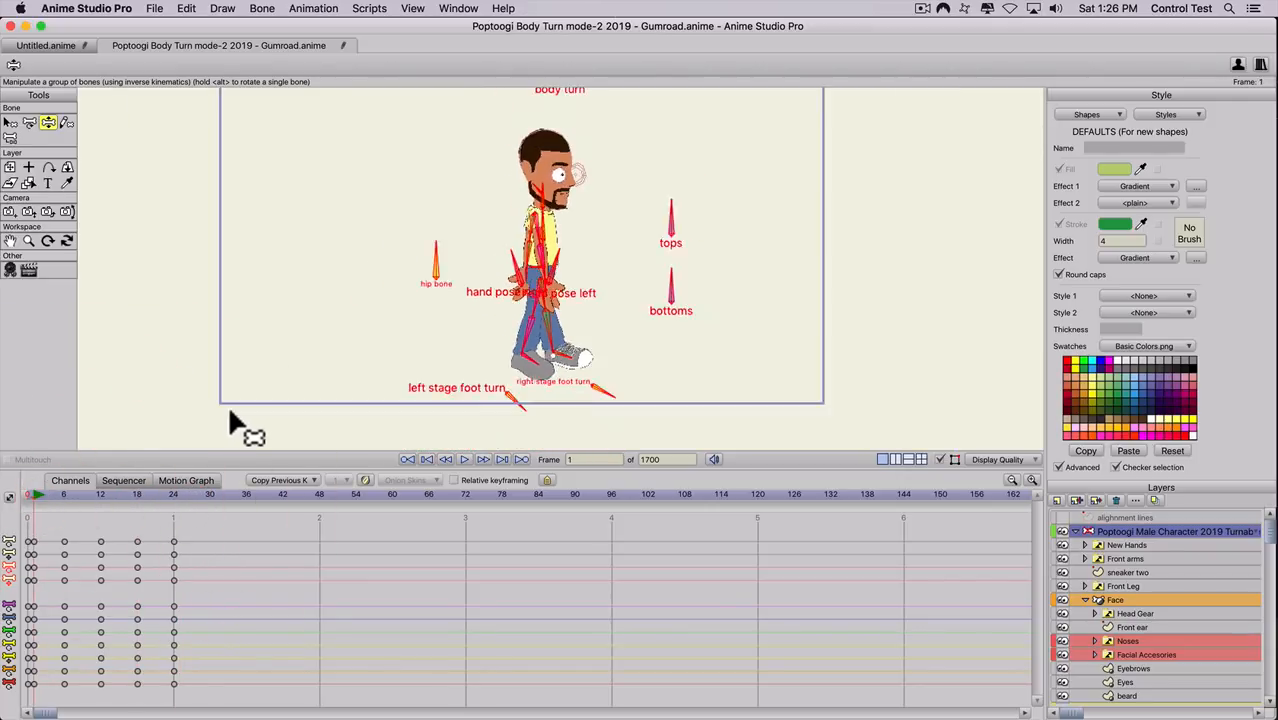
{"action": "scroll", "coordinate": [228, 404], "scroll_direction": "down", "scroll_amount": 2}
{"action": "left_click", "coordinate": [10, 168]}
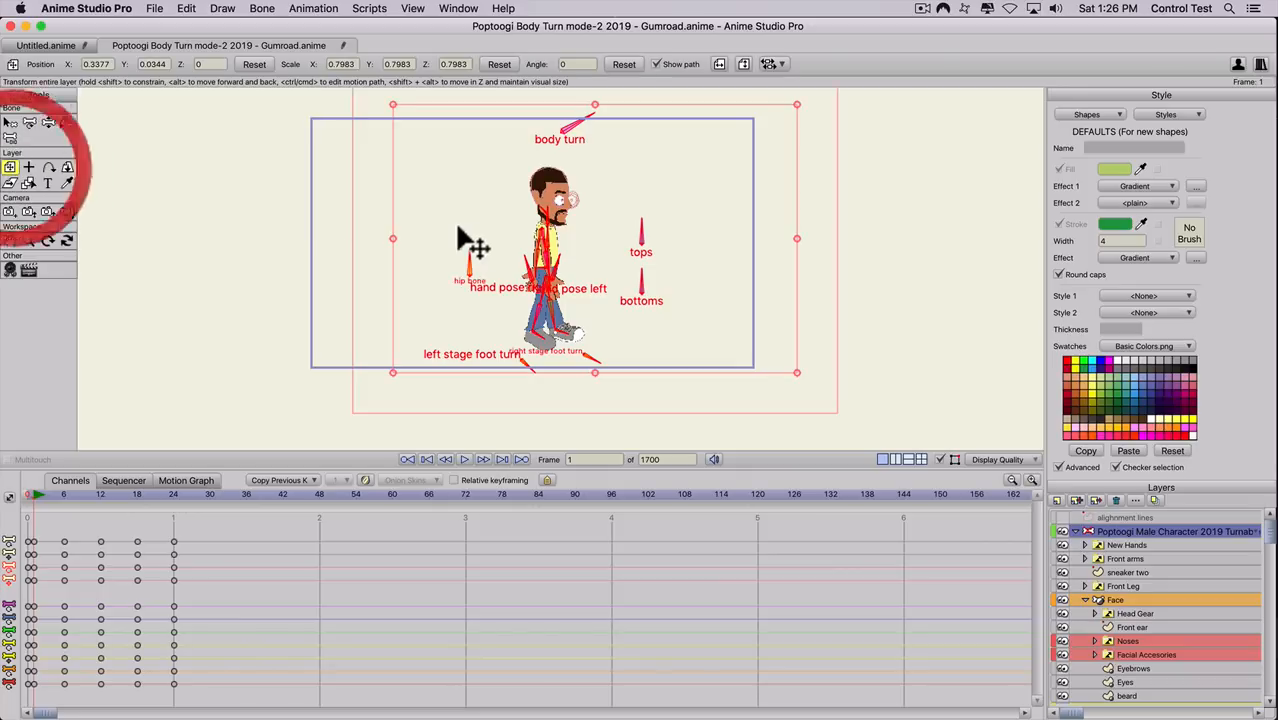
{"action": "left_click", "coordinate": [510, 245]}
{"action": "left_click", "coordinate": [62, 495]}
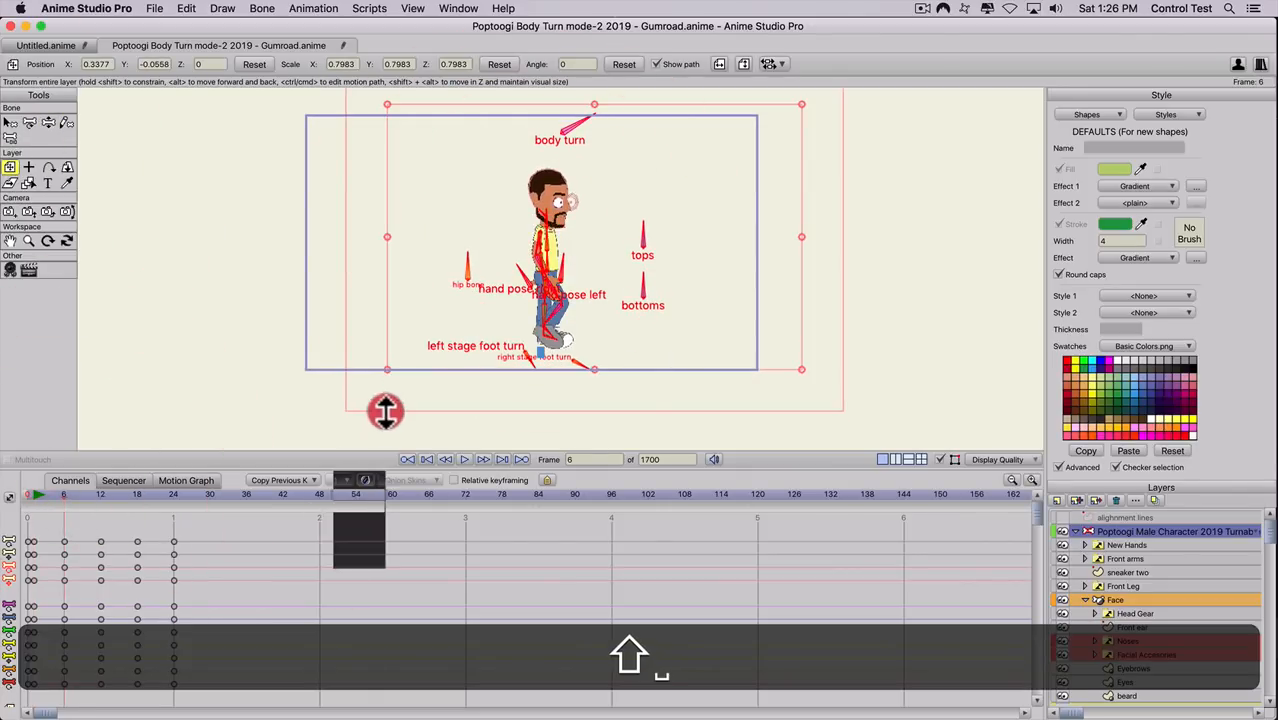
- Copy the layer position keys from frames 1 and 6 to frame 12, moving the second pasted key to frame 18
{"action": "scroll", "coordinate": [180, 590], "scroll_direction": "down", "scroll_amount": 1}
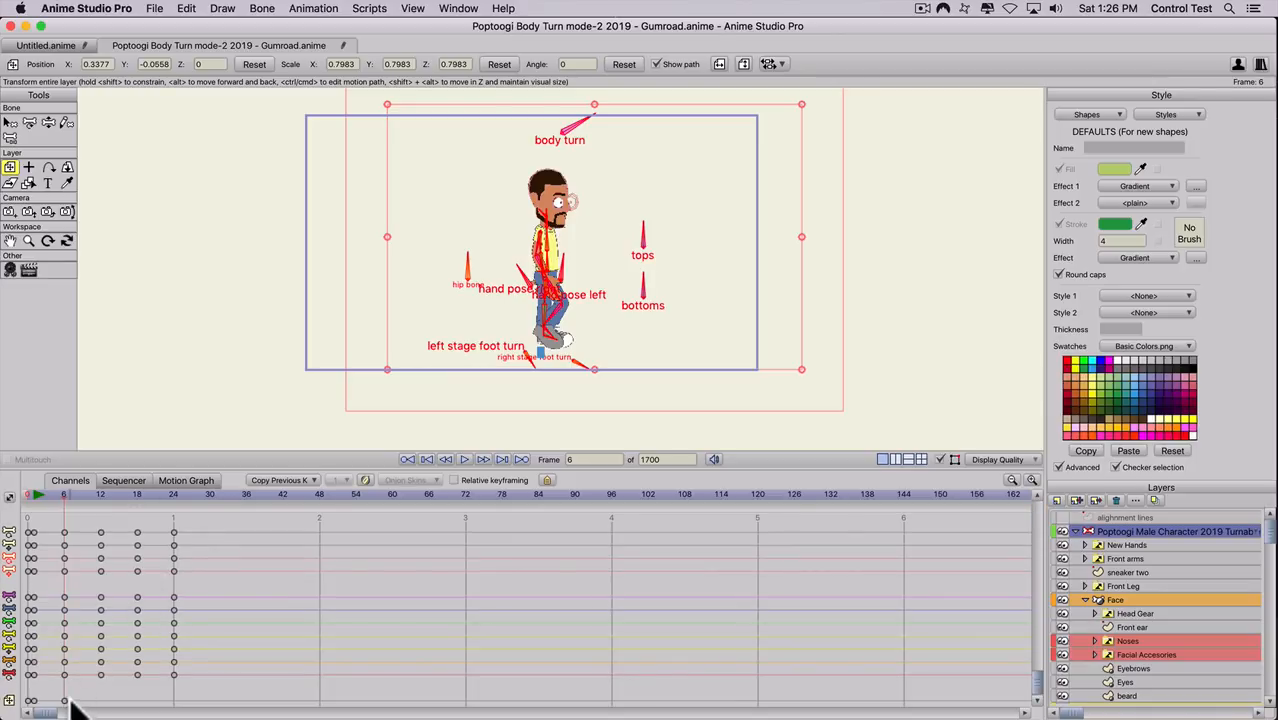
{"action": "key", "text": "super+c"}
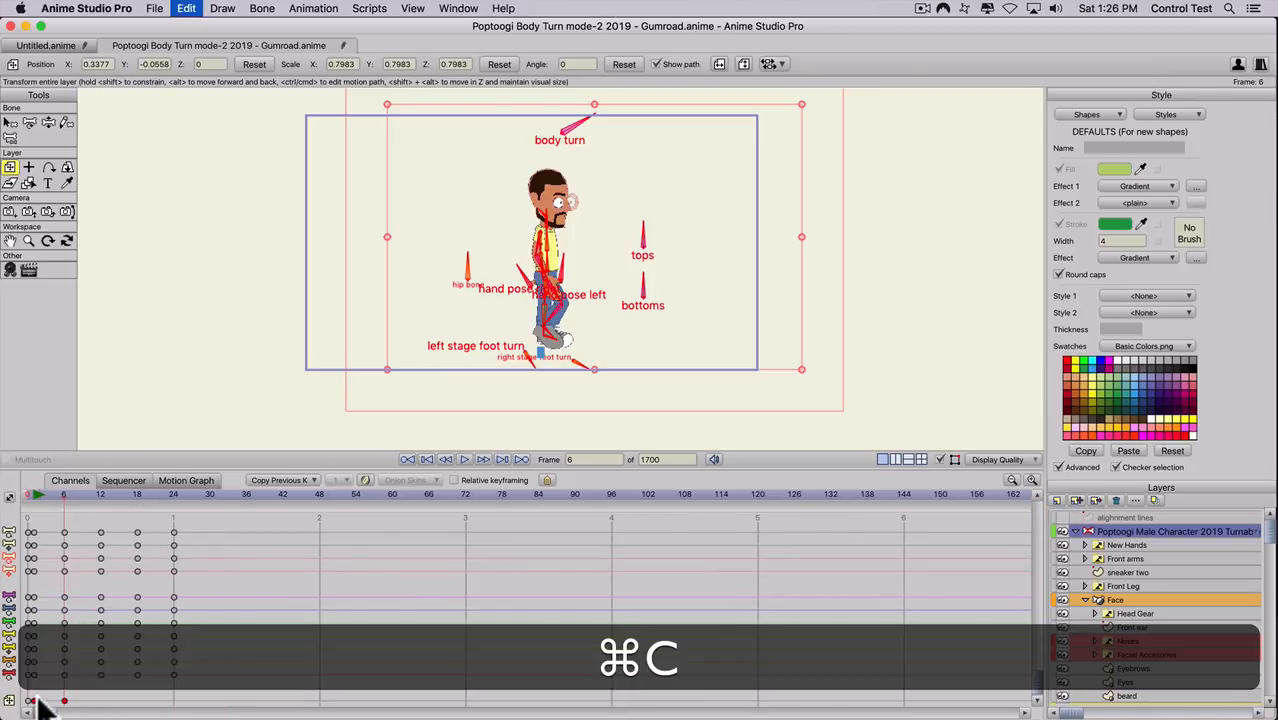
{"action": "left_click", "coordinate": [100, 488]}
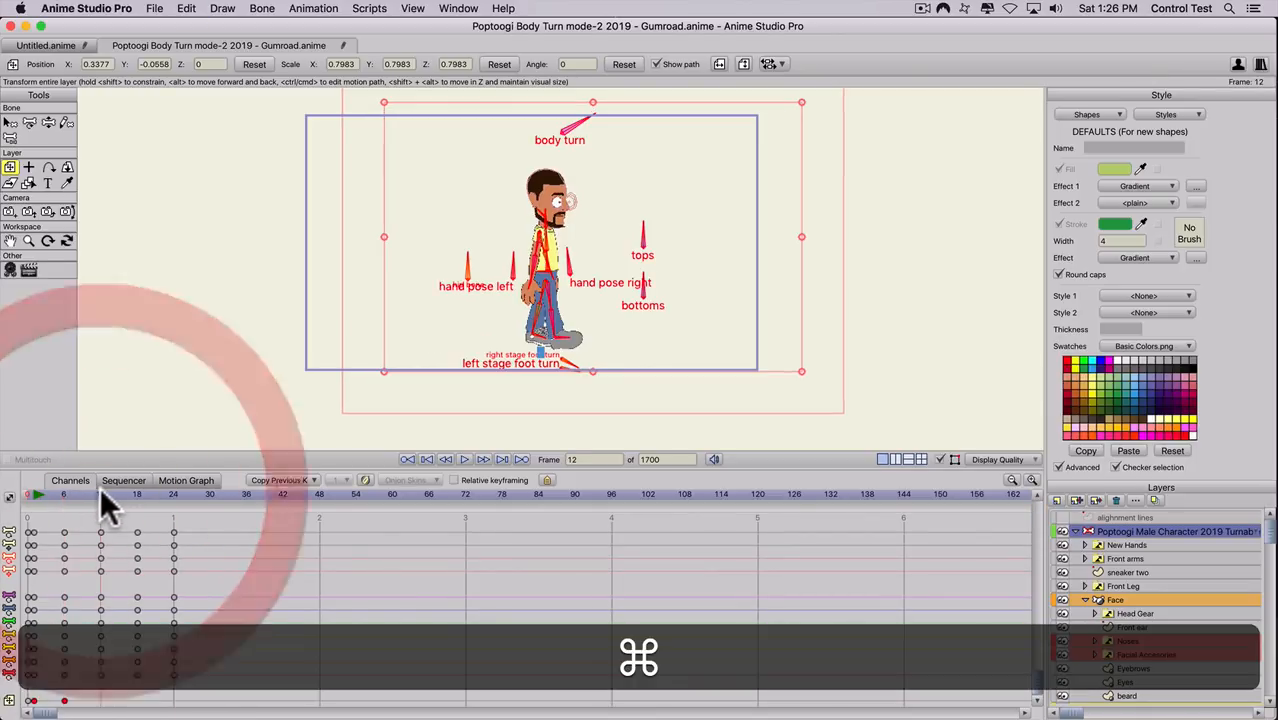
{"action": "key", "text": "super+v"}
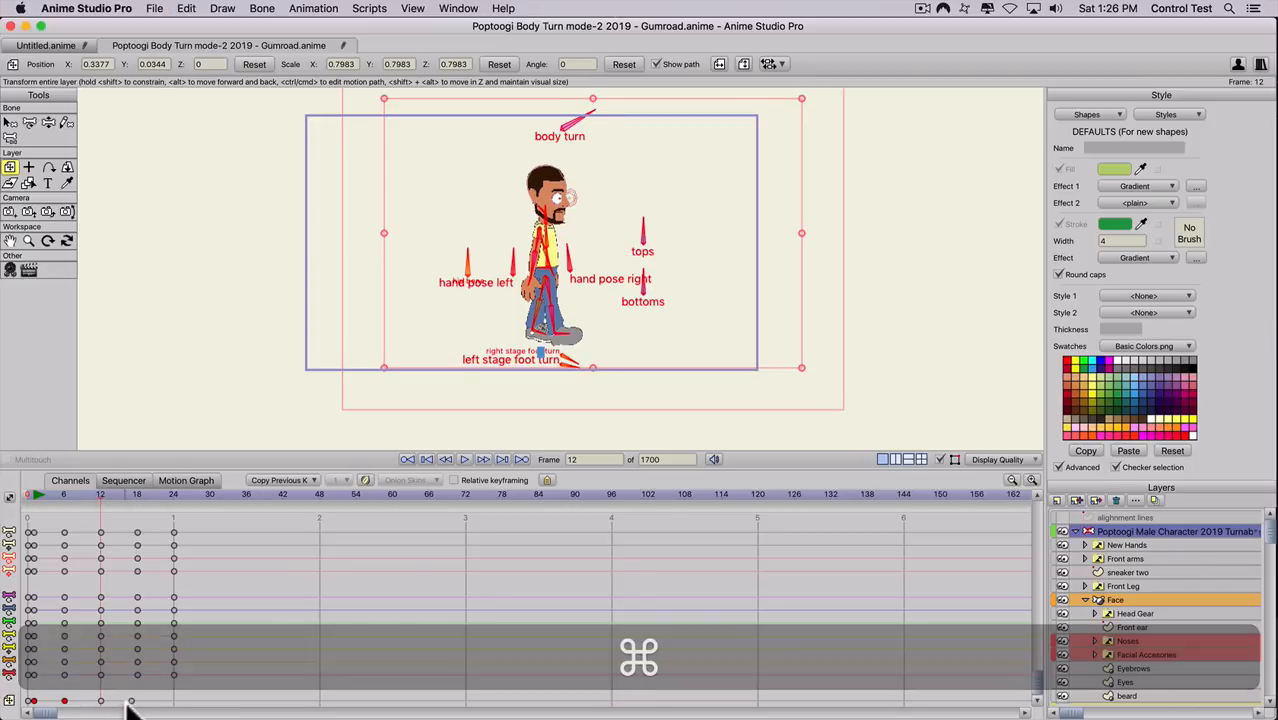
{"action": "left_click", "coordinate": [133, 698]}
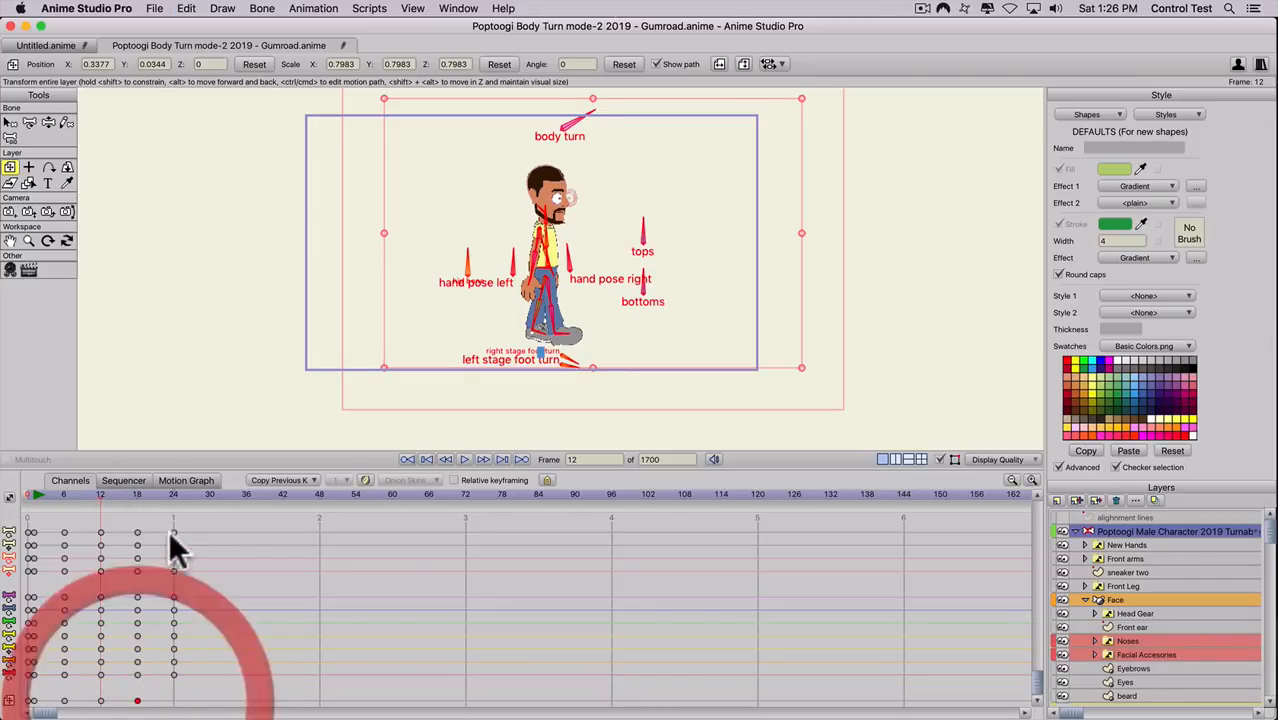
- Paste the layer position keys at frame 24 and delete the surplus key beyond it
{"action": "left_click", "coordinate": [174, 492]}
{"action": "key", "text": "super+v"}
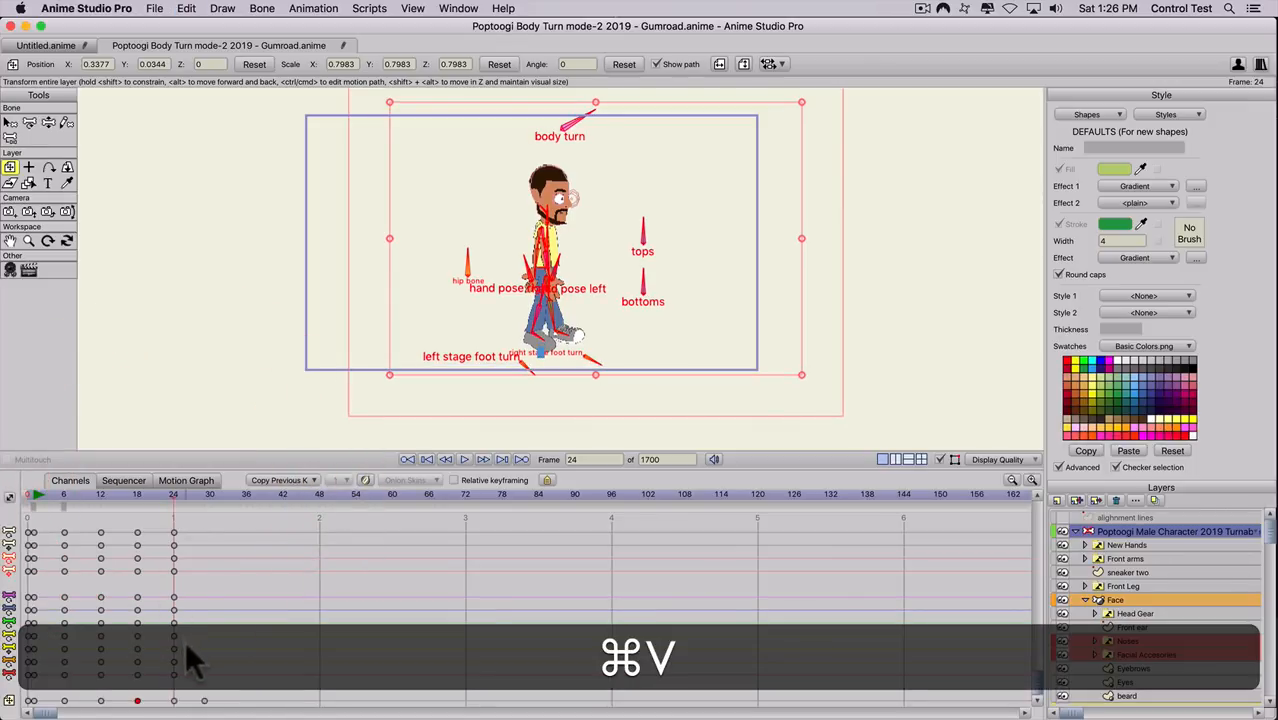
{"action": "left_click", "coordinate": [212, 700]}
{"action": "key", "text": "BackSpace"}
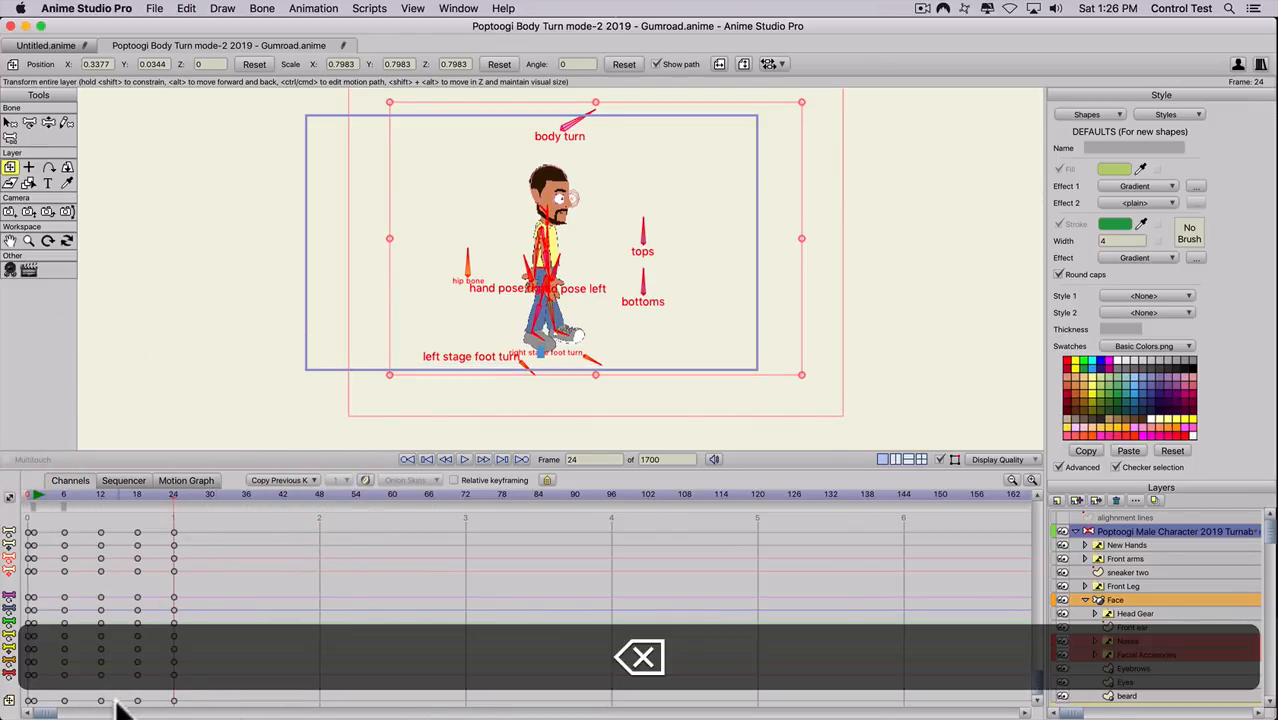
- Set all keyframes at frame 24 to Cycle interpolation, relative, cycling back 22 frames
{"action": "left_click_drag", "start_coordinate": [163, 705], "coordinate": [188, 530]}
{"action": "right_click", "coordinate": [172, 542]}
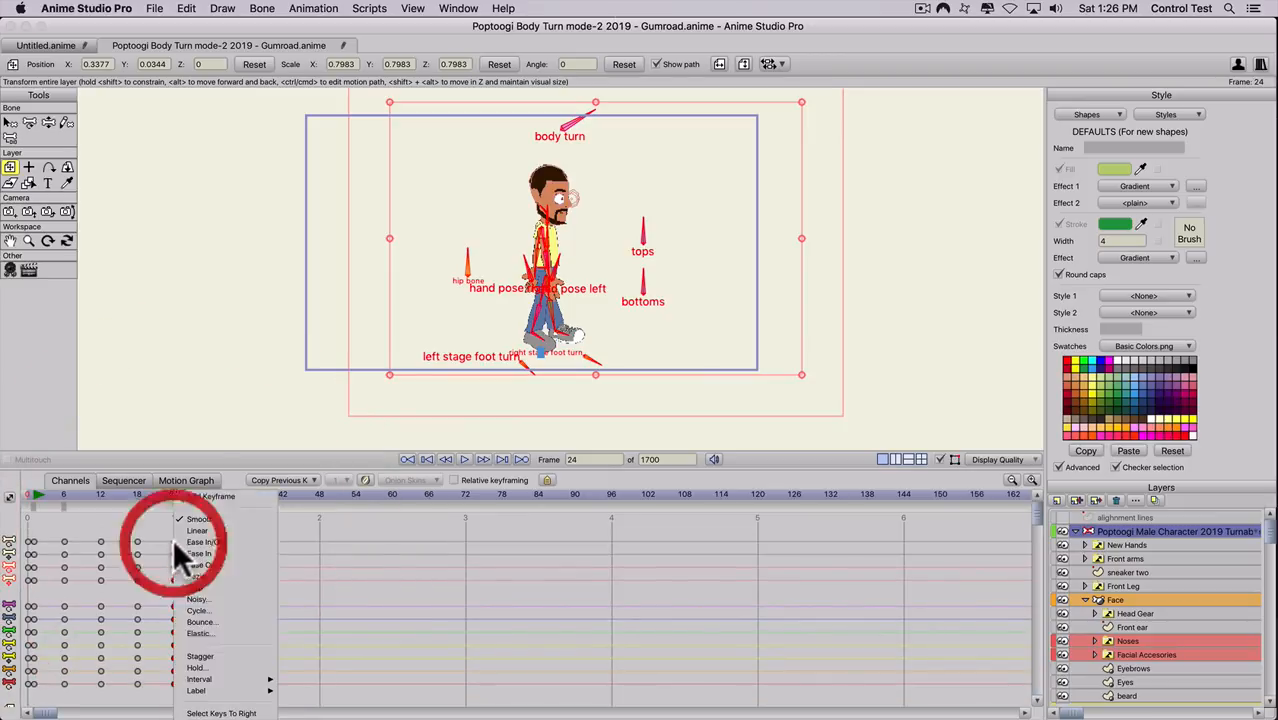
{"action": "left_click", "coordinate": [199, 602]}
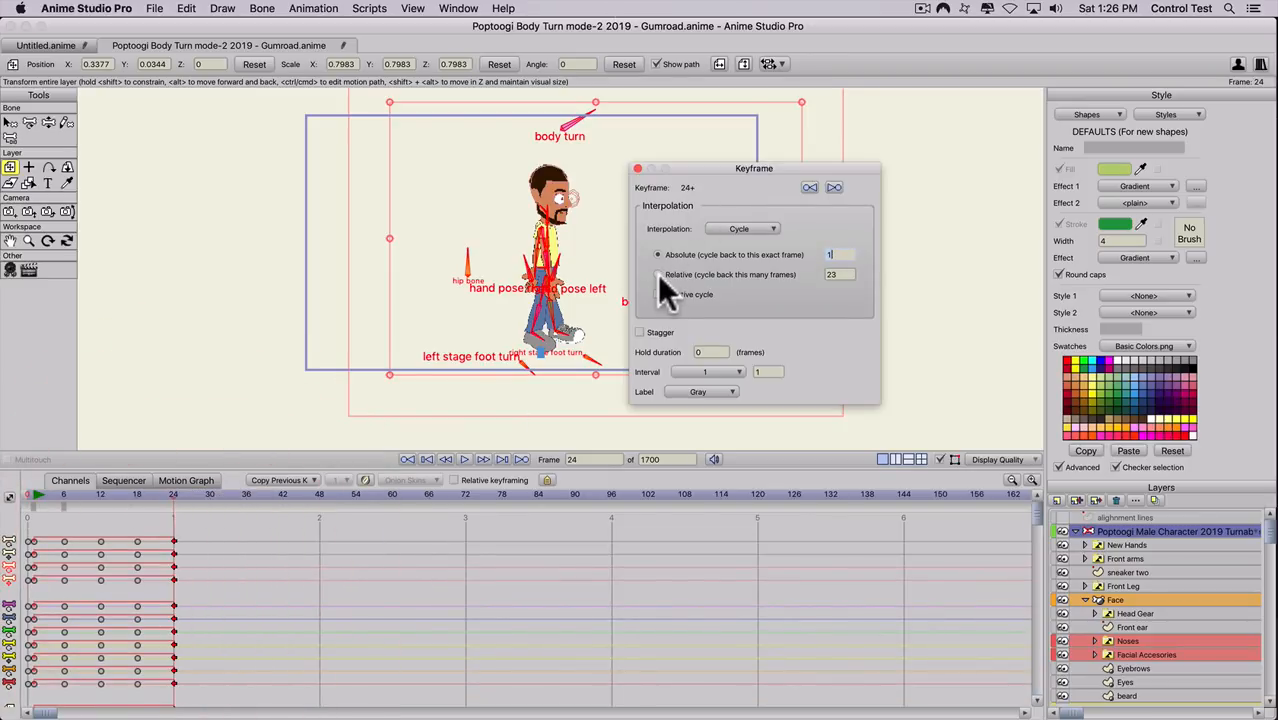
{"action": "left_click", "coordinate": [657, 274]}
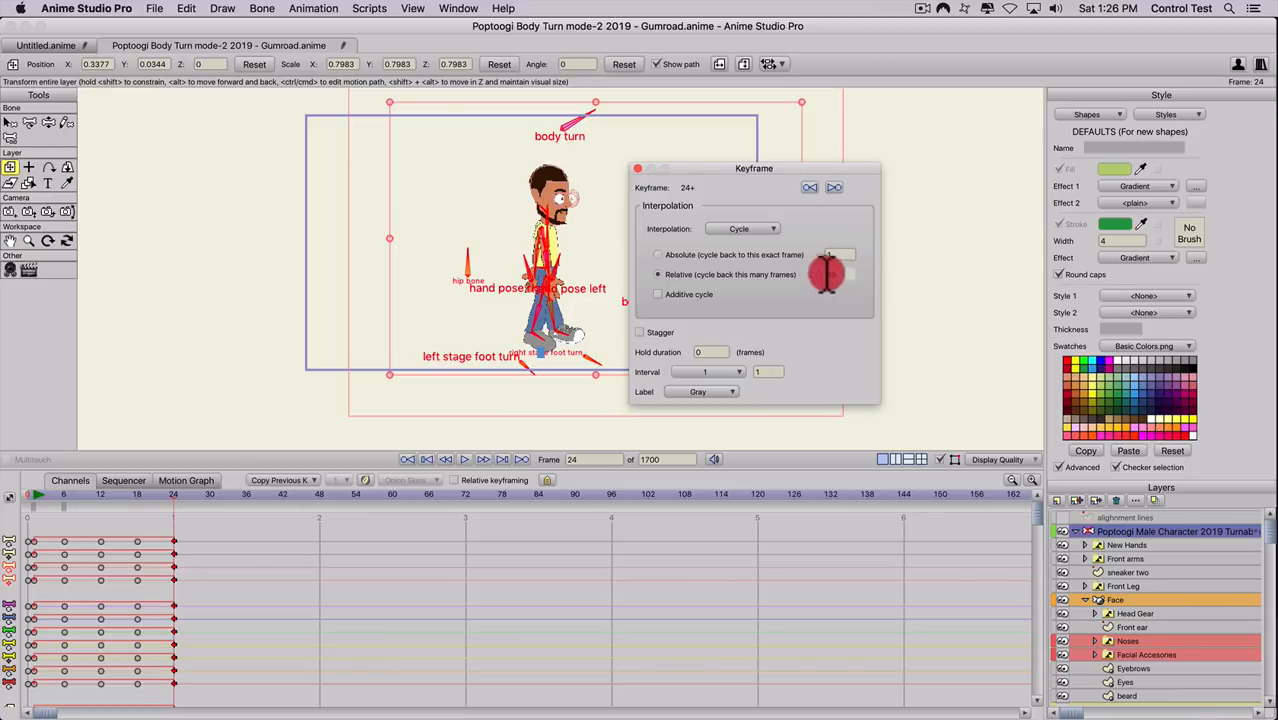
{"action": "left_click", "coordinate": [843, 275]}
{"action": "left_click_drag", "start_coordinate": [828, 275], "coordinate": [826, 275]}
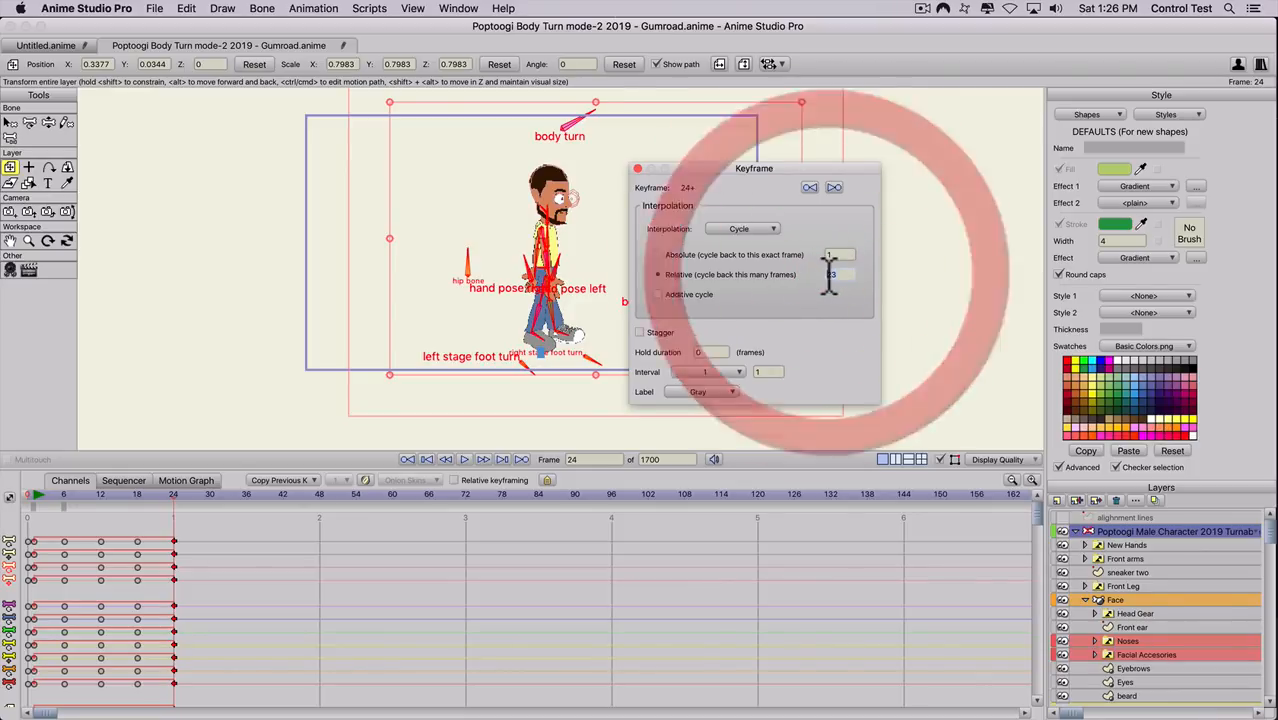
{"action": "type", "text": "22"}
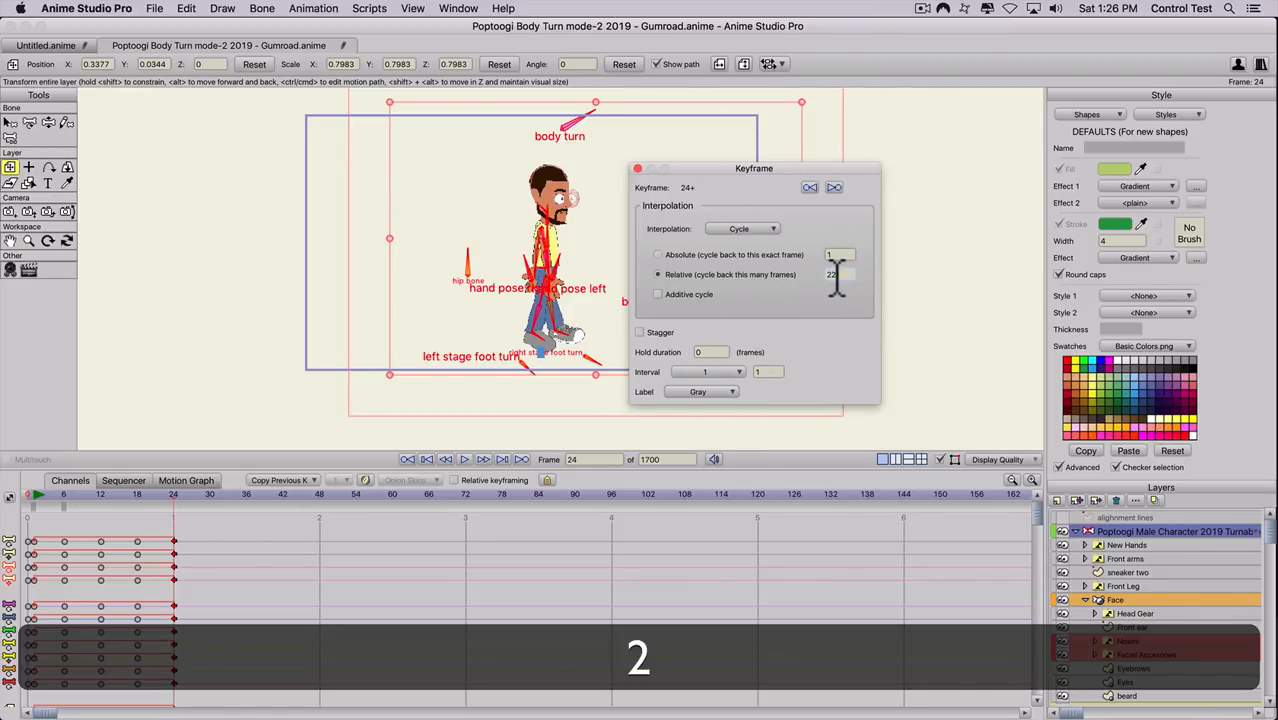
{"action": "left_click", "coordinate": [832, 260]}
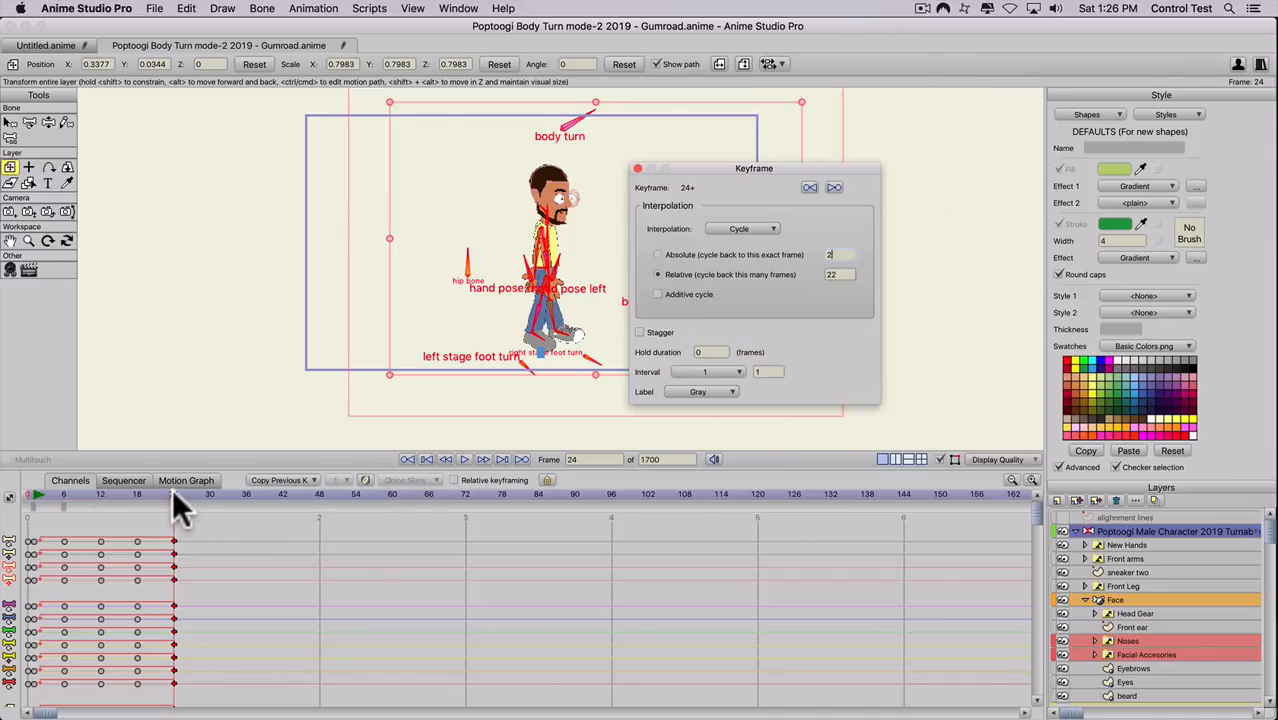
- Play the walk from the start, close the keyframe settings, and scrub the timeline to check how the cycle loops
{"action": "left_click", "coordinate": [32, 495]}
{"action": "key", "text": "space"}
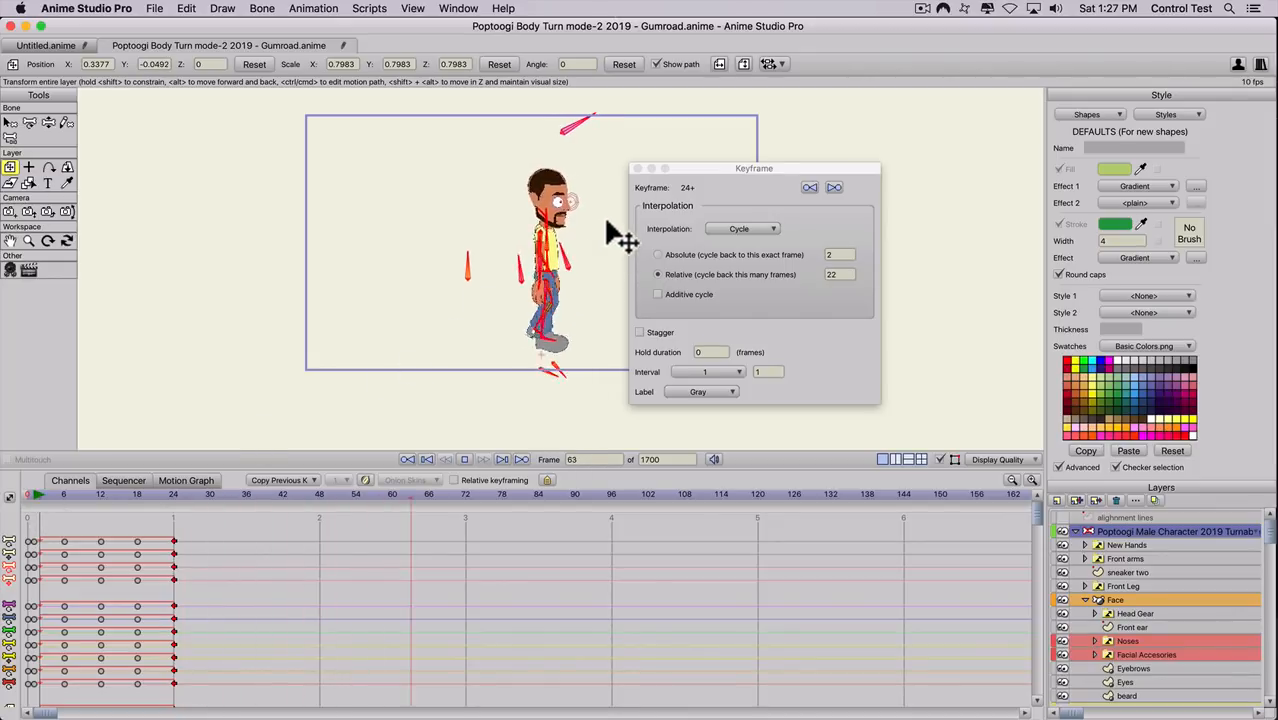
{"action": "key", "text": "space"}
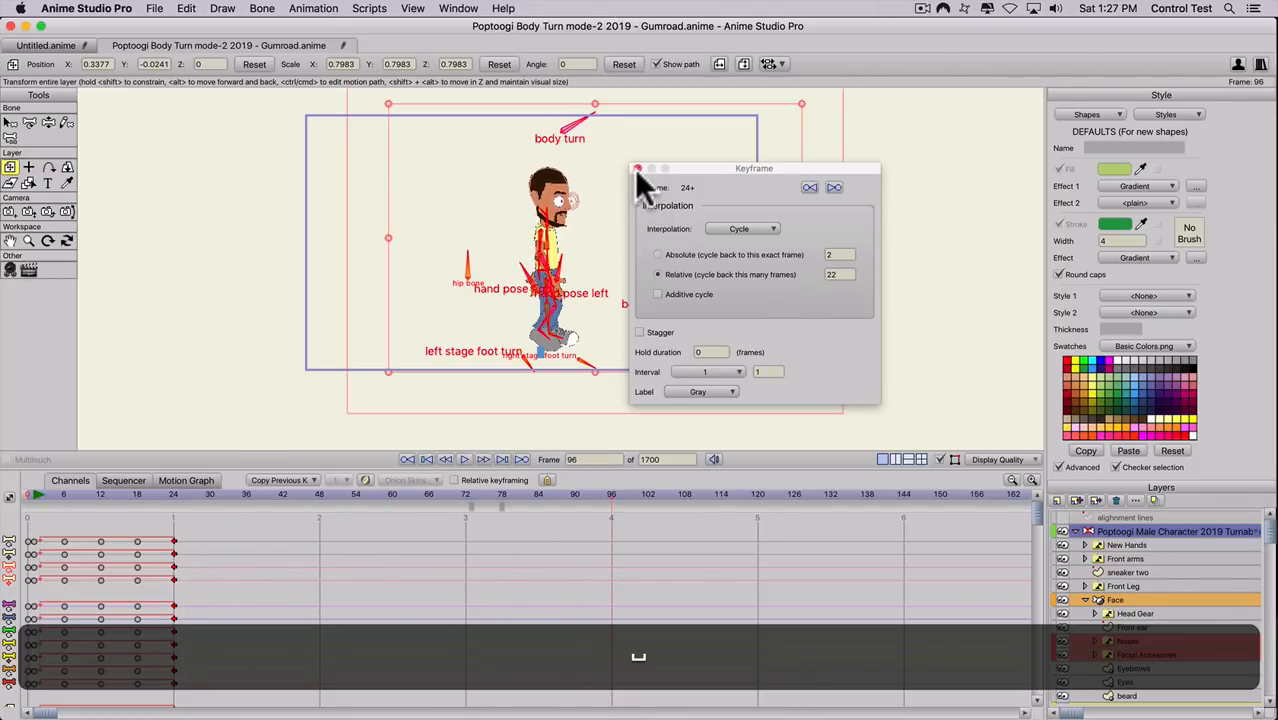
{"action": "left_click", "coordinate": [637, 169]}
{"action": "left_click", "coordinate": [37, 495]}
{"action": "key", "text": "space"}
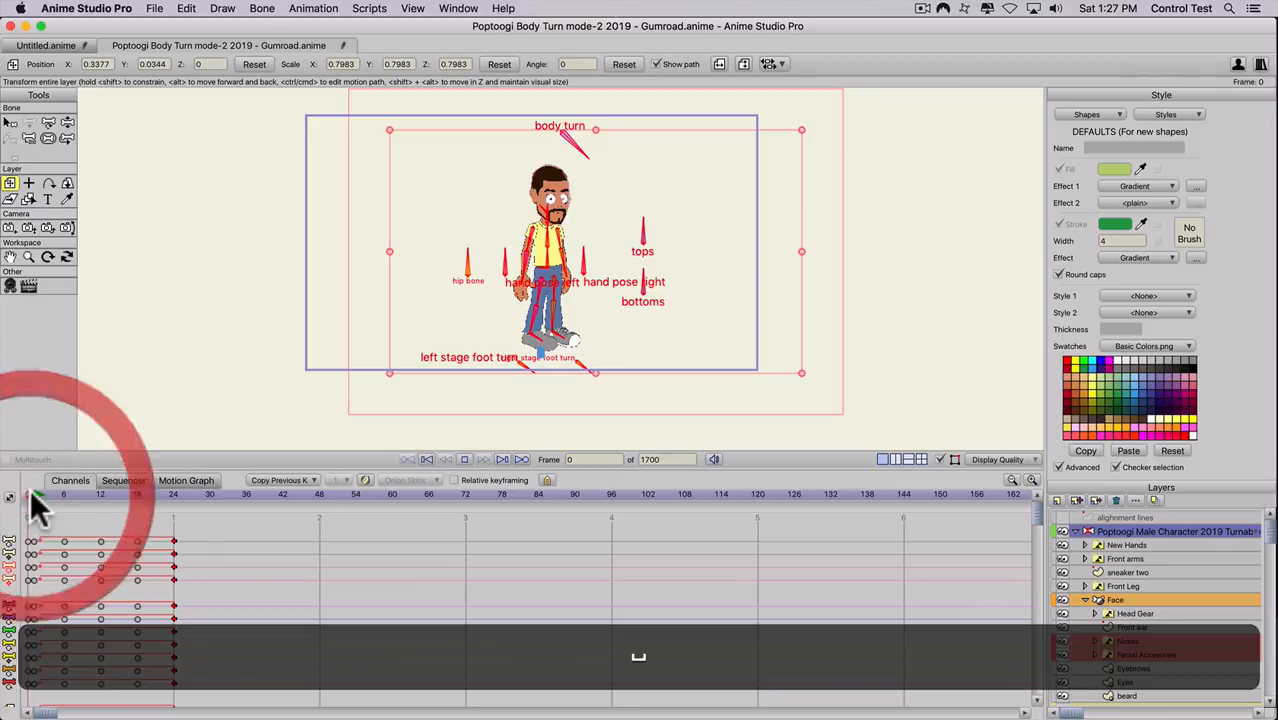
{"action": "key", "text": "space"}
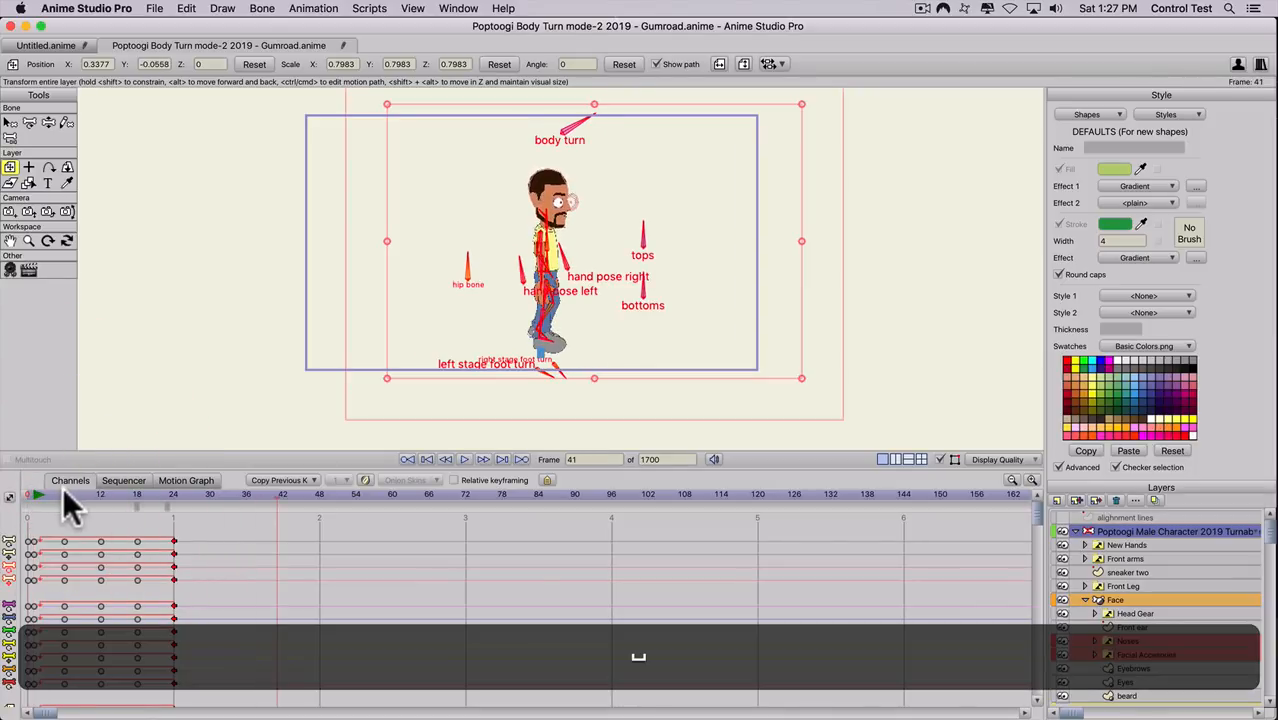
{"action": "left_click_drag", "start_coordinate": [62, 487], "coordinate": [289, 505]}
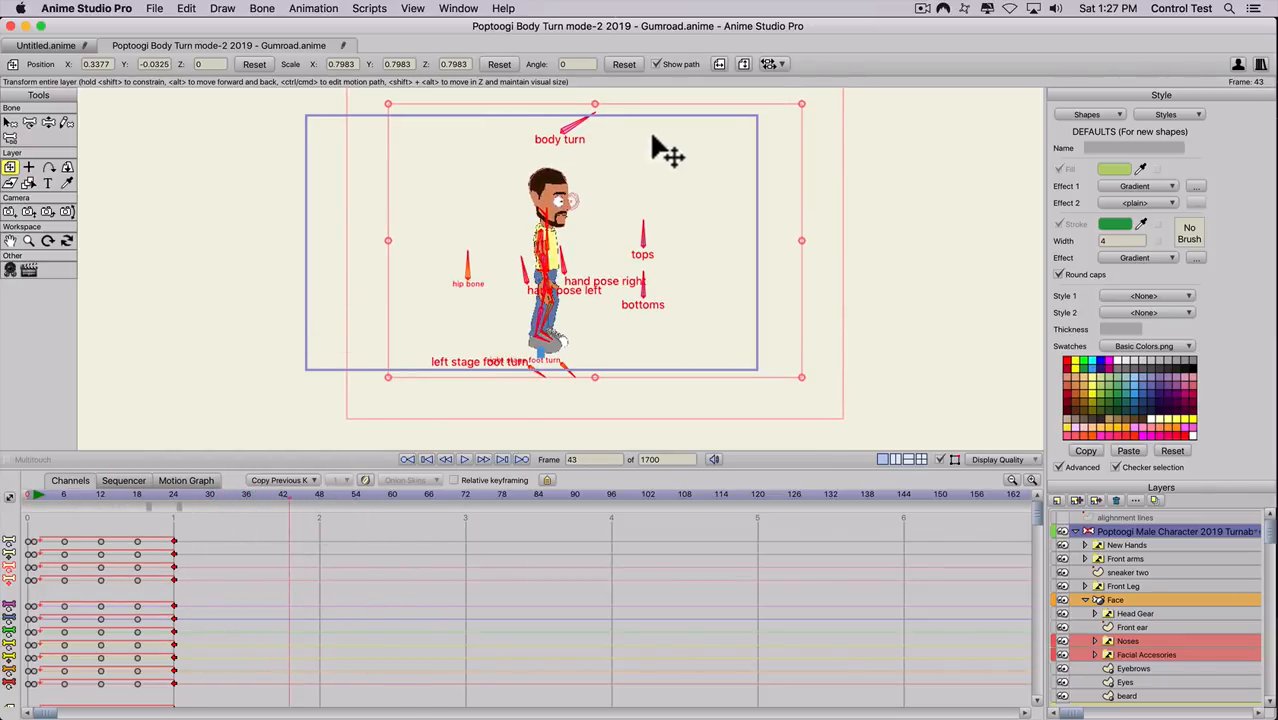
{"action": "scroll", "coordinate": [652, 148], "scroll_direction": "up", "scroll_amount": 1}
{"action": "left_click_drag", "start_coordinate": [202, 505], "coordinate": [295, 502]}
- Select the Face layer and key the head turn bone in its existing side-profile pose at frame 44
{"action": "left_click", "coordinate": [1106, 597]}
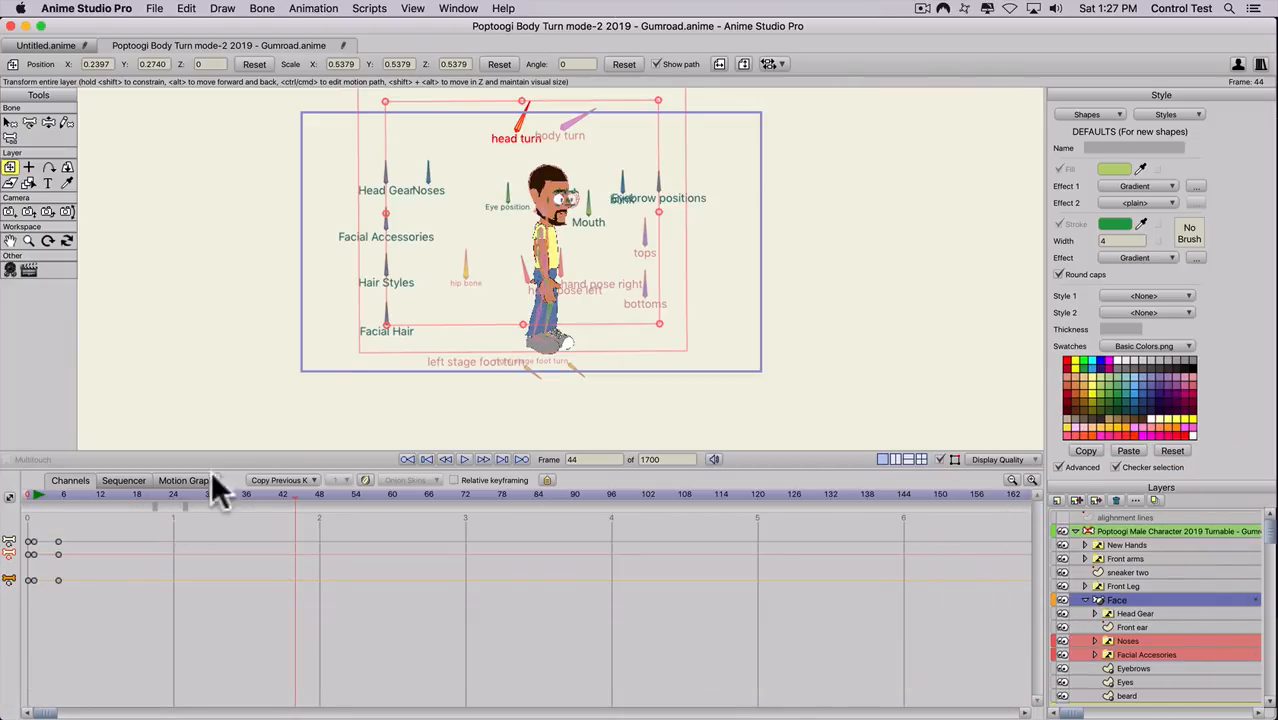
{"action": "key", "text": "x"}
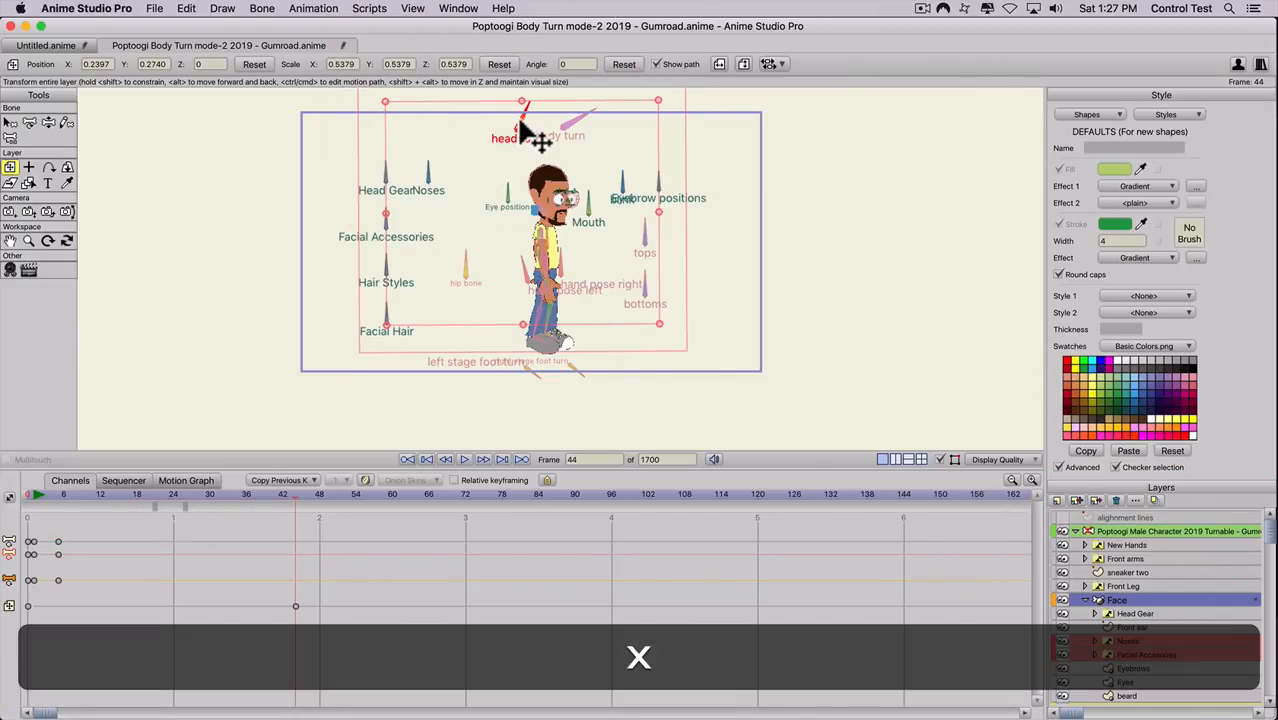
{"action": "left_click", "coordinate": [520, 125]}
{"action": "left_click", "coordinate": [350, 493]}
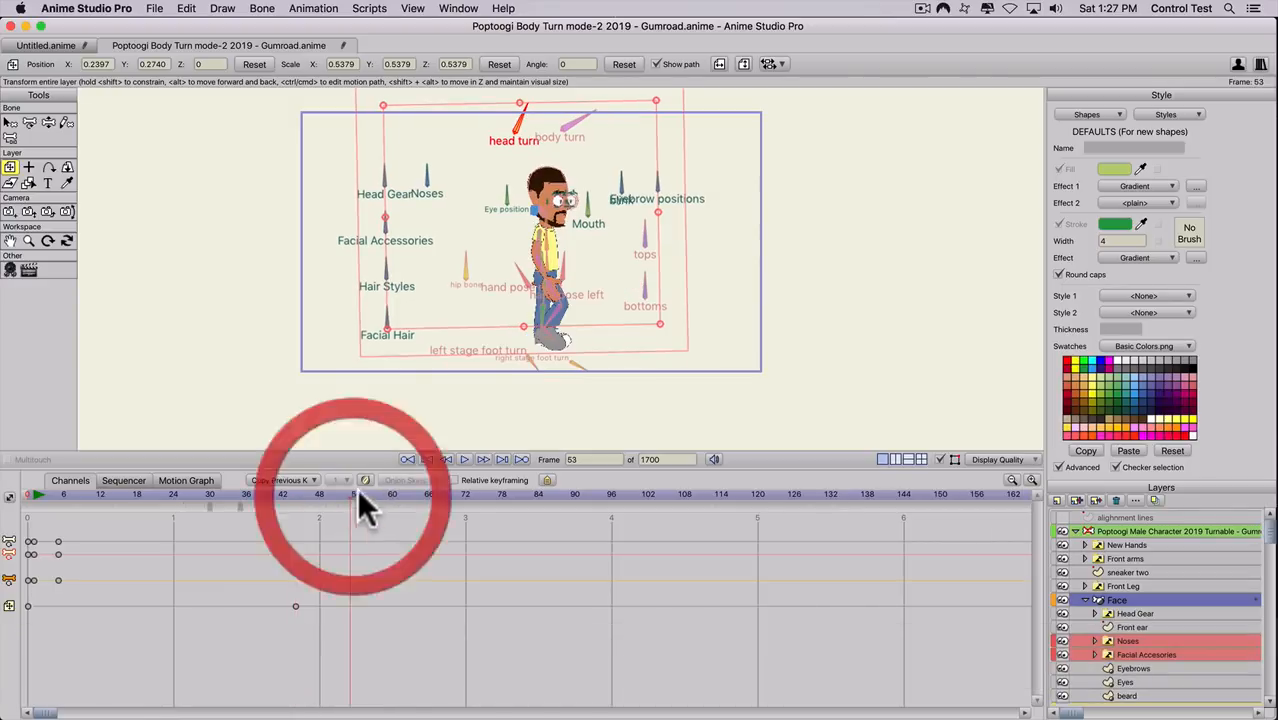
{"action": "key", "text": "z"}
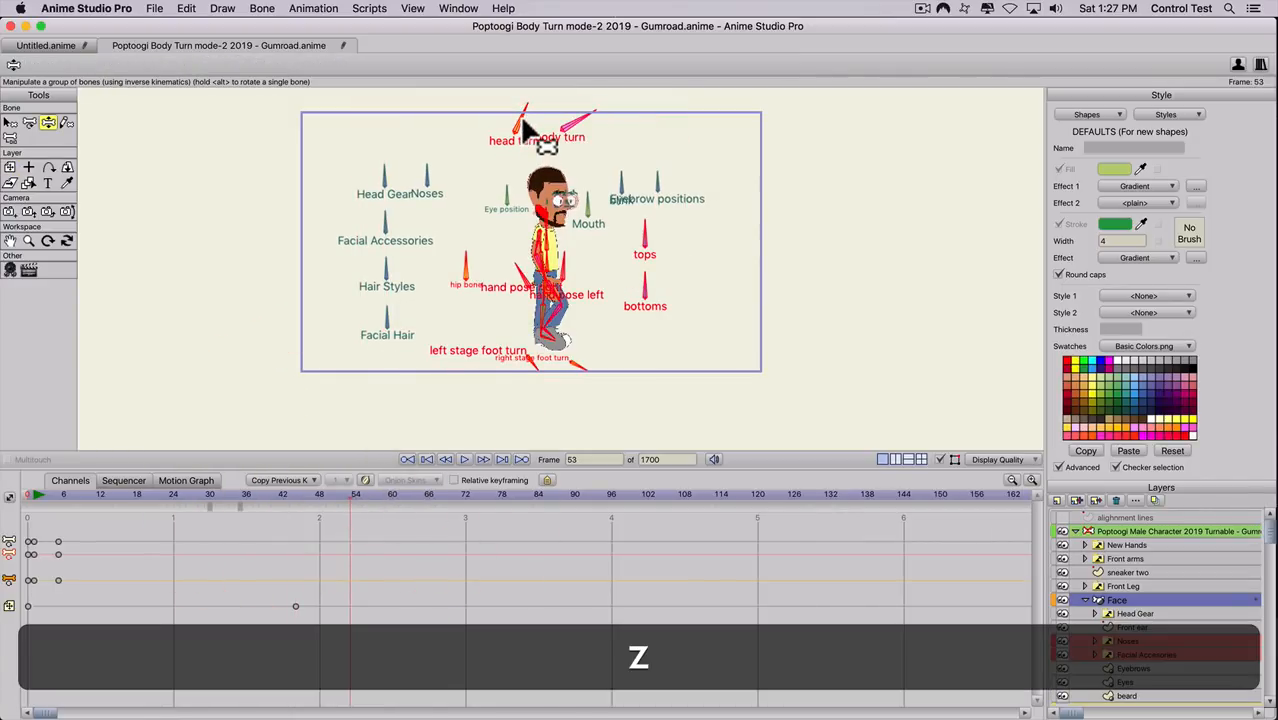
{"action": "left_click", "coordinate": [294, 494]}
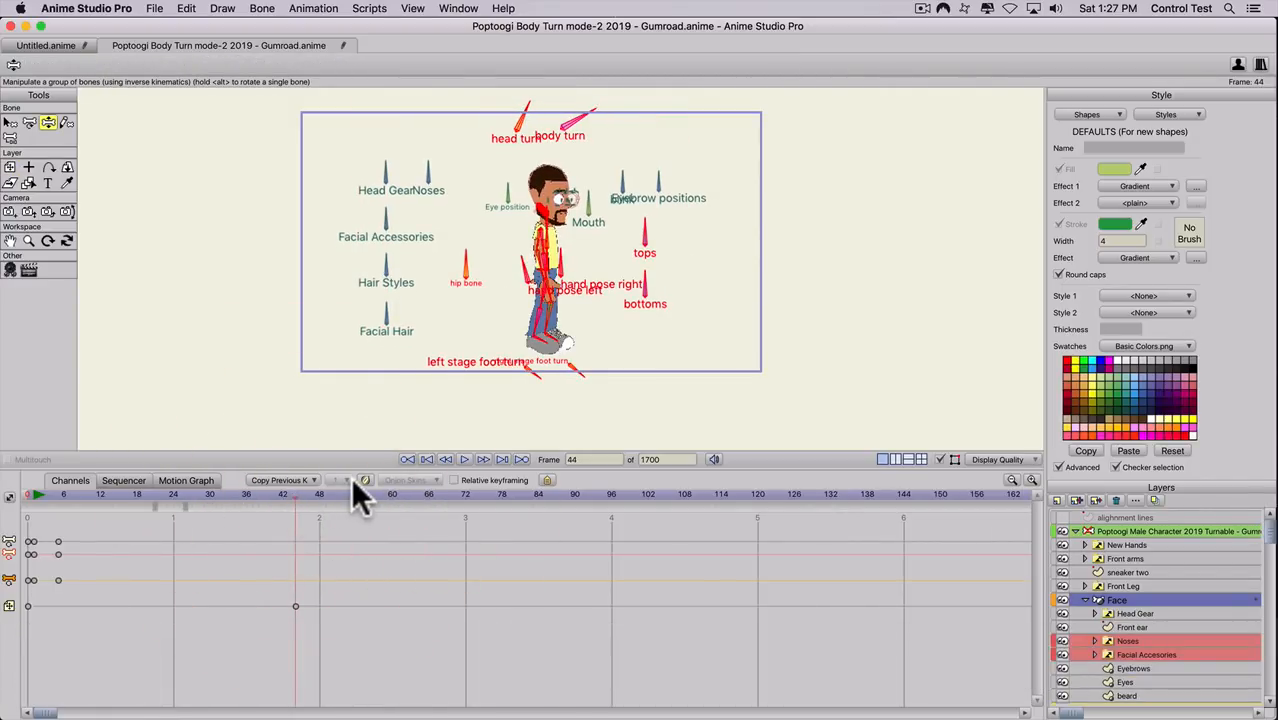
{"action": "key", "text": "b"}
{"action": "left_click", "coordinate": [500, 332]}
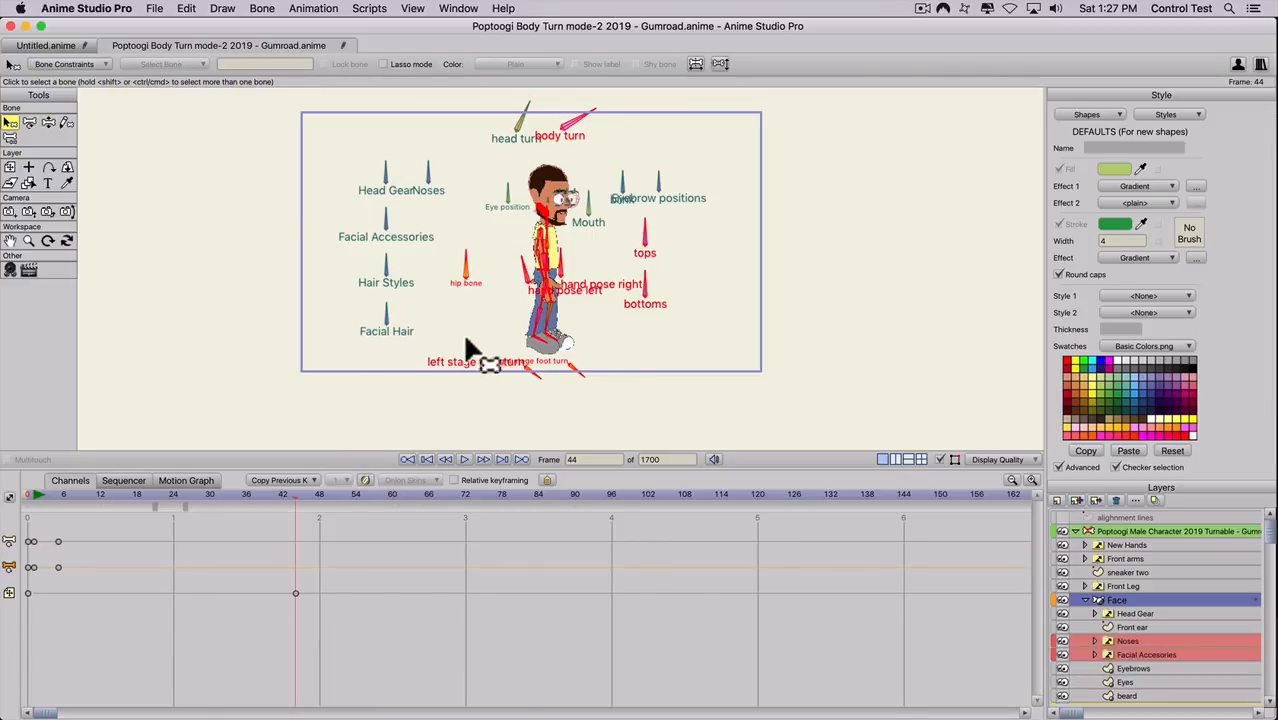
{"action": "key", "text": "z"}
{"action": "left_click", "coordinate": [524, 120]}
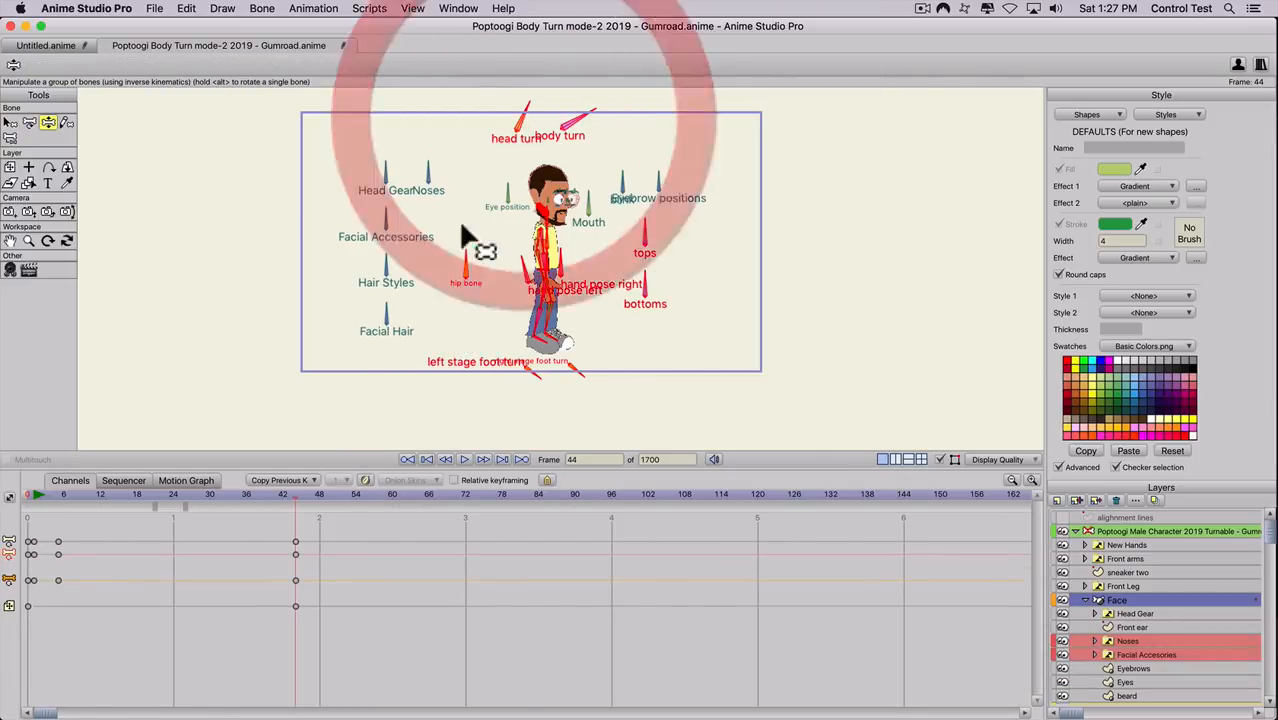
- Rotate the head turn bone at frame 54 so the face turns toward the front, and play the turn
{"action": "left_click", "coordinate": [331, 491]}
{"action": "left_click", "coordinate": [355, 492]}
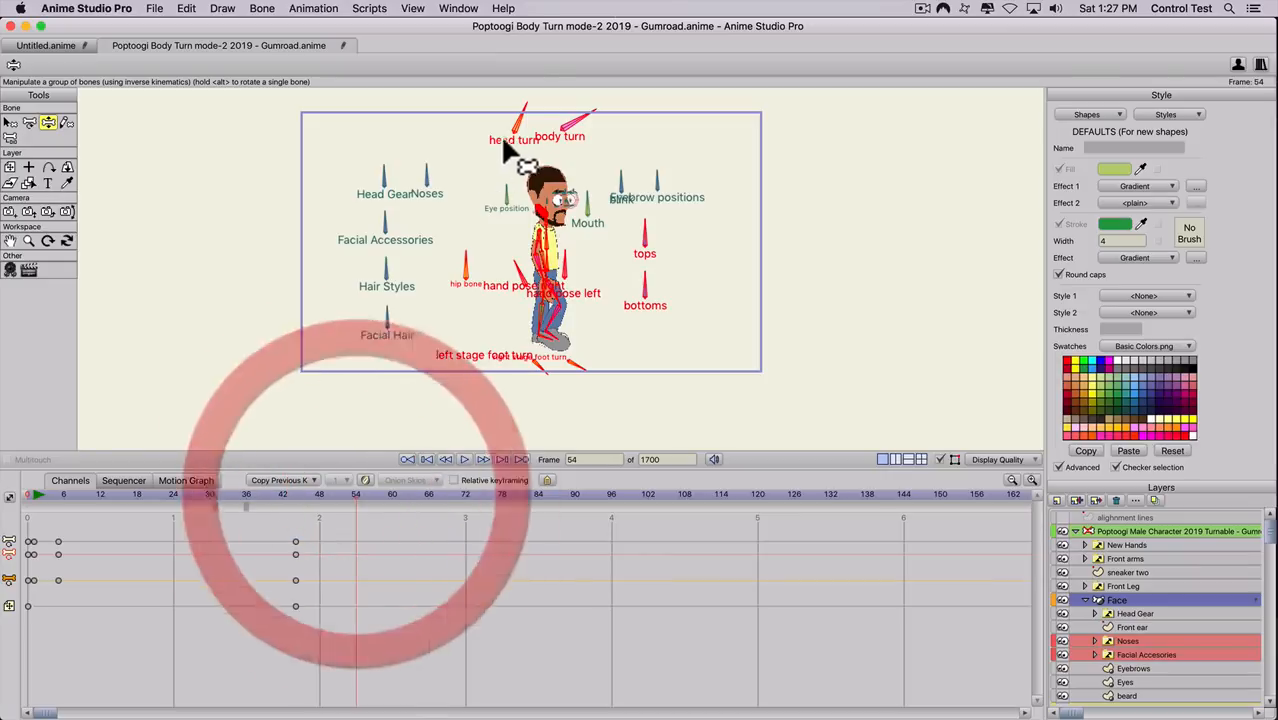
{"action": "left_click_drag", "start_coordinate": [500, 134], "coordinate": [522, 184]}
{"action": "left_click", "coordinate": [266, 491]}
{"action": "key", "text": "space"}
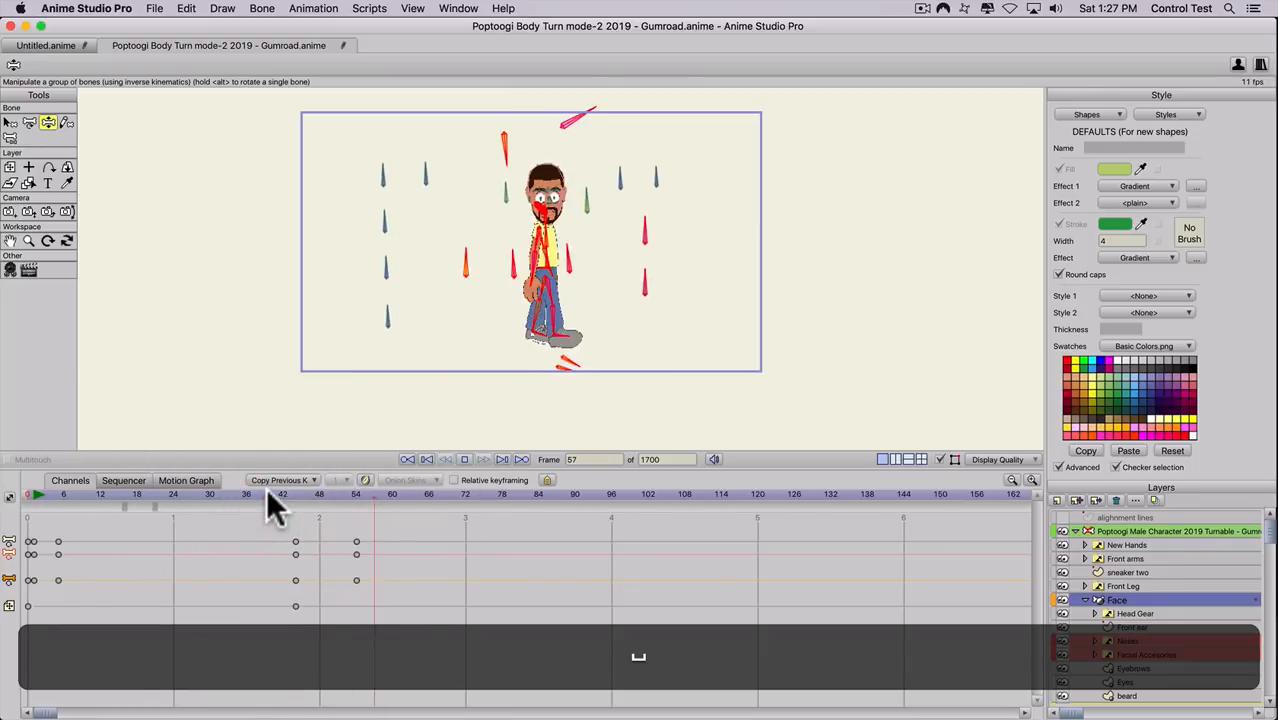
- Move the head turn keys from frame 54 to frame 67 to slow the turn, and replay it
{"action": "left_click", "coordinate": [366, 568]}
{"action": "left_click_drag", "start_coordinate": [366, 568], "coordinate": [371, 588]}
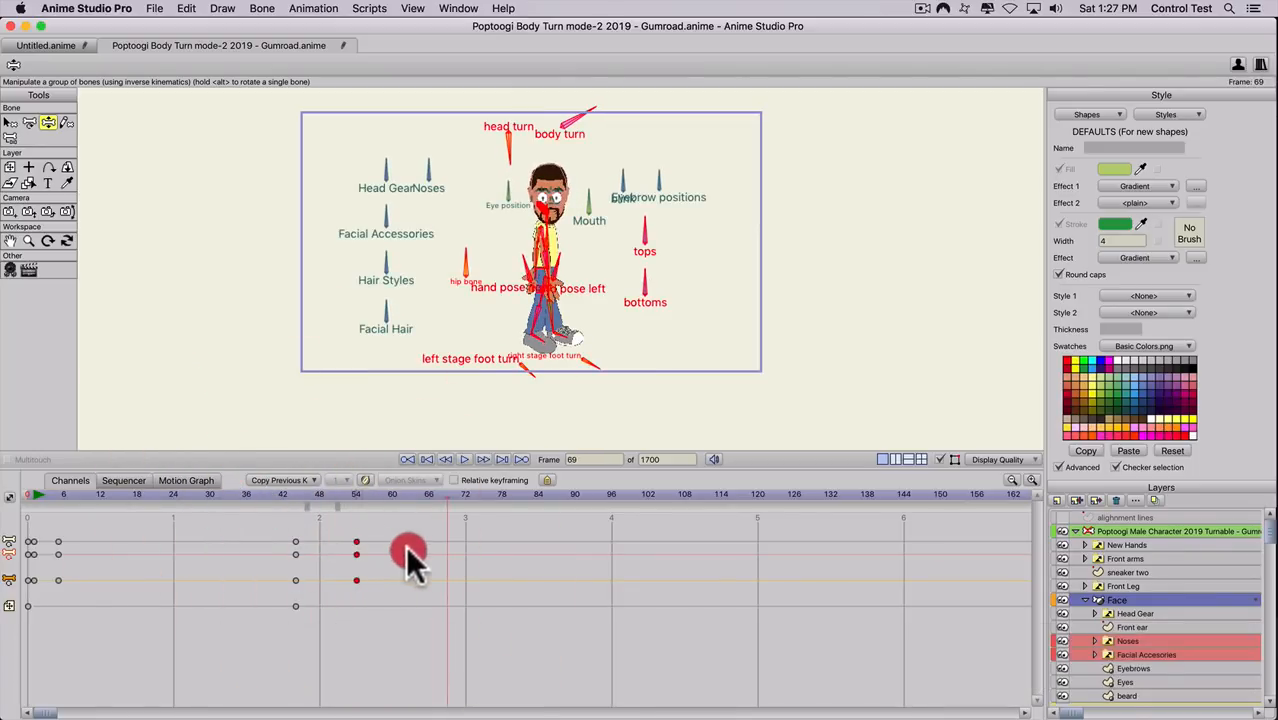
{"action": "left_click_drag", "start_coordinate": [436, 548], "coordinate": [436, 549]}
{"action": "left_click", "coordinate": [344, 490]}
{"action": "key", "text": "space"}
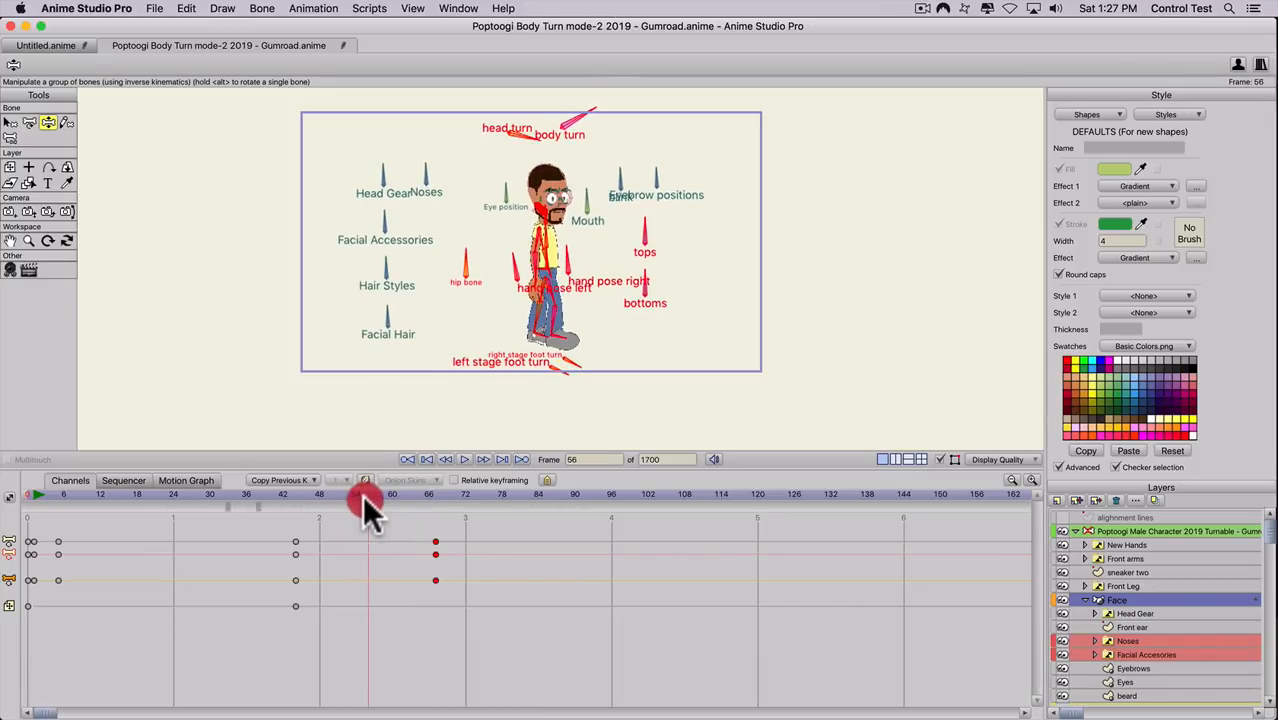
- Insert the Worried action into the Face layer around frame 55 and play the head turn with it
{"action": "left_click", "coordinate": [362, 495]}
{"action": "left_click", "coordinate": [459, 8]}
{"action": "left_click", "coordinate": [482, 160]}
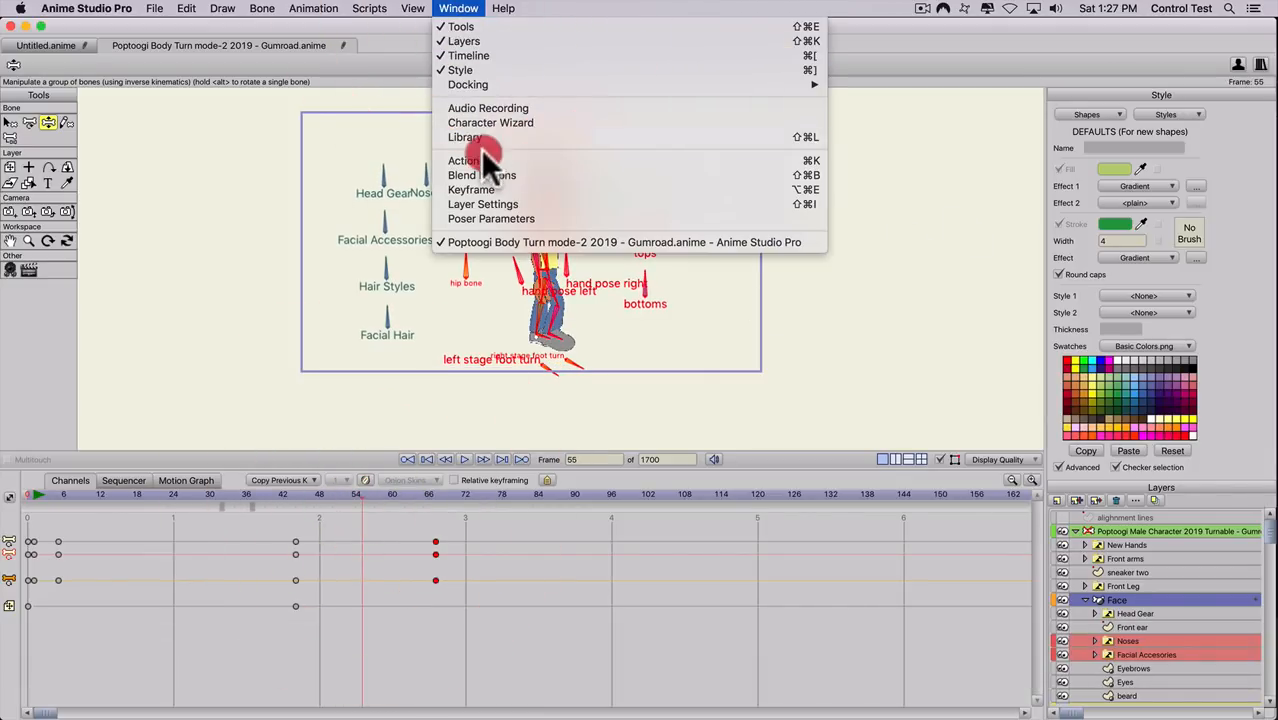
{"action": "left_click", "coordinate": [1024, 202]}
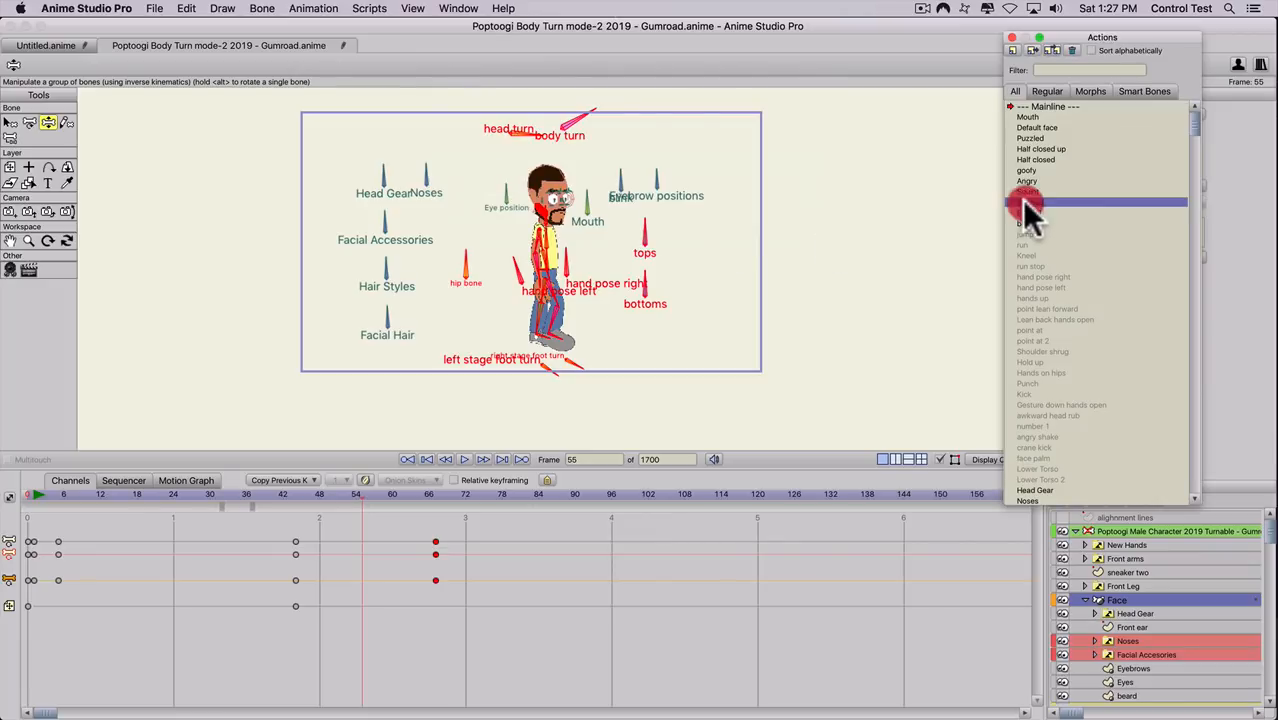
{"action": "left_click", "coordinate": [1047, 48]}
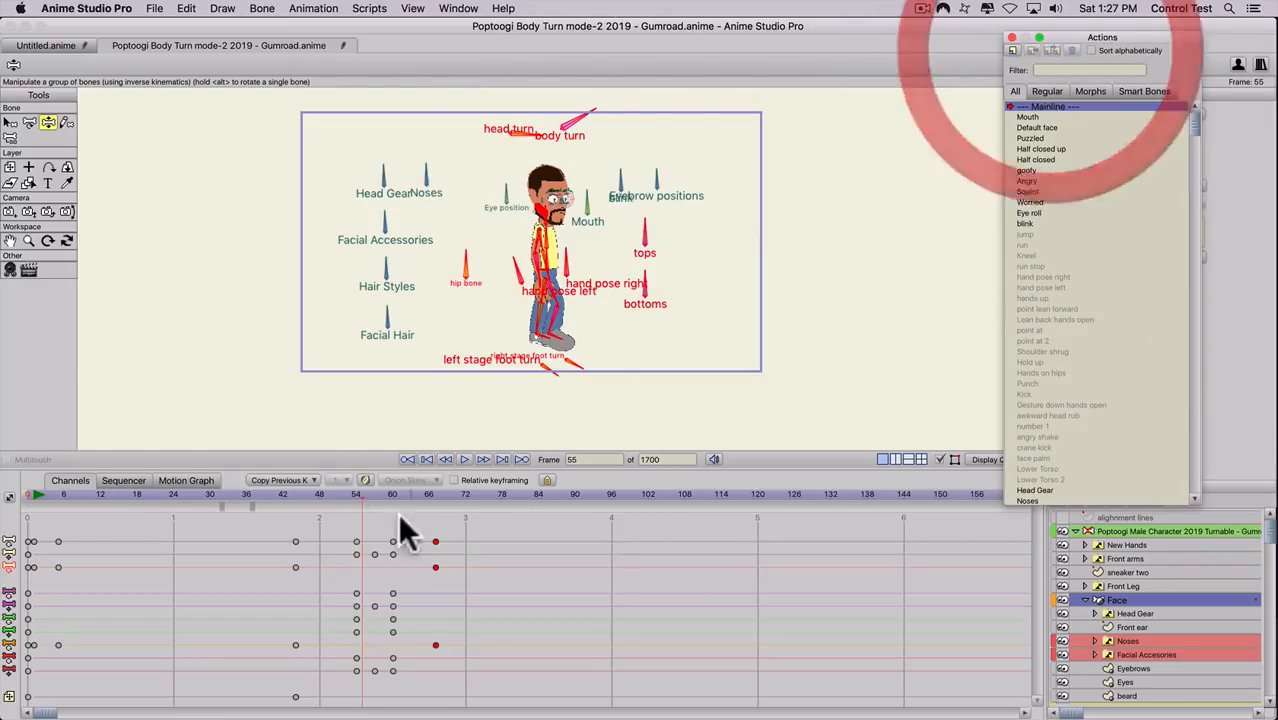
{"action": "left_click", "coordinate": [276, 492]}
{"action": "key", "text": "space"}
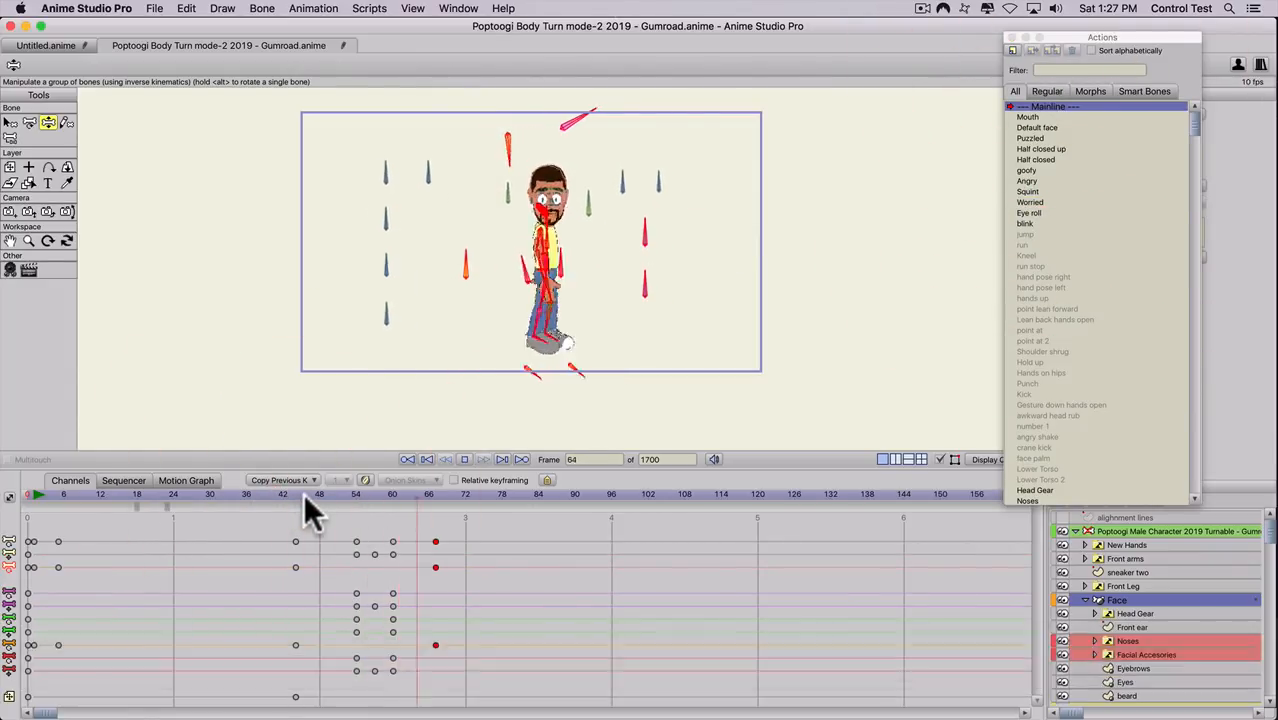
{"action": "key", "text": "space"}
- Hold the head turn bone with a key at frame 84, and rotate it to turn the head further at frame 98
{"action": "left_click_drag", "start_coordinate": [317, 494], "coordinate": [536, 511]}
{"action": "key", "text": "z"}
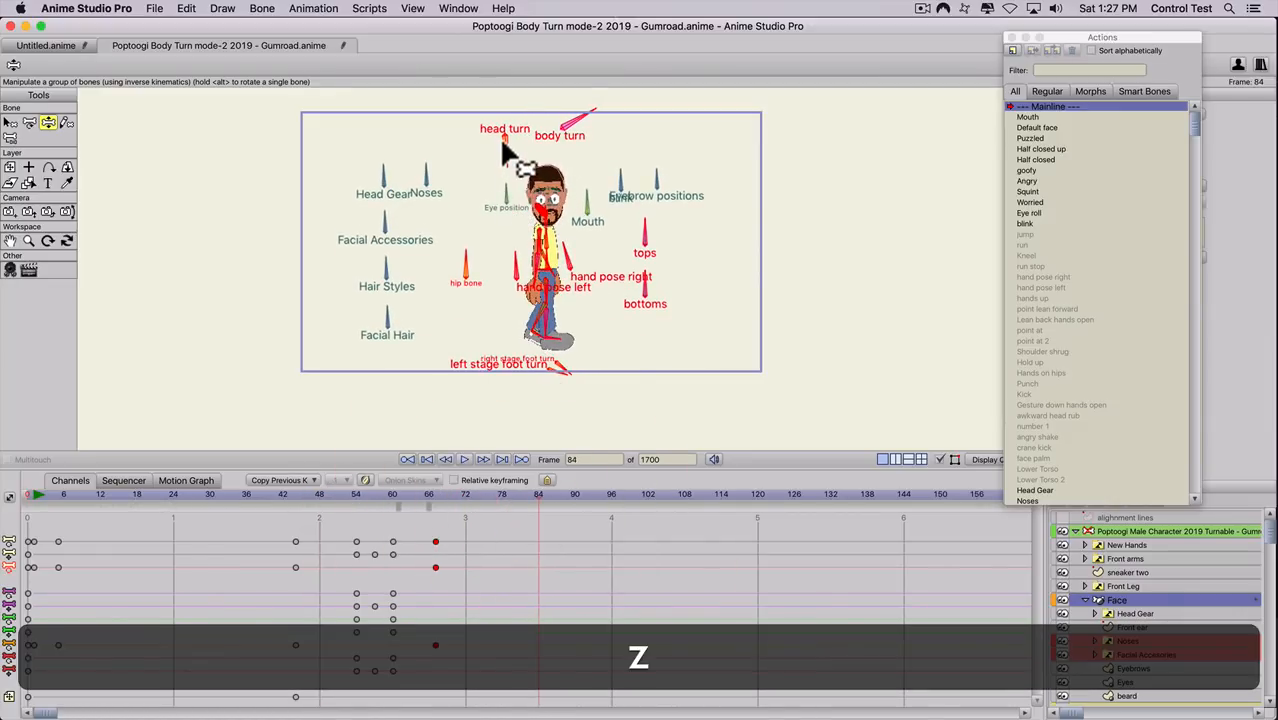
{"action": "left_click", "coordinate": [507, 152]}
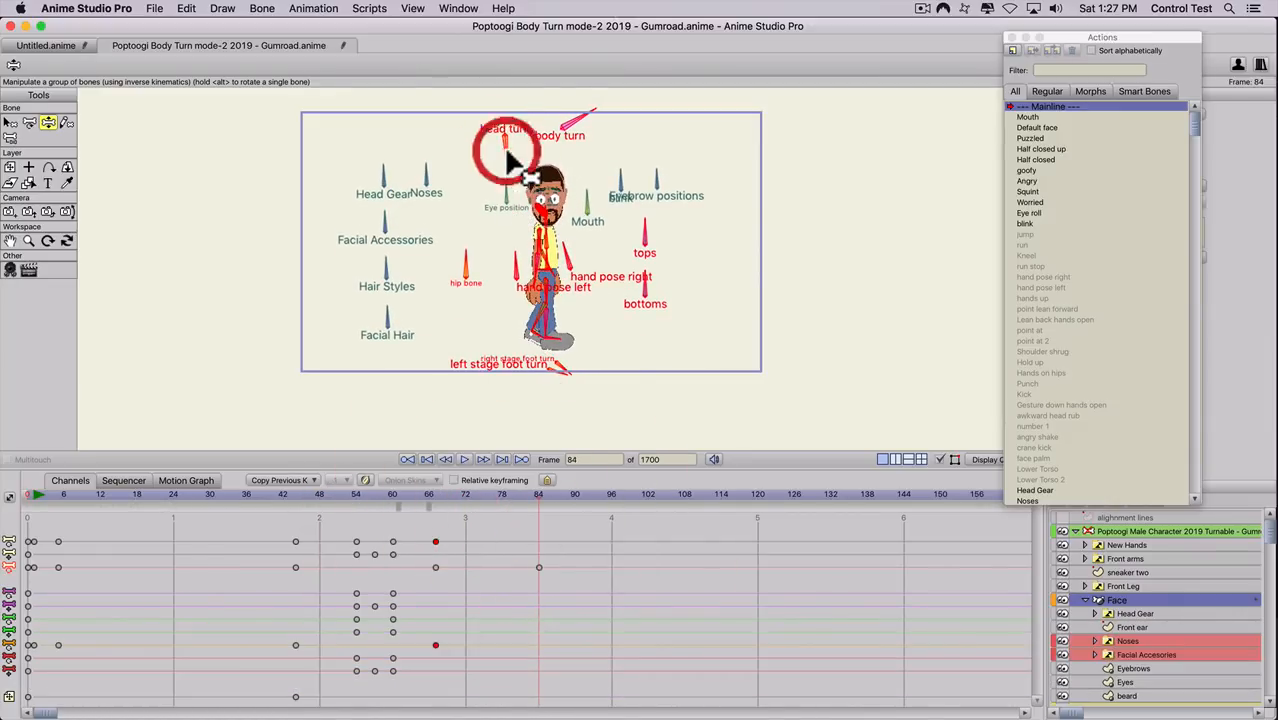
{"action": "left_click", "coordinate": [623, 494]}
{"action": "left_click_drag", "start_coordinate": [525, 162], "coordinate": [485, 165]}
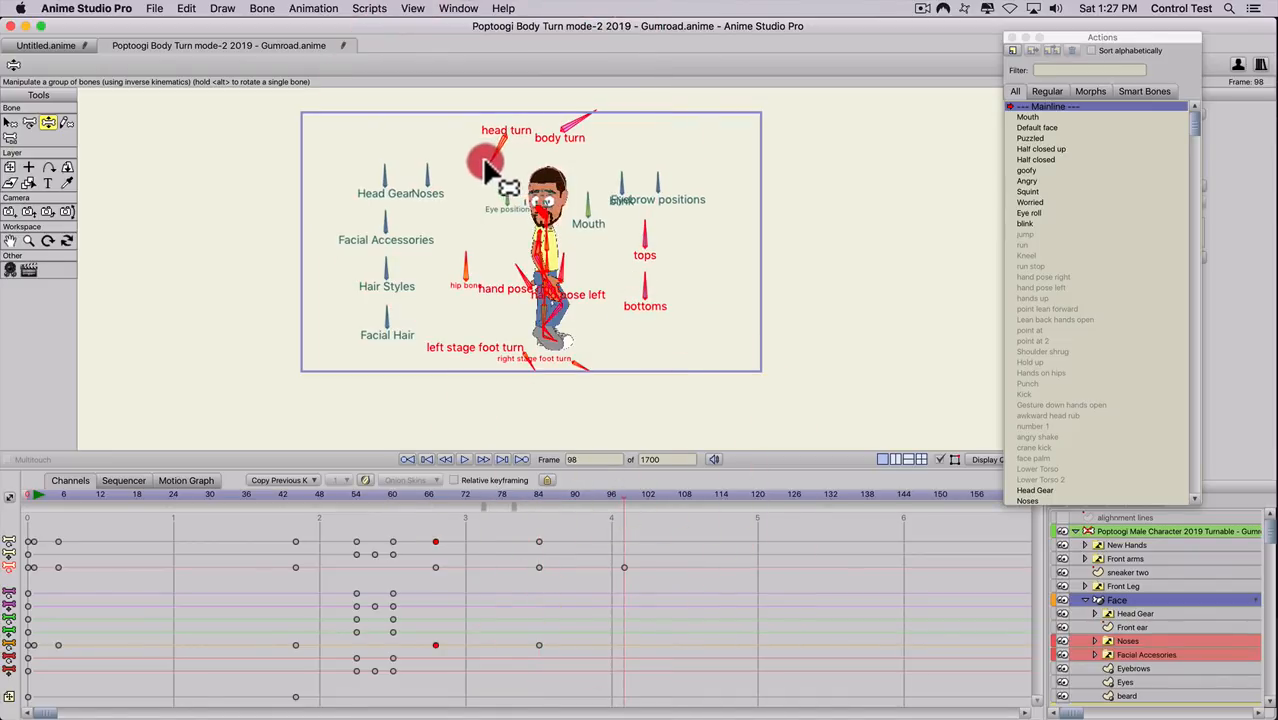
- Animate an eye blink by keying the blink bone at frames 87, 90 and 93
{"action": "left_click", "coordinate": [545, 494]}
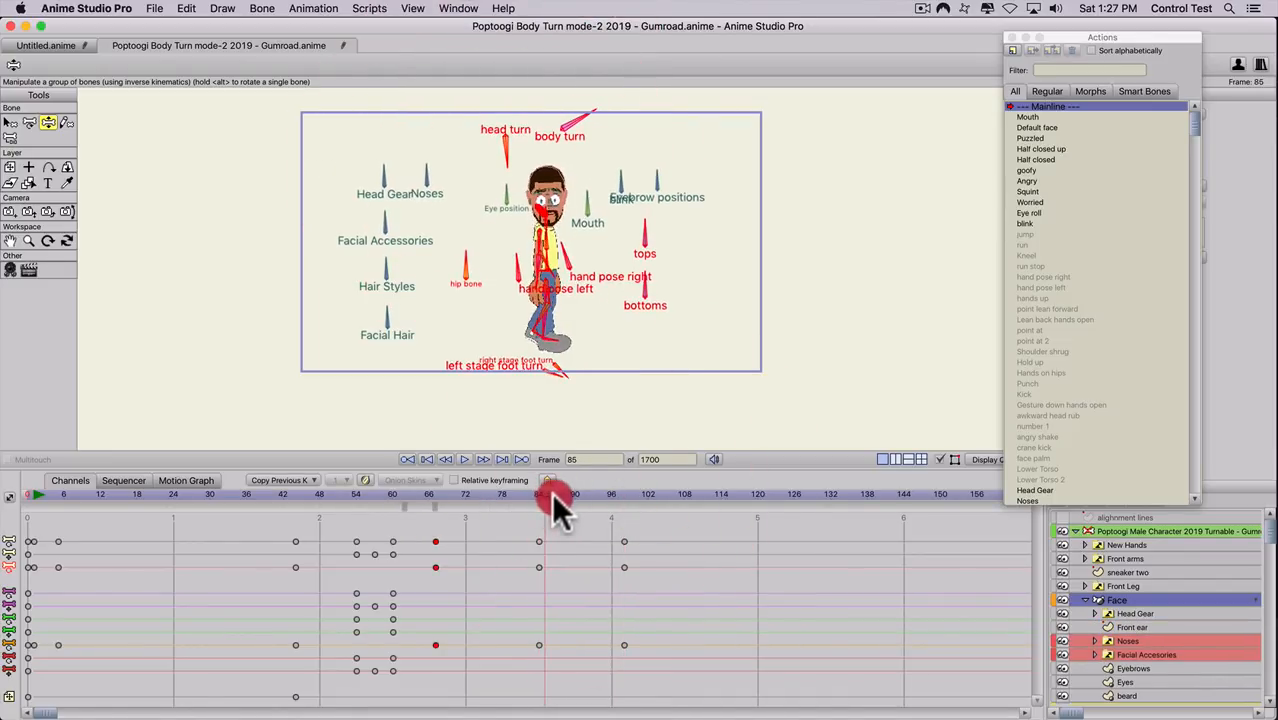
{"action": "left_click", "coordinate": [557, 494]}
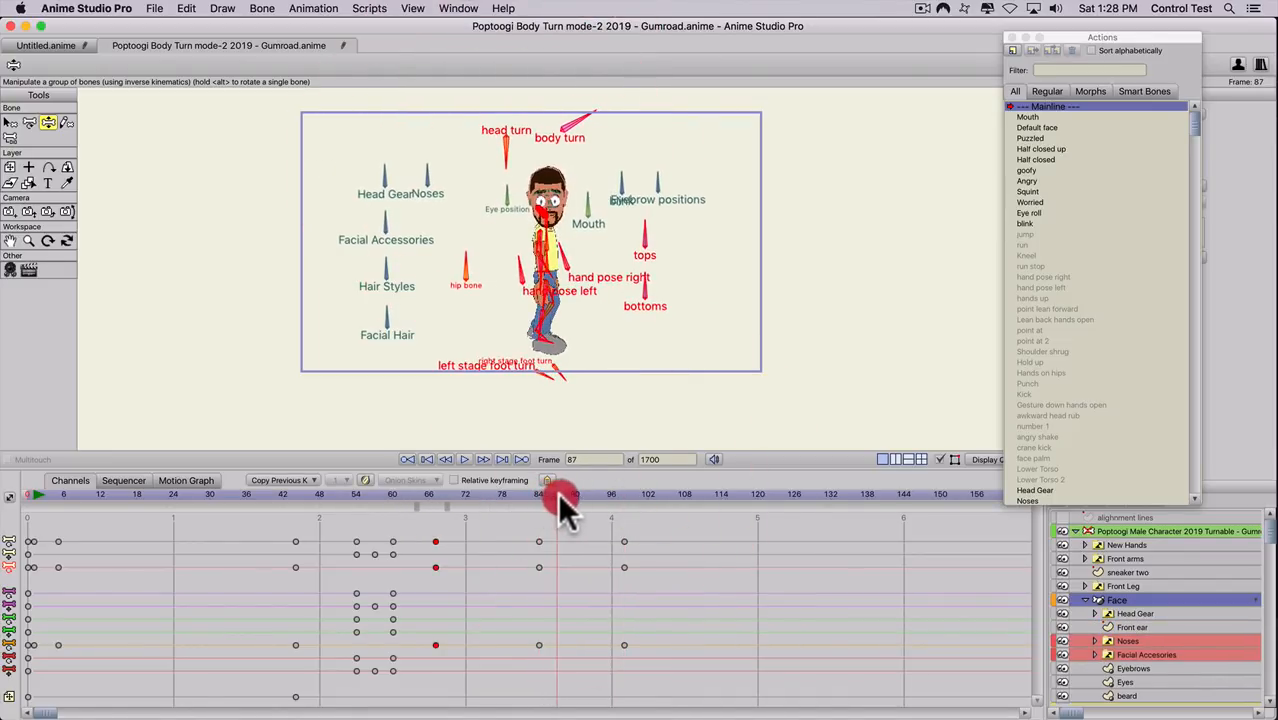
{"action": "left_click", "coordinate": [624, 182]}
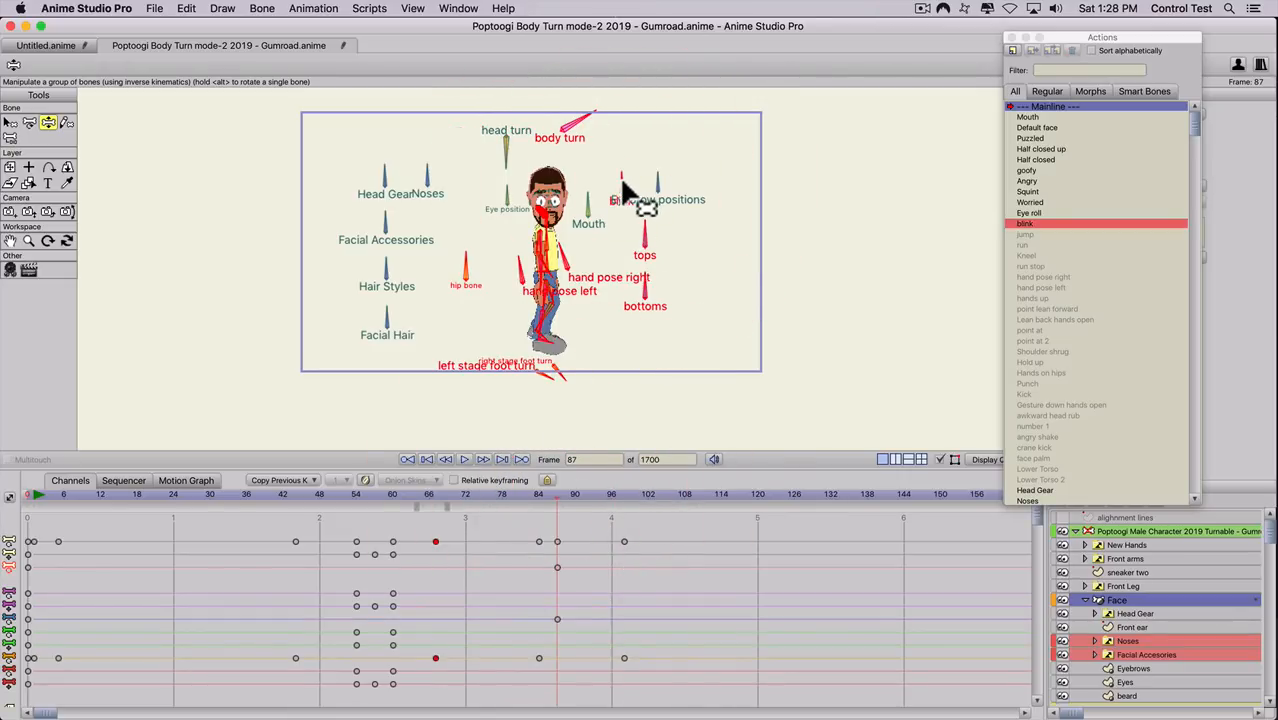
{"action": "key", "text": "Right"}
{"action": "key", "text": "Right"}
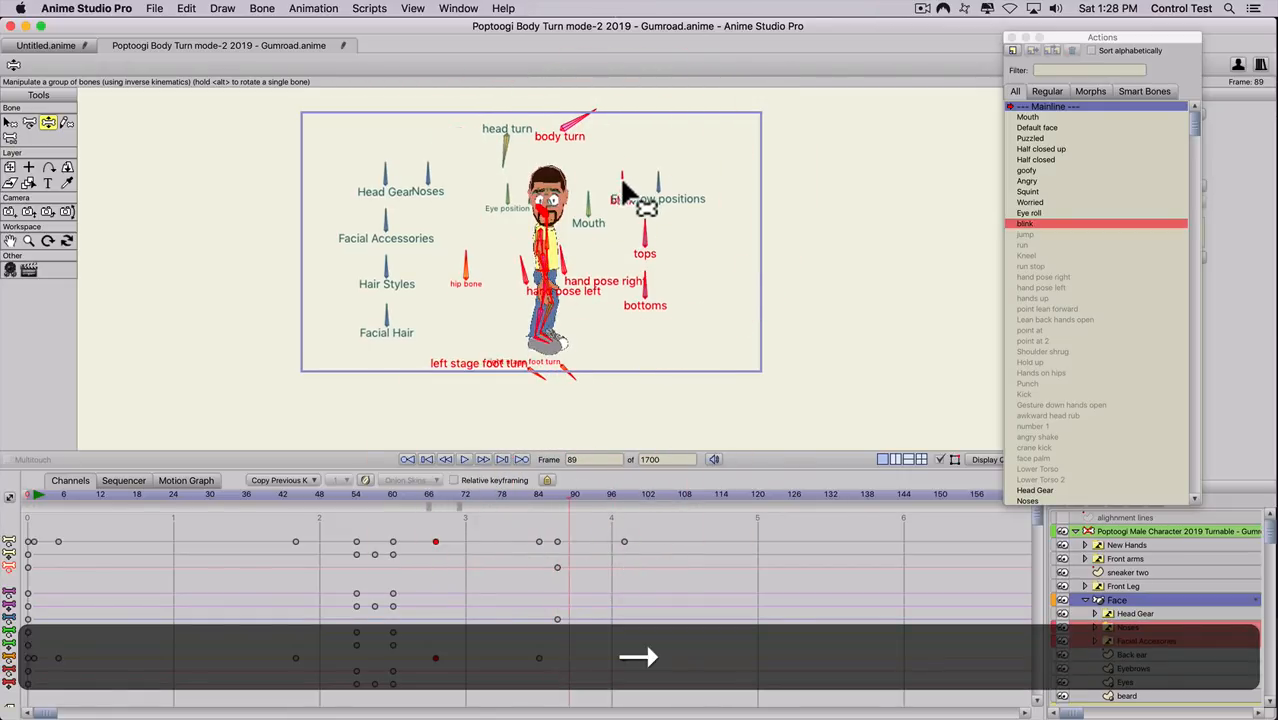
{"action": "key", "text": "Right"}
{"action": "left_click_drag", "start_coordinate": [622, 181], "coordinate": [625, 150]}
{"action": "key", "text": "Right"}
{"action": "key", "text": "Right"}
{"action": "key", "text": "Right"}
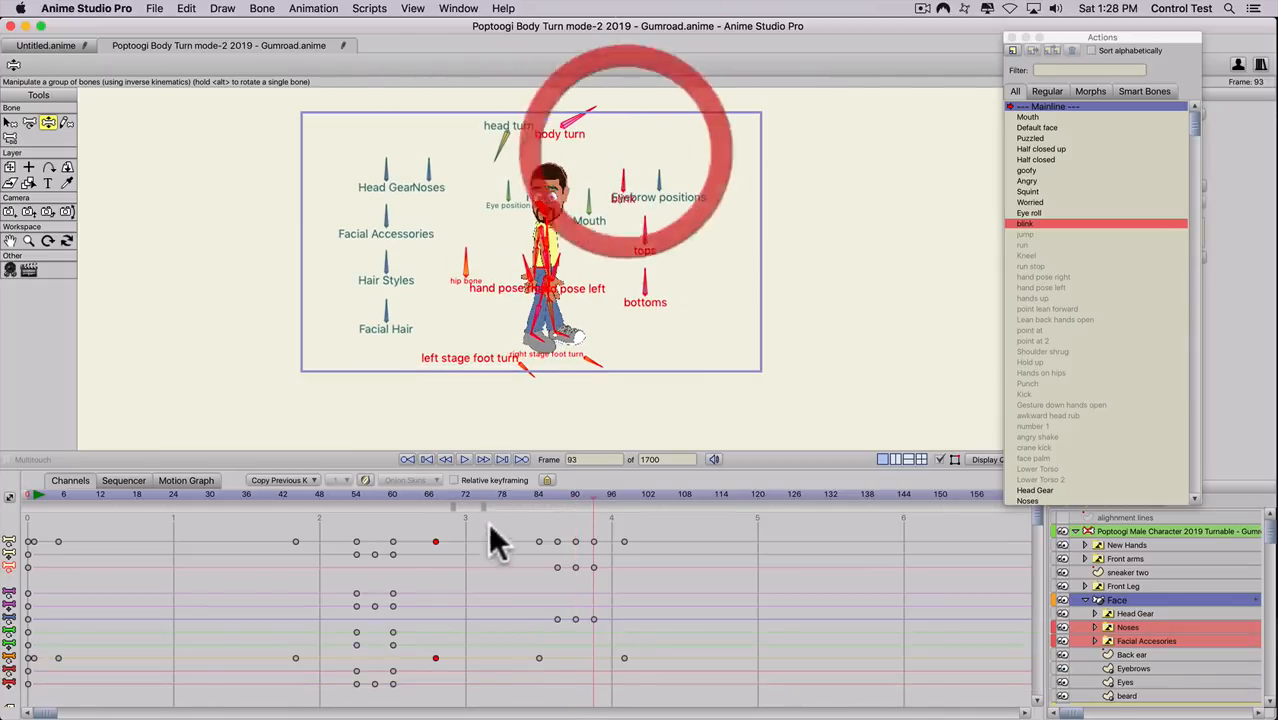
- Key the eye position bone at frame 87, rotate it slightly at frame 94 to shift the gaze, and scrub through the movement
{"action": "left_click", "coordinate": [556, 493]}
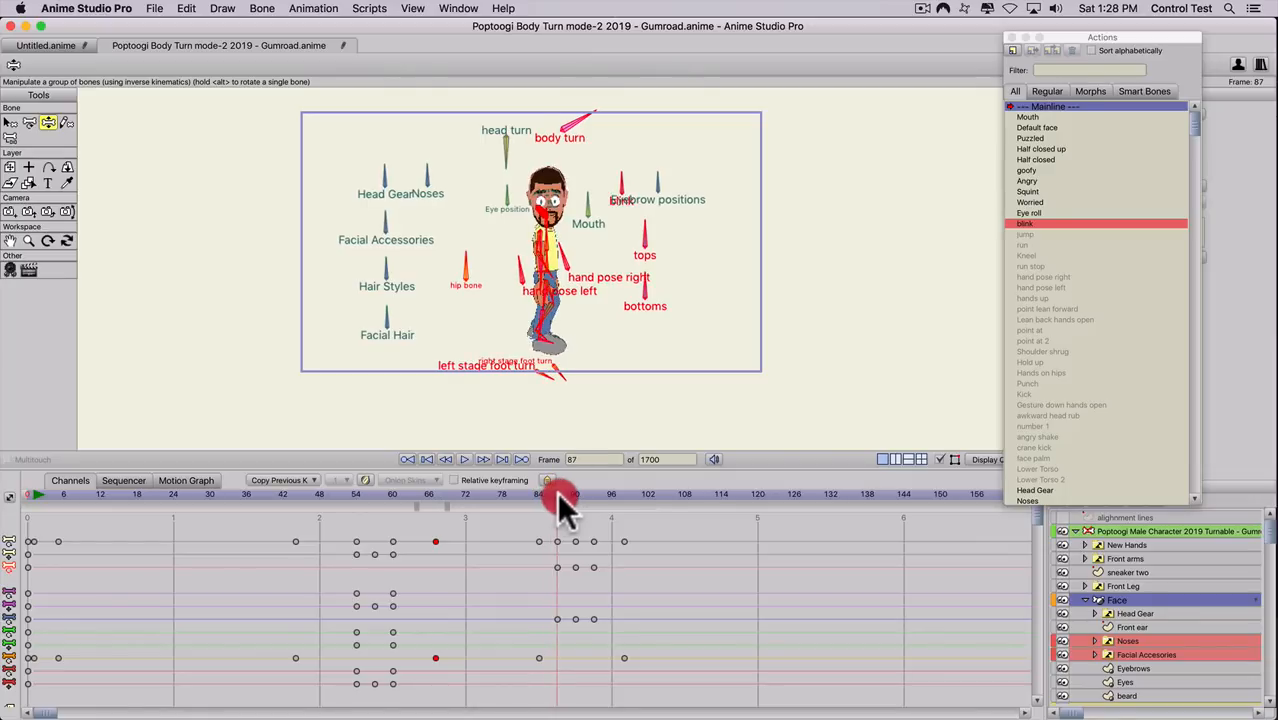
{"action": "key", "text": "z"}
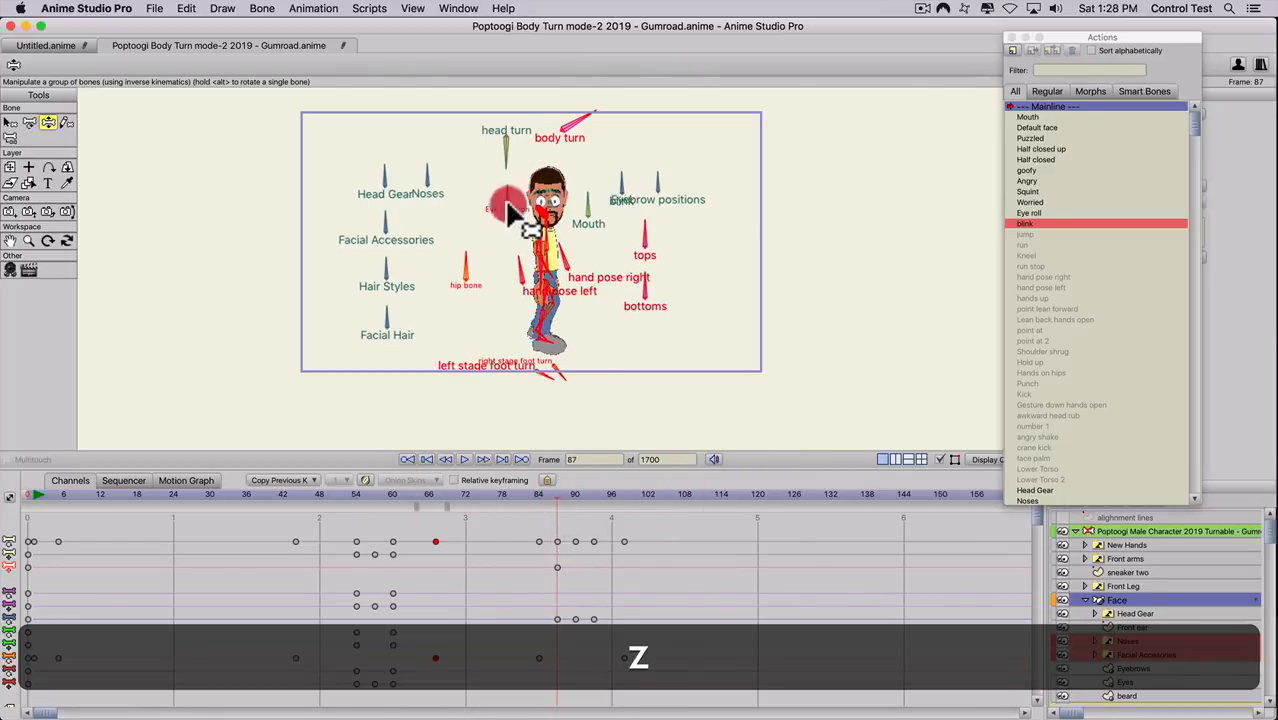
{"action": "left_click", "coordinate": [505, 200]}
{"action": "key", "text": "Right"}
{"action": "key", "text": "Right"}
{"action": "key", "text": "Right"}
{"action": "key", "text": "Right"}
{"action": "key", "text": "Right"}
{"action": "key", "text": "Right"}
{"action": "key", "text": "Right"}
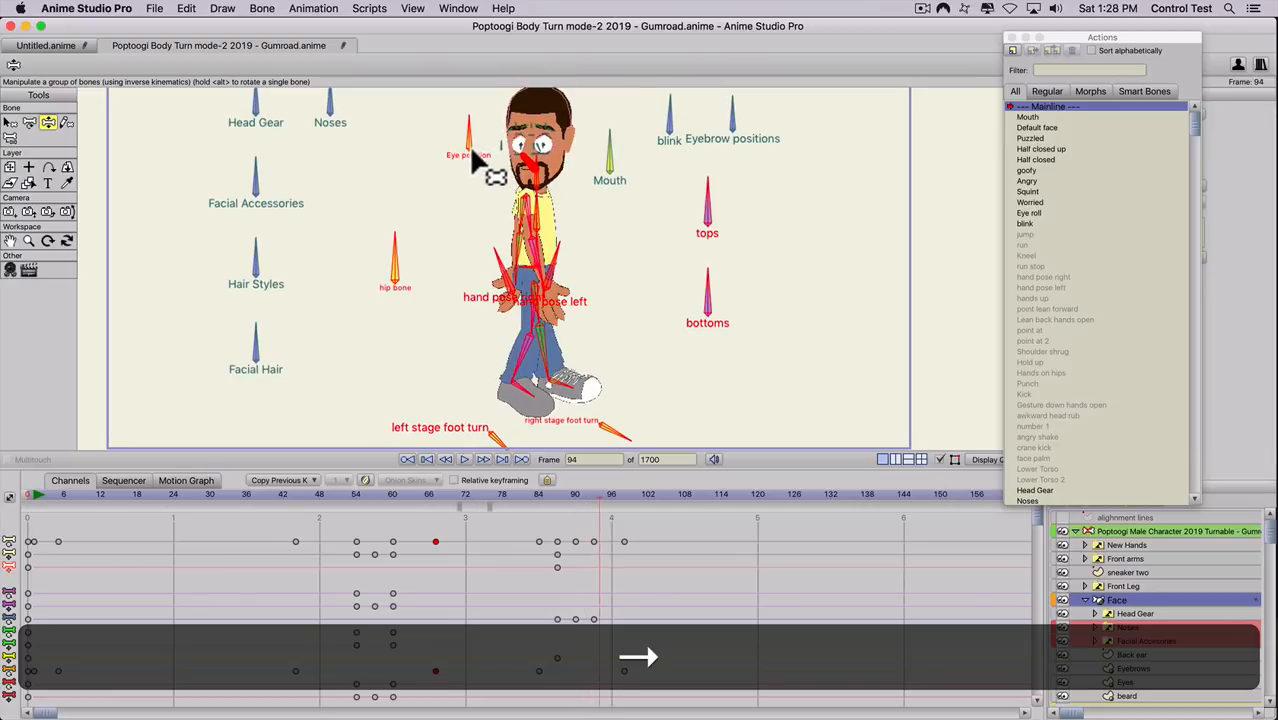
{"action": "left_click_drag", "start_coordinate": [467, 145], "coordinate": [466, 152]}
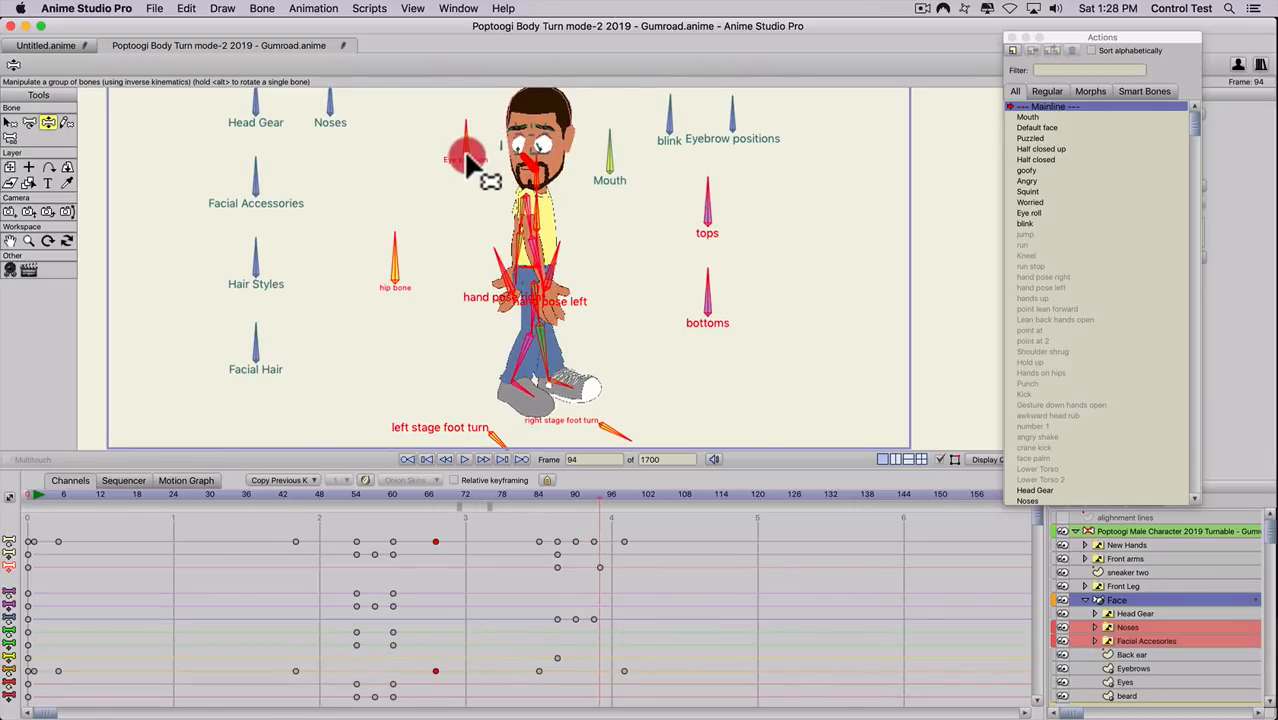
{"action": "left_click_drag", "start_coordinate": [535, 487], "coordinate": [600, 494]}
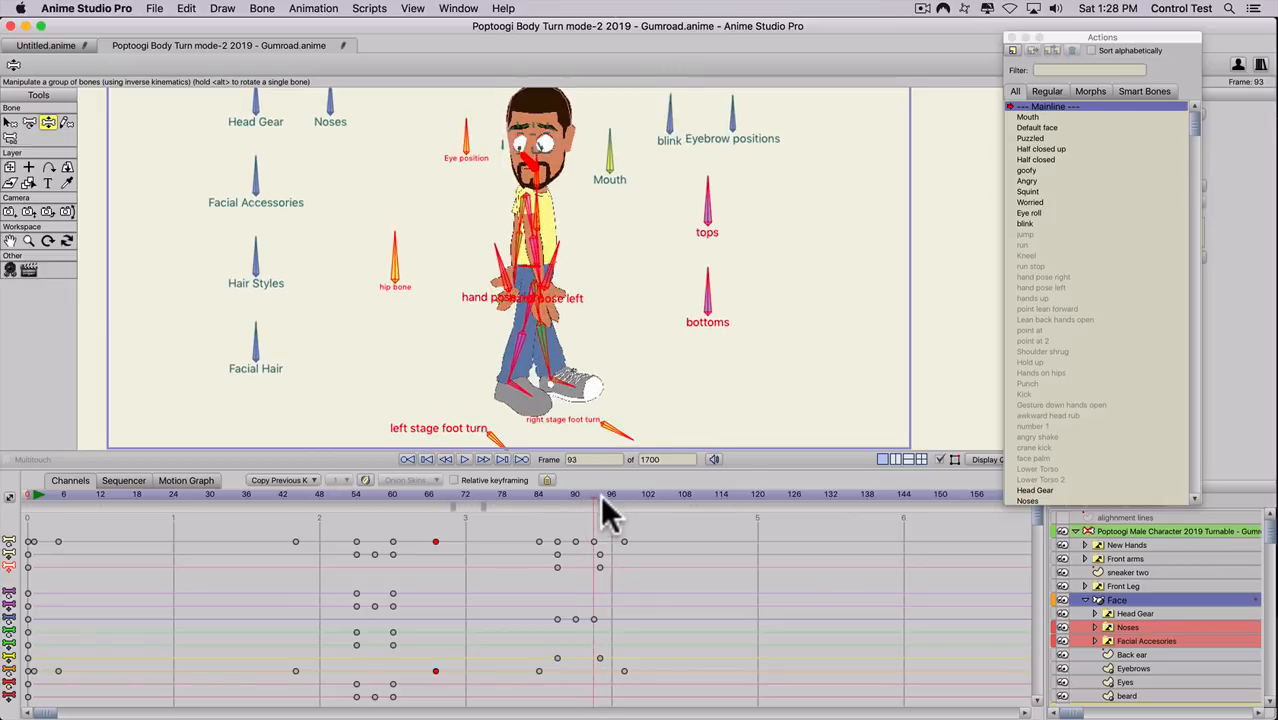
- Key the mouth bone at frame 94 and adjust that key's interpolation
{"action": "left_click", "coordinate": [609, 152]}
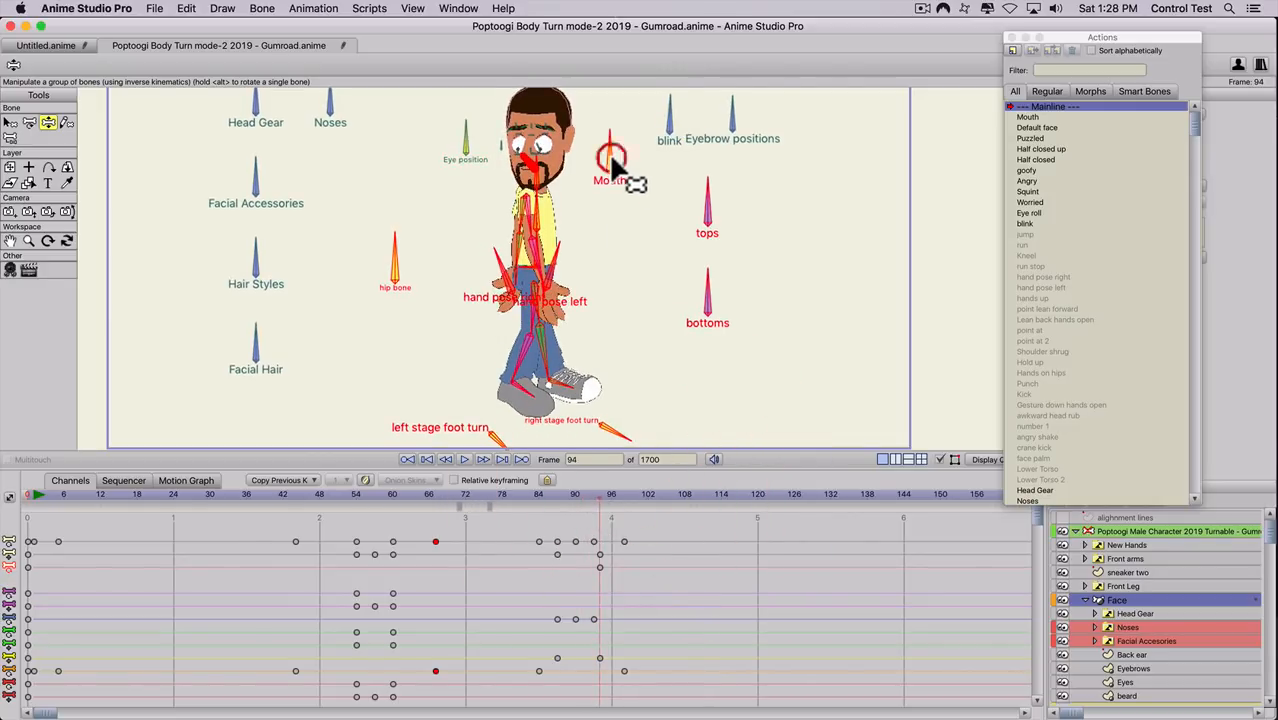
{"action": "right_click", "coordinate": [599, 561]}
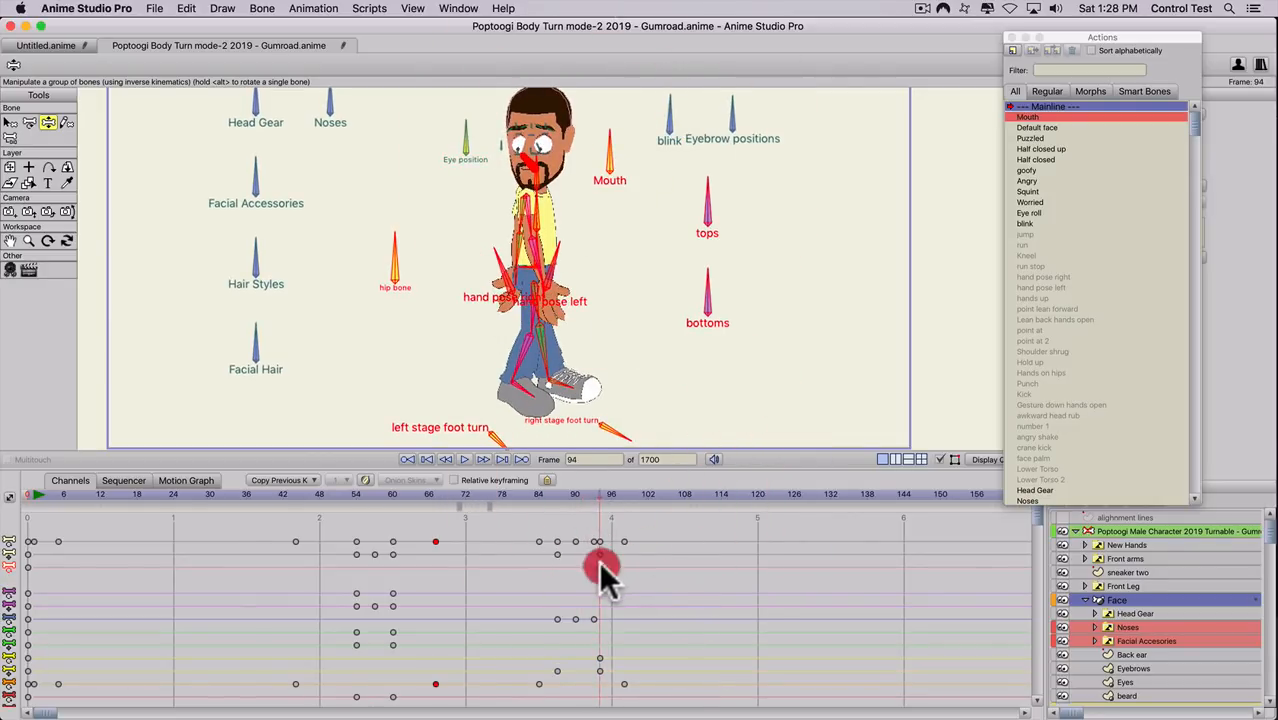
{"action": "left_click", "coordinate": [621, 611]}
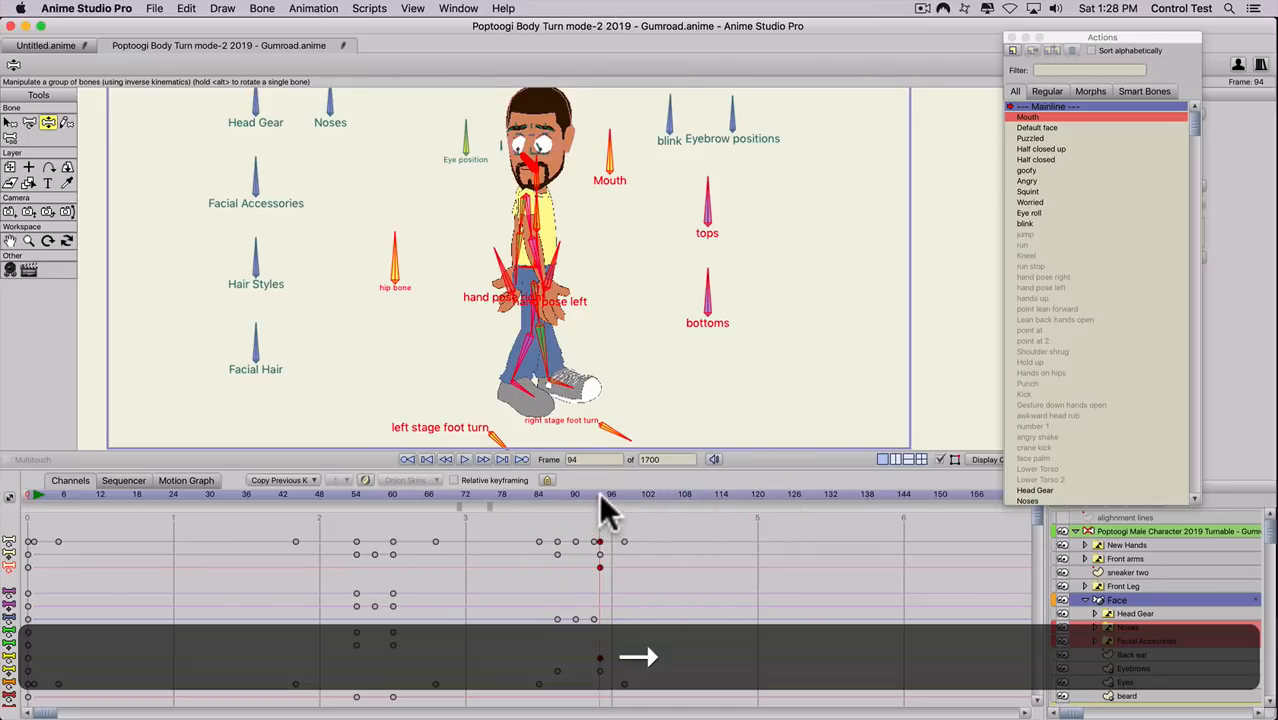
- Rotate the mouth bone to about 69 degrees at frame 96 to open the mouth, and play back the facial animation
{"action": "key", "text": "Right"}
{"action": "key", "text": "Right"}
{"action": "key", "text": "z"}
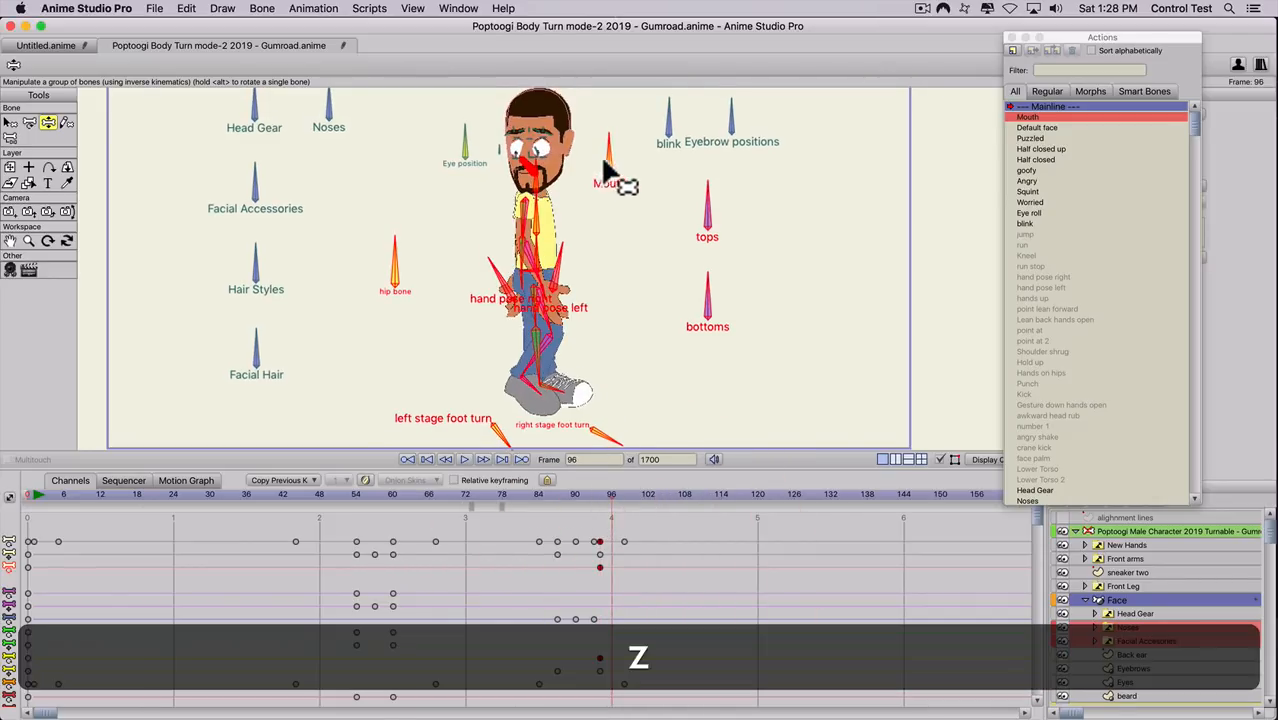
{"action": "key", "text": "t"}
{"action": "left_click_drag", "start_coordinate": [617, 181], "coordinate": [619, 167]}
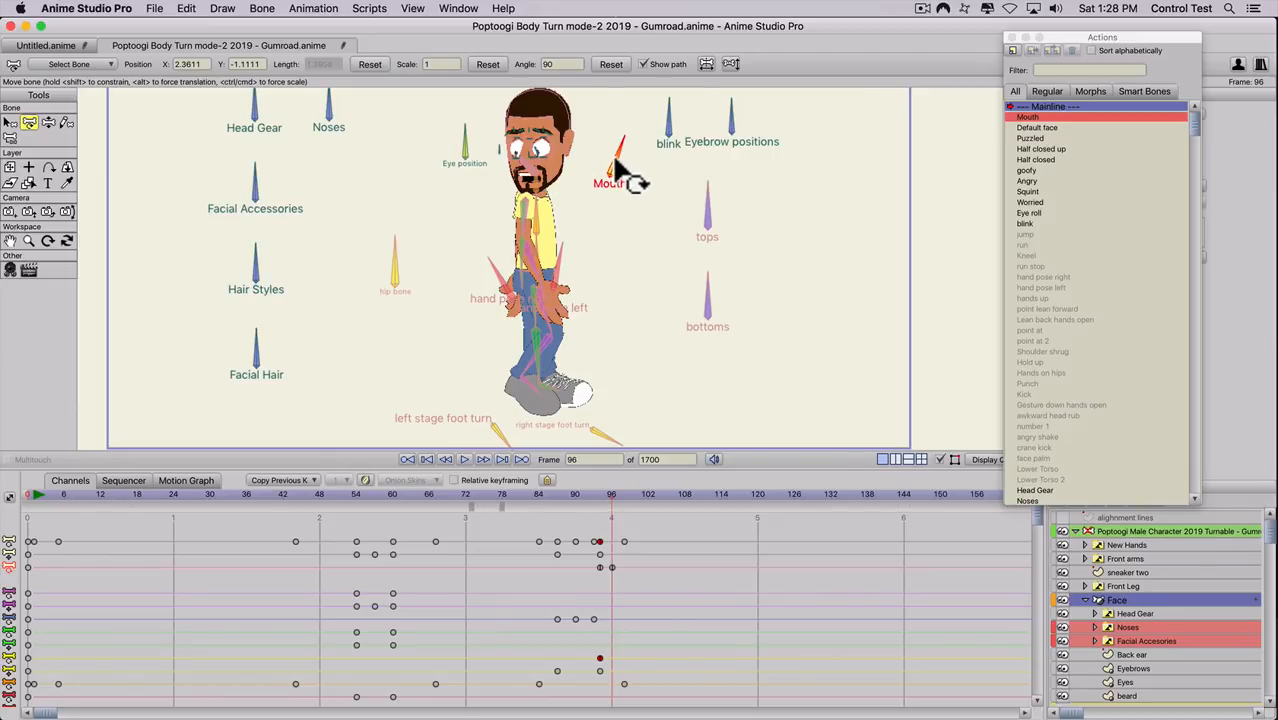
{"action": "left_click", "coordinate": [617, 166]}
{"action": "left_click", "coordinate": [500, 494]}
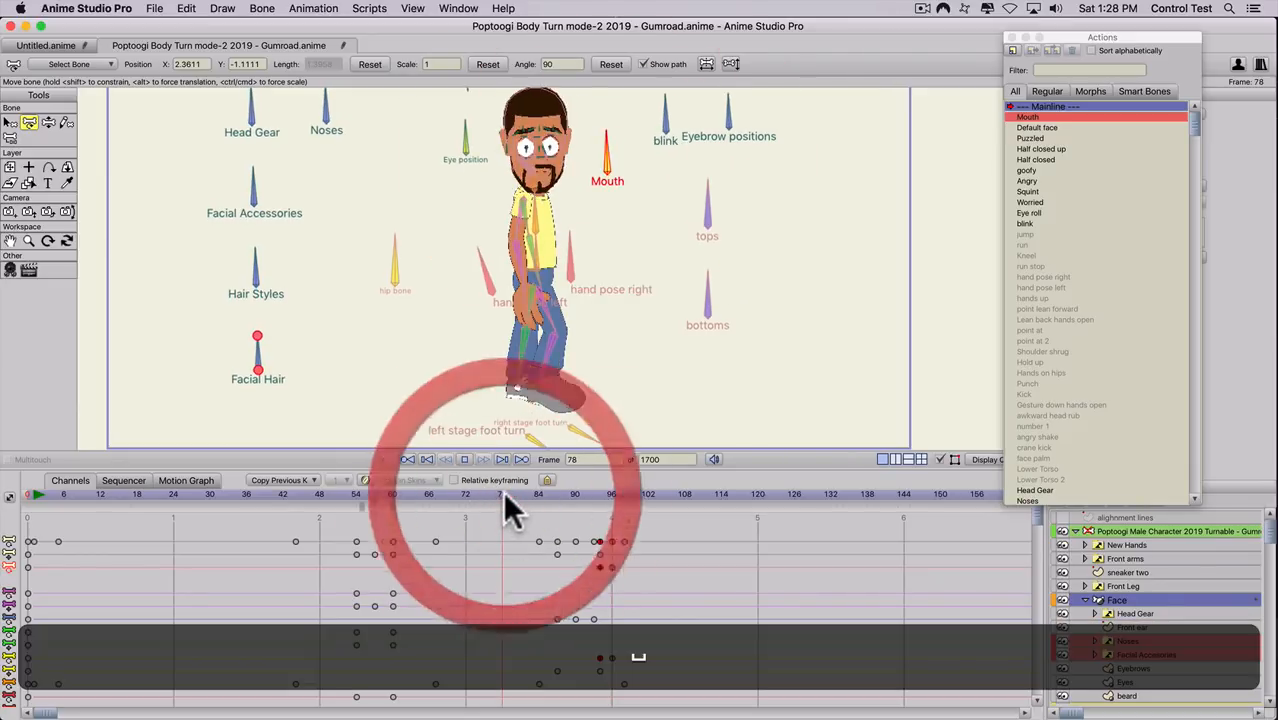
{"action": "left_click", "coordinate": [490, 496]}
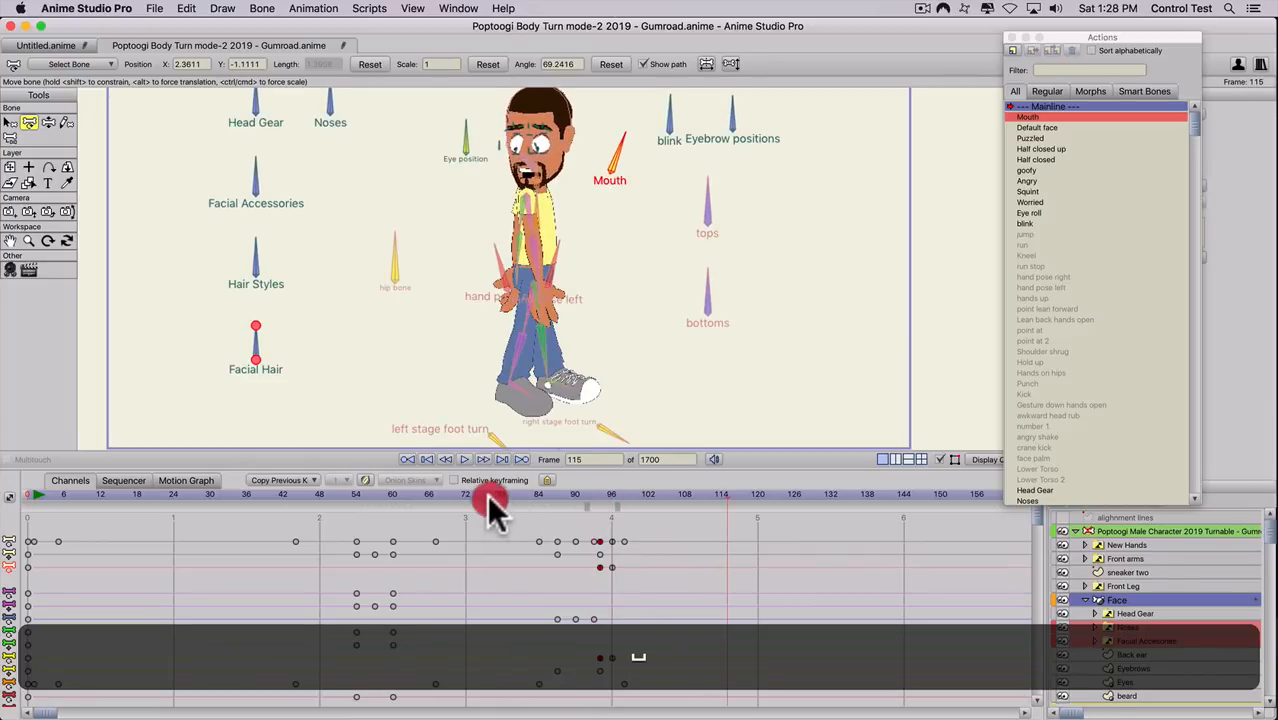
- Play back the walk and facial animation starting from frame 83
{"action": "left_click", "coordinate": [523, 495]}
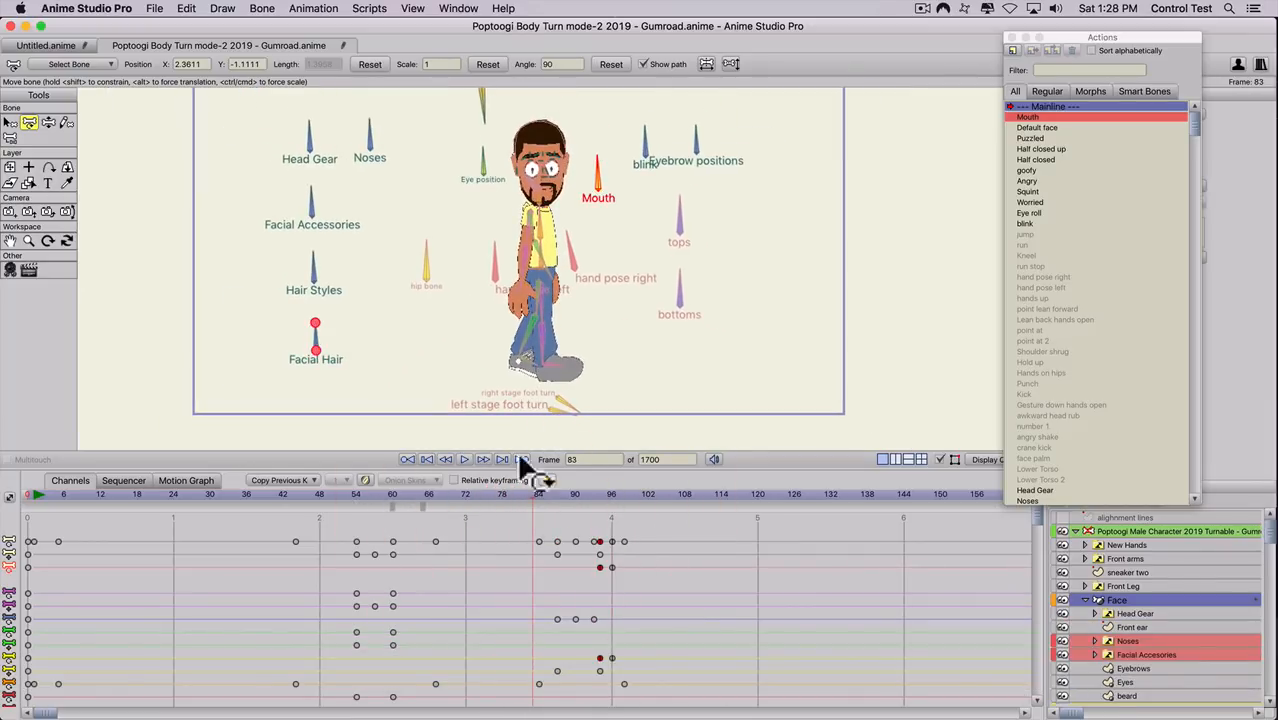
{"action": "scroll", "coordinate": [575, 336], "scroll_direction": "down", "scroll_amount": 1}
{"action": "key", "text": "space"}
{"action": "left_click_drag", "start_coordinate": [565, 331], "coordinate": [524, 357]}
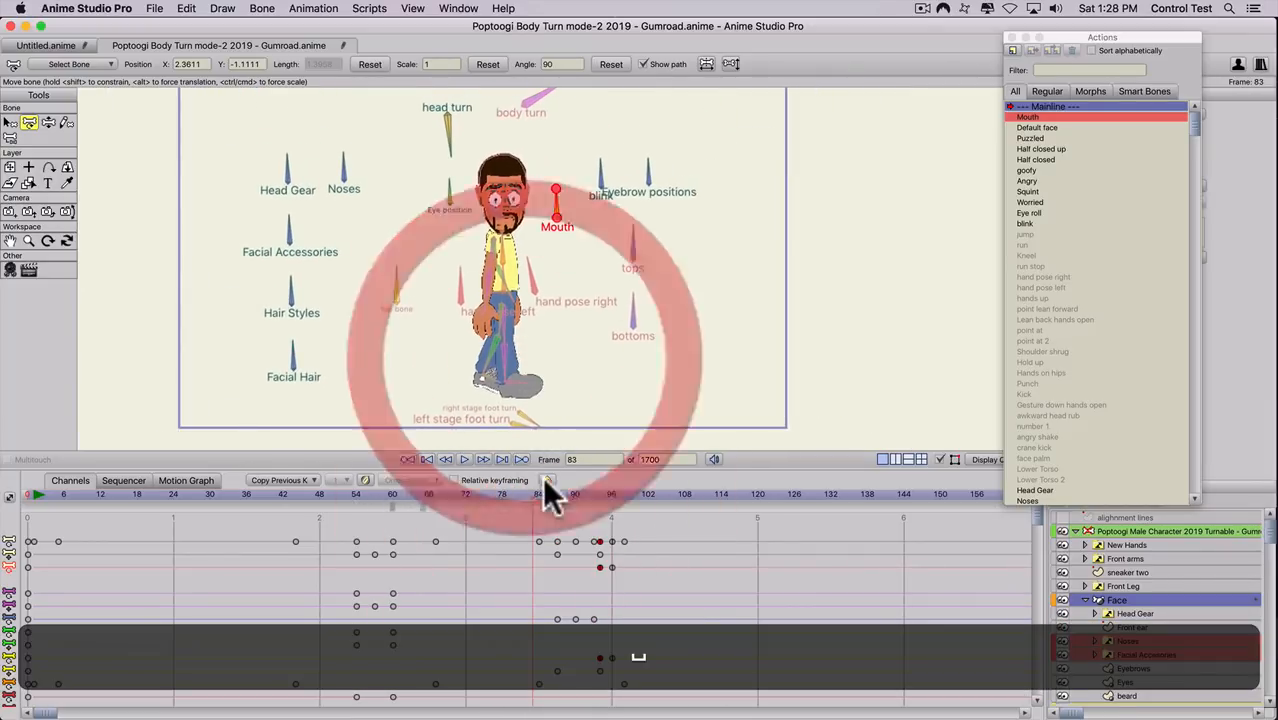
- On the main character bone layer, key all bones and the layer transform at frame 104
{"action": "left_click_drag", "start_coordinate": [550, 495], "coordinate": [659, 513]}
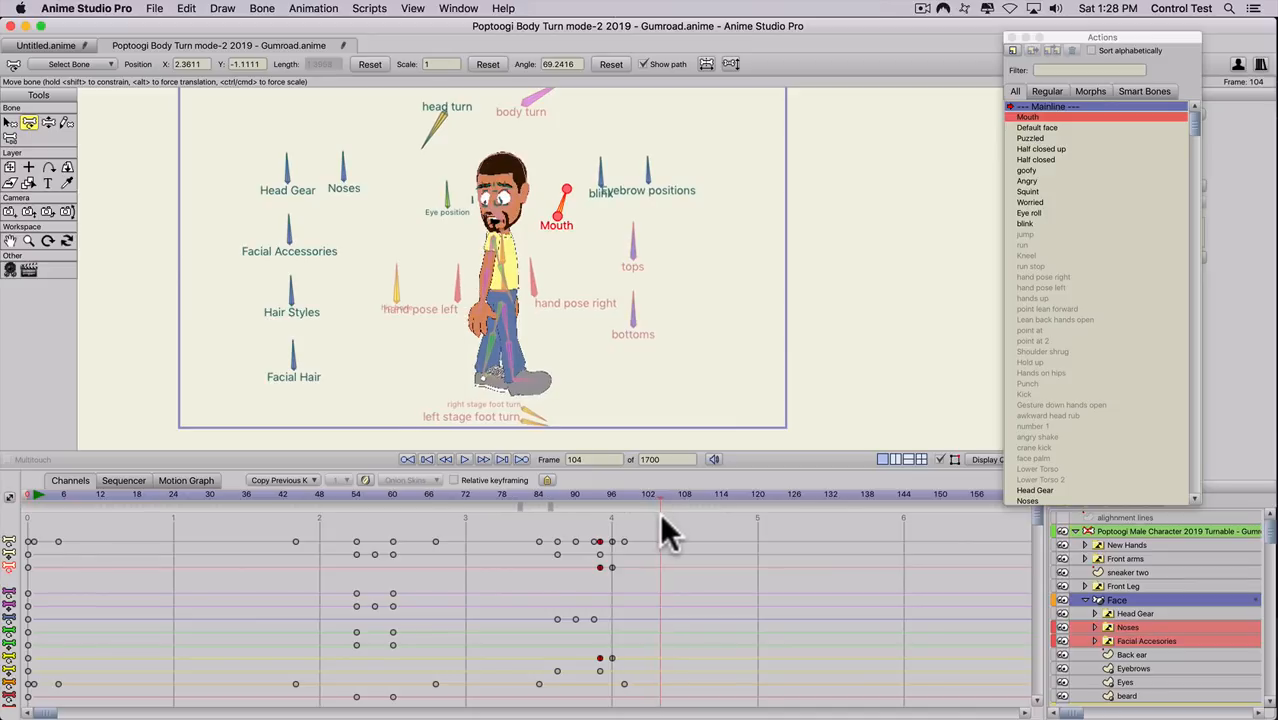
{"action": "left_click", "coordinate": [652, 515]}
{"action": "left_click", "coordinate": [1113, 531]}
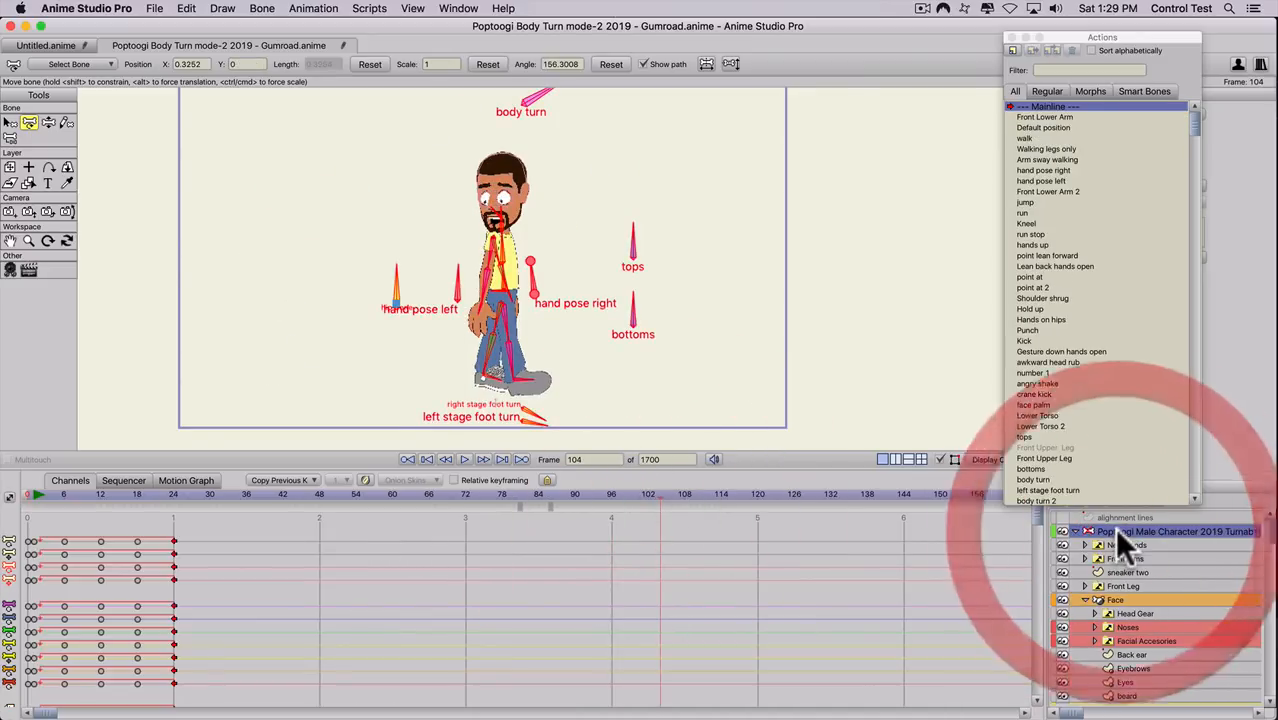
{"action": "key", "text": "super+a"}
{"action": "key", "text": "super+f"}
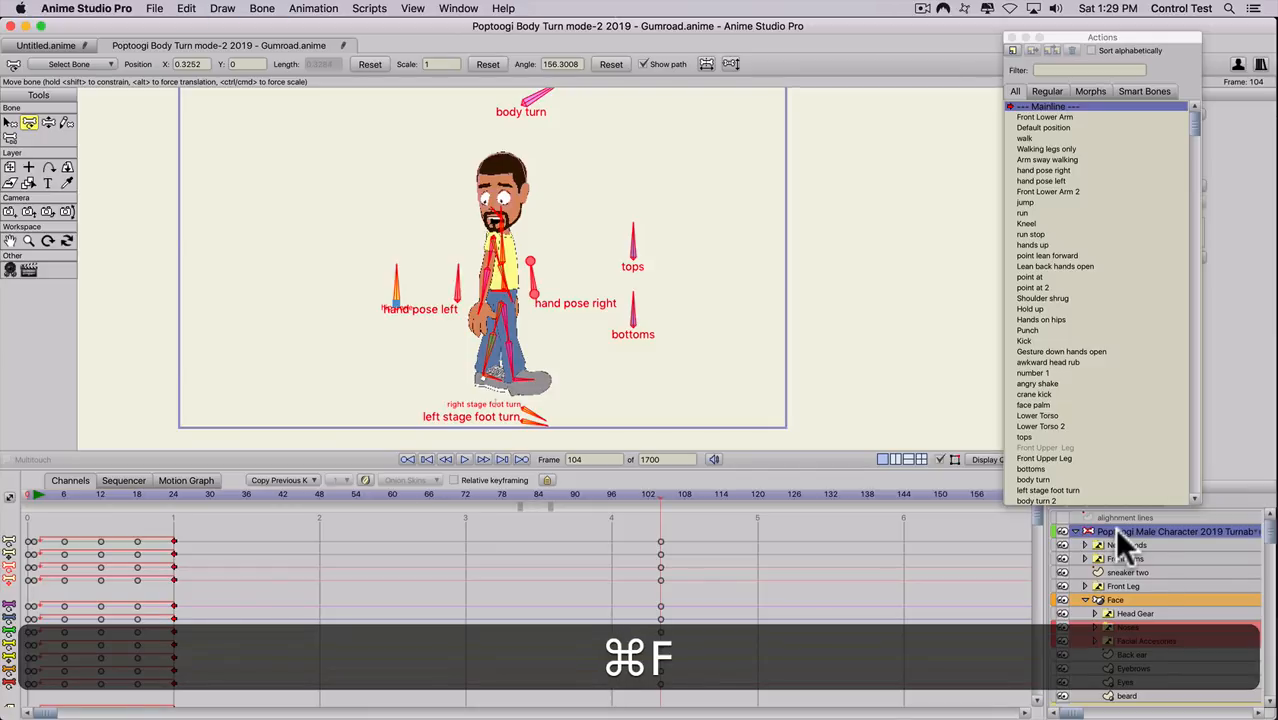
{"action": "left_click", "coordinate": [10, 167]}
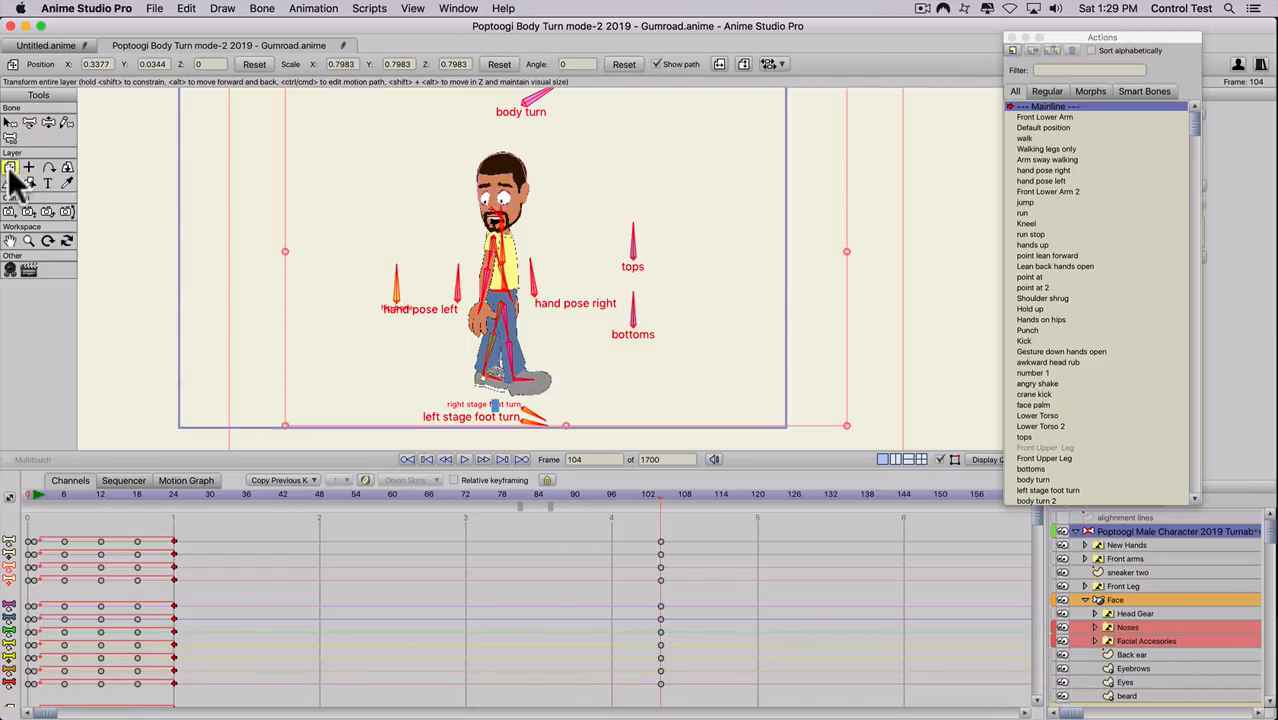
{"action": "left_click", "coordinate": [510, 290]}
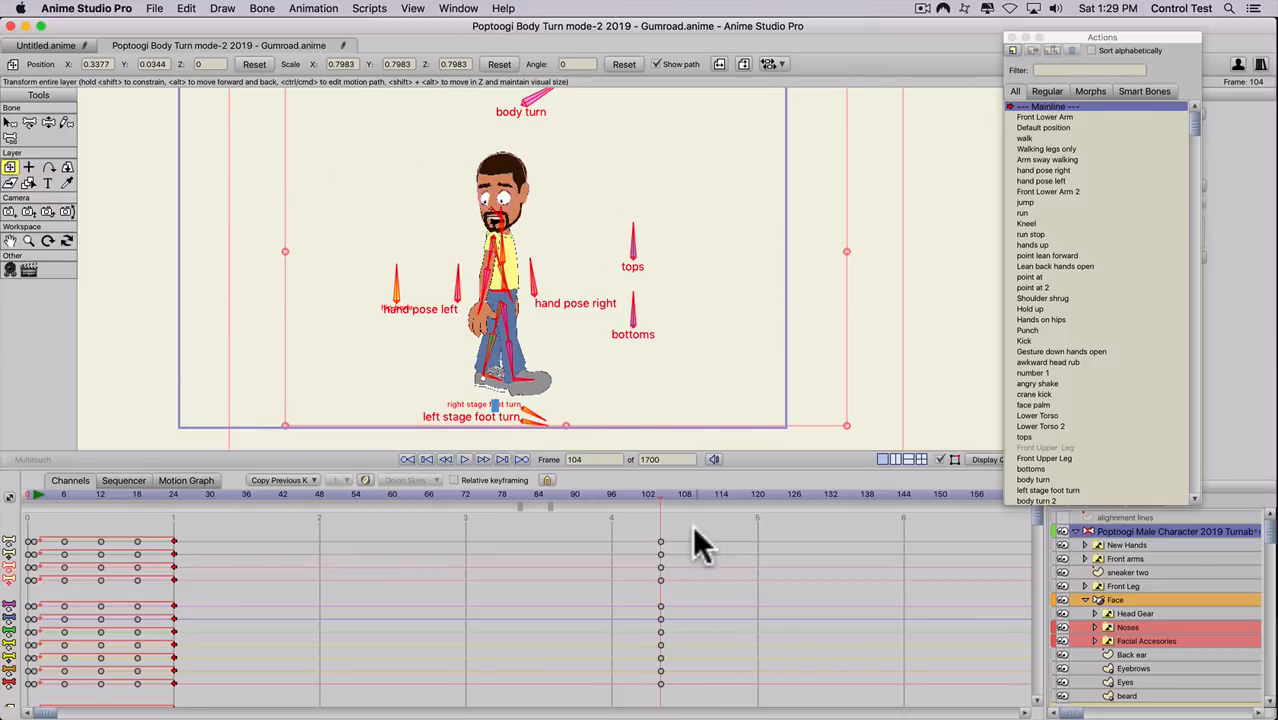
- At frame 114, pose the bones in a running stride with the rear leg bent back, one arm raised forward and the other pulled back
{"action": "left_click_drag", "start_coordinate": [627, 508], "coordinate": [697, 505]}
{"action": "left_click", "coordinate": [722, 507]}
{"action": "key", "text": "z"}
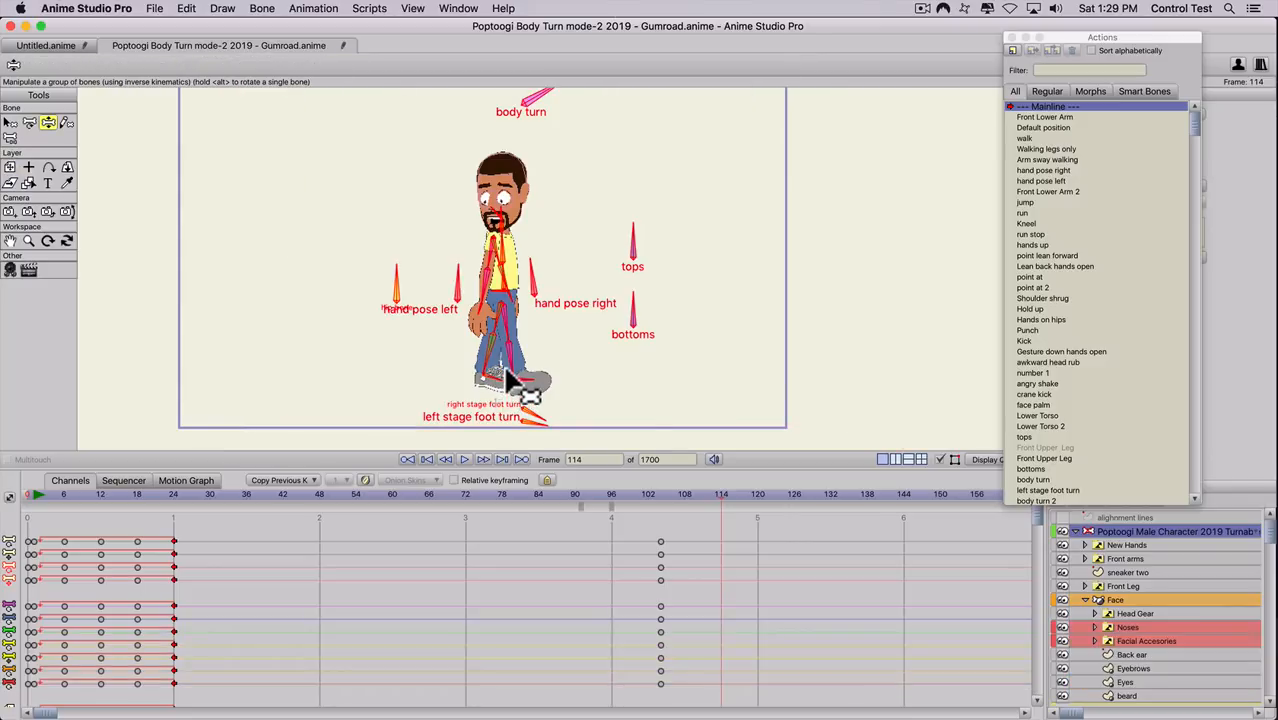
{"action": "key", "text": "z"}
{"action": "left_click_drag", "start_coordinate": [491, 371], "coordinate": [444, 353]}
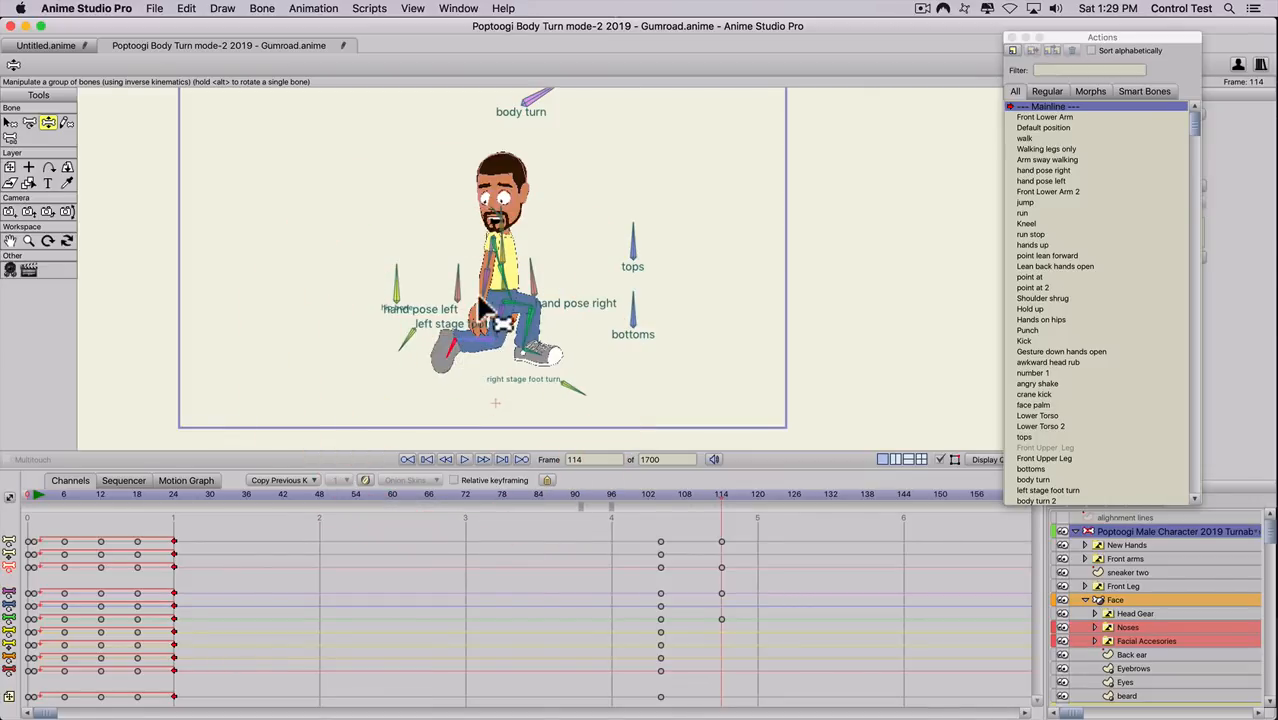
{"action": "left_click_drag", "start_coordinate": [490, 295], "coordinate": [548, 218]}
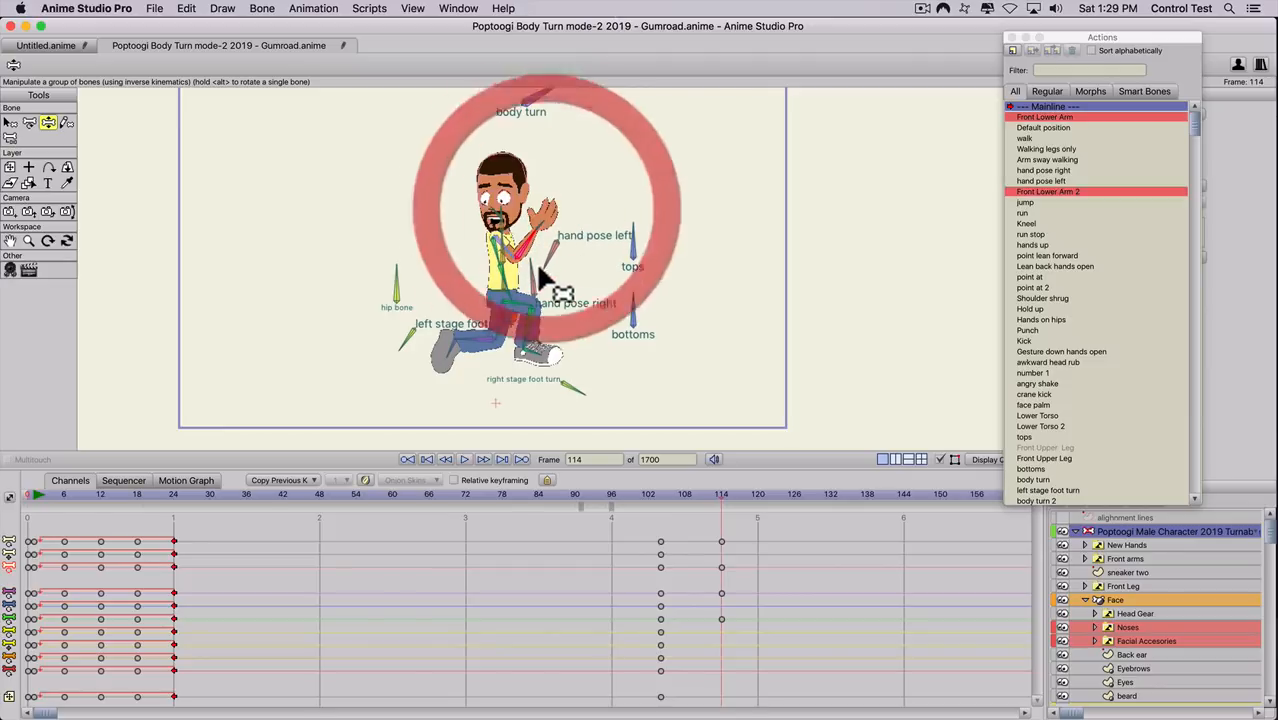
{"action": "left_click_drag", "start_coordinate": [515, 287], "coordinate": [456, 271]}
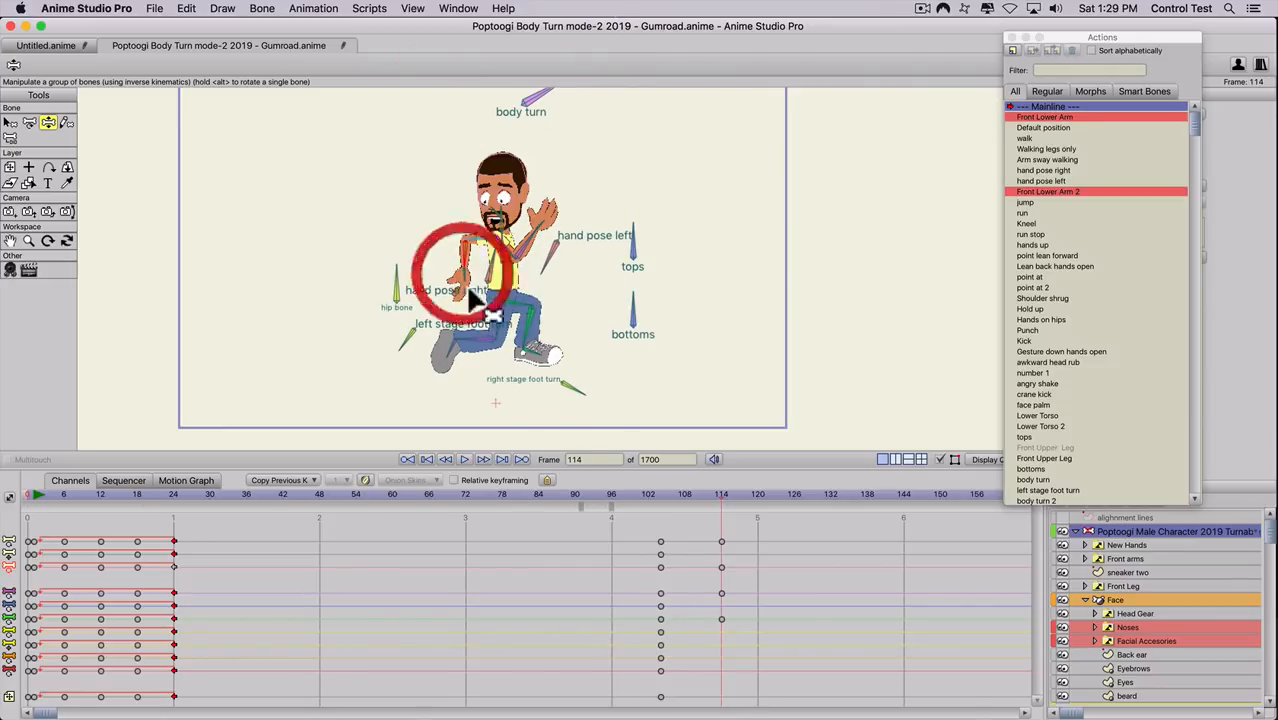
- Rotate the hand pose left bone to about 24 degrees at frame 105 to change the hand shape
{"action": "left_click", "coordinate": [657, 490]}
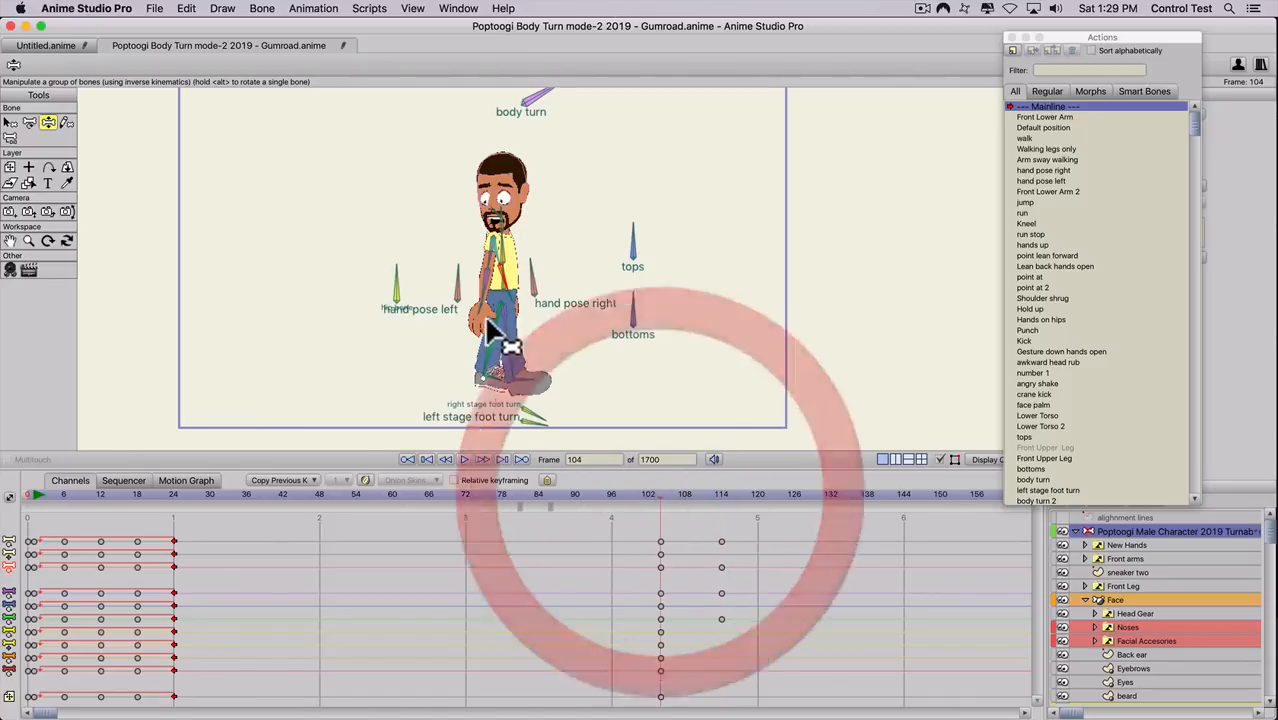
{"action": "left_click", "coordinate": [457, 285]}
{"action": "left_click", "coordinate": [530, 283]}
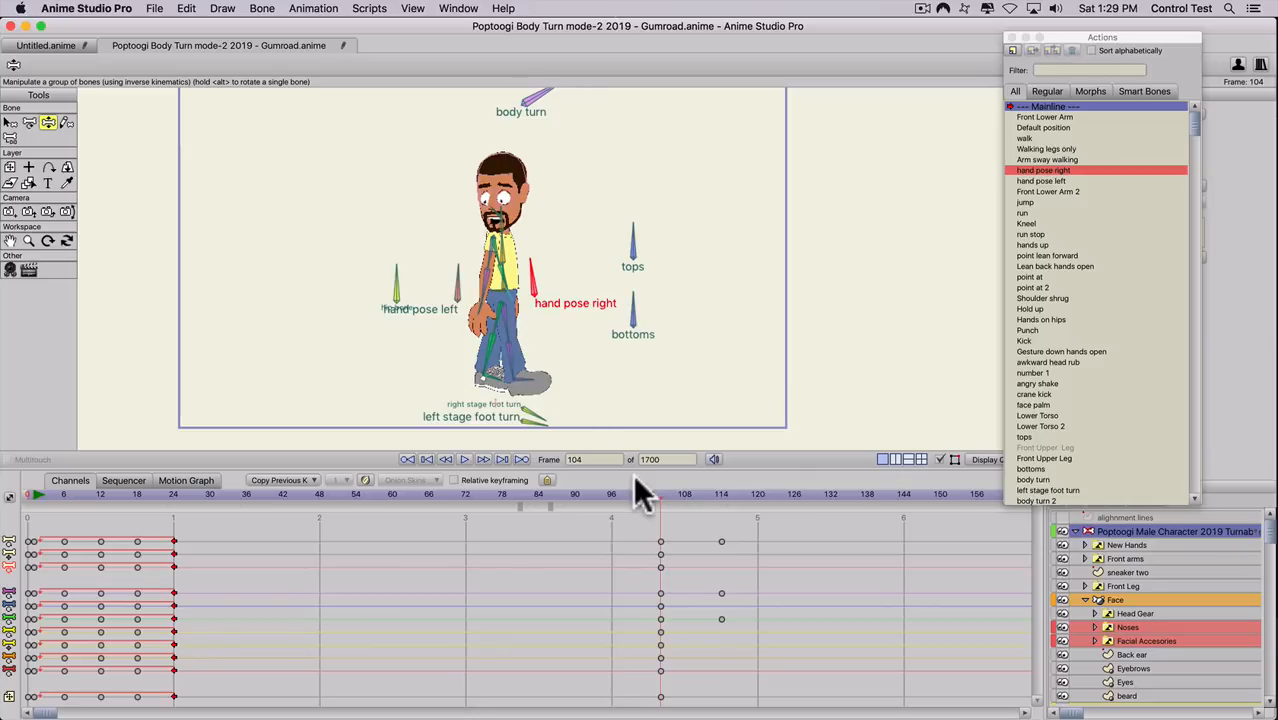
{"action": "left_click", "coordinate": [662, 489]}
{"action": "key", "text": "y"}
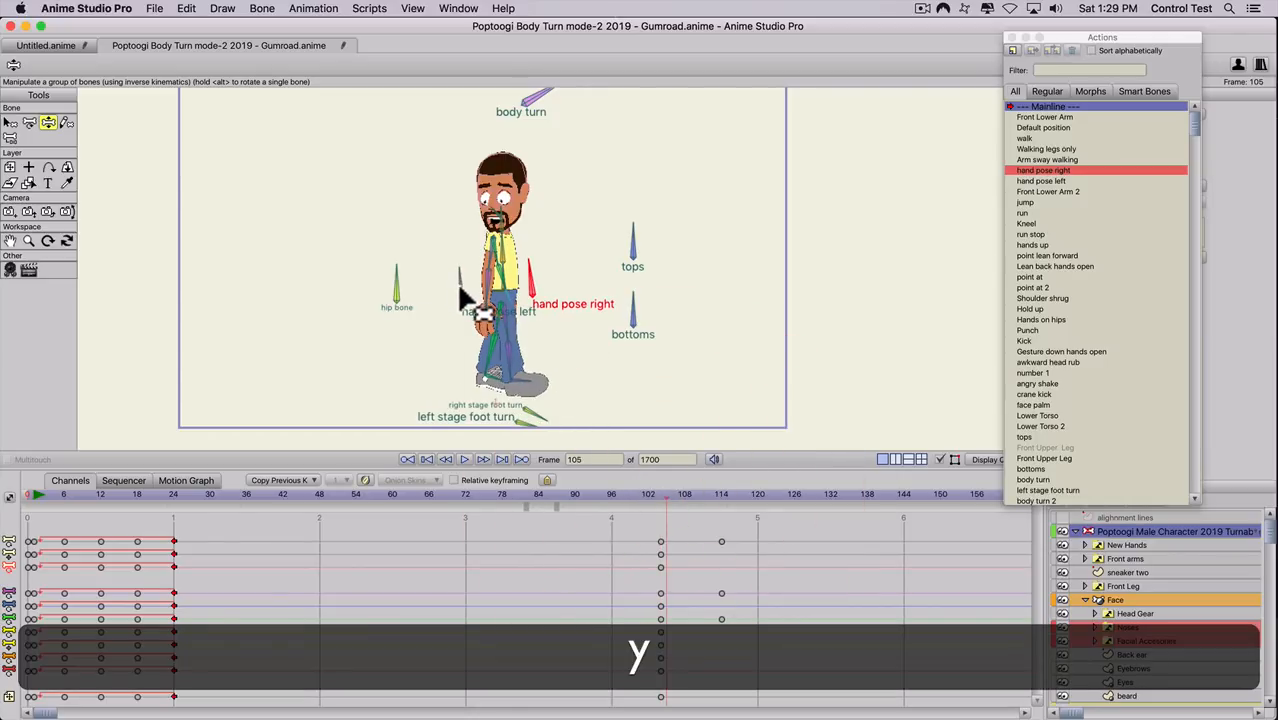
{"action": "left_click_drag", "start_coordinate": [535, 292], "coordinate": [605, 305]}
{"action": "key", "text": "cmd+z"}
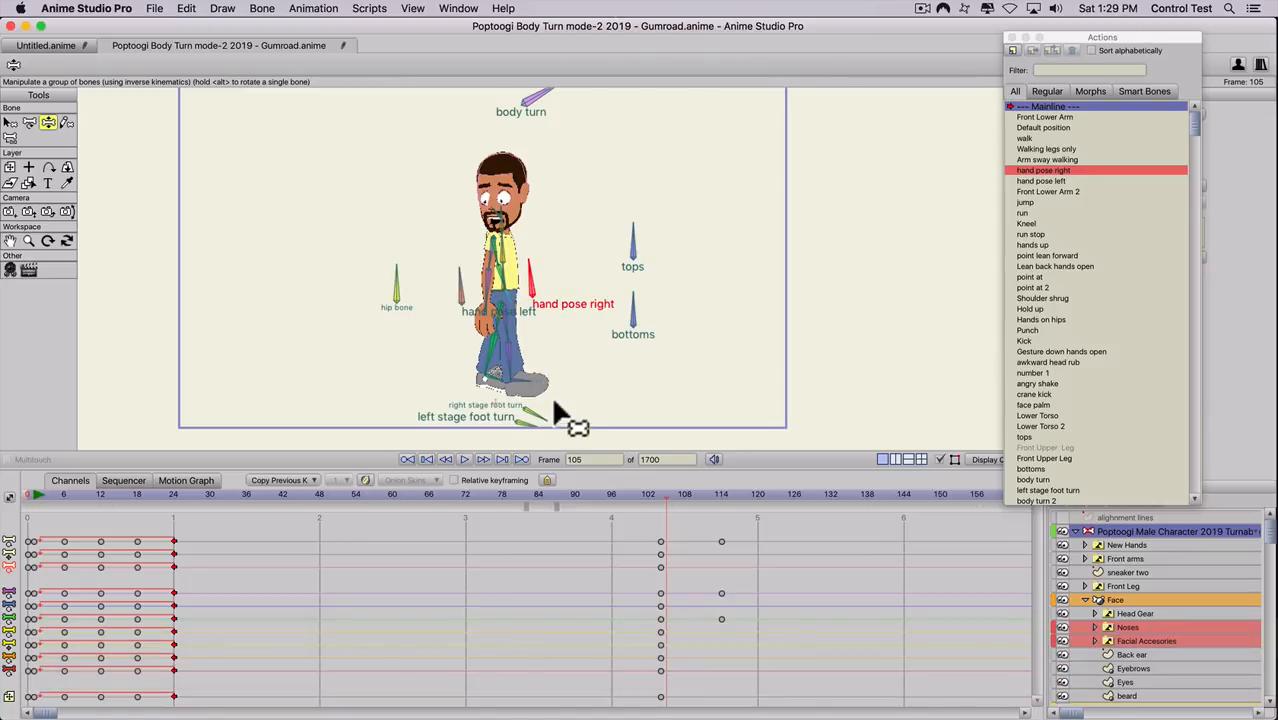
{"action": "key", "text": "t"}
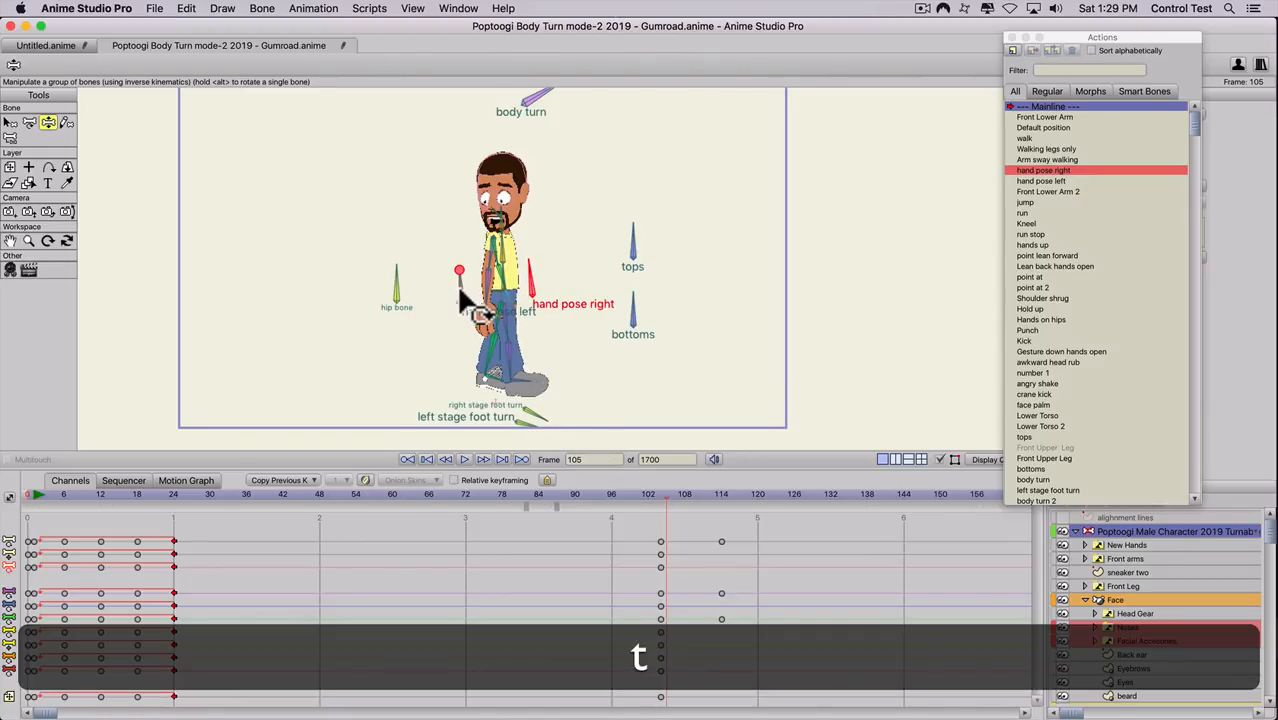
{"action": "left_click_drag", "start_coordinate": [459, 295], "coordinate": [466, 318]}
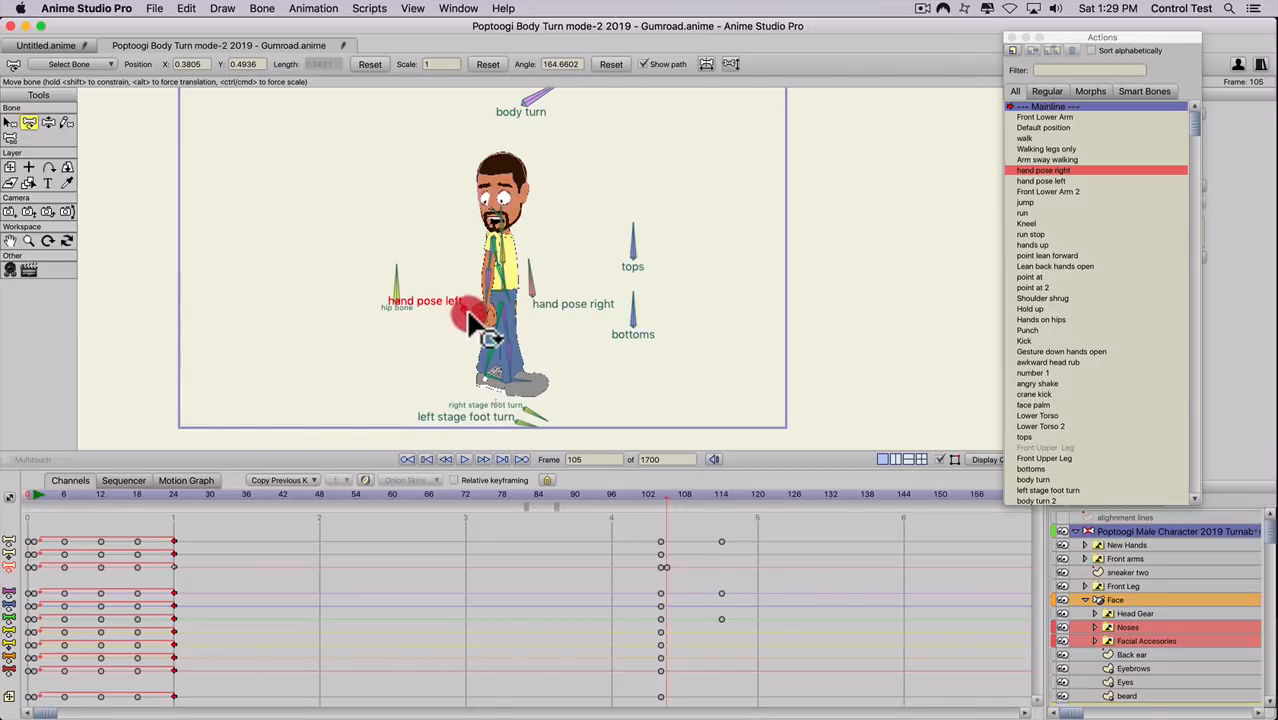
{"action": "left_click", "coordinate": [530, 290]}
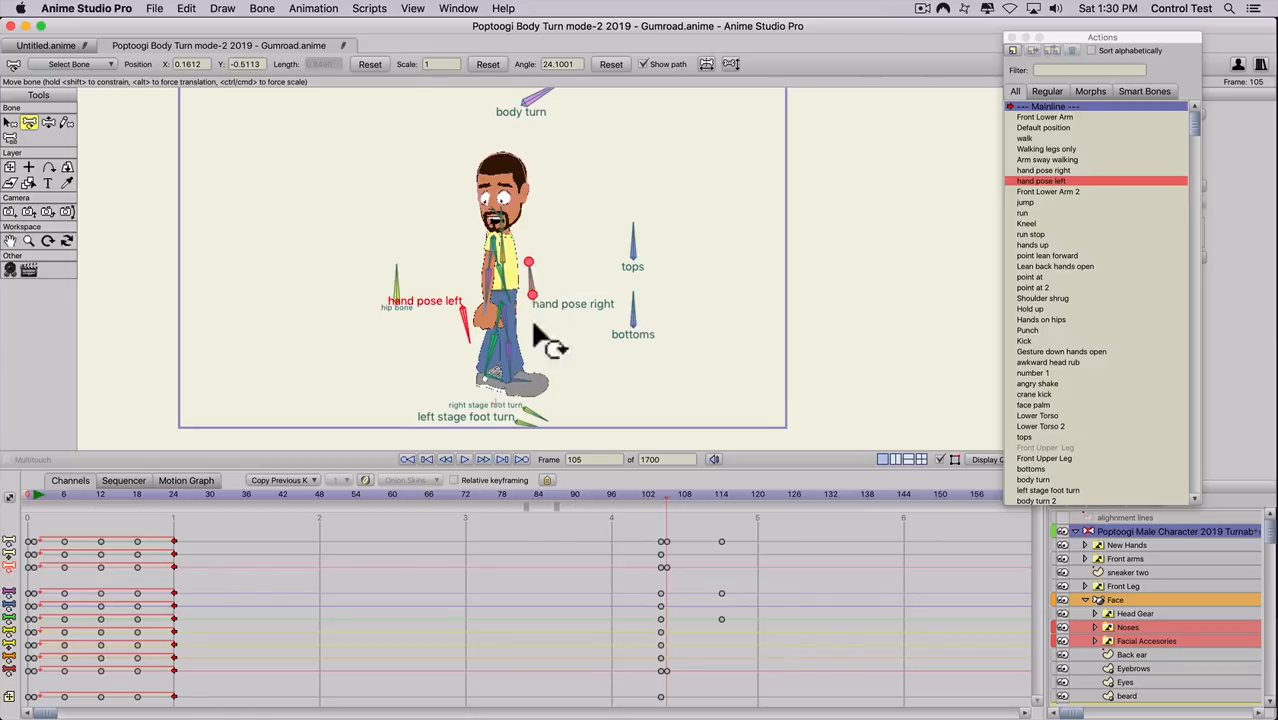
- Rotate the hand pose right bone at frame 109, move that key to frame 105, and scrub through to frame 114
{"action": "left_click_drag", "start_coordinate": [657, 495], "coordinate": [688, 491]}
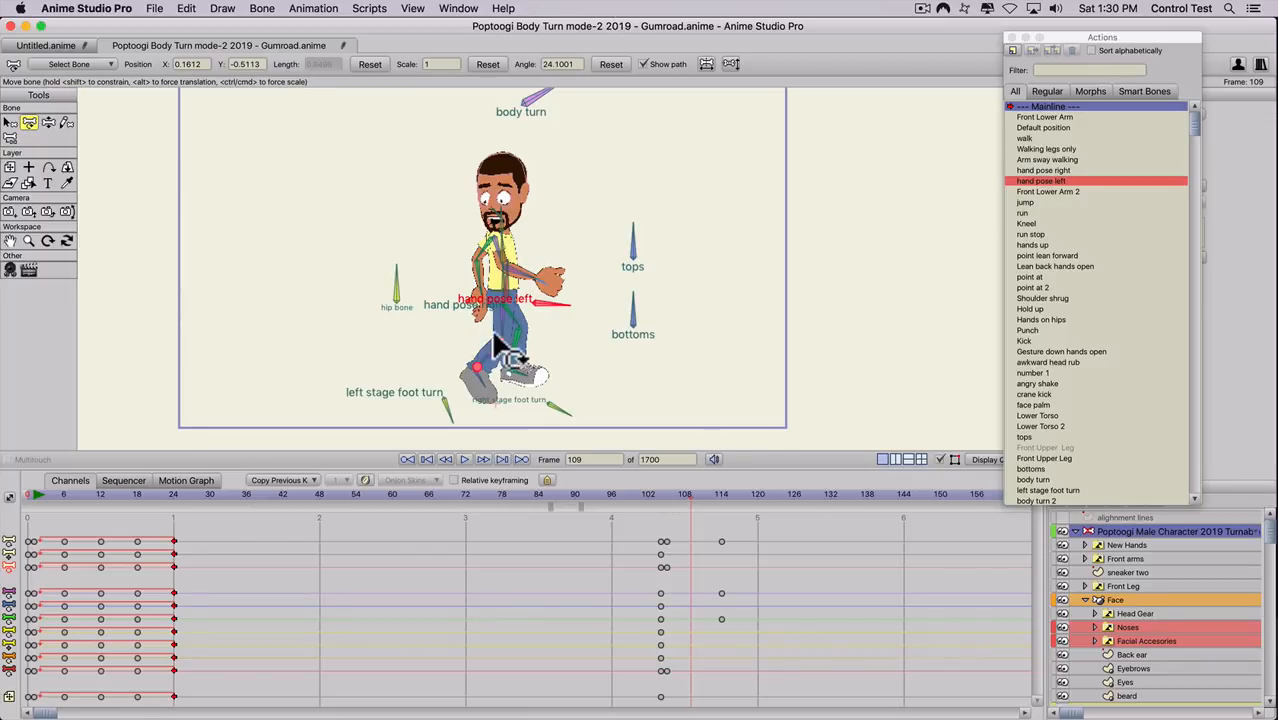
{"action": "left_click_drag", "start_coordinate": [522, 280], "coordinate": [507, 308]}
{"action": "left_click_drag", "start_coordinate": [689, 566], "coordinate": [665, 566]}
{"action": "left_click", "coordinate": [654, 491]}
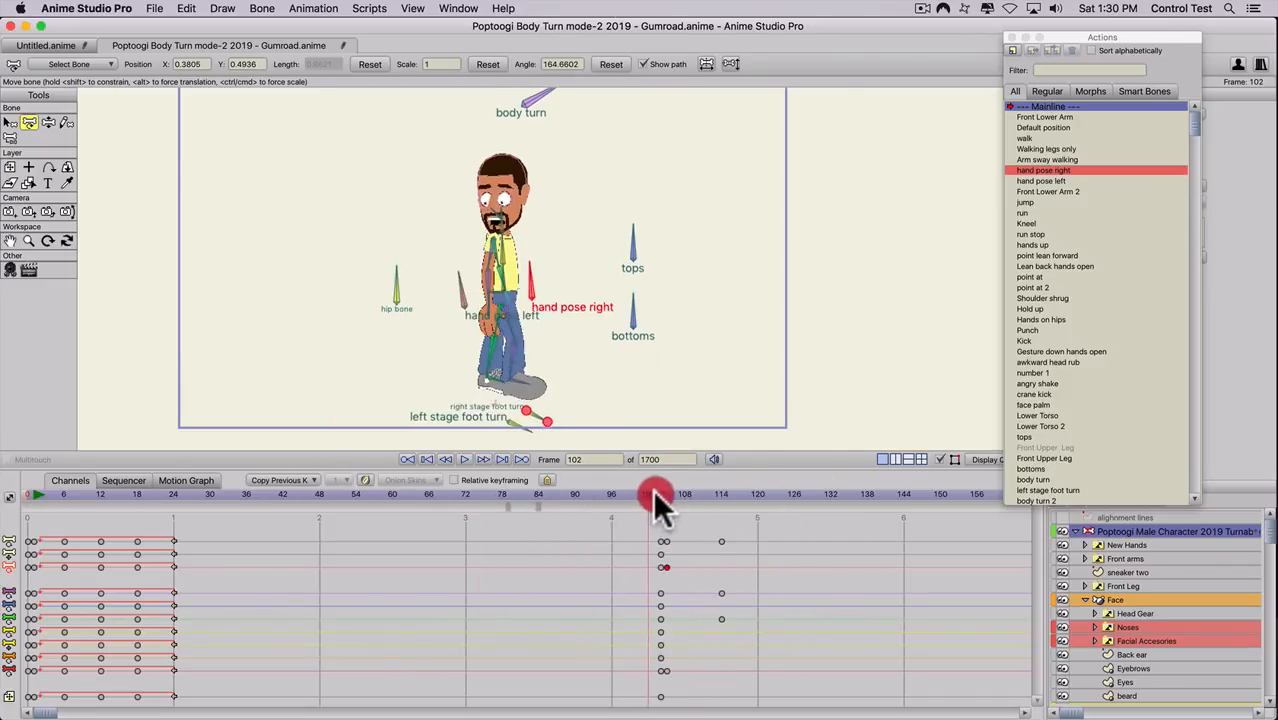
{"action": "left_click_drag", "start_coordinate": [656, 490], "coordinate": [719, 492]}
- Select all bones and key the full running pose at frame 114
{"action": "scroll", "coordinate": [667, 390], "scroll_direction": "down", "scroll_amount": 2}
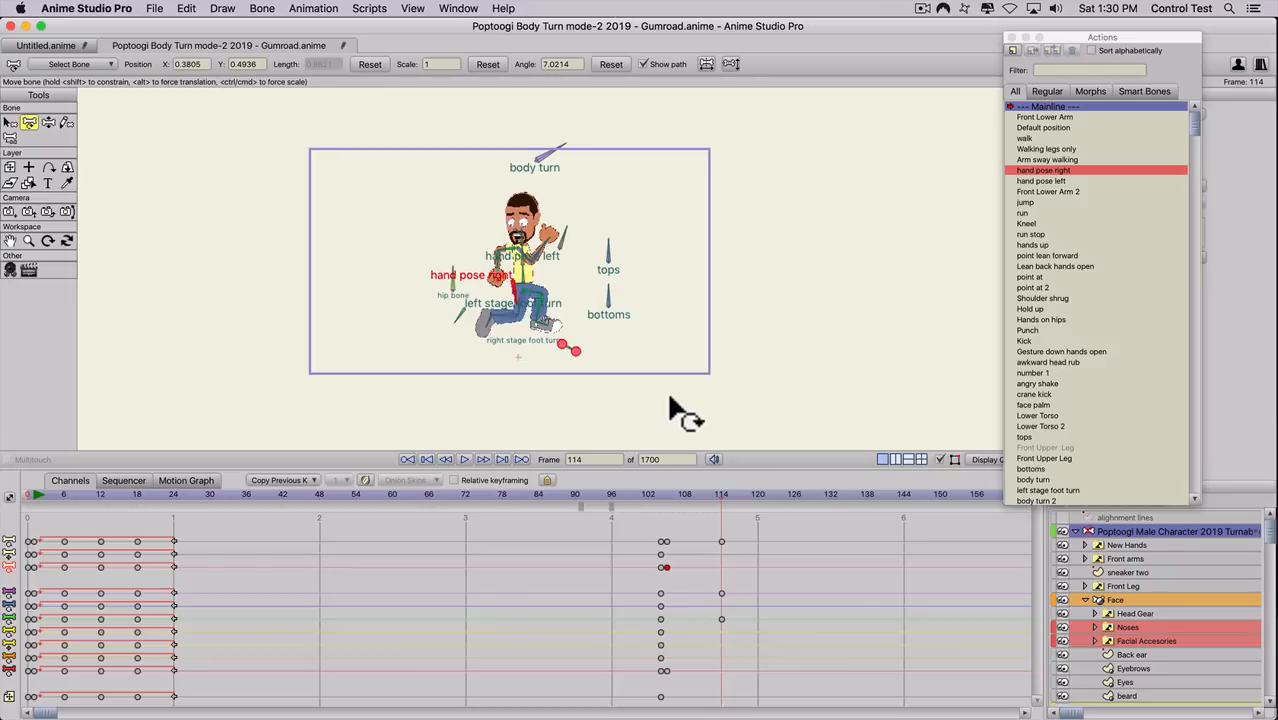
{"action": "key", "text": "super+a"}
{"action": "key", "text": "super+f"}
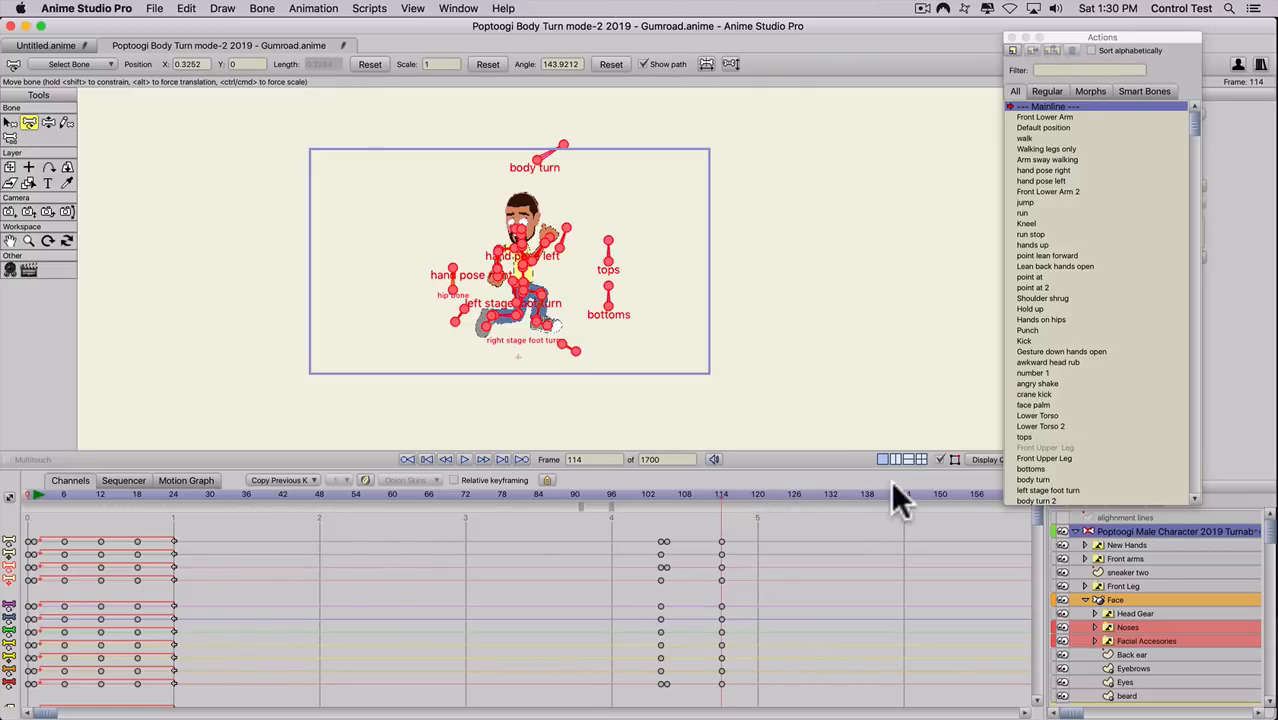
- At frame 138, pose the legs in the opposite running stride, with the forward and trailing legs swapped and the rear foot angled
{"action": "left_click", "coordinate": [865, 492]}
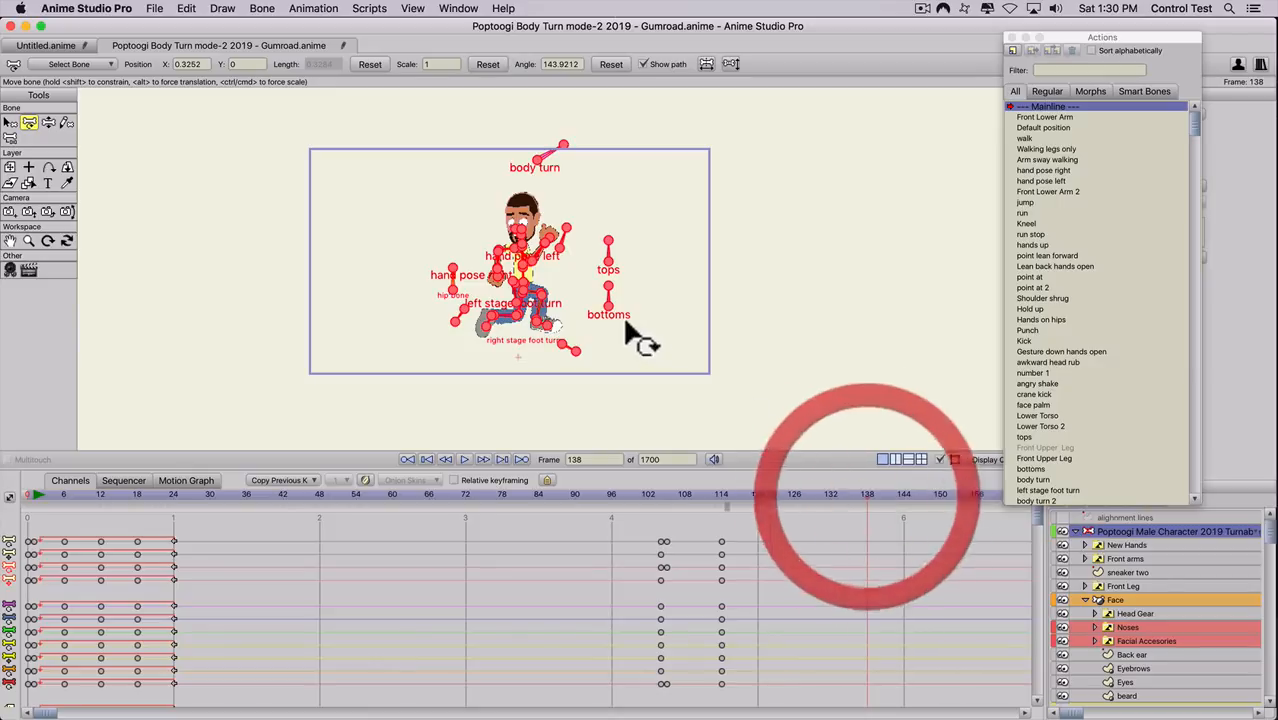
{"action": "scroll", "coordinate": [585, 350], "scroll_direction": "up", "scroll_amount": 5}
{"action": "key", "text": "z"}
{"action": "left_click_drag", "start_coordinate": [514, 356], "coordinate": [539, 367]}
{"action": "left_click_drag", "start_coordinate": [434, 392], "coordinate": [399, 353]}
{"action": "left_click_drag", "start_coordinate": [379, 405], "coordinate": [377, 394]}
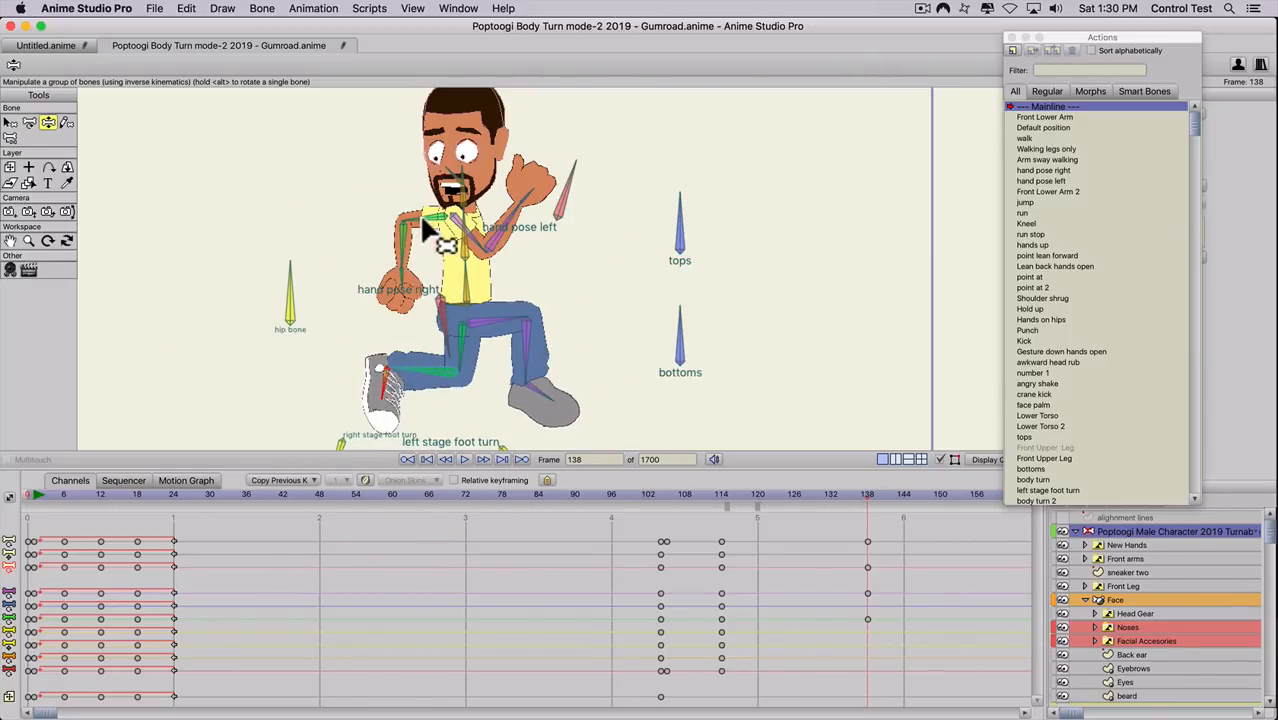
- Repose the arms at frame 138 so the forward and backward arms are swapped to match the opposite stride
{"action": "key", "text": "z"}
{"action": "left_click_drag", "start_coordinate": [424, 223], "coordinate": [384, 250]}
{"action": "key", "text": "super+z"}
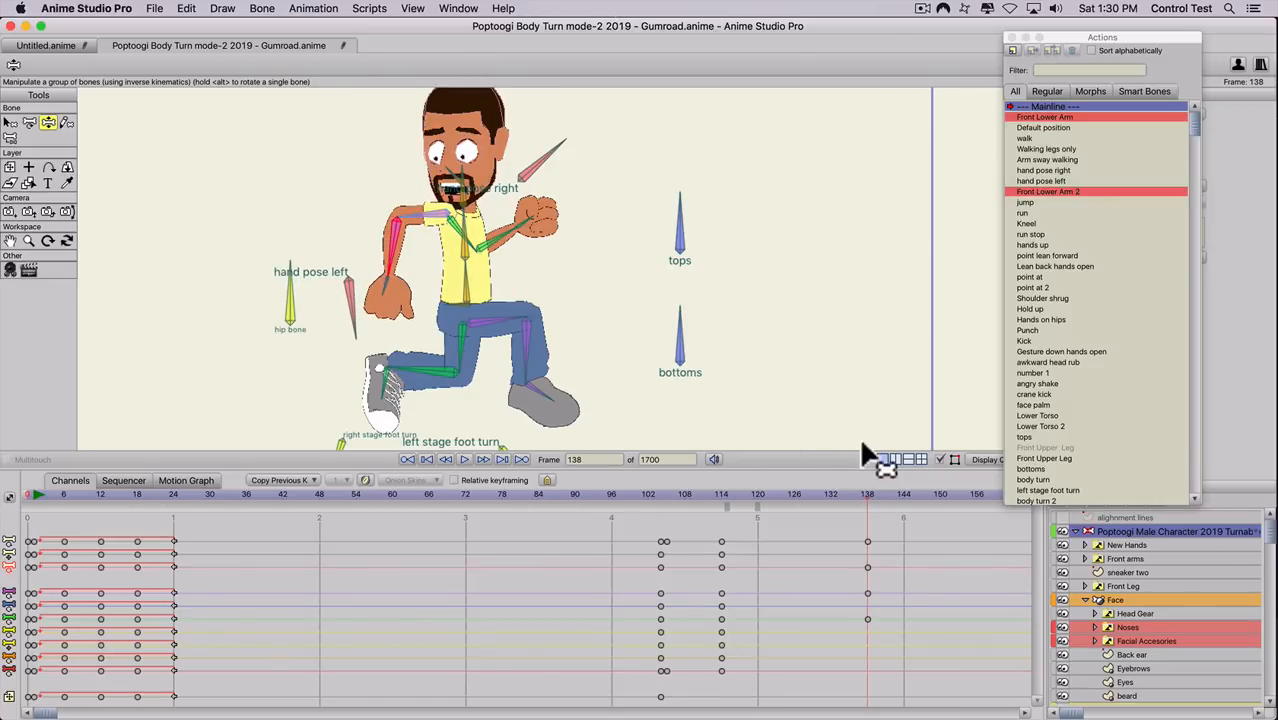
- Move the opposite-stride keys from frame 138 to frame 126 and key all bones there
{"action": "scroll", "coordinate": [862, 443], "scroll_direction": "down", "scroll_amount": 1}
{"action": "left_click_drag", "start_coordinate": [678, 494], "coordinate": [822, 500]}
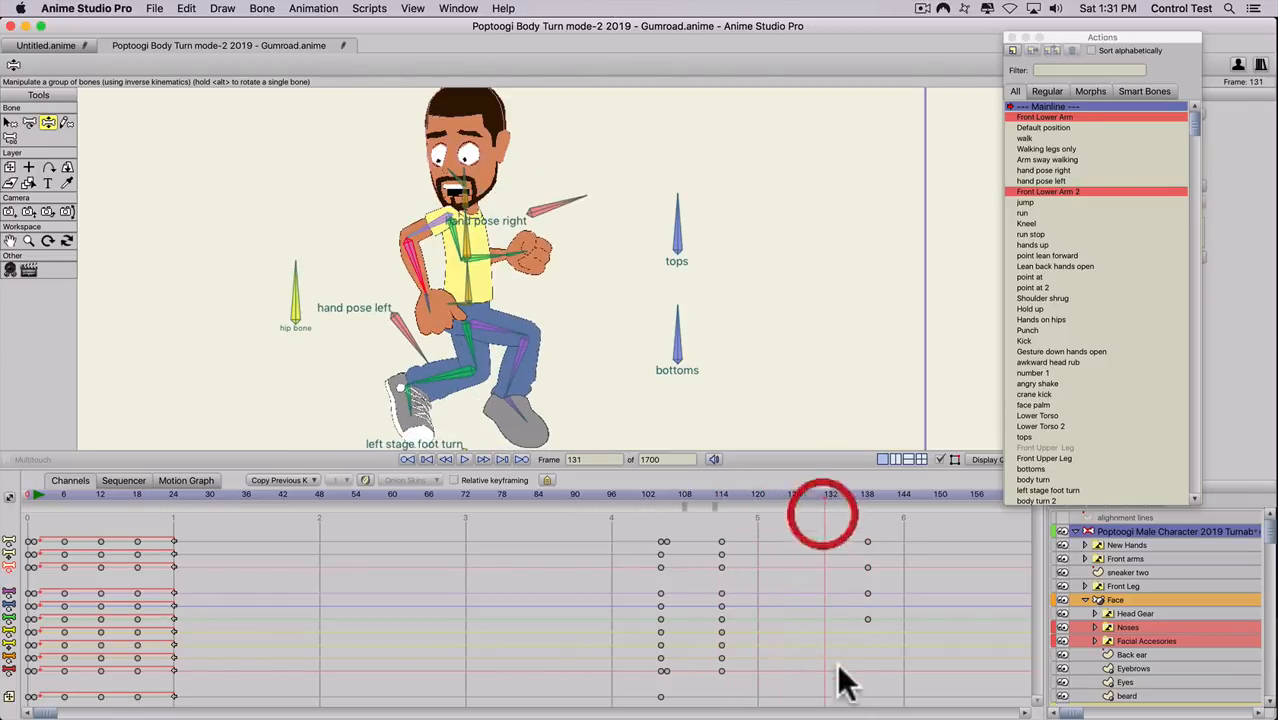
{"action": "left_click_drag", "start_coordinate": [847, 680], "coordinate": [795, 542]}
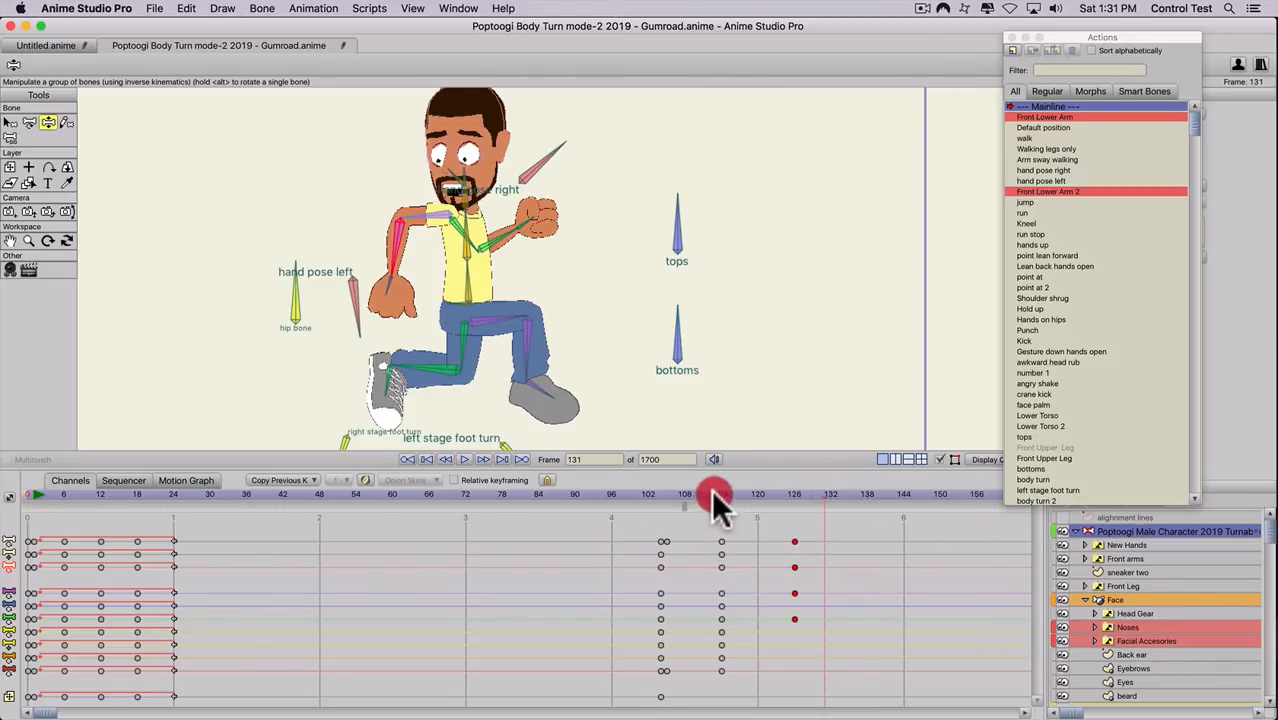
{"action": "left_click_drag", "start_coordinate": [714, 496], "coordinate": [791, 500]}
{"action": "key", "text": "super+a"}
{"action": "key", "text": "super+f"}
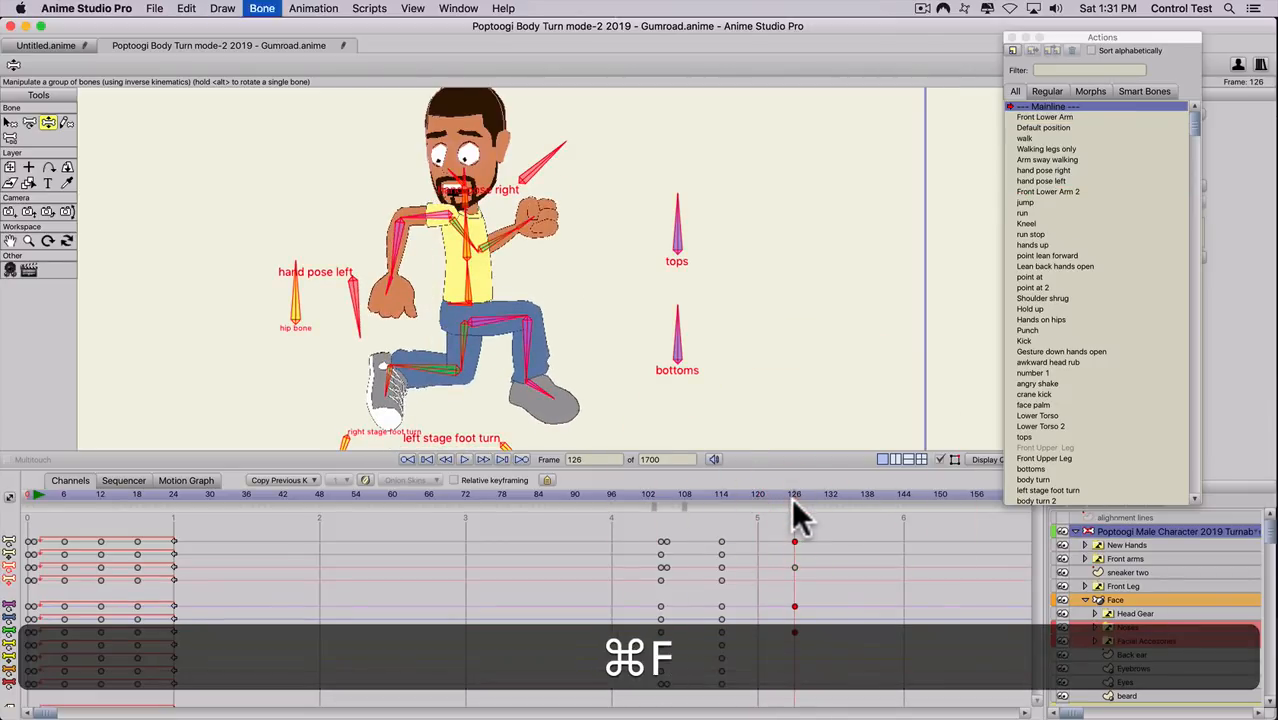
- Copy the running-pose keys of all bones at frame 114 and paste them at frame 138
{"action": "left_click_drag", "start_coordinate": [738, 534], "coordinate": [714, 596]}
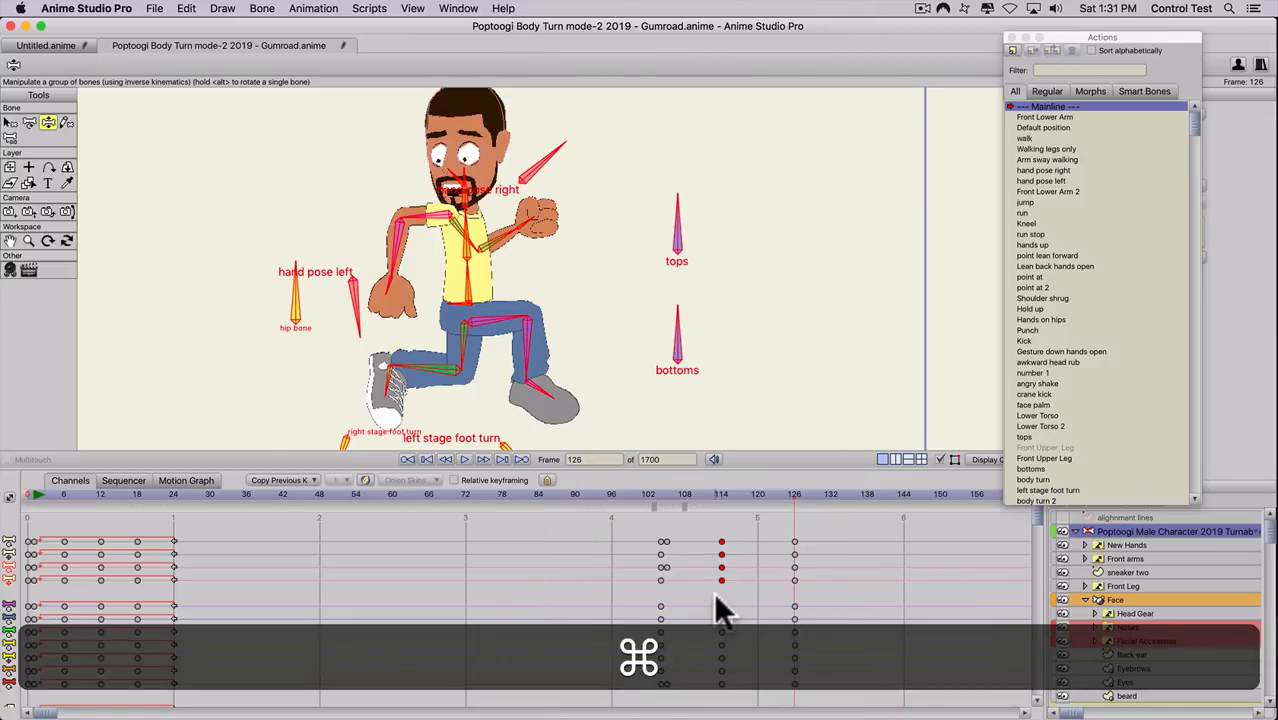
{"action": "key", "text": "super+c"}
{"action": "left_click", "coordinate": [871, 494]}
{"action": "key", "text": "super+v"}
{"action": "key", "text": "super+z"}
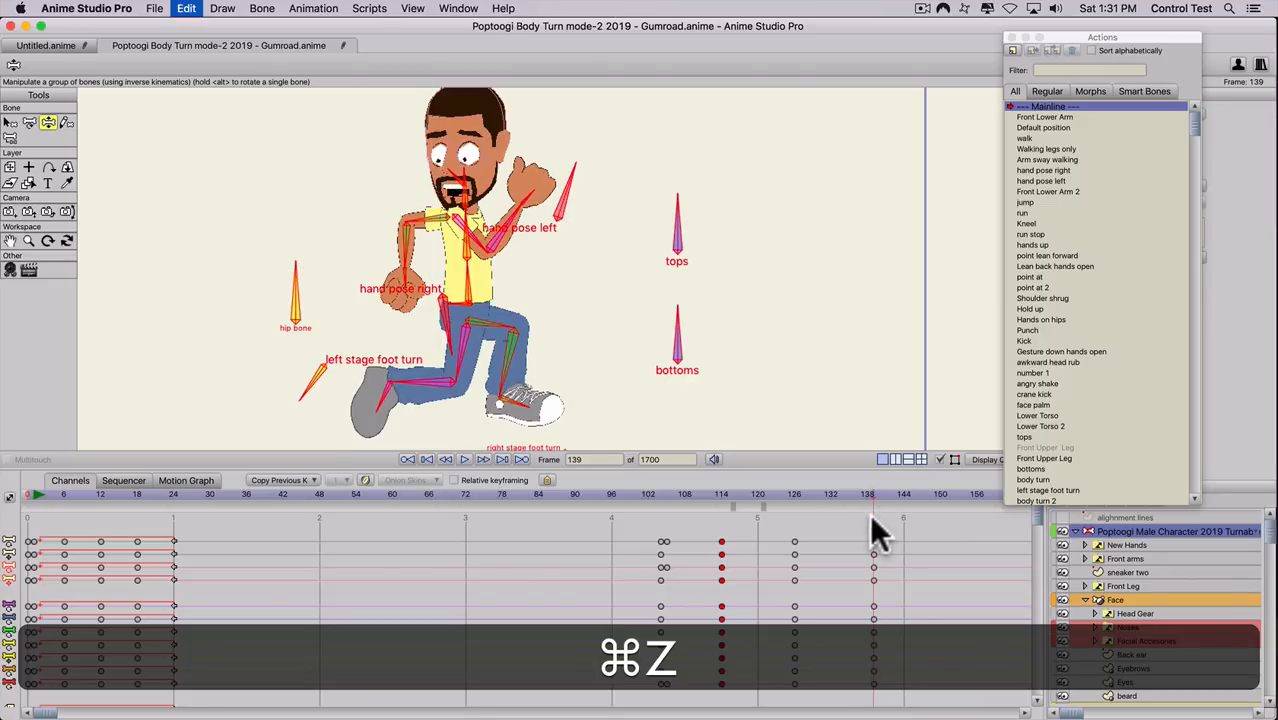
{"action": "left_click", "coordinate": [864, 490]}
{"action": "key", "text": "super+v"}
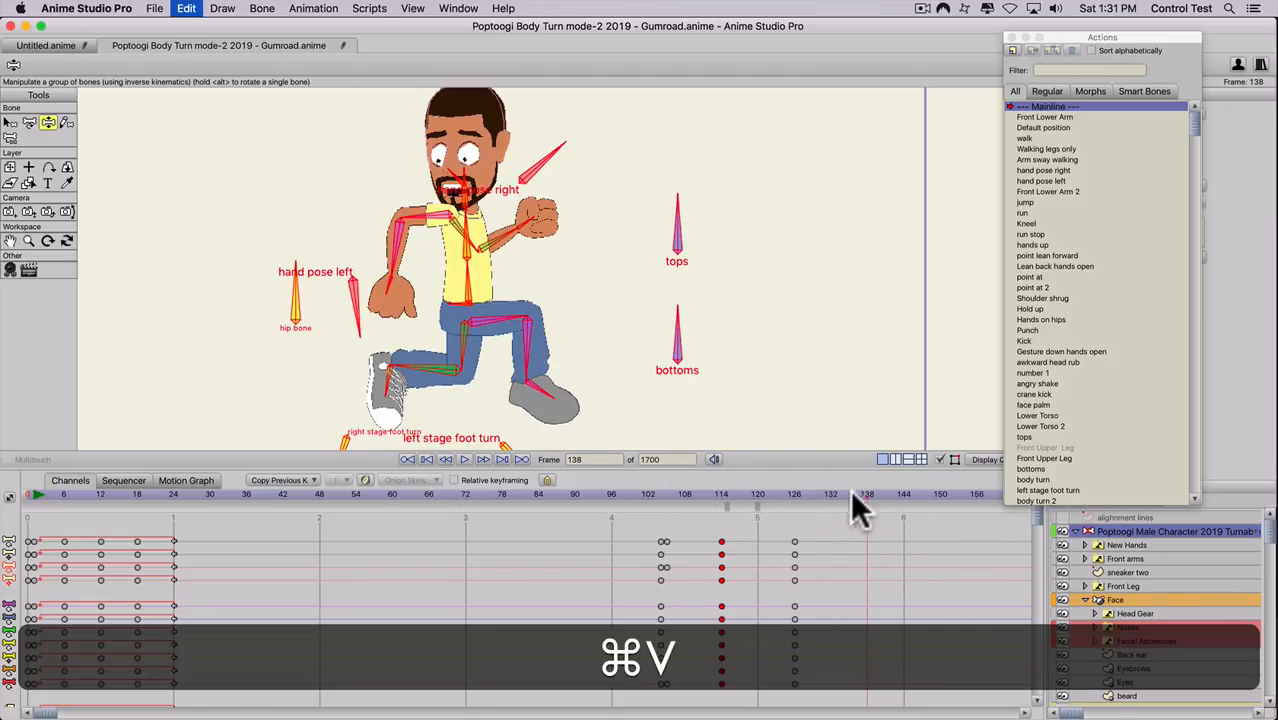
- Scrub from frame 104 into the run around frames 114 to 116 to examine the transition and stride
{"action": "scroll", "coordinate": [677, 424], "scroll_direction": "down", "scroll_amount": 3}
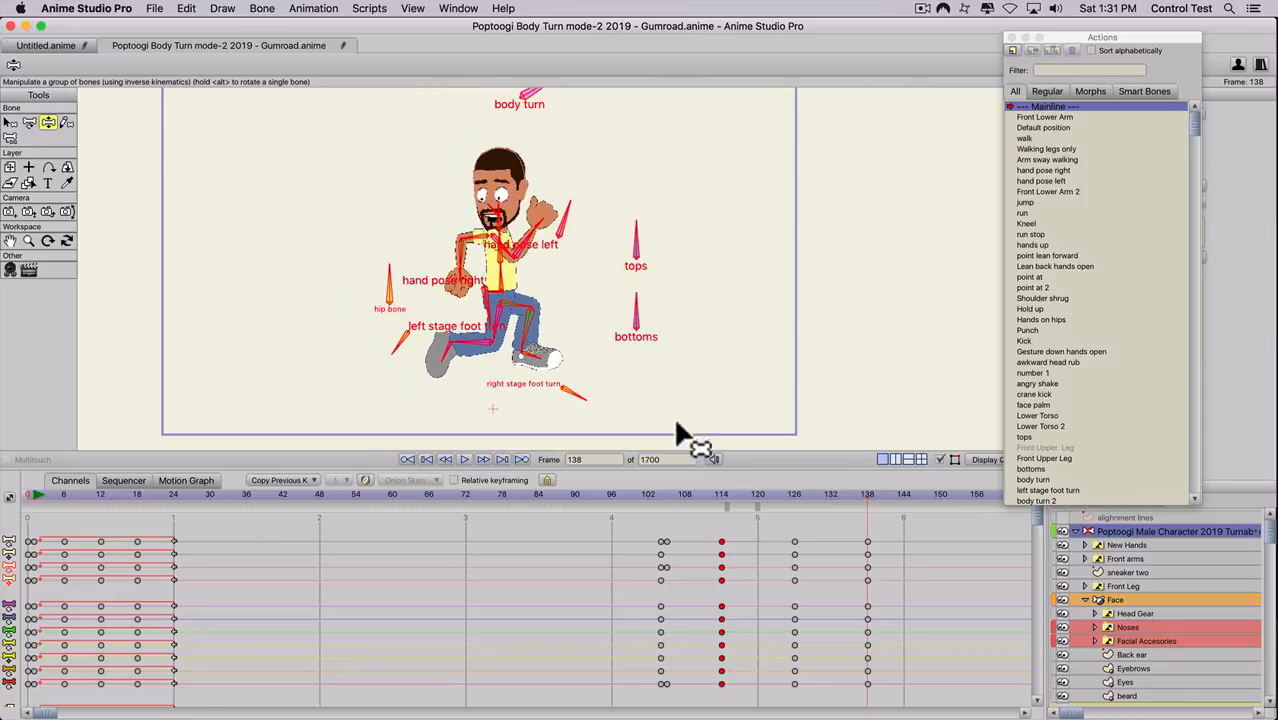
{"action": "scroll", "coordinate": [677, 435], "scroll_direction": "down", "scroll_amount": 1}
{"action": "left_click_drag", "start_coordinate": [664, 497], "coordinate": [719, 532]}
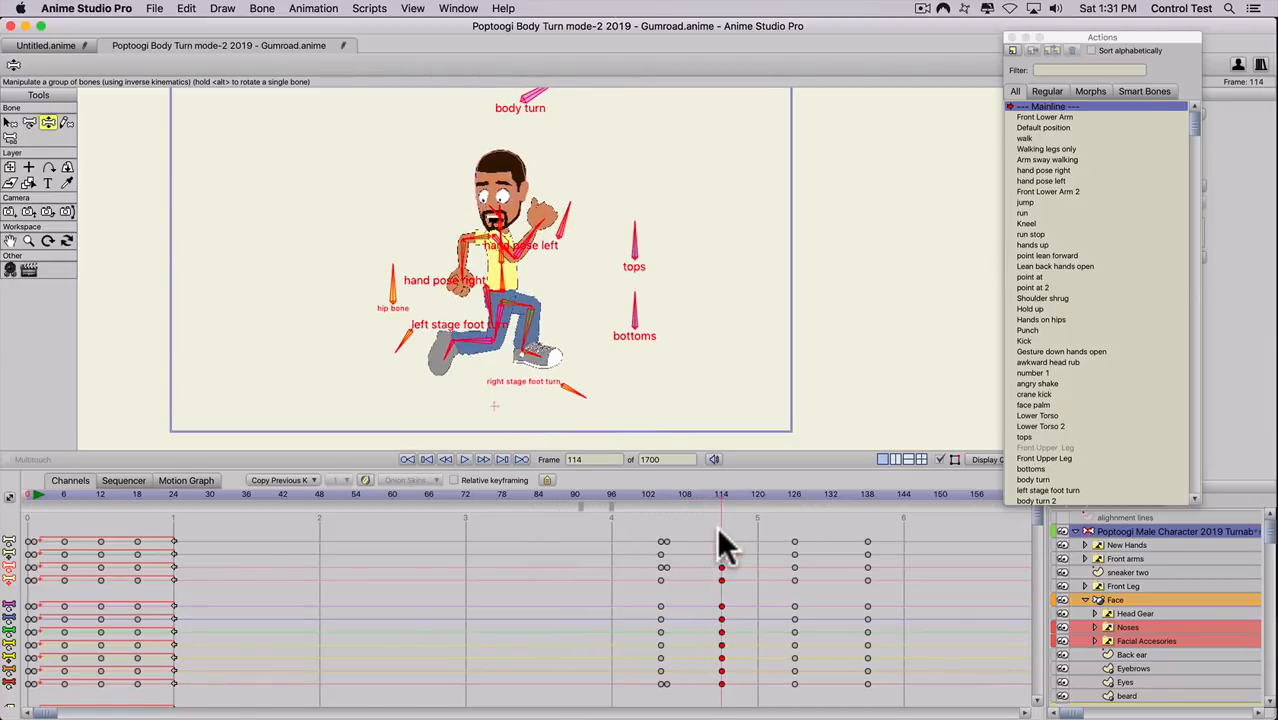
{"action": "left_click", "coordinate": [722, 543]}
{"action": "left_click_drag", "start_coordinate": [716, 489], "coordinate": [733, 492]}
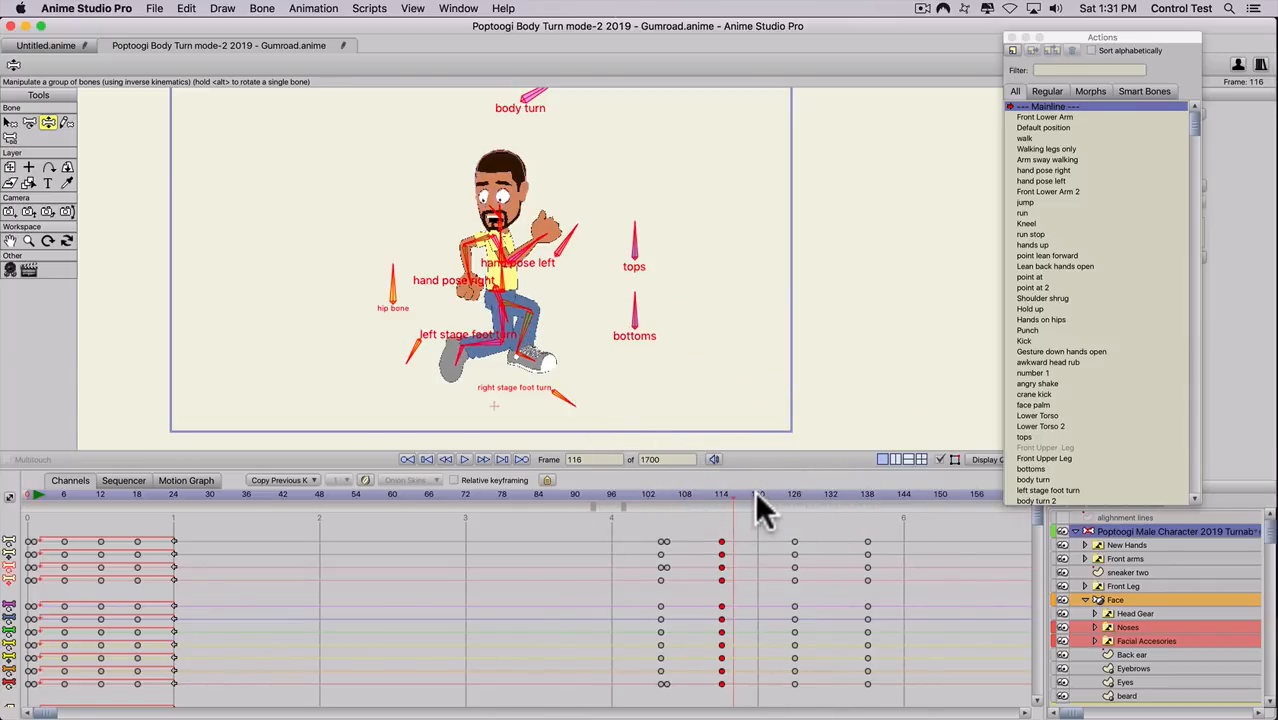
{"action": "left_click", "coordinate": [721, 491]}
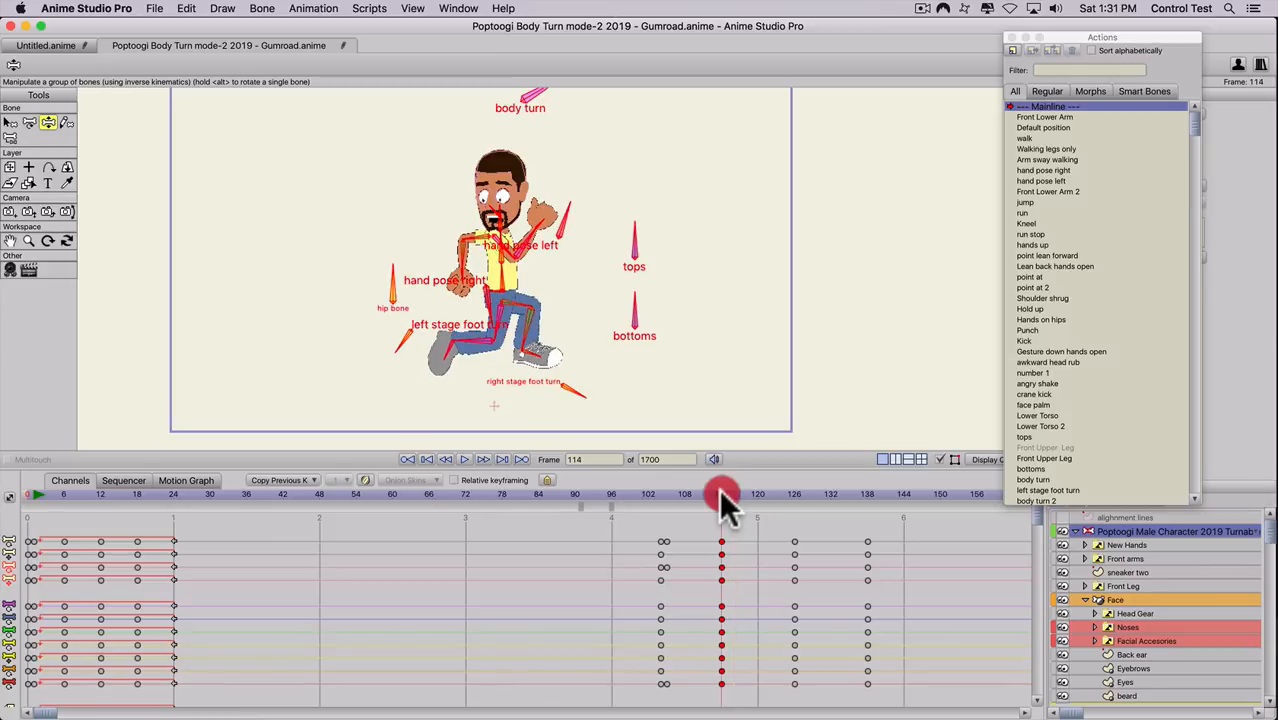
- At frame 120, lower the white-sneaker leg into a passing pose, adjust its foot and the forearm, and key all bones
{"action": "left_click_drag", "start_coordinate": [719, 490], "coordinate": [753, 513]}
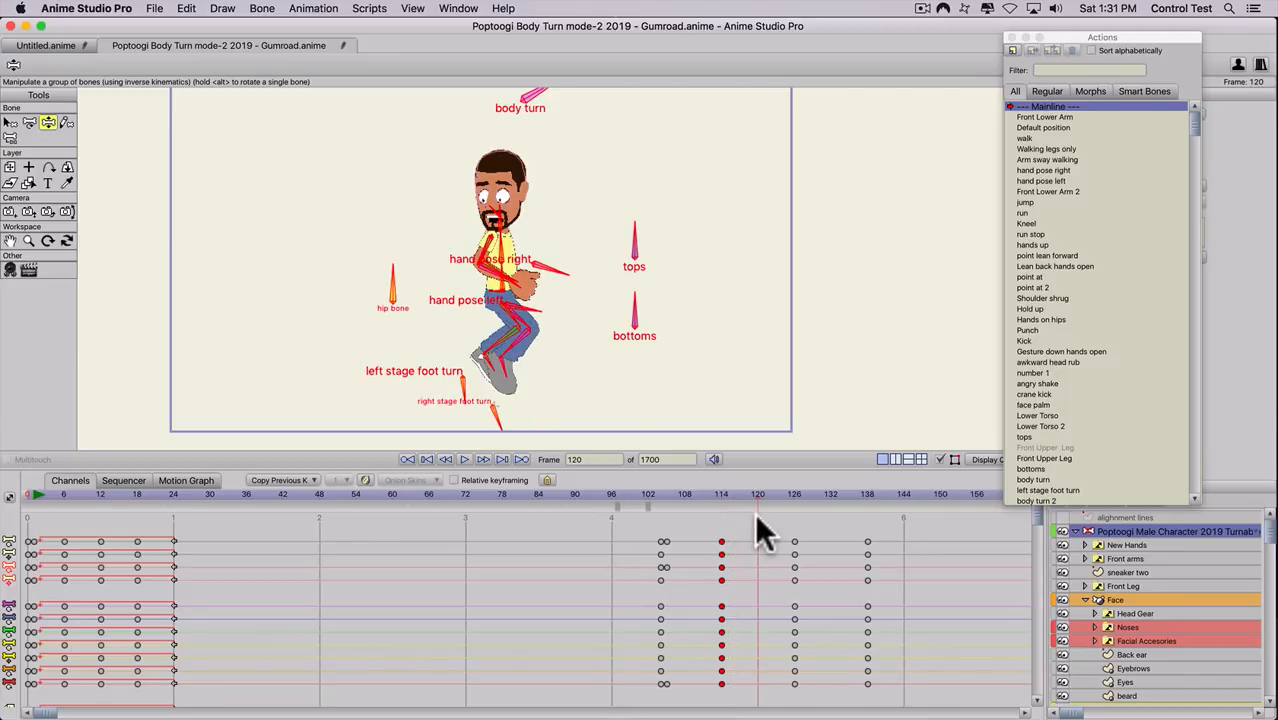
{"action": "key", "text": "z"}
{"action": "left_click_drag", "start_coordinate": [506, 350], "coordinate": [480, 297]}
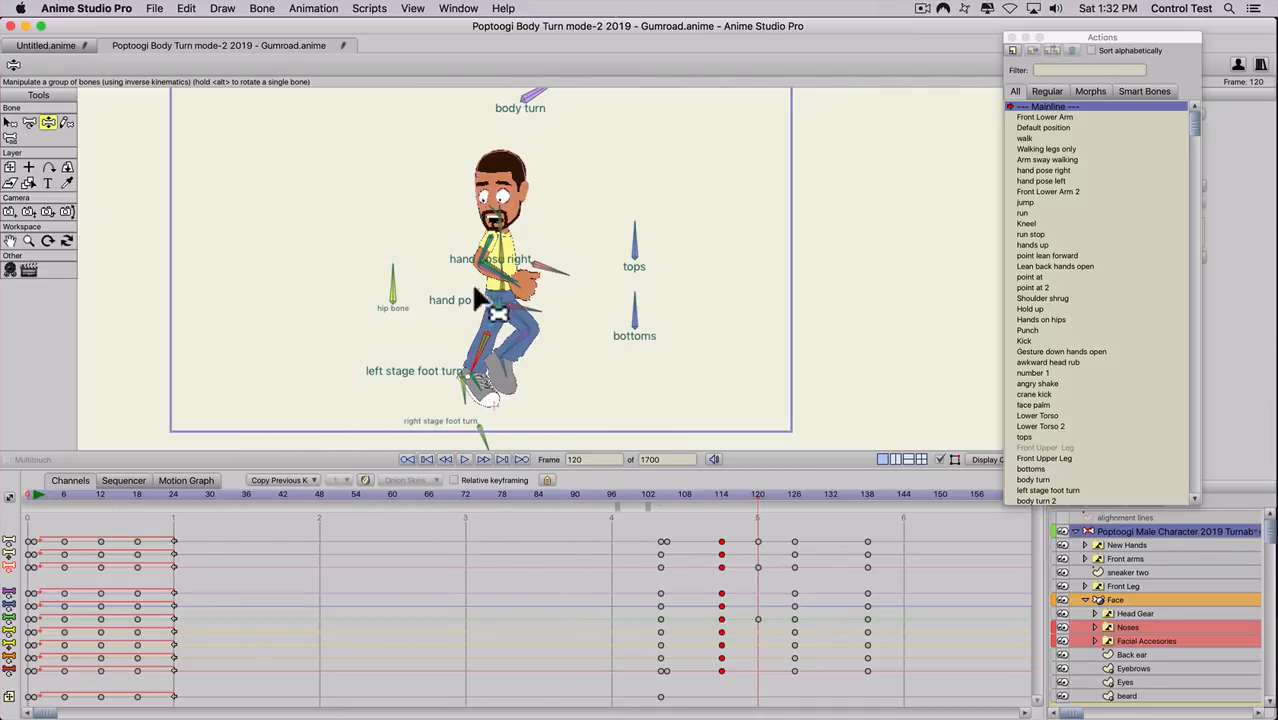
{"action": "left_click_drag", "start_coordinate": [480, 392], "coordinate": [484, 381]}
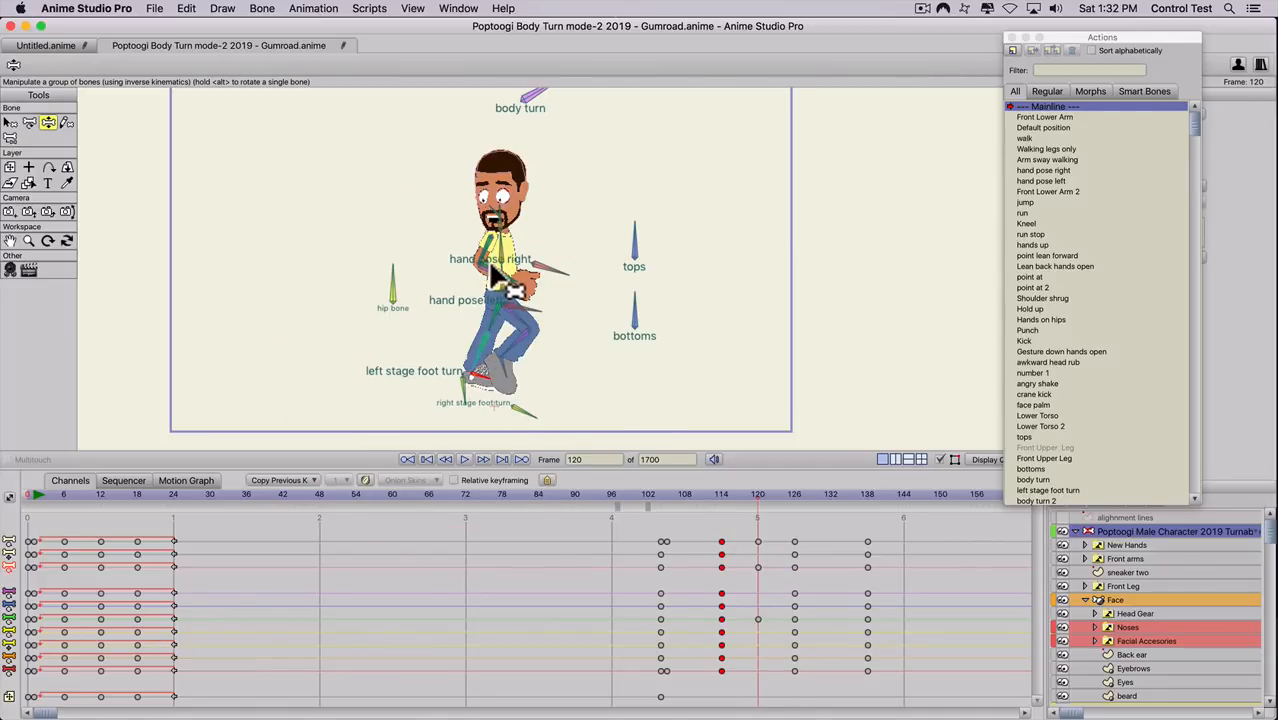
{"action": "left_click_drag", "start_coordinate": [492, 272], "coordinate": [492, 258]}
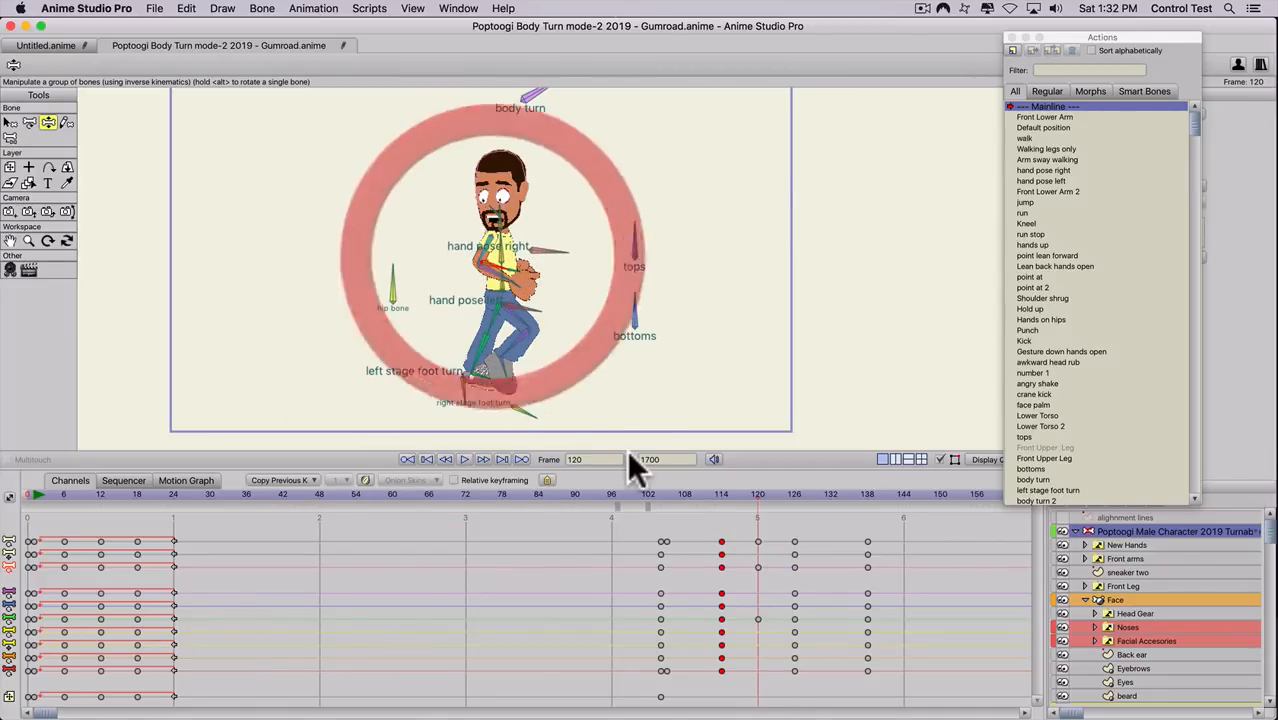
{"action": "key", "text": "super+a"}
{"action": "key", "text": "super+f"}
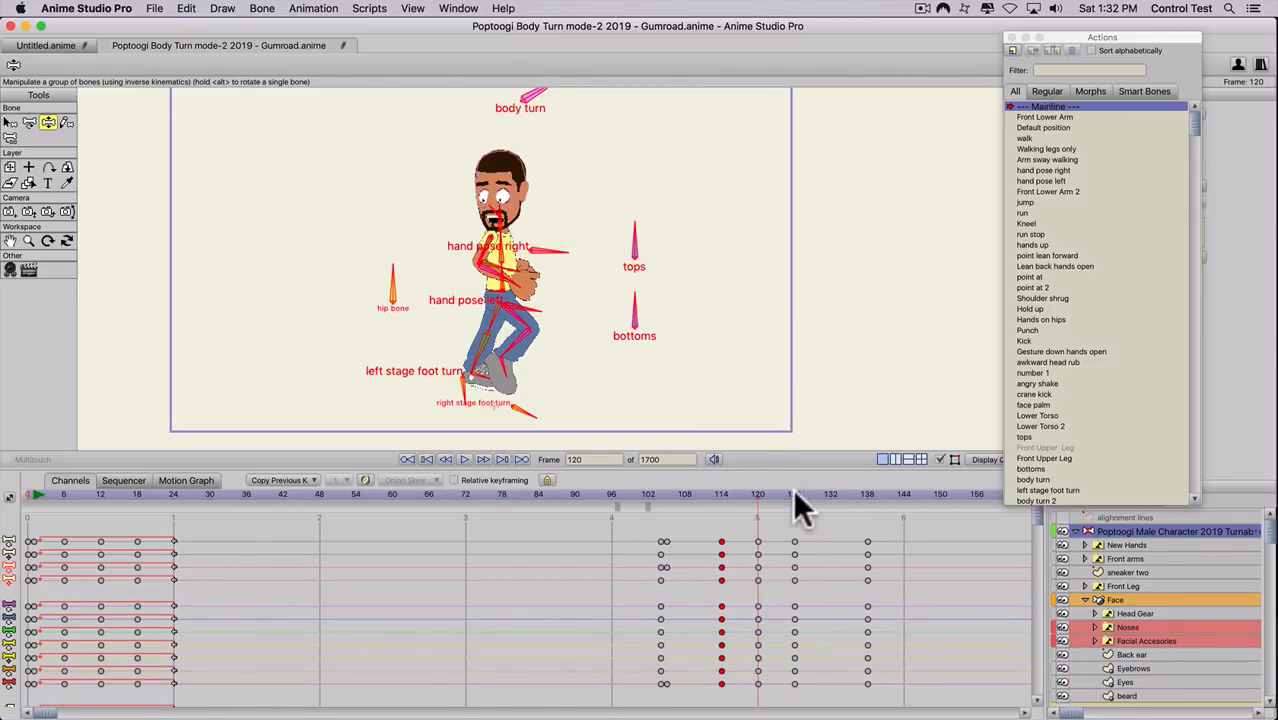
- At frame 132, lower the opposite leg into a passing pose, adjust its foot and the forearm, and key all bones
{"action": "left_click", "coordinate": [795, 494]}
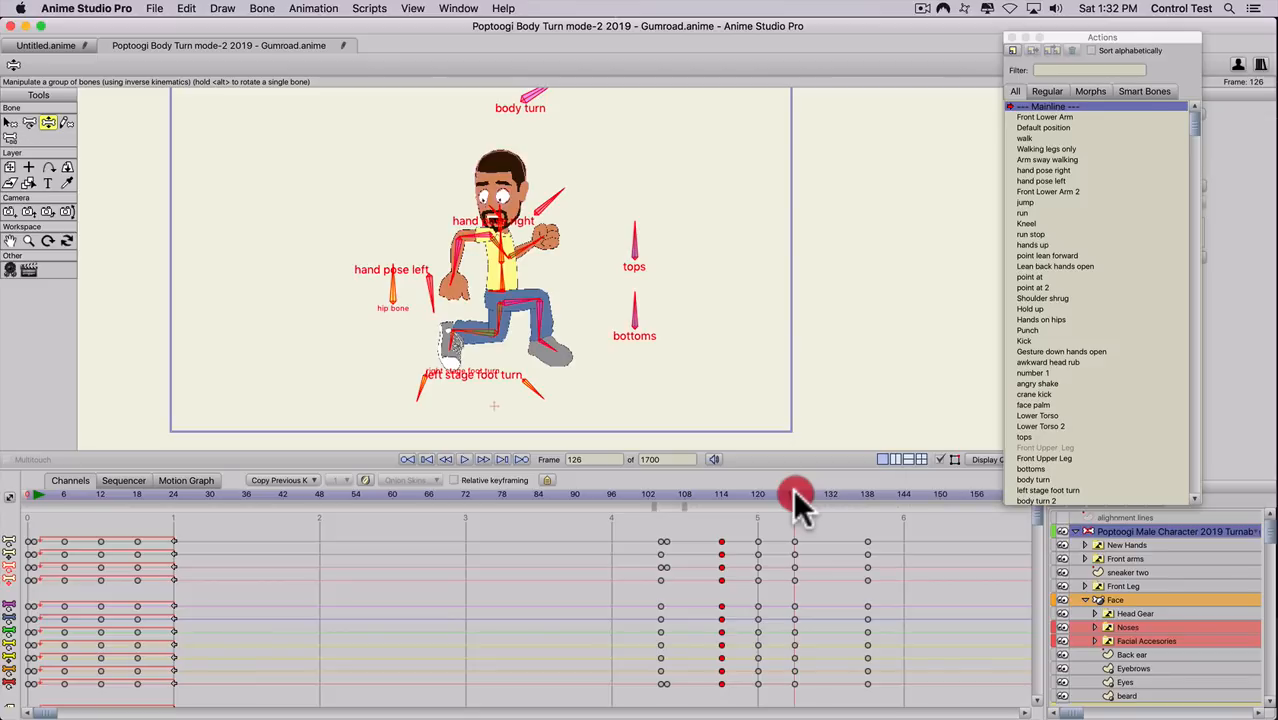
{"action": "left_click_drag", "start_coordinate": [792, 488], "coordinate": [828, 494]}
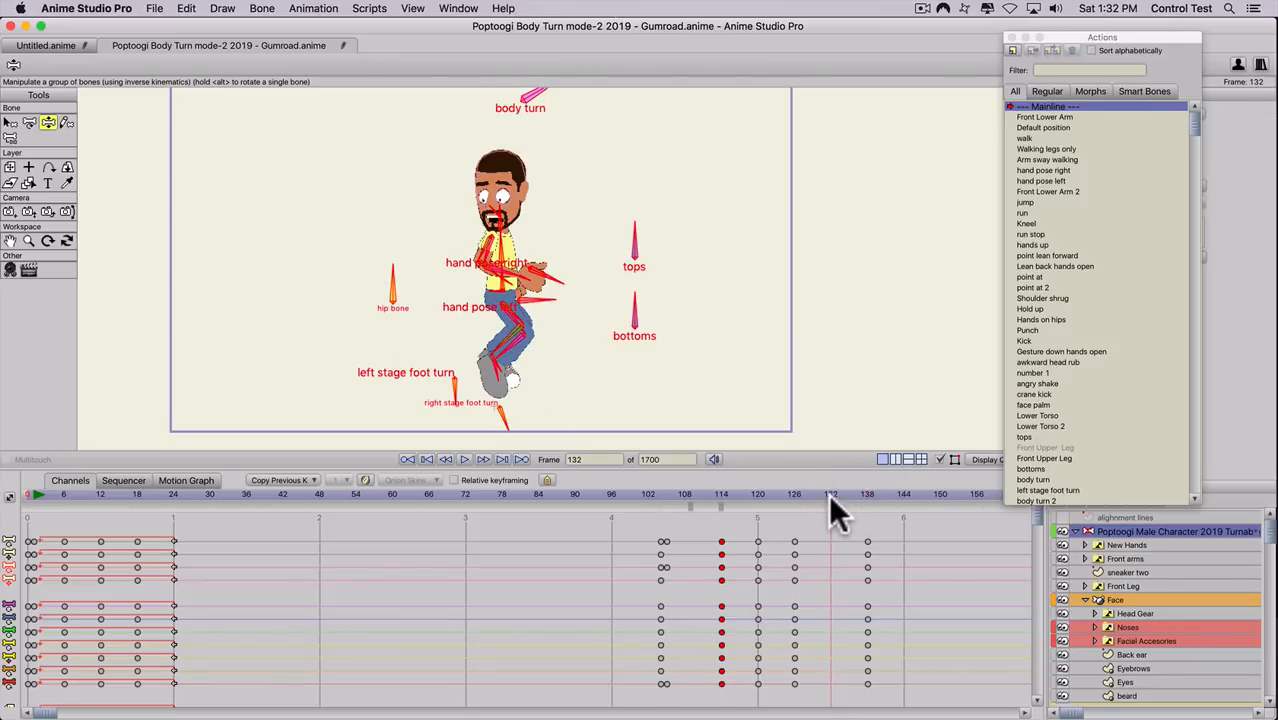
{"action": "left_click", "coordinate": [828, 494]}
{"action": "key", "text": "z"}
{"action": "mouse_move", "coordinate": [500, 376]}
{"action": "left_mouse_down"}
{"action": "mouse_move", "coordinate": [488, 403]}
{"action": "mouse_move", "coordinate": [487, 384]}
{"action": "left_mouse_up"}
{"action": "left_click_drag", "start_coordinate": [483, 366], "coordinate": [469, 361]}
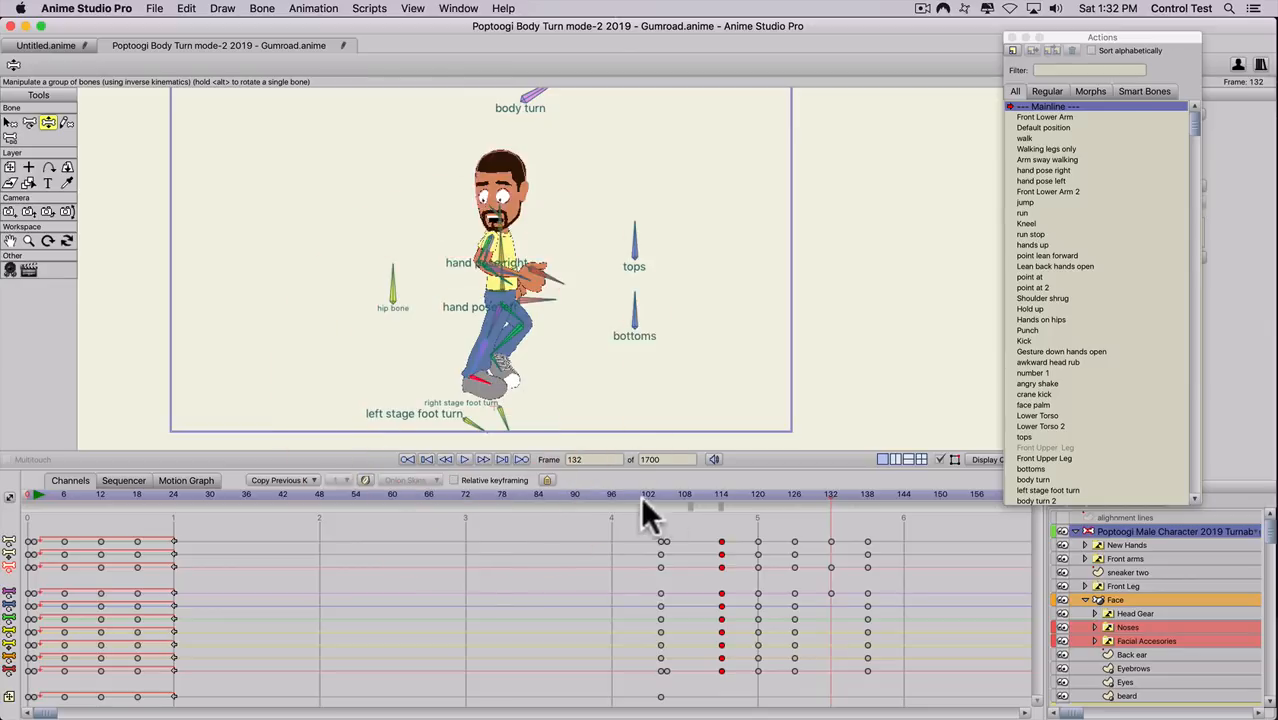
{"action": "mouse_move", "coordinate": [535, 290]}
{"action": "left_mouse_down"}
{"action": "mouse_move", "coordinate": [510, 278]}
{"action": "mouse_move", "coordinate": [512, 298]}
{"action": "left_mouse_up"}
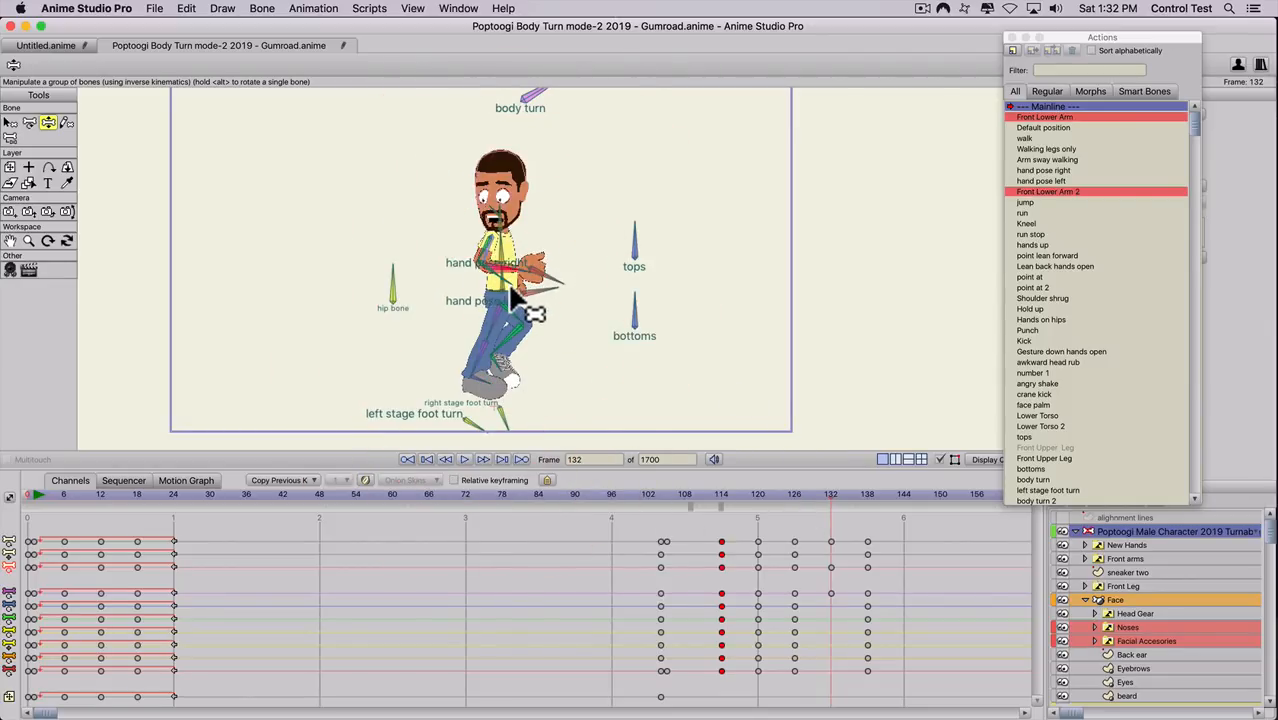
{"action": "key", "text": "super+a"}
{"action": "key", "text": "super+f"}
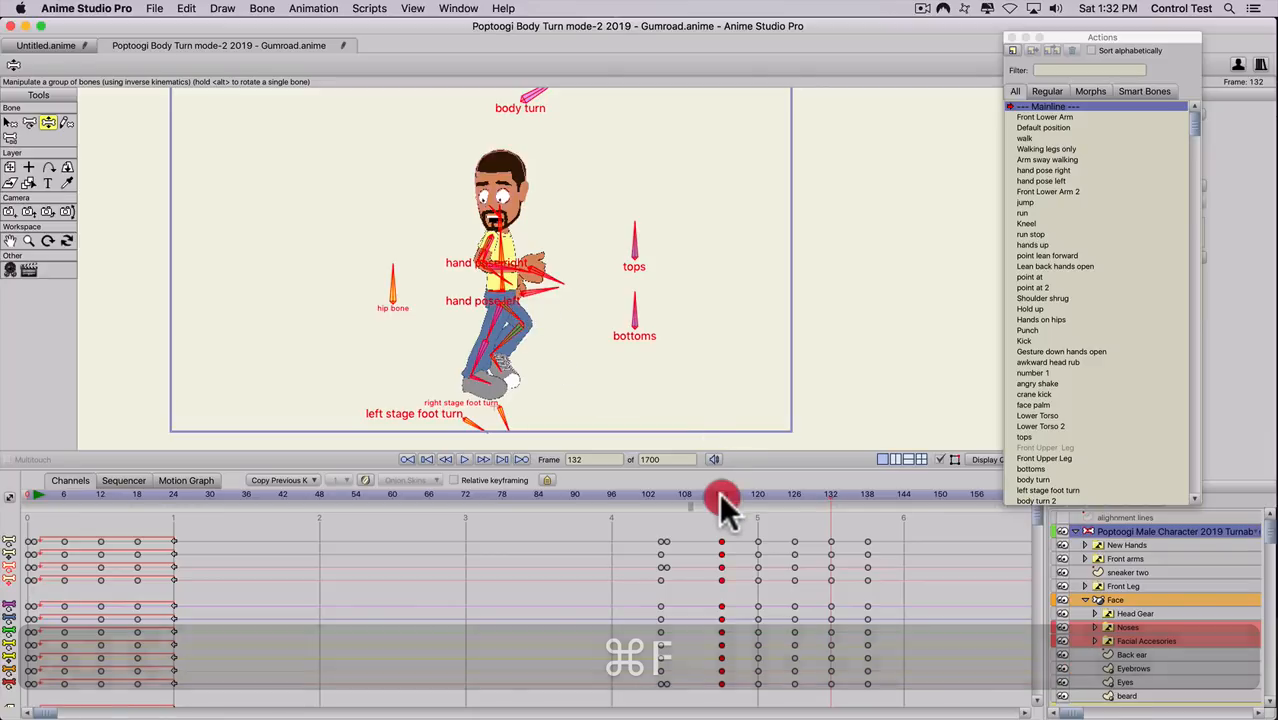
- Compress the run keys starting at frame 114 so the last one lands on frame 130, and play back the run
{"action": "left_click_drag", "start_coordinate": [724, 498], "coordinate": [710, 566]}
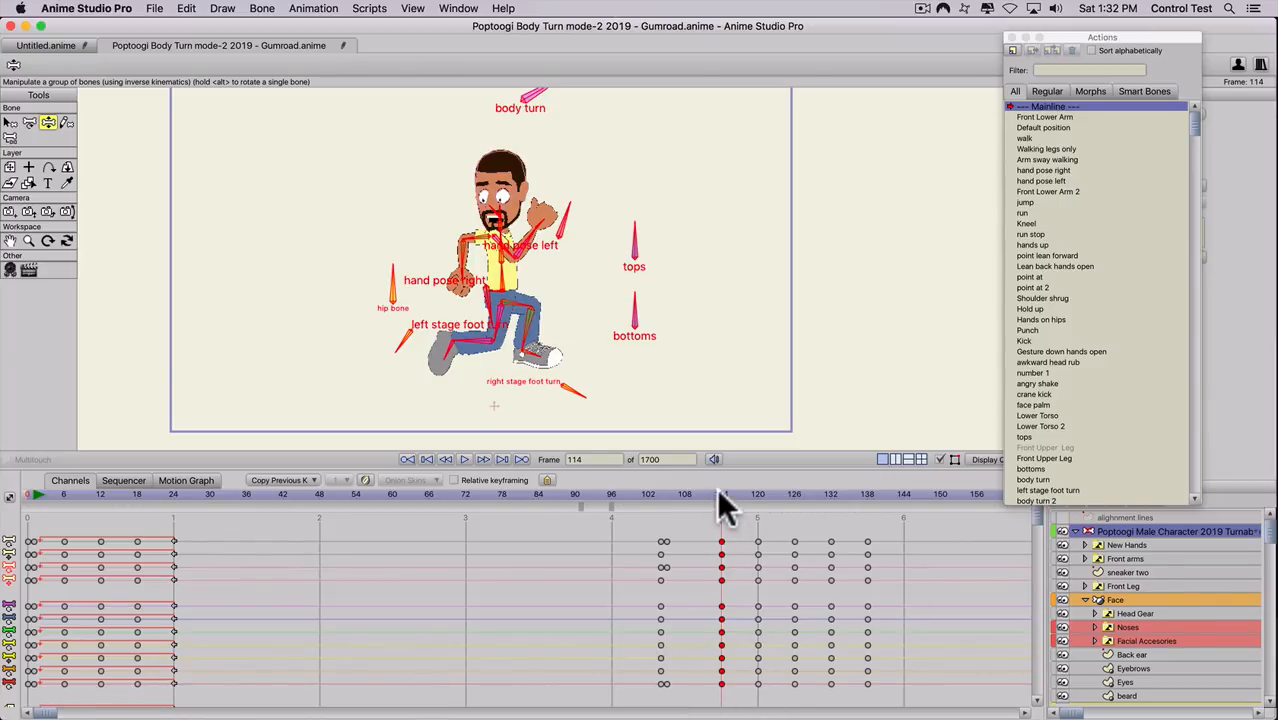
{"action": "left_click_drag", "start_coordinate": [704, 485], "coordinate": [782, 518]}
{"action": "left_click_drag", "start_coordinate": [700, 702], "coordinate": [880, 530]}
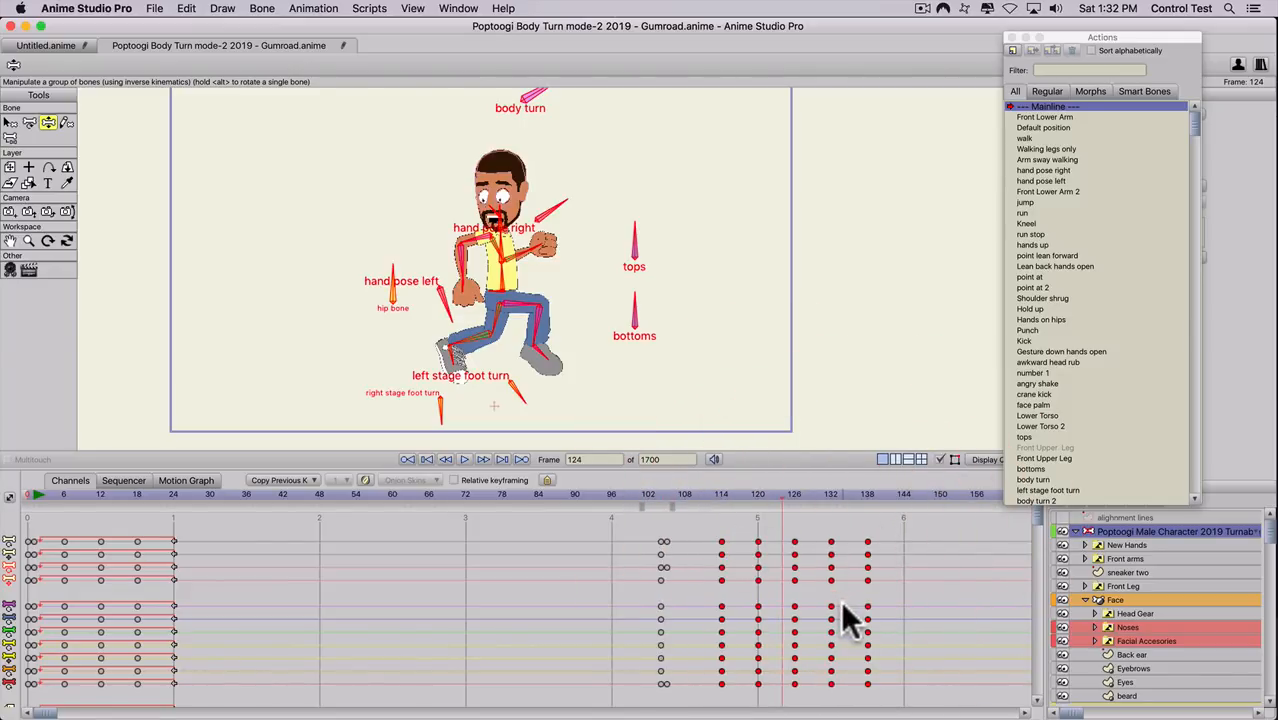
{"action": "key", "text": "alt"}
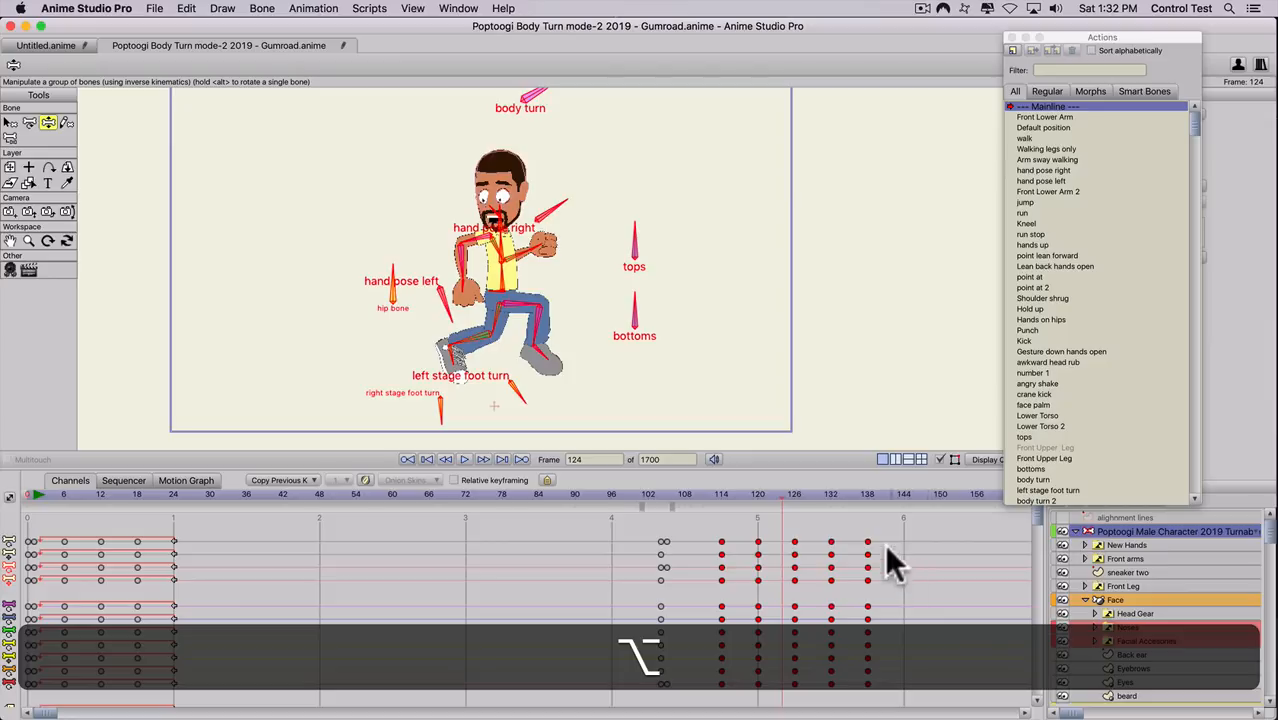
{"action": "left_click_drag", "start_coordinate": [867, 538], "coordinate": [814, 536]}
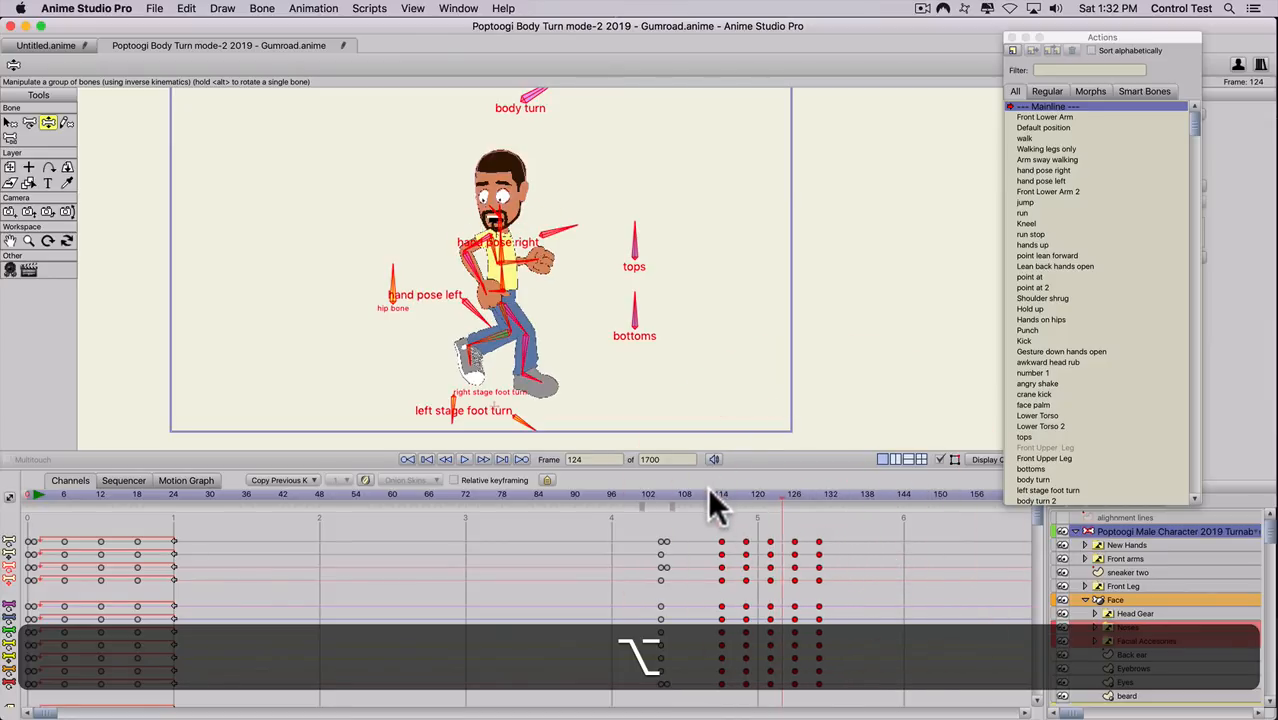
{"action": "left_click", "coordinate": [712, 492]}
{"action": "key", "text": "space"}
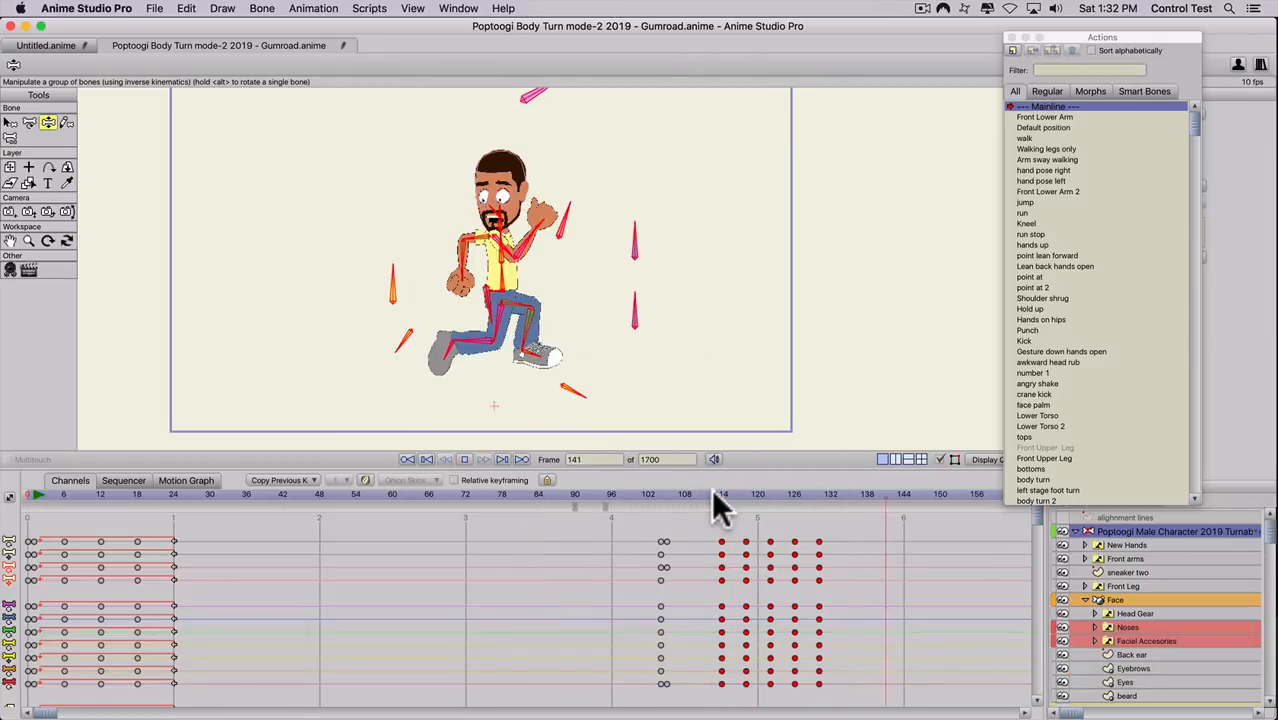
{"action": "left_click", "coordinate": [712, 489]}
- Set all bone keys at frame 130 to Cycle interpolation with a relative cycle of 15 frames
{"action": "left_click", "coordinate": [839, 531]}
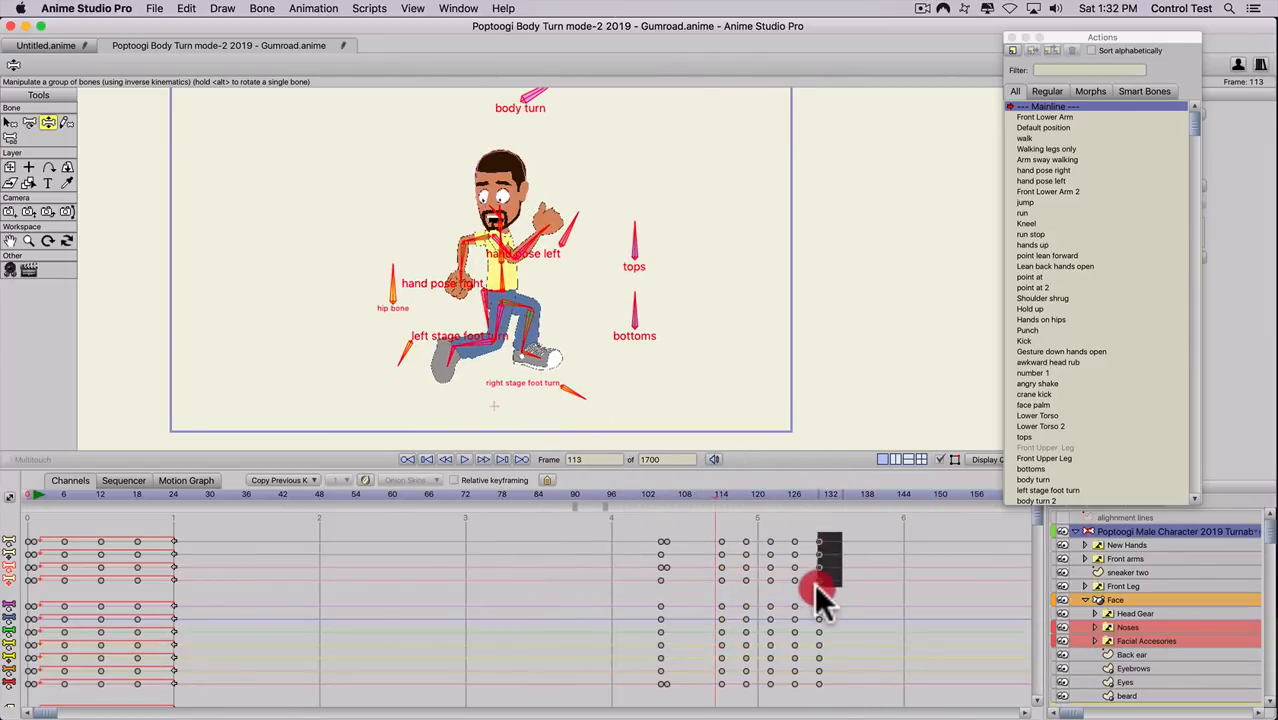
{"action": "left_click_drag", "start_coordinate": [814, 583], "coordinate": [813, 586]}
{"action": "right_click", "coordinate": [817, 578]}
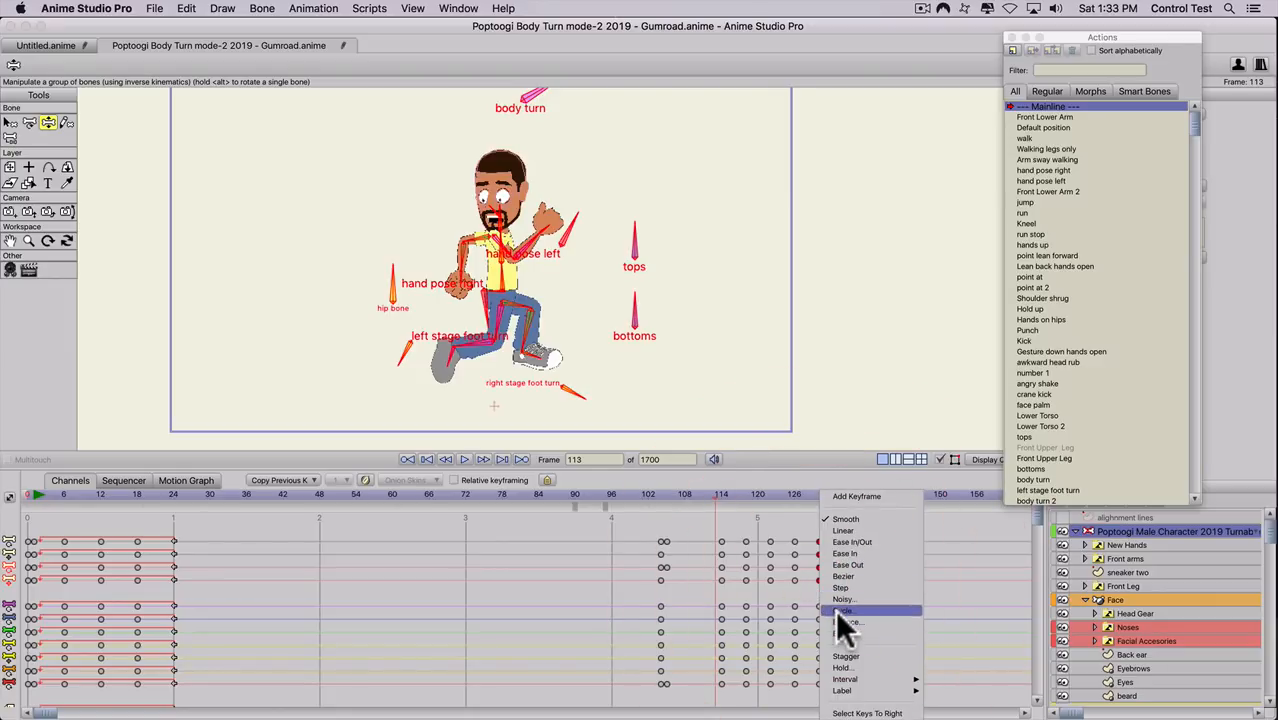
{"action": "left_click", "coordinate": [836, 610]}
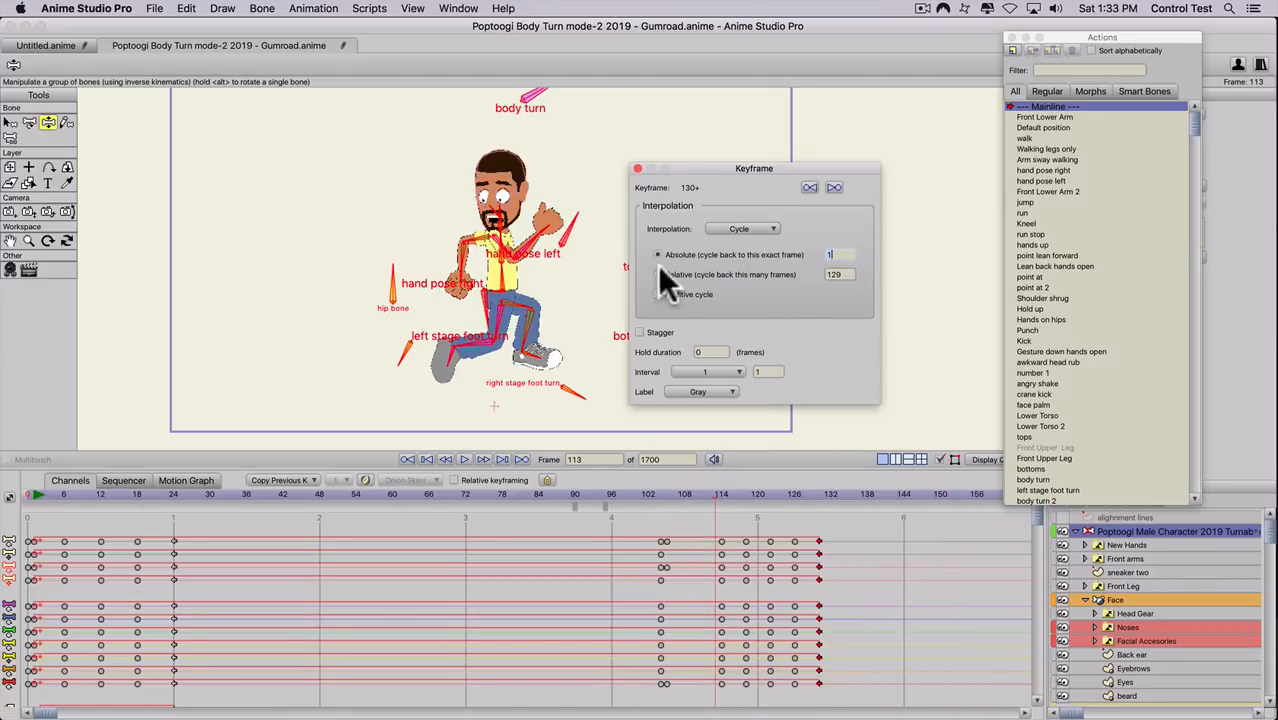
{"action": "left_click", "coordinate": [657, 274]}
{"action": "left_click", "coordinate": [818, 275]}
{"action": "type", "text": "12"}
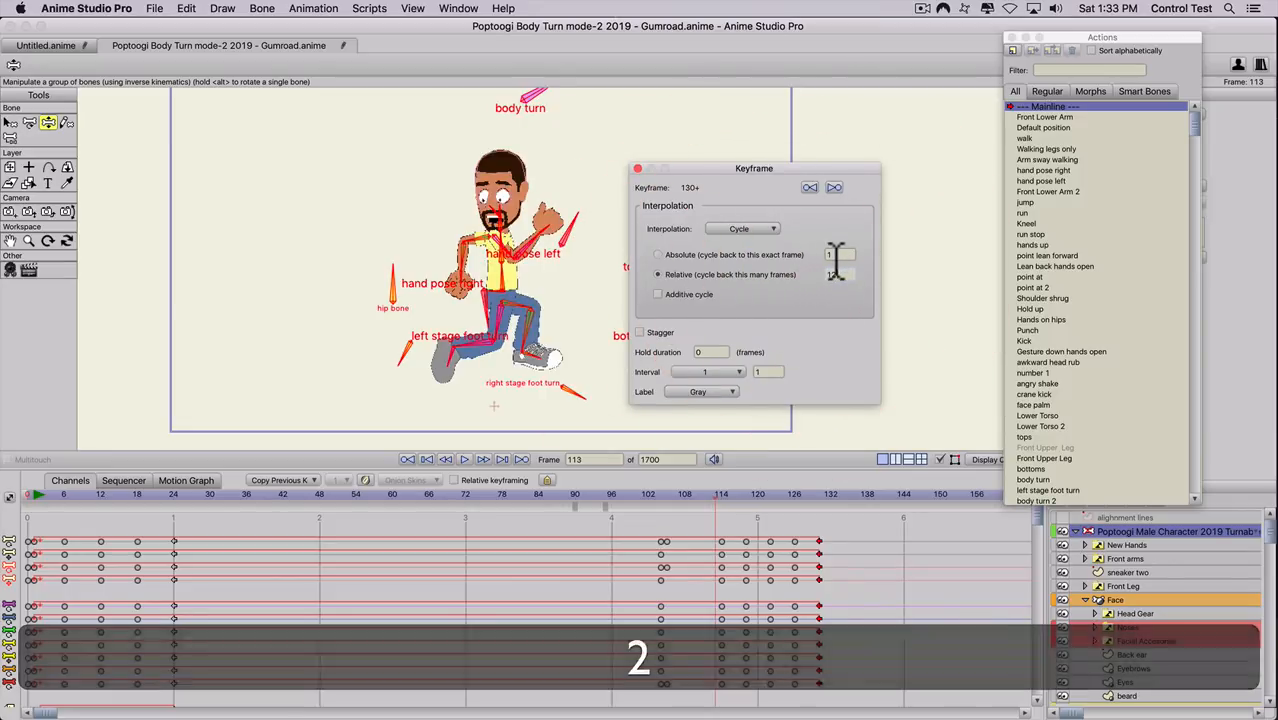
{"action": "left_click", "coordinate": [829, 262]}
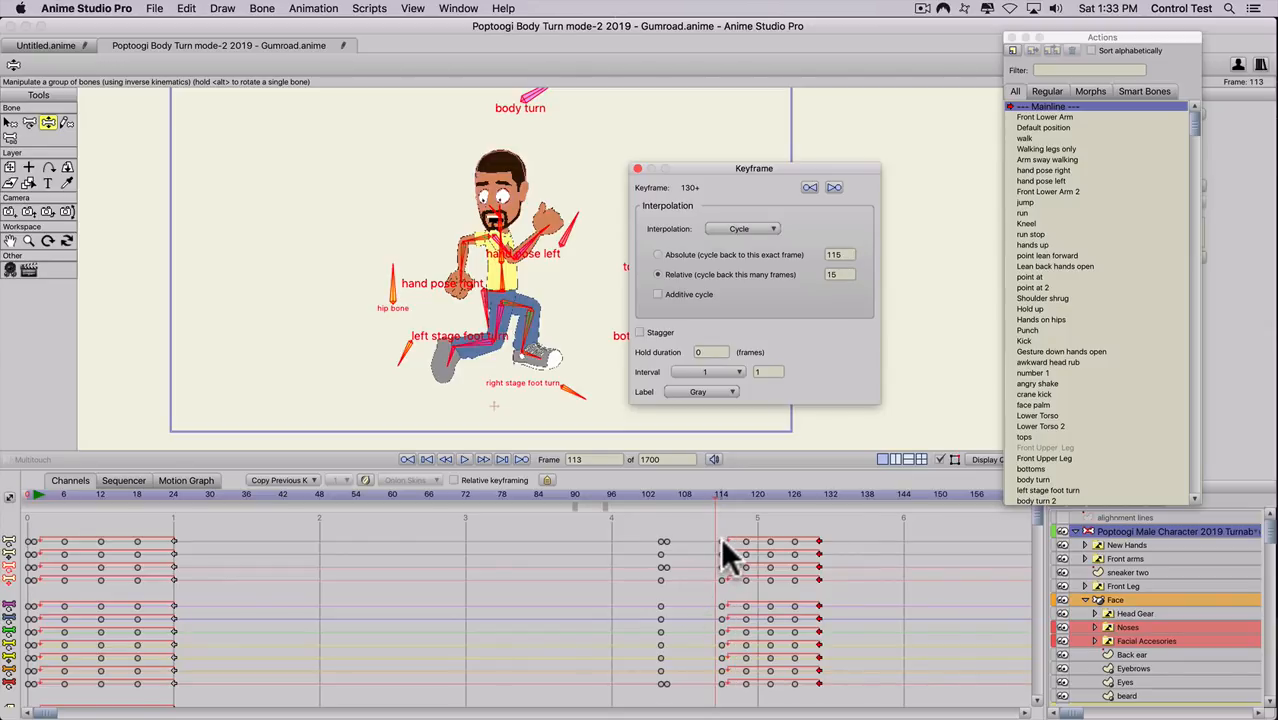
- Try raising the whole character layer to Y 0.3093 at frame 109 with Transform Layer, and undo the move
{"action": "left_click", "coordinate": [727, 494]}
{"action": "mouse_move", "coordinate": [727, 494]}
{"action": "left_mouse_down"}
{"action": "mouse_move", "coordinate": [856, 517]}
{"action": "mouse_move", "coordinate": [723, 512]}
{"action": "left_mouse_up"}
{"action": "left_click", "coordinate": [722, 510]}
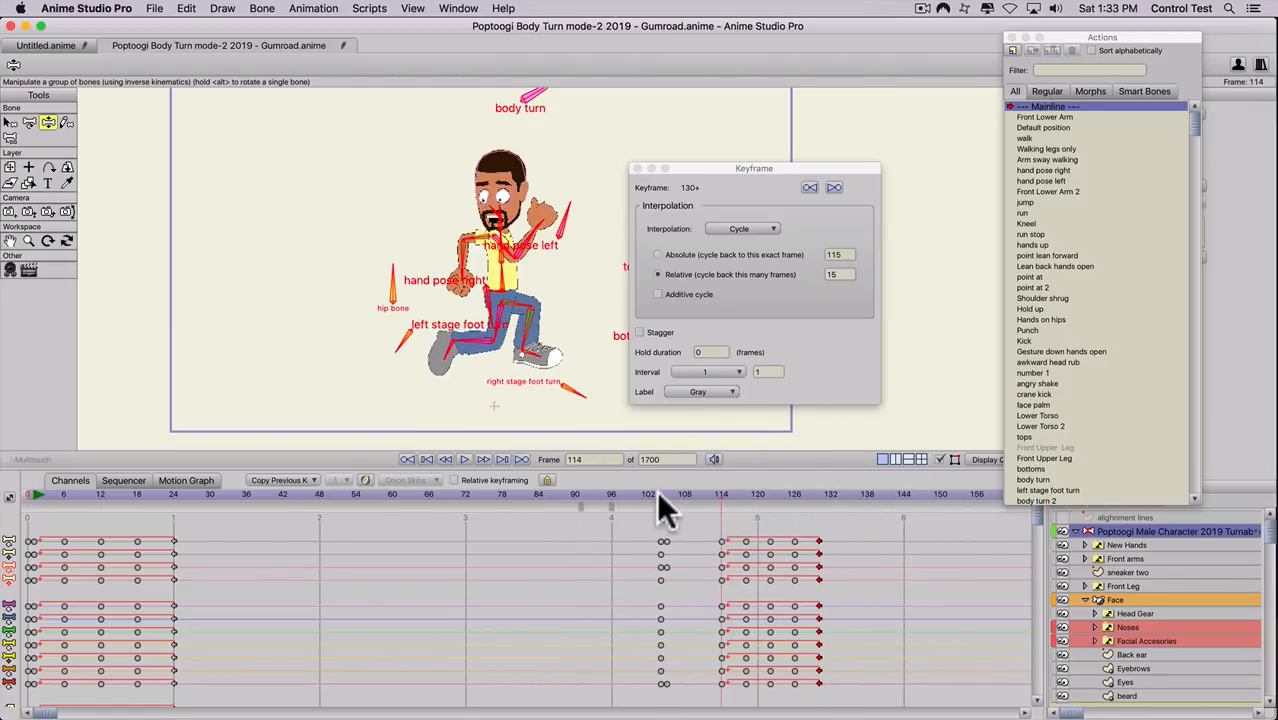
{"action": "left_click", "coordinate": [657, 492]}
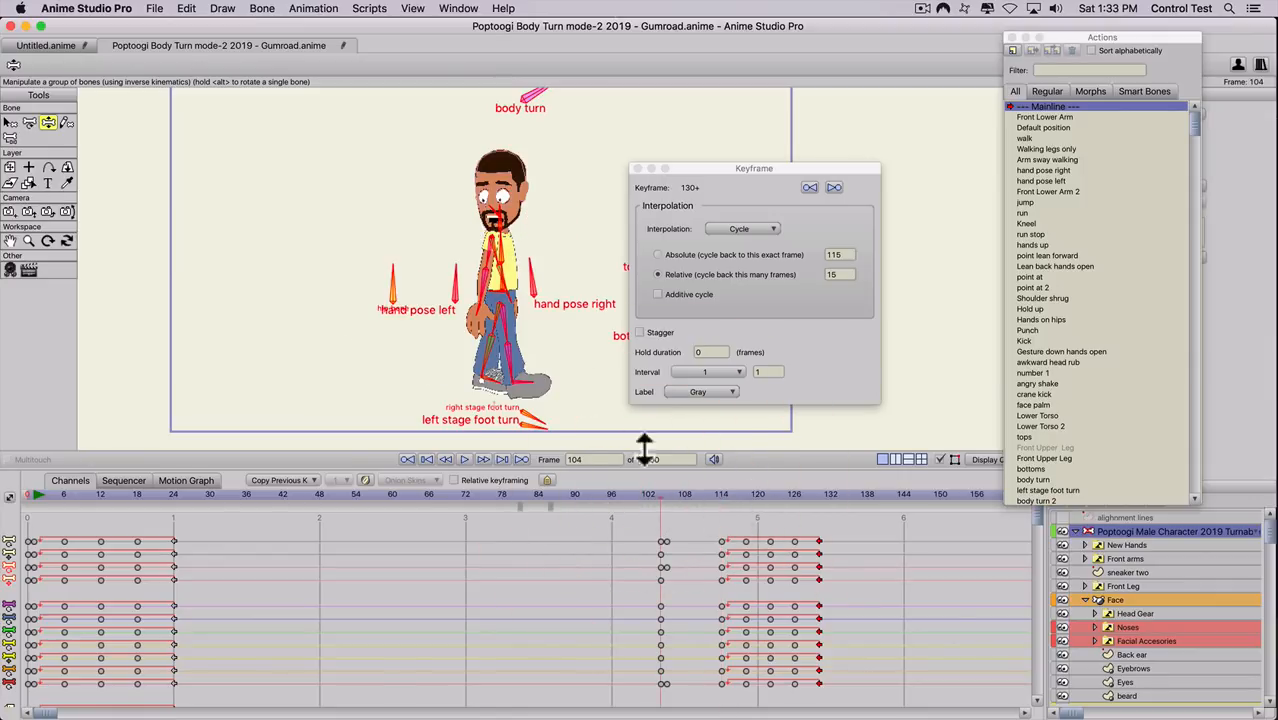
{"action": "left_click", "coordinate": [11, 168]}
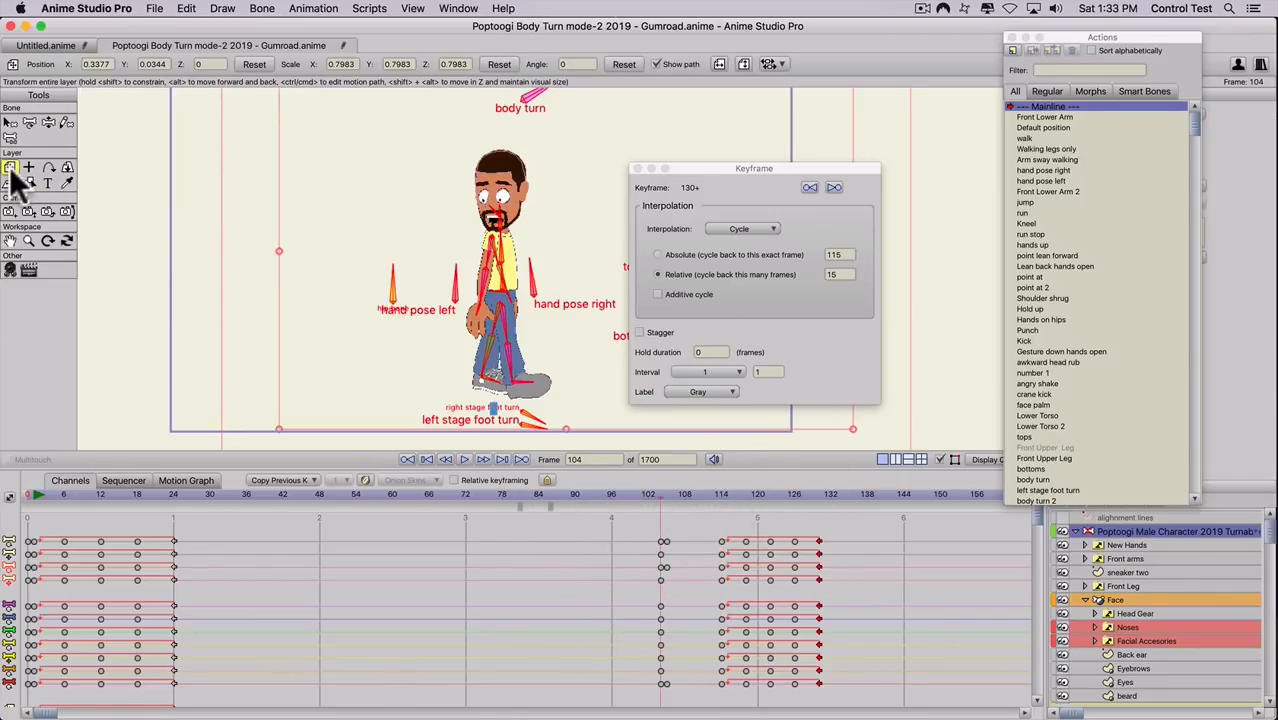
{"action": "left_click", "coordinate": [490, 310]}
{"action": "left_click_drag", "start_coordinate": [679, 491], "coordinate": [689, 497]}
{"action": "left_click_drag", "start_coordinate": [519, 328], "coordinate": [504, 300]}
{"action": "left_click", "coordinate": [621, 494]}
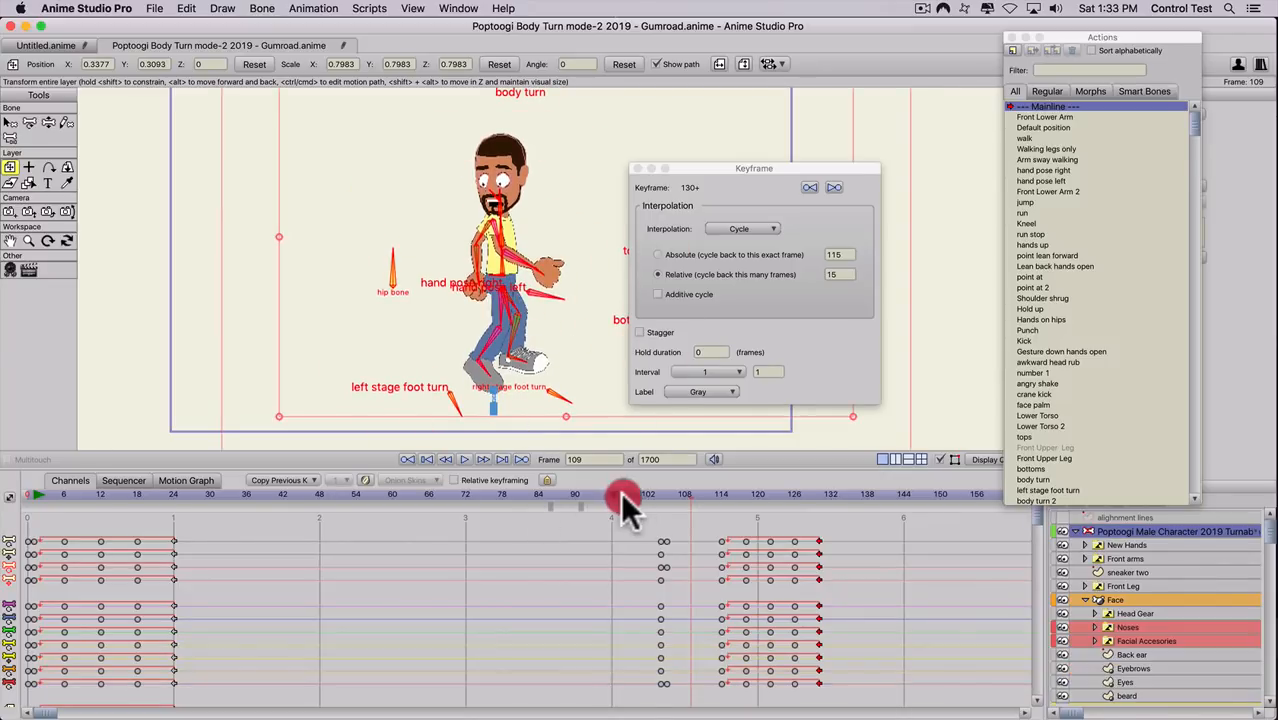
{"action": "left_click_drag", "start_coordinate": [621, 494], "coordinate": [660, 502]}
{"action": "key", "text": "super+z"}
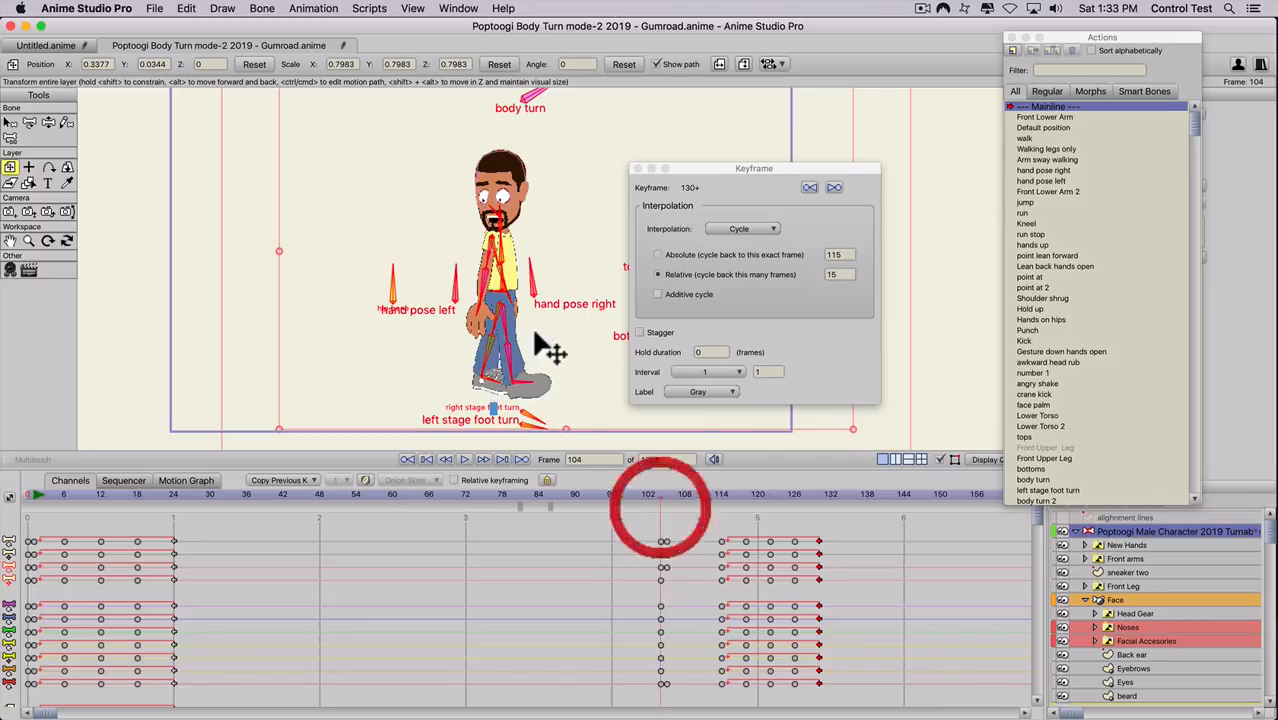
- Try raising the character layer to Y 0.2177 at frame 108, check it through frame 114, and undo the move
{"action": "left_click", "coordinate": [520, 309]}
{"action": "left_click", "coordinate": [686, 489]}
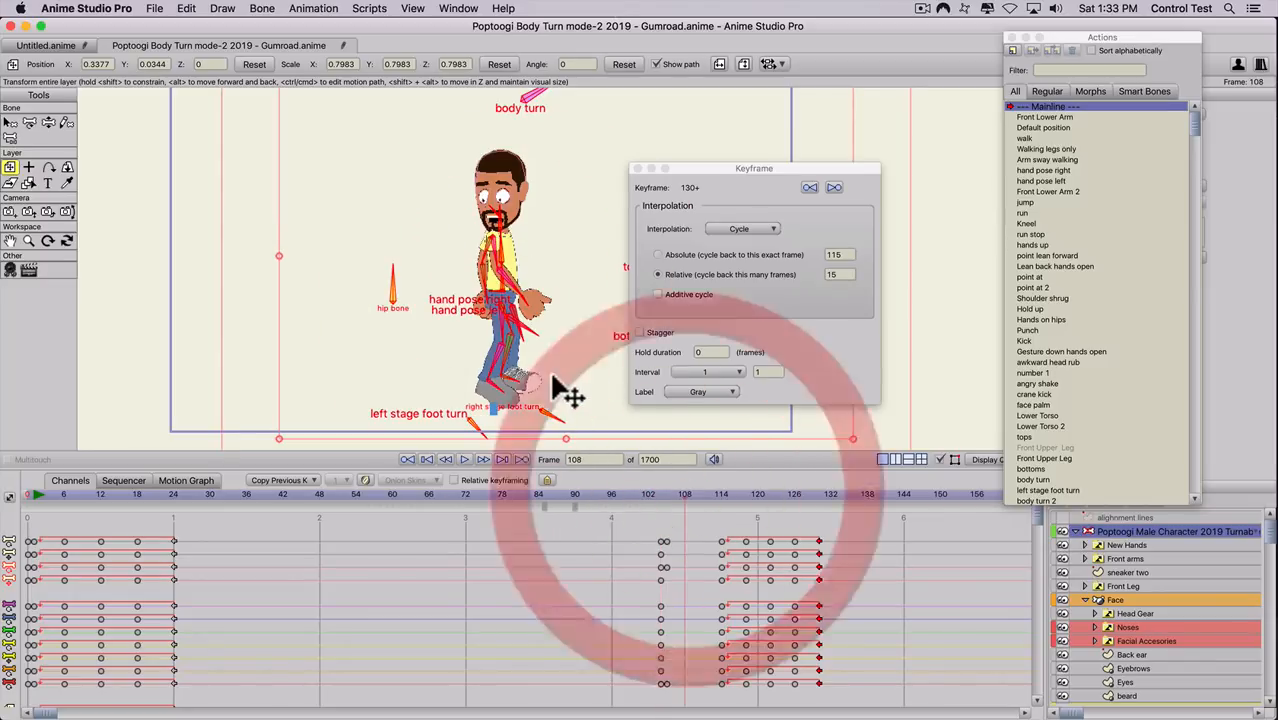
{"action": "left_click_drag", "start_coordinate": [553, 376], "coordinate": [554, 365]}
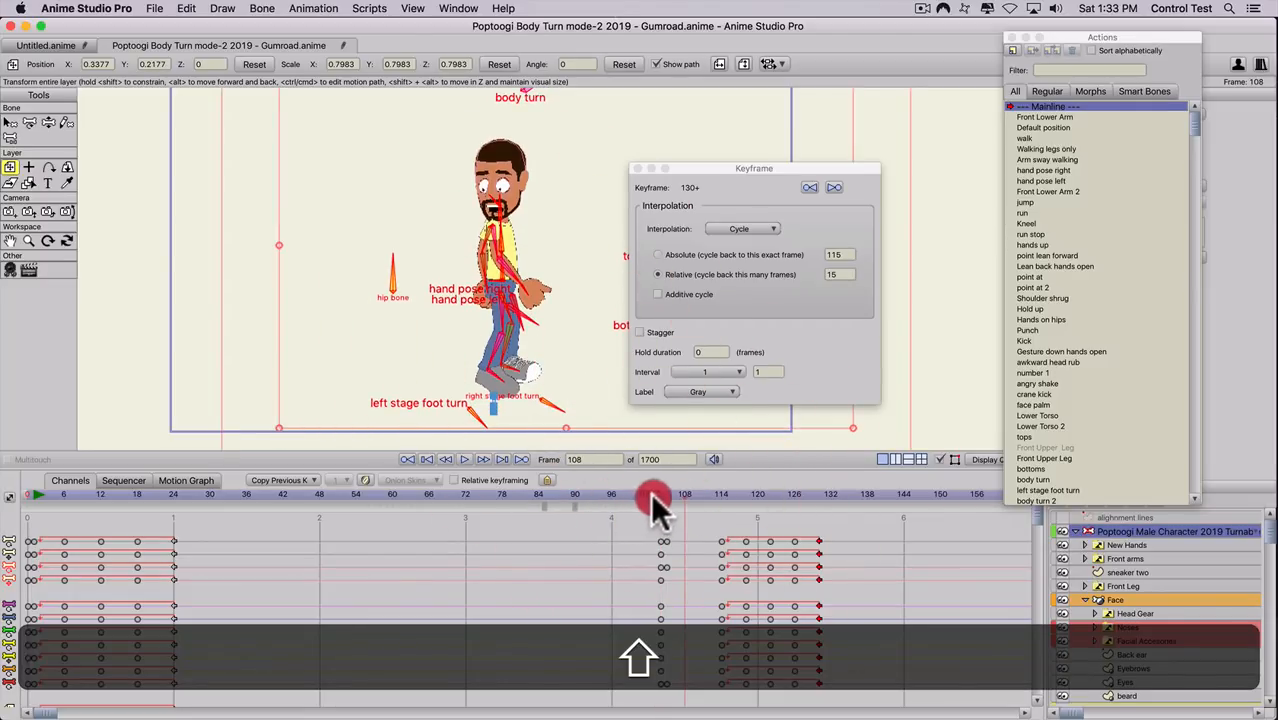
{"action": "left_click_drag", "start_coordinate": [650, 492], "coordinate": [719, 514]}
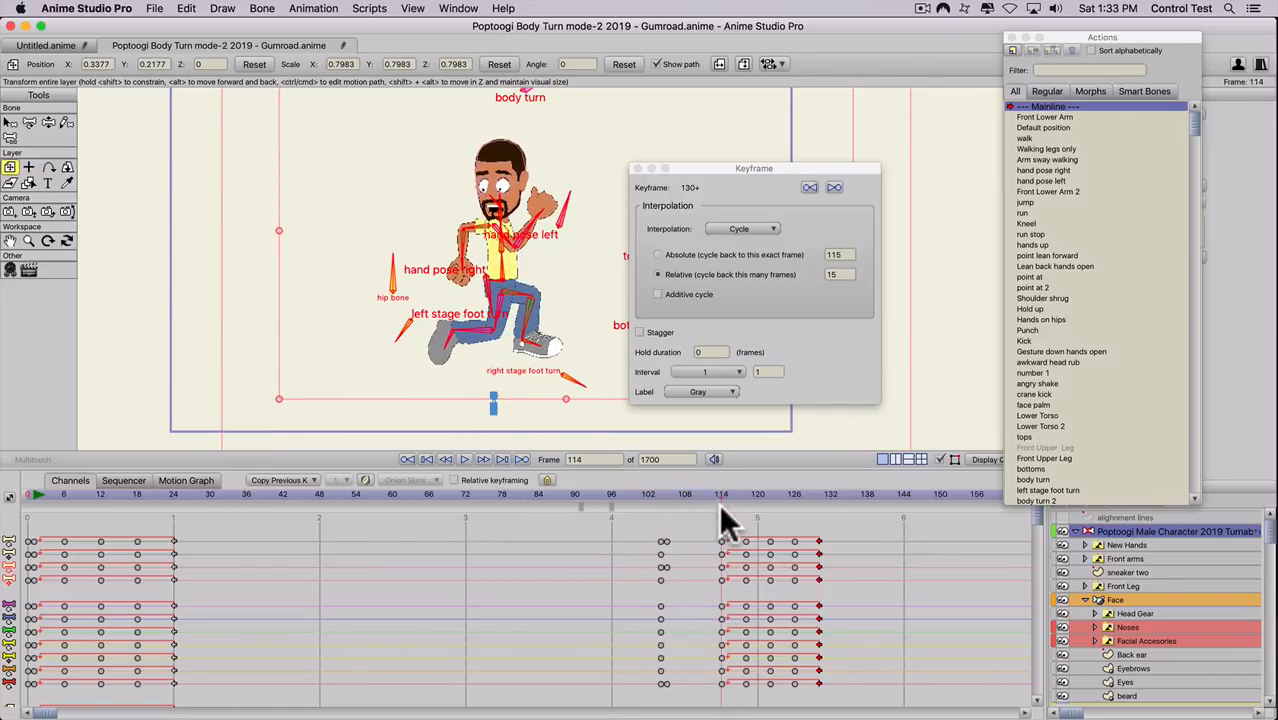
{"action": "left_click", "coordinate": [719, 503]}
{"action": "key", "text": "super+z"}
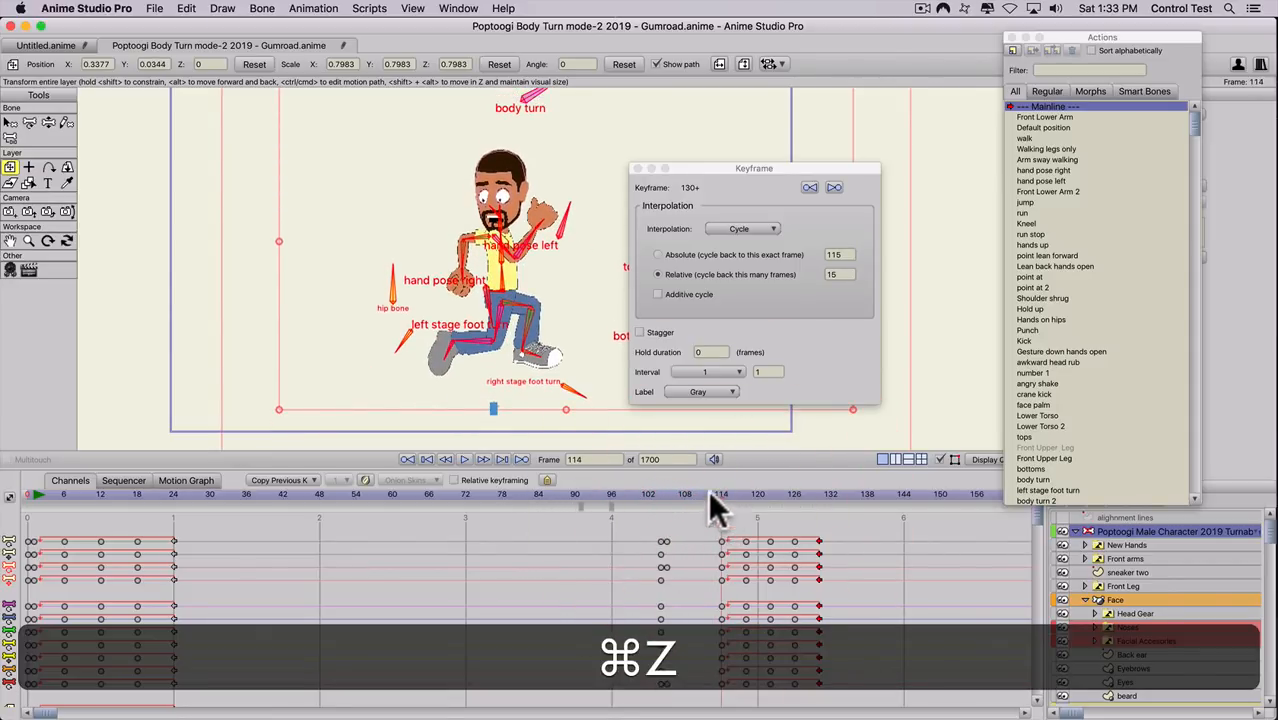
- Shift all the run-cycle keys earlier so the run starts at frame 109, and go to that frame
{"action": "left_click", "coordinate": [664, 495]}
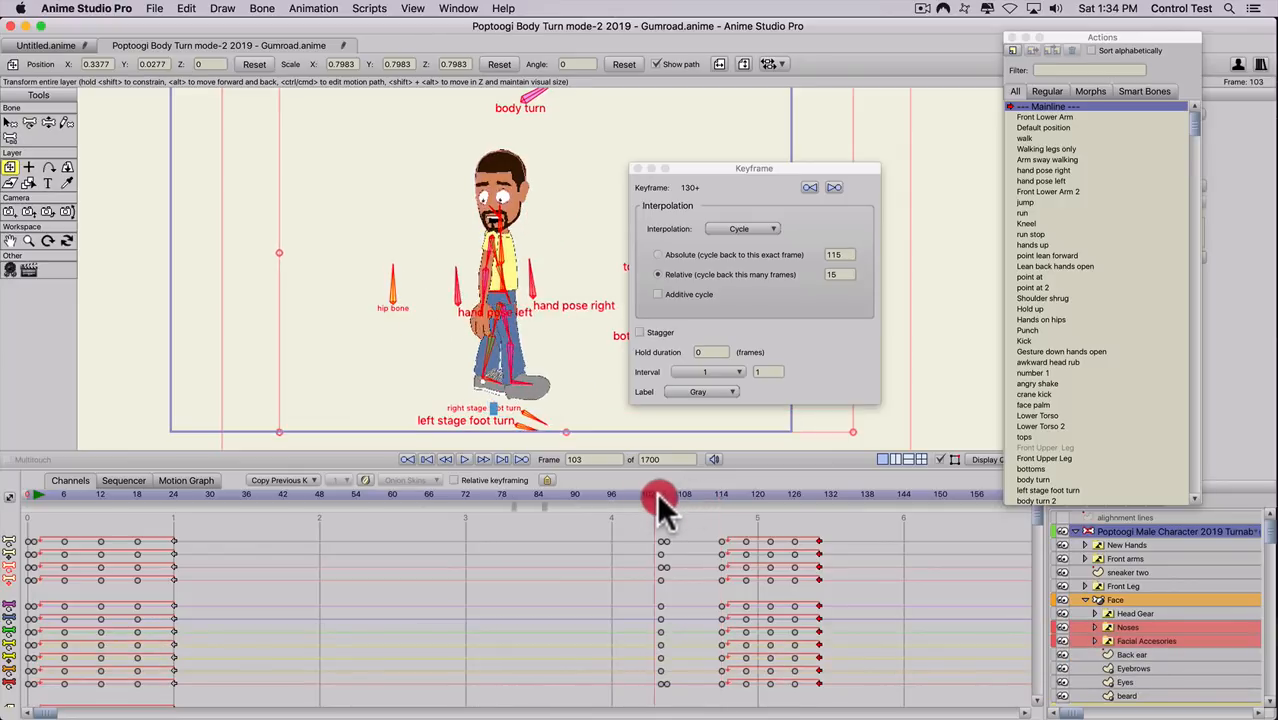
{"action": "left_click_drag", "start_coordinate": [667, 497], "coordinate": [880, 690]}
{"action": "left_click_drag", "start_coordinate": [714, 541], "coordinate": [690, 541]}
{"action": "left_click_drag", "start_coordinate": [650, 494], "coordinate": [694, 503]}
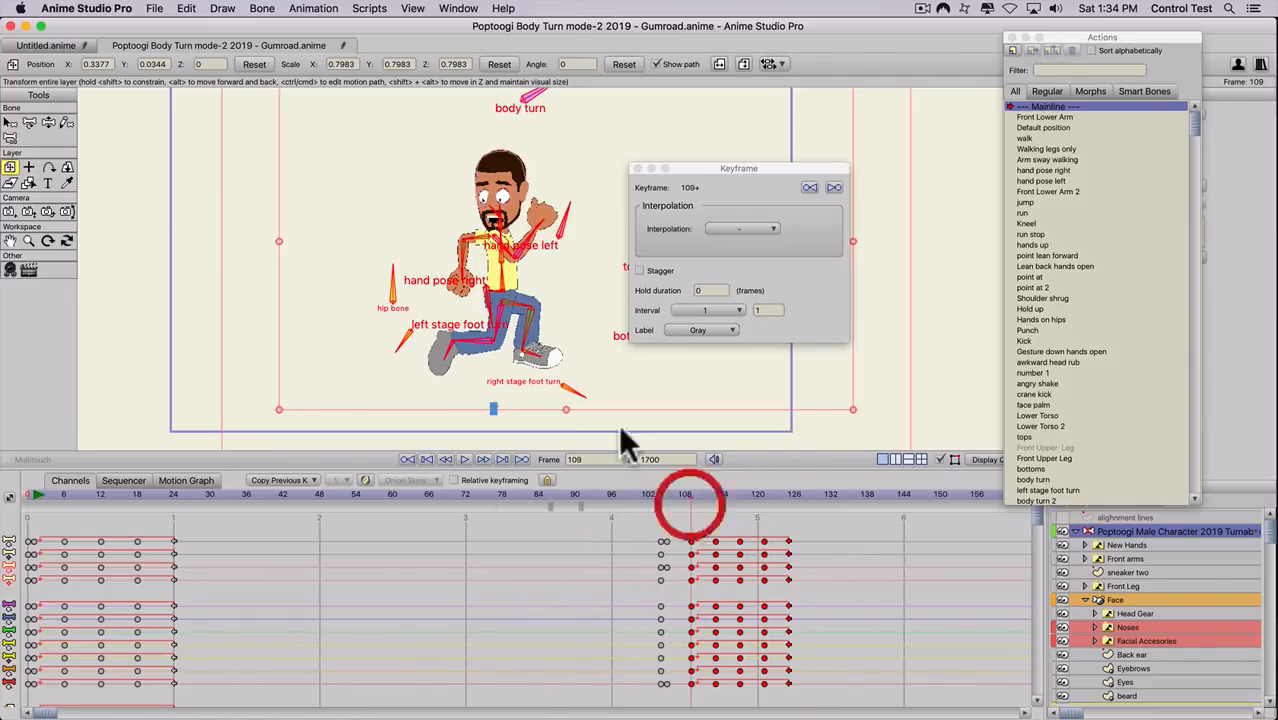
- Raise the character layer to Y 0.3617 at frame 109 and lower it to Y 0.1391 at frame 113
{"action": "left_click_drag", "start_coordinate": [508, 329], "coordinate": [510, 313]}
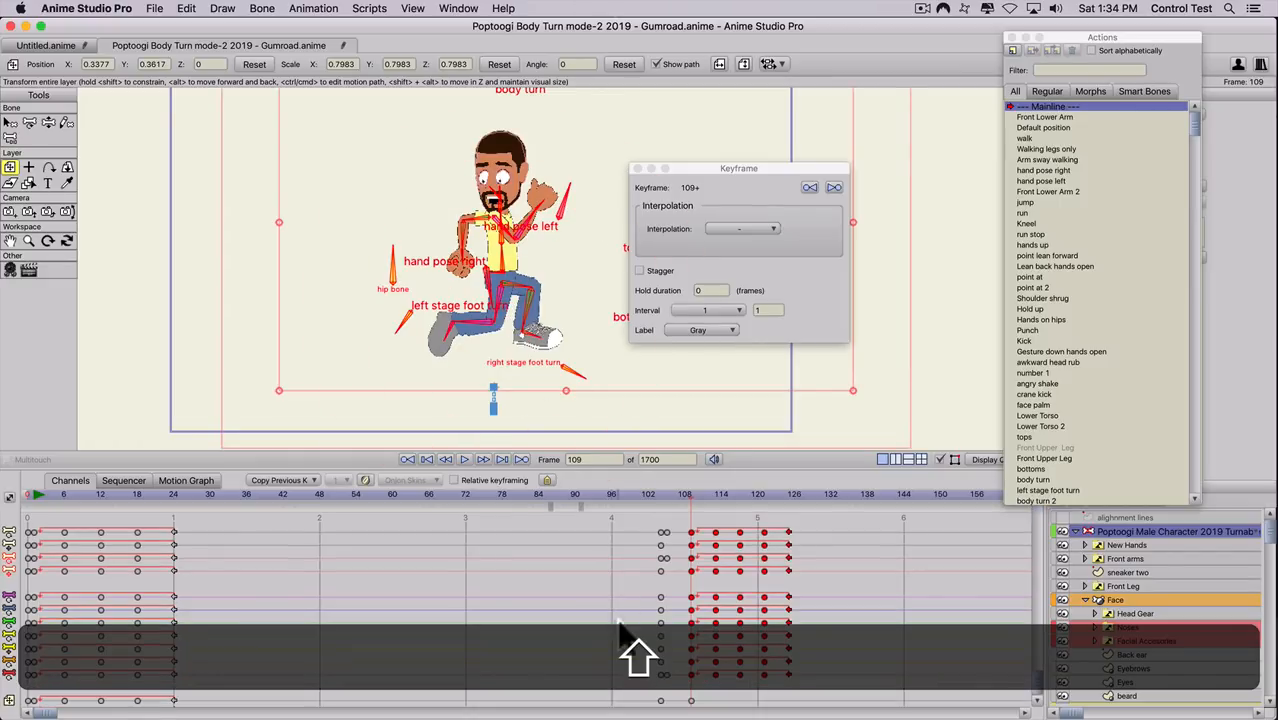
{"action": "left_click", "coordinate": [663, 495]}
{"action": "left_click_drag", "start_coordinate": [664, 492], "coordinate": [713, 516]}
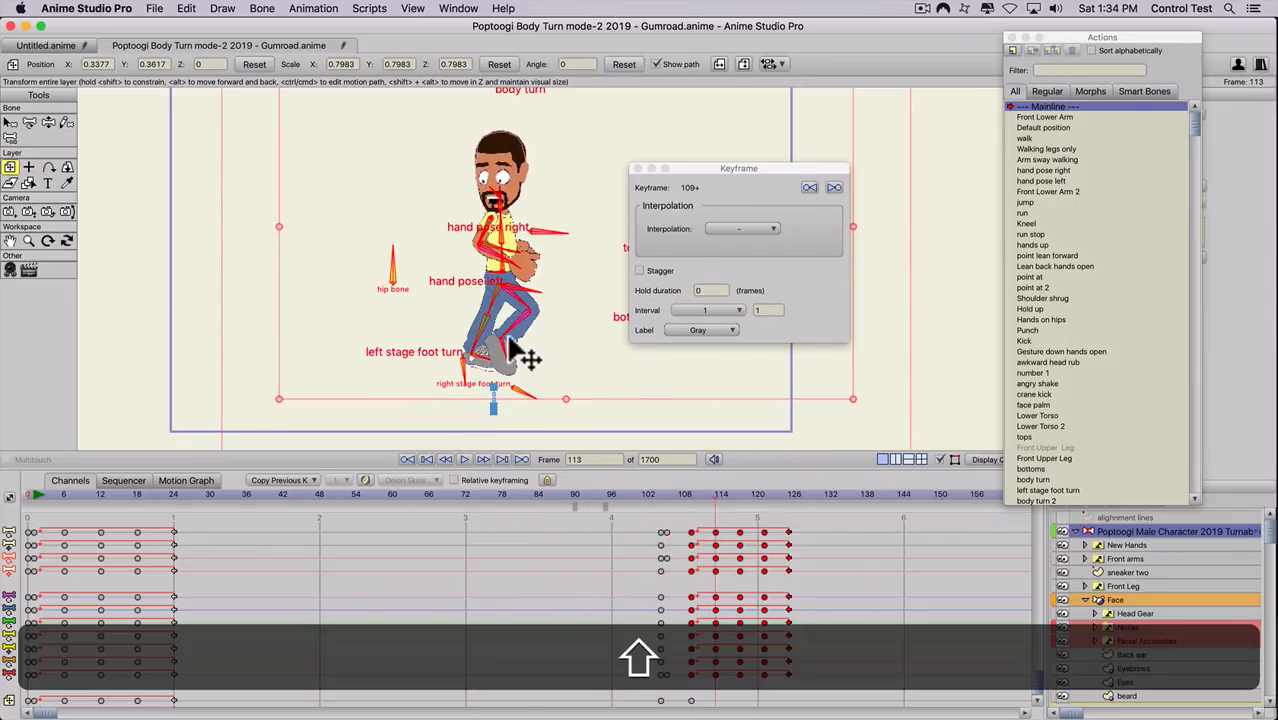
{"action": "left_click_drag", "start_coordinate": [514, 341], "coordinate": [518, 368]}
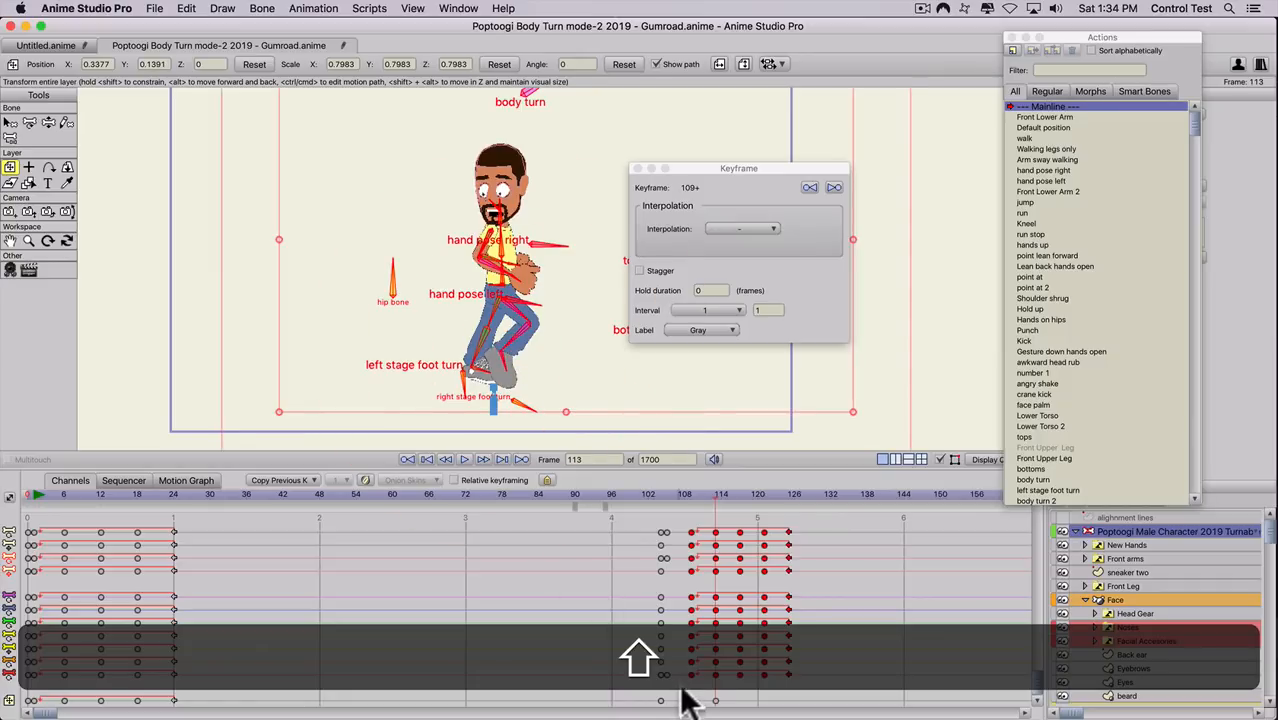
- Copy the layer-position keys of frames 109 and 113 to frames 117 and 125, and delete the extra key at frame 129
{"action": "left_click", "coordinate": [713, 700]}
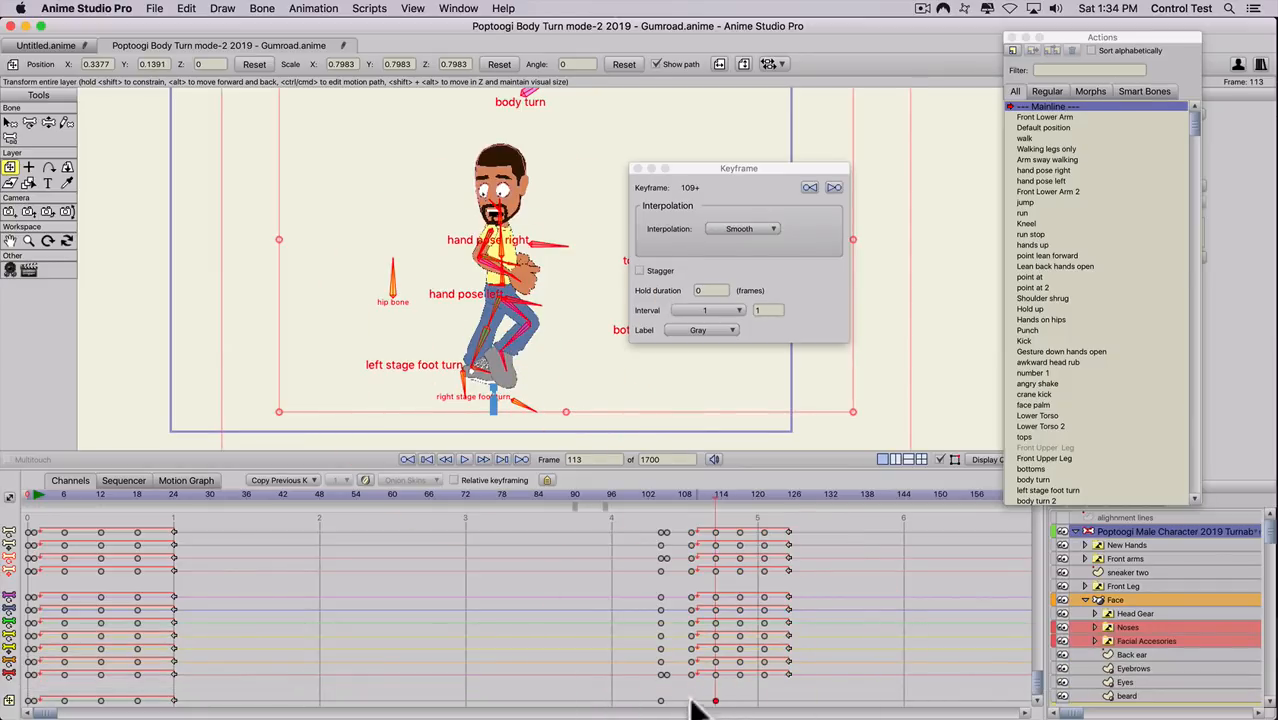
{"action": "left_click", "coordinate": [688, 493]}
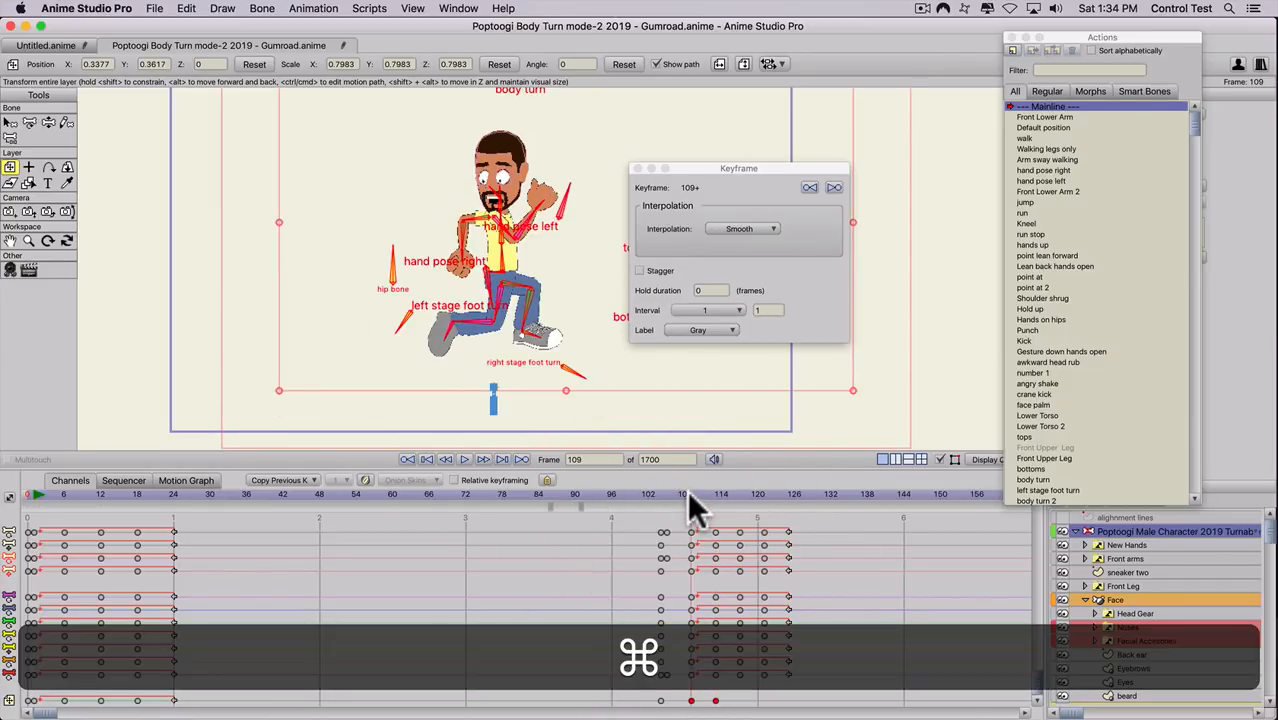
{"action": "key", "text": "super+c"}
{"action": "left_click_drag", "start_coordinate": [733, 492], "coordinate": [740, 492]}
{"action": "key", "text": "super+v"}
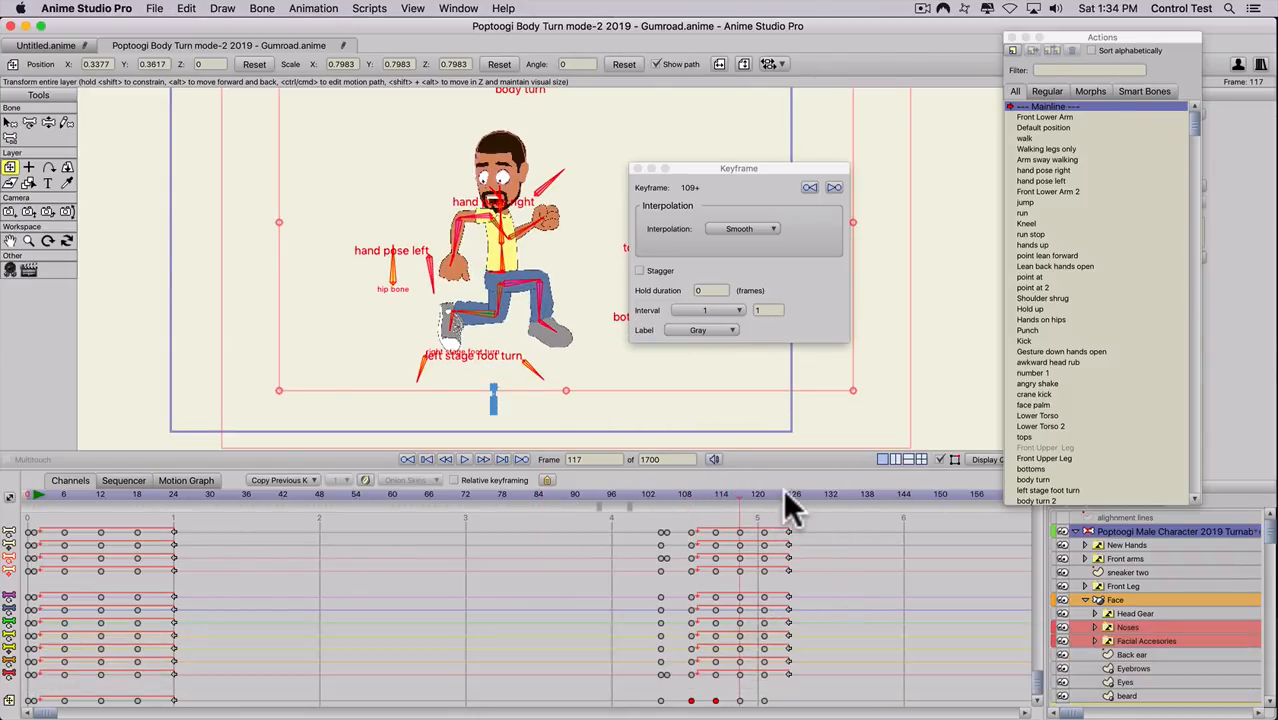
{"action": "left_click", "coordinate": [785, 493]}
{"action": "key", "text": "super+v"}
{"action": "left_click_drag", "start_coordinate": [806, 672], "coordinate": [831, 704]}
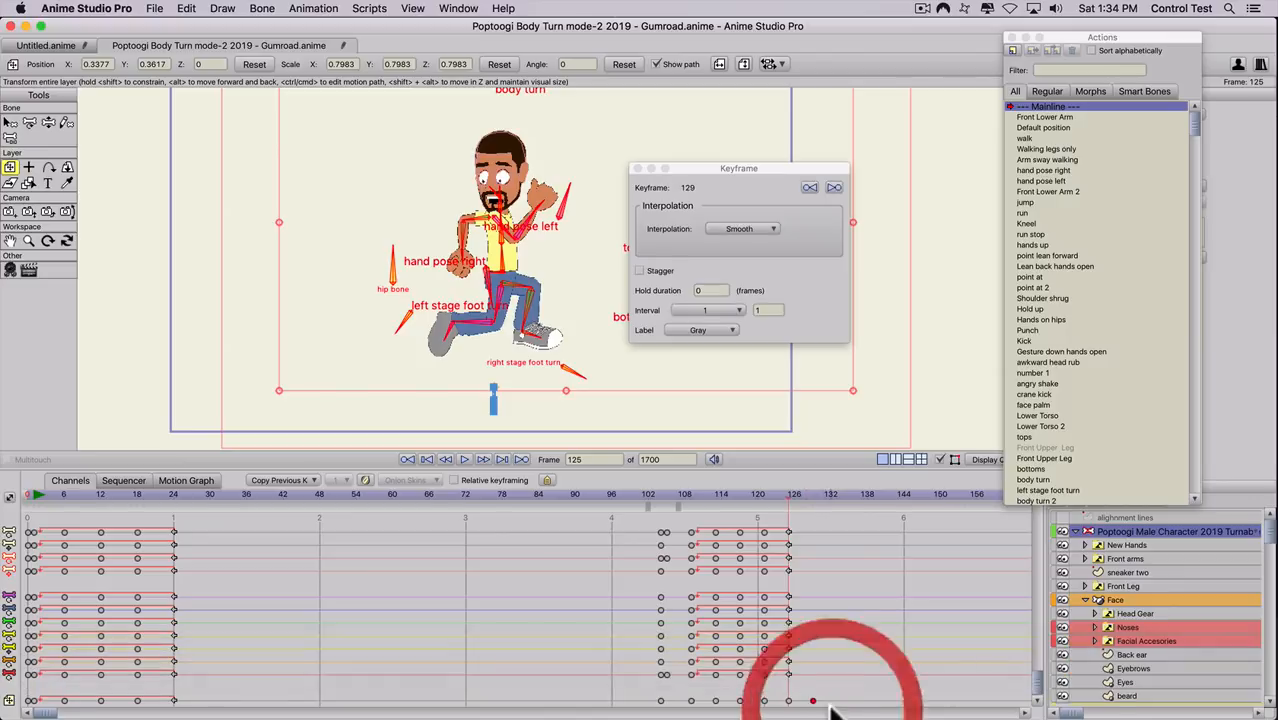
{"action": "key", "text": "BackSpace"}
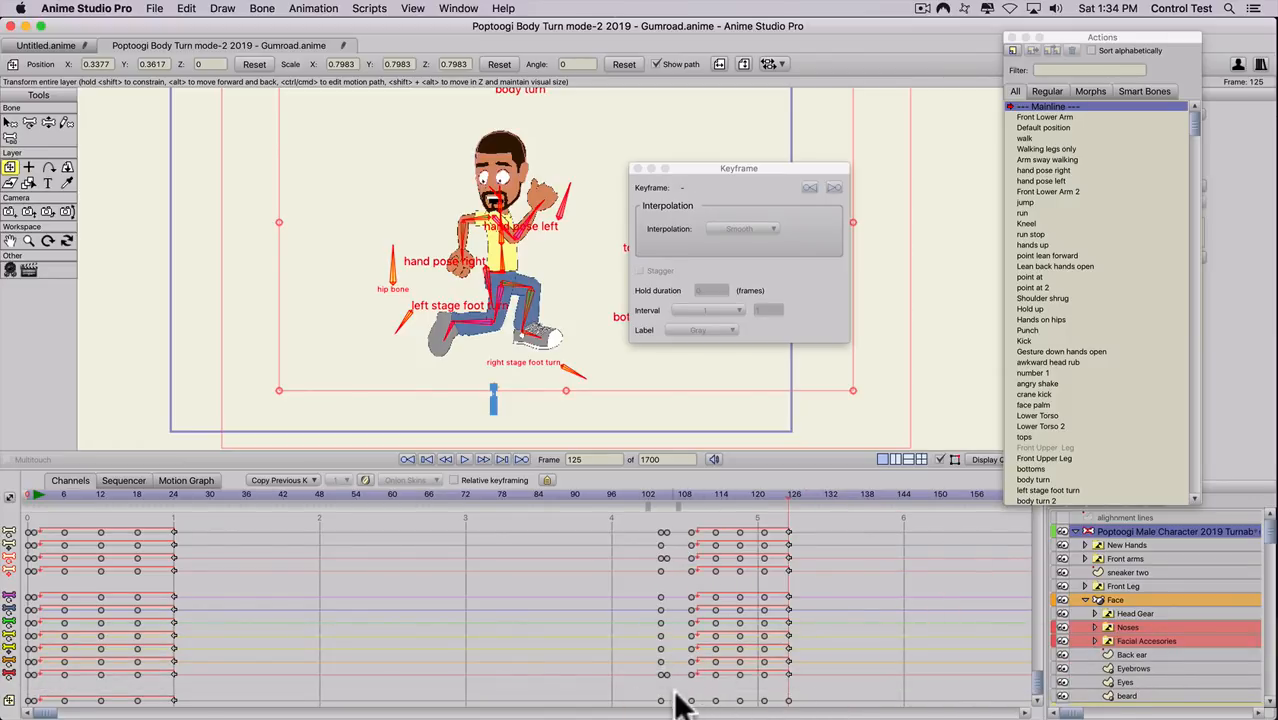
- Set the layer-position key at frame 125 to Cycle interpolation with a relative cycle of 15 frames
{"action": "left_click_drag", "start_coordinate": [719, 697], "coordinate": [676, 686]}
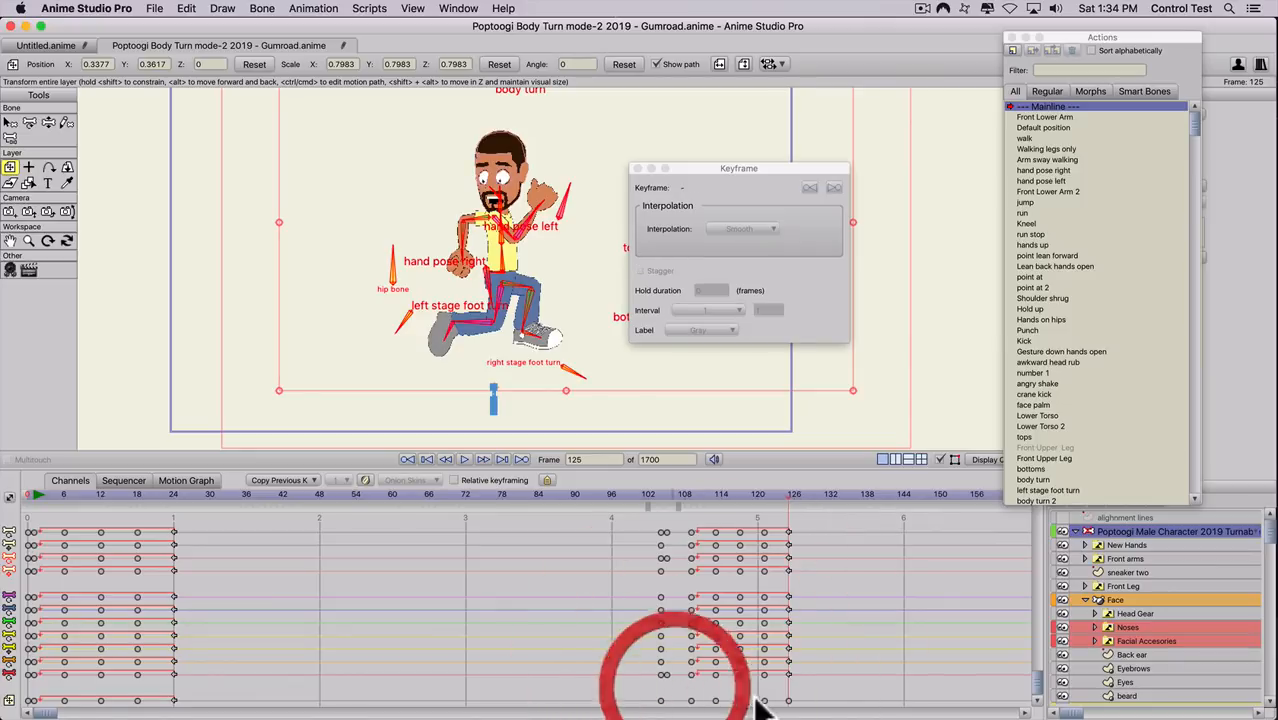
{"action": "left_click", "coordinate": [789, 700]}
{"action": "right_click", "coordinate": [789, 705]}
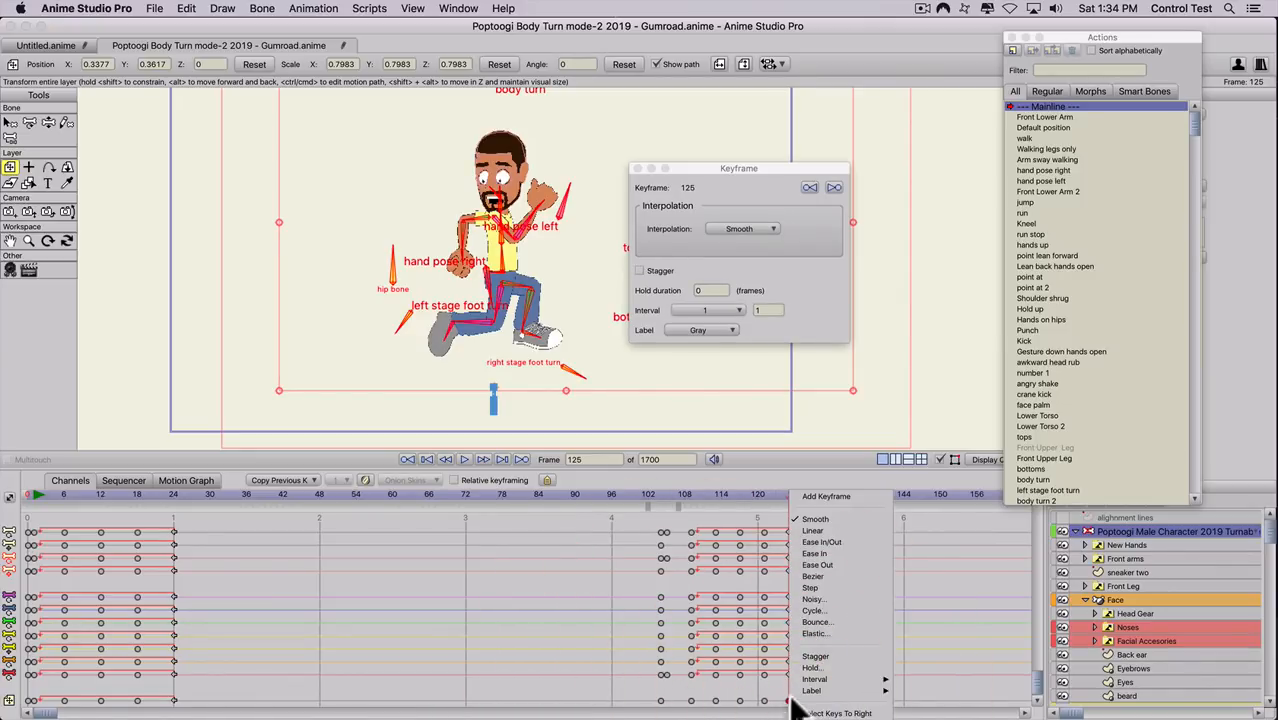
{"action": "left_click", "coordinate": [810, 610]}
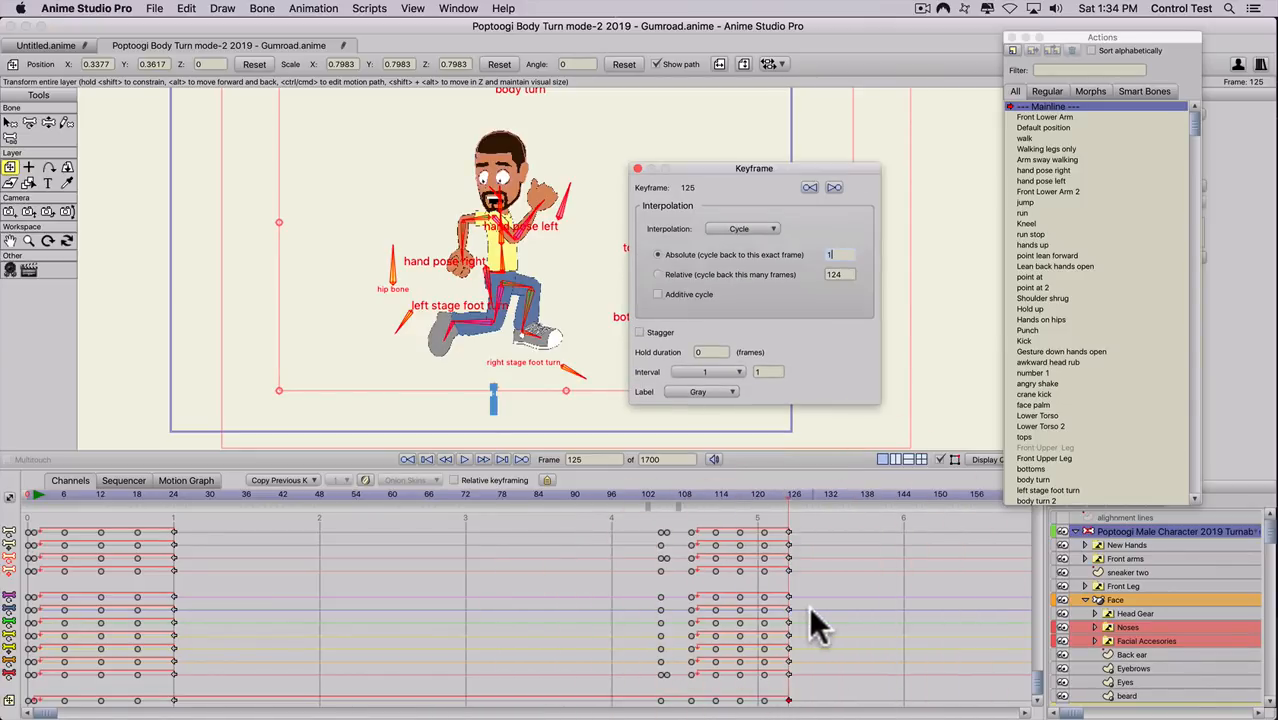
{"action": "left_click", "coordinate": [658, 274]}
{"action": "double_click", "coordinate": [833, 274]}
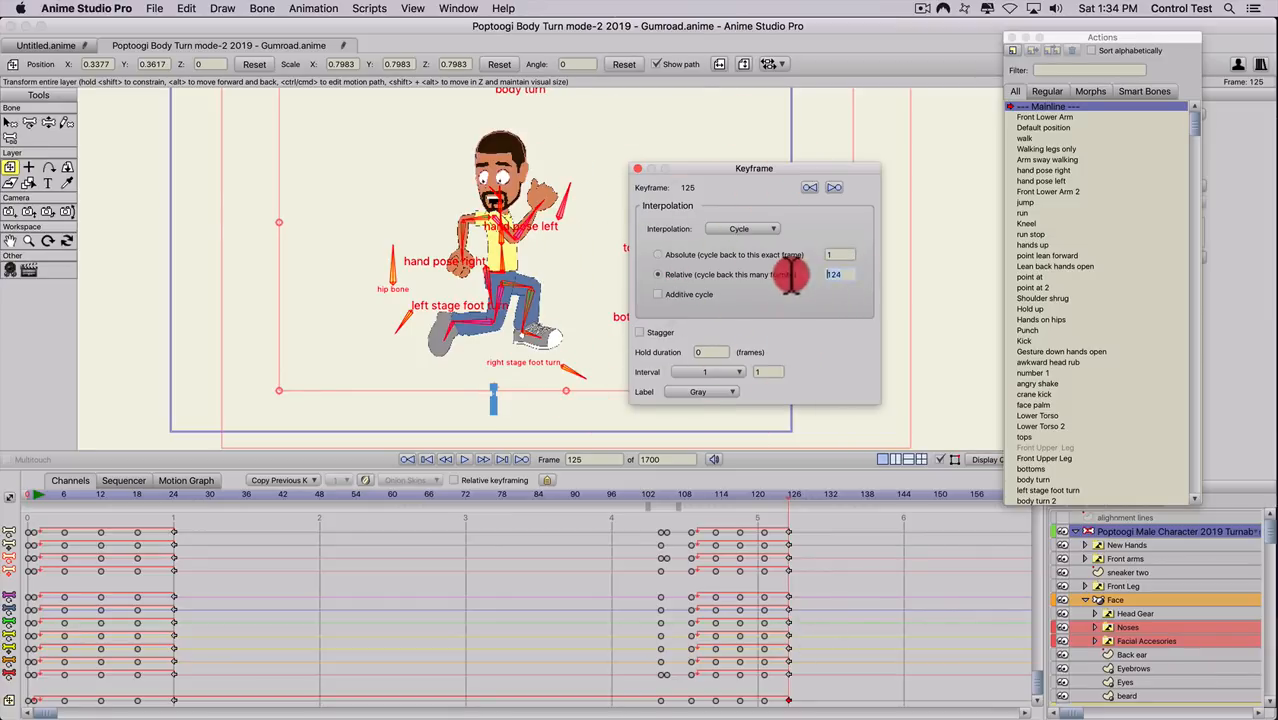
{"action": "type", "text": "1"}
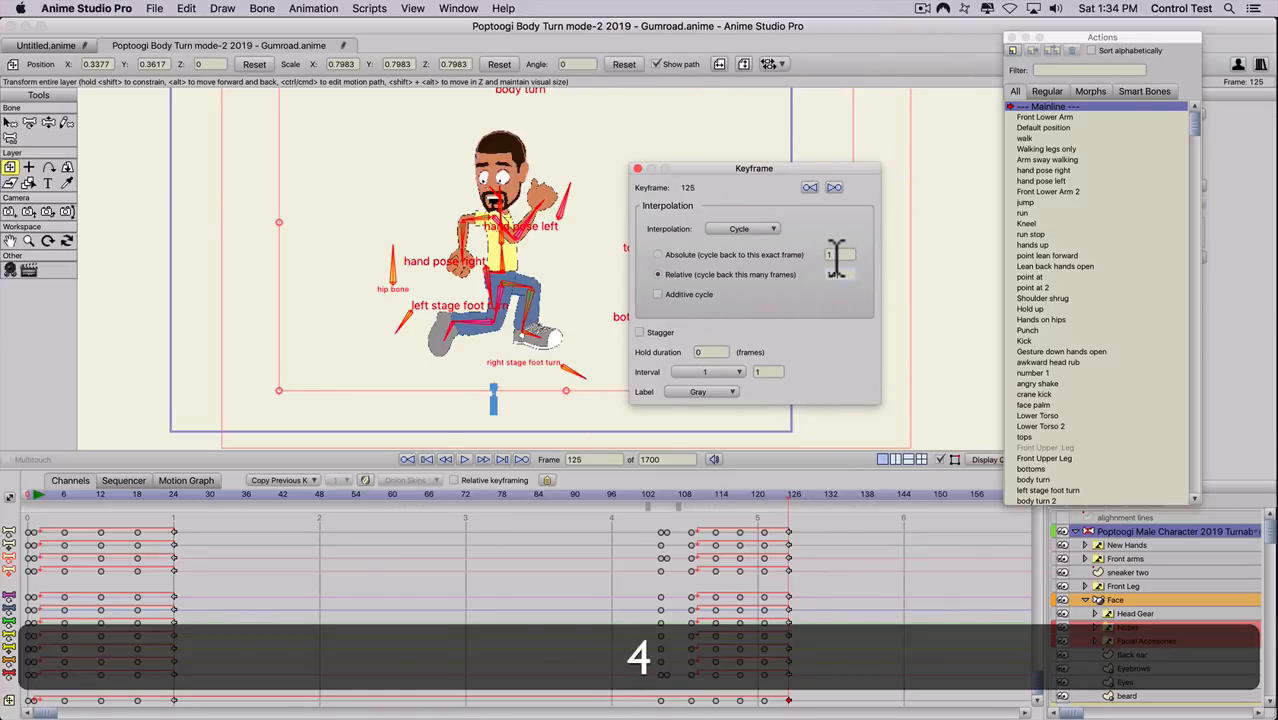
{"action": "left_click", "coordinate": [836, 257]}
{"action": "left_click", "coordinate": [839, 272]}
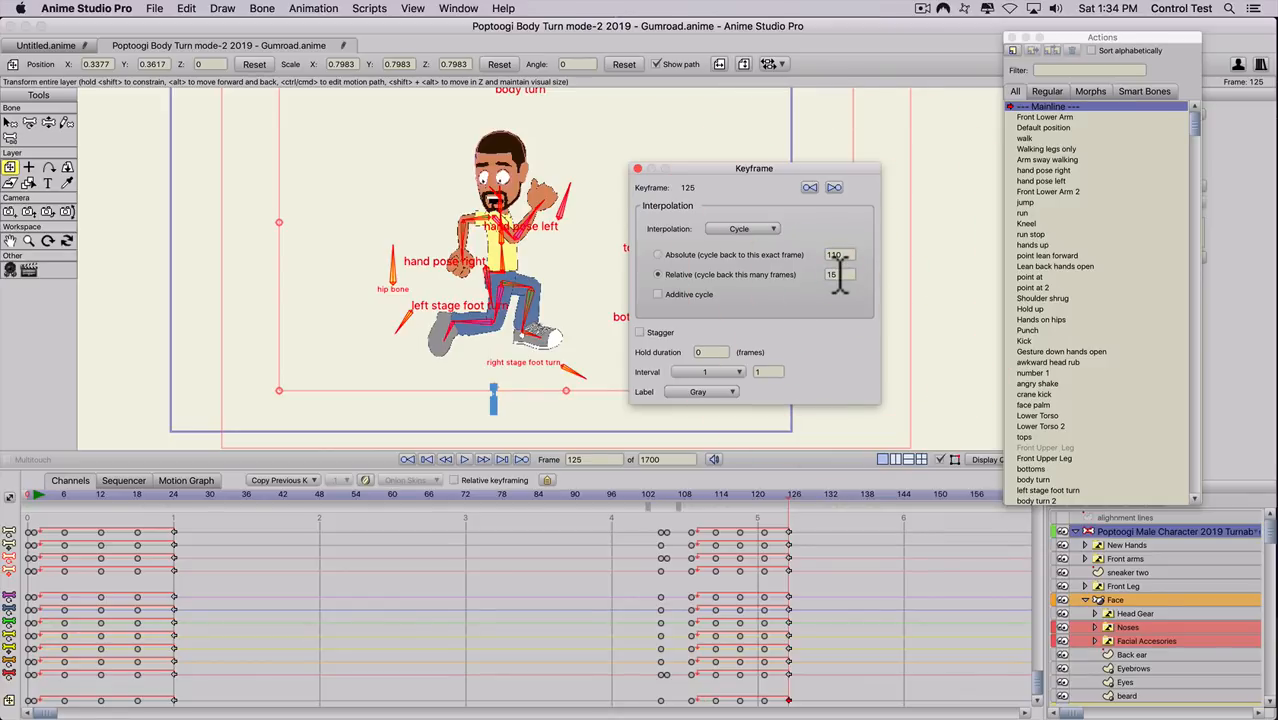
- Play the transition into the run to check the looping vertical bounce, and return to frame 108
{"action": "left_click_drag", "start_coordinate": [682, 495], "coordinate": [608, 503]}
{"action": "key", "text": "space"}
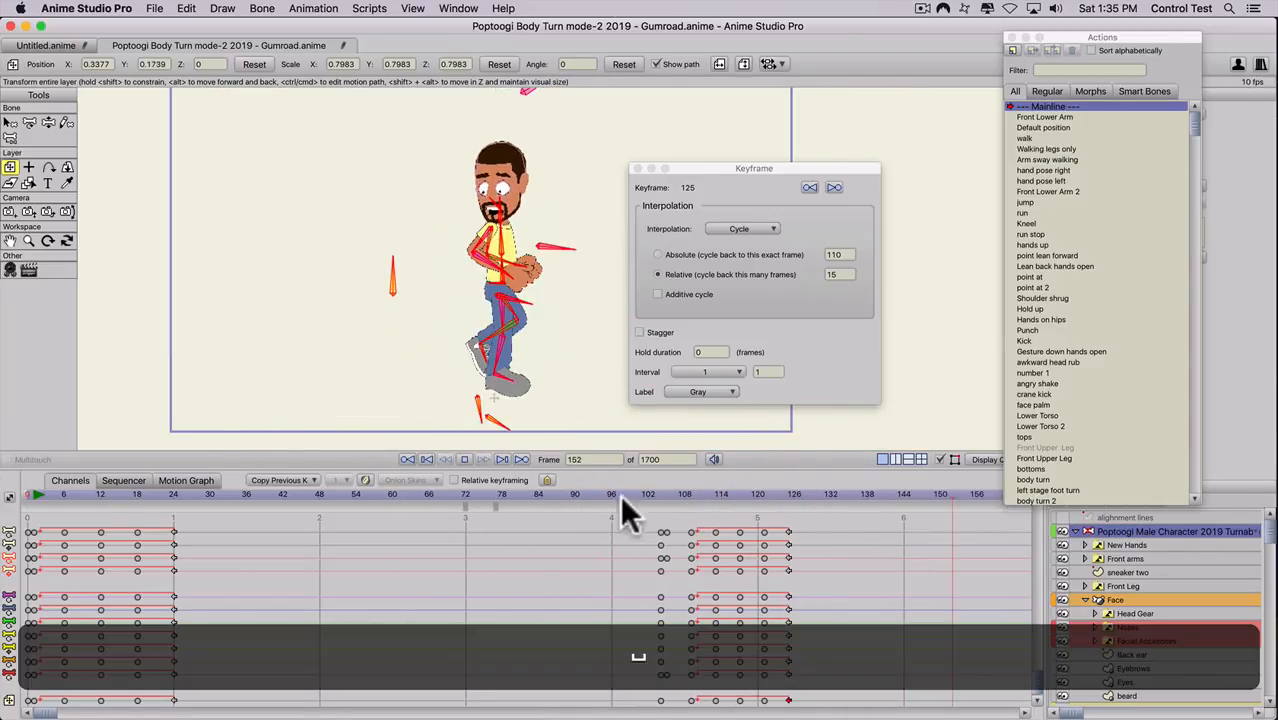
{"action": "key", "text": "space"}
{"action": "left_click", "coordinate": [674, 493]}
{"action": "left_click_drag", "start_coordinate": [674, 493], "coordinate": [684, 493]}
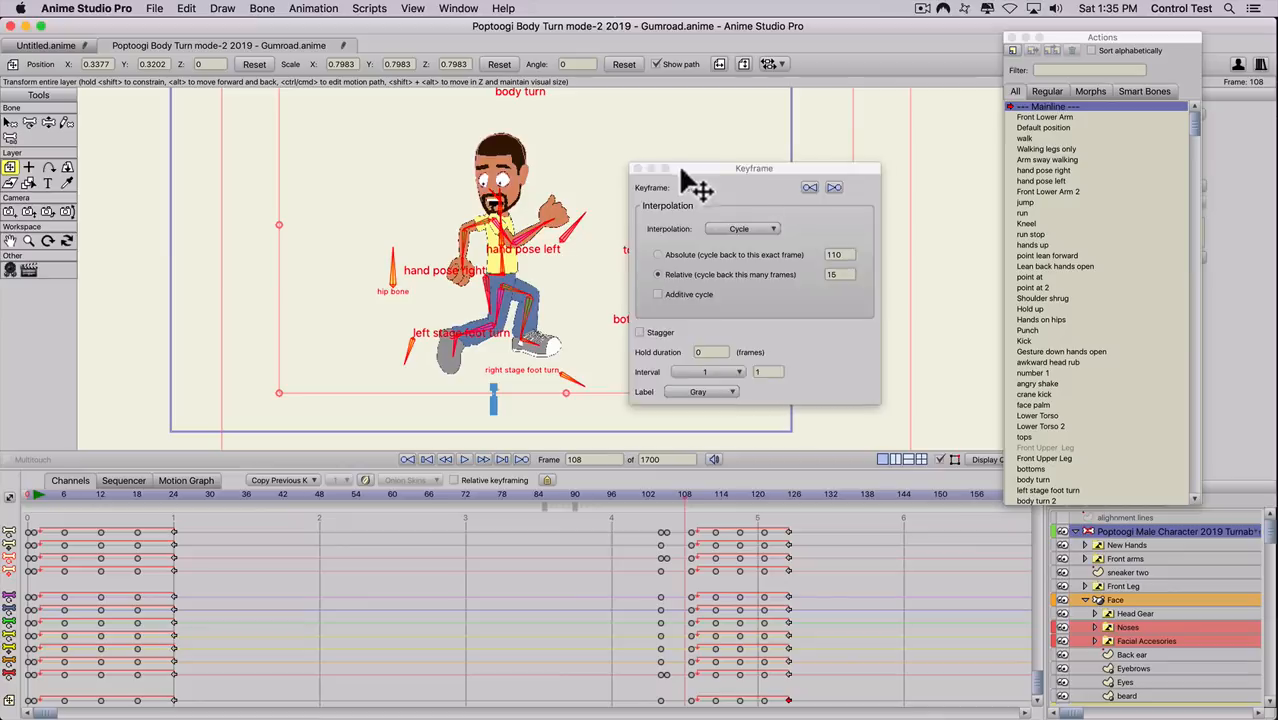
- On the Face layer, key the head turn bone's current pose at frame 116
{"action": "left_click_drag", "start_coordinate": [680, 170], "coordinate": [763, 134]}
{"action": "left_click", "coordinate": [1112, 599]}
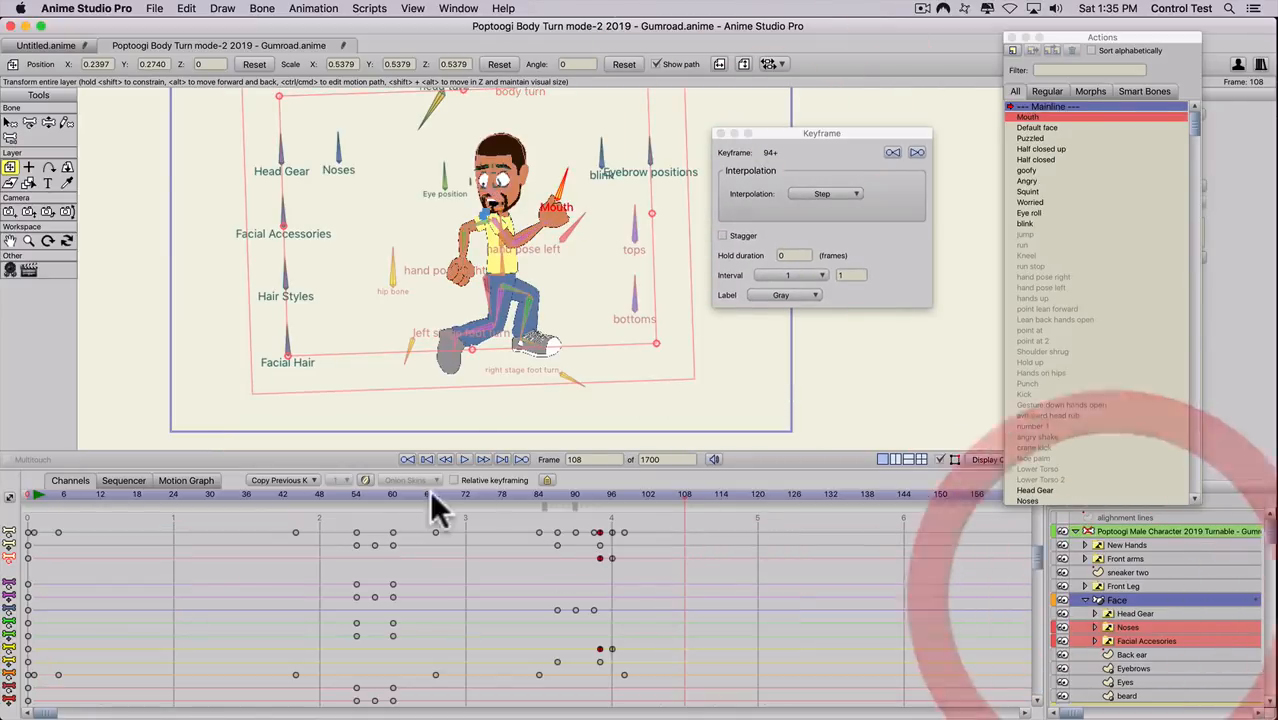
{"action": "left_click_drag", "start_coordinate": [460, 493], "coordinate": [732, 504]}
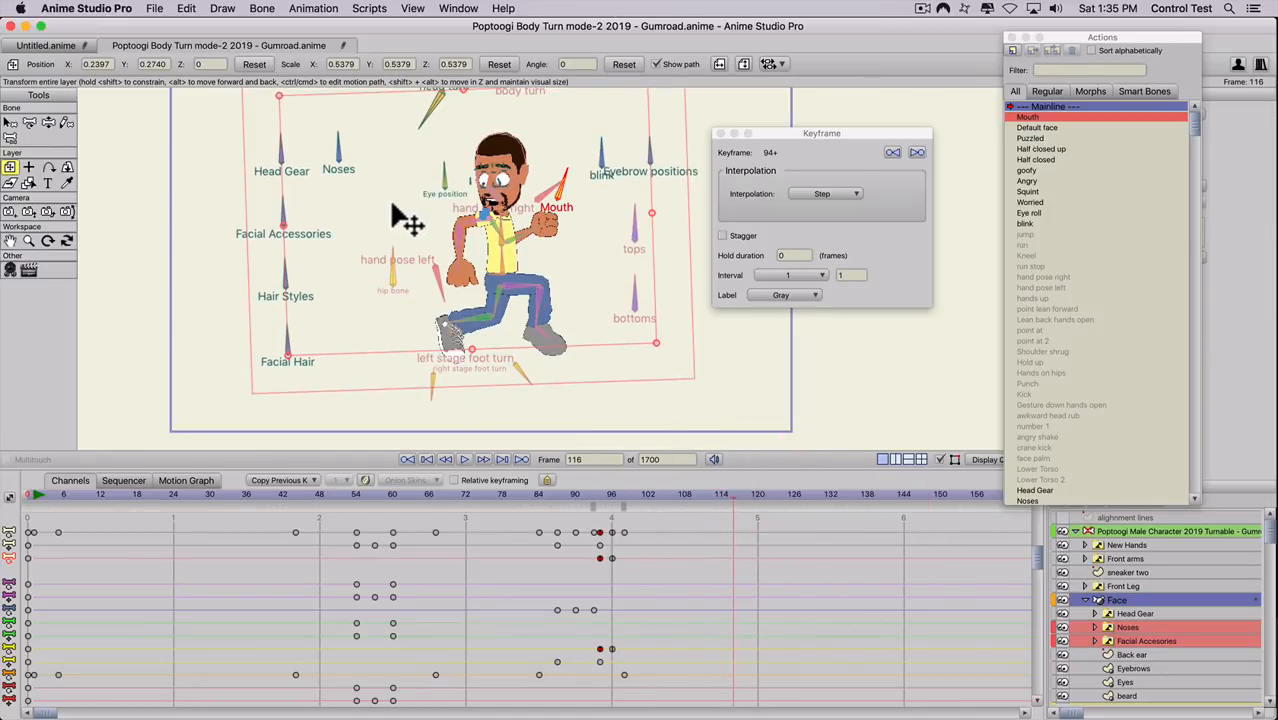
{"action": "key", "text": "z"}
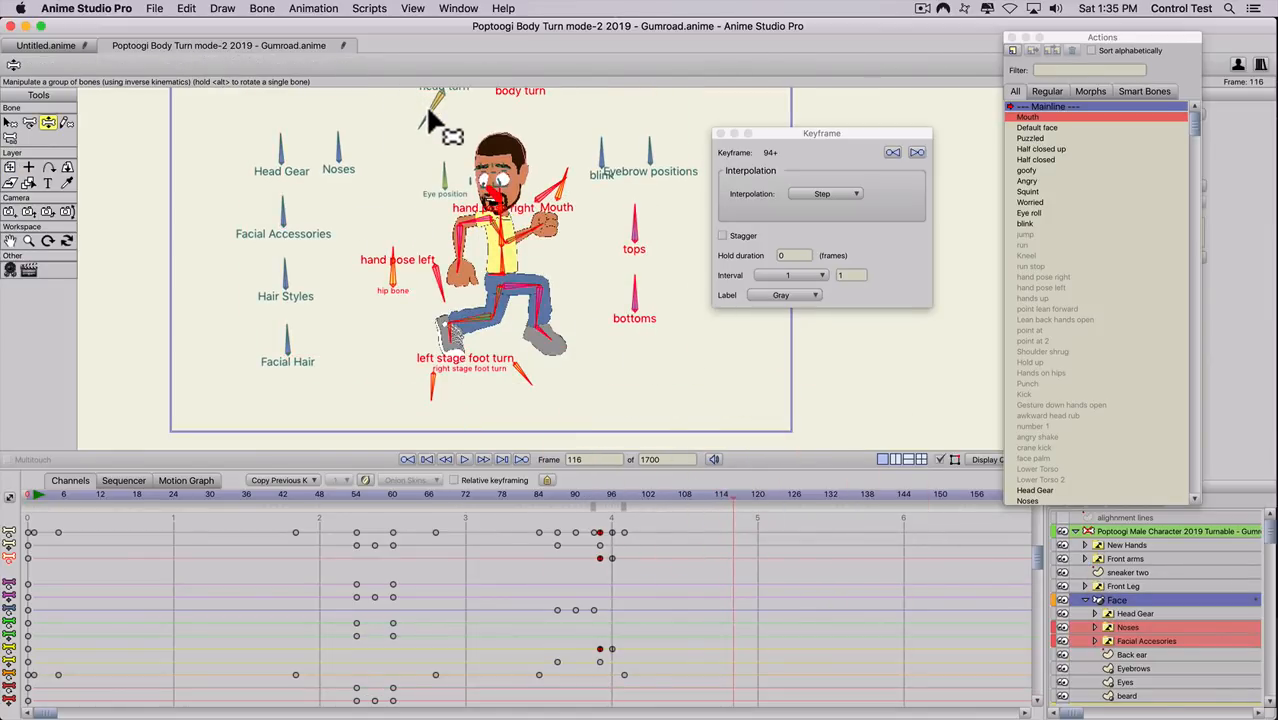
{"action": "left_click", "coordinate": [427, 108]}
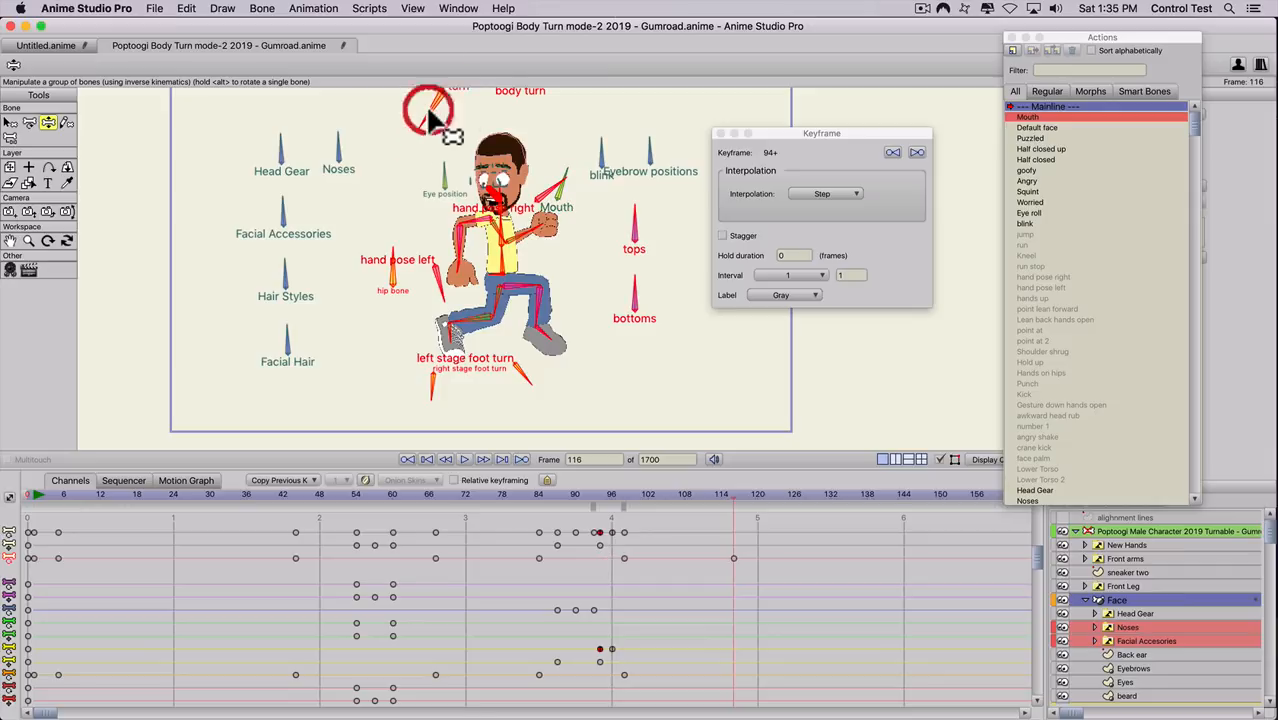
- Rotate the head turn bone to an angle of about 307 at frame 121, and shift the new keys to frame 133
{"action": "left_click", "coordinate": [761, 493]}
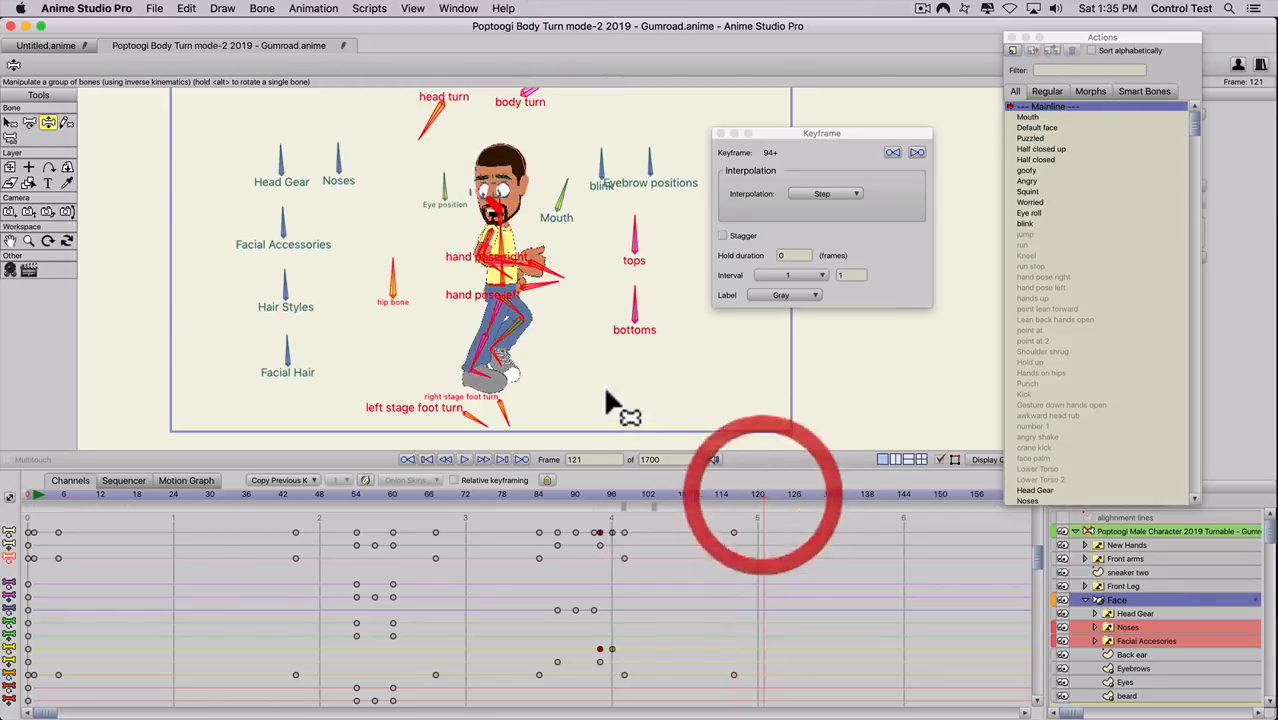
{"action": "key", "text": "t"}
{"action": "left_click_drag", "start_coordinate": [424, 134], "coordinate": [476, 133]}
{"action": "left_click_drag", "start_coordinate": [760, 532], "coordinate": [834, 531]}
{"action": "left_click", "coordinate": [709, 497]}
{"action": "key", "text": "space"}
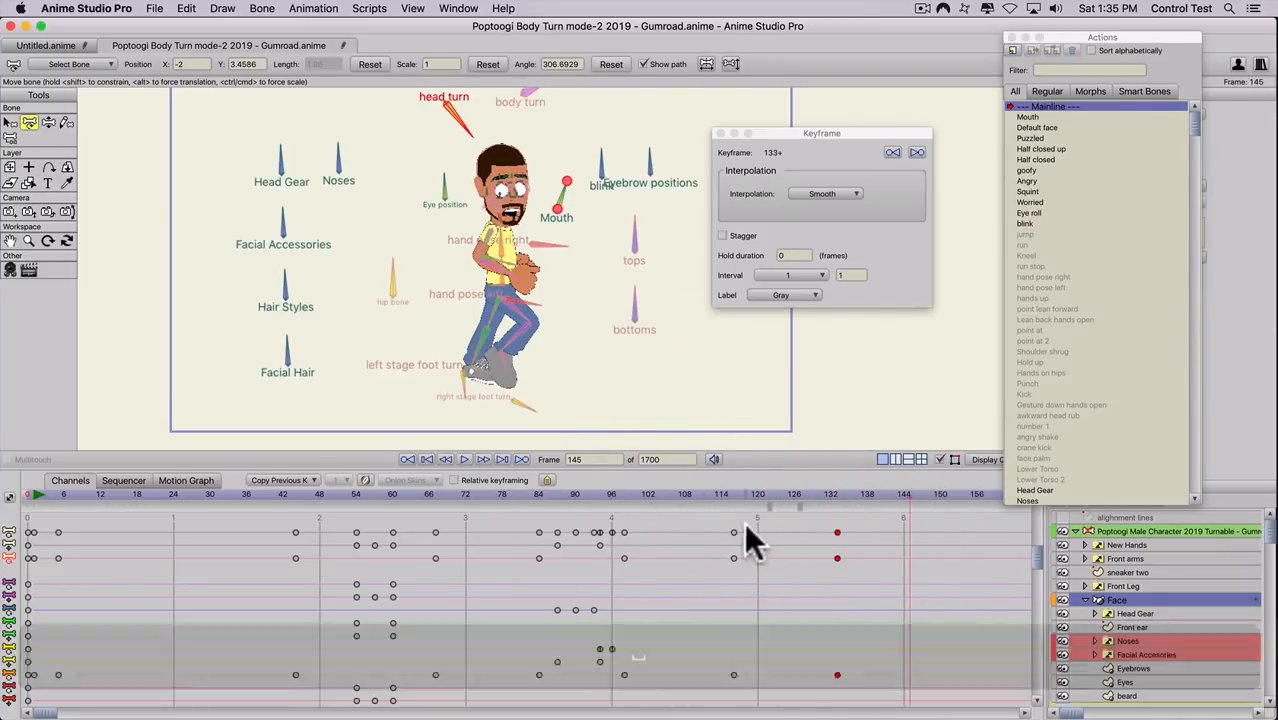
- Key the Eye position bone at frame 122 and shift it slightly at frame 128
{"action": "left_click", "coordinate": [766, 494]}
{"action": "key", "text": "z"}
{"action": "left_click", "coordinate": [447, 195]}
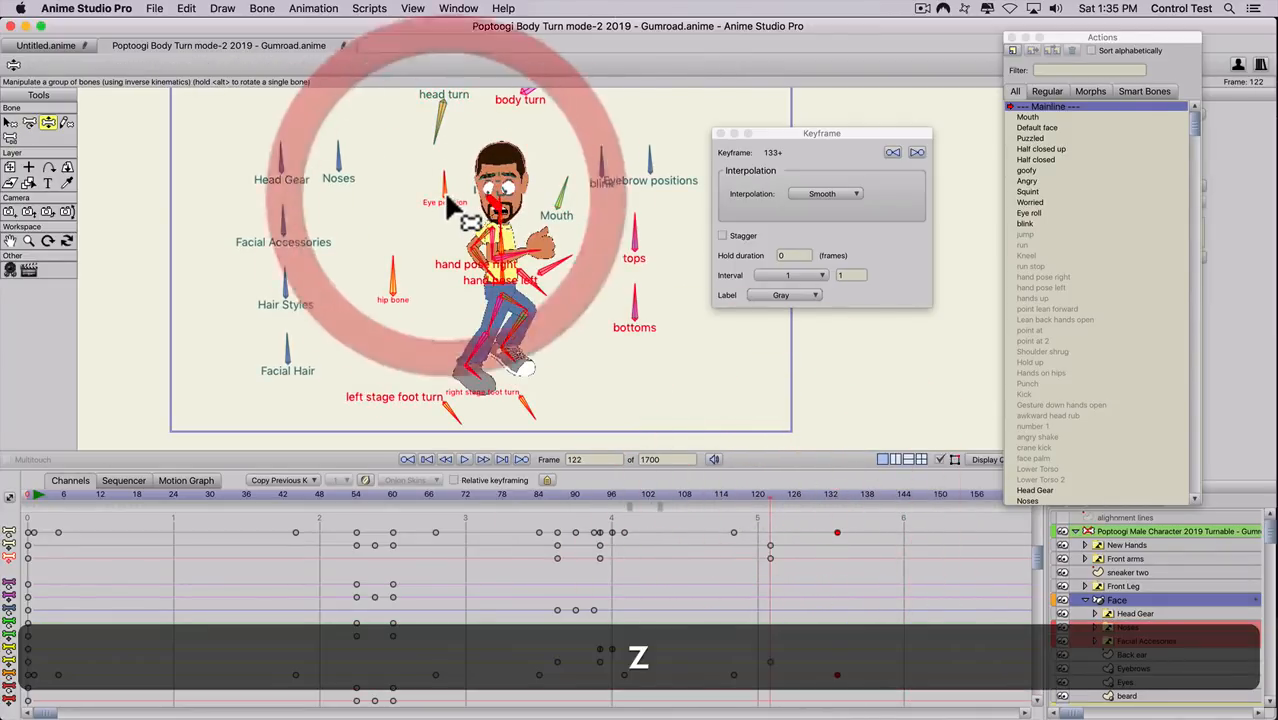
{"action": "left_click", "coordinate": [806, 494]}
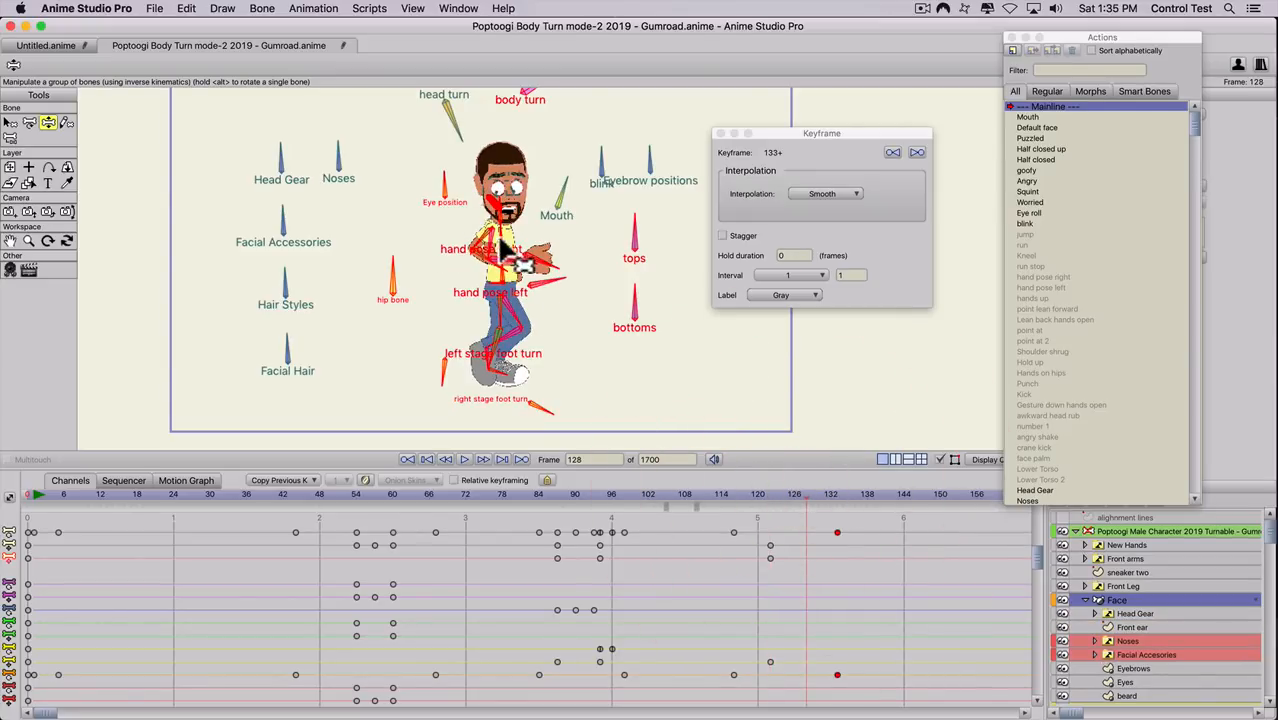
{"action": "left_click", "coordinate": [806, 494]}
{"action": "key", "text": "z"}
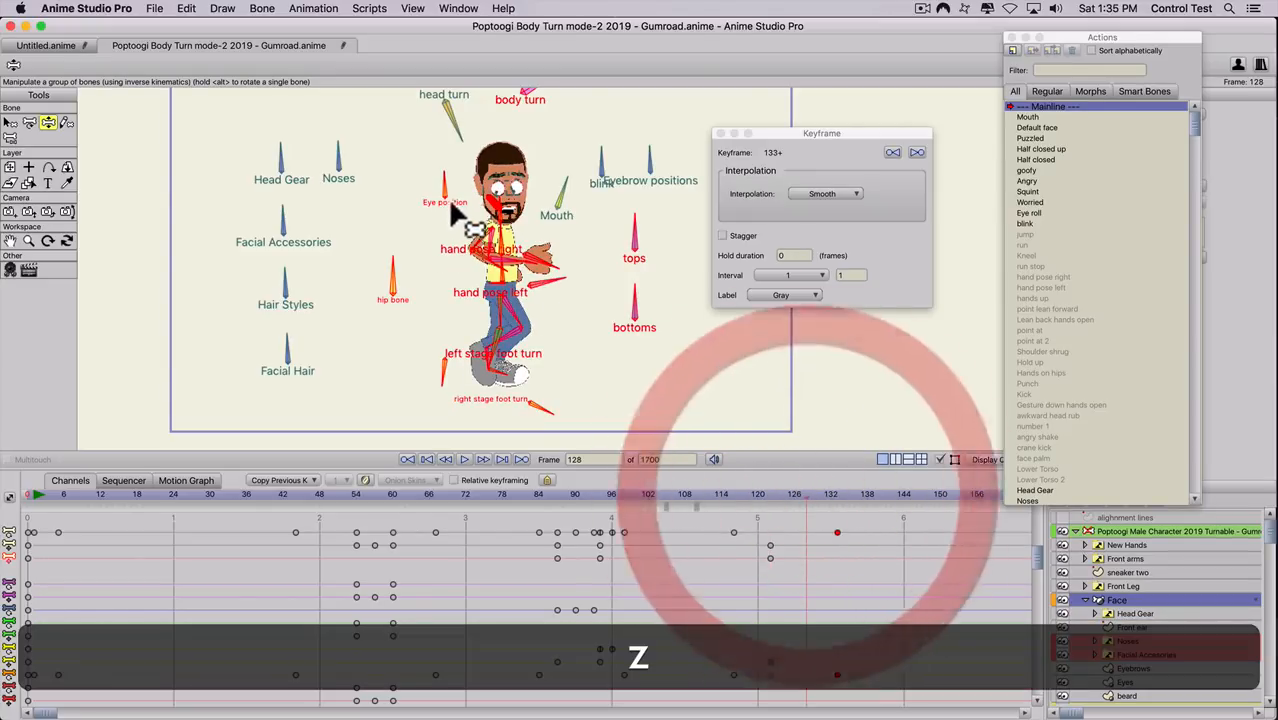
{"action": "left_click", "coordinate": [445, 185]}
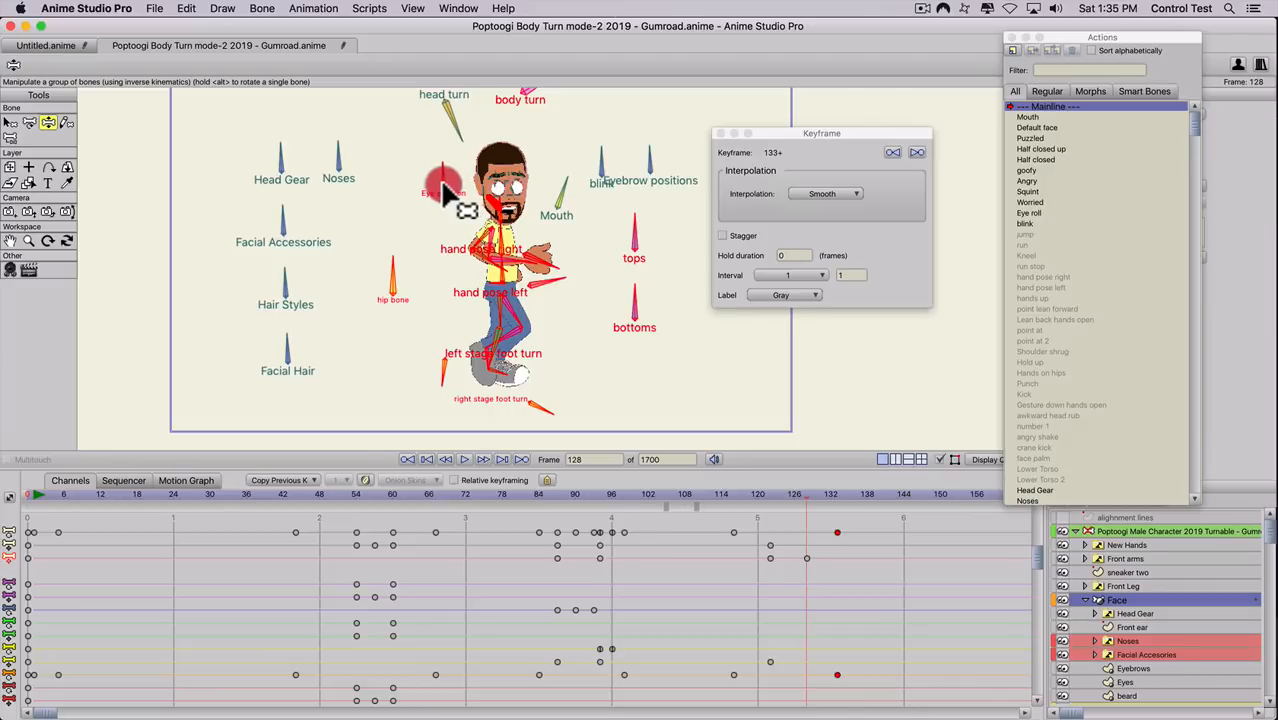
{"action": "left_click", "coordinate": [731, 491]}
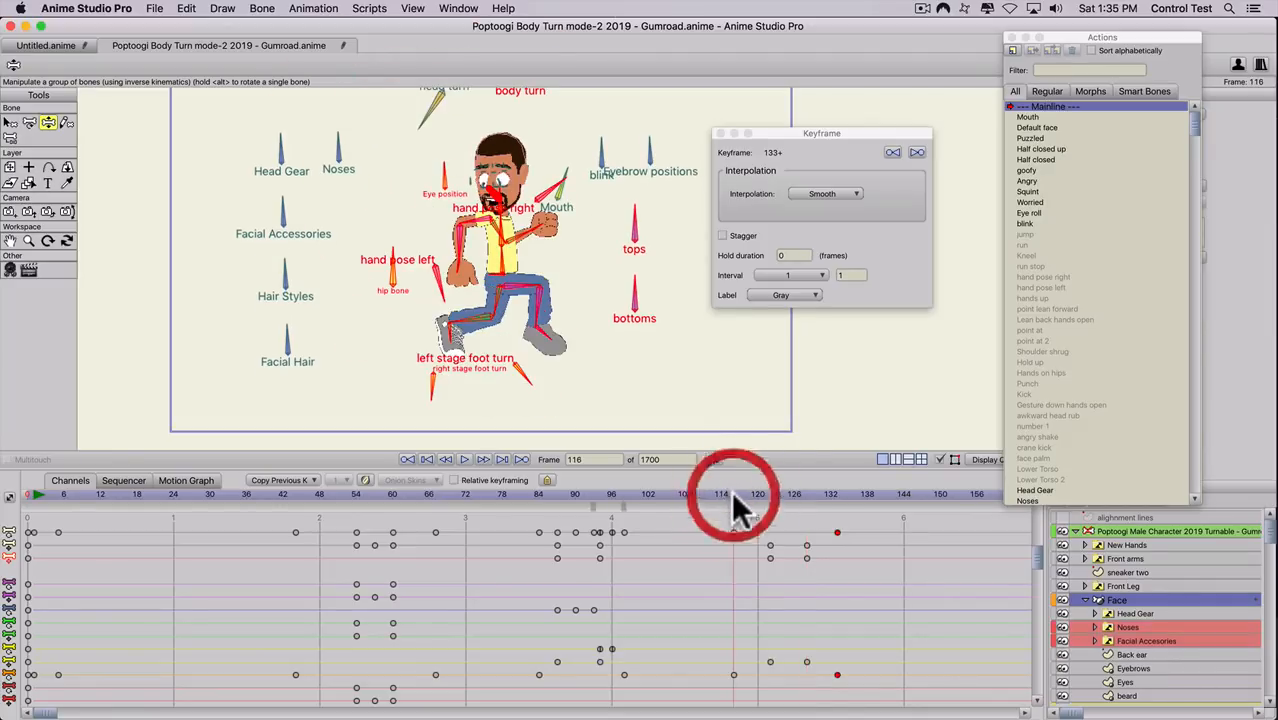
{"action": "key", "text": "space"}
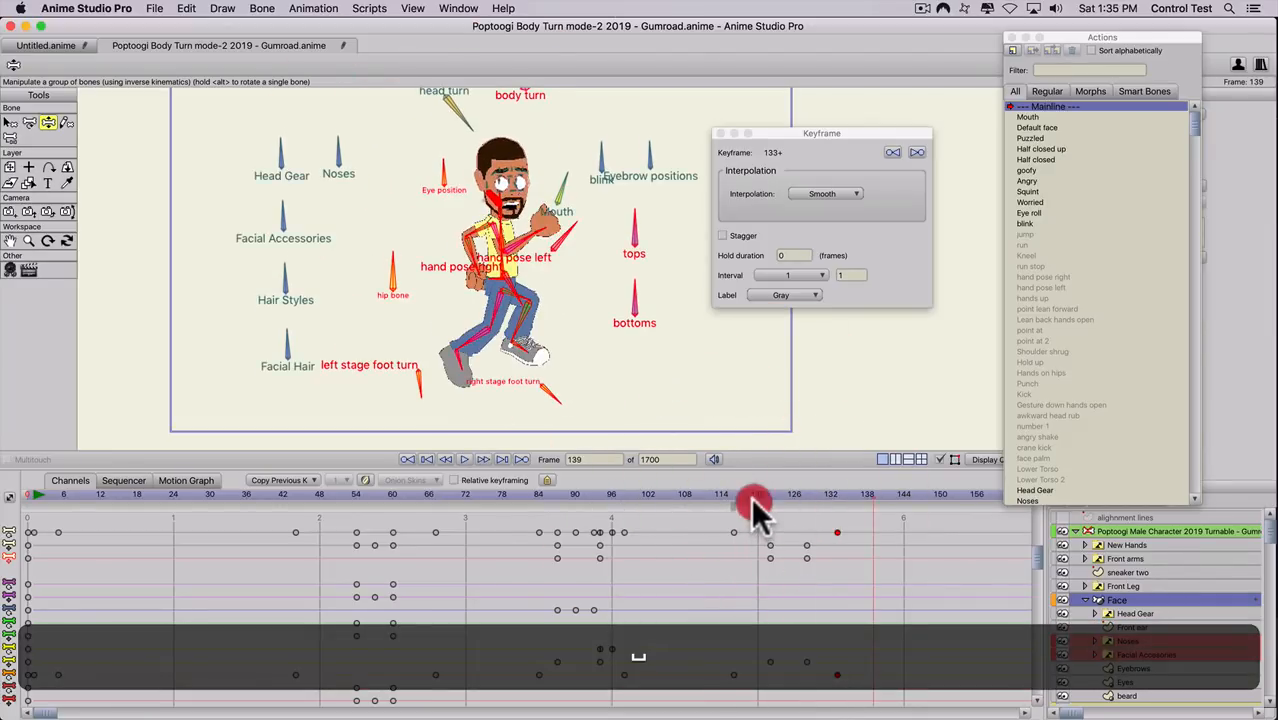
- Try rotating the Mouth bone to an angle of about 56.2 at frame 125, and undo the rotation
{"action": "left_click", "coordinate": [787, 494]}
{"action": "scroll", "coordinate": [510, 258], "scroll_direction": "up", "scroll_amount": 2}
{"action": "scroll", "coordinate": [510, 258], "scroll_direction": "down", "scroll_amount": 3}
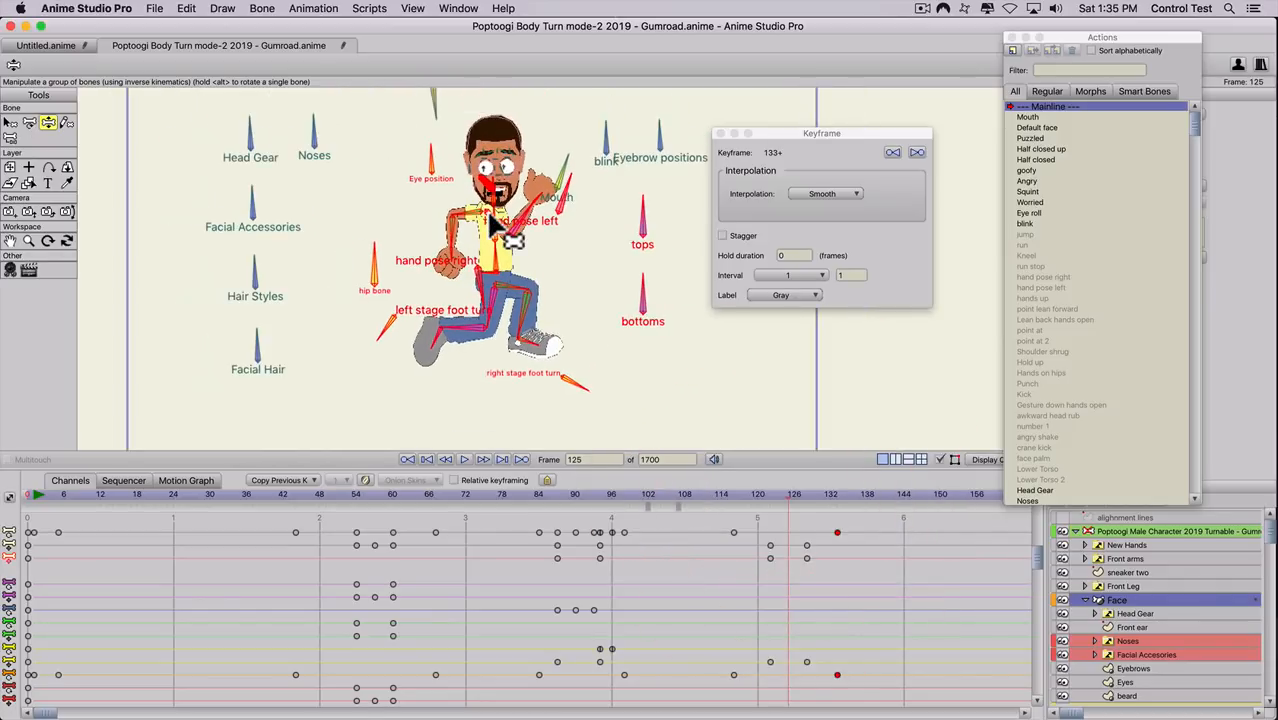
{"action": "scroll", "coordinate": [502, 210], "scroll_direction": "up", "scroll_amount": 3}
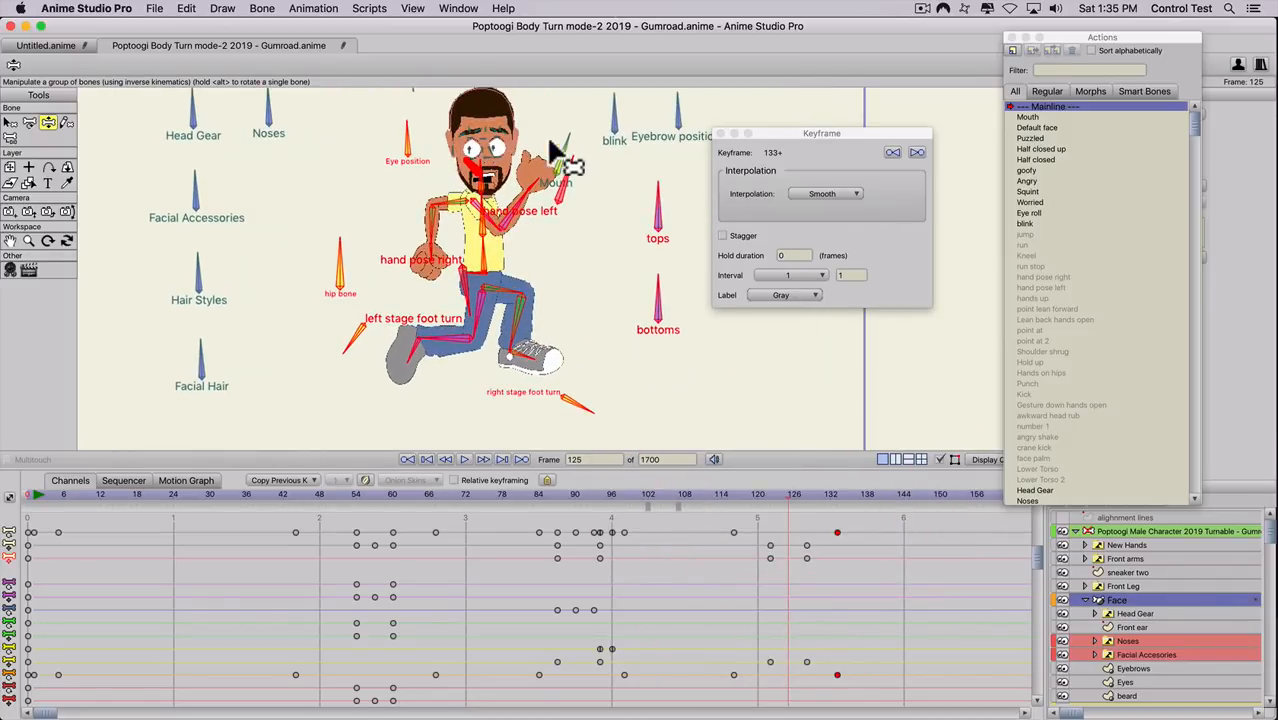
{"action": "key", "text": "t"}
{"action": "mouse_move", "coordinate": [562, 152]}
{"action": "left_mouse_down"}
{"action": "mouse_move", "coordinate": [556, 128]}
{"action": "mouse_move", "coordinate": [571, 148]}
{"action": "left_mouse_up"}
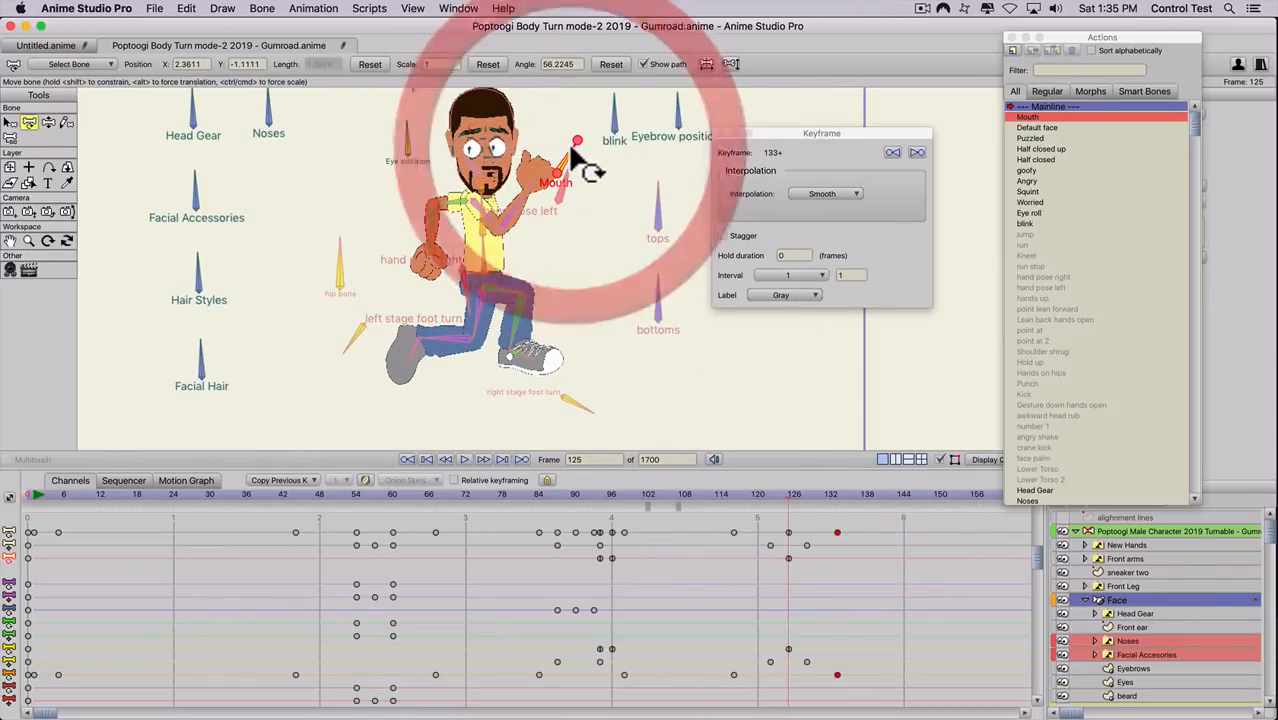
{"action": "key", "text": "super+z"}
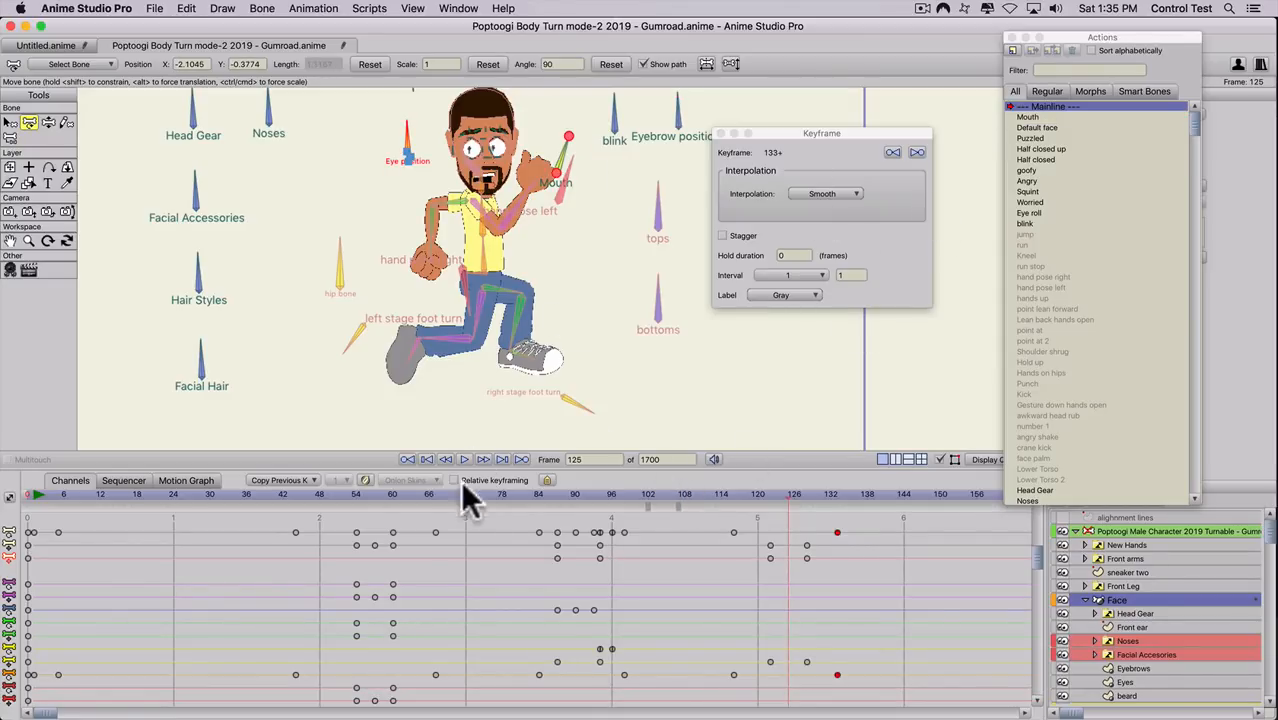
- Insert the Squint action on the face at frame 126, and undo the last change at frame 132
{"action": "left_click_drag", "start_coordinate": [756, 491], "coordinate": [801, 498]}
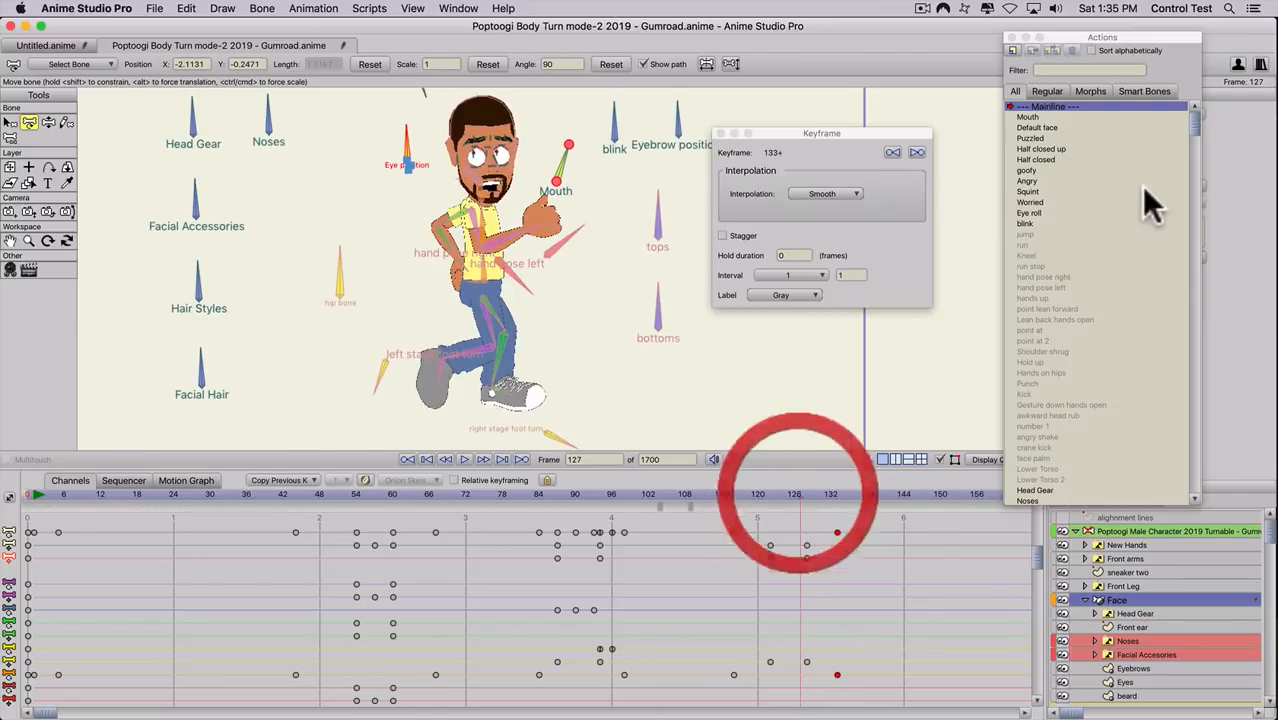
{"action": "left_click", "coordinate": [1030, 191]}
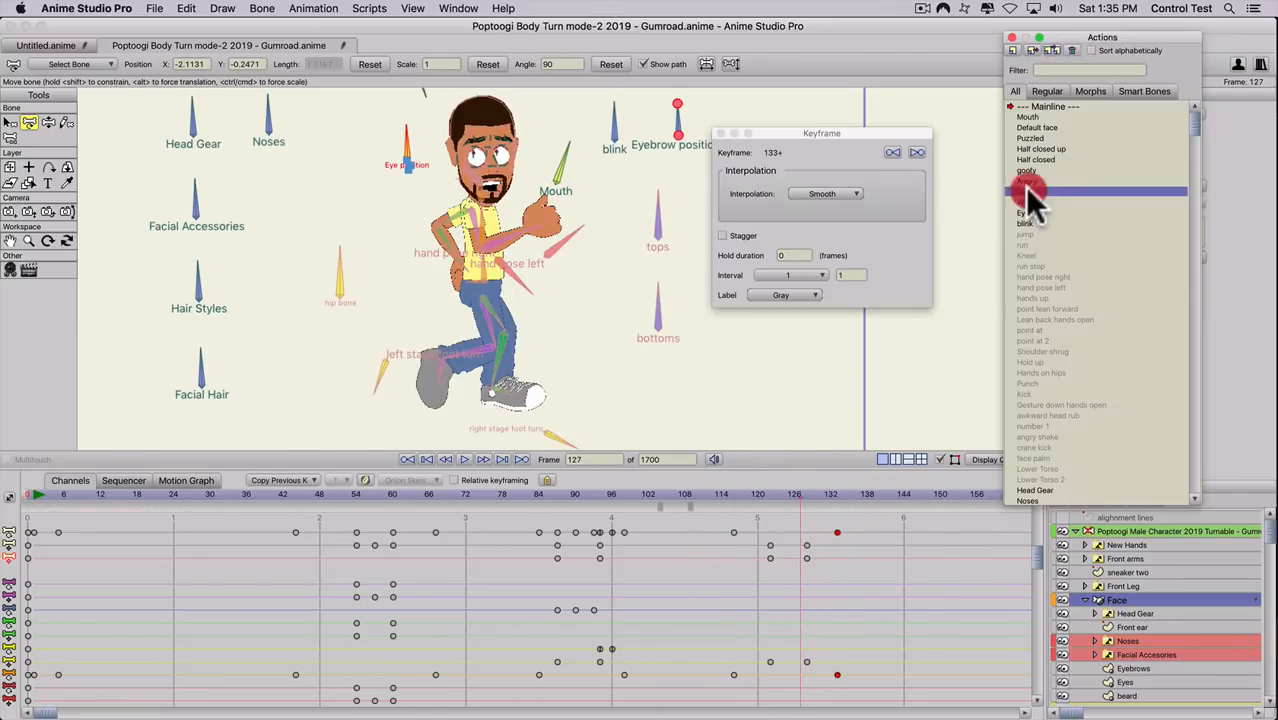
{"action": "left_click", "coordinate": [1050, 50]}
{"action": "mouse_move", "coordinate": [822, 490]}
{"action": "left_mouse_down"}
{"action": "mouse_move", "coordinate": [889, 492]}
{"action": "mouse_move", "coordinate": [830, 486]}
{"action": "left_mouse_up"}
{"action": "key", "text": "super+z"}
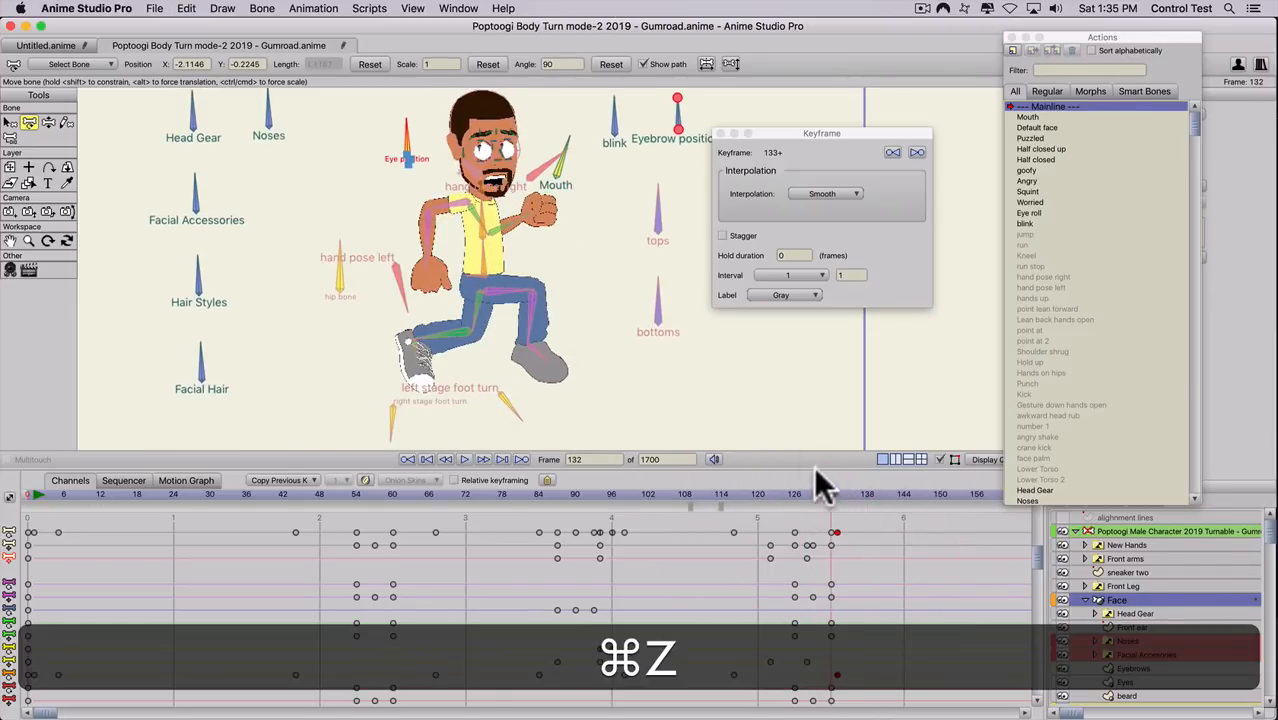
- Insert the Half closed action on the face at frame 132
{"action": "left_click", "coordinate": [1022, 159]}
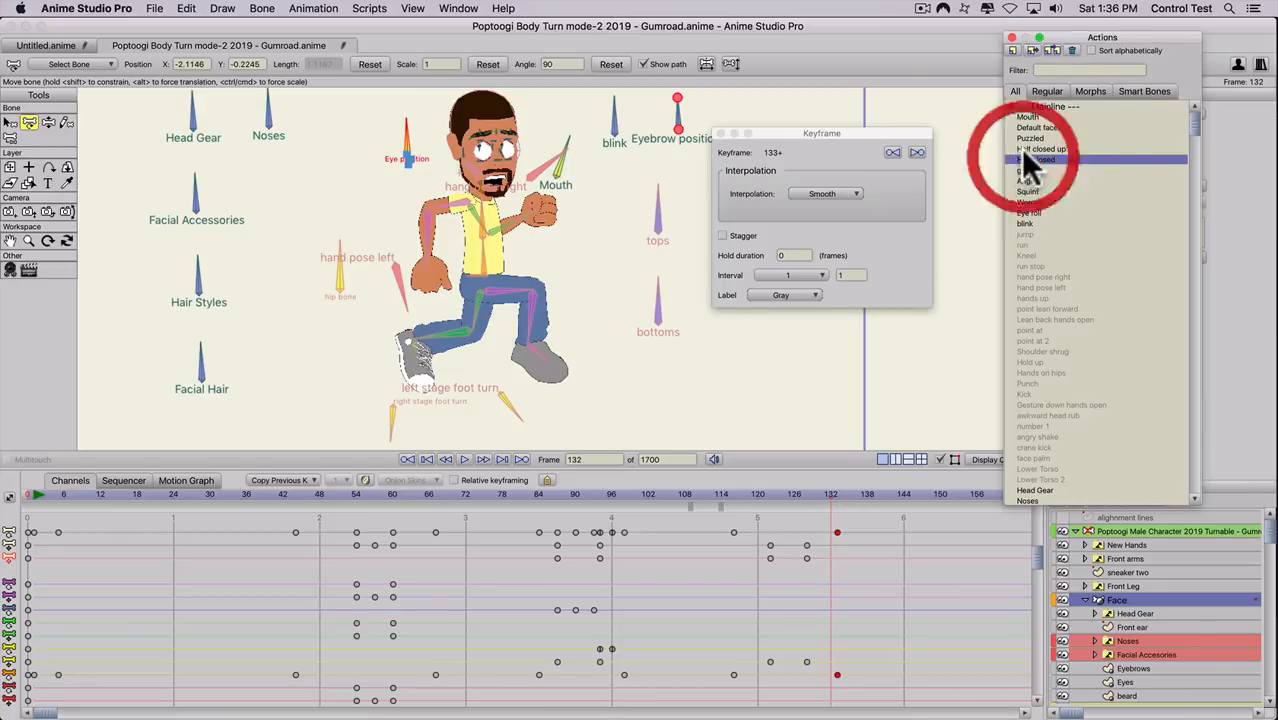
{"action": "left_click", "coordinate": [1050, 48]}
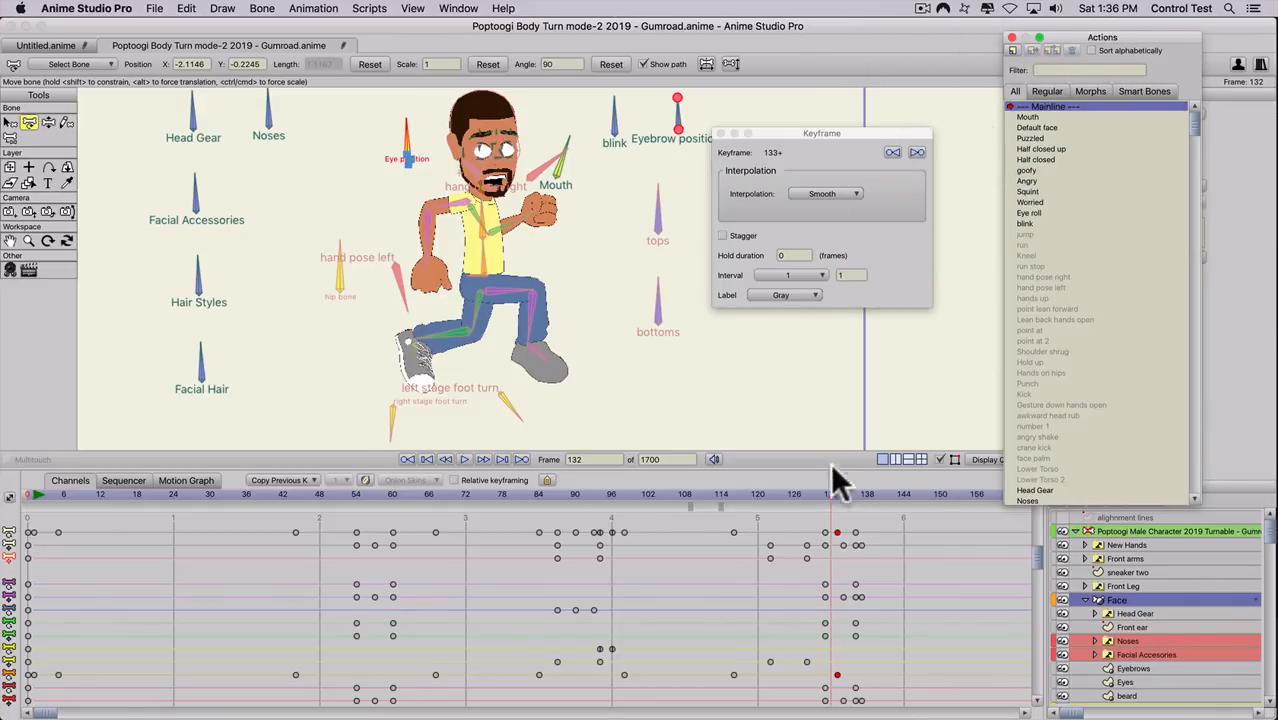
{"action": "mouse_move", "coordinate": [823, 492]}
{"action": "left_mouse_down"}
{"action": "mouse_move", "coordinate": [907, 497]}
{"action": "mouse_move", "coordinate": [813, 507]}
{"action": "mouse_move", "coordinate": [861, 512]}
{"action": "mouse_move", "coordinate": [830, 513]}
{"action": "left_mouse_up"}
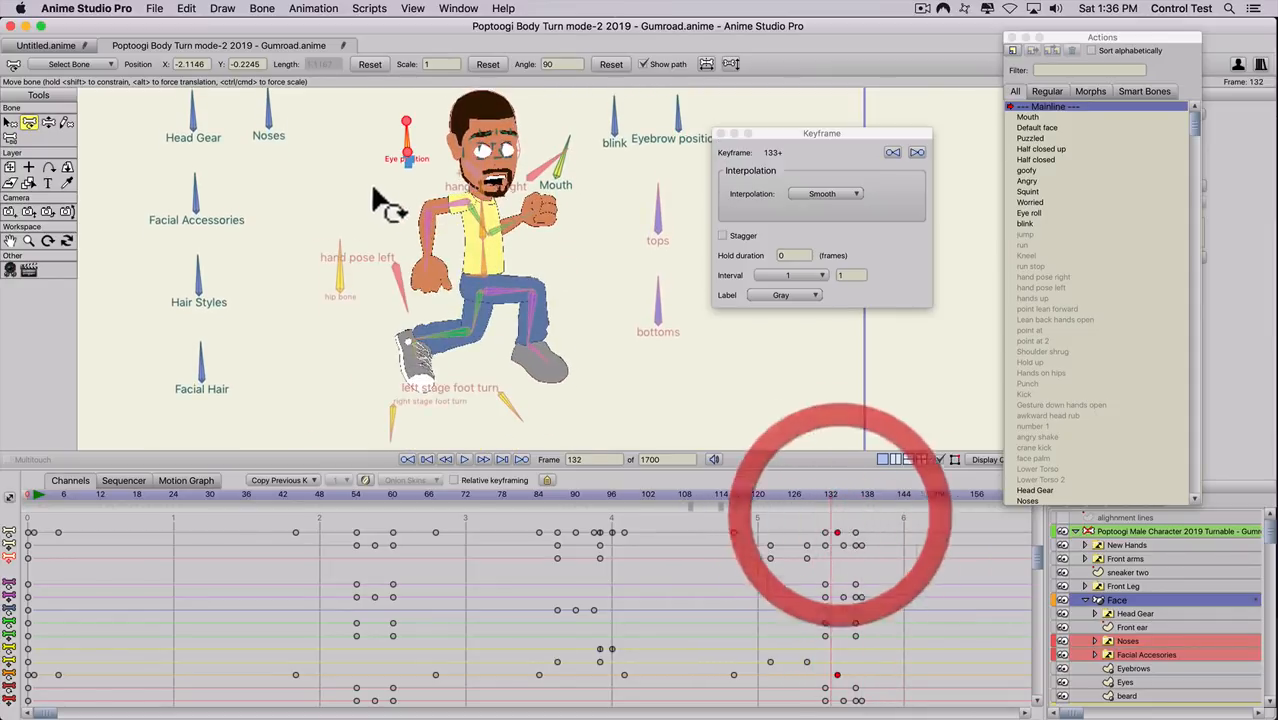
- Key the Eye position bone at frame 132 and move it to about X -1.8884, Y -0.3945 at frame 136
{"action": "left_click", "coordinate": [407, 153]}
{"action": "left_click", "coordinate": [856, 493]}
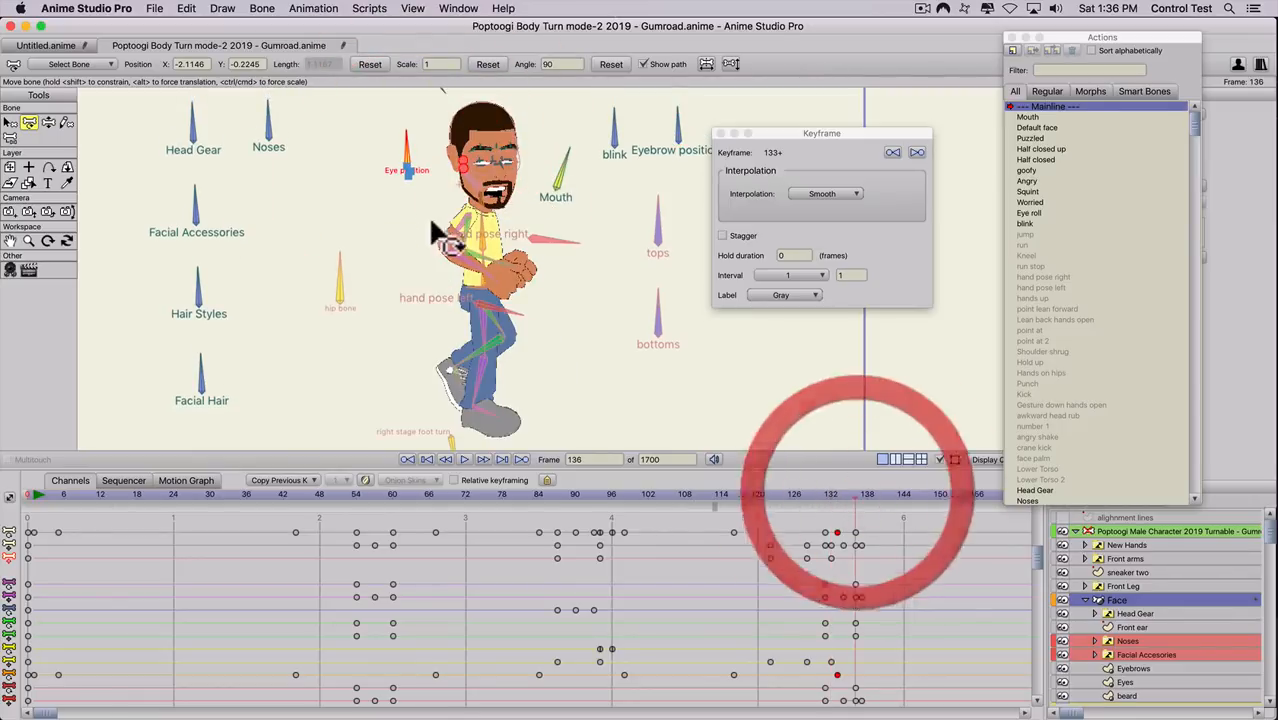
{"action": "left_click_drag", "start_coordinate": [408, 164], "coordinate": [426, 180]}
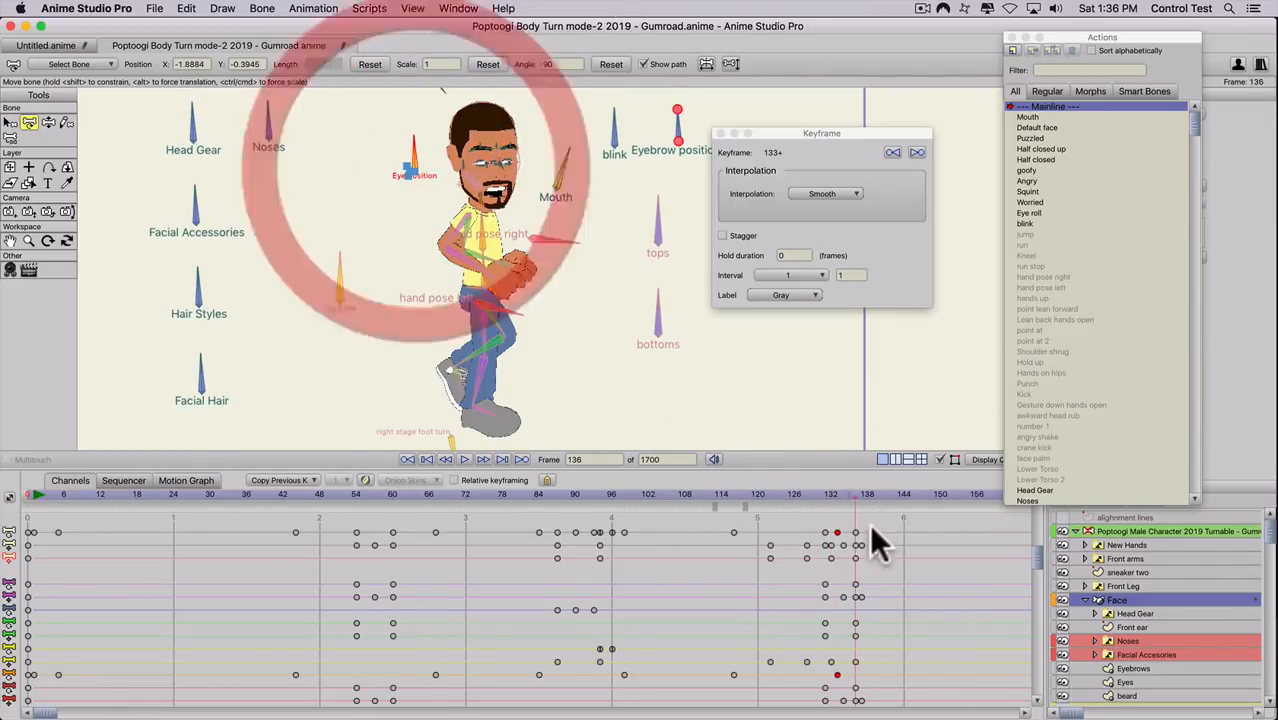
- Rotate the Mouth bone to an angle of about 57.35 at frame 129
{"action": "left_click", "coordinate": [810, 494]}
{"action": "key", "text": "t"}
{"action": "left_click_drag", "start_coordinate": [559, 163], "coordinate": [566, 178]}
- Play back the run from around frame 119 and from around frame 75, and scrub the timeline to frame 160 to review the acting
{"action": "left_click", "coordinate": [752, 495]}
{"action": "key", "text": "space"}
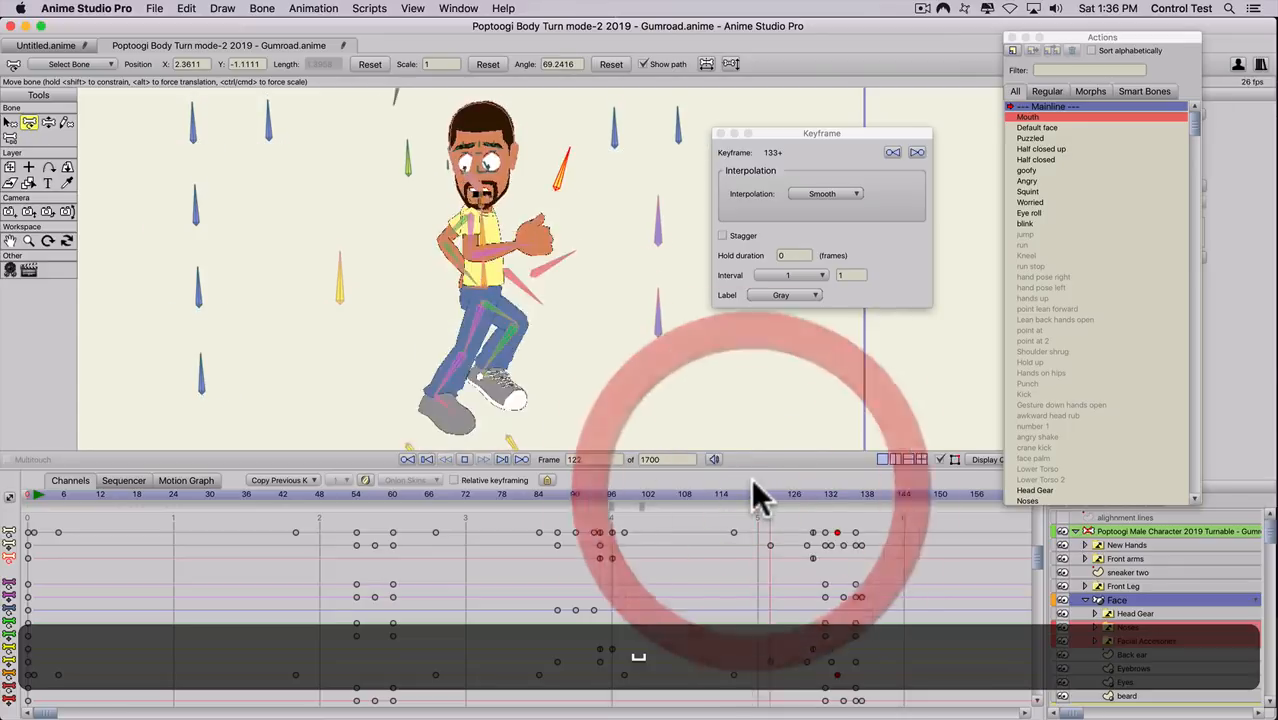
{"action": "scroll", "coordinate": [462, 262], "scroll_direction": "down", "scroll_amount": 4}
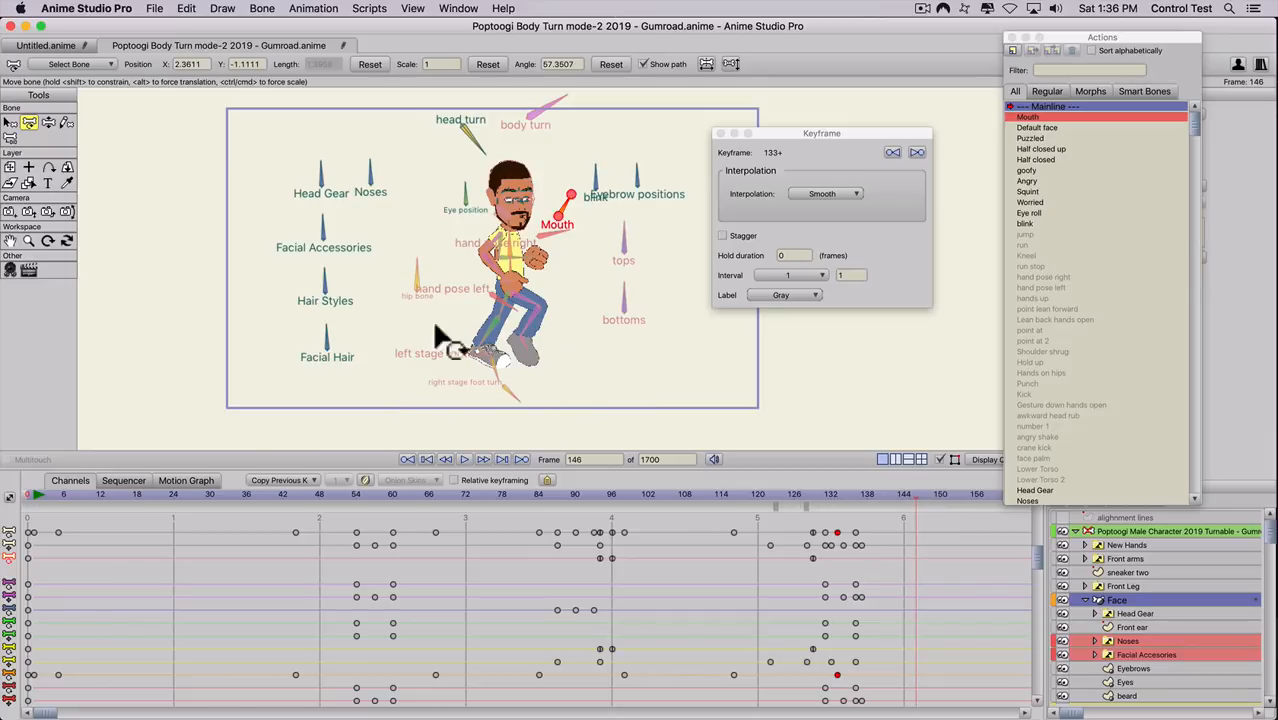
{"action": "left_click", "coordinate": [482, 500]}
{"action": "key", "text": "space"}
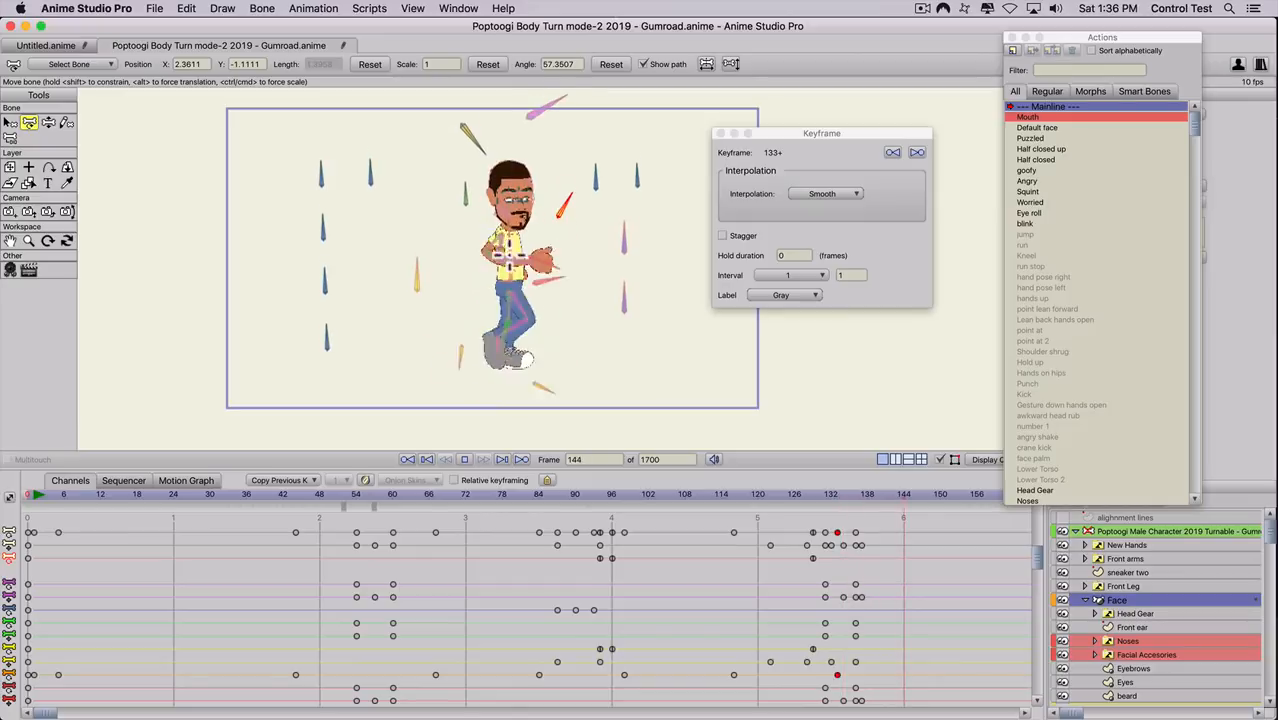
{"action": "key", "text": "space"}
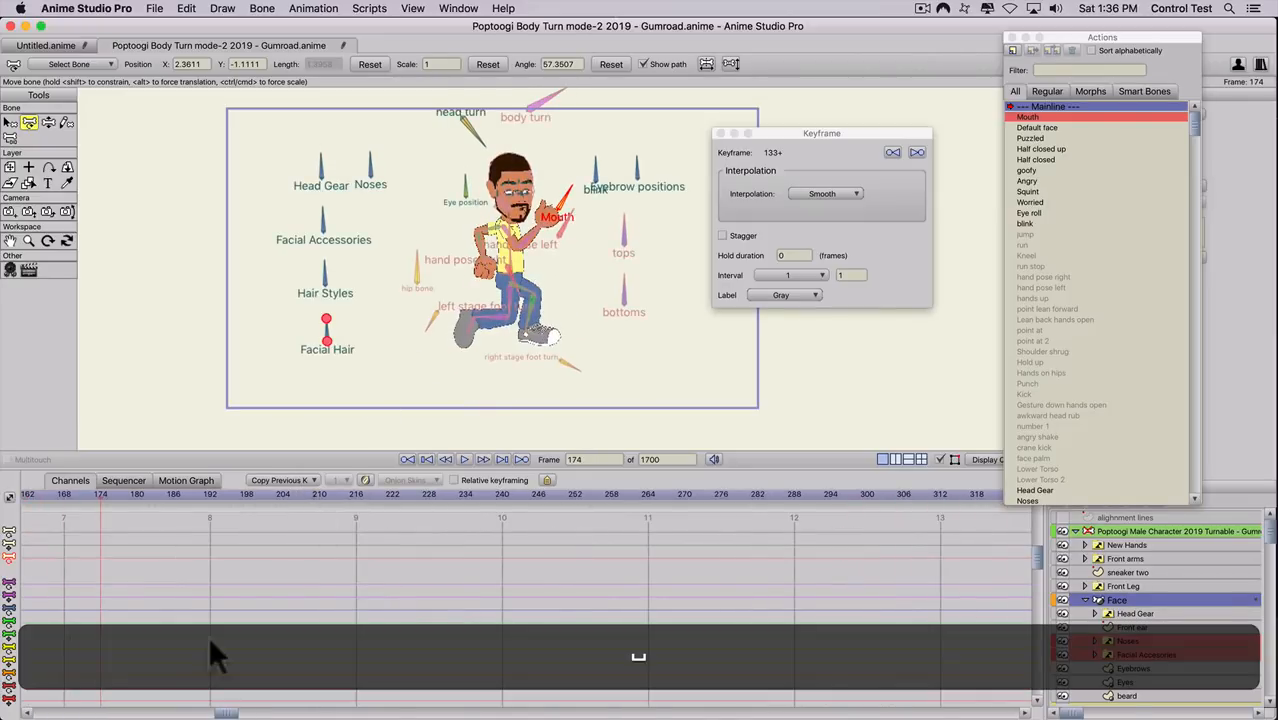
{"action": "left_click_drag", "start_coordinate": [220, 707], "coordinate": [164, 707]}
{"action": "left_click_drag", "start_coordinate": [191, 495], "coordinate": [354, 503]}
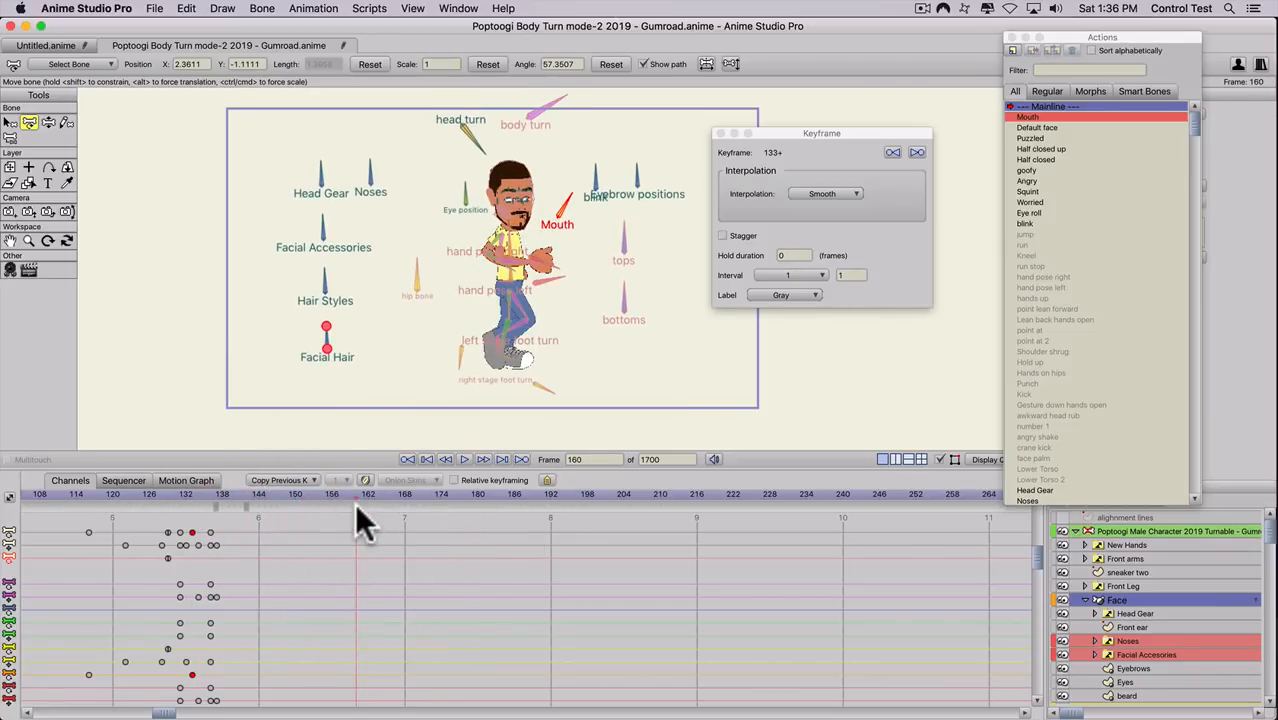